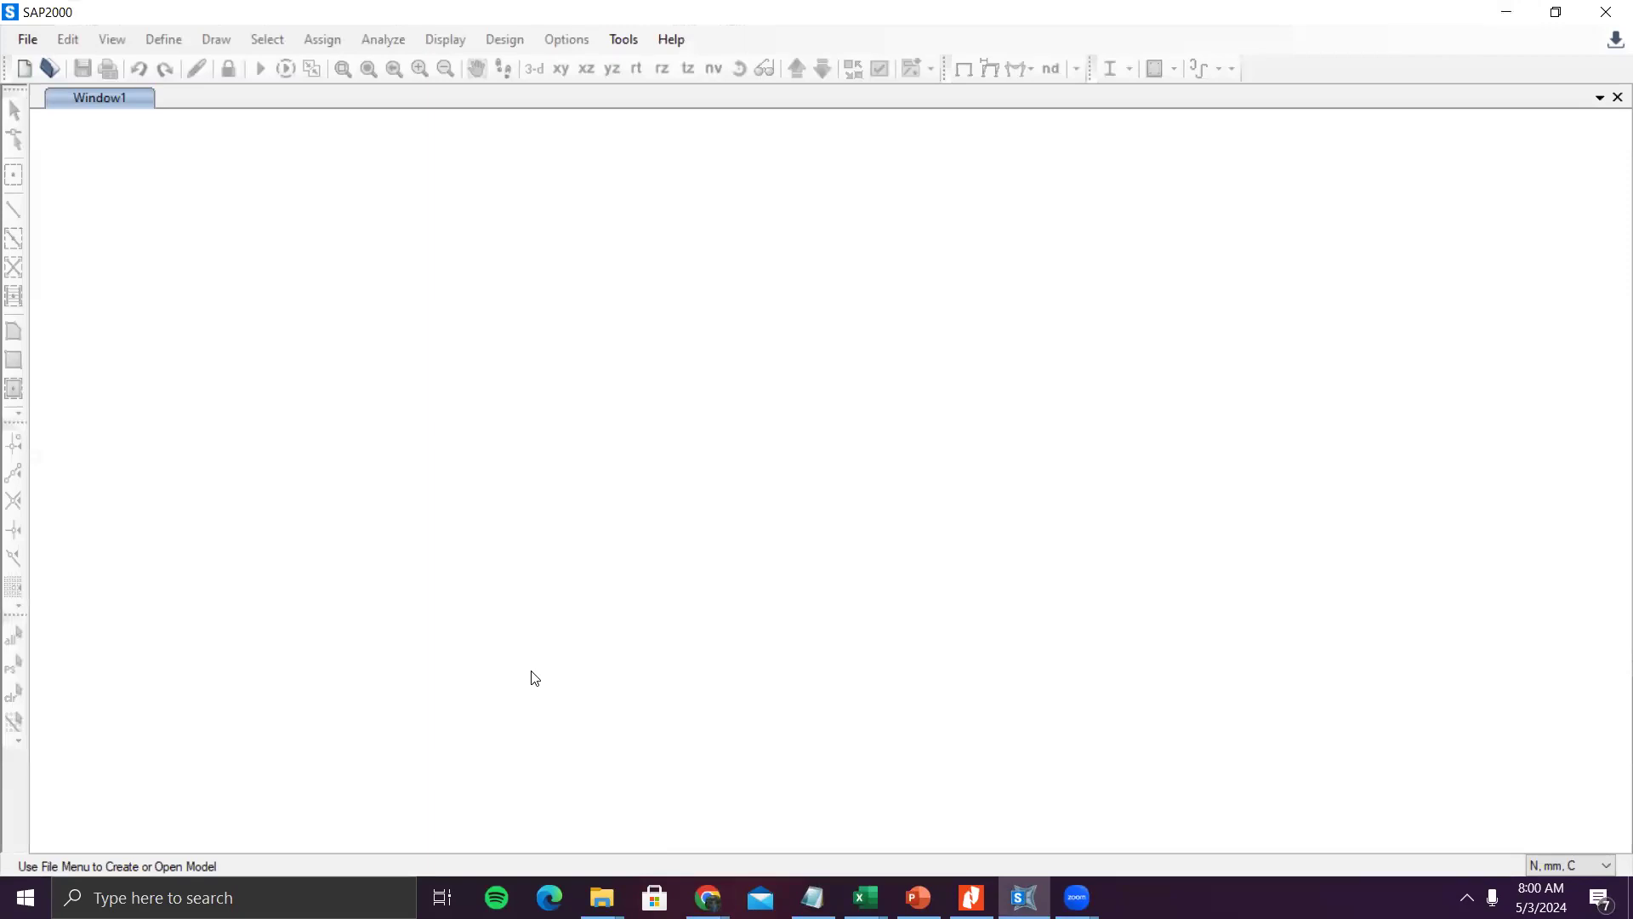
# - Switch to the assignment PDF in Nitro Pro and read its purpose, the 8-storey structure figure, the planning data and the drilling log
pyautogui.hotkey('alt', 'Tab')
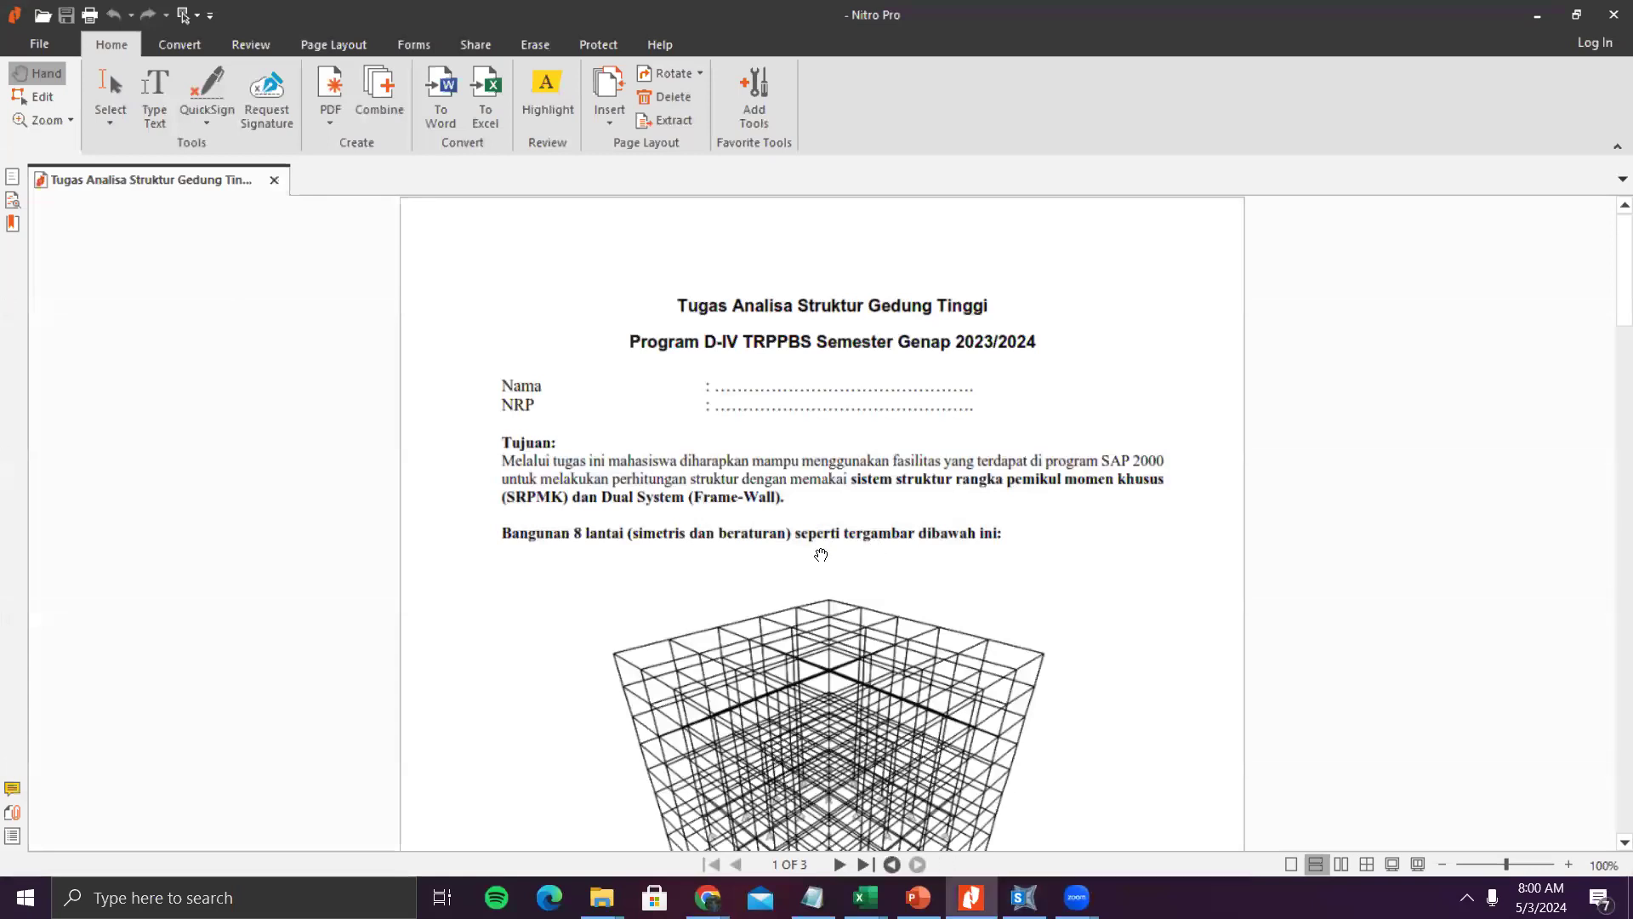
pyautogui.scroll(-4, 821, 555)
pyautogui.scroll(2, 822, 532)
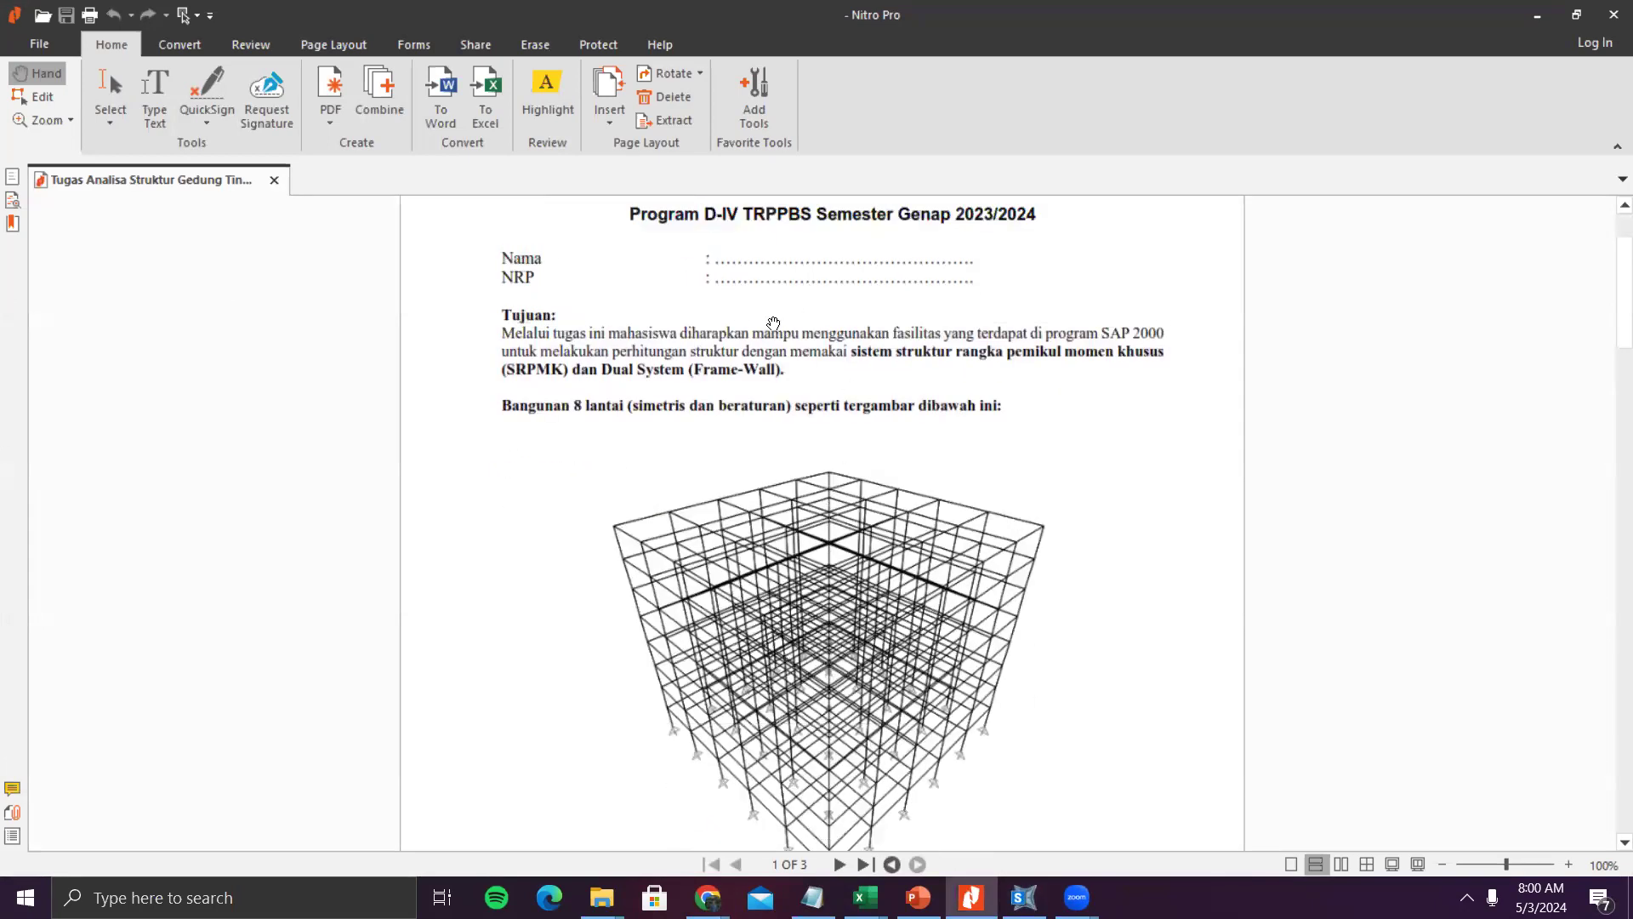
pyautogui.keyDown('ctrl'); pyautogui.scroll(2, 733, 365); pyautogui.keyUp('ctrl')
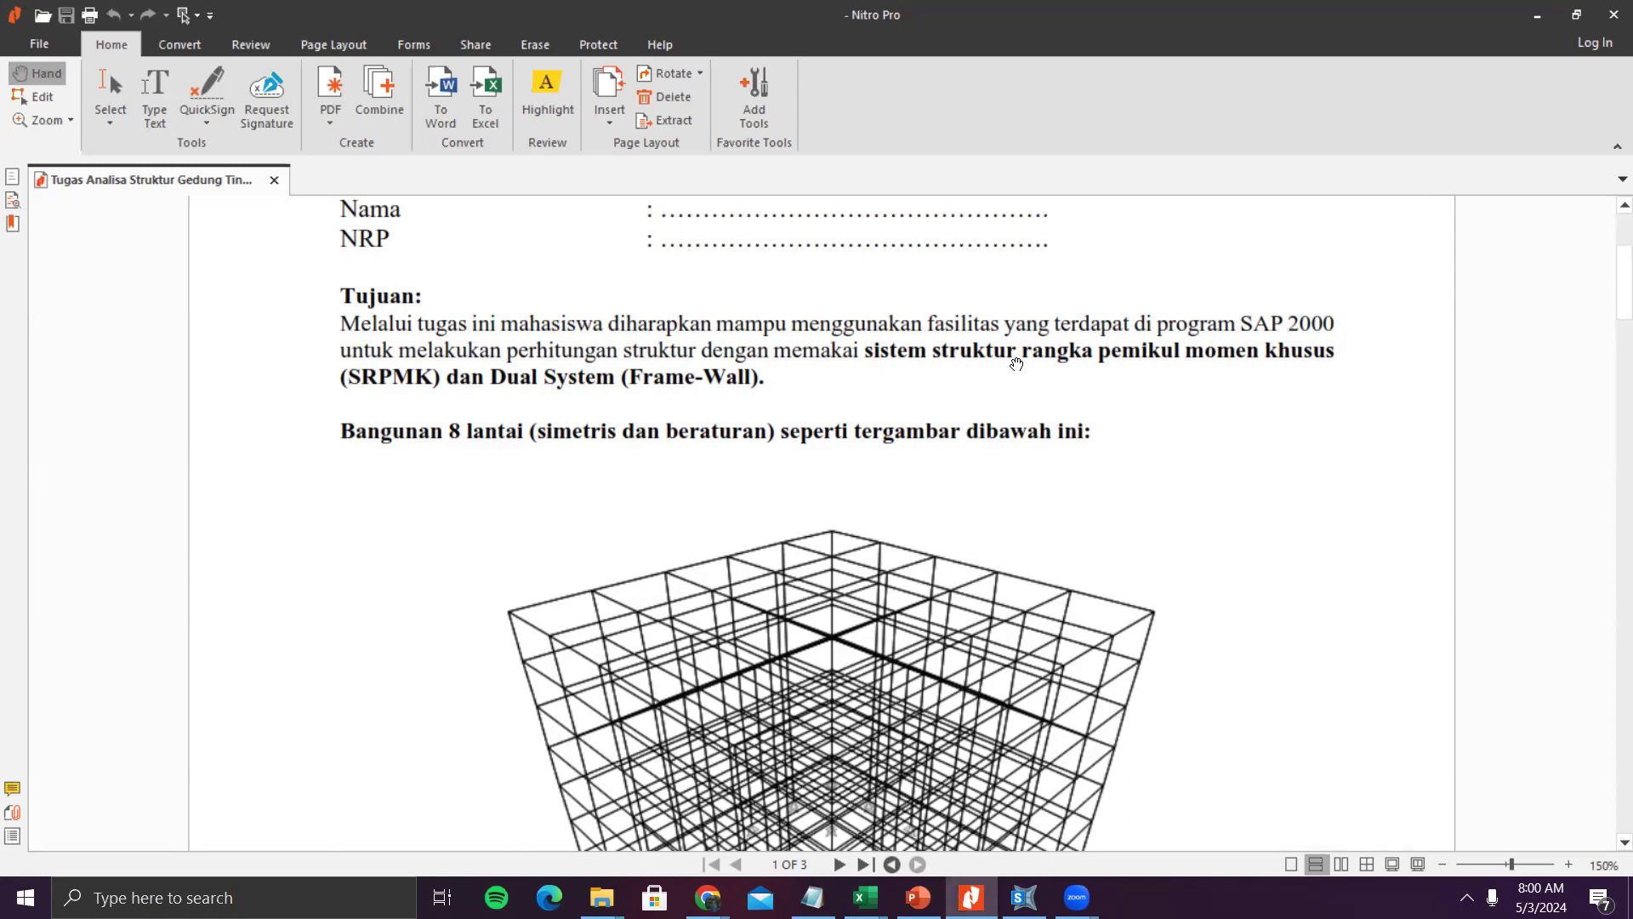
pyautogui.scroll(-4, 1012, 368)
pyautogui.scroll(3, 1014, 393)
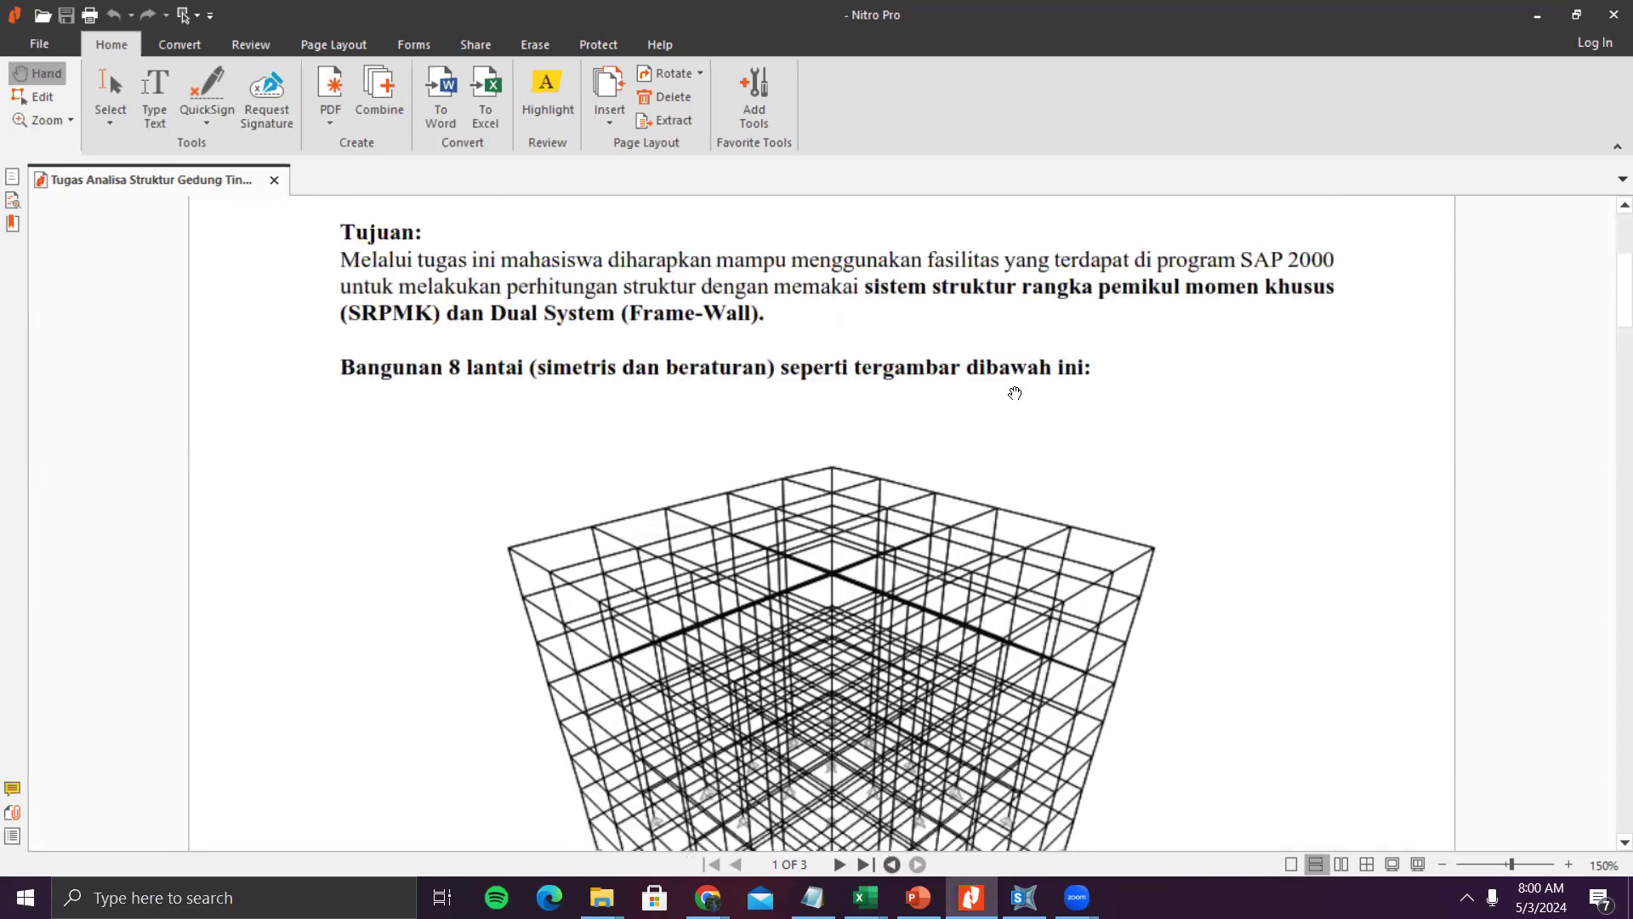
pyautogui.scroll(-10, 1014, 393)
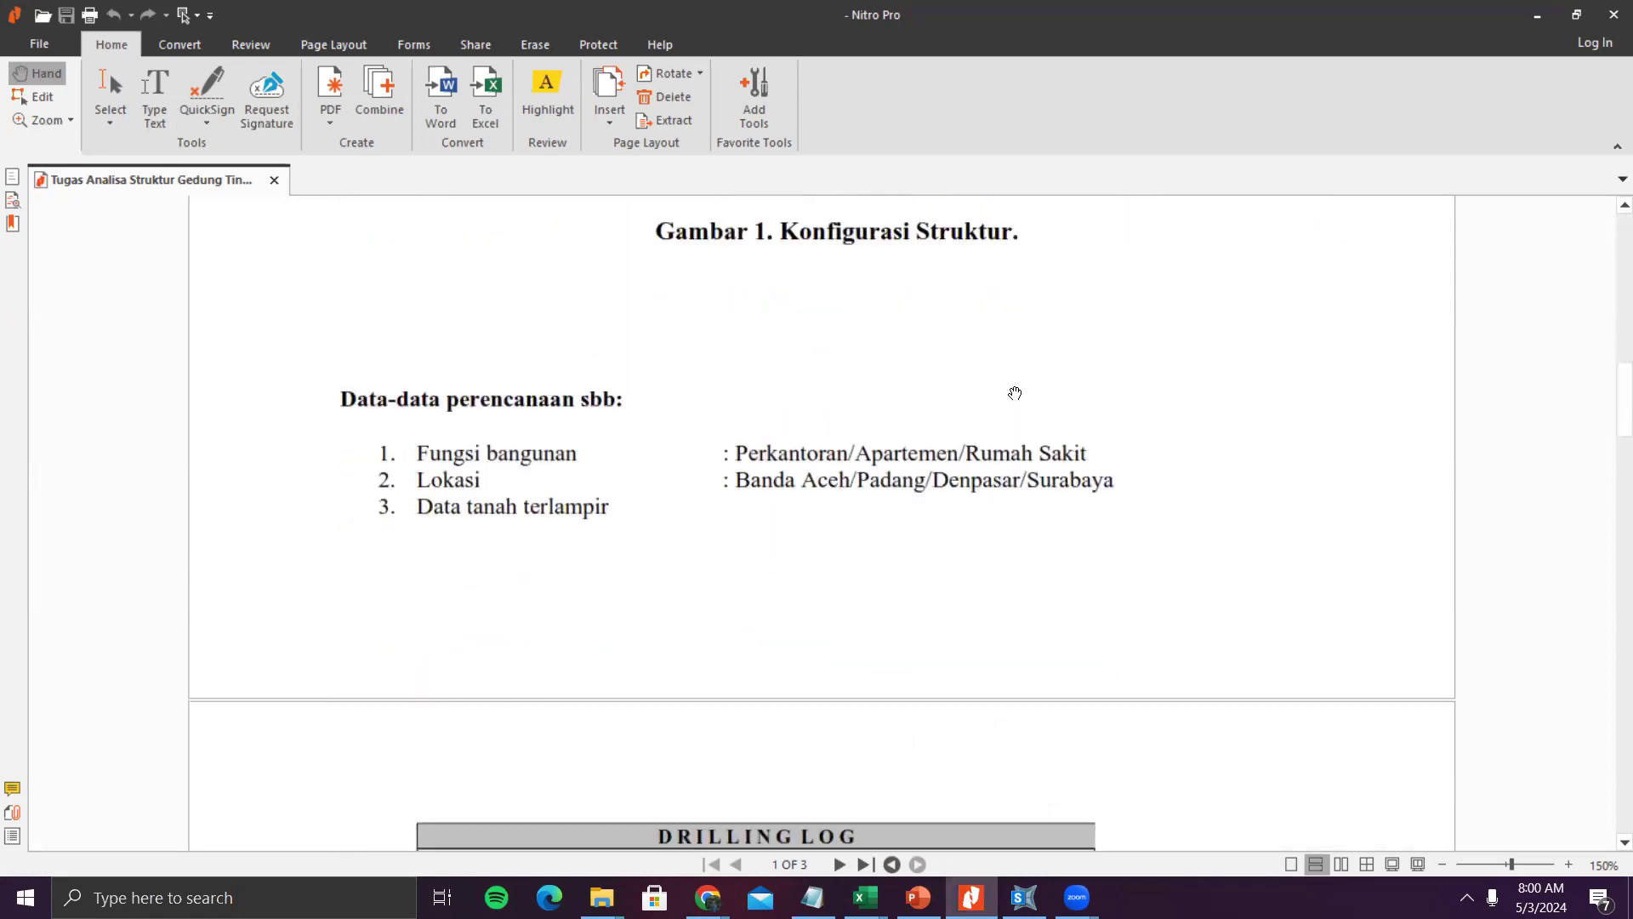
pyautogui.scroll(-3, 1015, 393)
pyautogui.scroll(-8, 1015, 393)
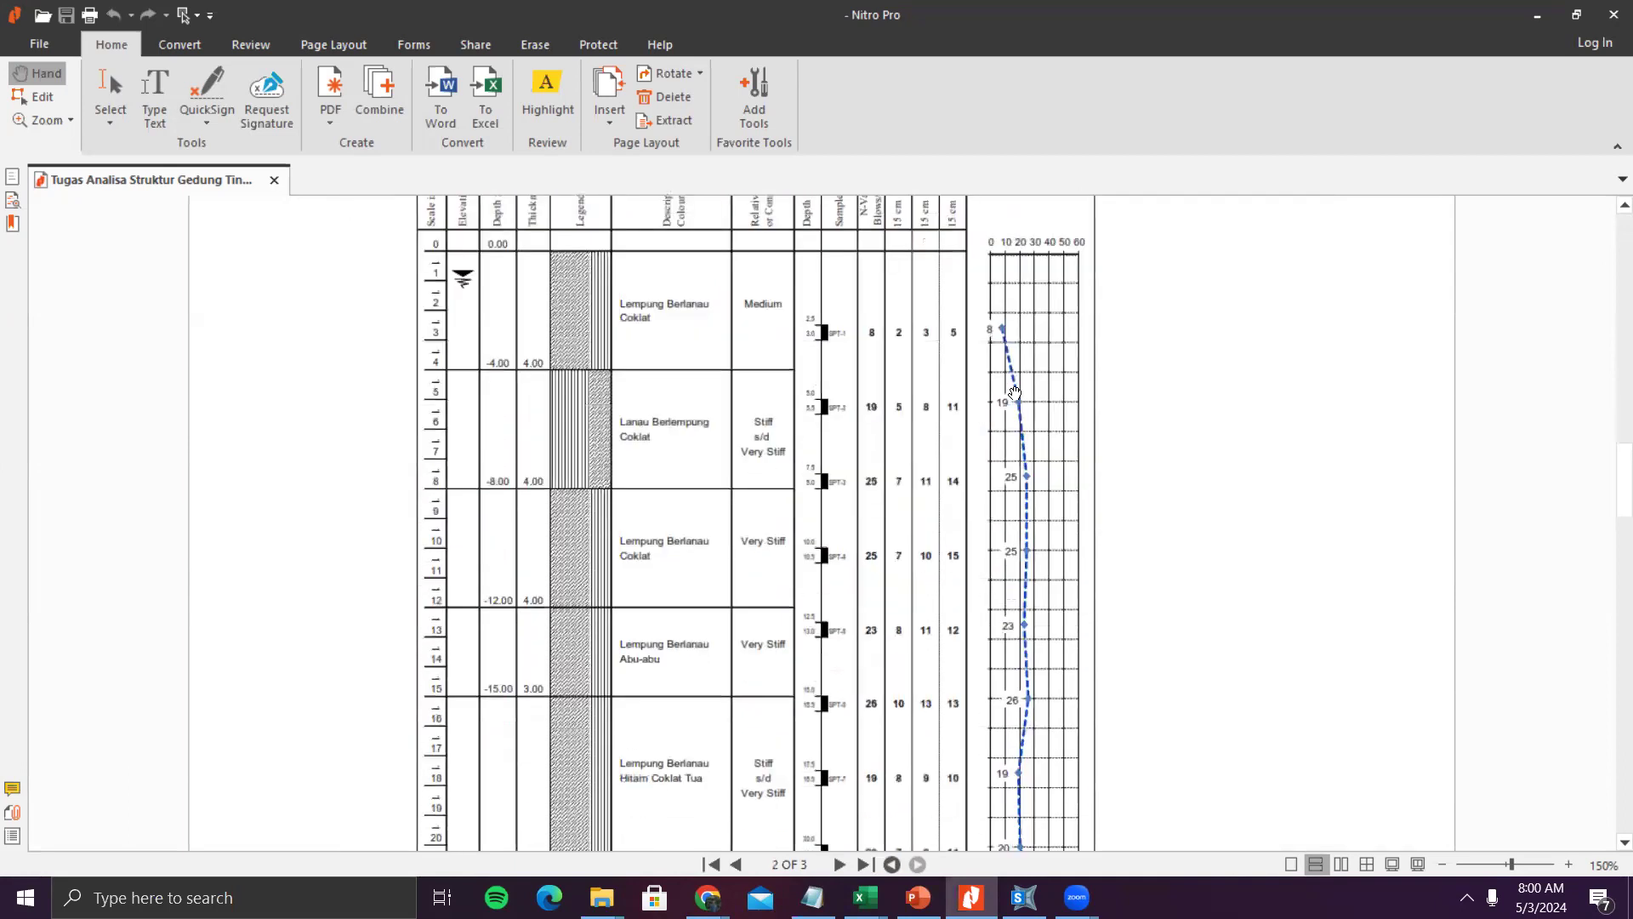
pyautogui.scroll(12, 1015, 390)
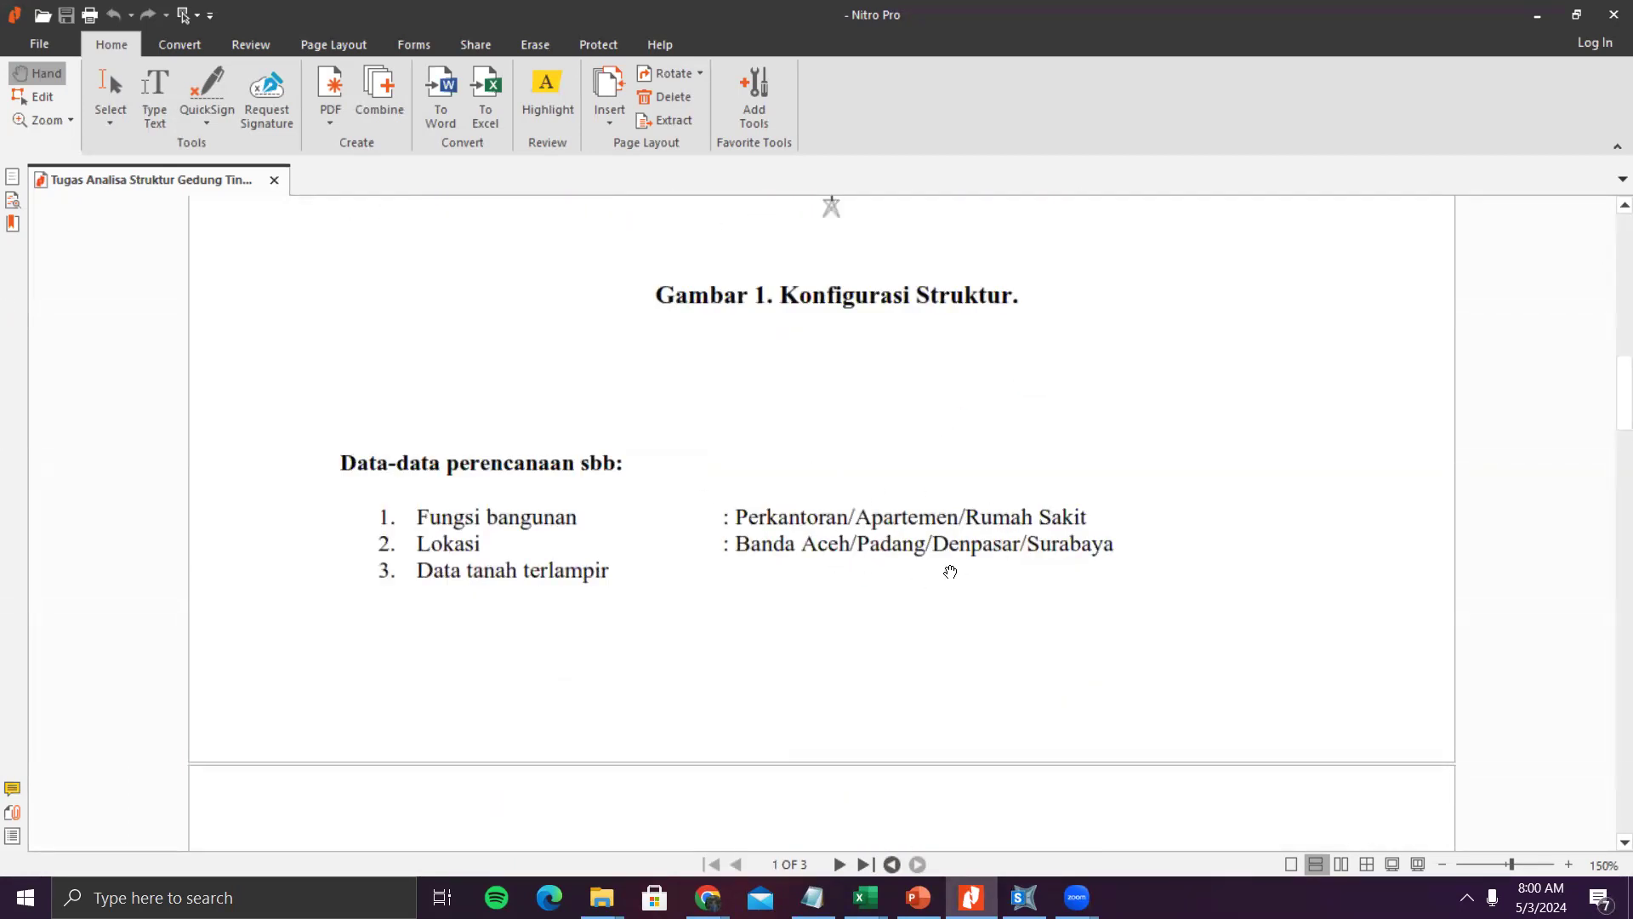
pyautogui.scroll(14, 950, 571)
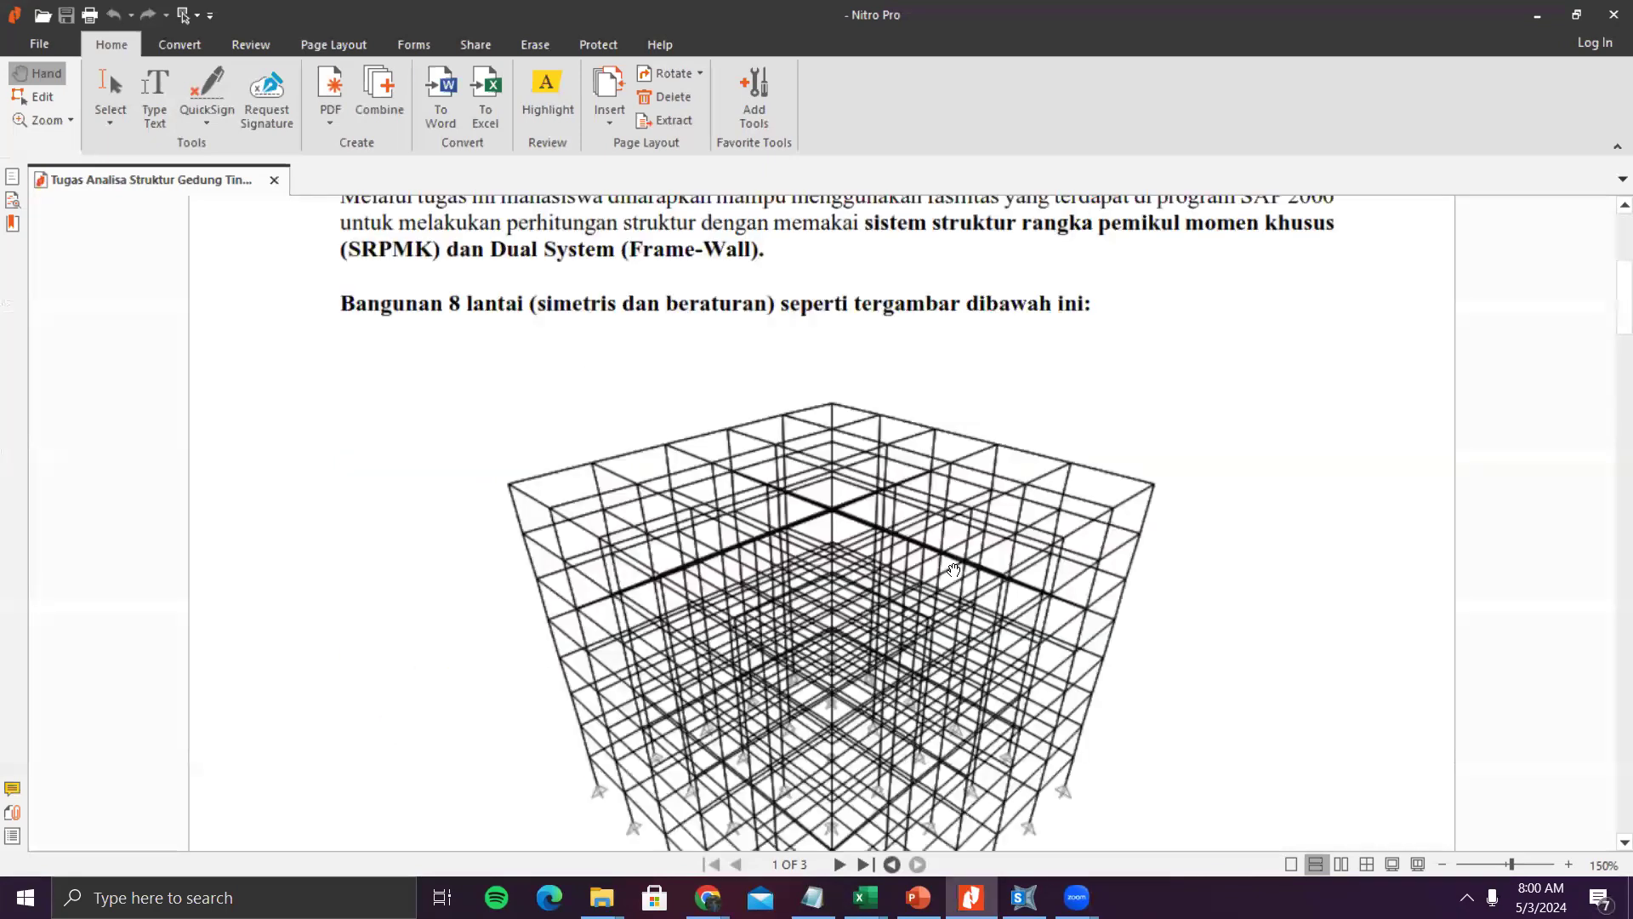
pyautogui.scroll(11, 953, 570)
pyautogui.scroll(-20, 953, 571)
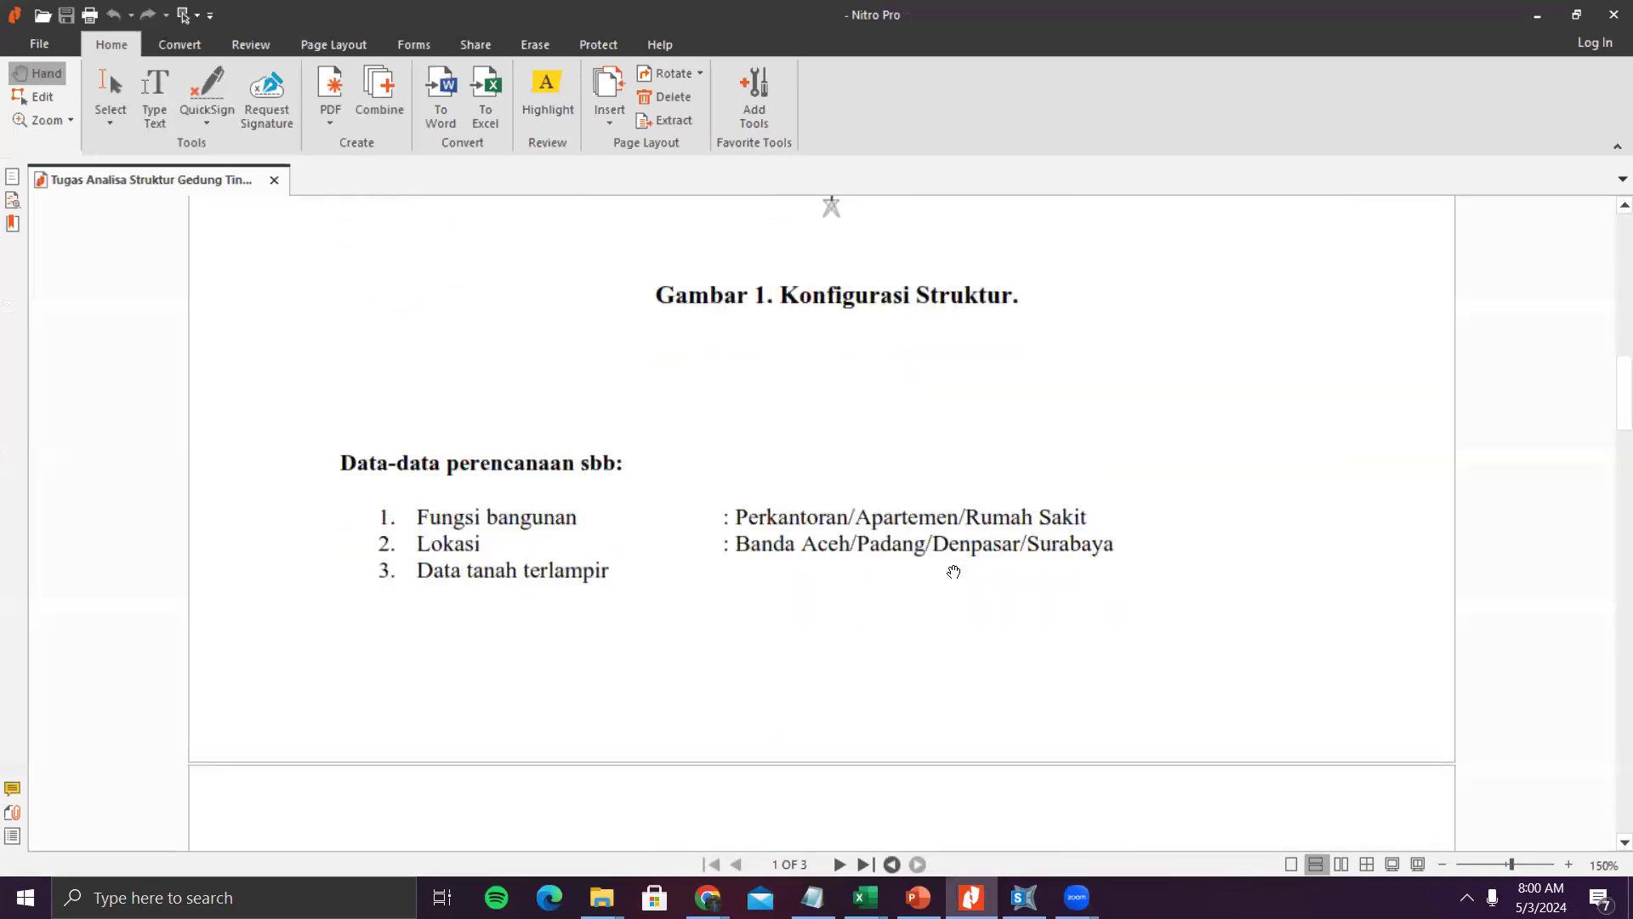
# - Highlight Rumah Sakit as the building function and Padang as the location in the planning data list
pyautogui.click(535, 98)
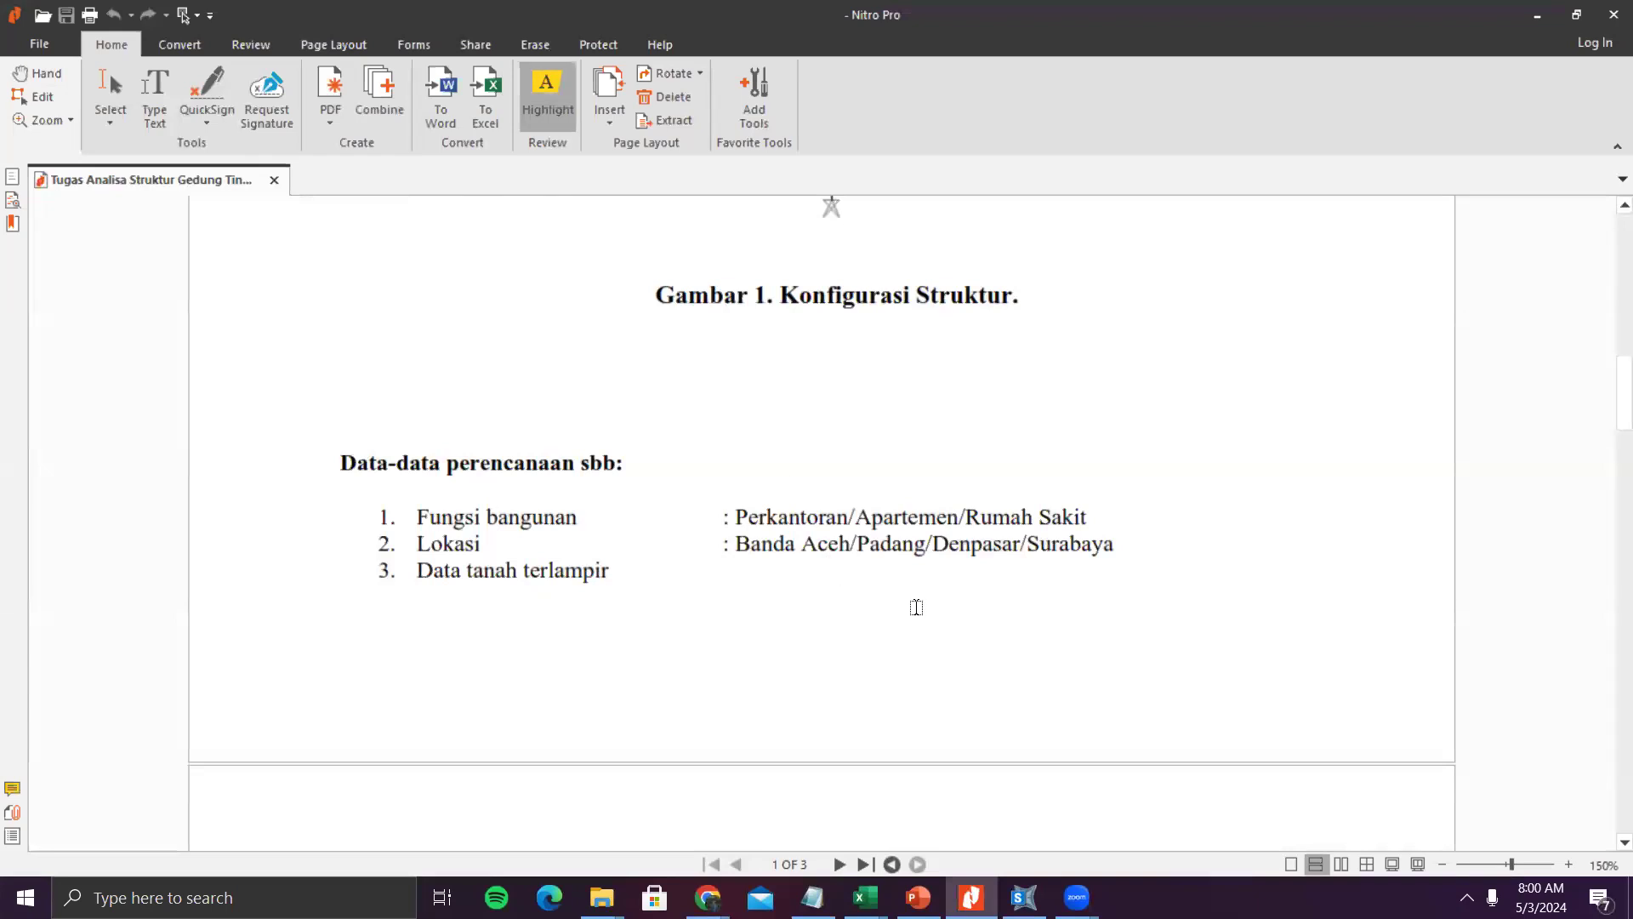
pyautogui.moveTo(963, 517); pyautogui.dragTo(1090, 517)
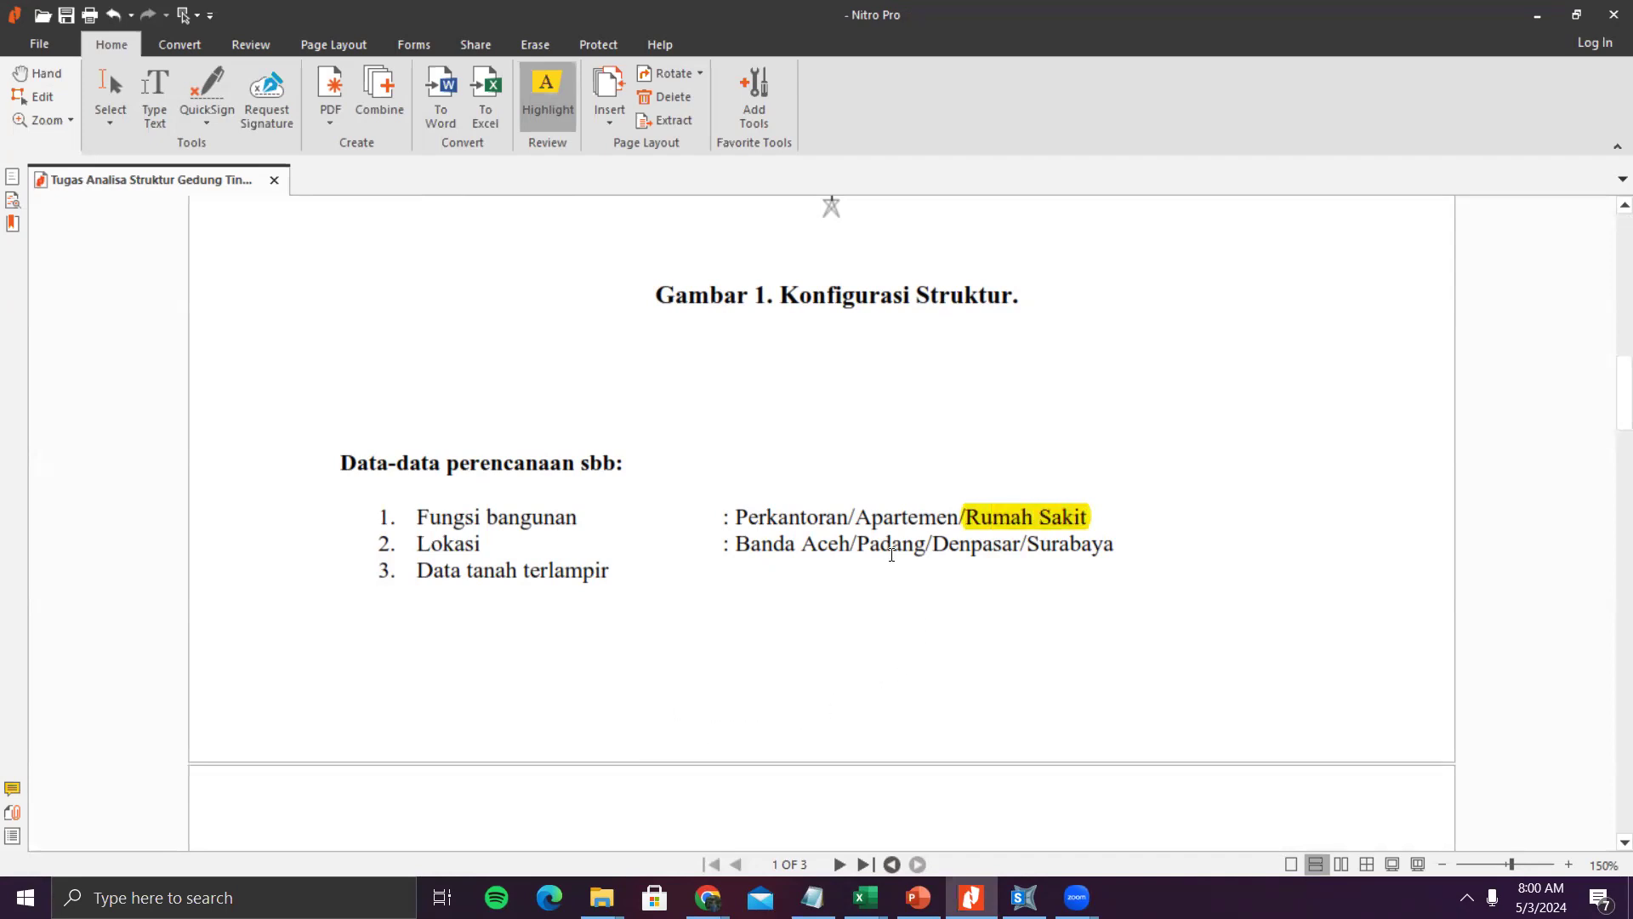
pyautogui.moveTo(858, 545); pyautogui.dragTo(929, 545)
# - Highlight the Mutu bahan values: 400 for flexural steel, 400 for shear steel and 25 for concrete fc'
pyautogui.scroll(-5, 834, 647)
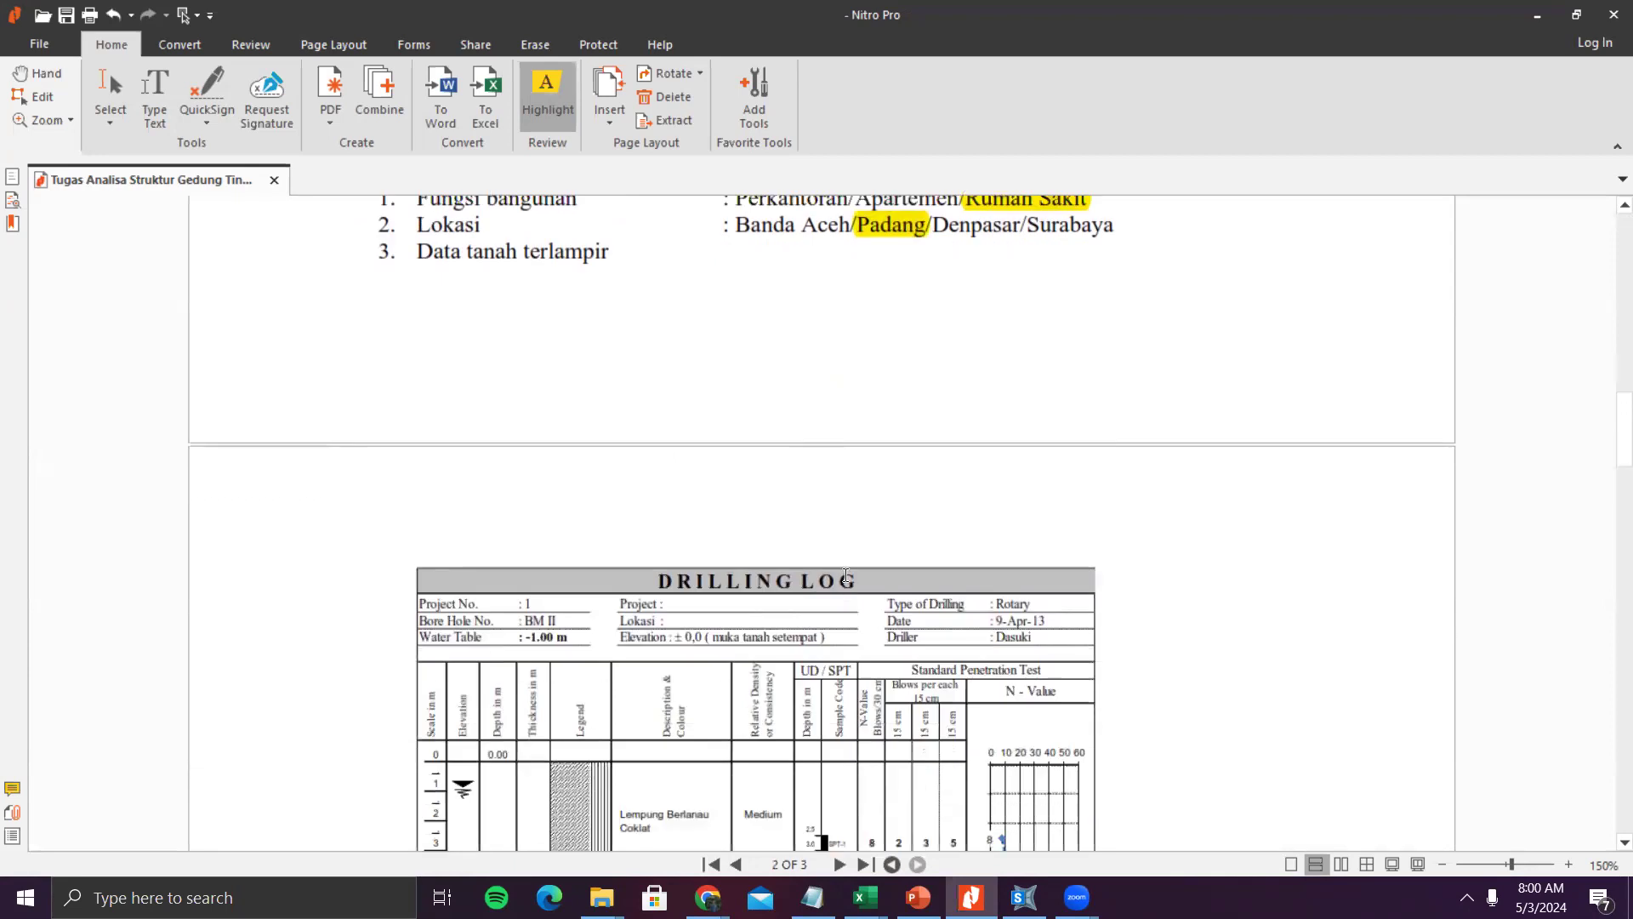
pyautogui.scroll(-15, 846, 579)
pyautogui.scroll(2, 847, 563)
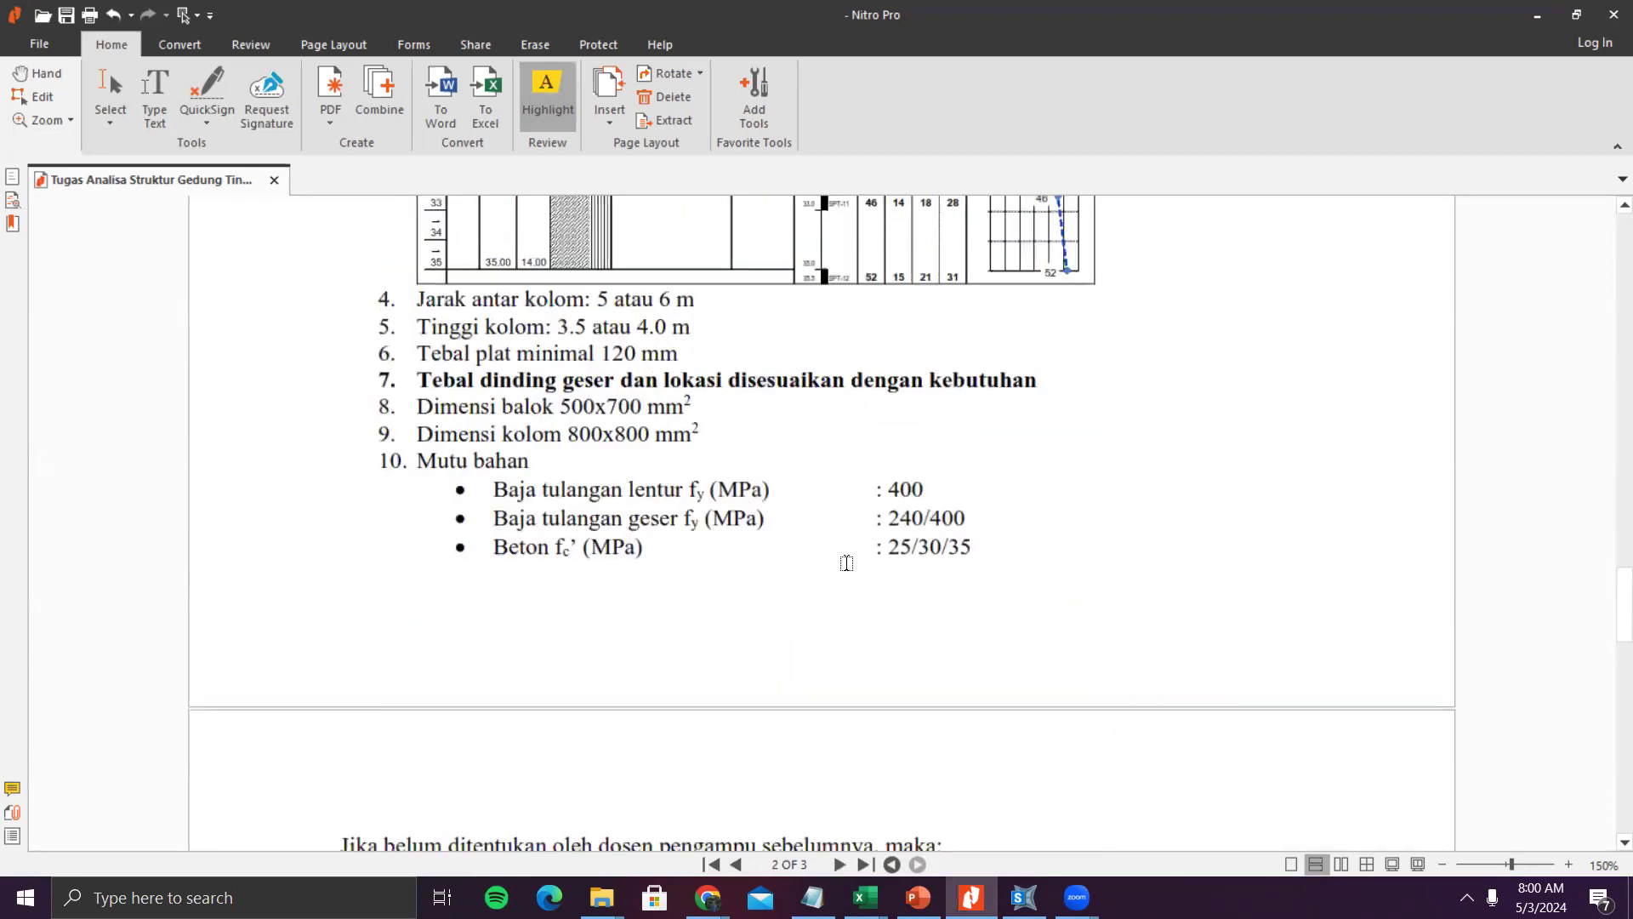
pyautogui.scroll(1, 799, 561)
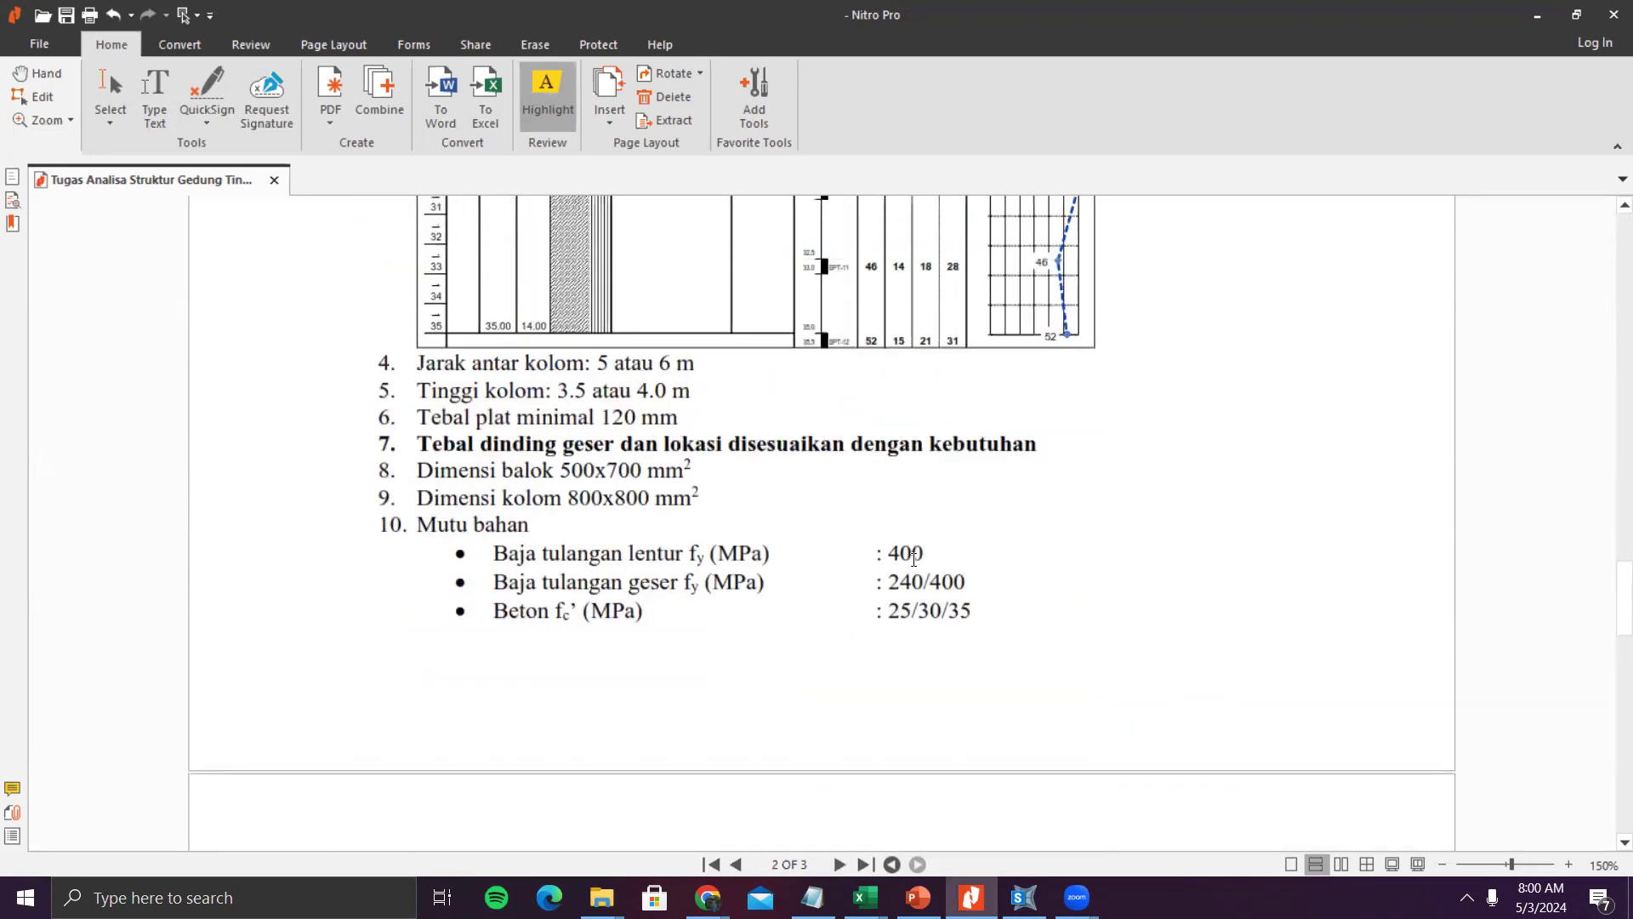
pyautogui.moveTo(889, 553); pyautogui.dragTo(925, 553)
pyautogui.moveTo(930, 582); pyautogui.dragTo(908, 610)
# - Highlight "Rumah Sakit (NRP>10)" in the task allocation rules and the submission week 16 on the last page
pyautogui.scroll(-4, 838, 699)
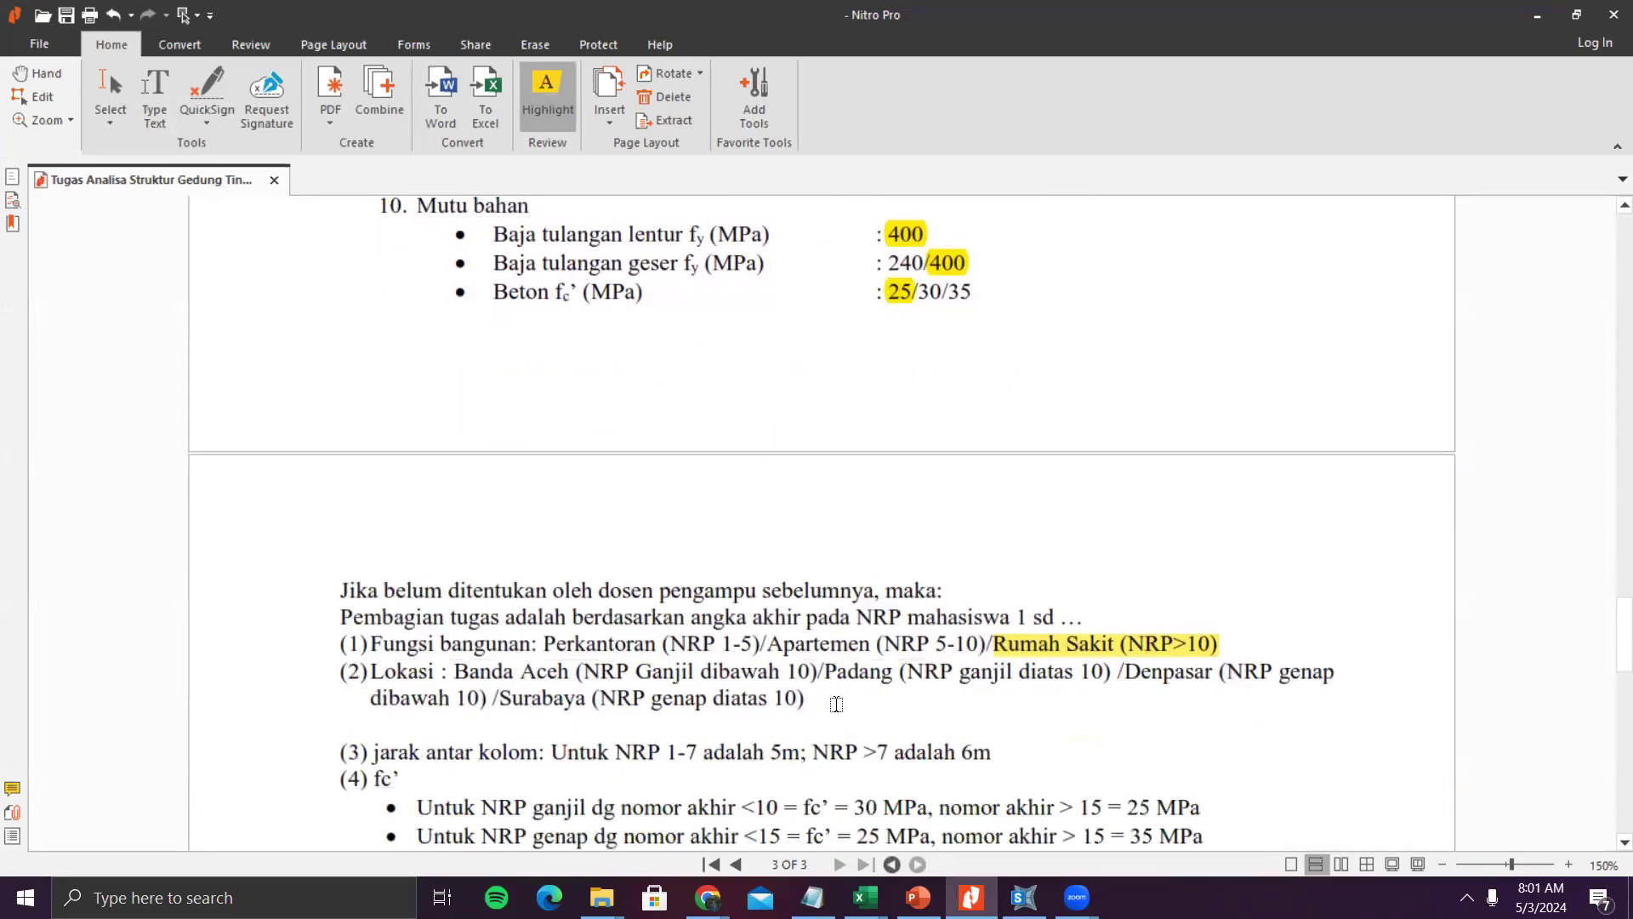
pyautogui.scroll(-3, 836, 705)
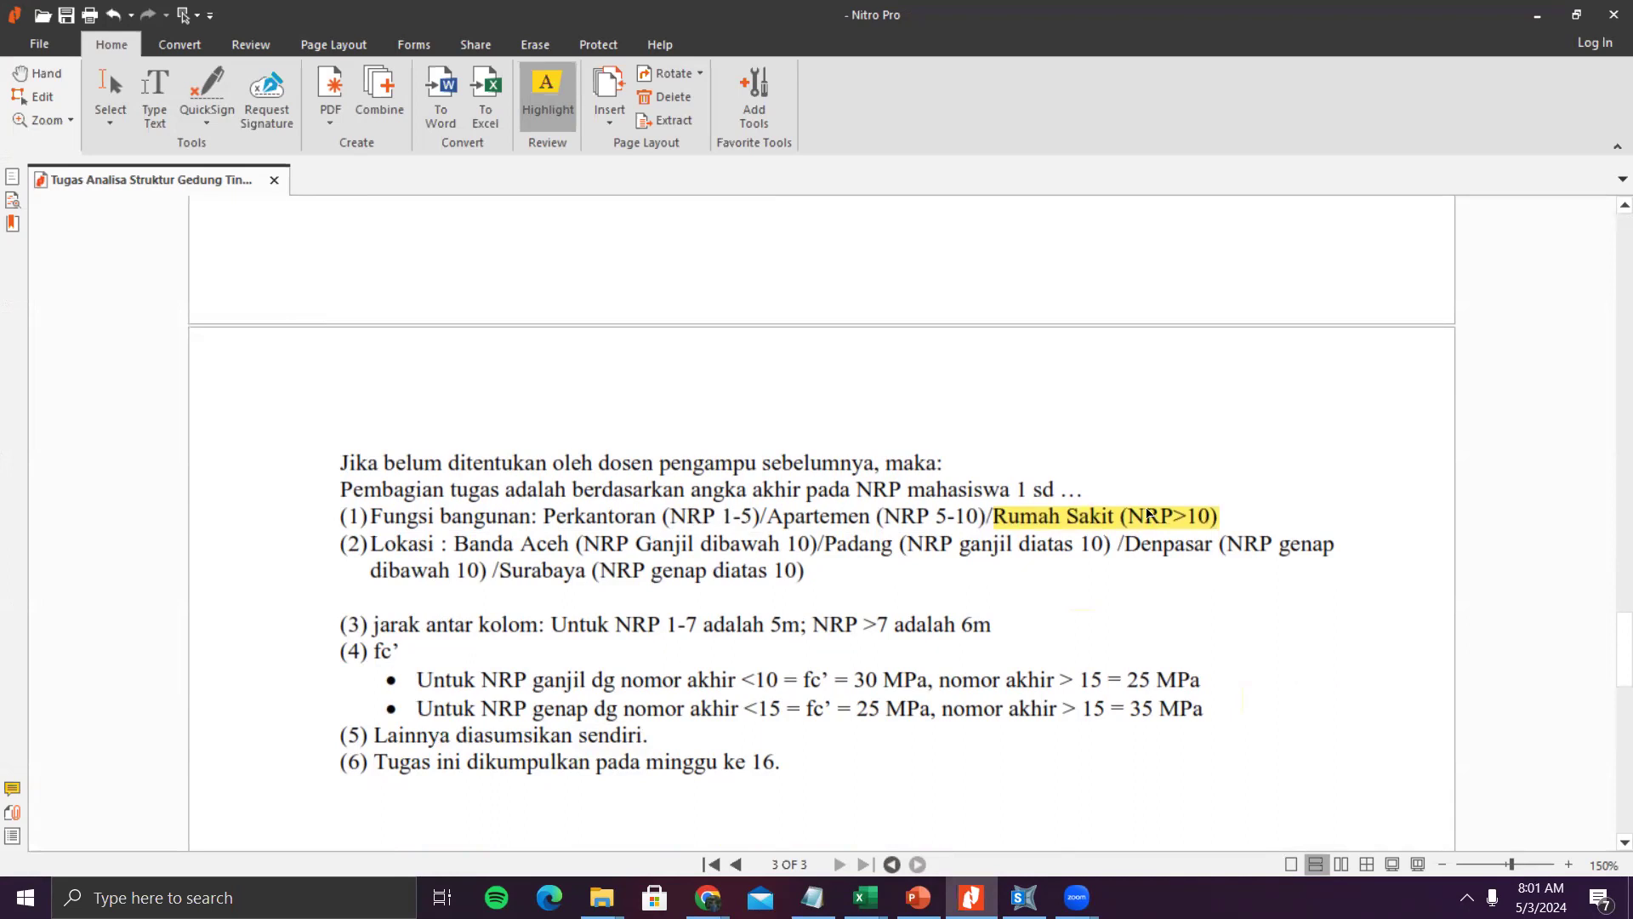
pyautogui.scroll(-3, 735, 571)
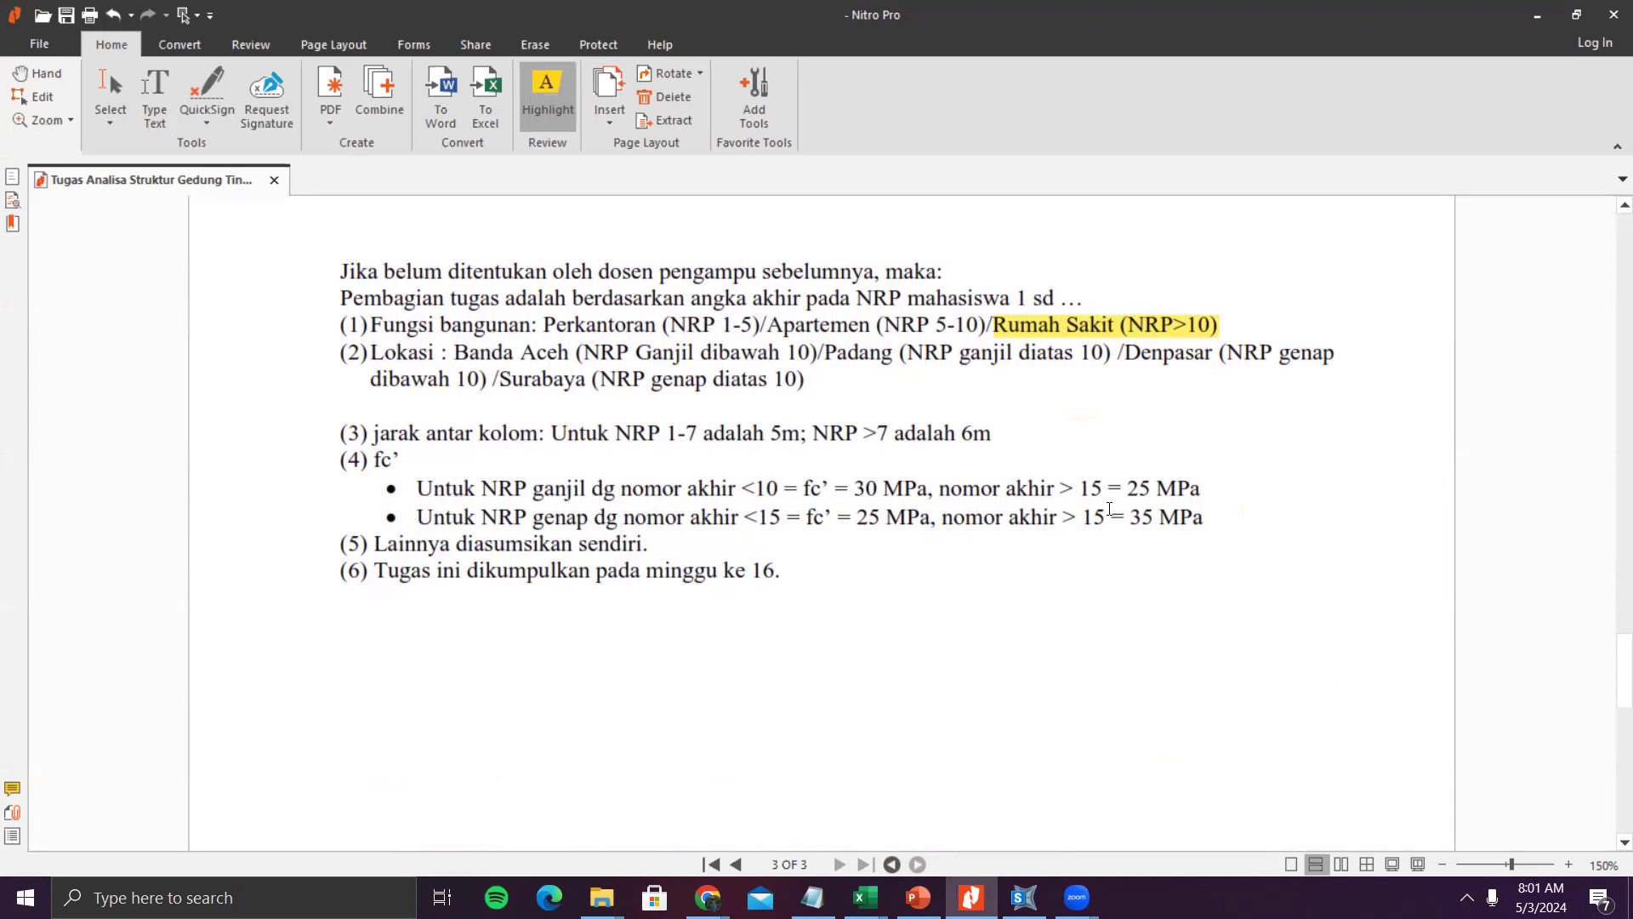
pyautogui.scroll(-1, 946, 511)
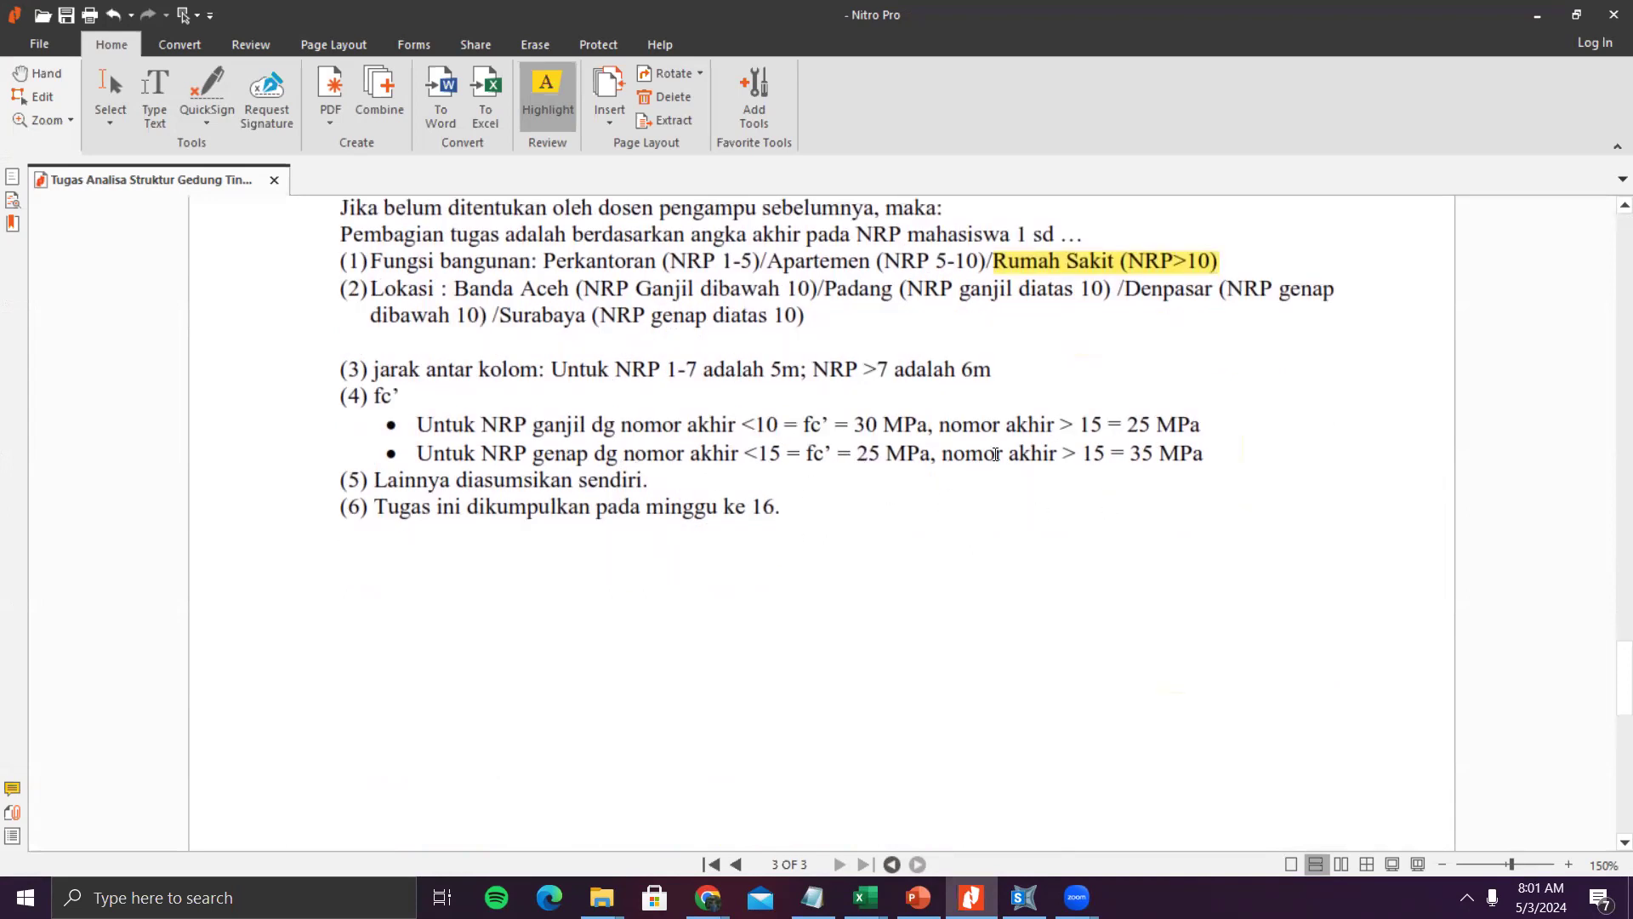
pyautogui.scroll(-1, 697, 501)
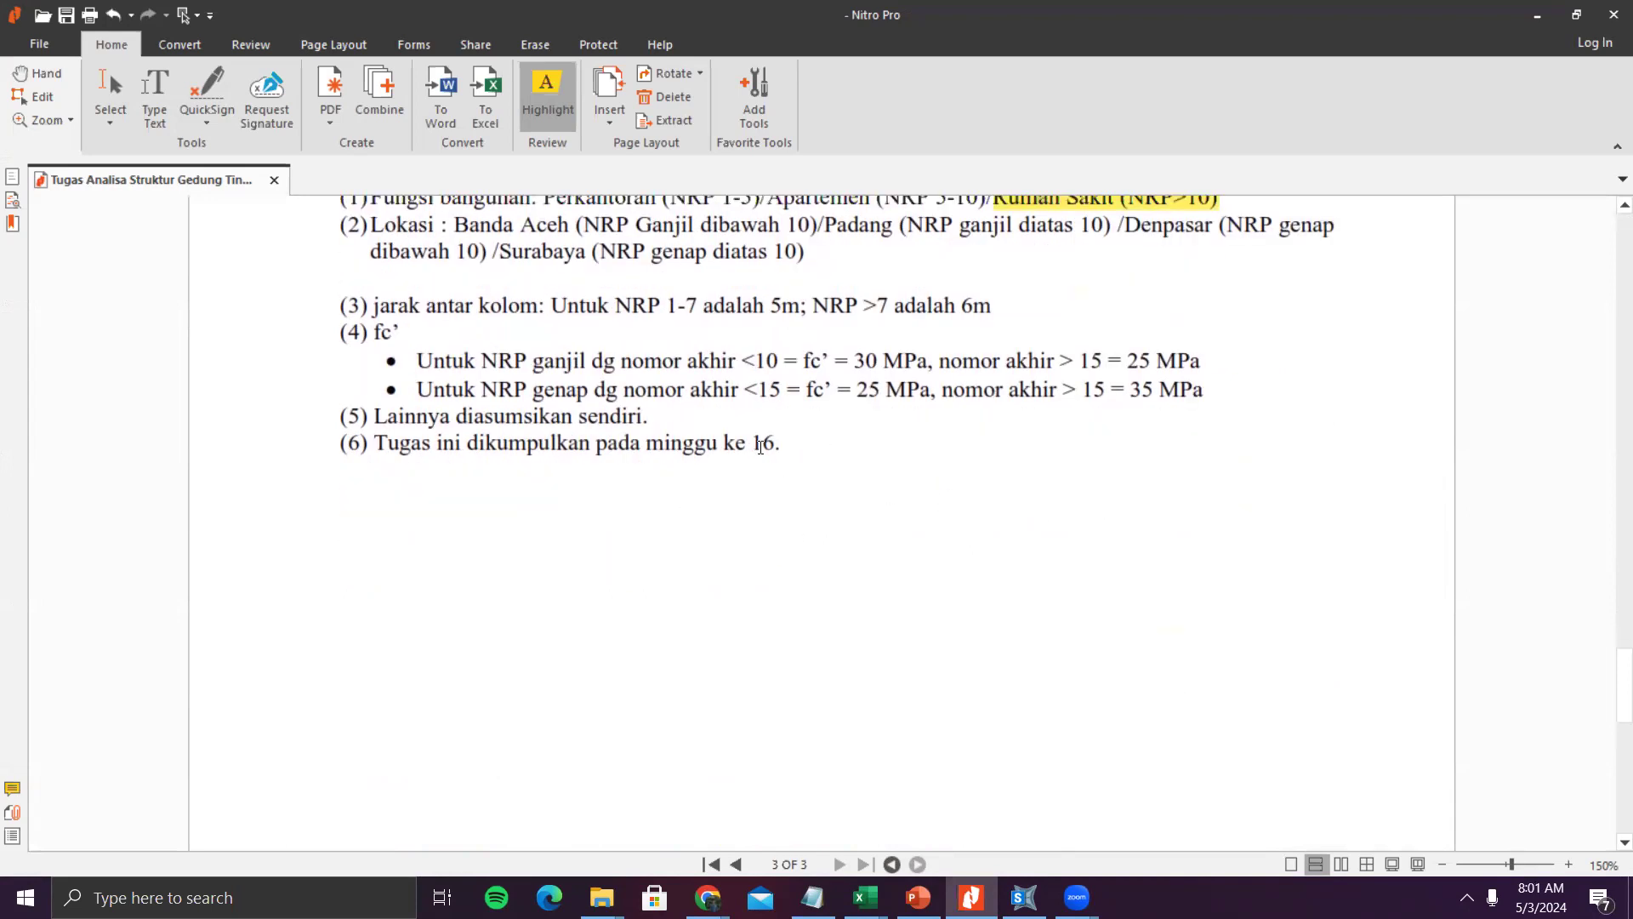
pyautogui.moveTo(757, 443); pyautogui.dragTo(777, 444)
# - Review the assignment from the last page back to the 8-storey structure figure with the Hand tool, and return to SAP2000
pyautogui.scroll(2, 945, 659)
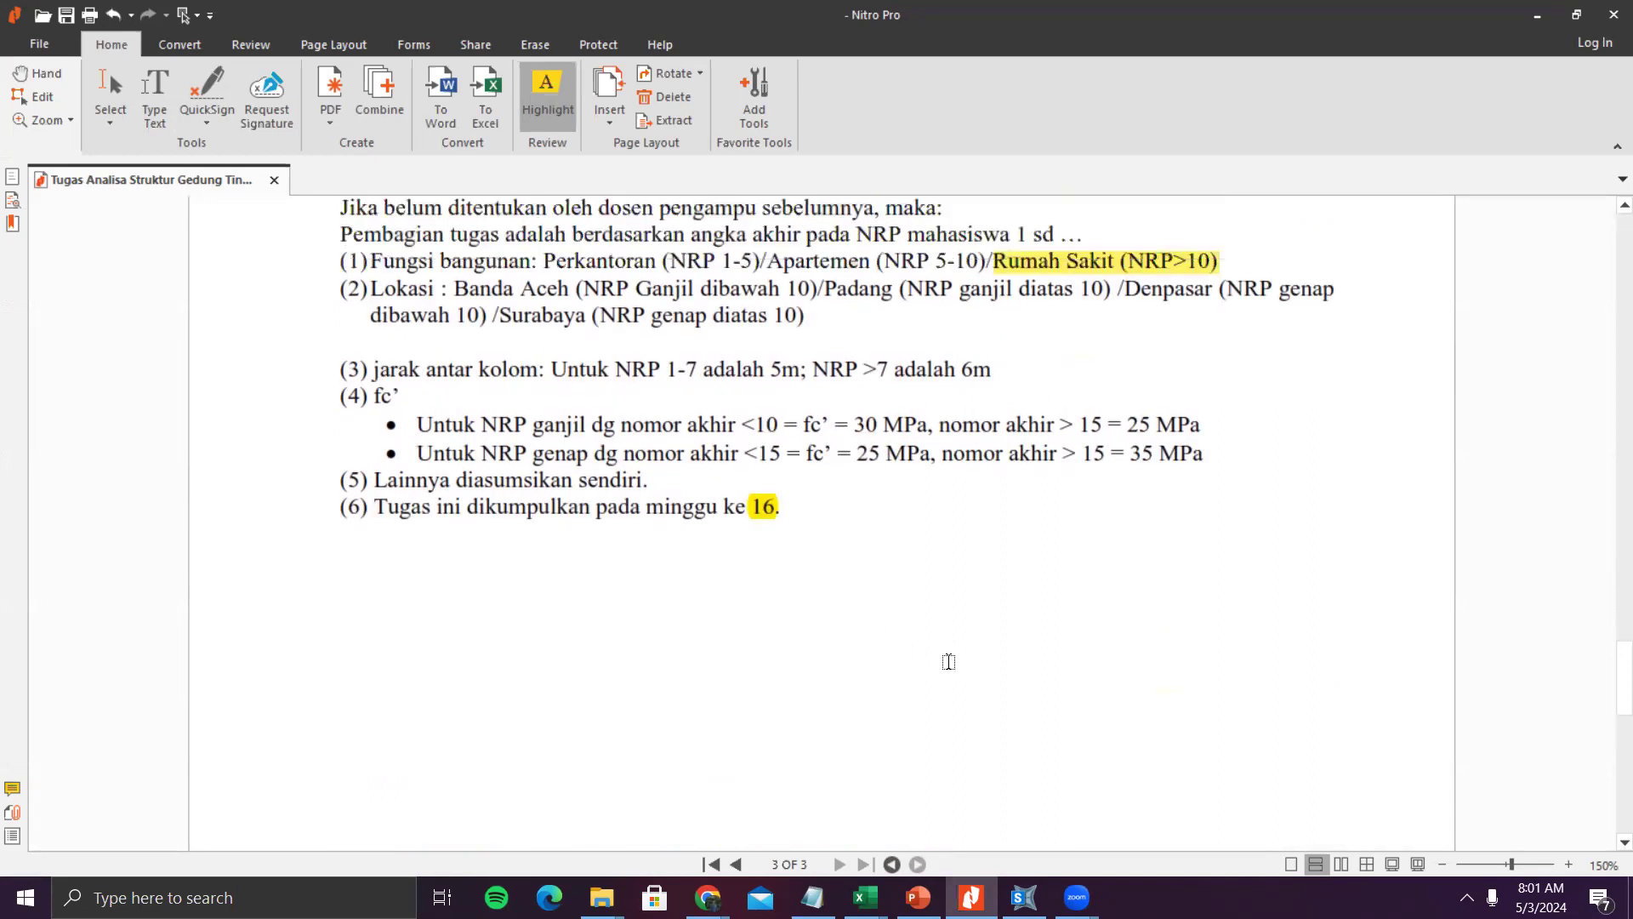
pyautogui.scroll(15, 1152, 674)
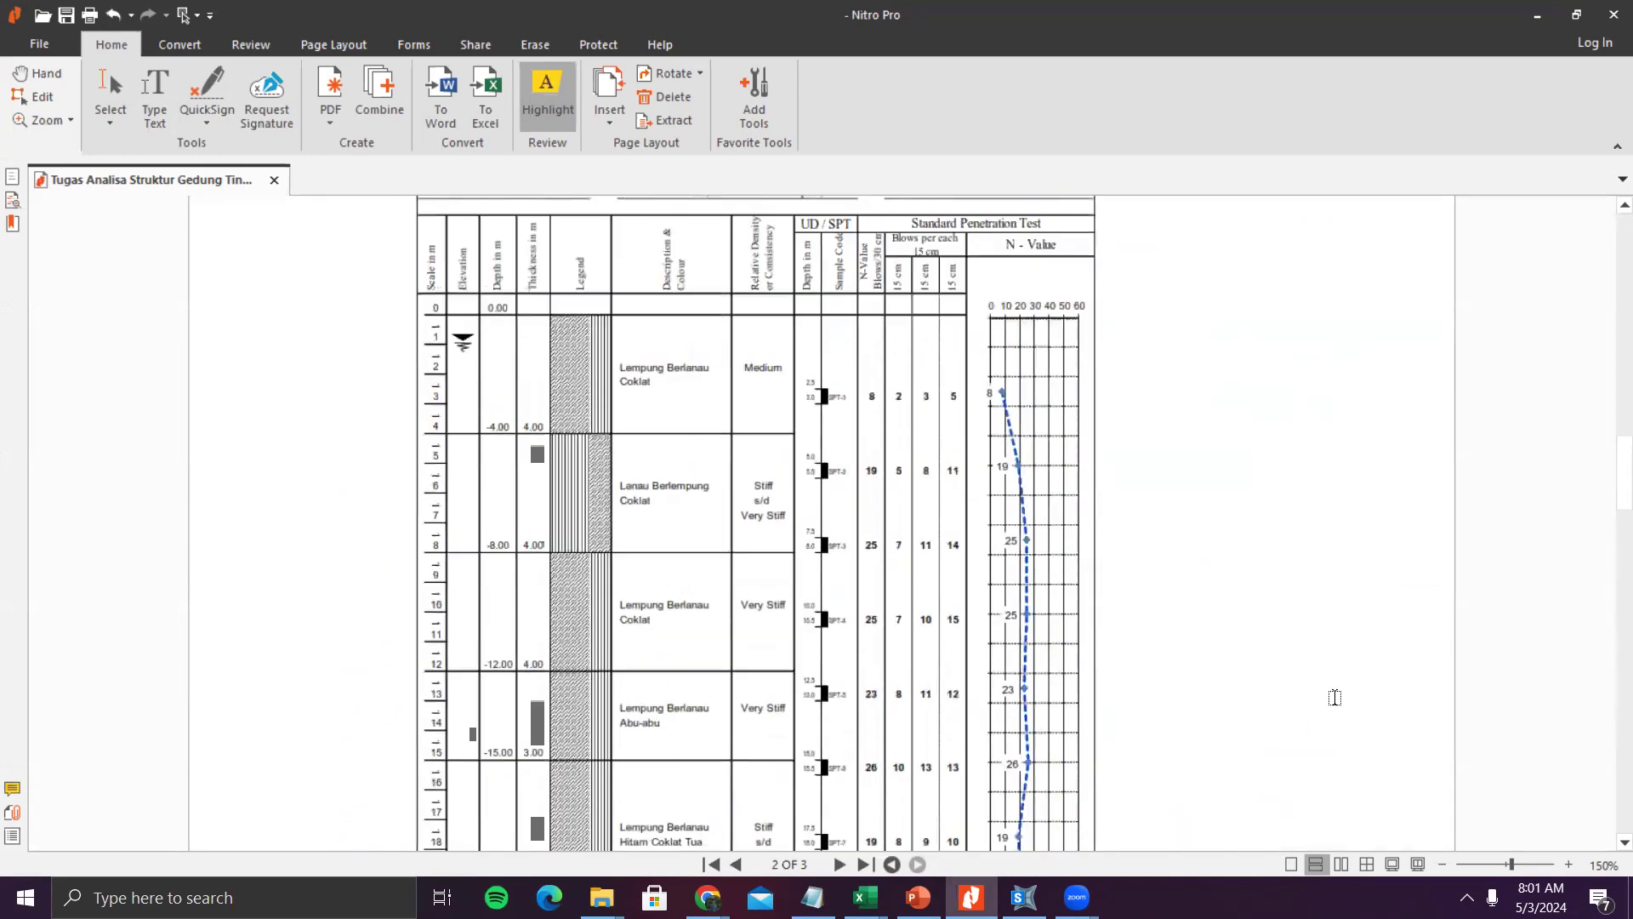
pyautogui.scroll(20, 1344, 694)
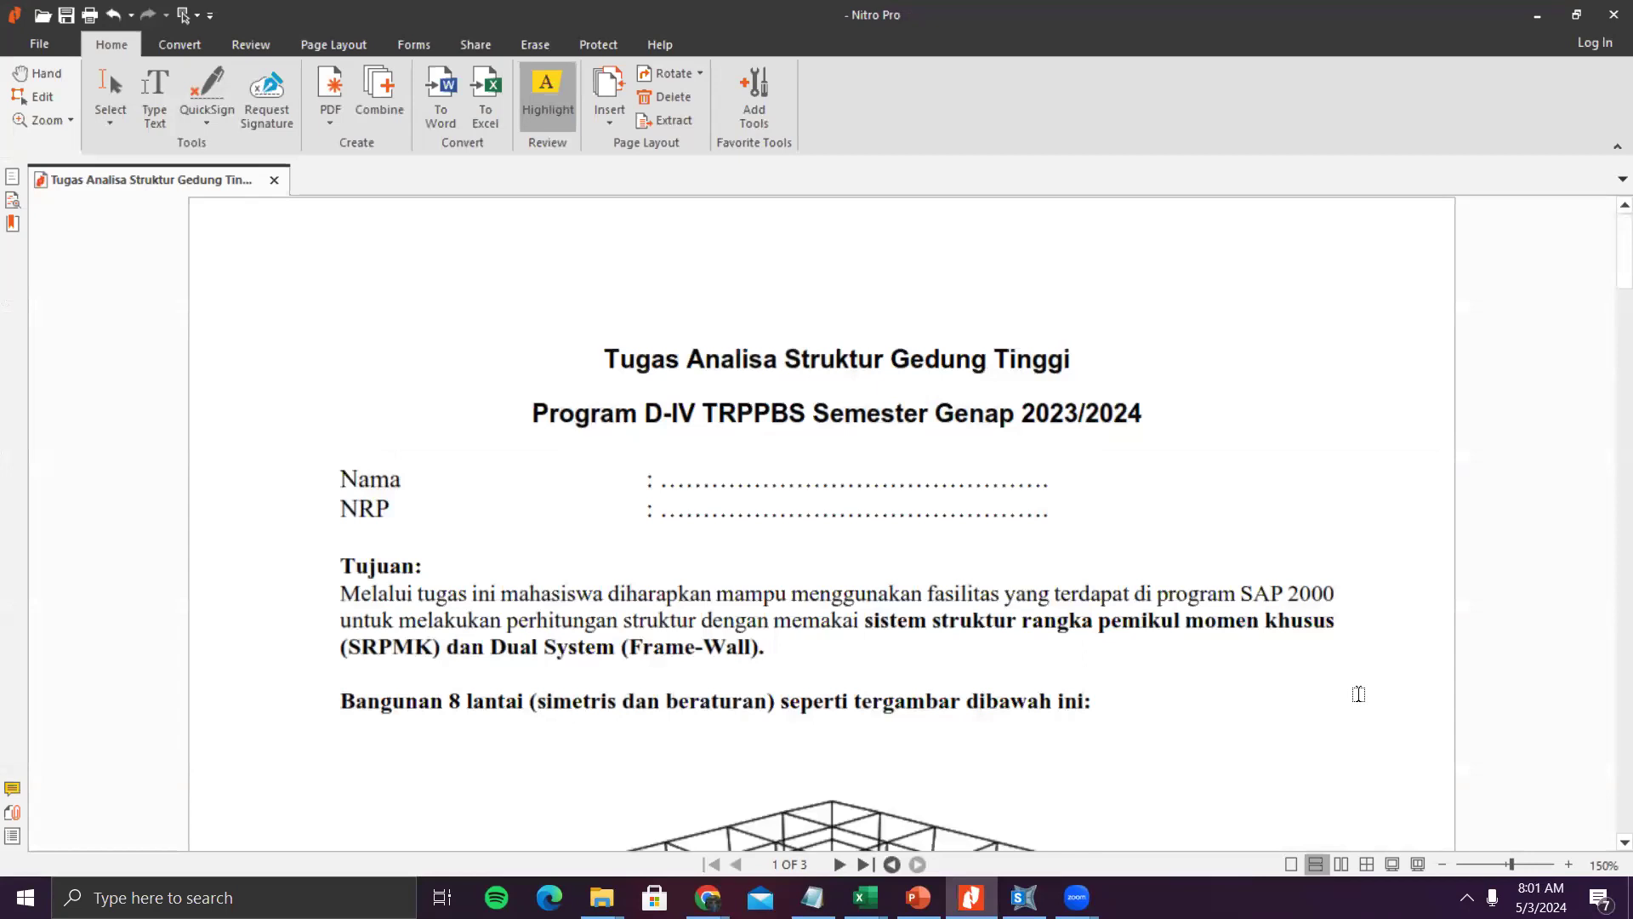
pyautogui.scroll(-14, 1353, 689)
pyautogui.scroll(10, 1360, 683)
pyautogui.press('h')
pyautogui.click(1029, 897)
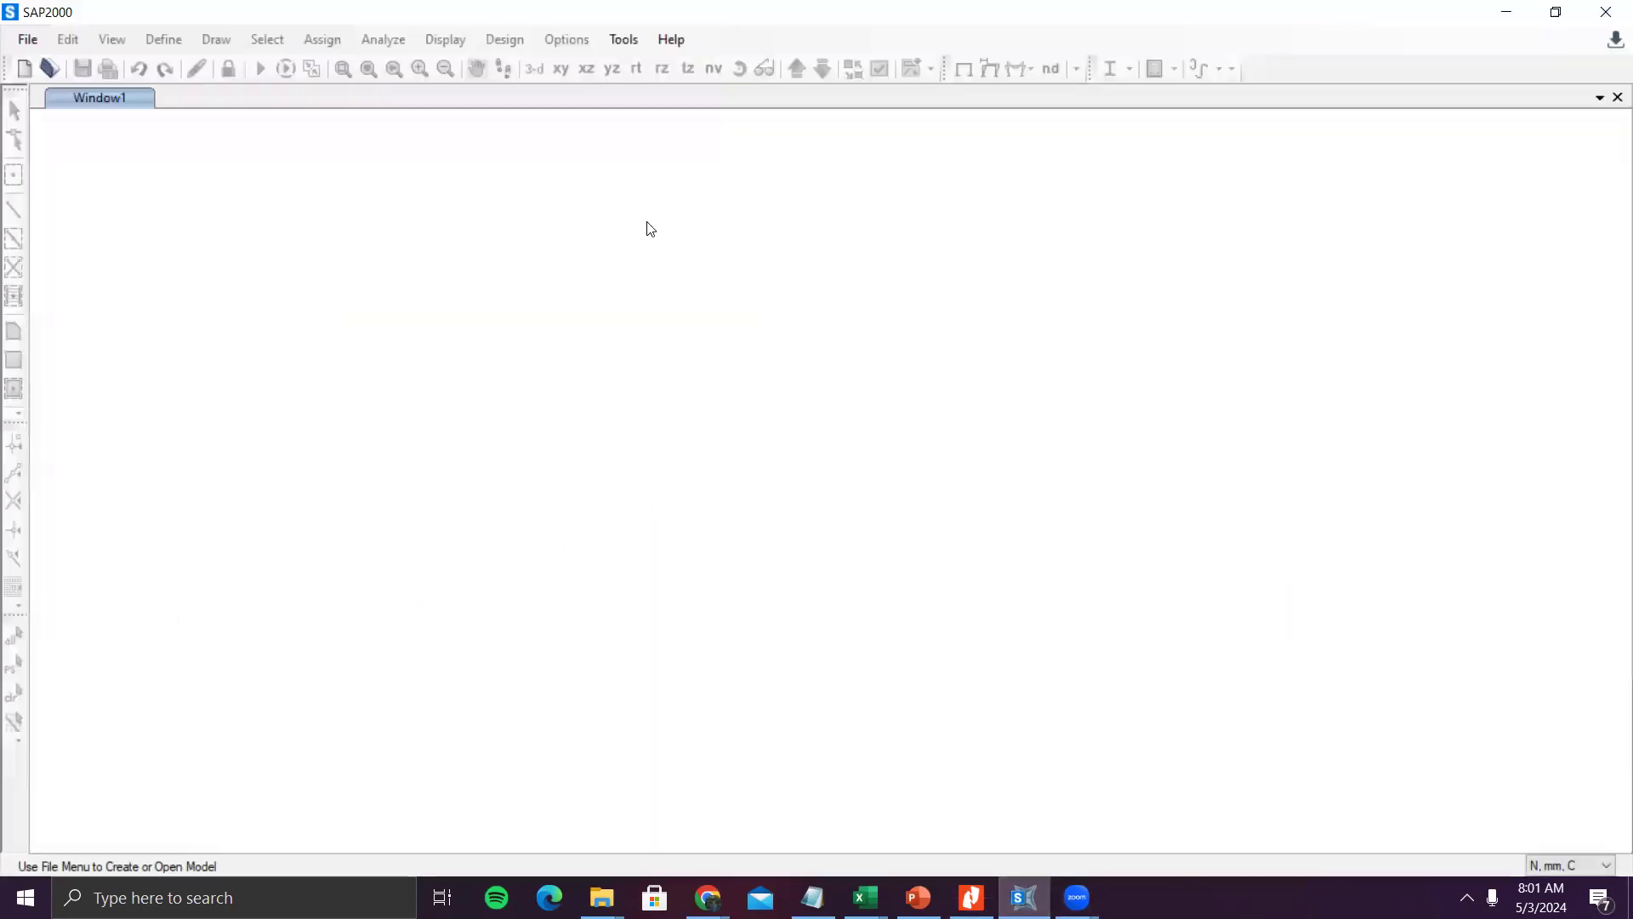
pyautogui.click(972, 897)
pyautogui.scroll(-4, 839, 618)
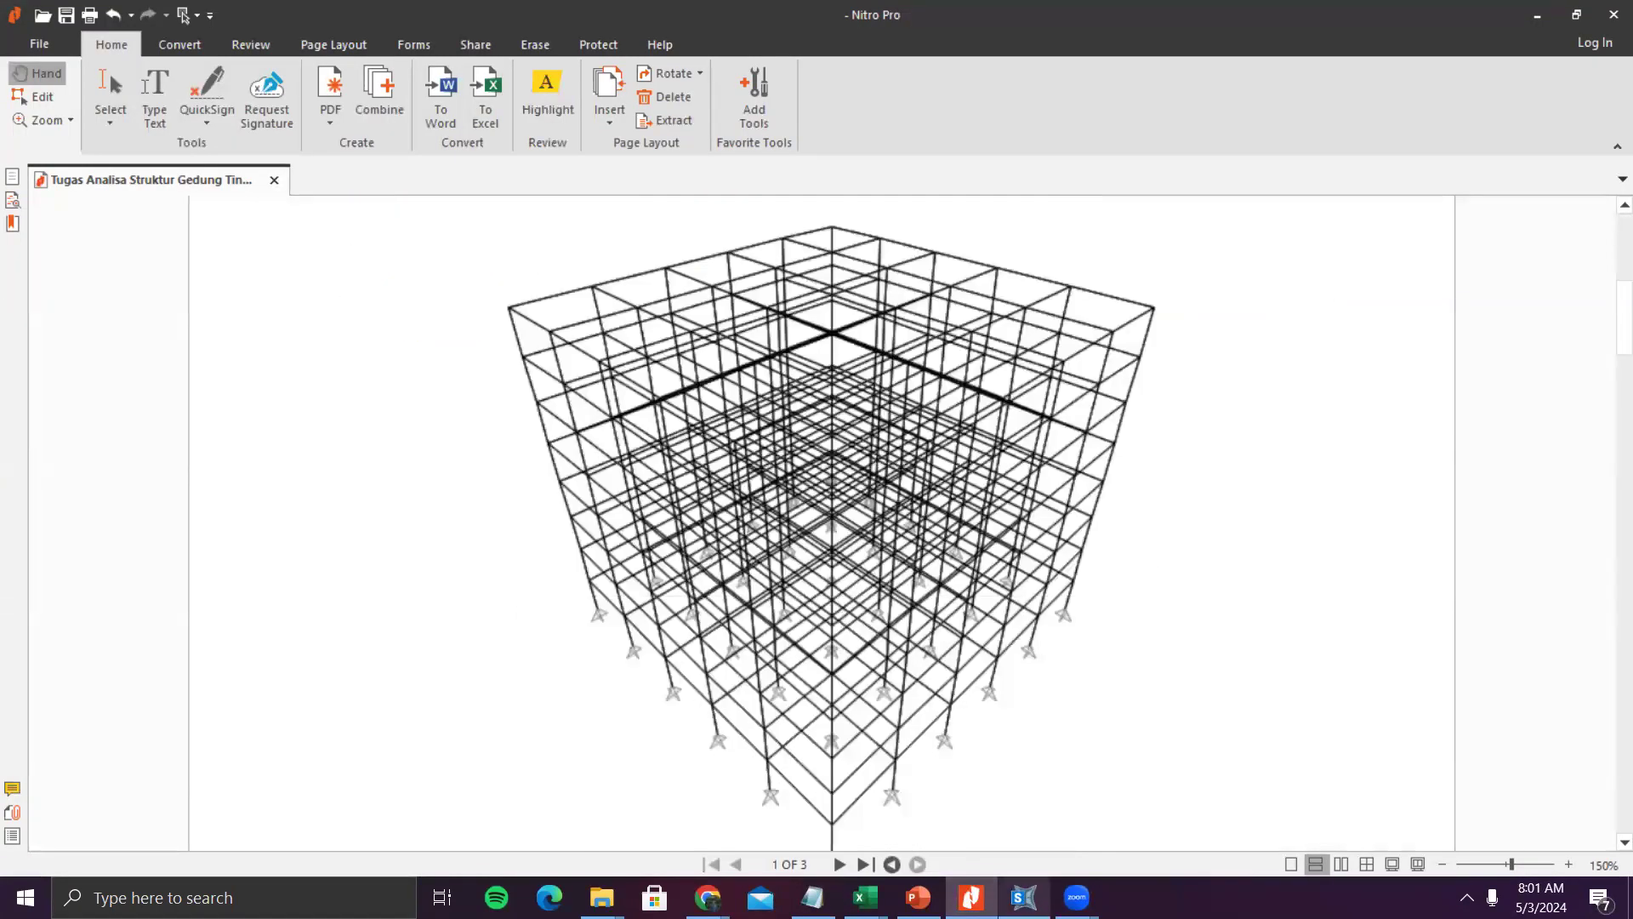
pyautogui.moveTo(1024, 897)
pyautogui.click(1025, 896)
pyautogui.click(28, 39)
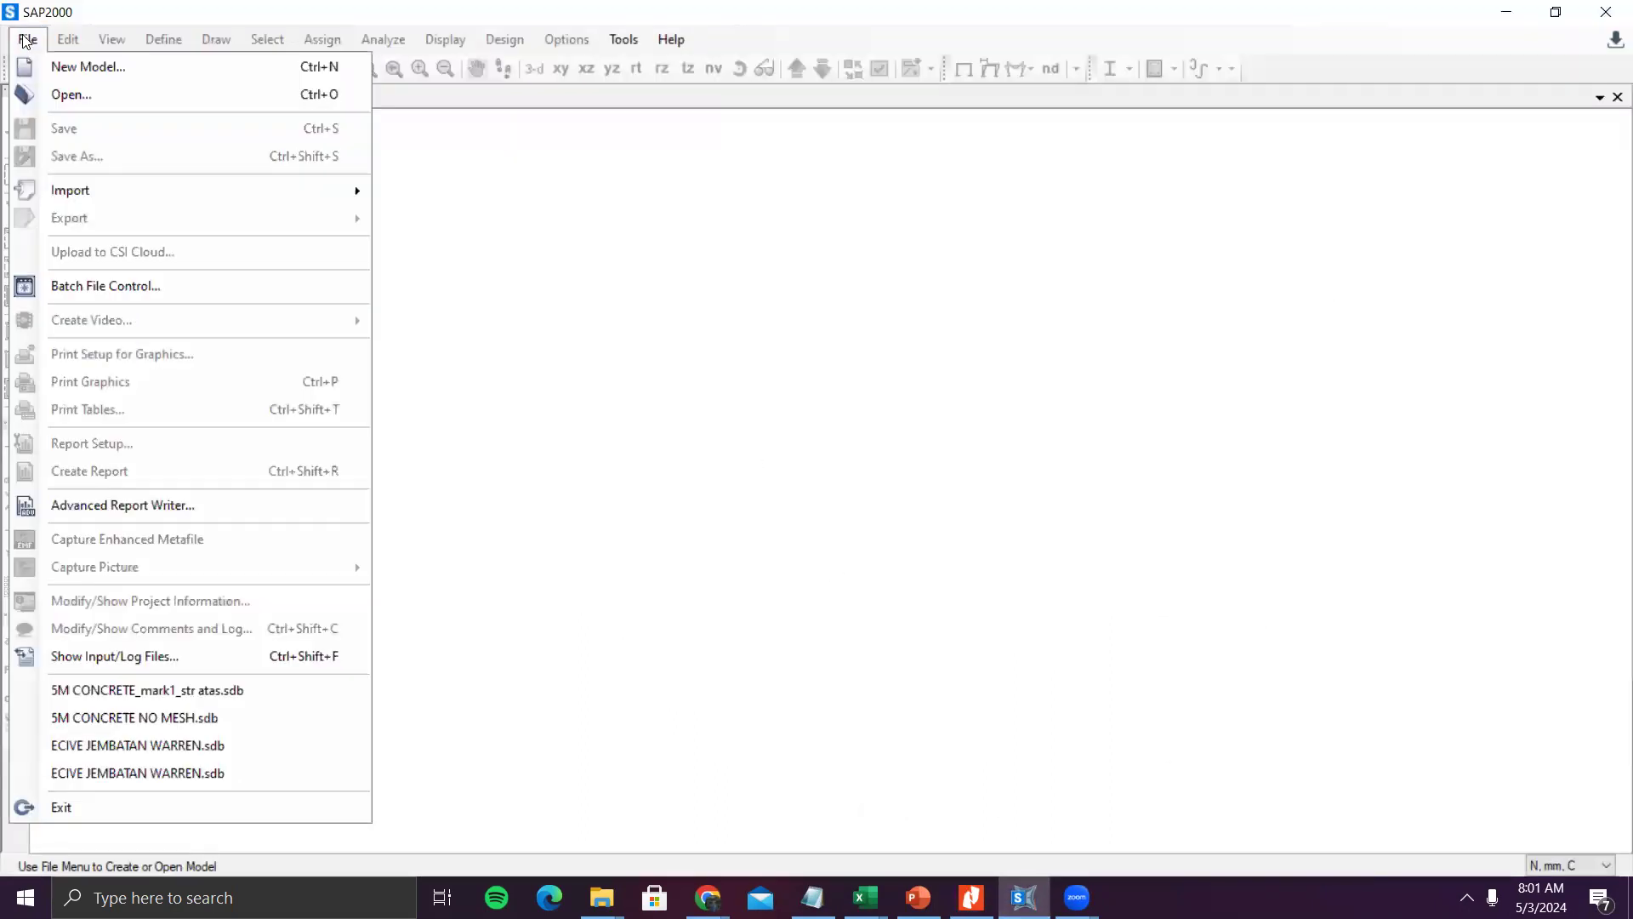
pyautogui.click(47, 65)
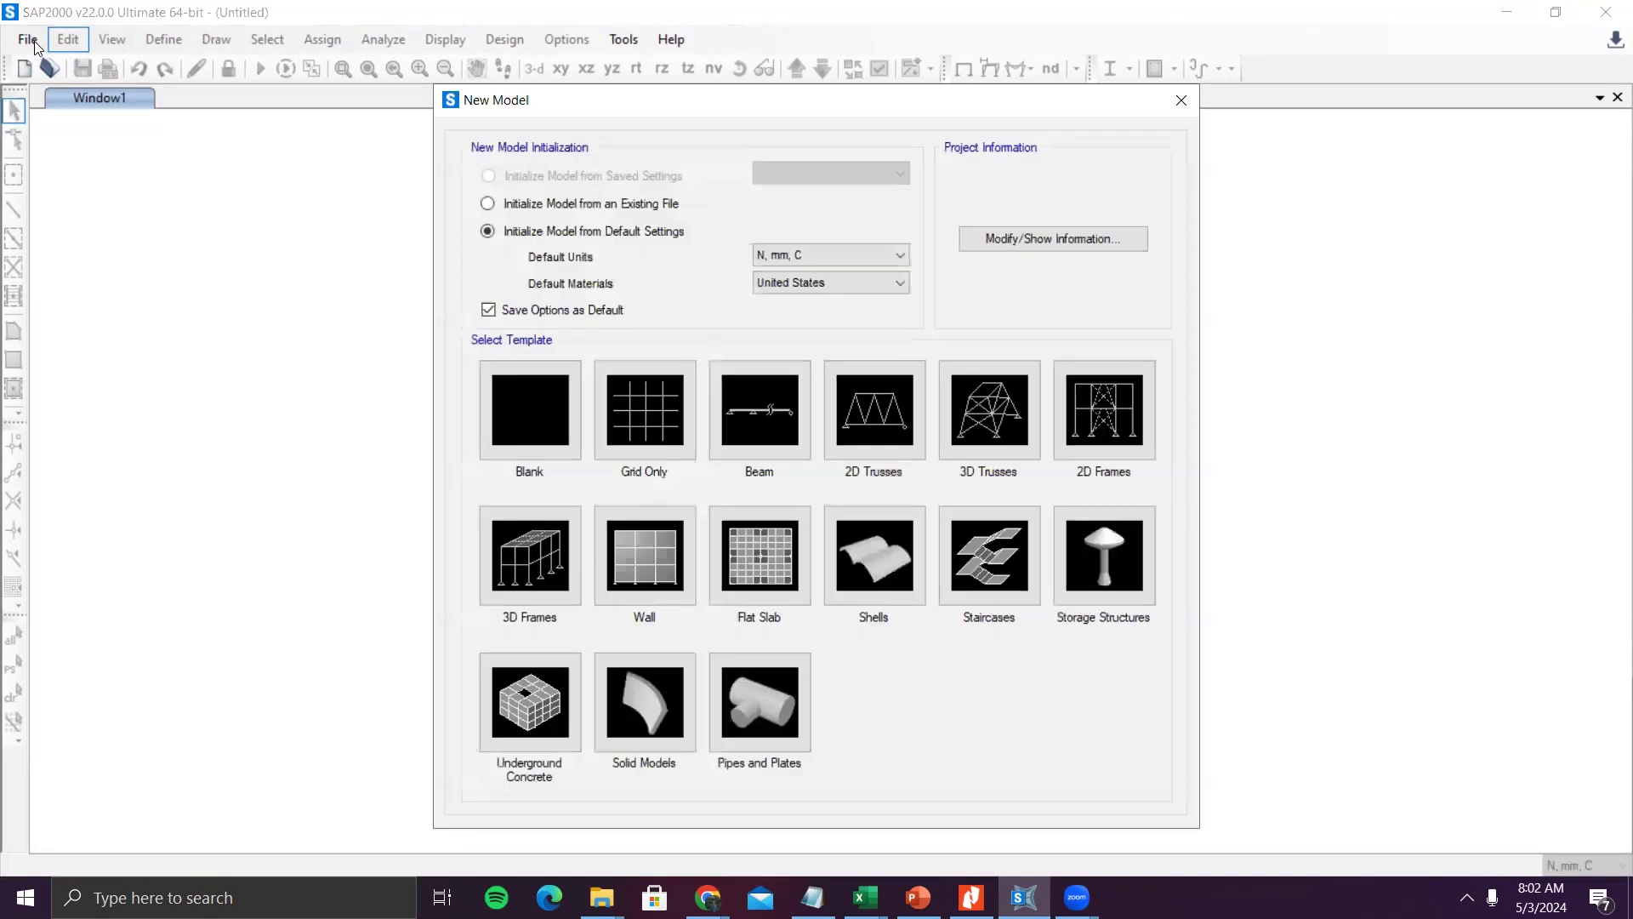
pyautogui.click(665, 390)
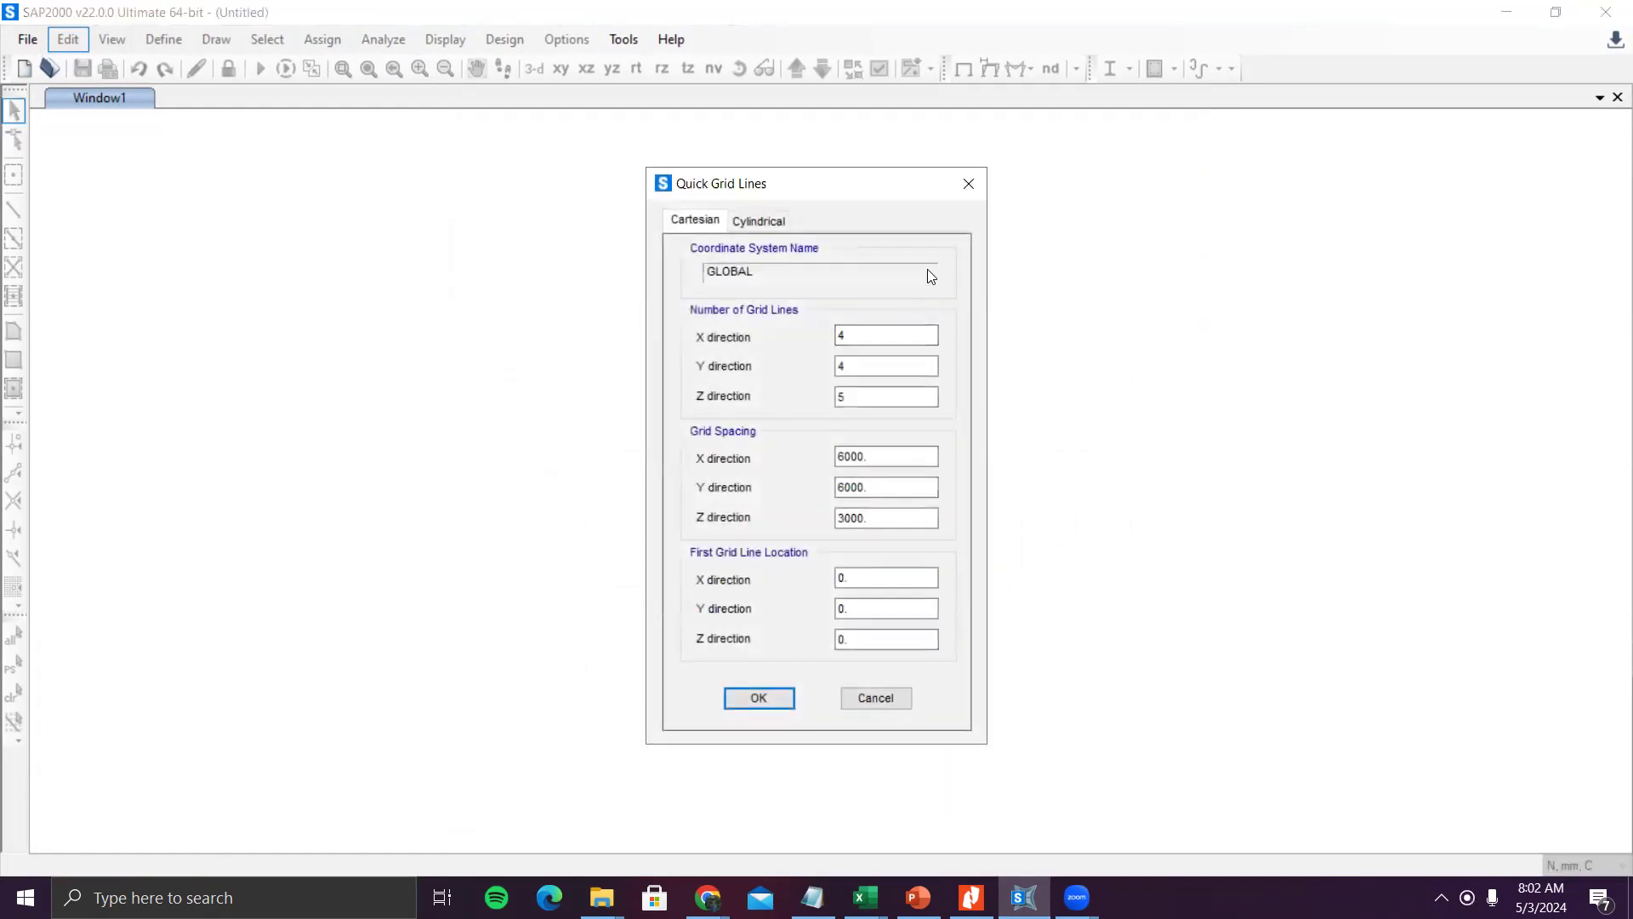
pyautogui.click(954, 191)
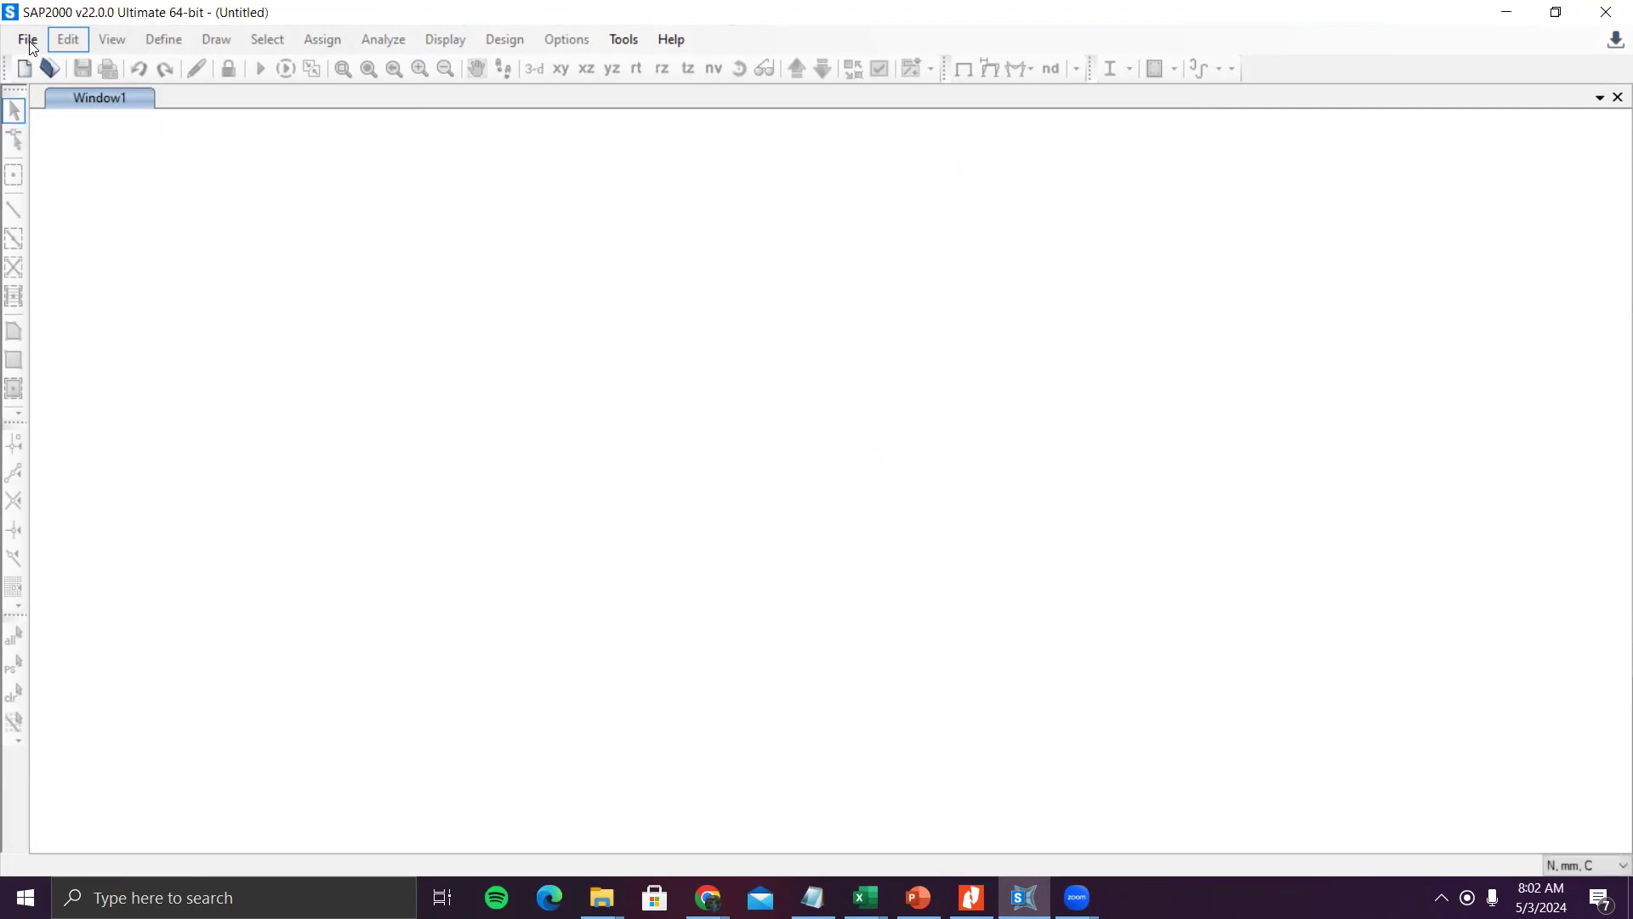
# - Create a Grid Only model in KN, m, C units with 4, 4 and 5 grid lines in X, Y and Z, spaced 6, 6 and 3 m
pyautogui.click(29, 41)
pyautogui.click(74, 68)
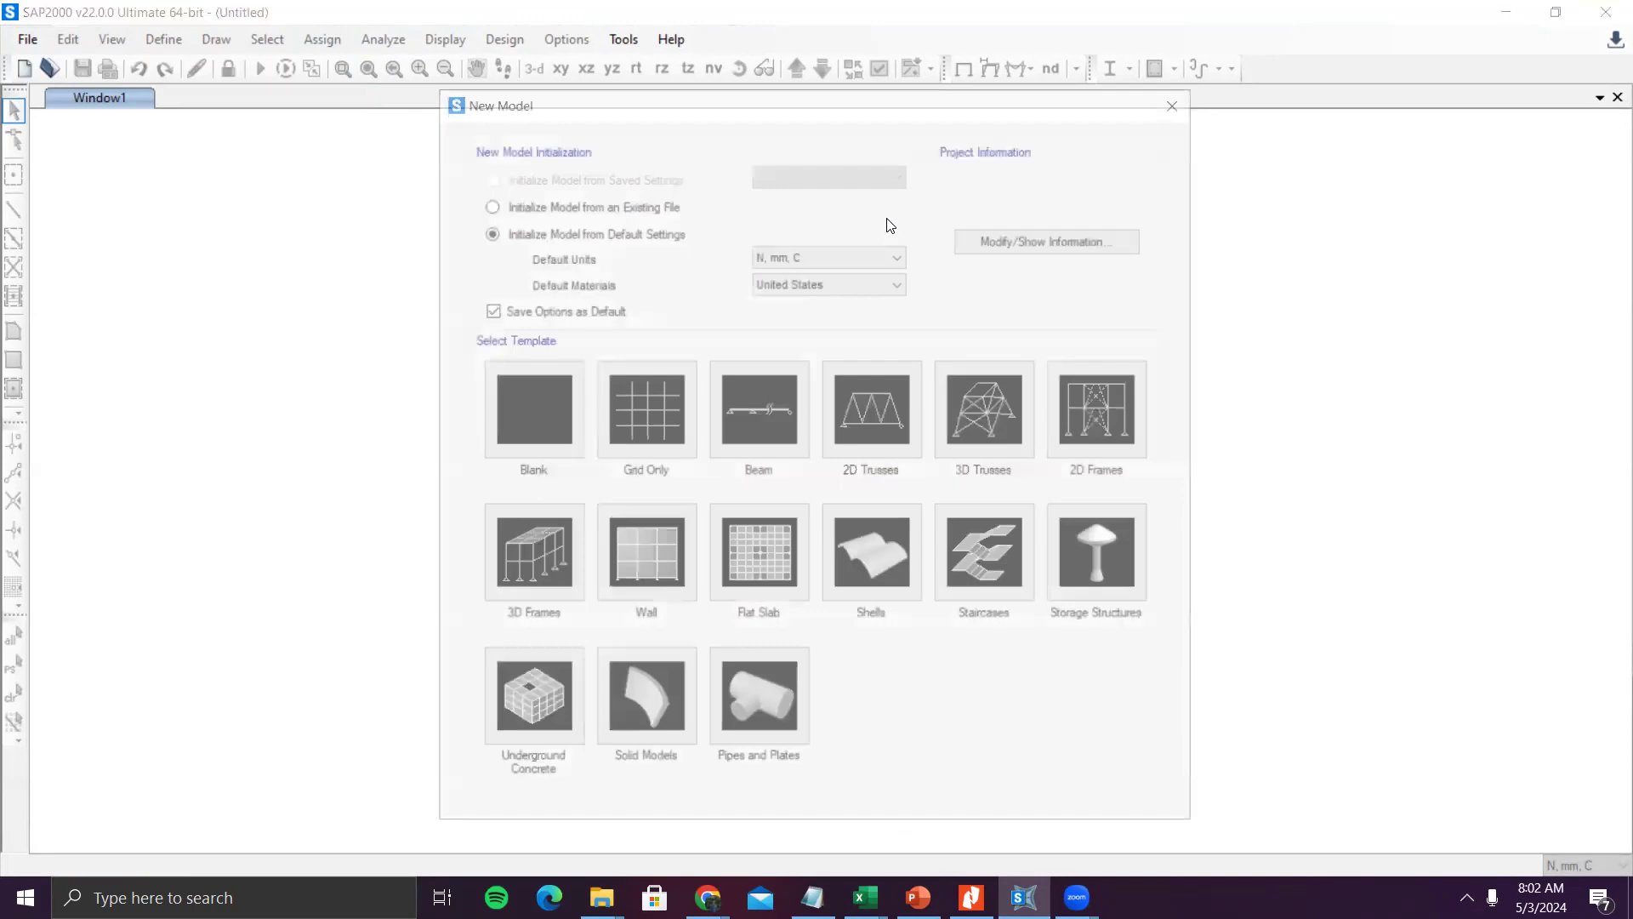
pyautogui.click(831, 253)
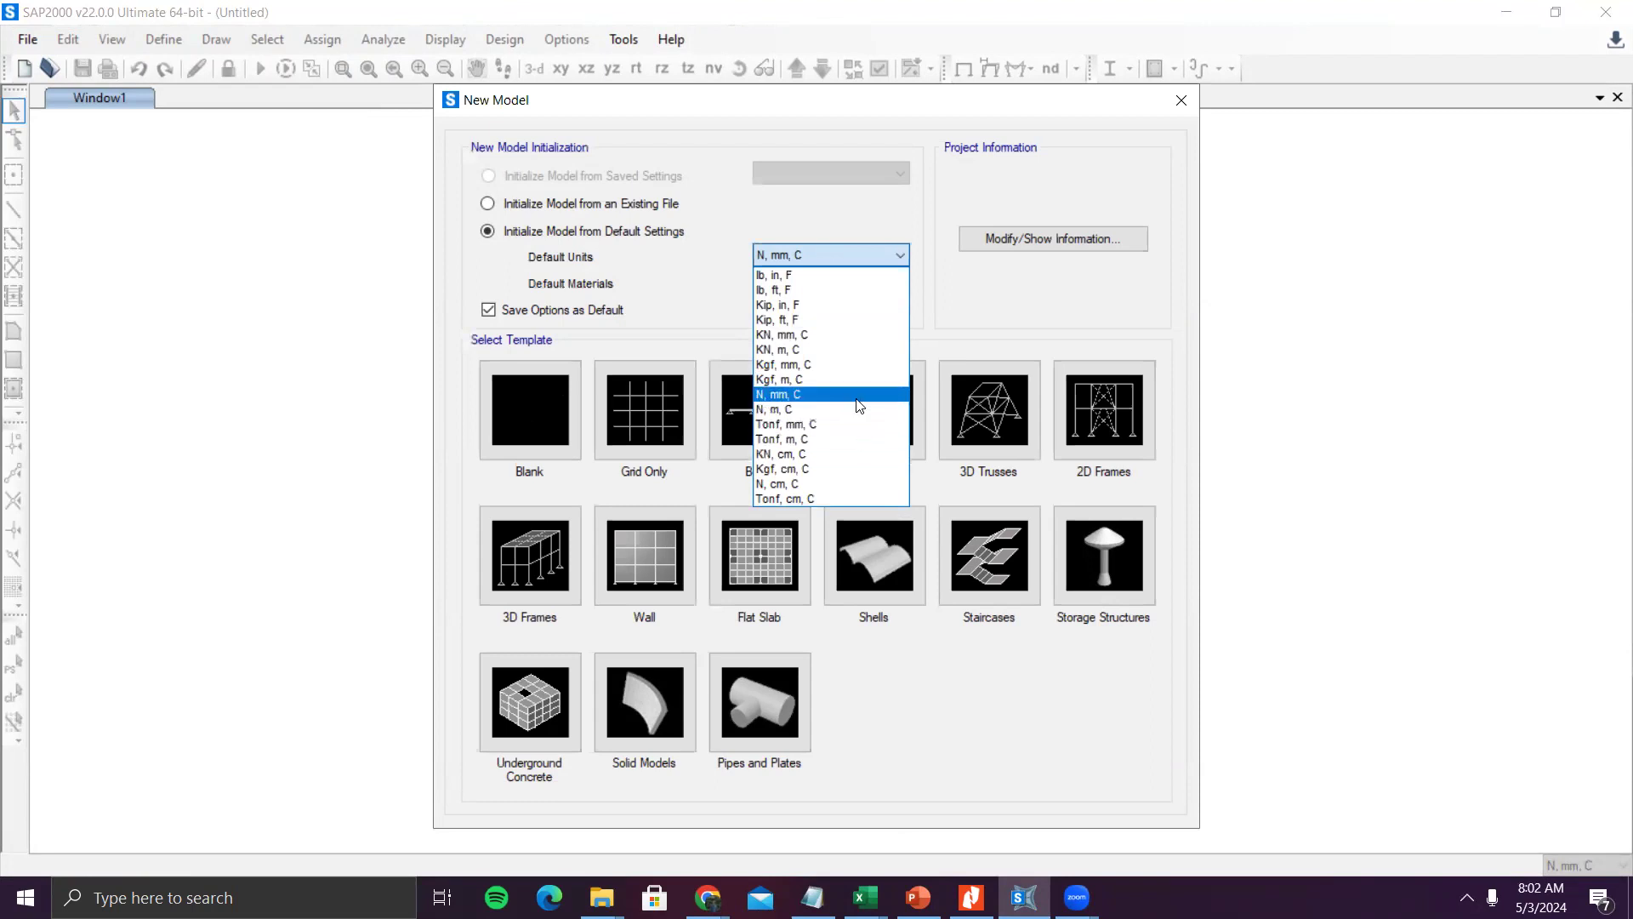
pyautogui.click(837, 352)
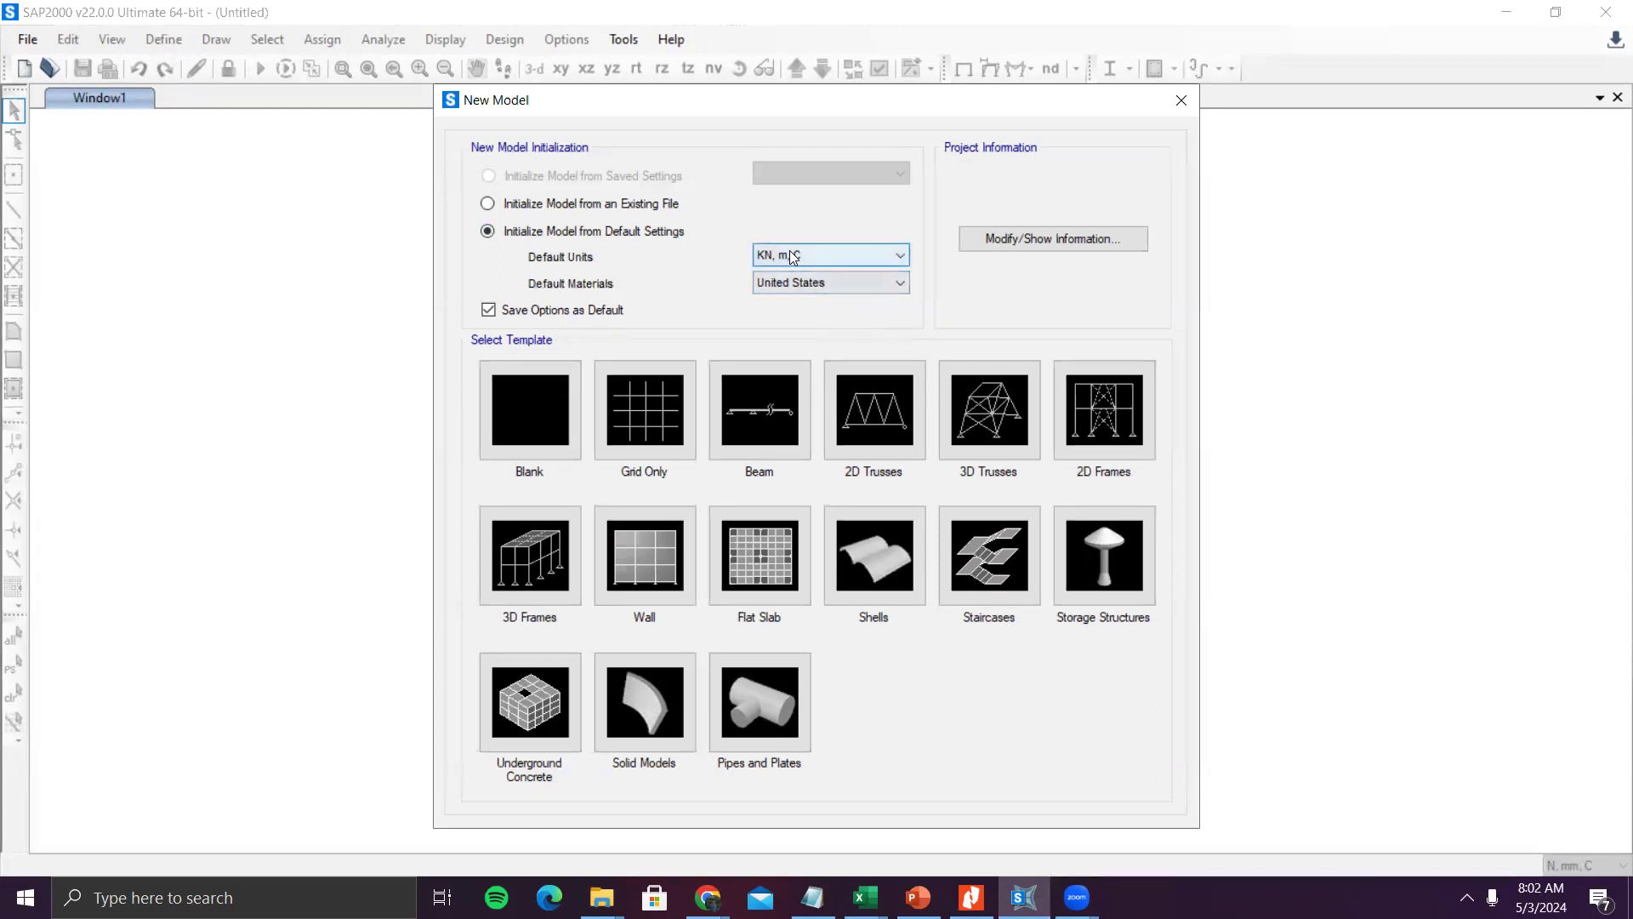
pyautogui.click(864, 261)
pyautogui.click(864, 261)
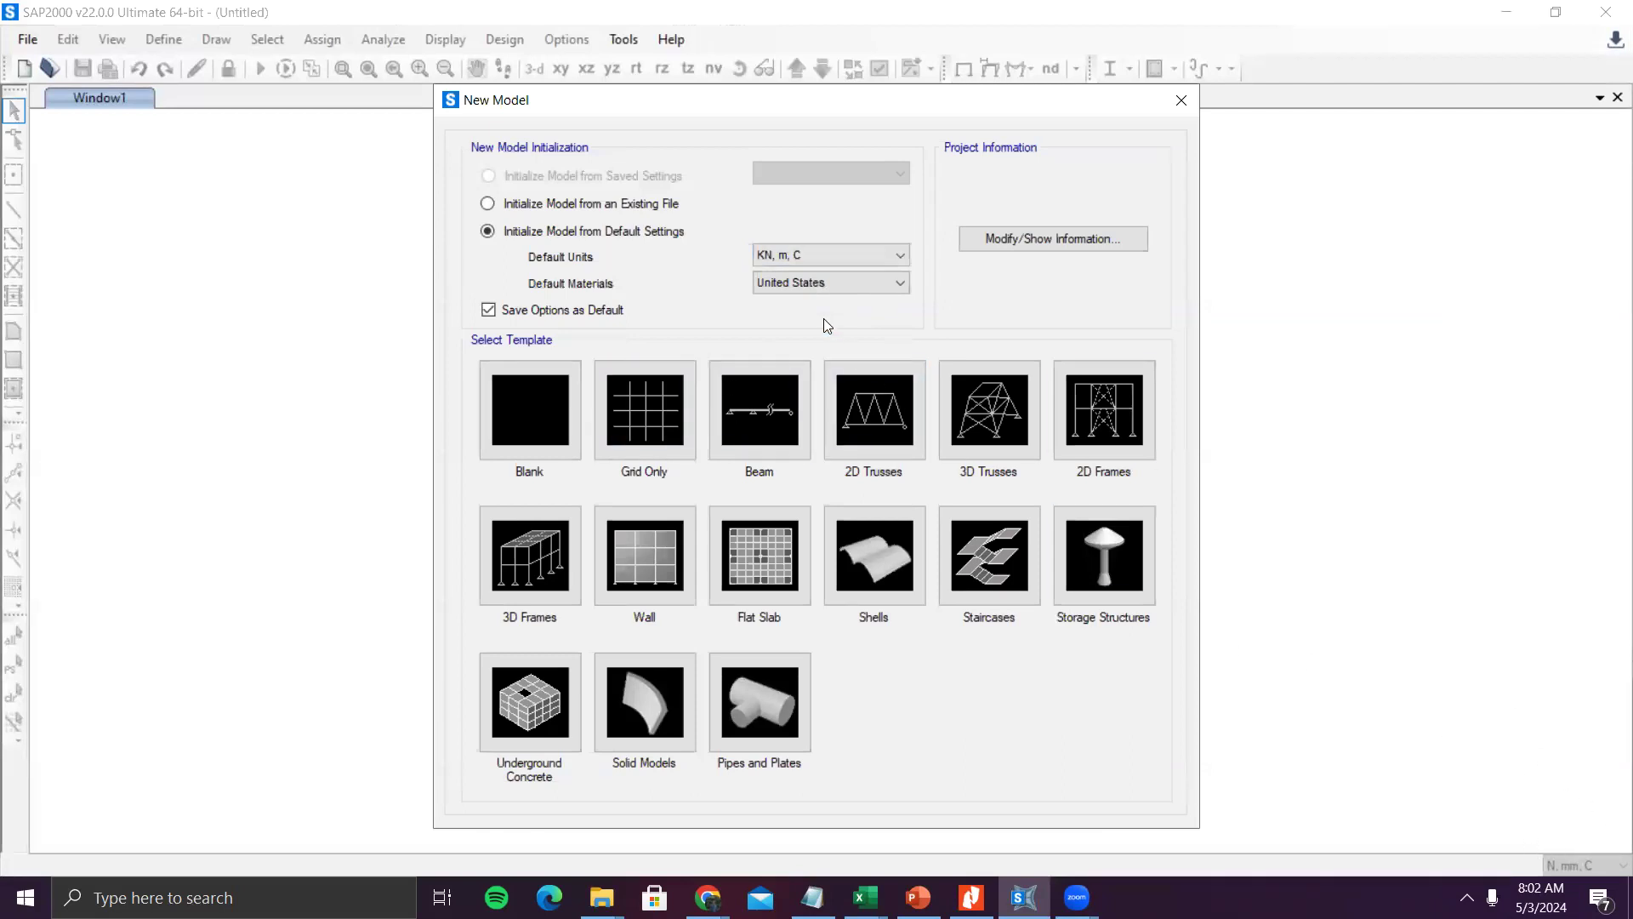
pyautogui.click(852, 254)
pyautogui.click(849, 253)
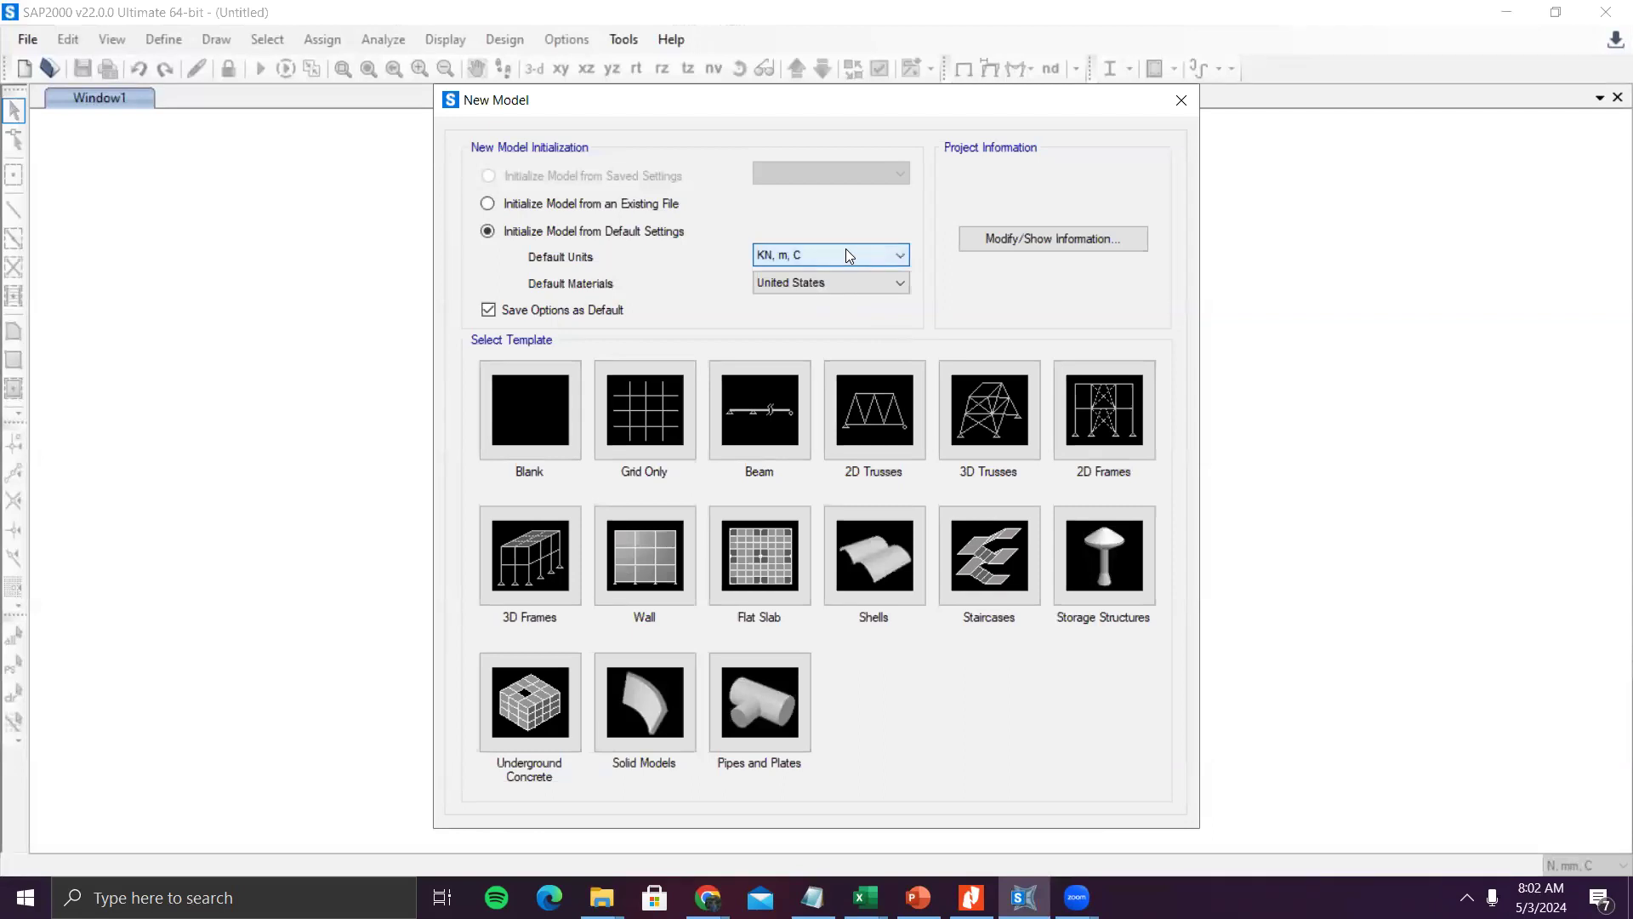
pyautogui.click(644, 405)
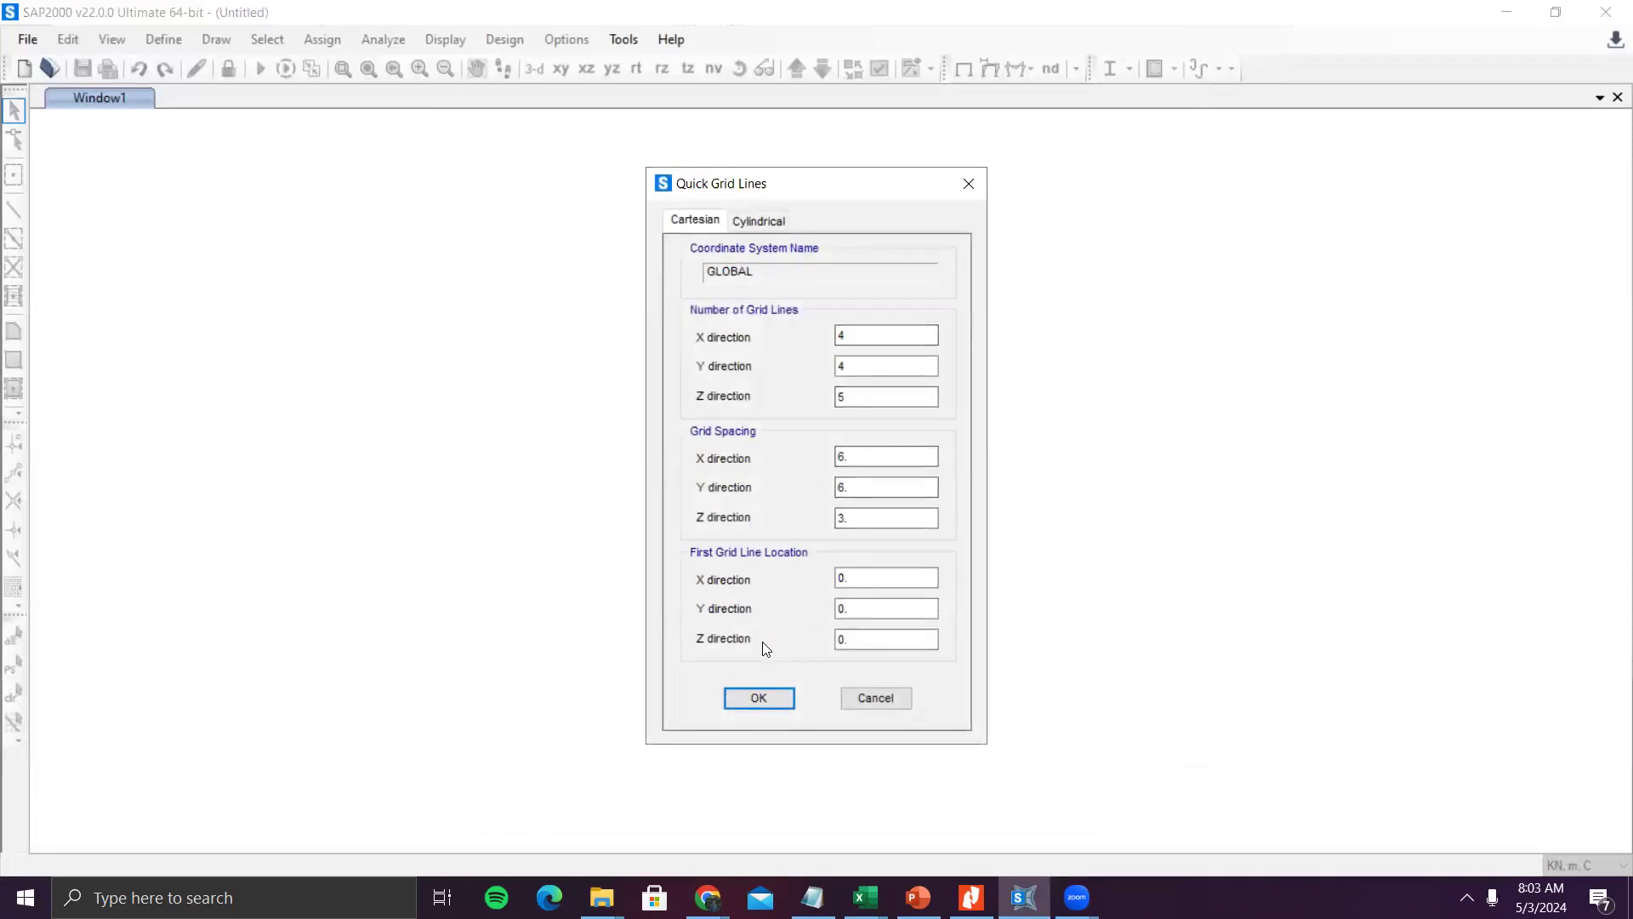
pyautogui.click(759, 697)
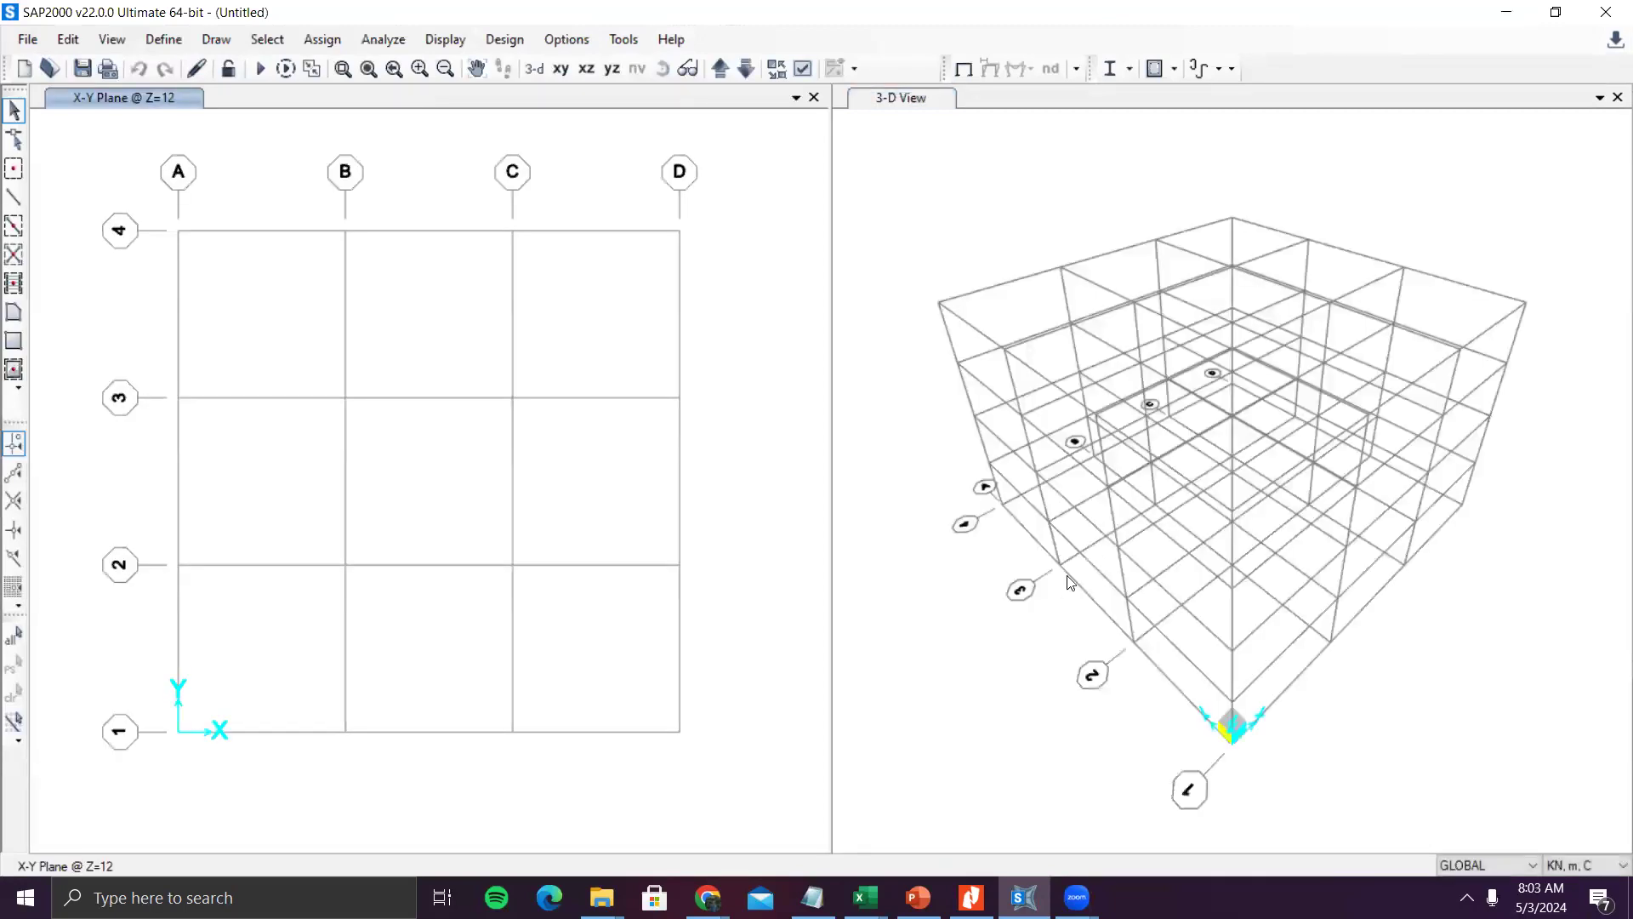
# - Switch to Nitro Pro and review the assignment from the 8-storey structure figure through the soil data to the task allocation rules
pyautogui.click(1039, 564)
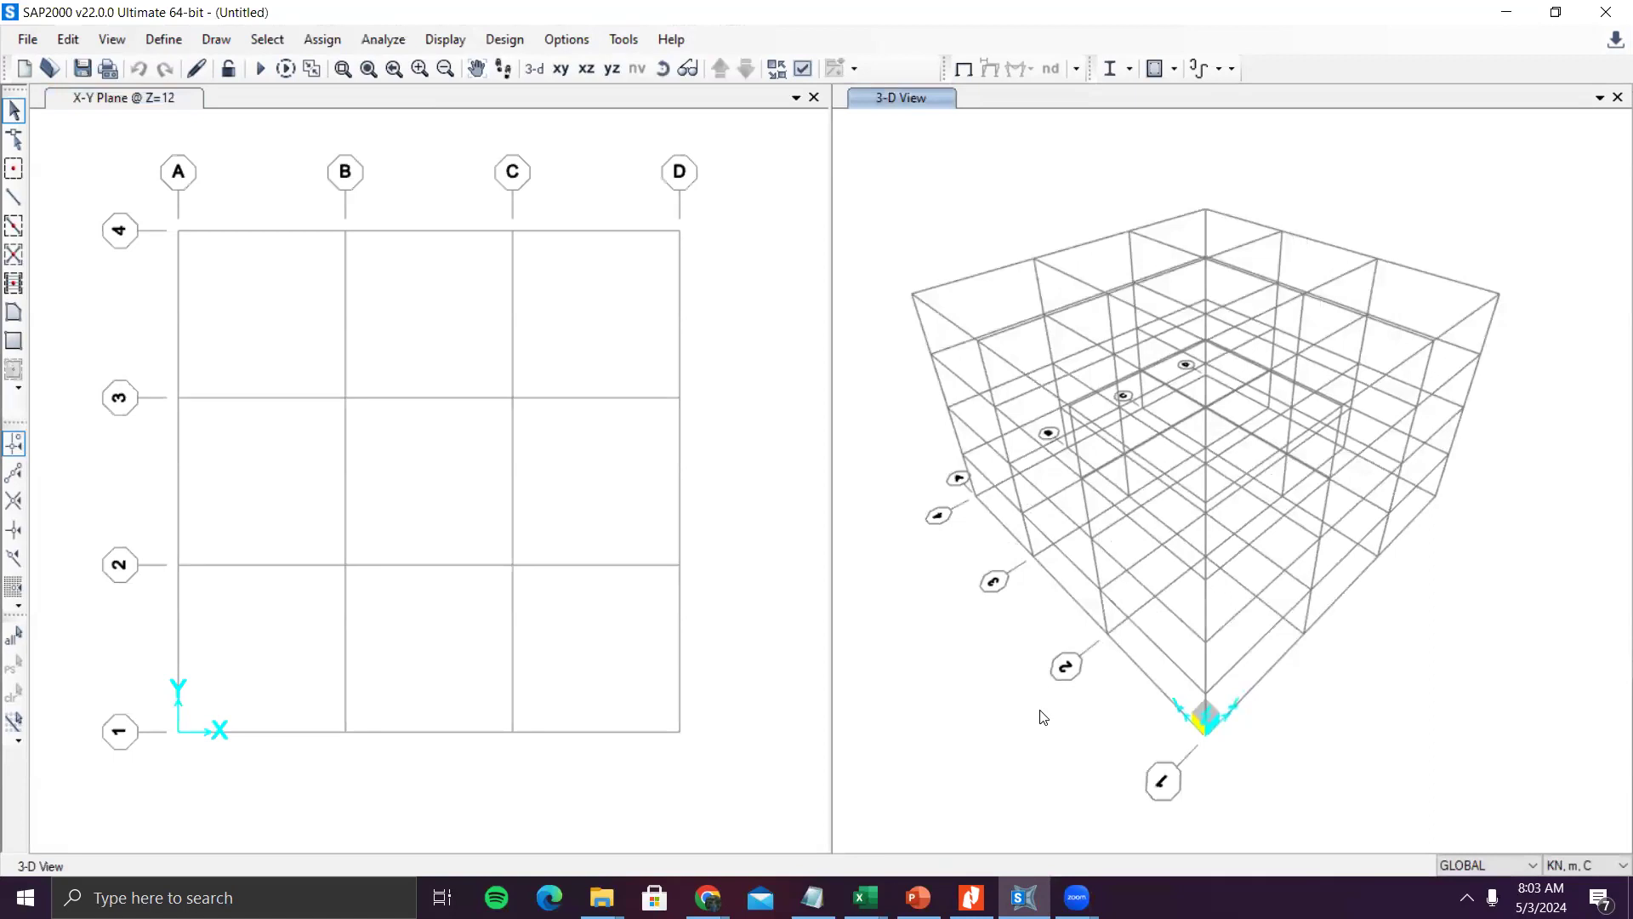
pyautogui.click(971, 897)
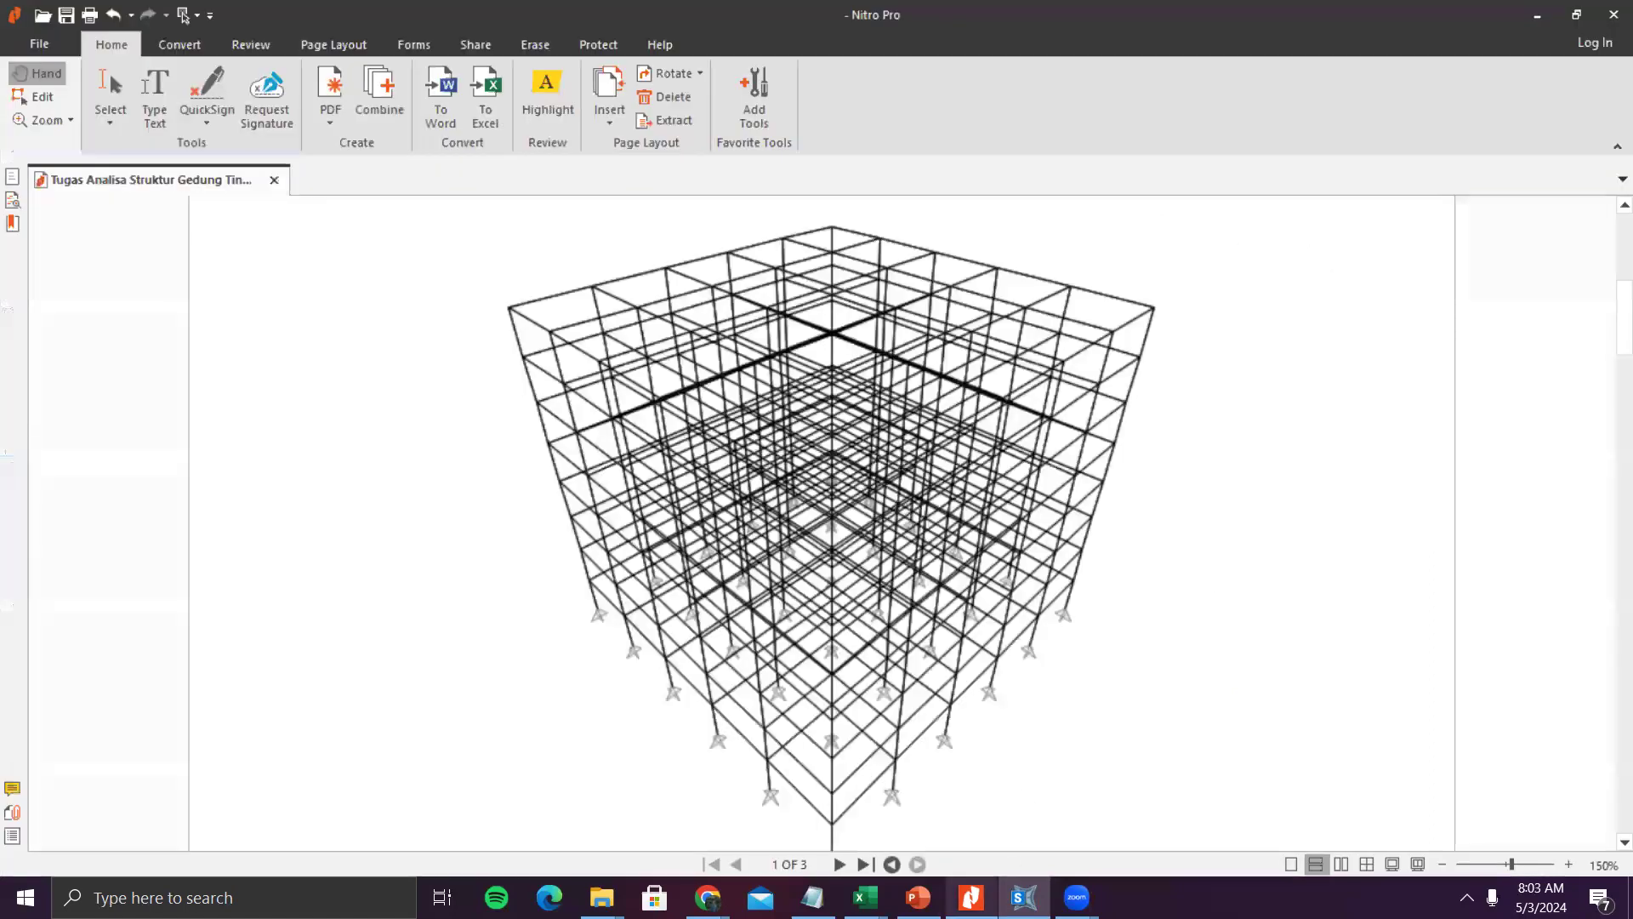
pyautogui.scroll(-5, 868, 671)
pyautogui.scroll(-5, 869, 671)
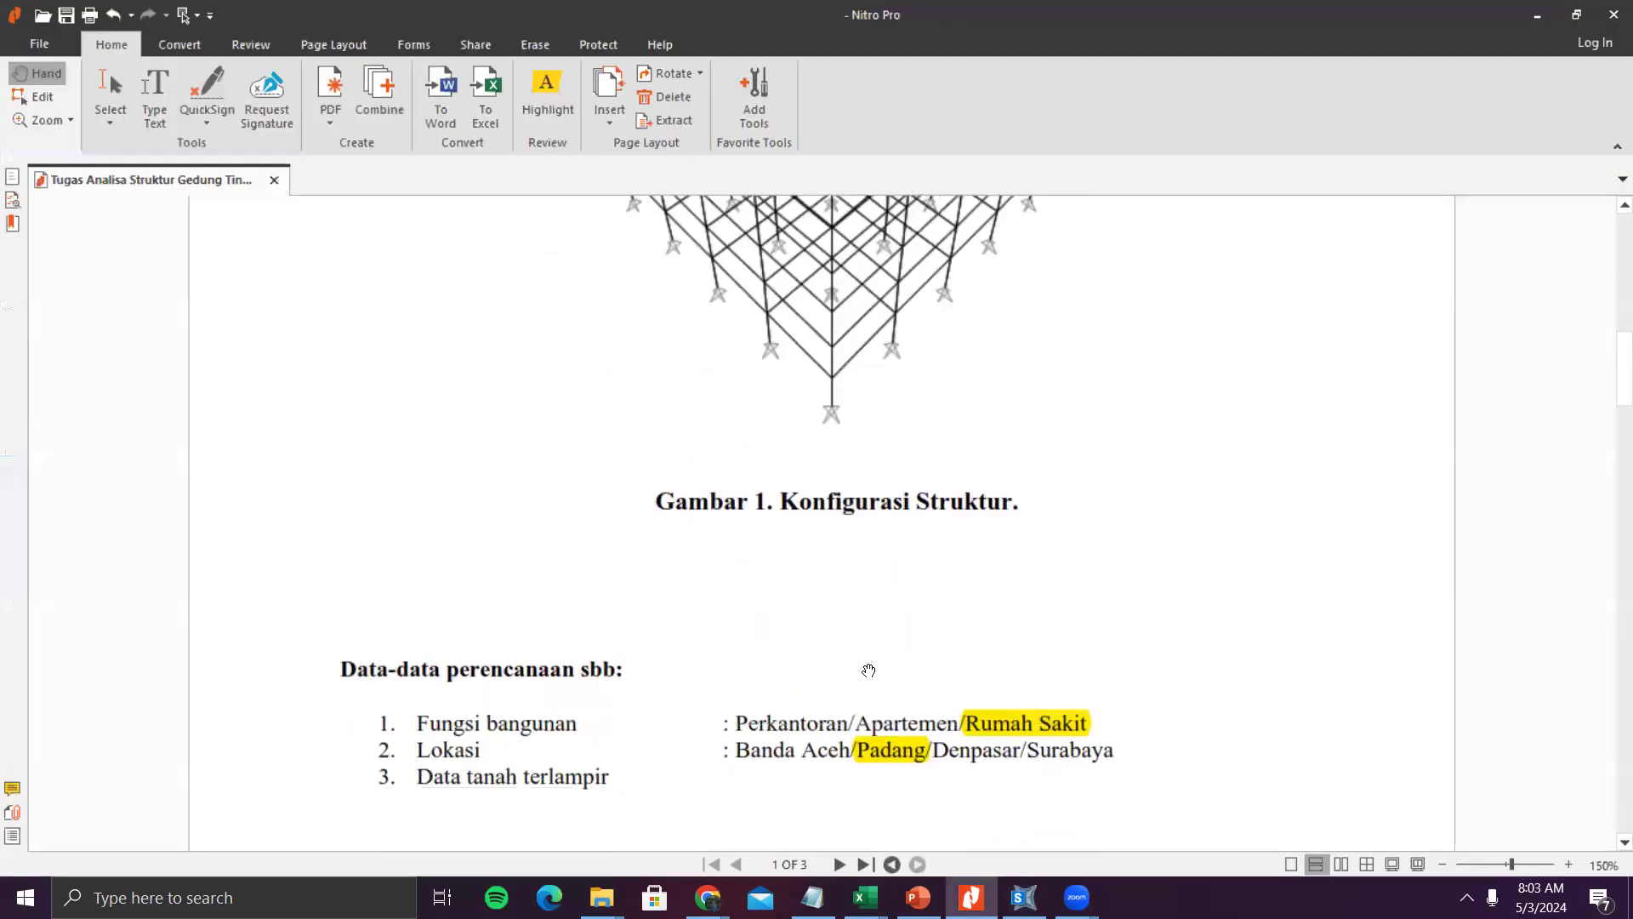
pyautogui.scroll(9, 863, 672)
pyautogui.scroll(5, 864, 672)
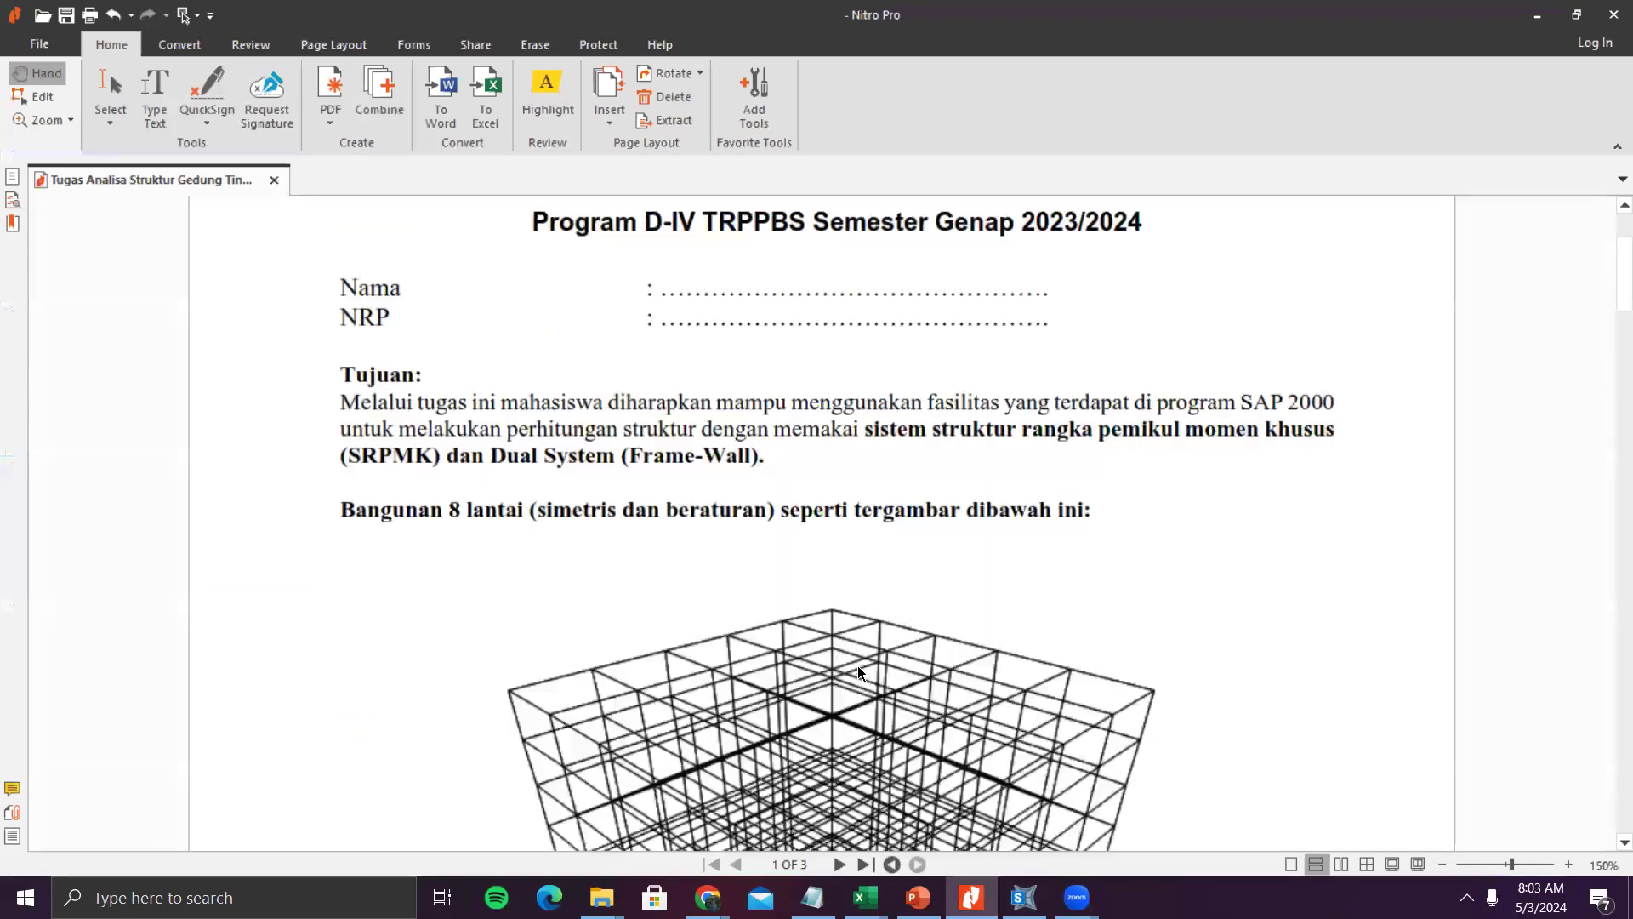
pyautogui.scroll(-12, 864, 676)
pyautogui.scroll(-10, 863, 685)
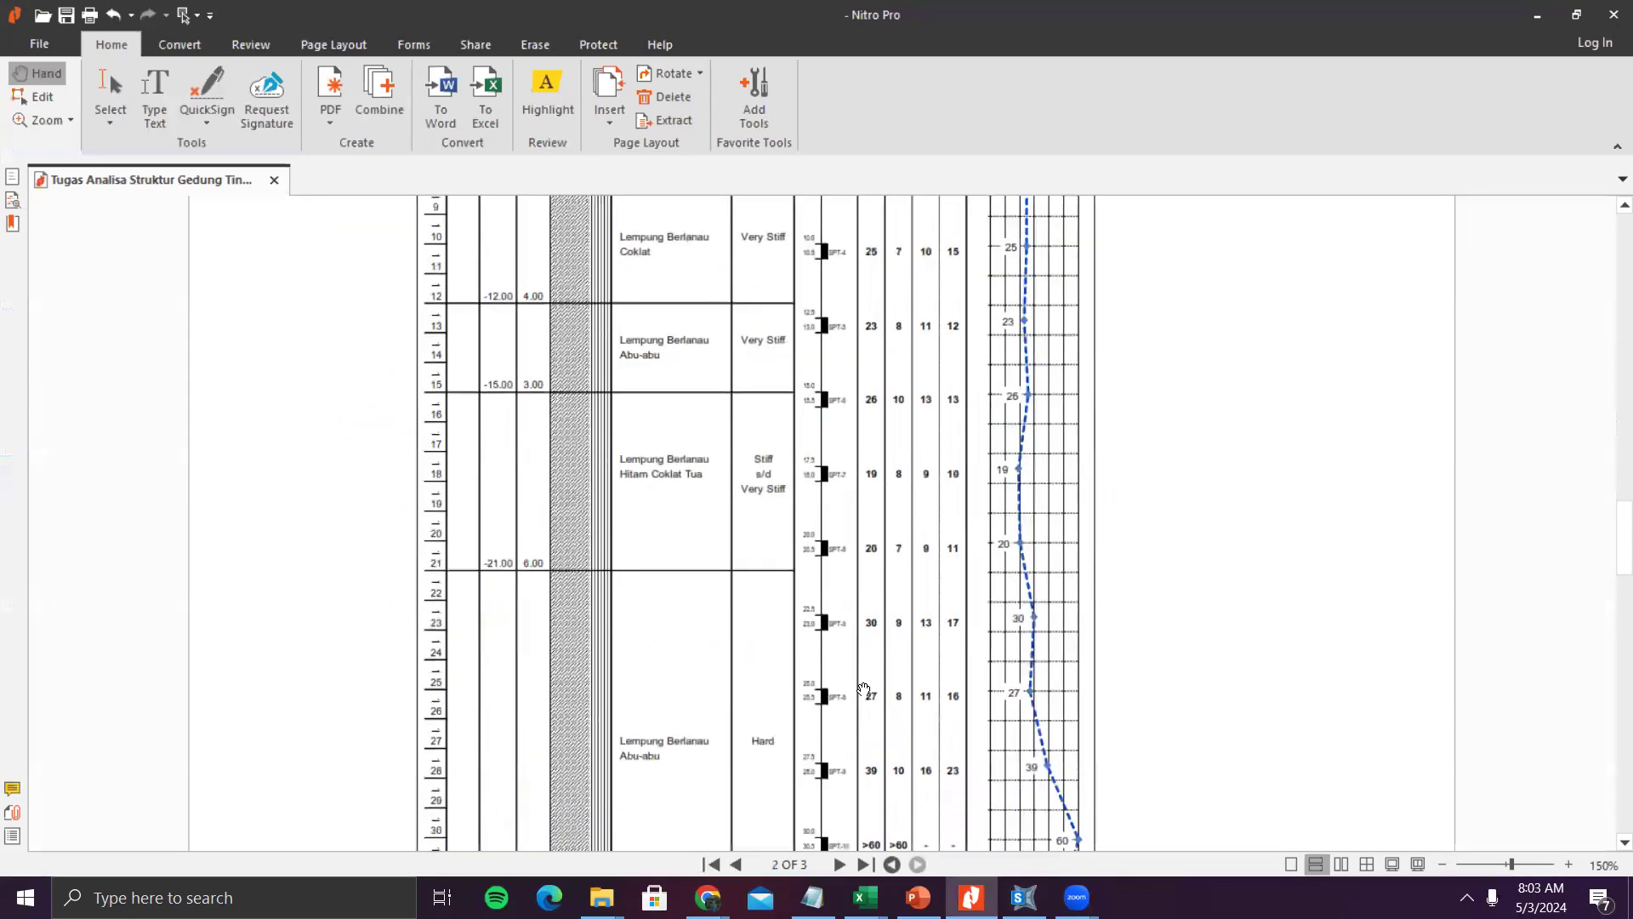
pyautogui.scroll(-8, 864, 693)
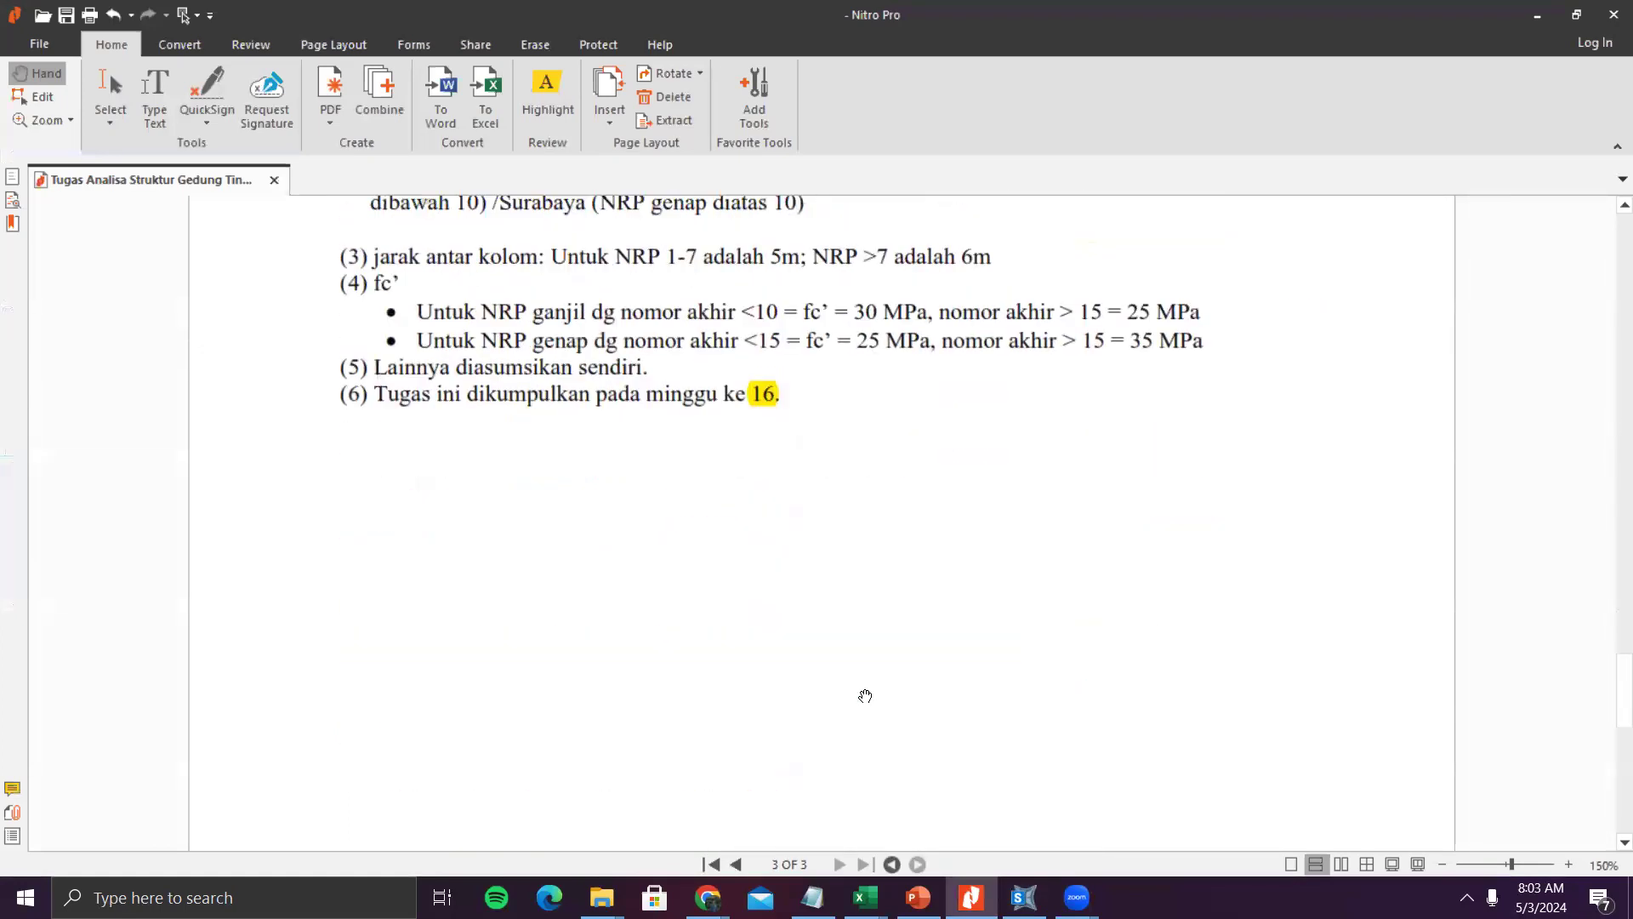
pyautogui.scroll(2, 867, 687)
pyautogui.scroll(5, 866, 688)
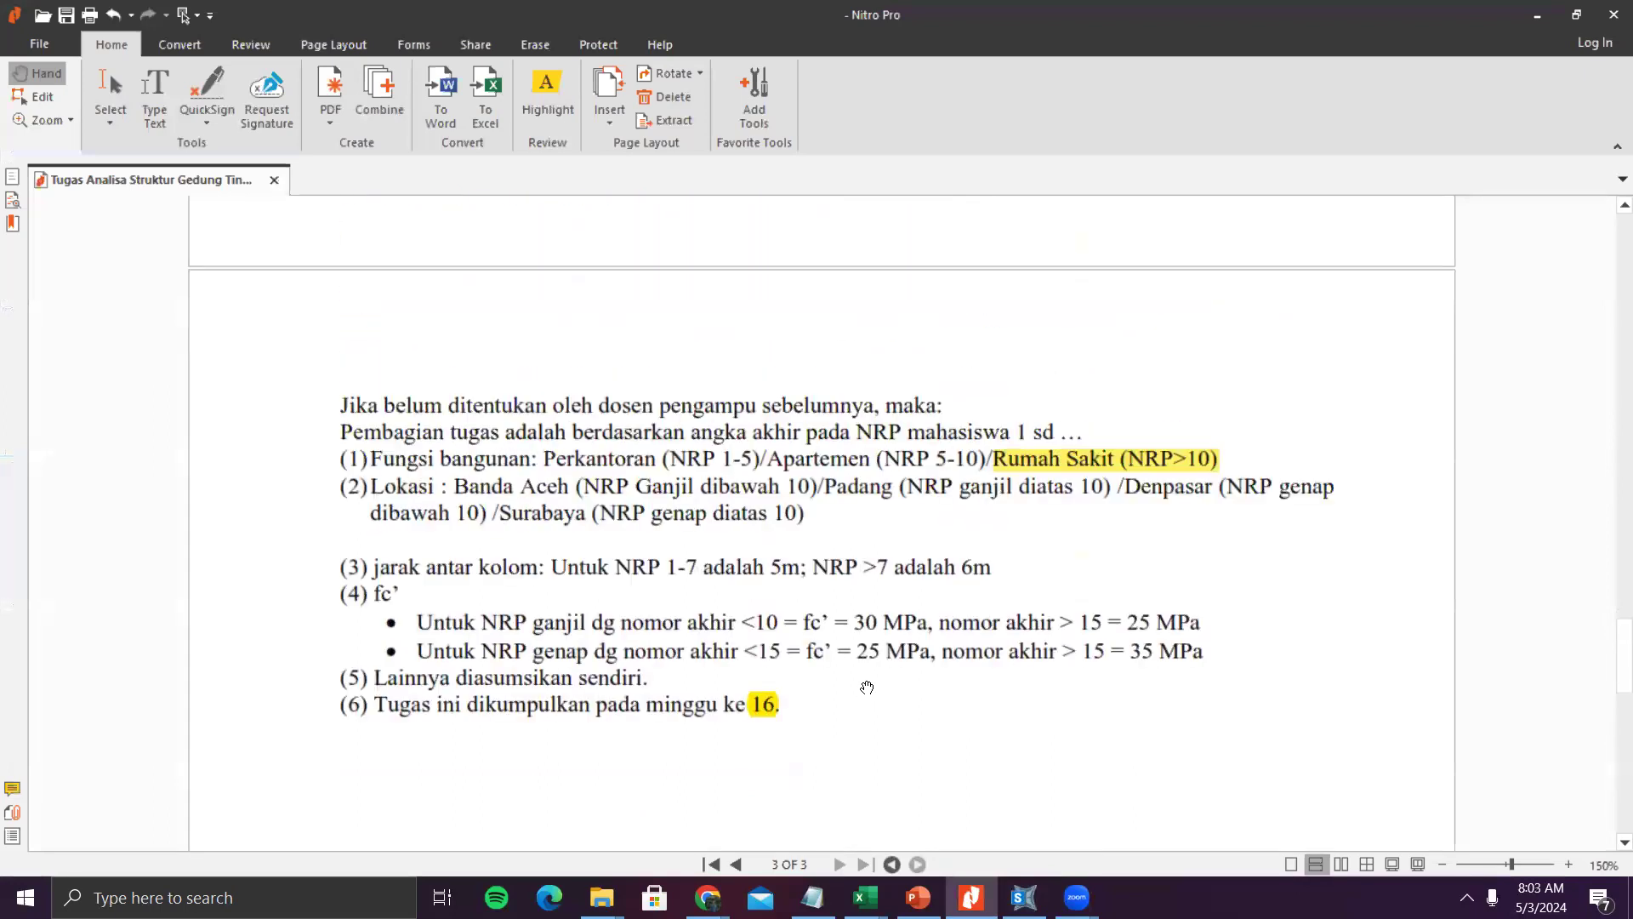
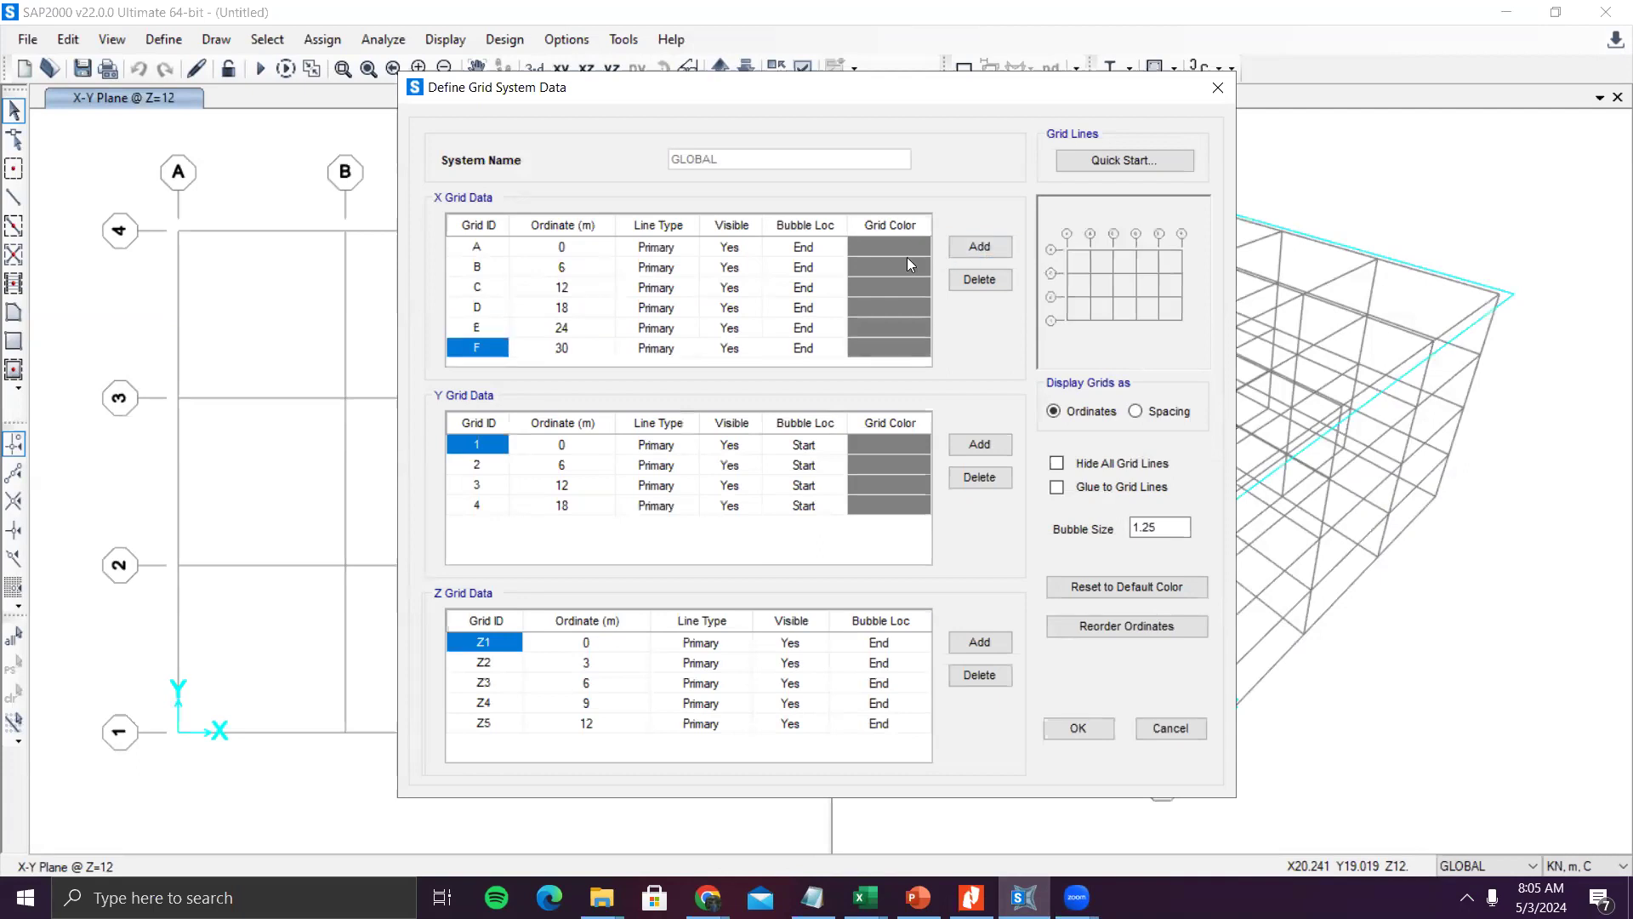
# - Add Y grid lines 5 and 6 at ordinates 24 and 30 m
pyautogui.click(561, 505)
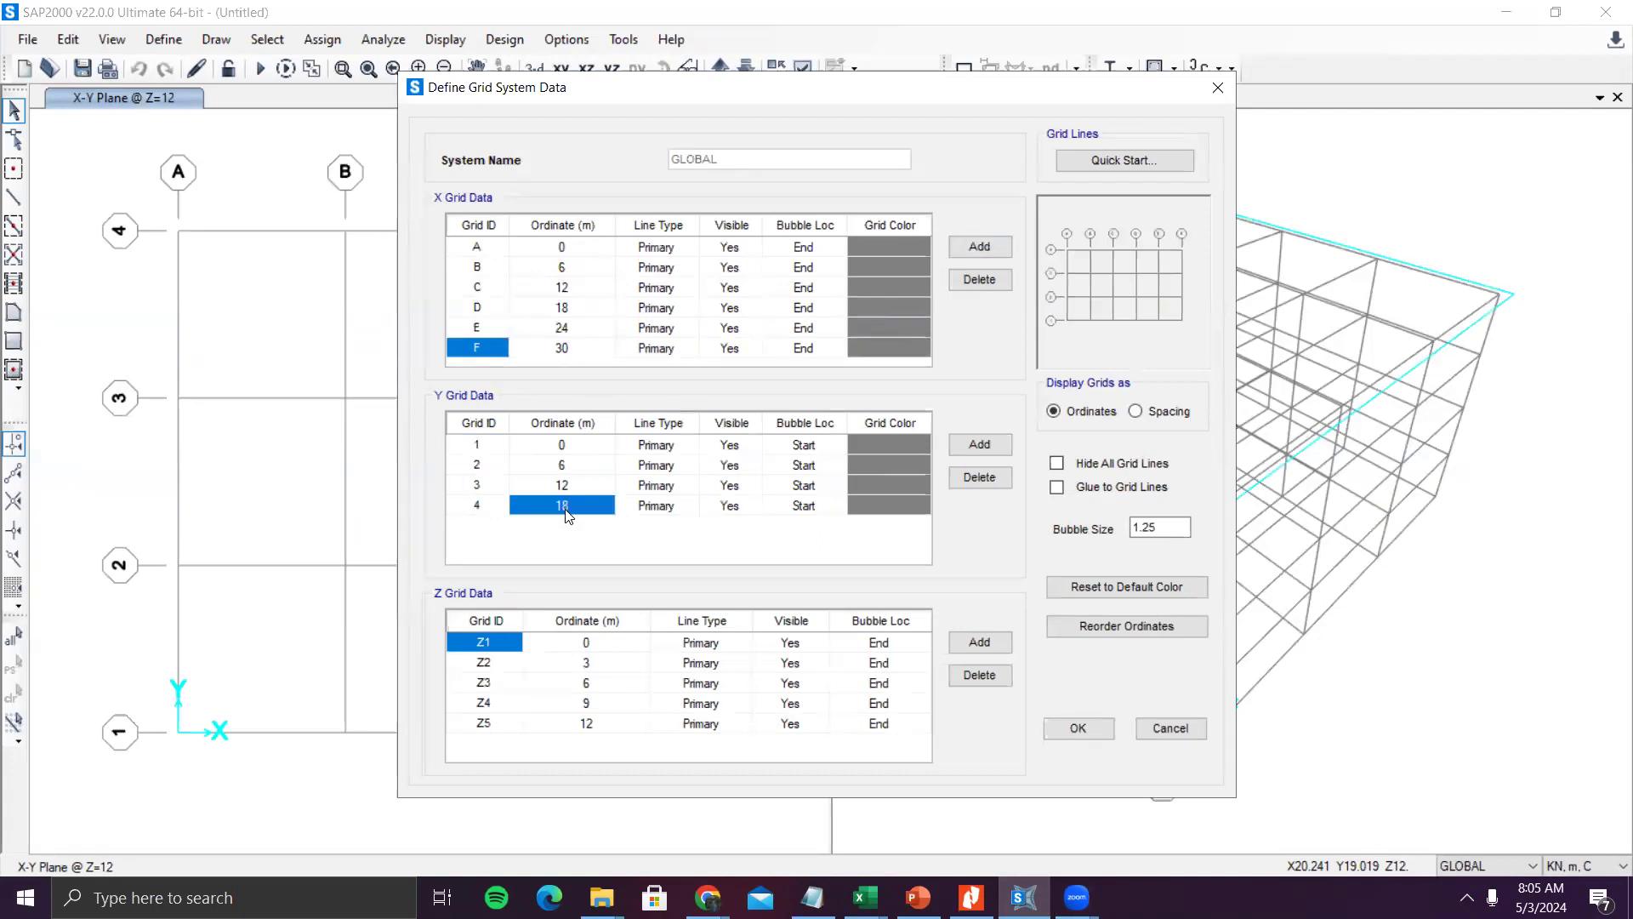
pyautogui.click(979, 444)
pyautogui.click(980, 444)
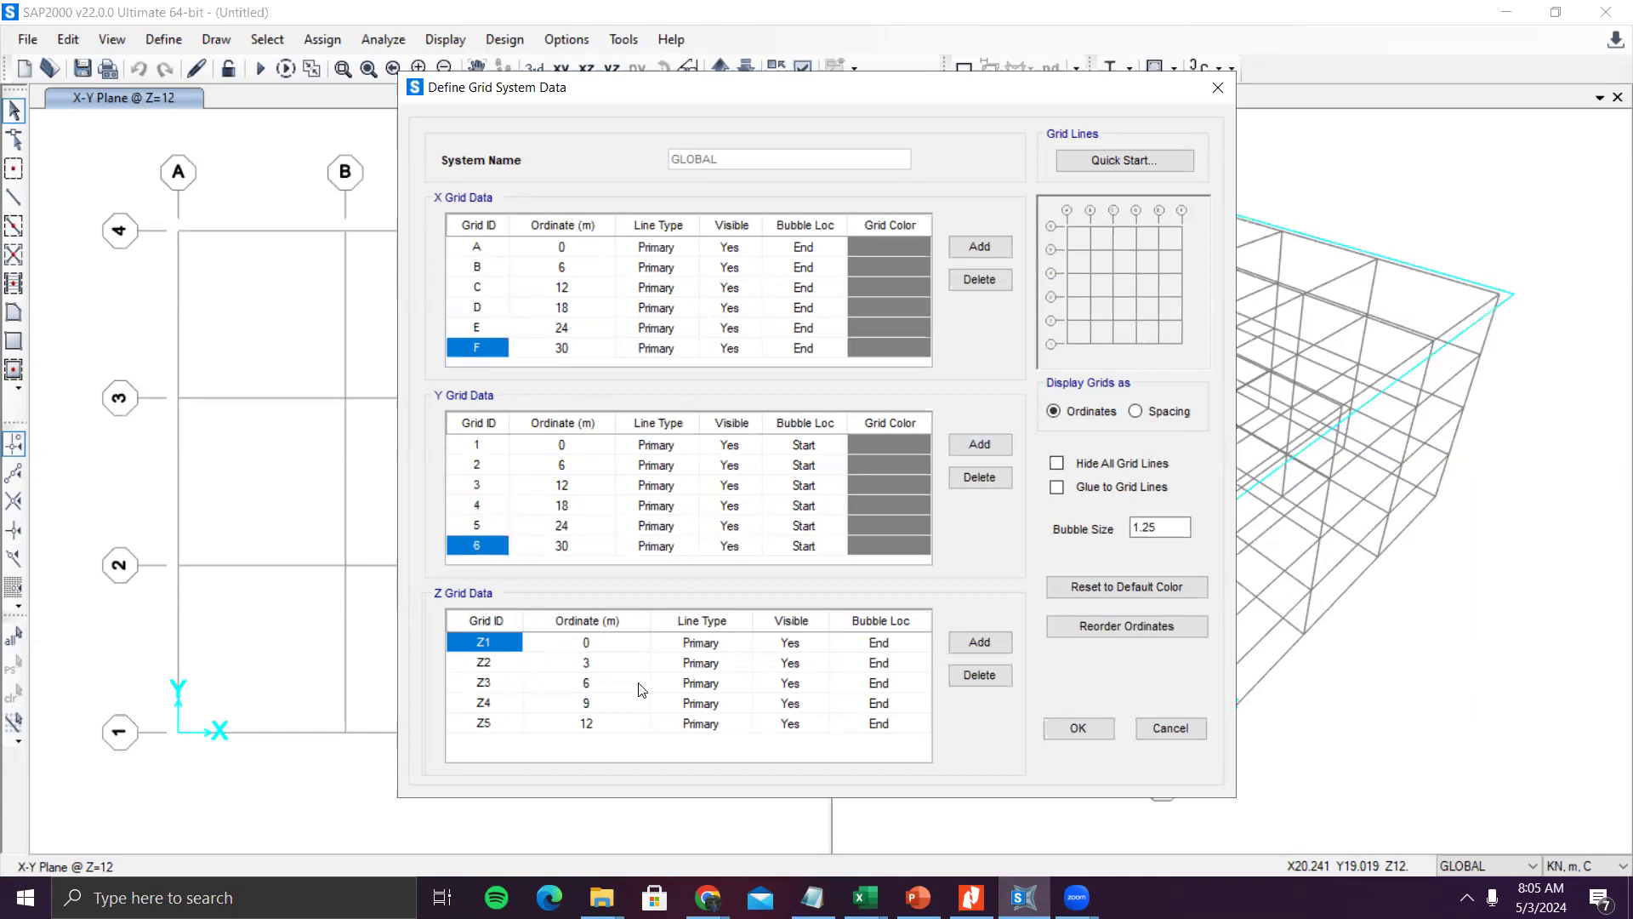
# - Set the Z2 and Z3 grid ordinates to 4 and 8 m
pyautogui.click(614, 665)
pyautogui.write('4')
pyautogui.press('Return')
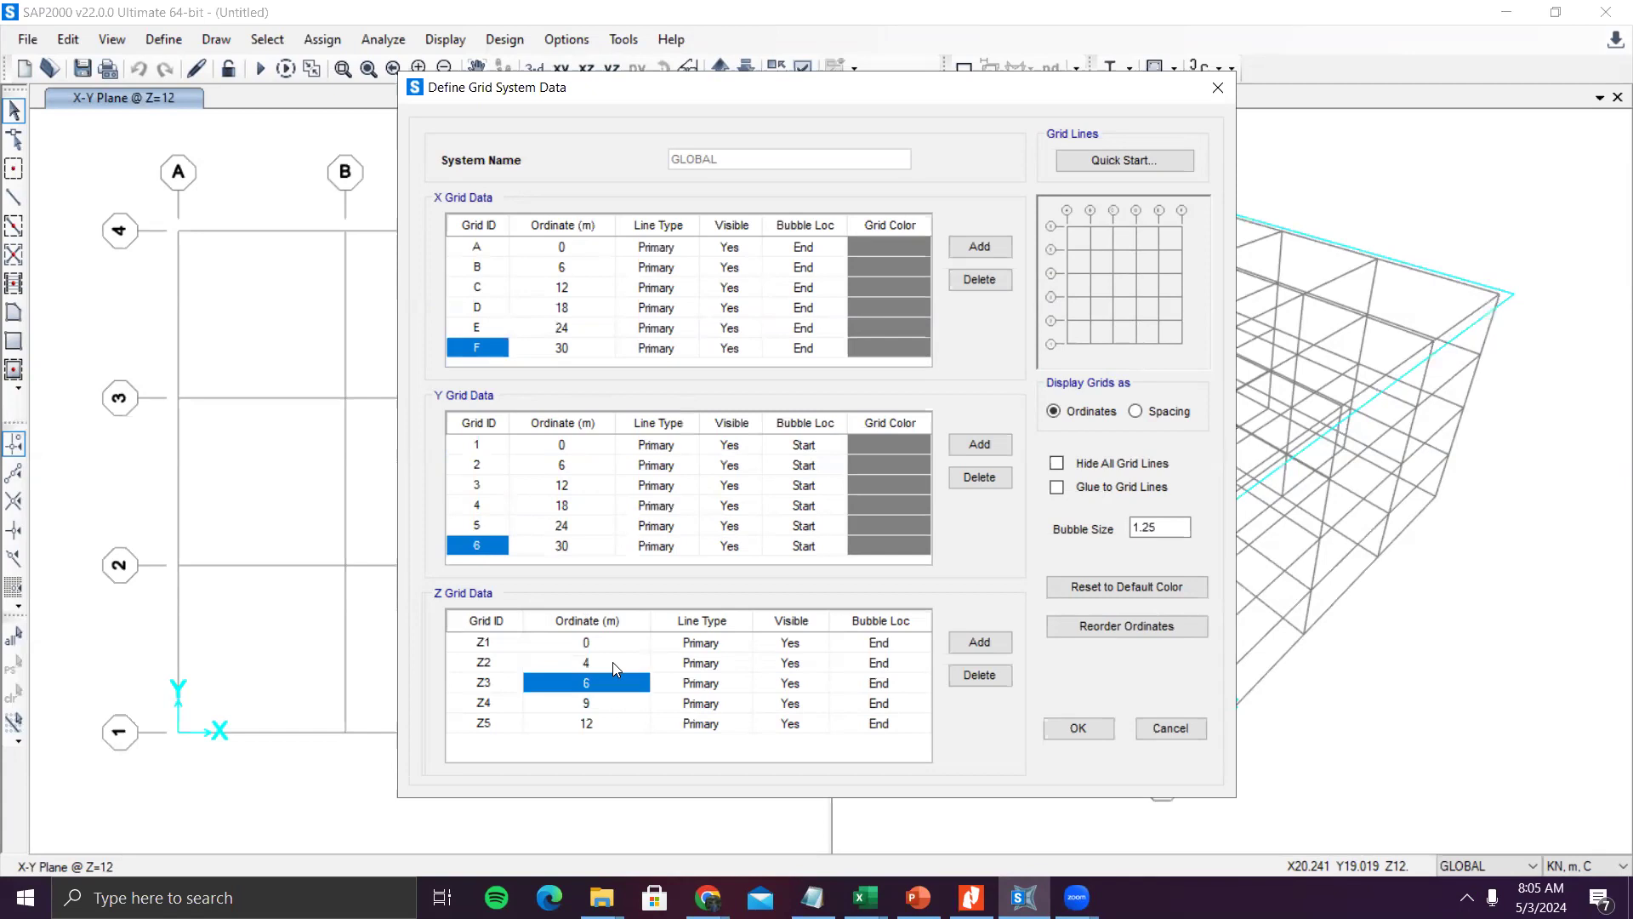
pyautogui.write('8')
pyautogui.press('Return')
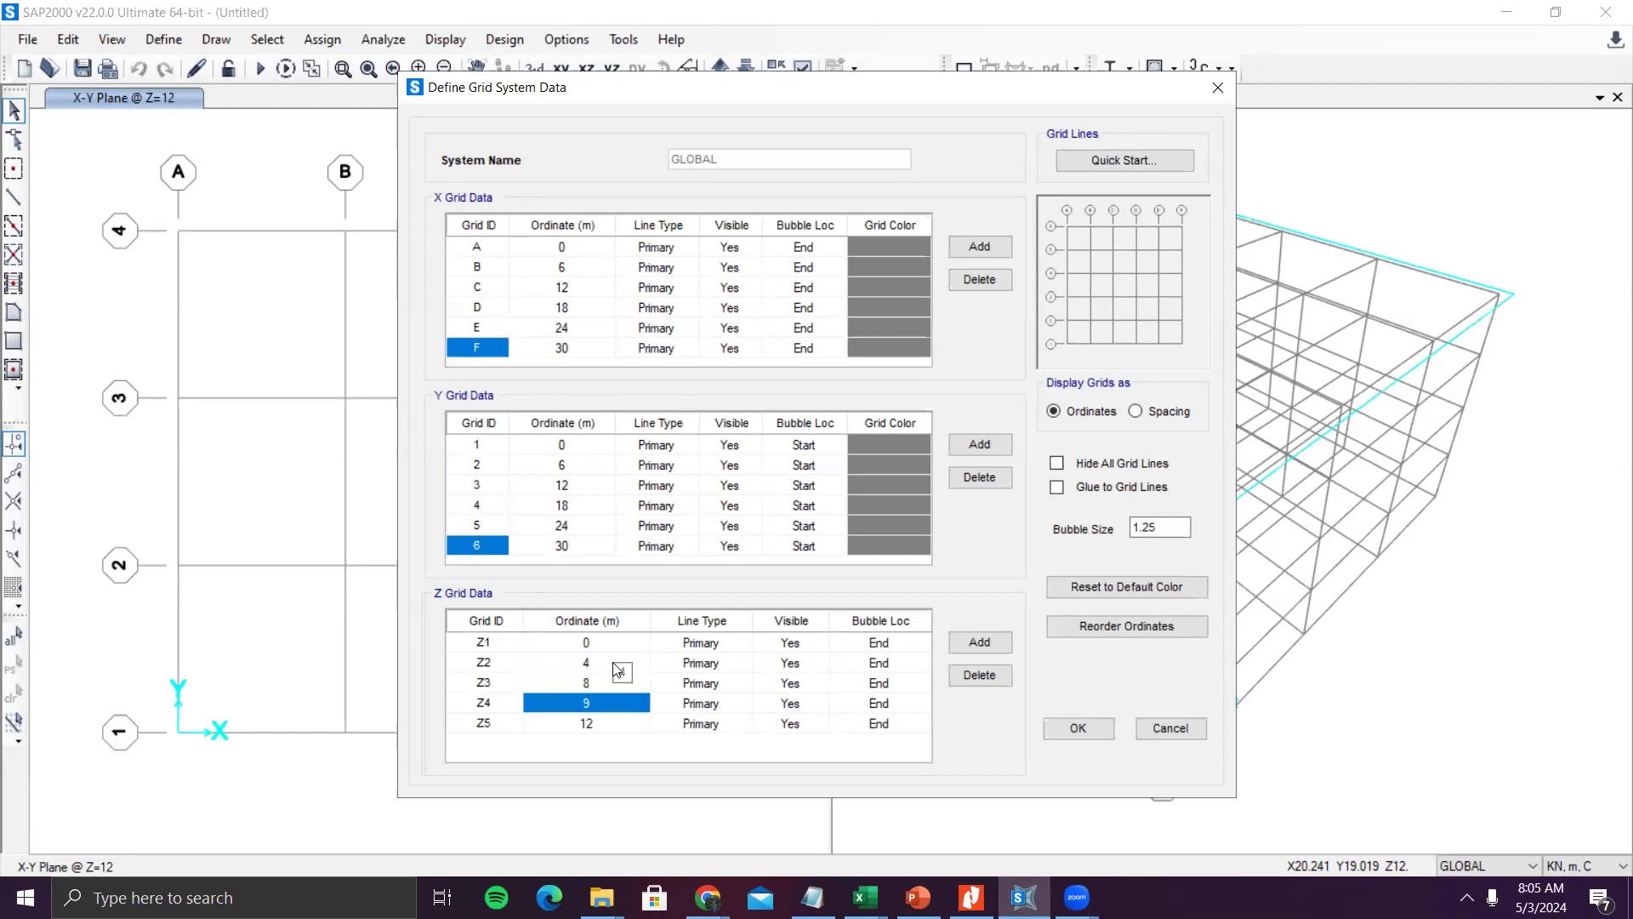
# - Check the storeys in the assignment's structure figure in Nitro Pro, and add three Z grid lines above Z5 in SAP2000
pyautogui.click(970, 896)
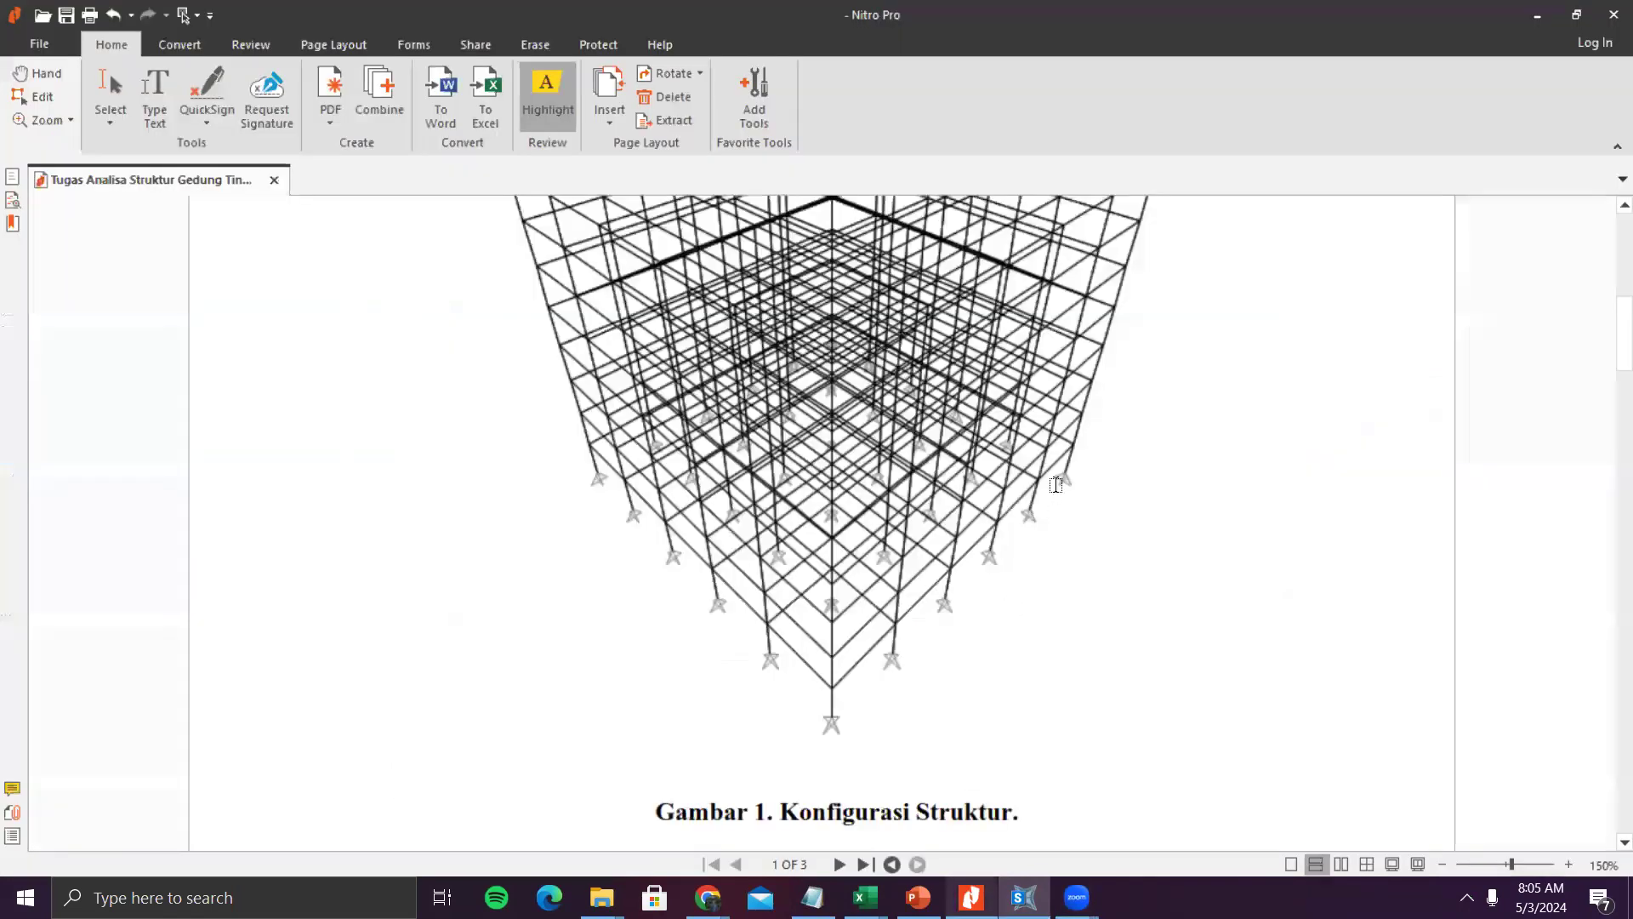
pyautogui.scroll(-1, 1063, 485)
pyautogui.scroll(3, 1062, 485)
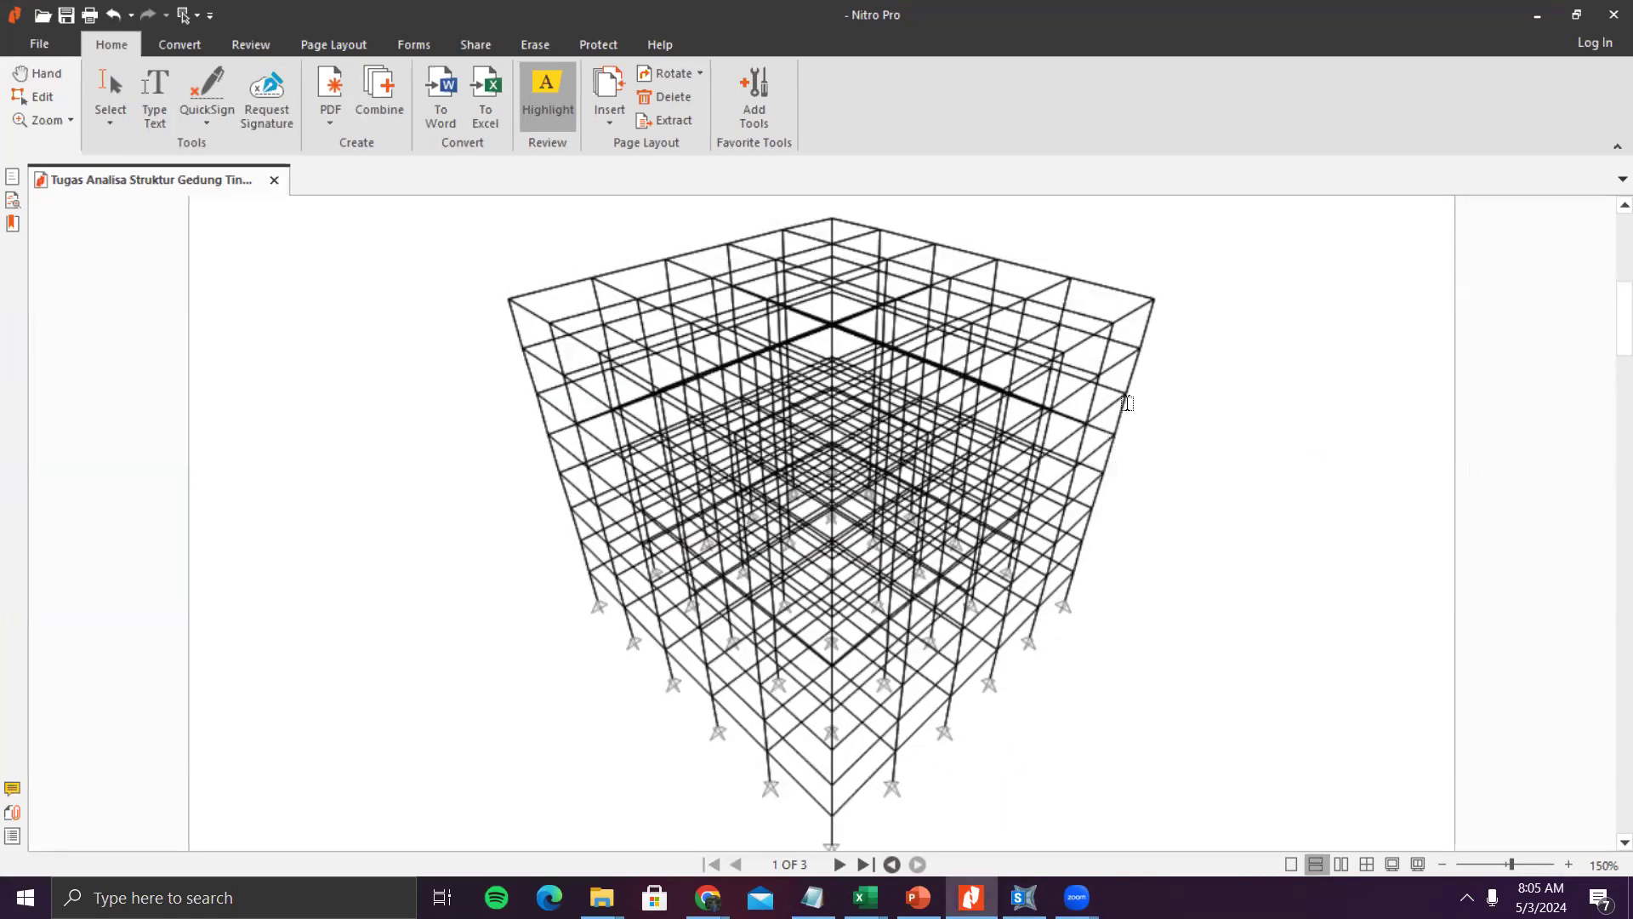
pyautogui.click(1537, 14)
pyautogui.click(627, 725)
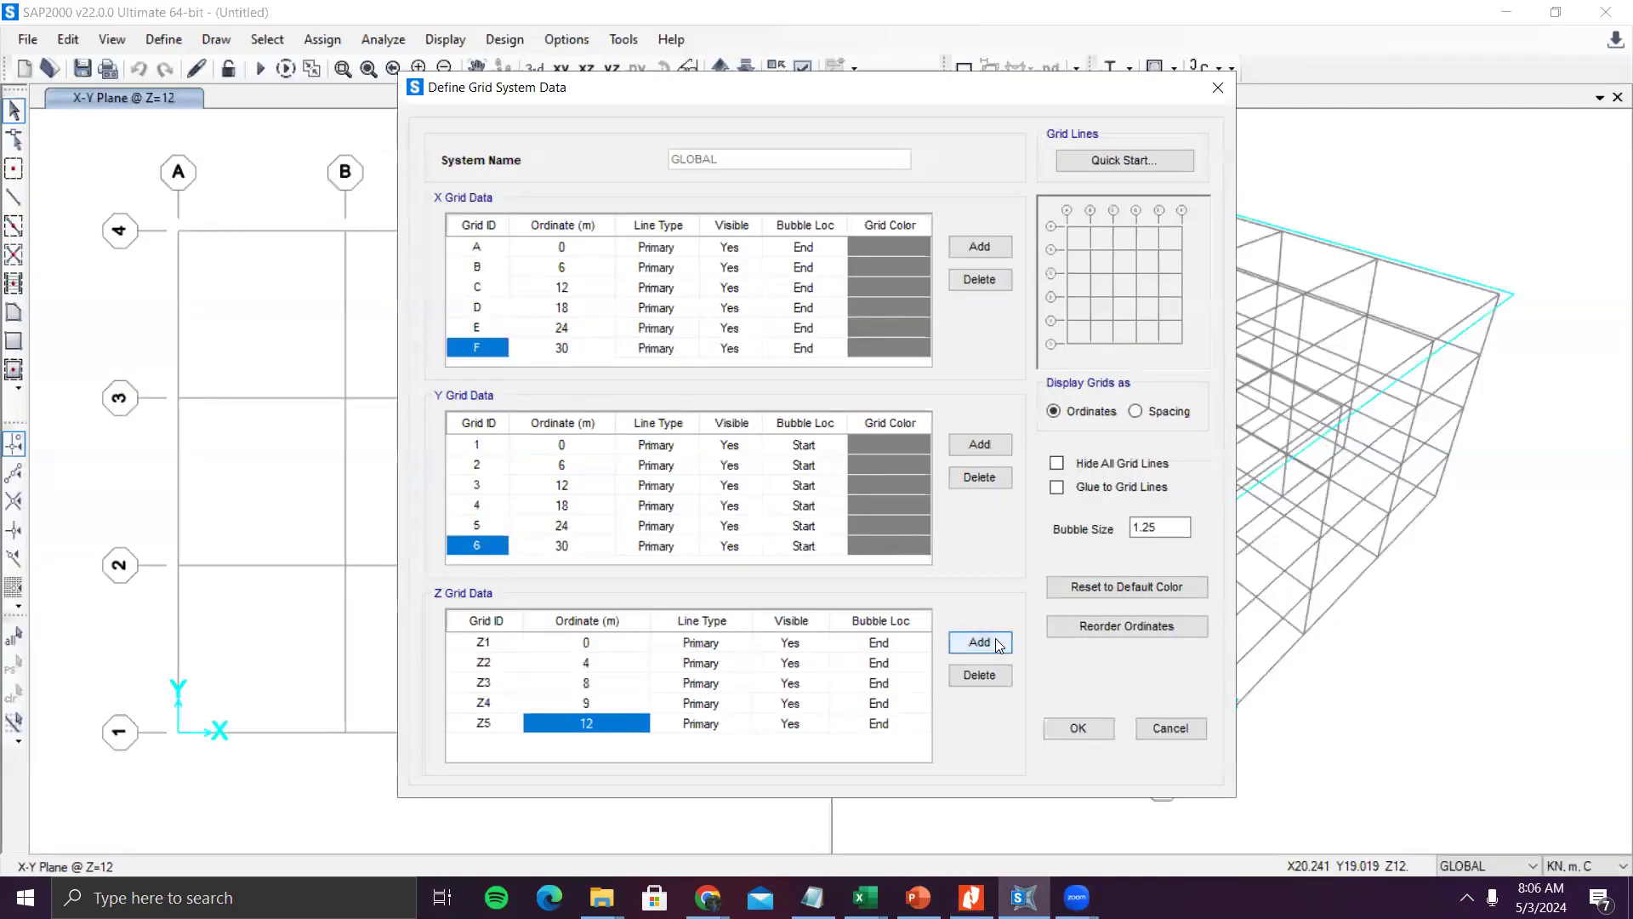
pyautogui.click(998, 643)
pyautogui.click(998, 643)
pyautogui.click(998, 643)
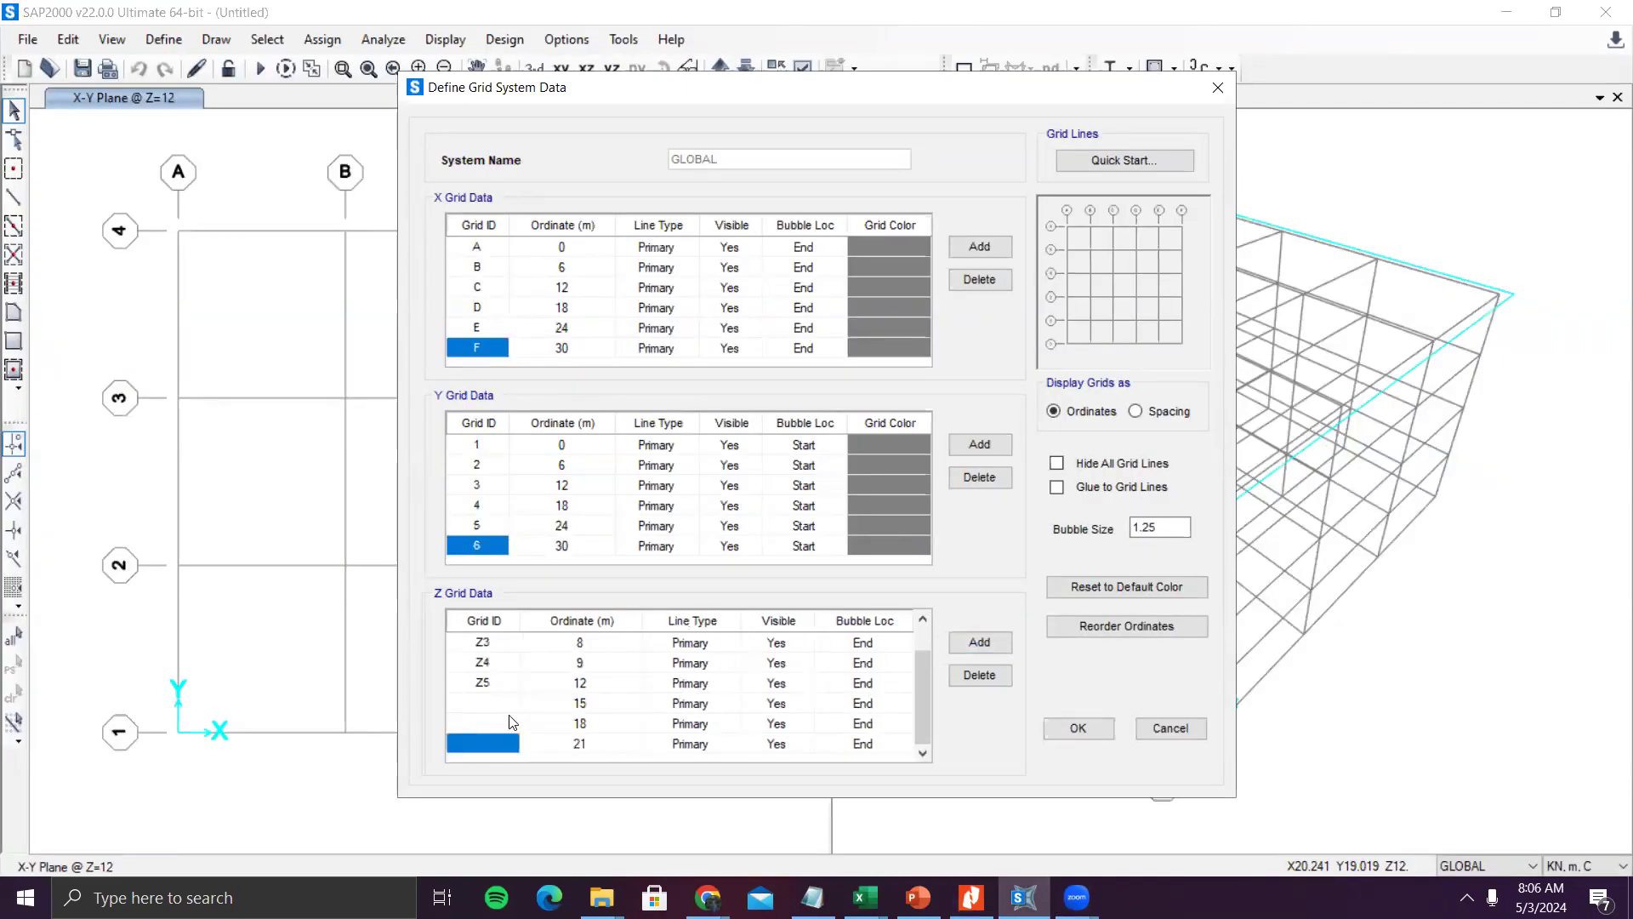
# - Name the three unnamed Z grid lines Z6, Z7 and Z8
pyautogui.click(499, 706)
pyautogui.write('Z6')
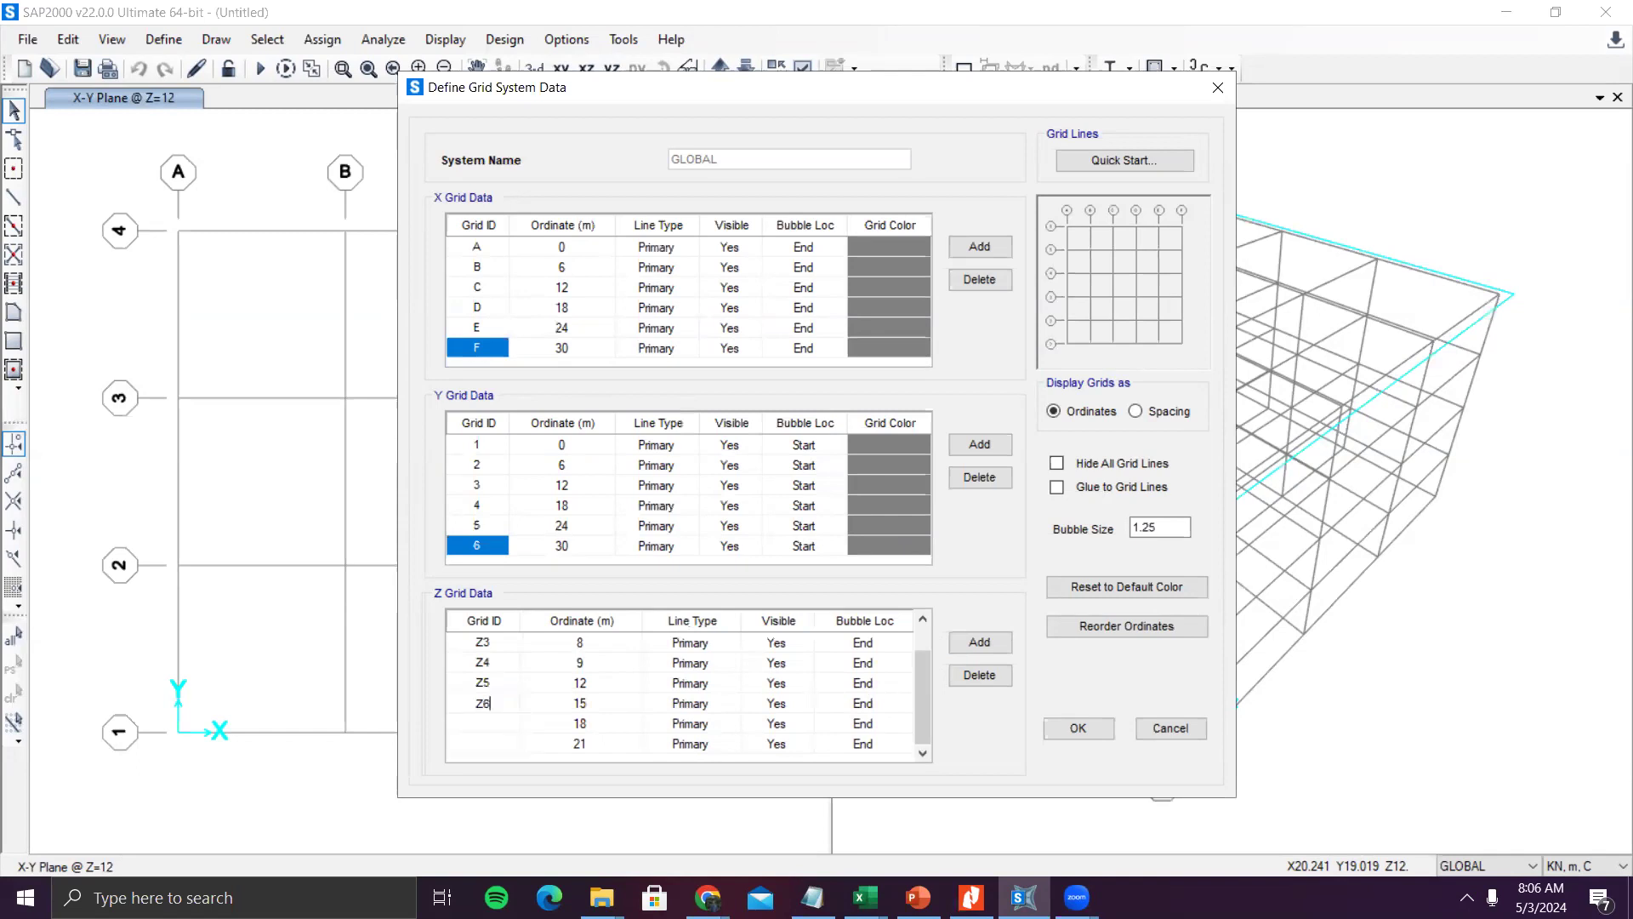
pyautogui.press('Return')
pyautogui.press('Down')
pyautogui.press('Left')
pyautogui.write('Z7')
pyautogui.press('Down')
pyautogui.write('Z8')
pyautogui.scroll(1, 532, 695)
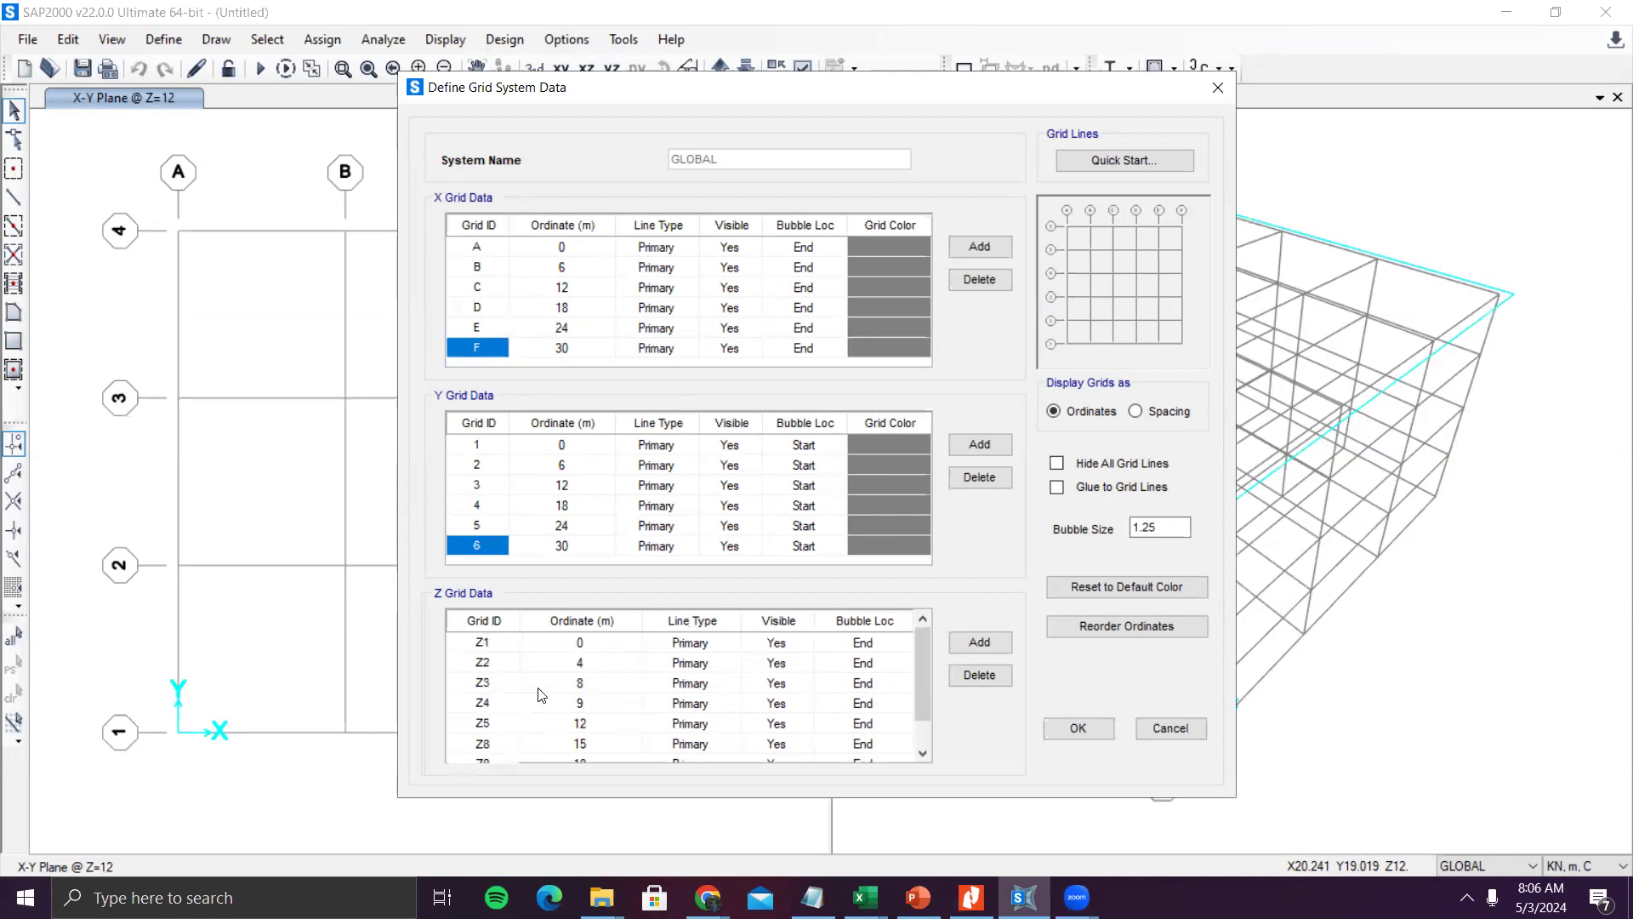
# - Set the Z4 to Z8 grid ordinates to 12, 16, 20, 24 and 28 m
pyautogui.click(592, 708)
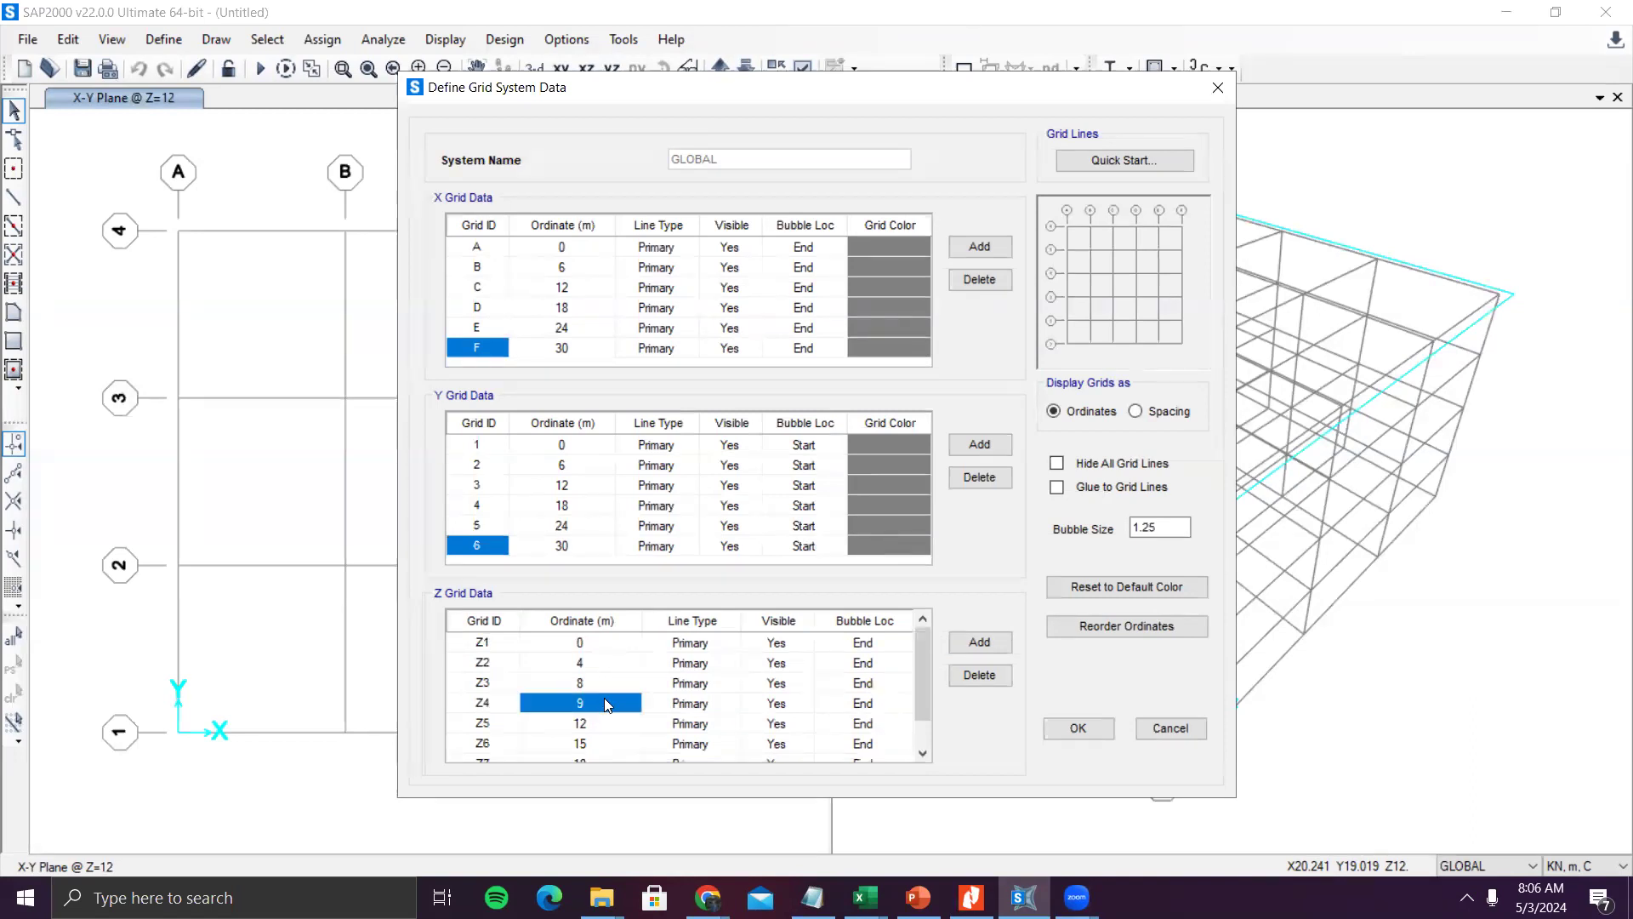
pyautogui.write('12')
pyautogui.press('Return')
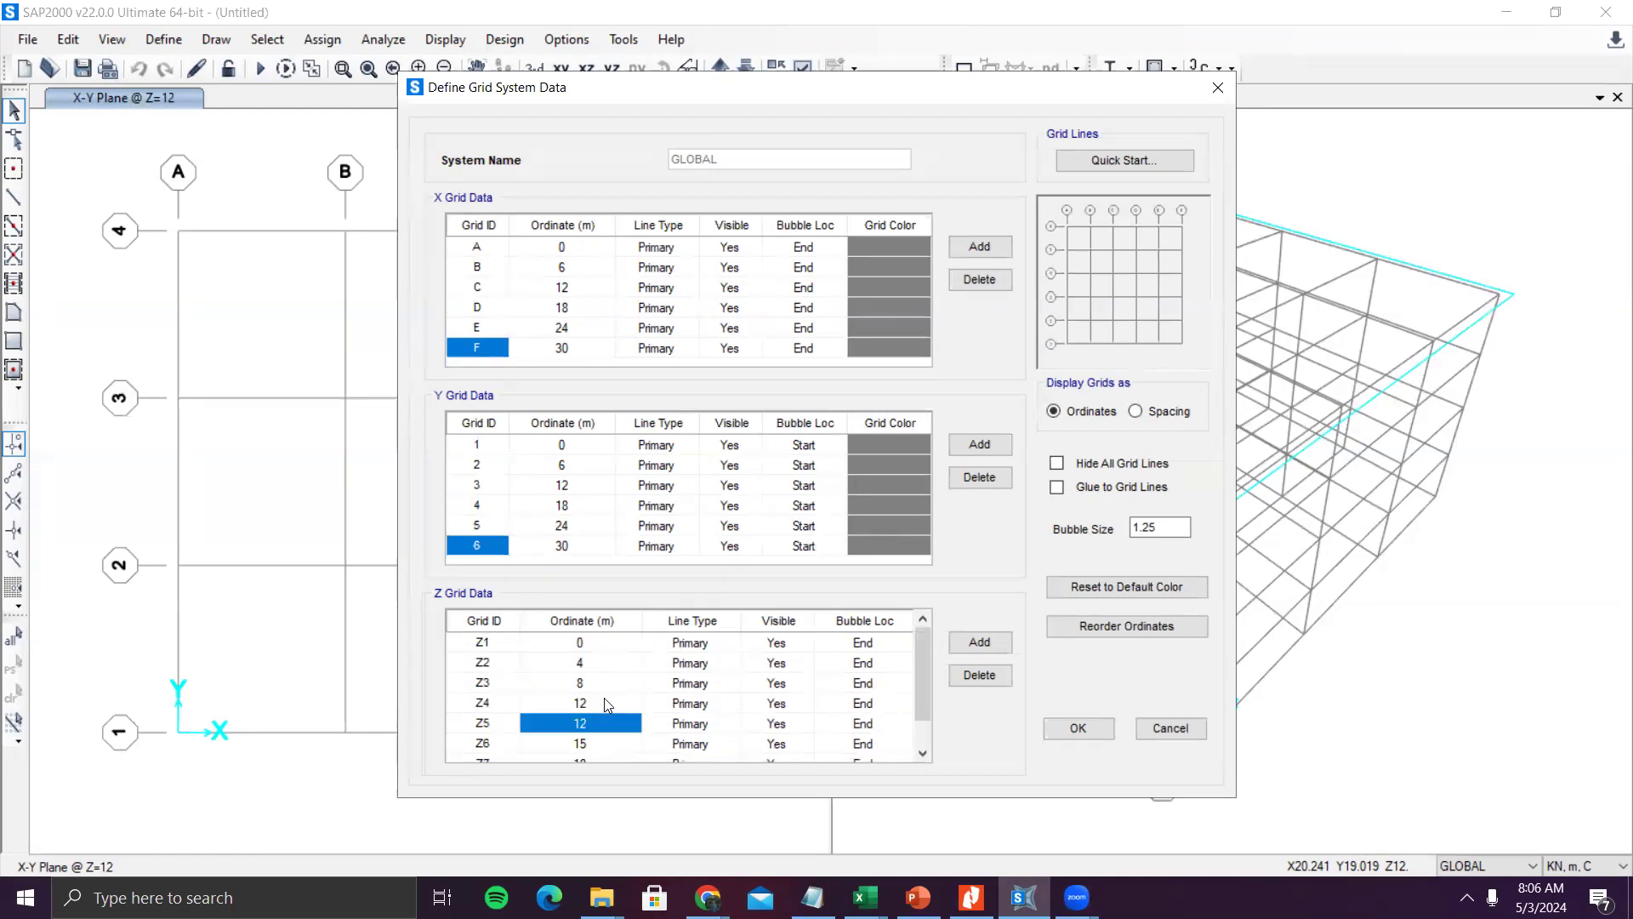
pyautogui.write('16')
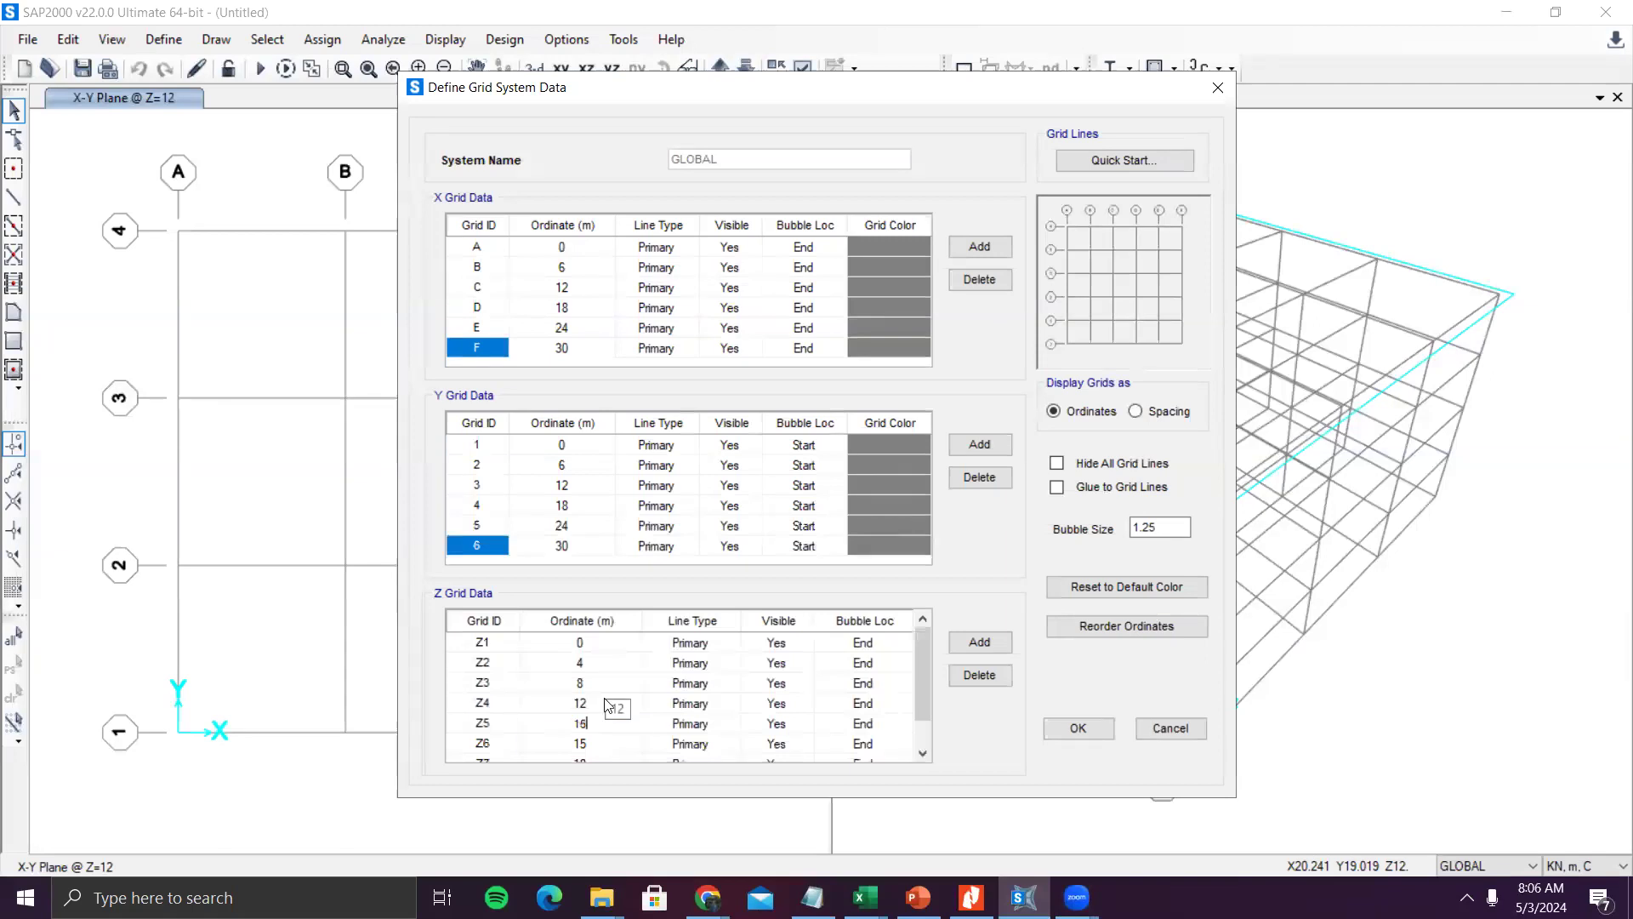
pyautogui.press('Return')
pyautogui.write('20')
pyautogui.press('Return')
pyautogui.write('24')
pyautogui.press('Return')
pyautogui.write('26')
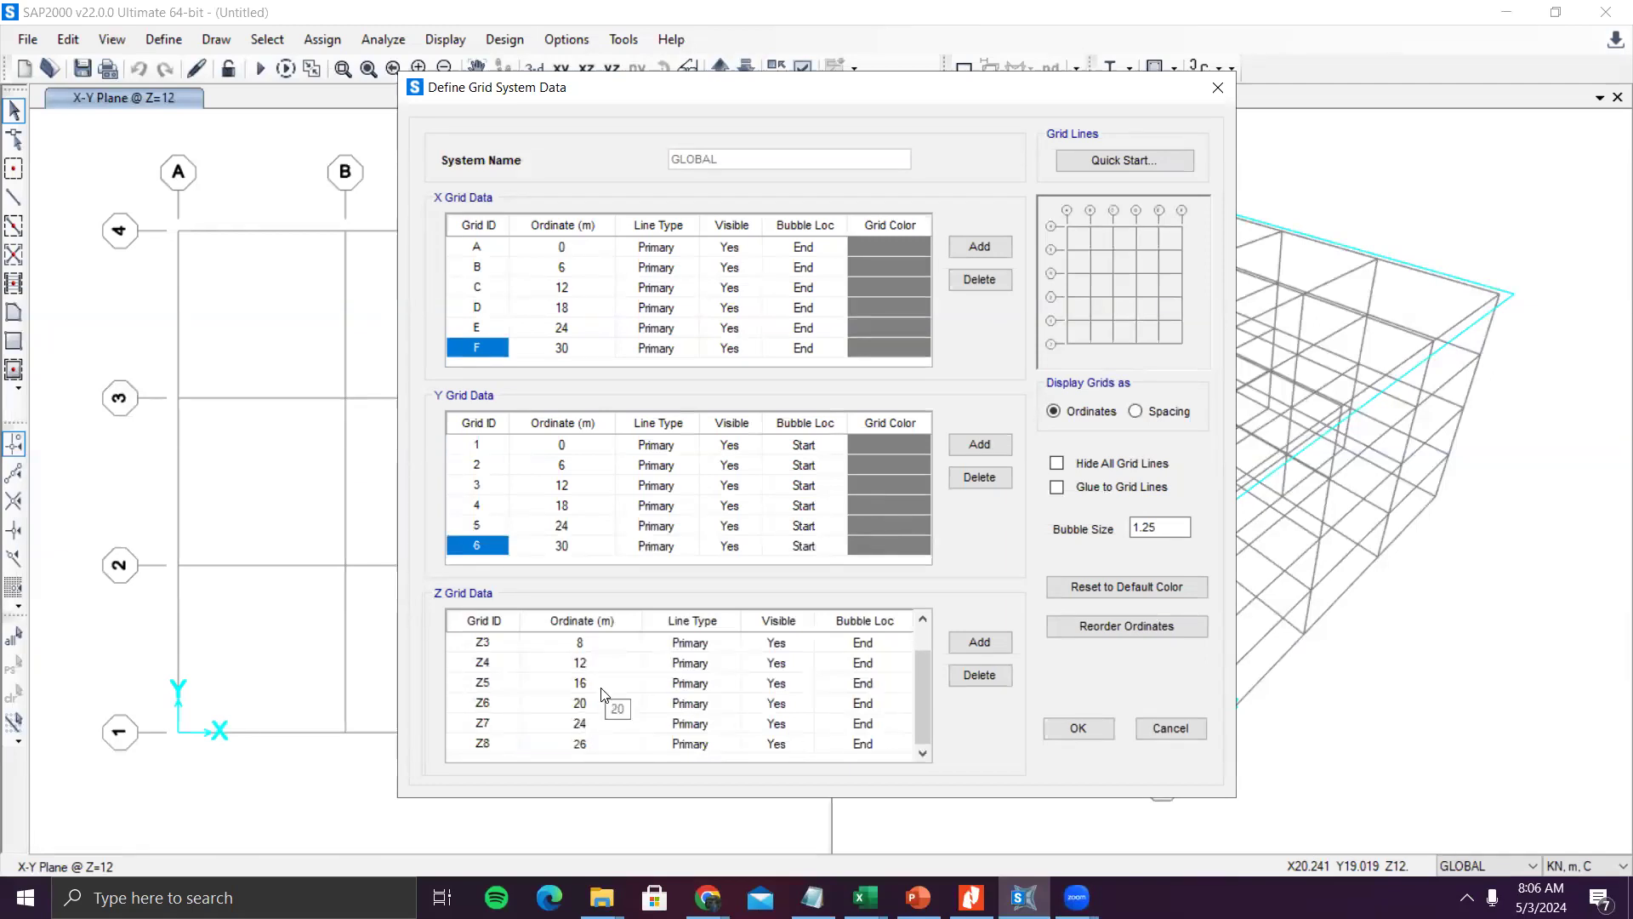
pyautogui.press('BackSpace')
pyautogui.write('8')
pyautogui.click(591, 685)
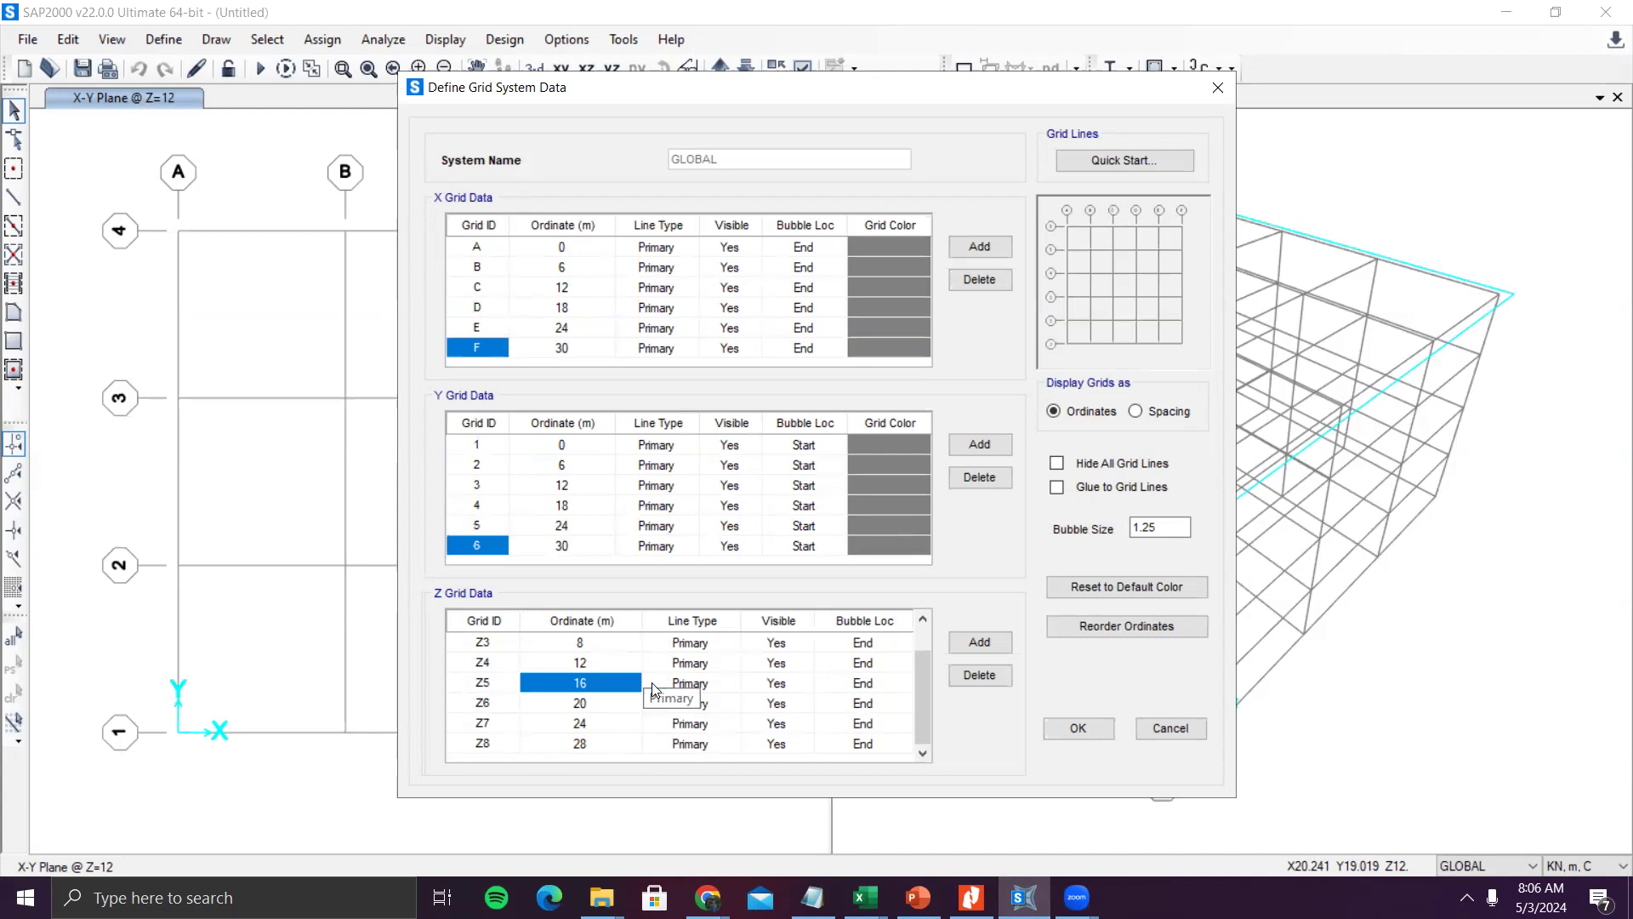
# - Check the X, Y and Z grid ordinates and apply the modified GLOBAL grid system to the model
pyautogui.scroll(1, 605, 688)
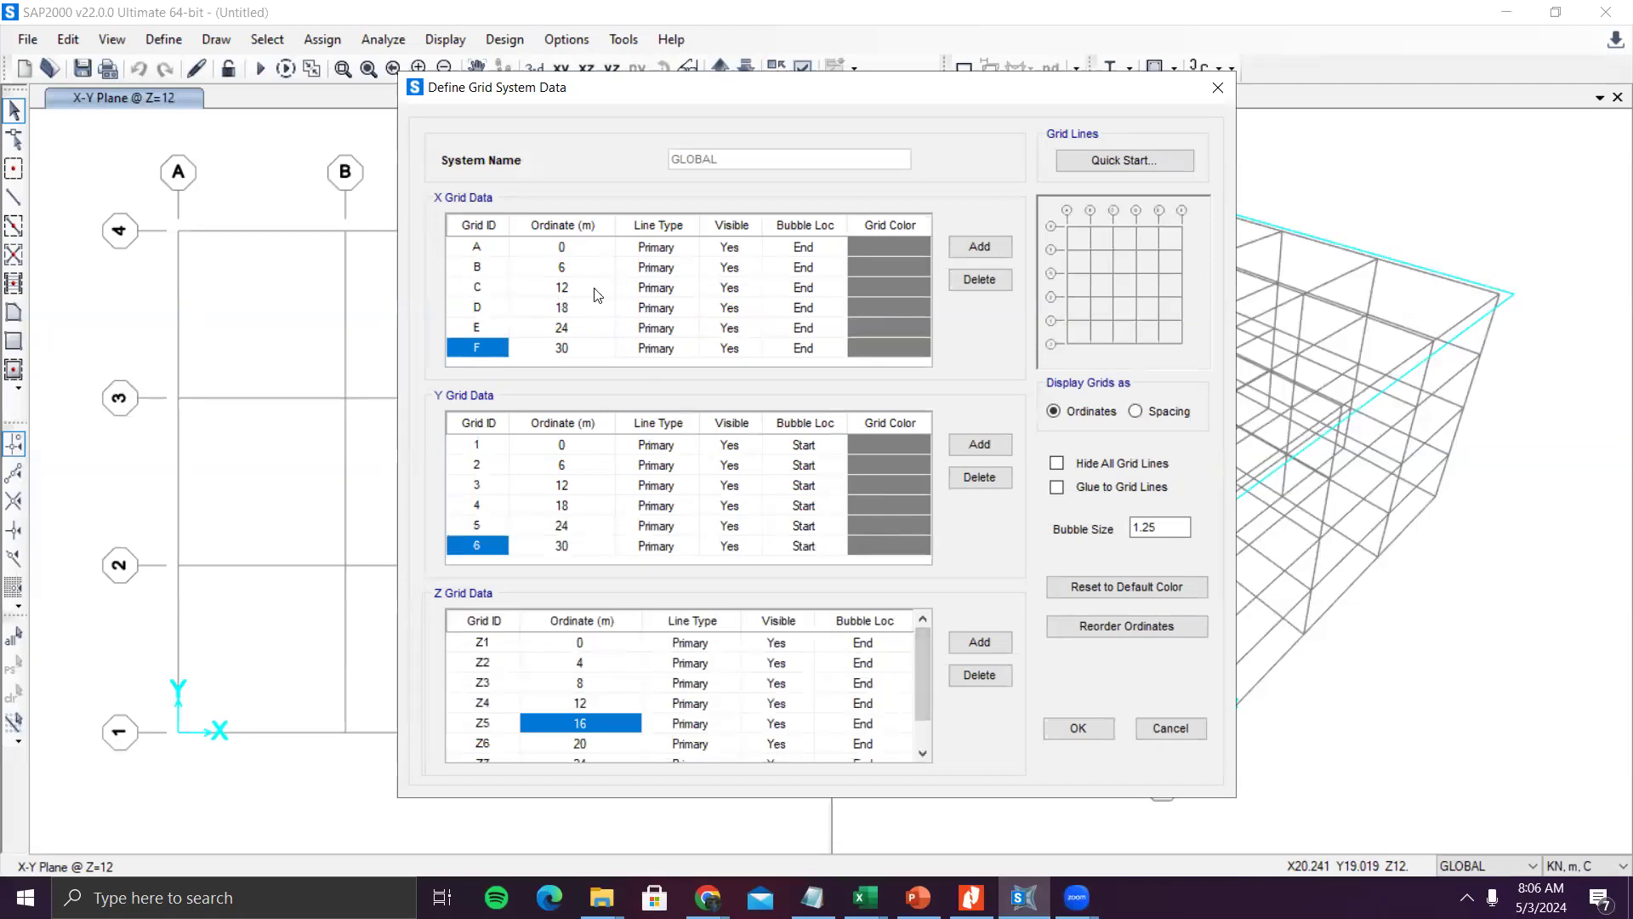
pyautogui.click(579, 253)
pyautogui.click(579, 348)
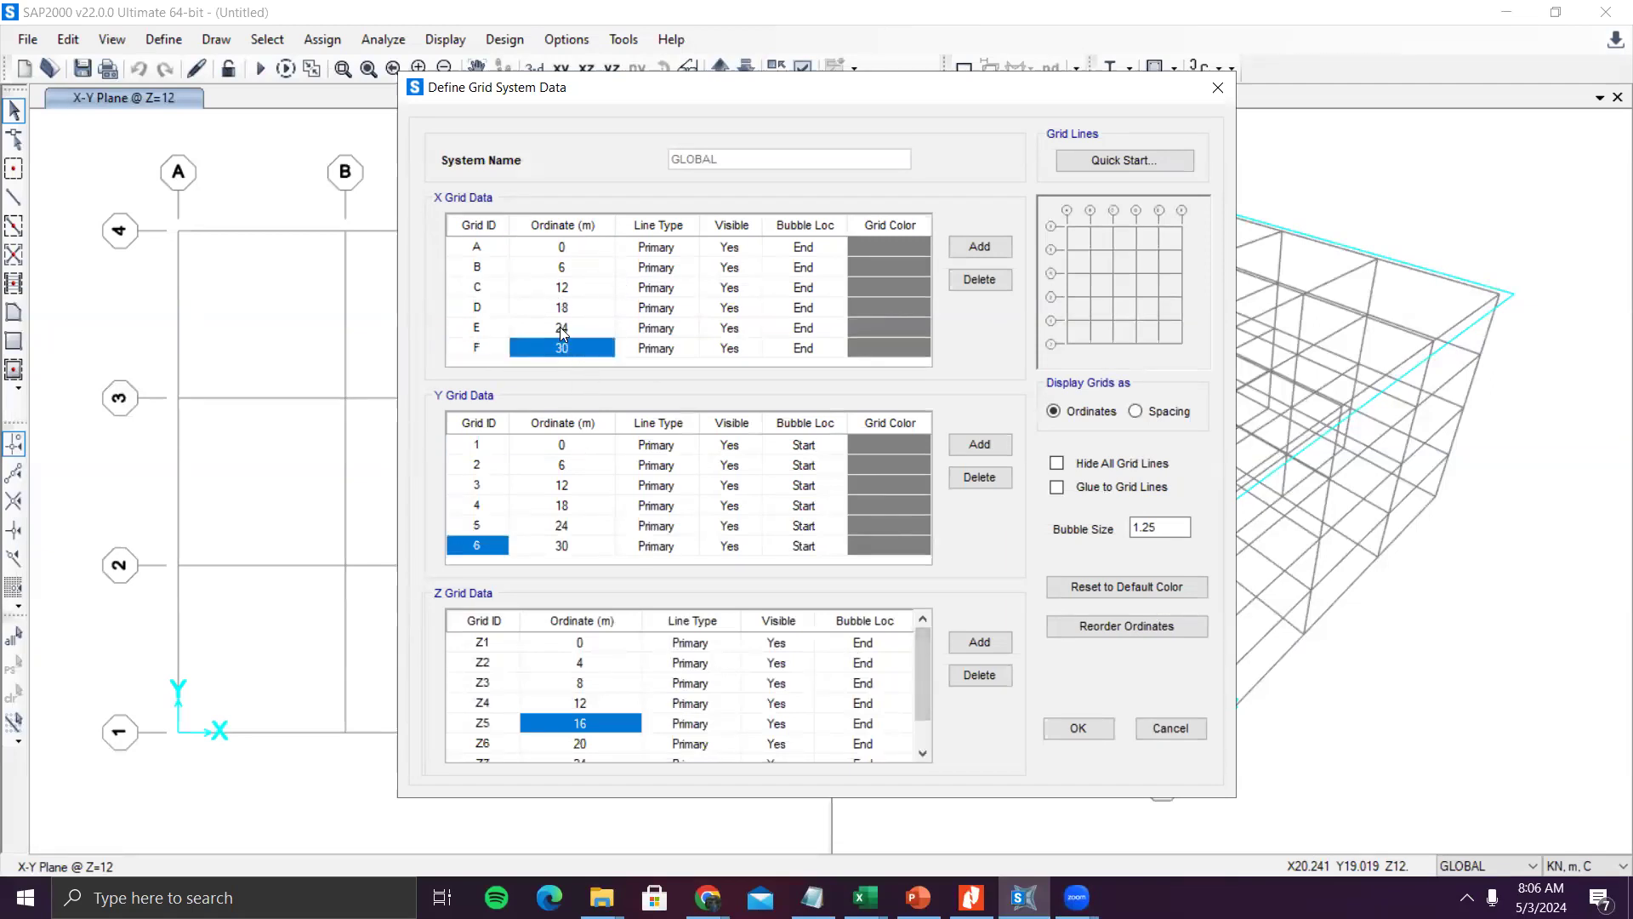
pyautogui.click(565, 464)
pyautogui.click(566, 546)
pyautogui.click(585, 743)
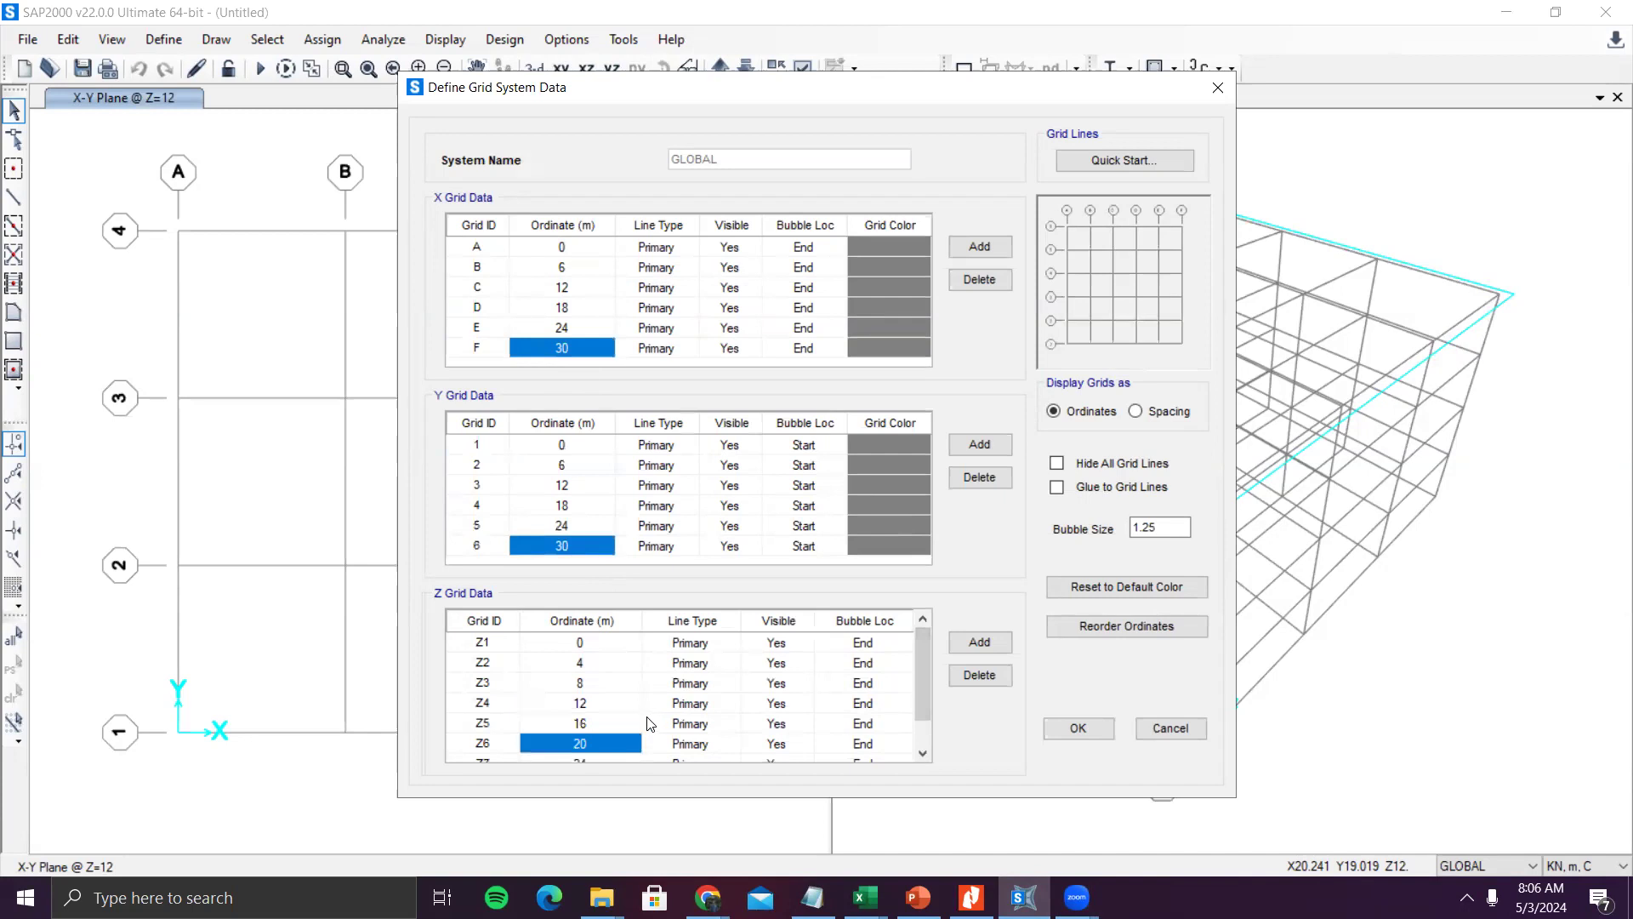
pyautogui.scroll(-1, 652, 723)
pyautogui.click(1079, 728)
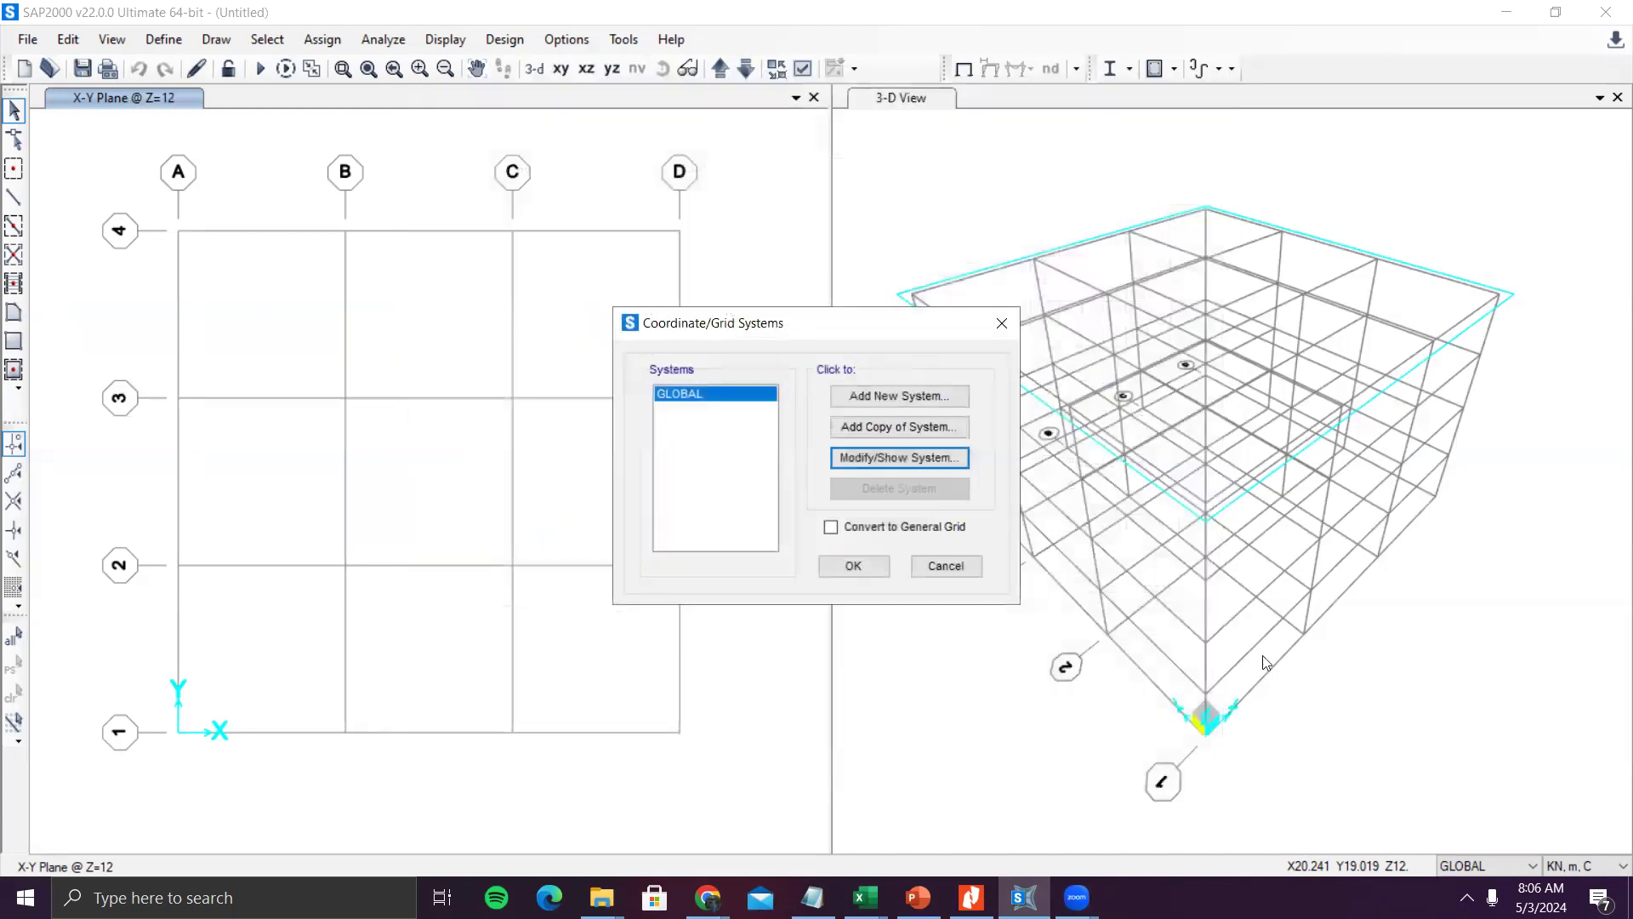
pyautogui.click(850, 568)
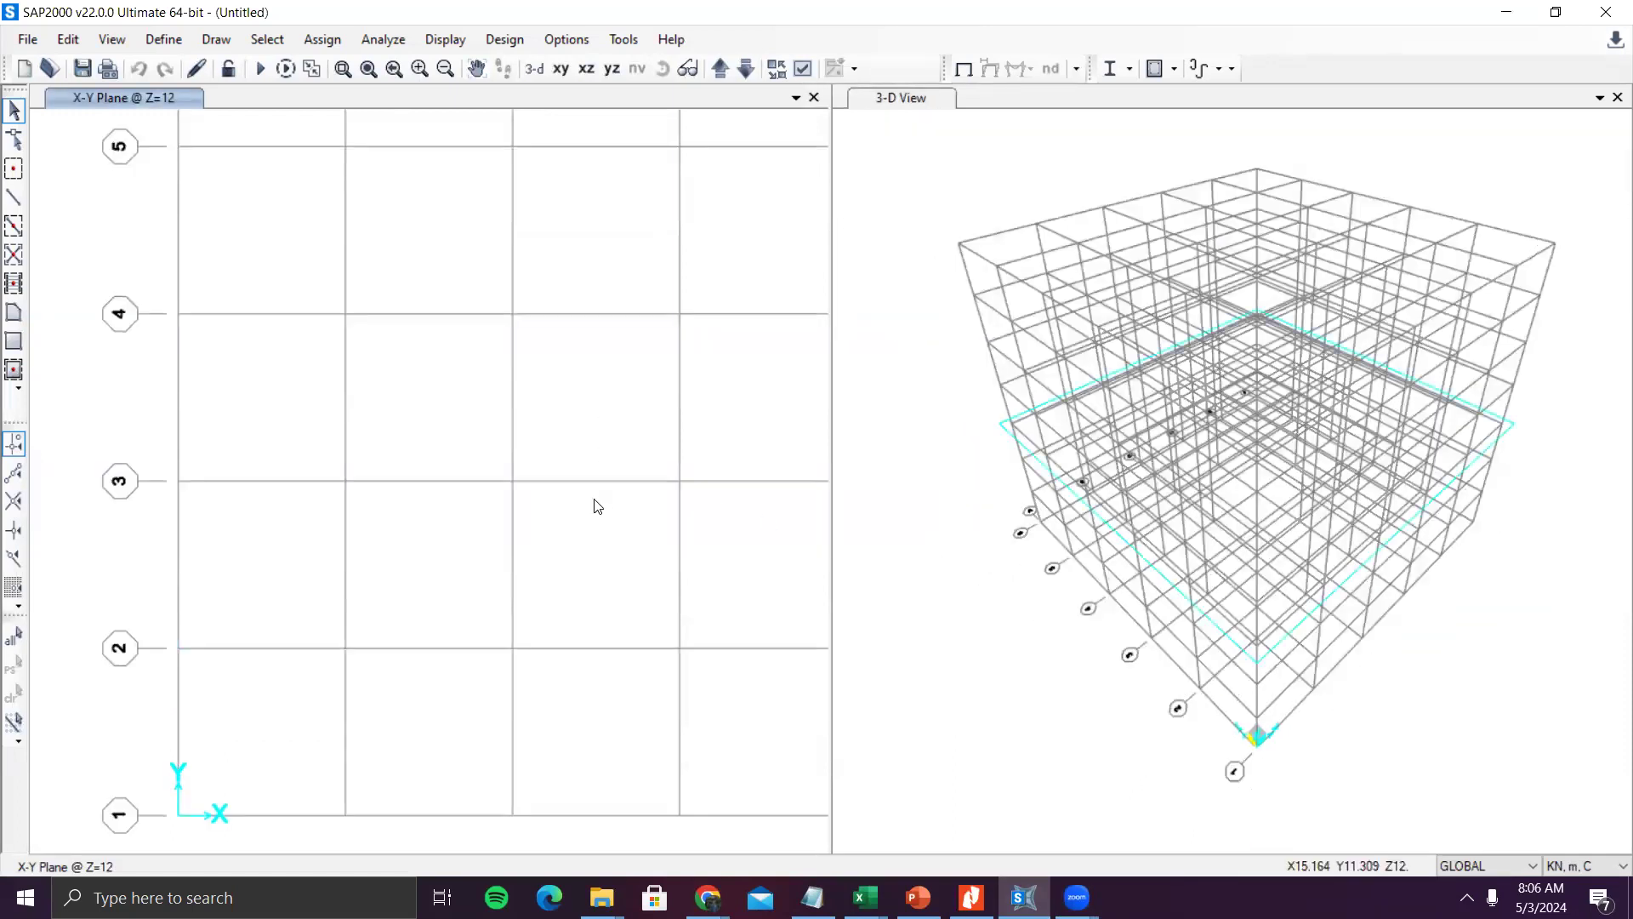
# - Add a new material to the model with region User and material type Concrete
pyautogui.click(160, 40)
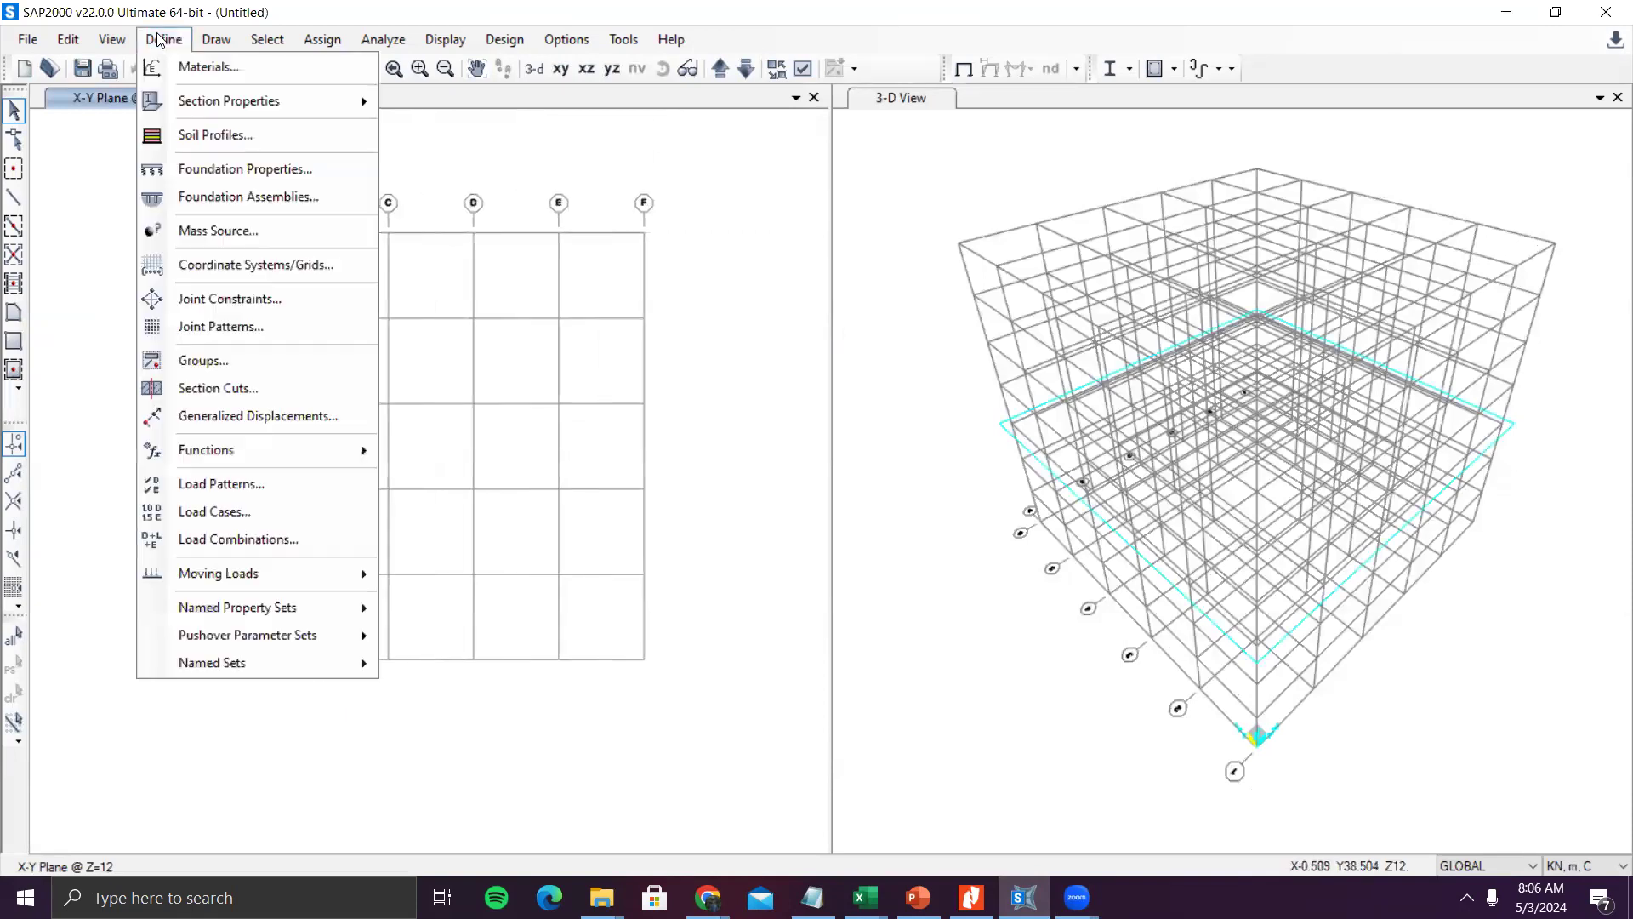
pyautogui.click(202, 64)
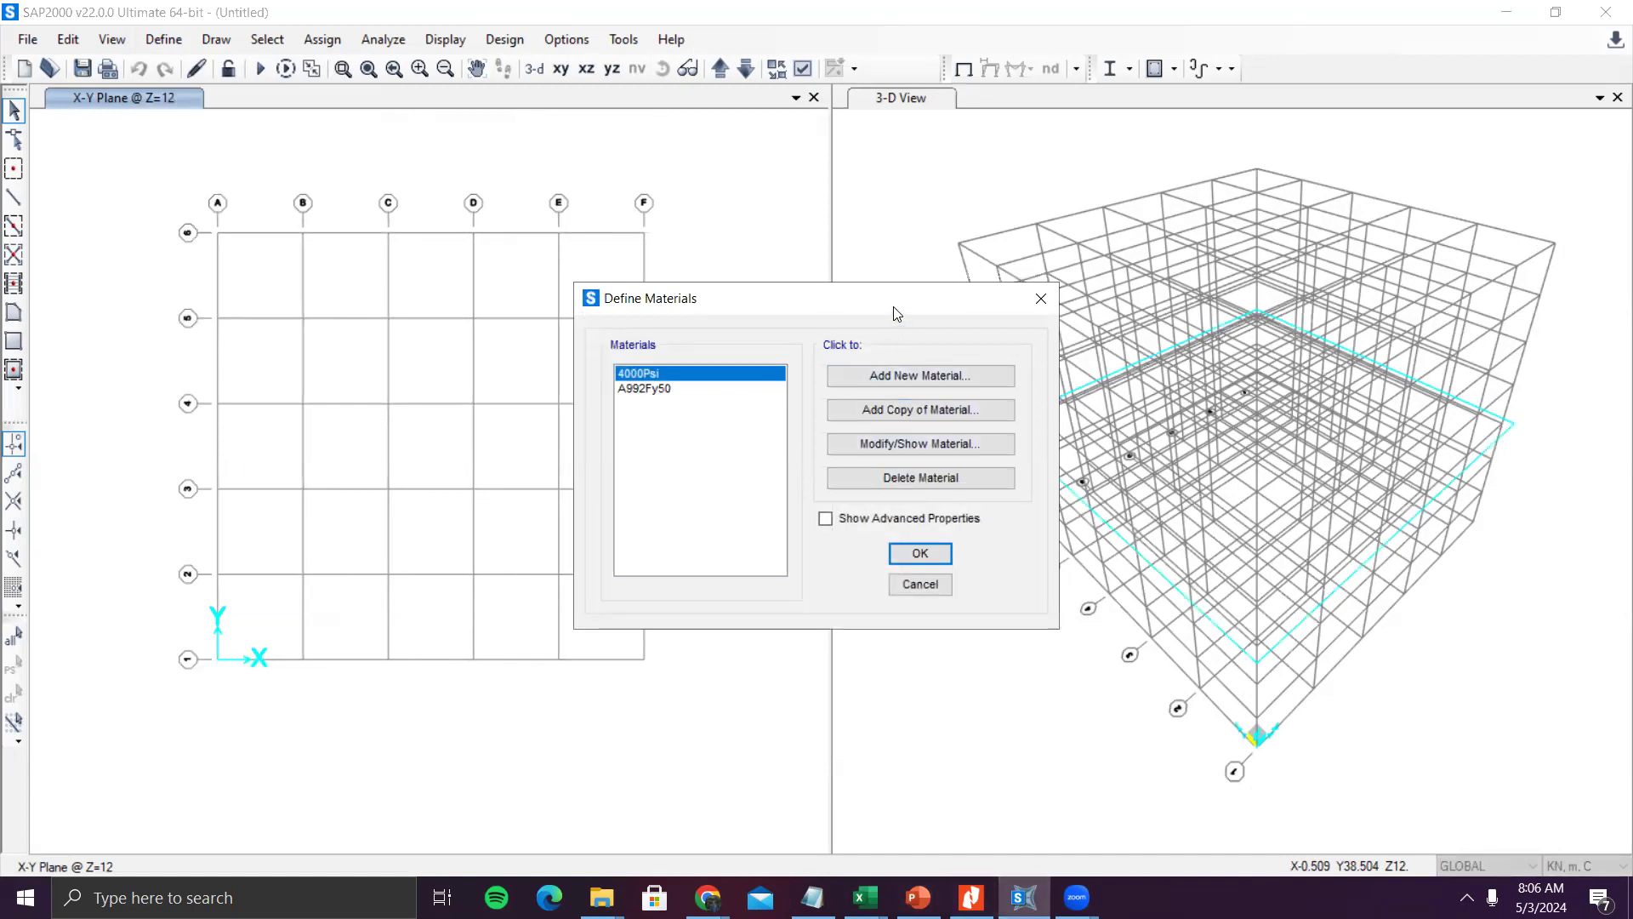
pyautogui.click(918, 377)
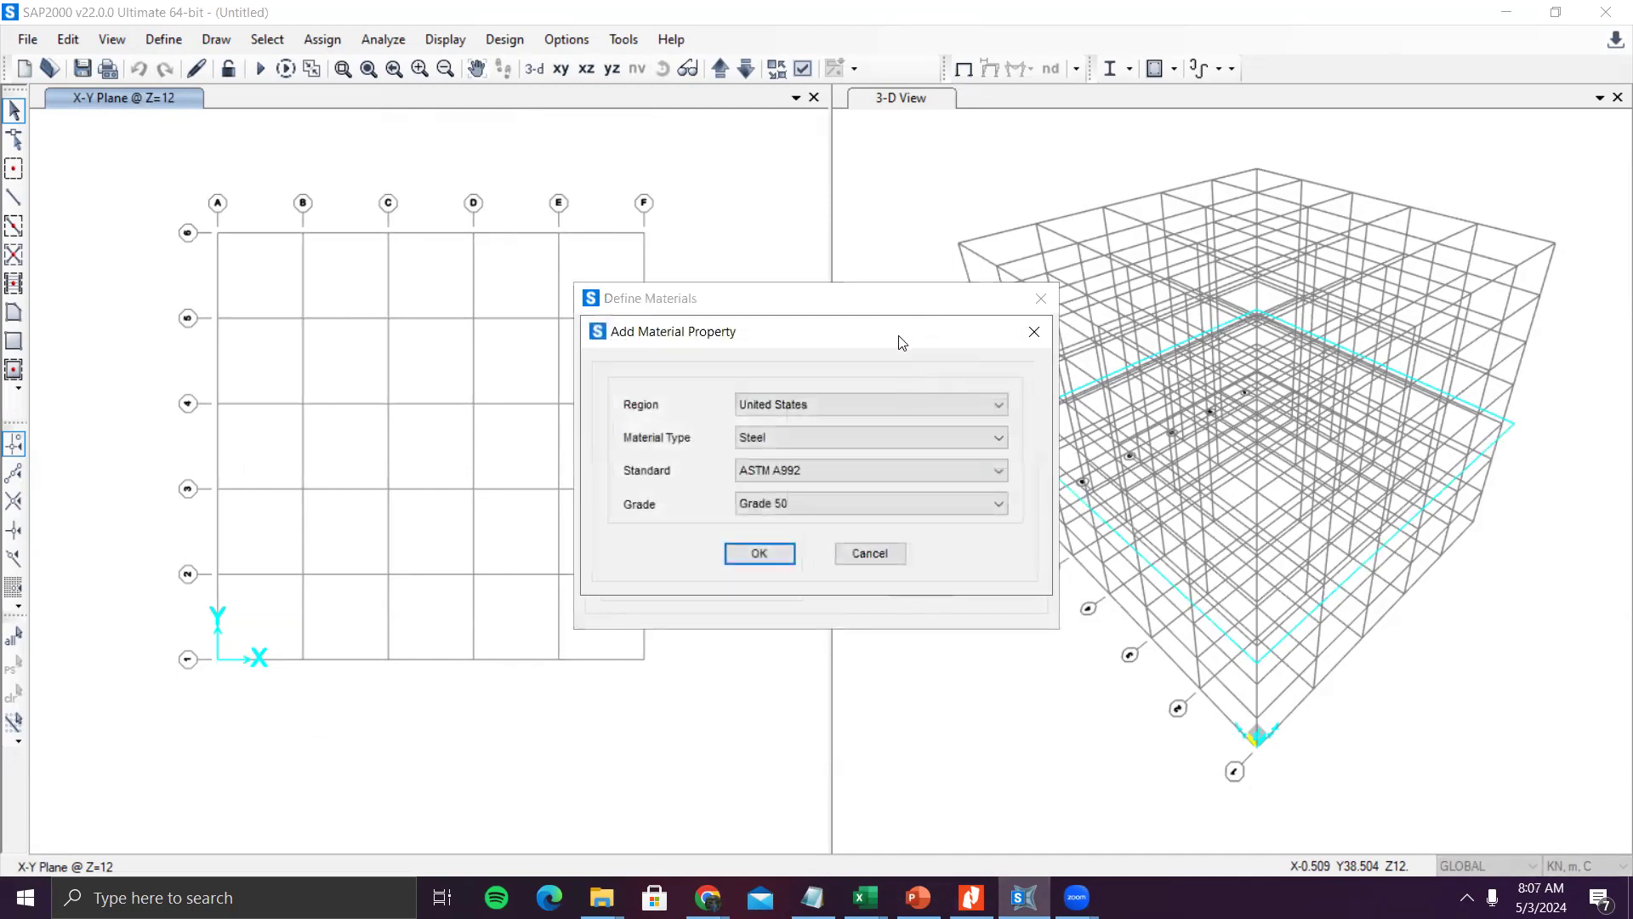
pyautogui.moveTo(912, 333); pyautogui.dragTo(1284, 149)
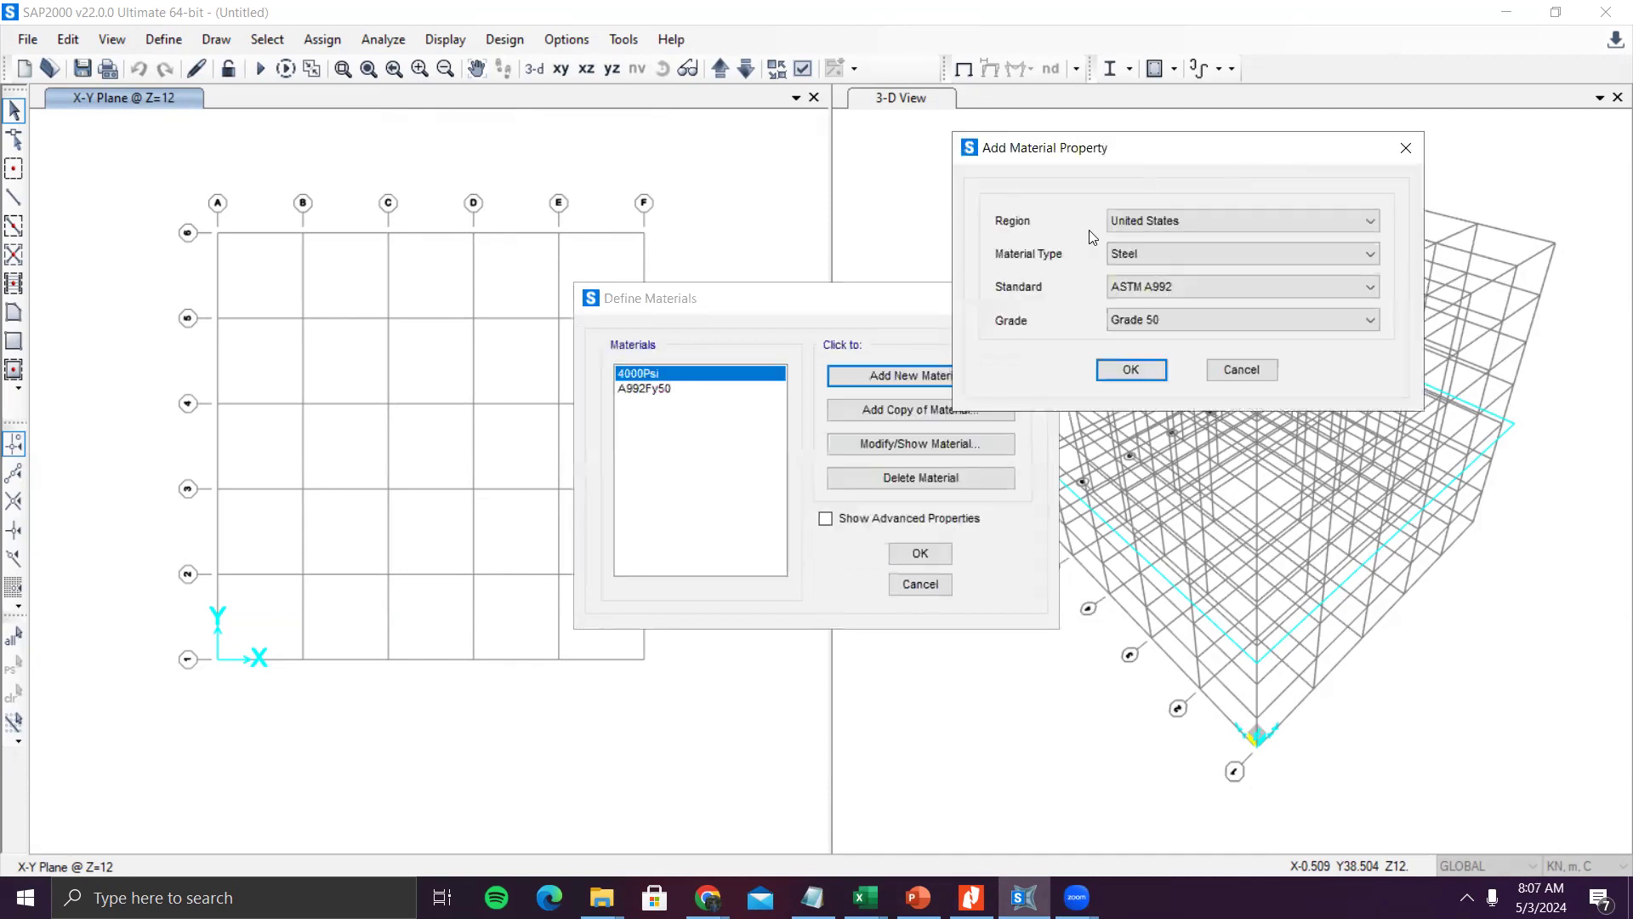
pyautogui.click(1167, 222)
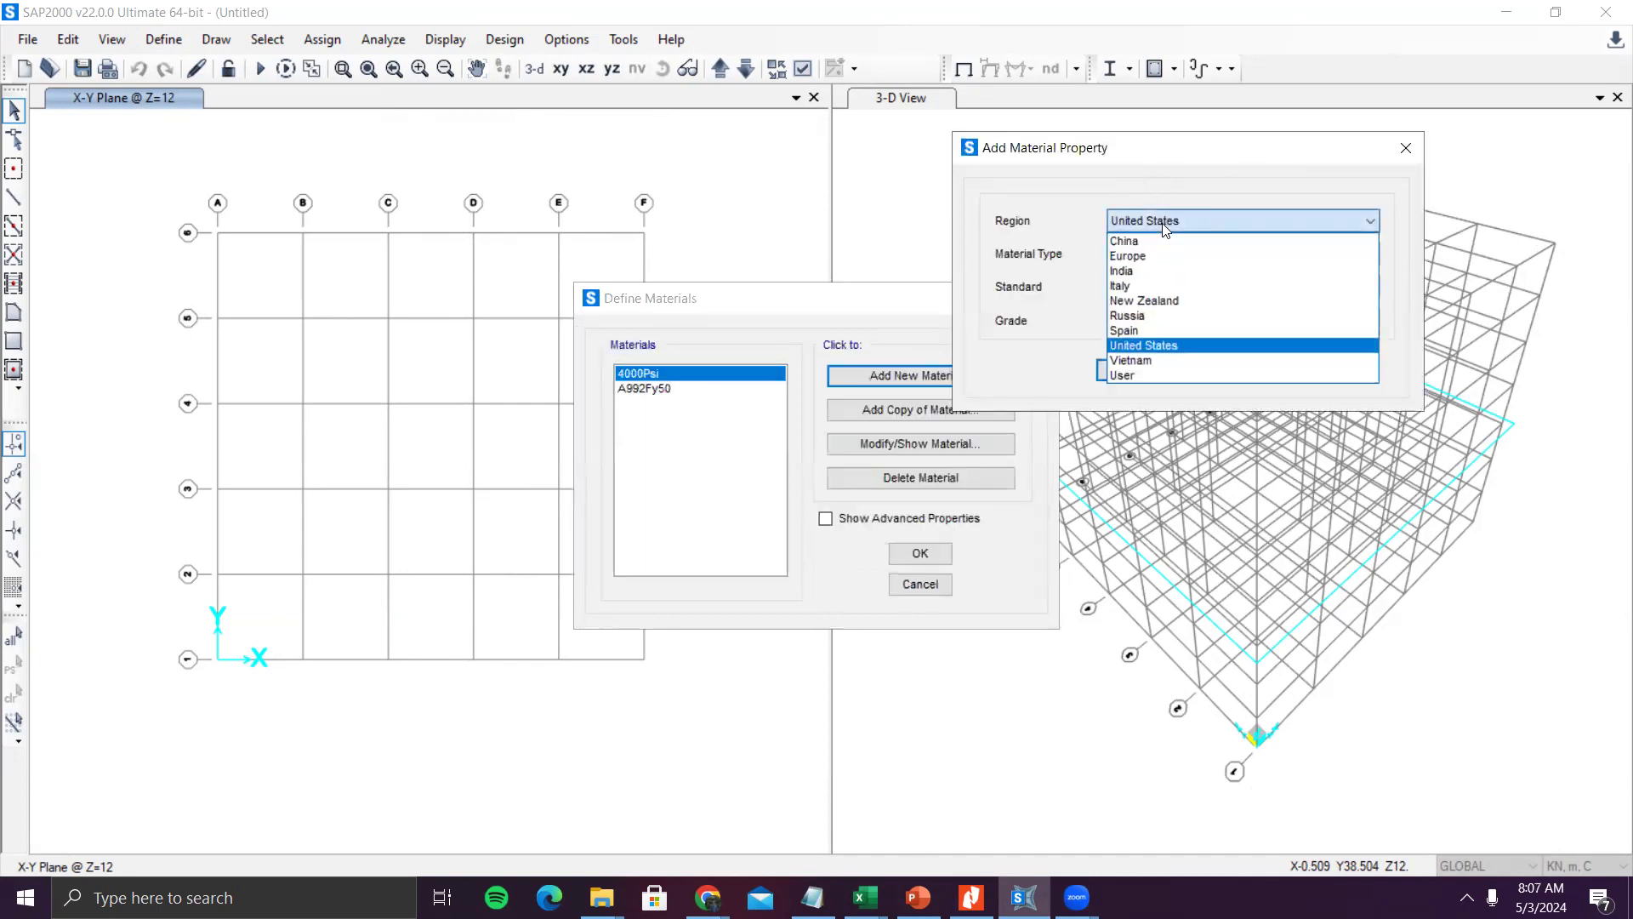
pyautogui.click(1161, 375)
pyautogui.click(1211, 254)
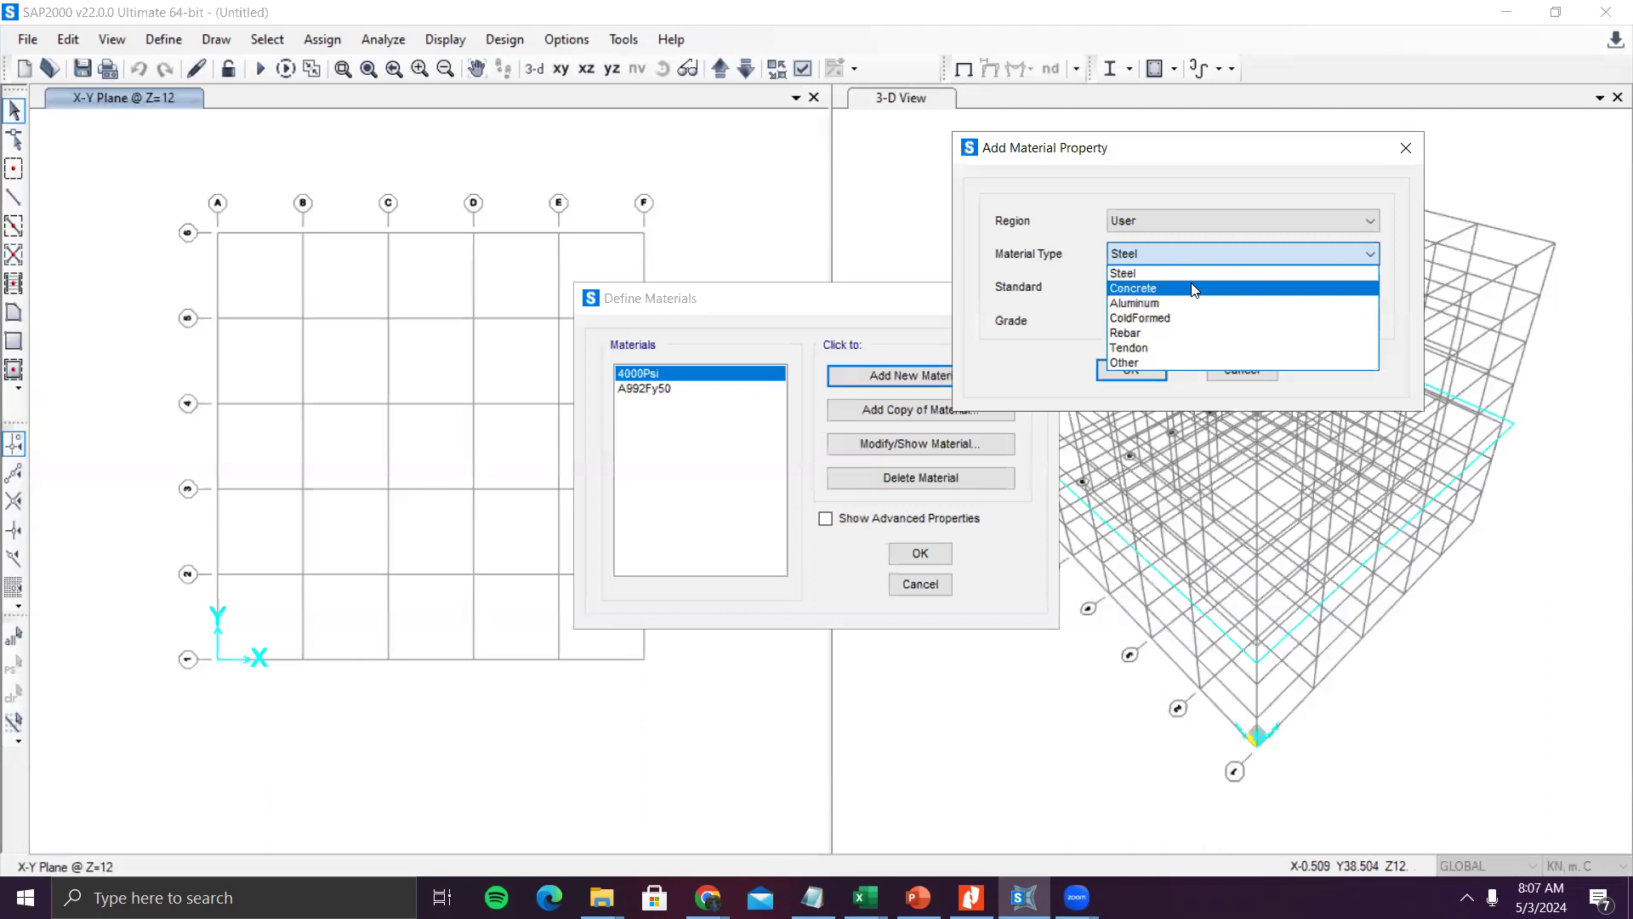
pyautogui.click(1194, 289)
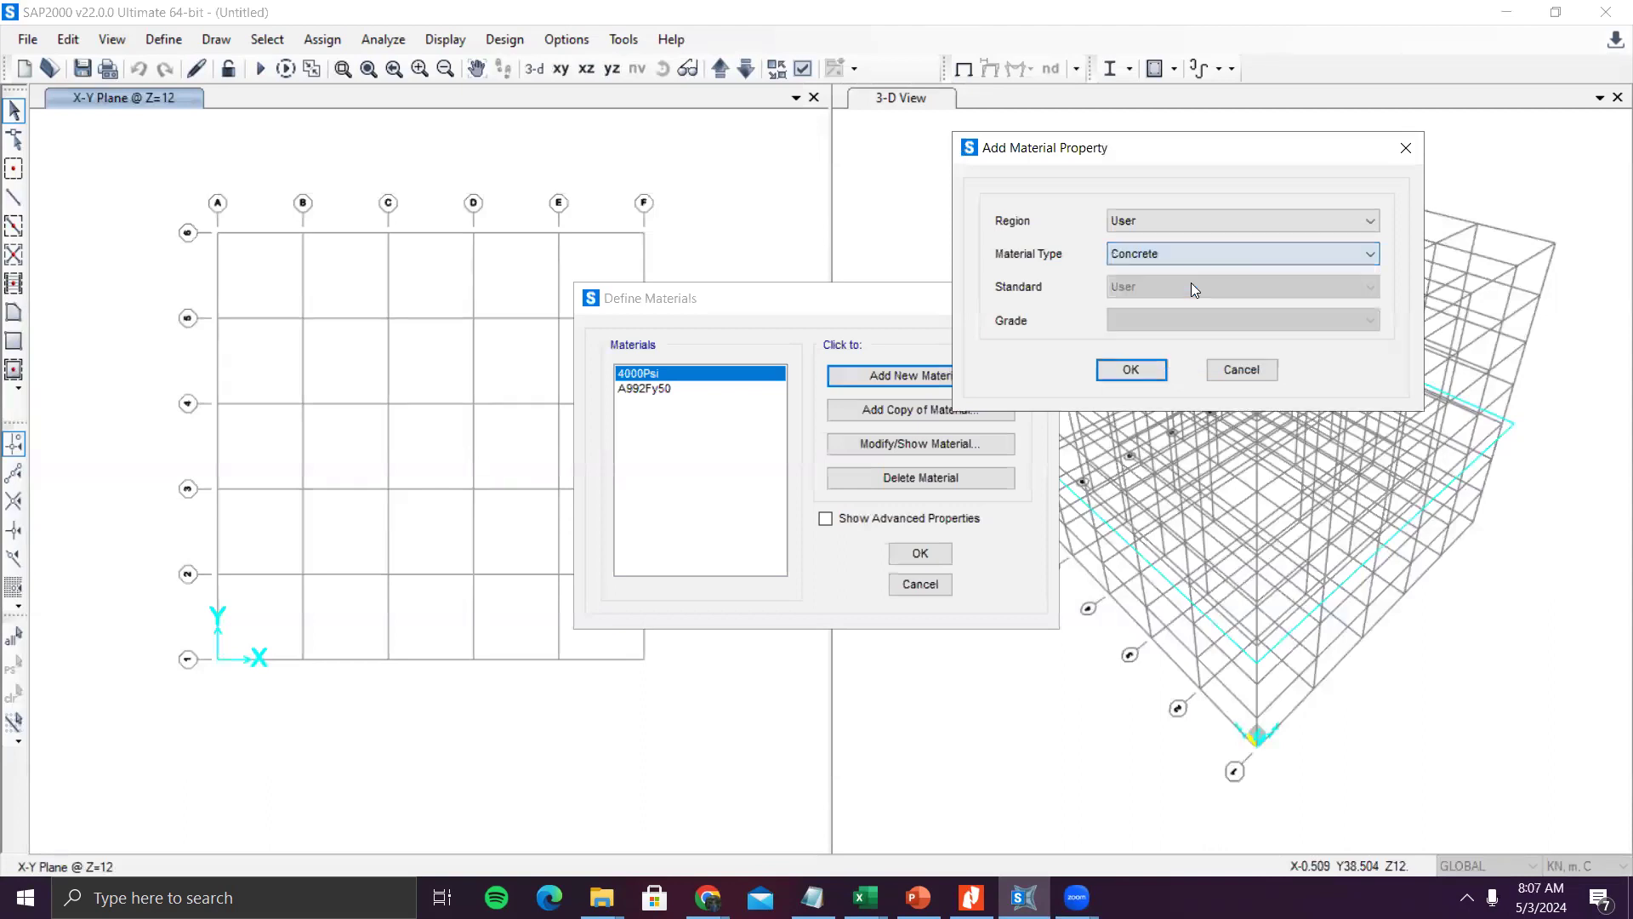
pyautogui.click(1133, 372)
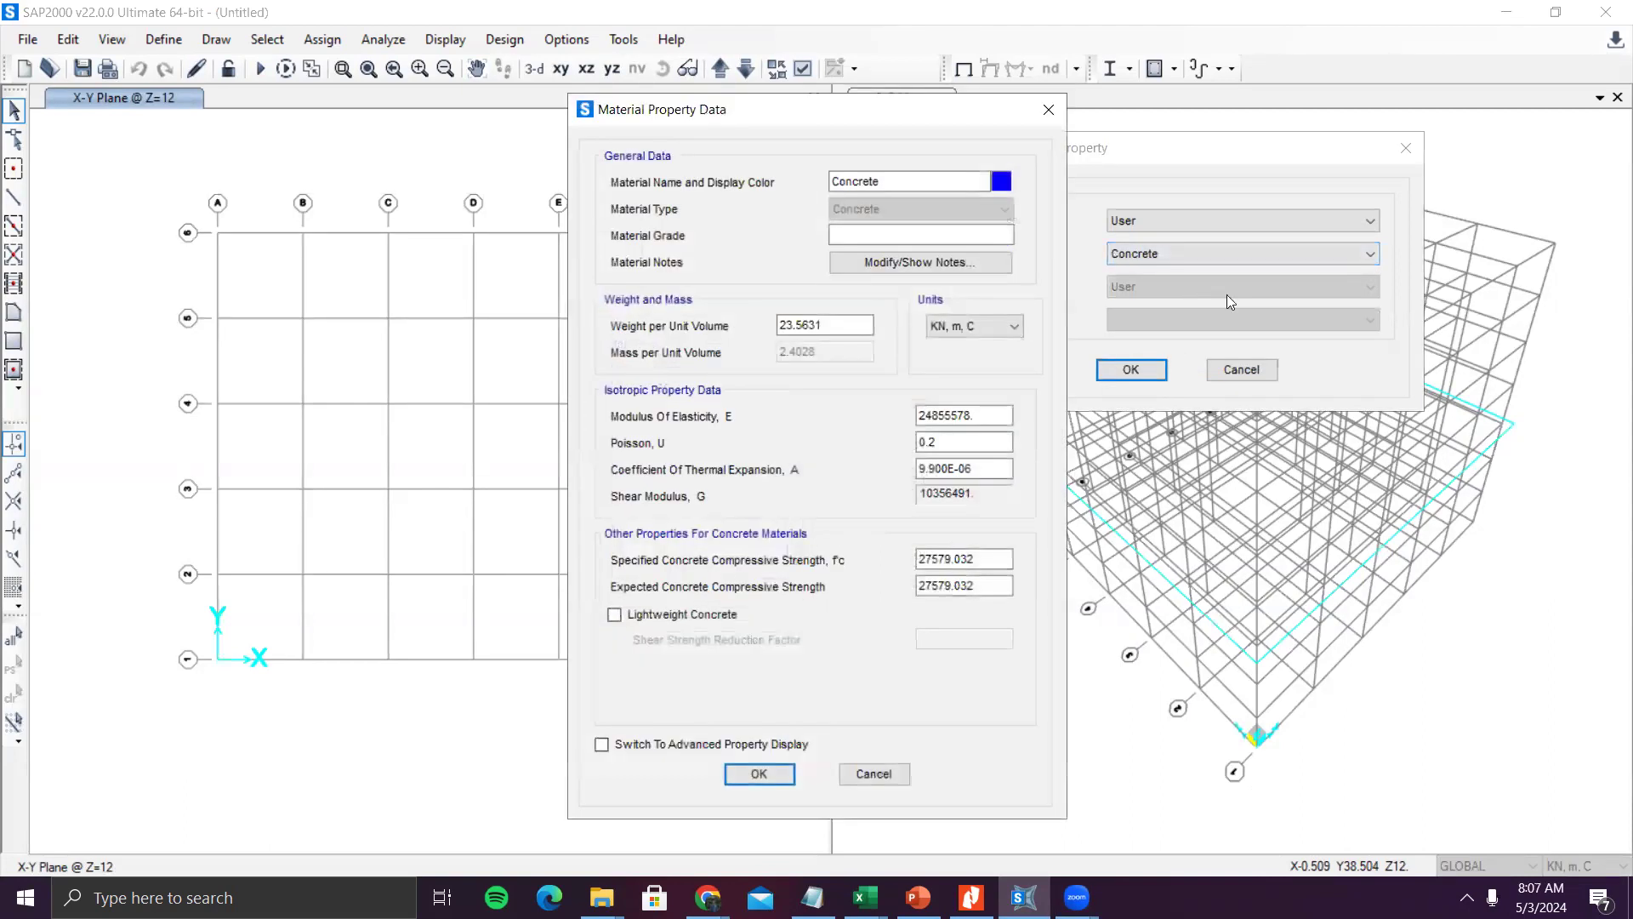
# - Check the concrete grade in the assignment in Nitro Pro, and name the new SAP2000 concrete material Fc 25 MPa
pyautogui.moveTo(887, 180); pyautogui.dragTo(641, 174)
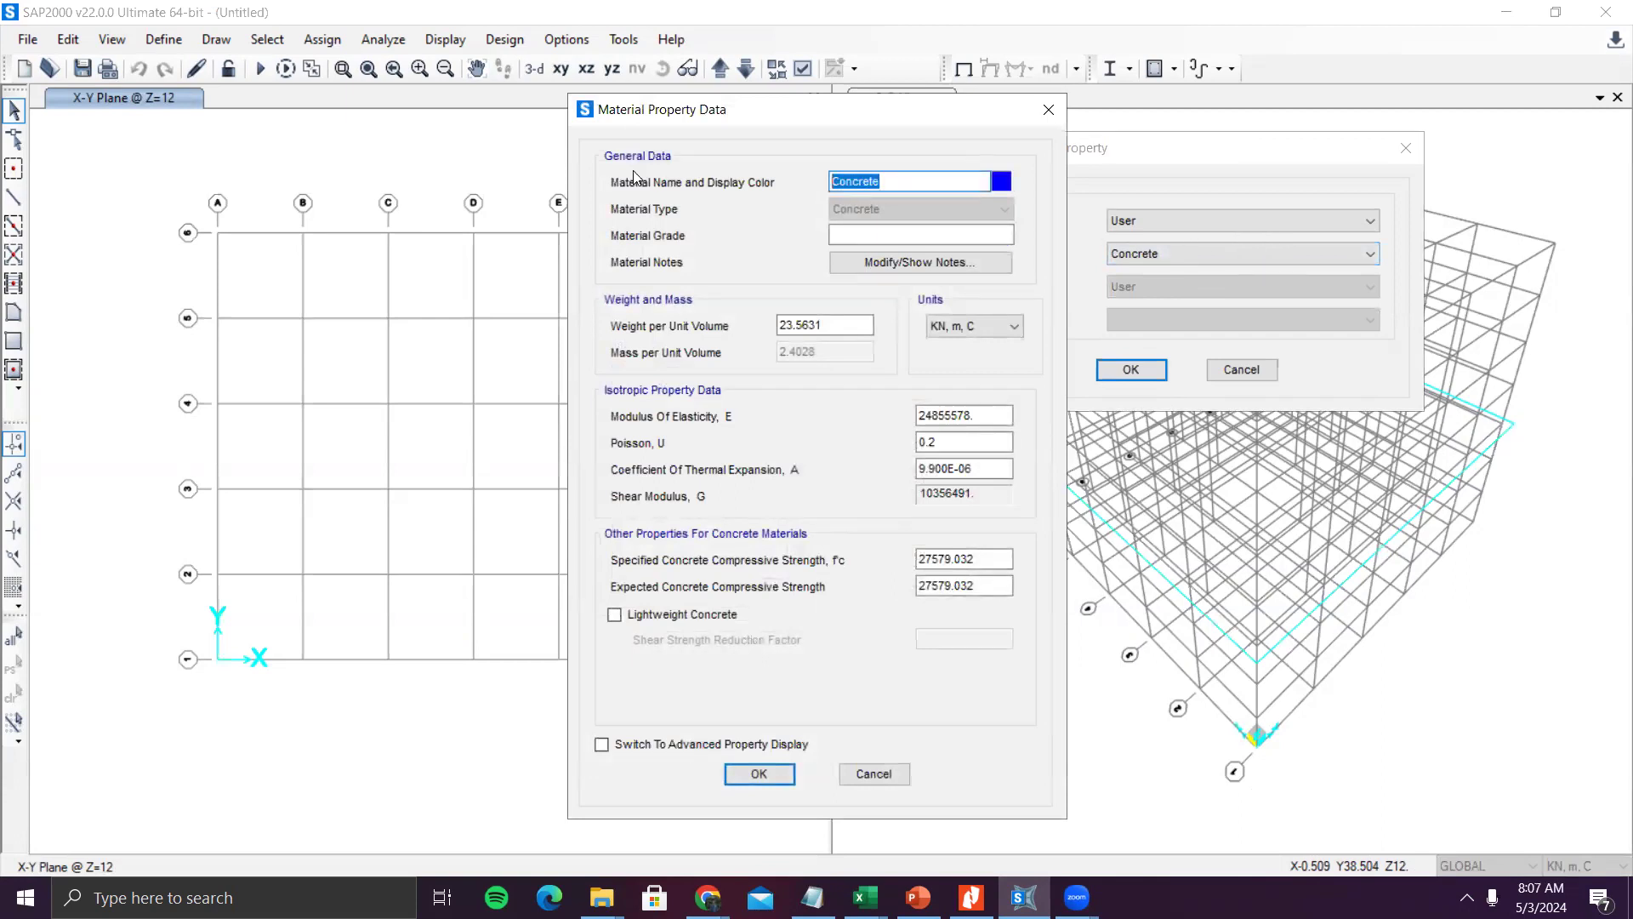
pyautogui.click(970, 897)
pyautogui.scroll(-15, 808, 679)
pyautogui.scroll(3, 950, 570)
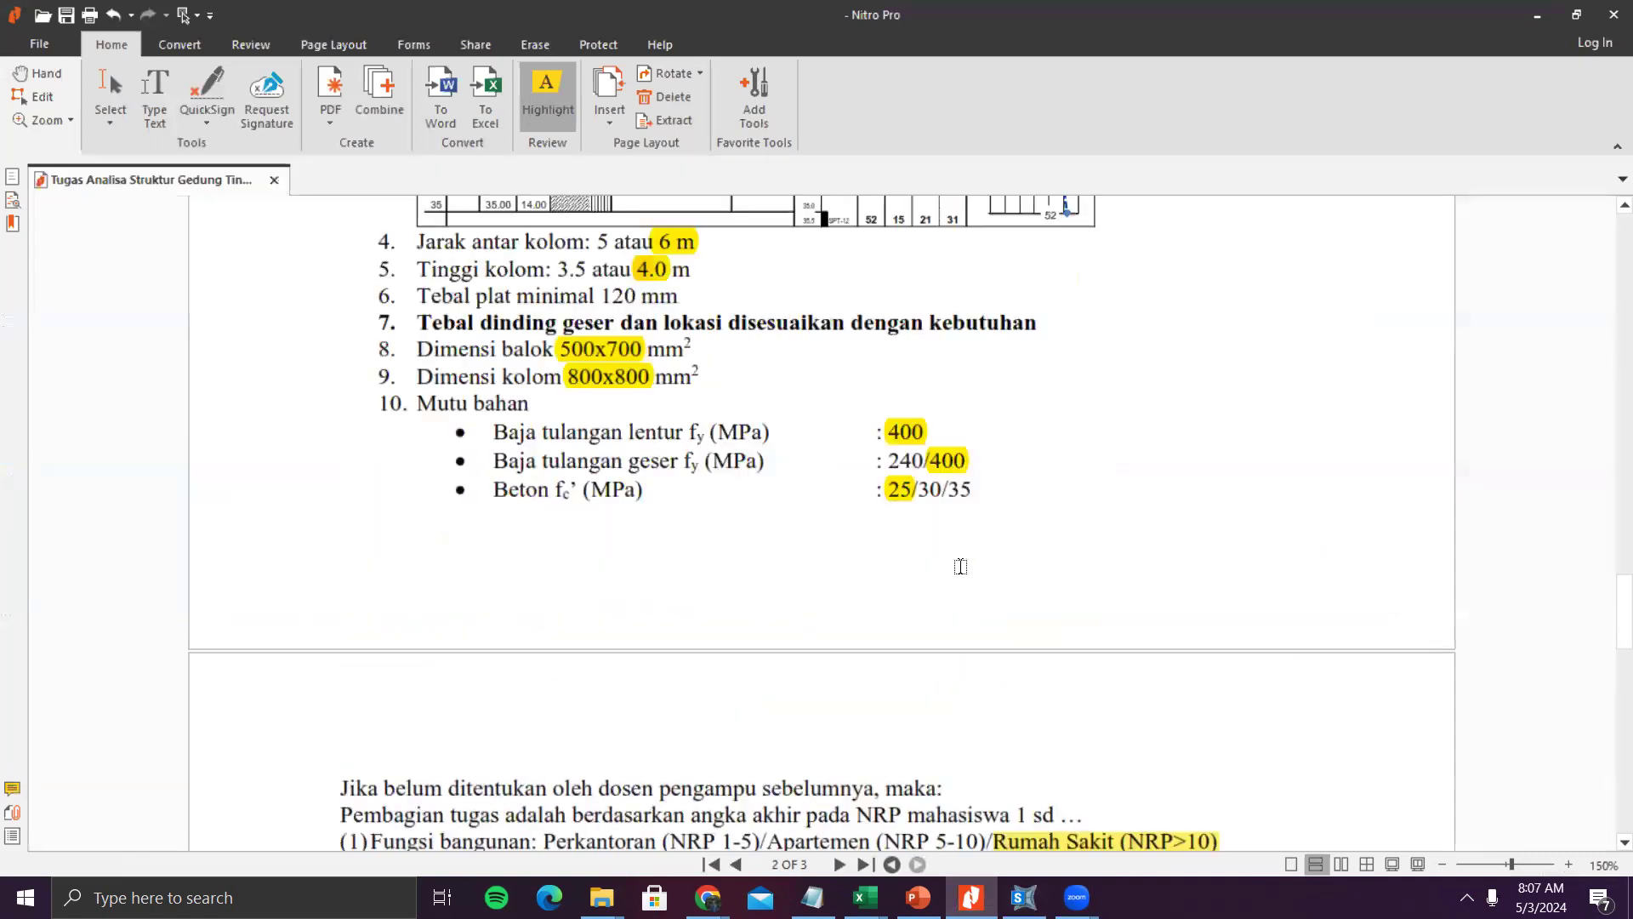
pyautogui.hotkey('alt', 'Tab')
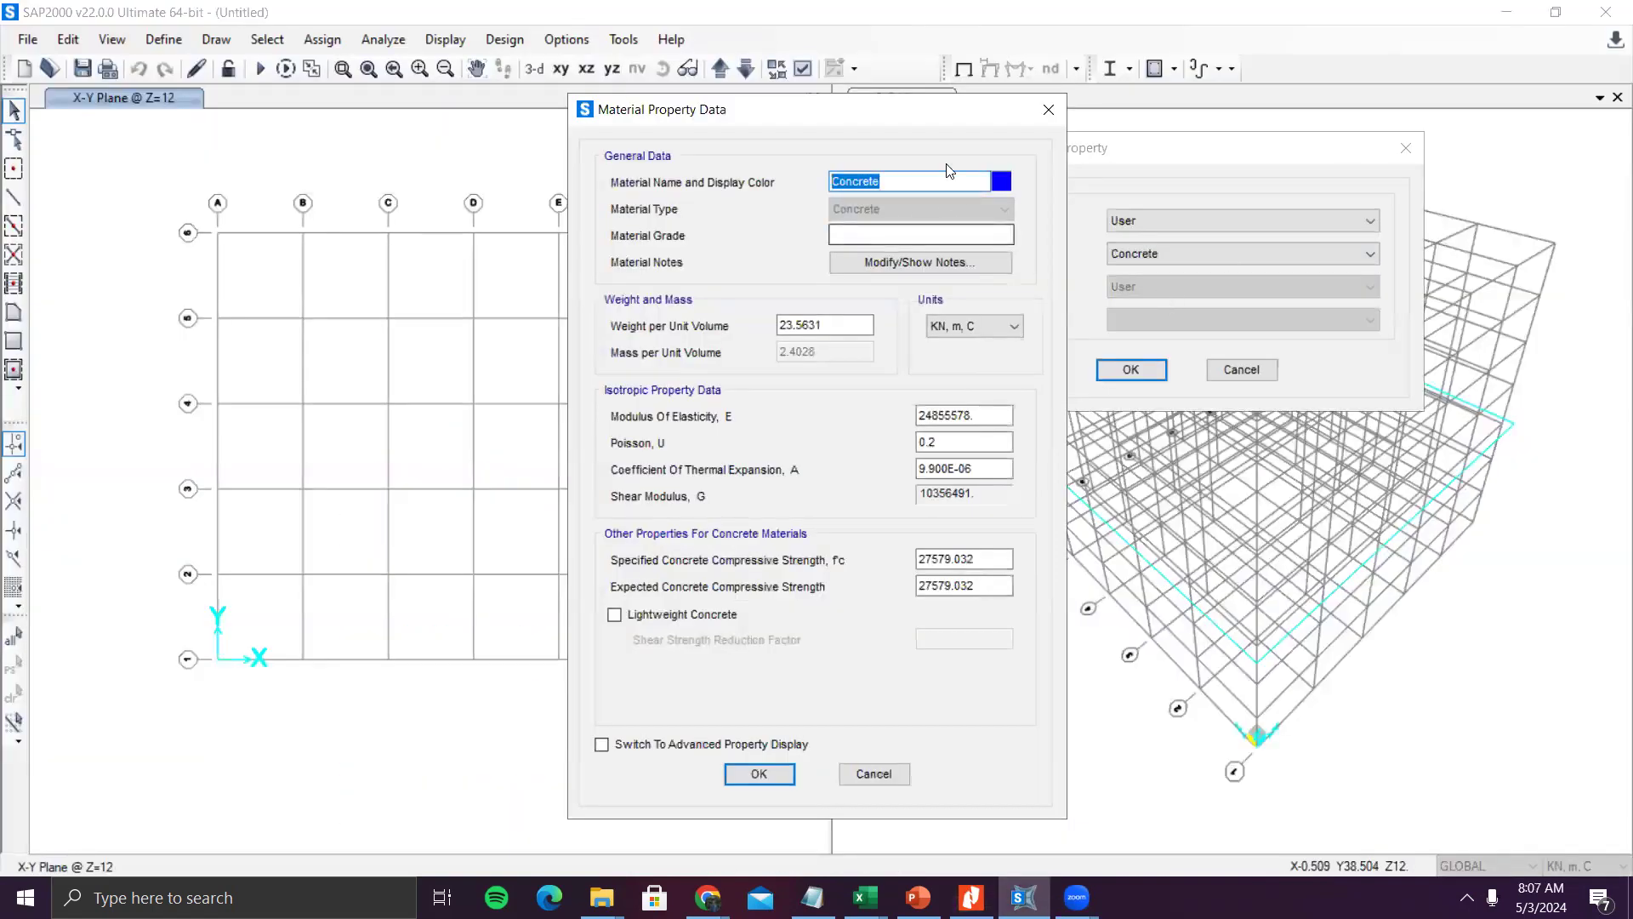
pyautogui.write('Fc 25 MPa')
# - Check that the material units are KN, m, C and set the concrete's weight per unit volume to 24
pyautogui.doubleClick(847, 329)
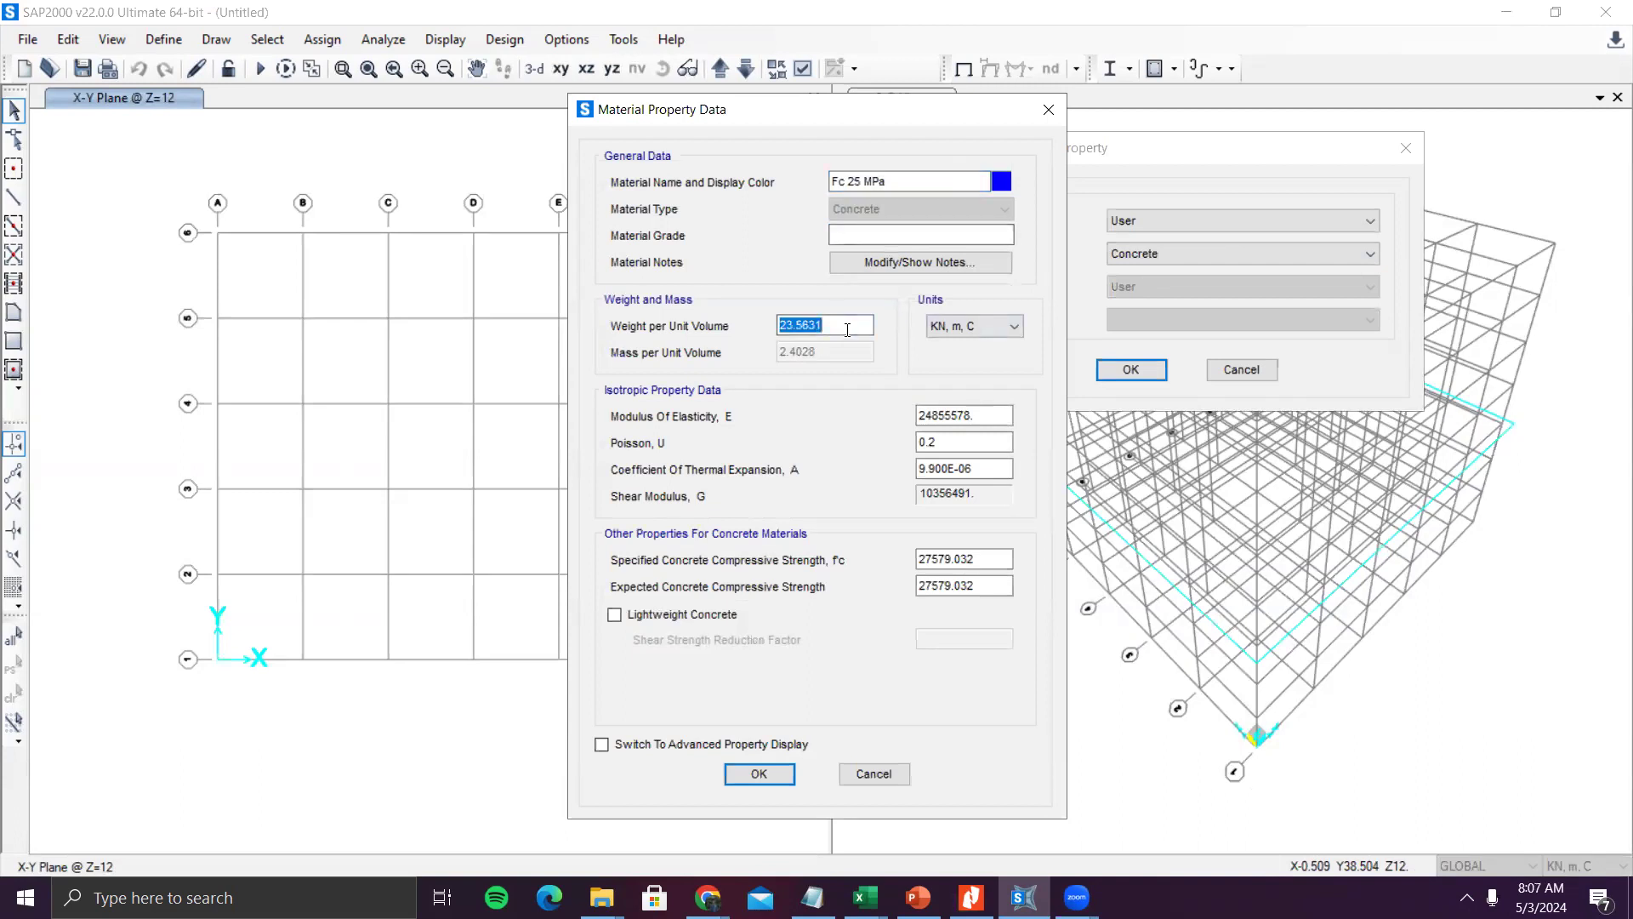
pyautogui.click(938, 329)
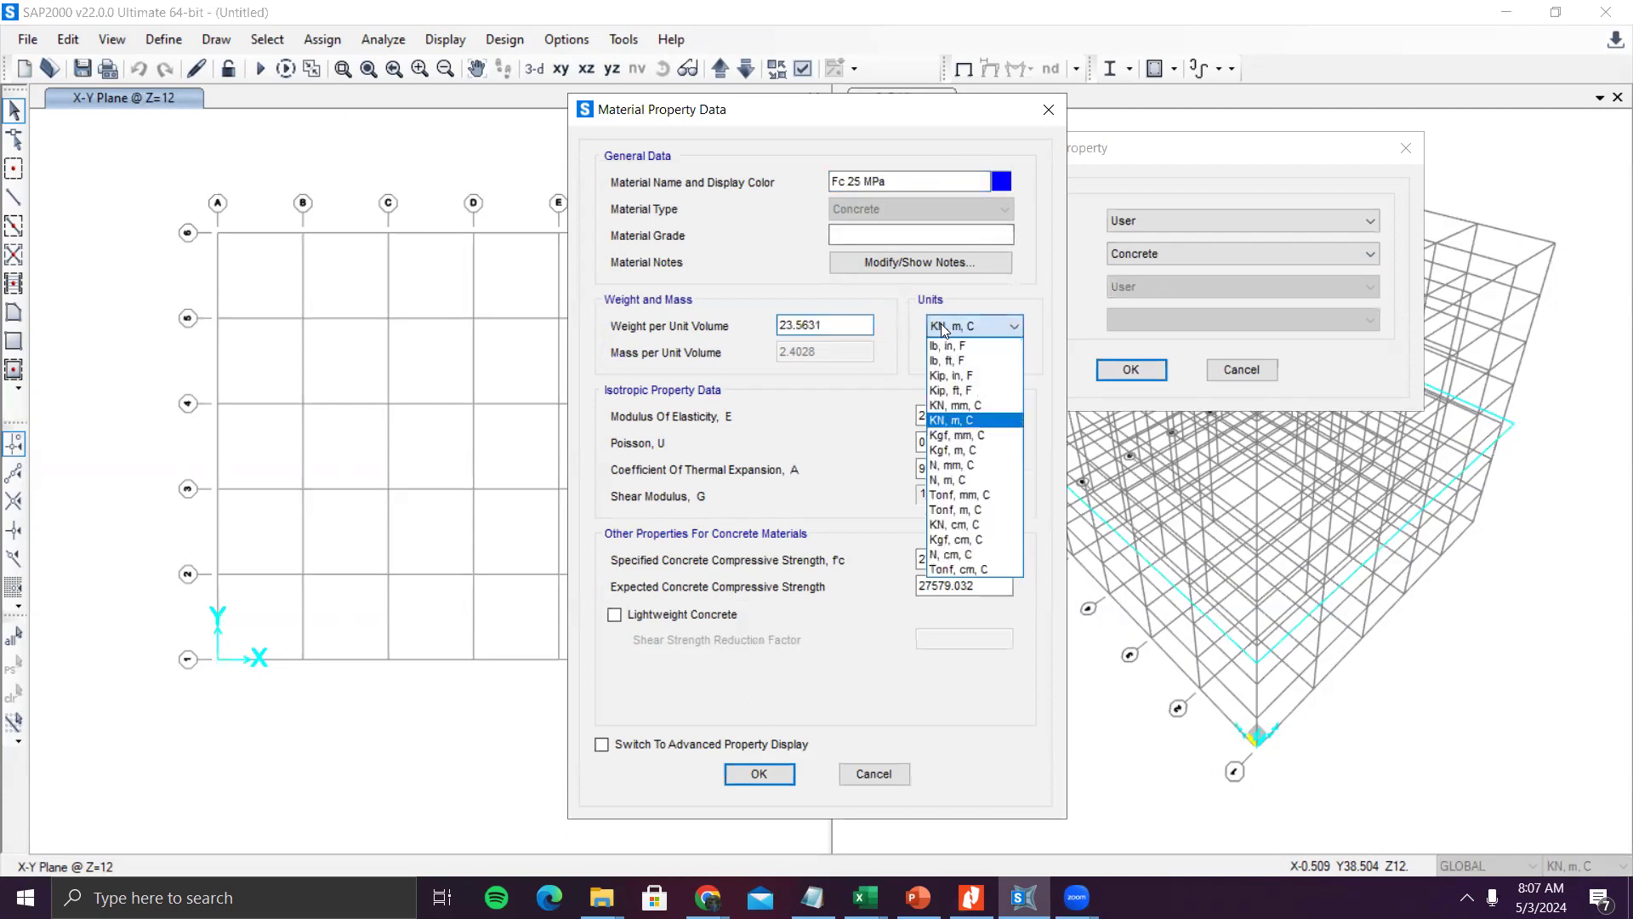
pyautogui.click(836, 395)
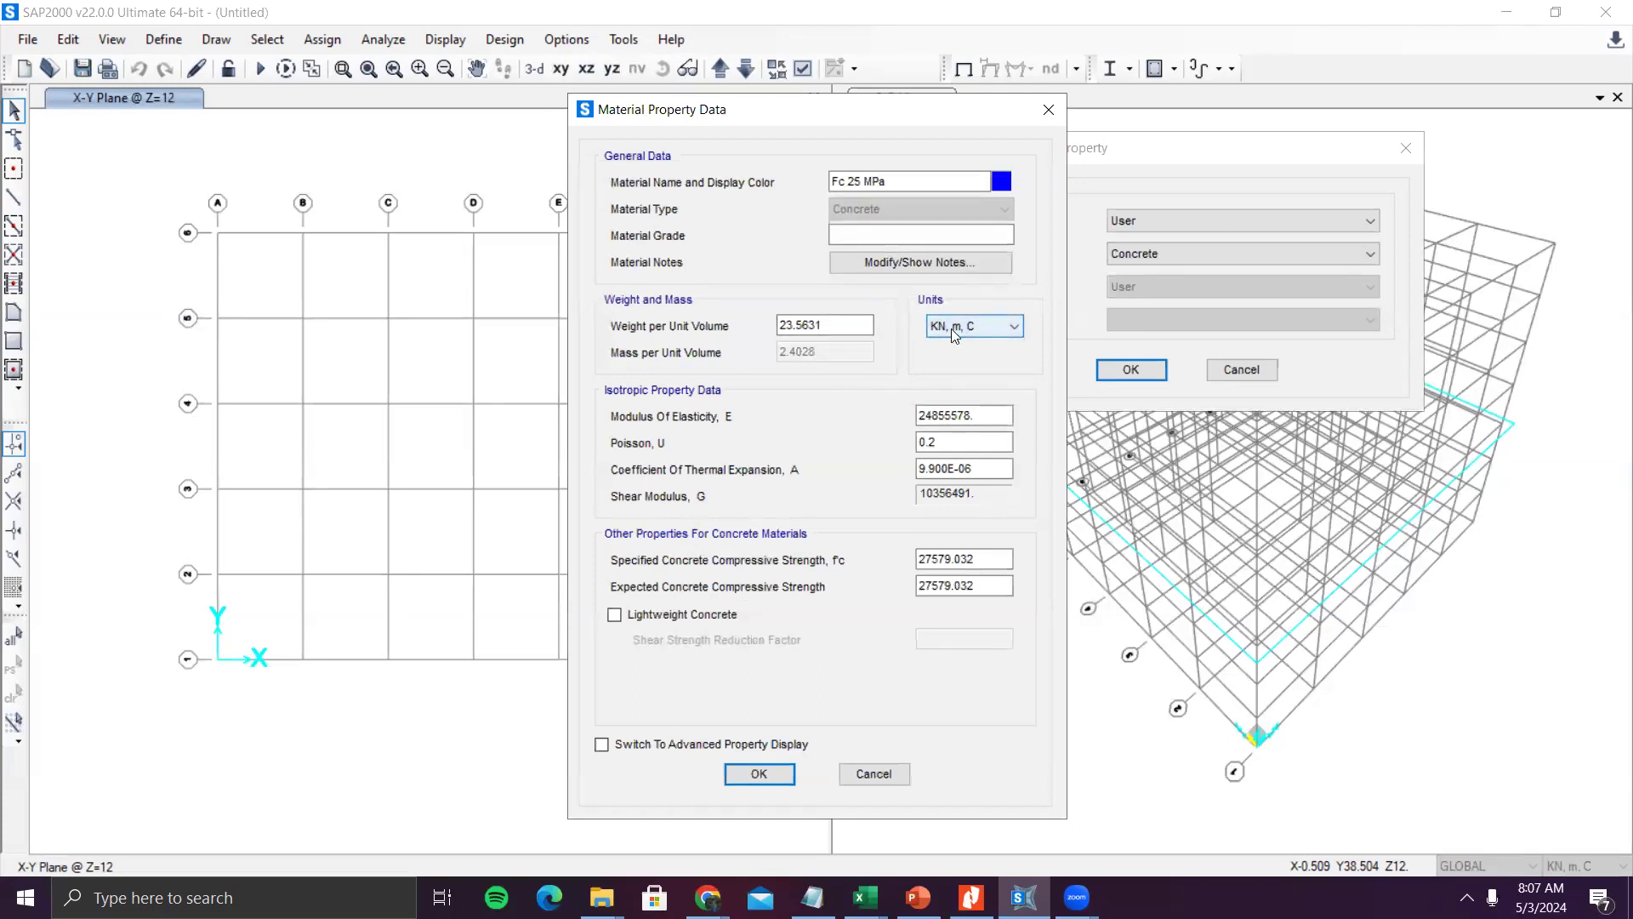
pyautogui.click(823, 332)
pyautogui.moveTo(822, 325); pyautogui.dragTo(672, 335)
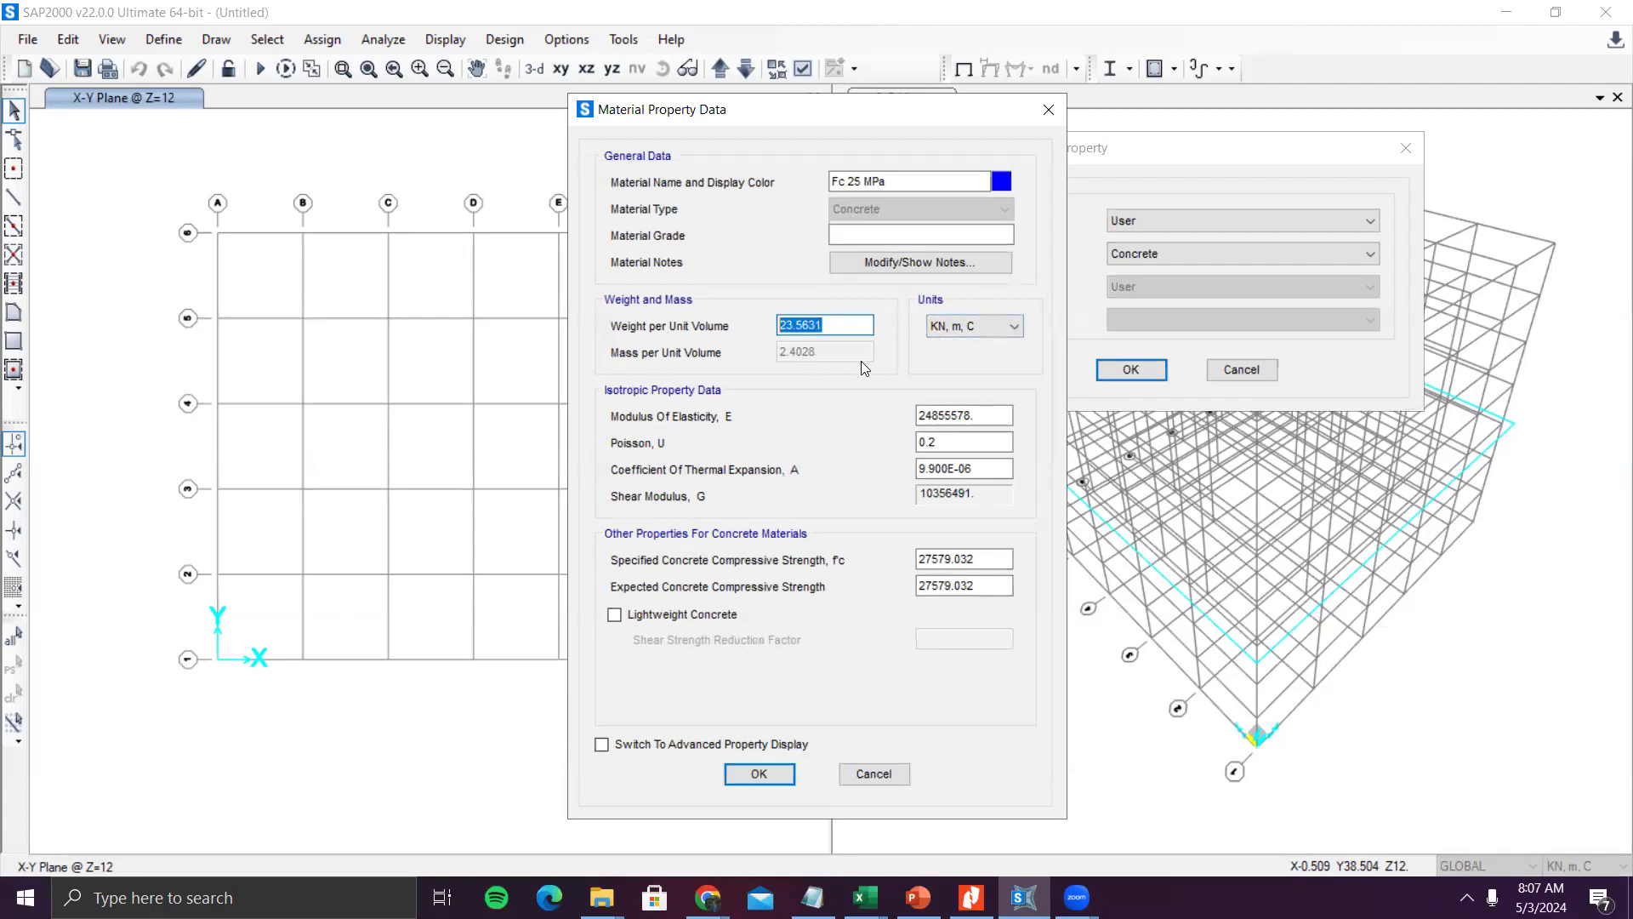
pyautogui.write('24')
# - Review the concrete's weight per unit volume together with its modulus of elasticity
pyautogui.click(949, 416)
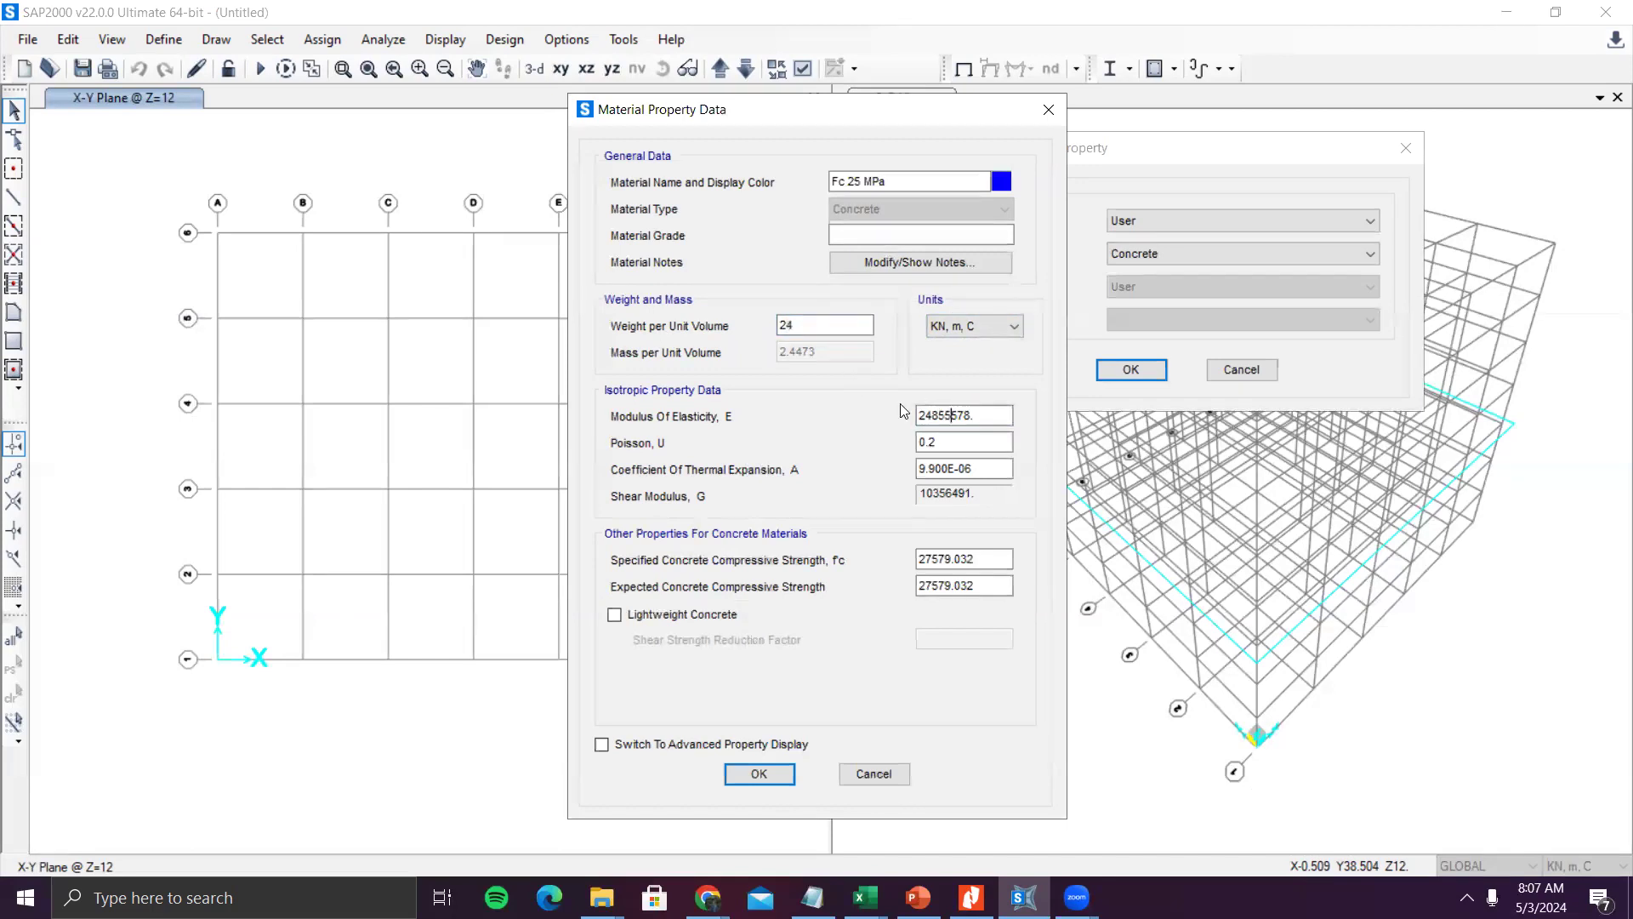
pyautogui.click(826, 327)
pyautogui.doubleClick(798, 324)
pyautogui.click(828, 326)
pyautogui.click(995, 415)
pyautogui.click(835, 327)
pyautogui.moveTo(724, 319); pyautogui.dragTo(720, 322)
pyautogui.moveTo(996, 415); pyautogui.dragTo(886, 415)
pyautogui.moveTo(837, 328); pyautogui.dragTo(716, 347)
pyautogui.moveTo(993, 416); pyautogui.dragTo(874, 412)
pyautogui.moveTo(834, 334); pyautogui.dragTo(731, 371)
pyautogui.click(808, 326)
# - Set the concrete's modulus of elasticity to 4700*25^0.5 and check its Poisson's ratio, thermal expansion coefficient and compressive strength
pyautogui.moveTo(980, 414); pyautogui.dragTo(877, 439)
pyautogui.write('47008')
pyautogui.press('BackSpace')
pyautogui.write('*25^0.5')
pyautogui.click(979, 442)
pyautogui.click(991, 468)
pyautogui.click(994, 556)
# - Switch the material units to N, mm, C and set both the specified and expected concrete compressive strengths to 25
pyautogui.click(975, 325)
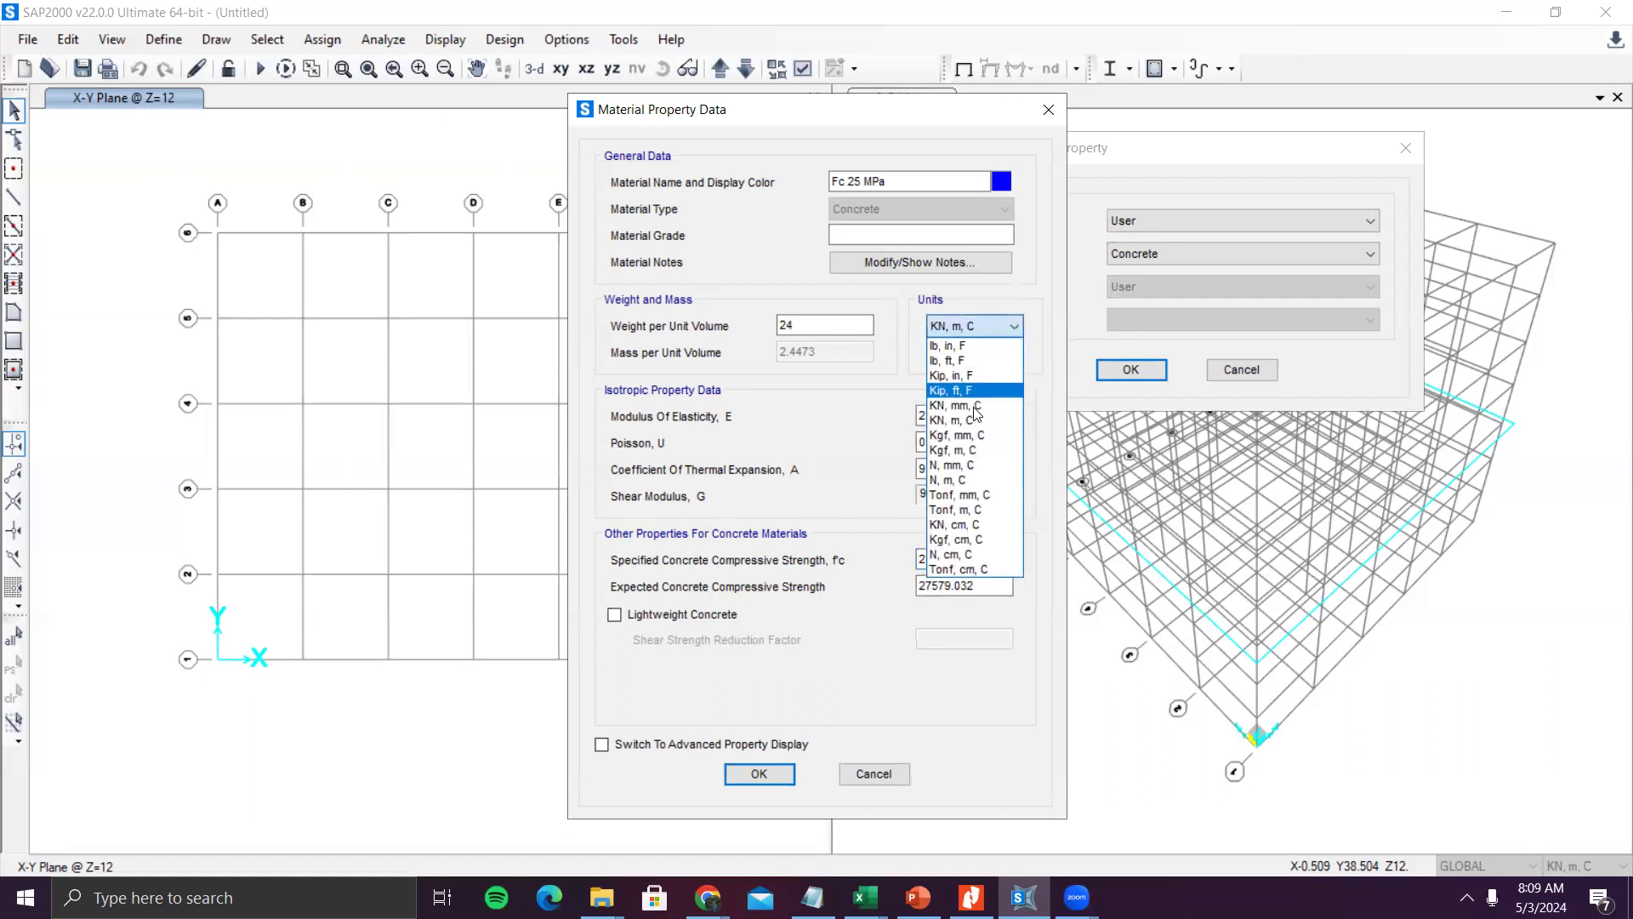
pyautogui.click(963, 468)
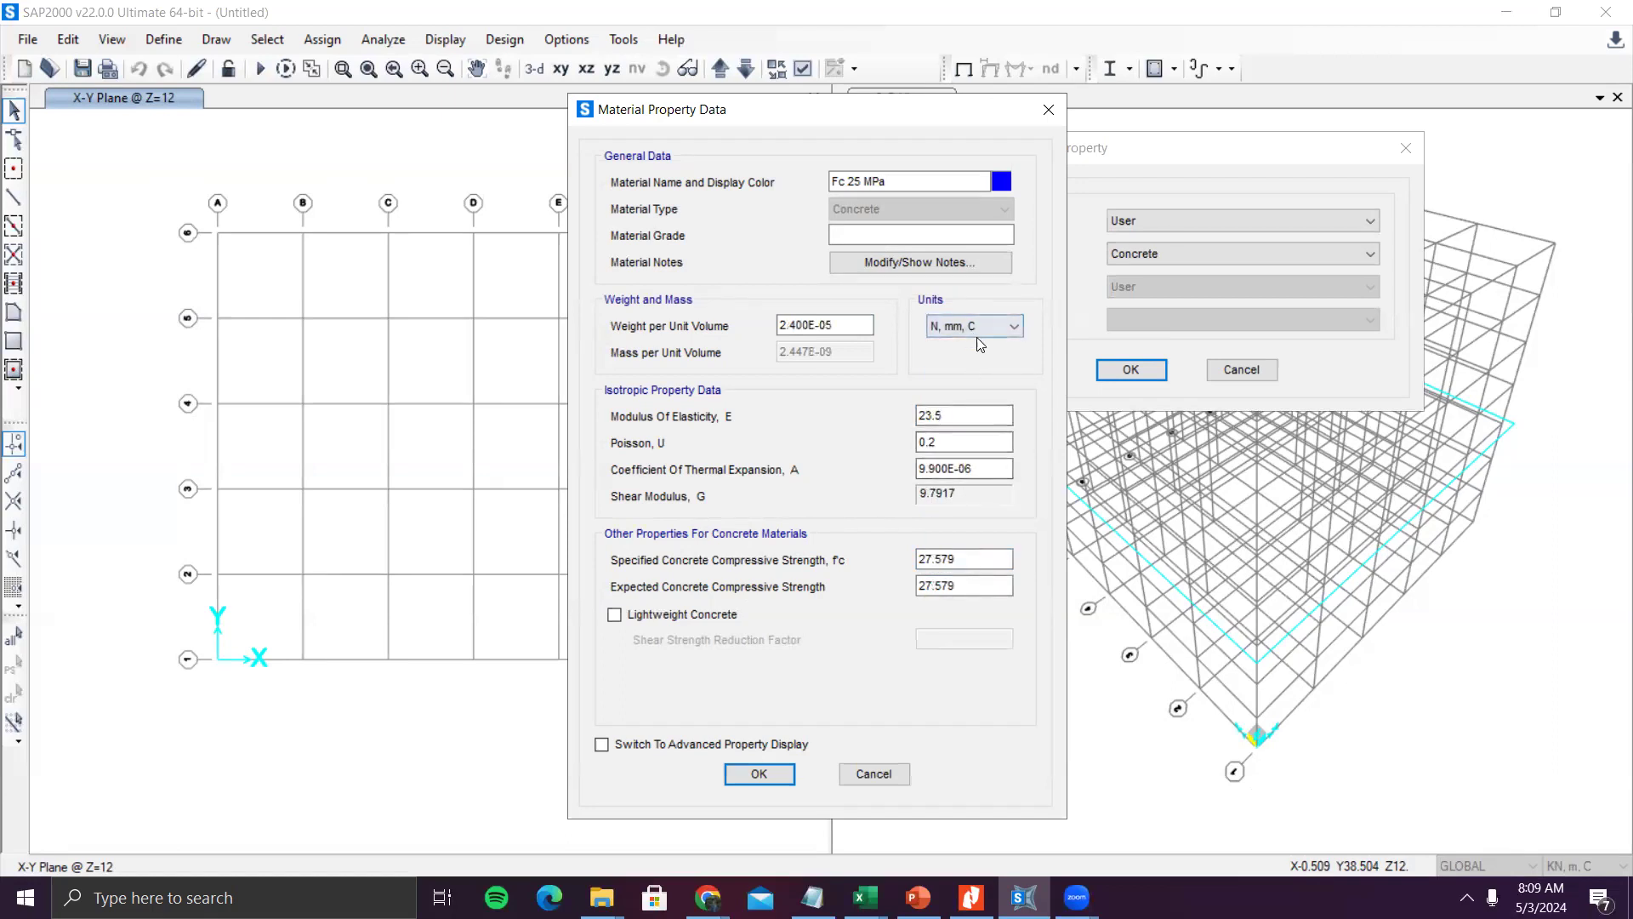
pyautogui.moveTo(958, 559); pyautogui.dragTo(838, 552)
pyautogui.write('25')
pyautogui.doubleClick(980, 583)
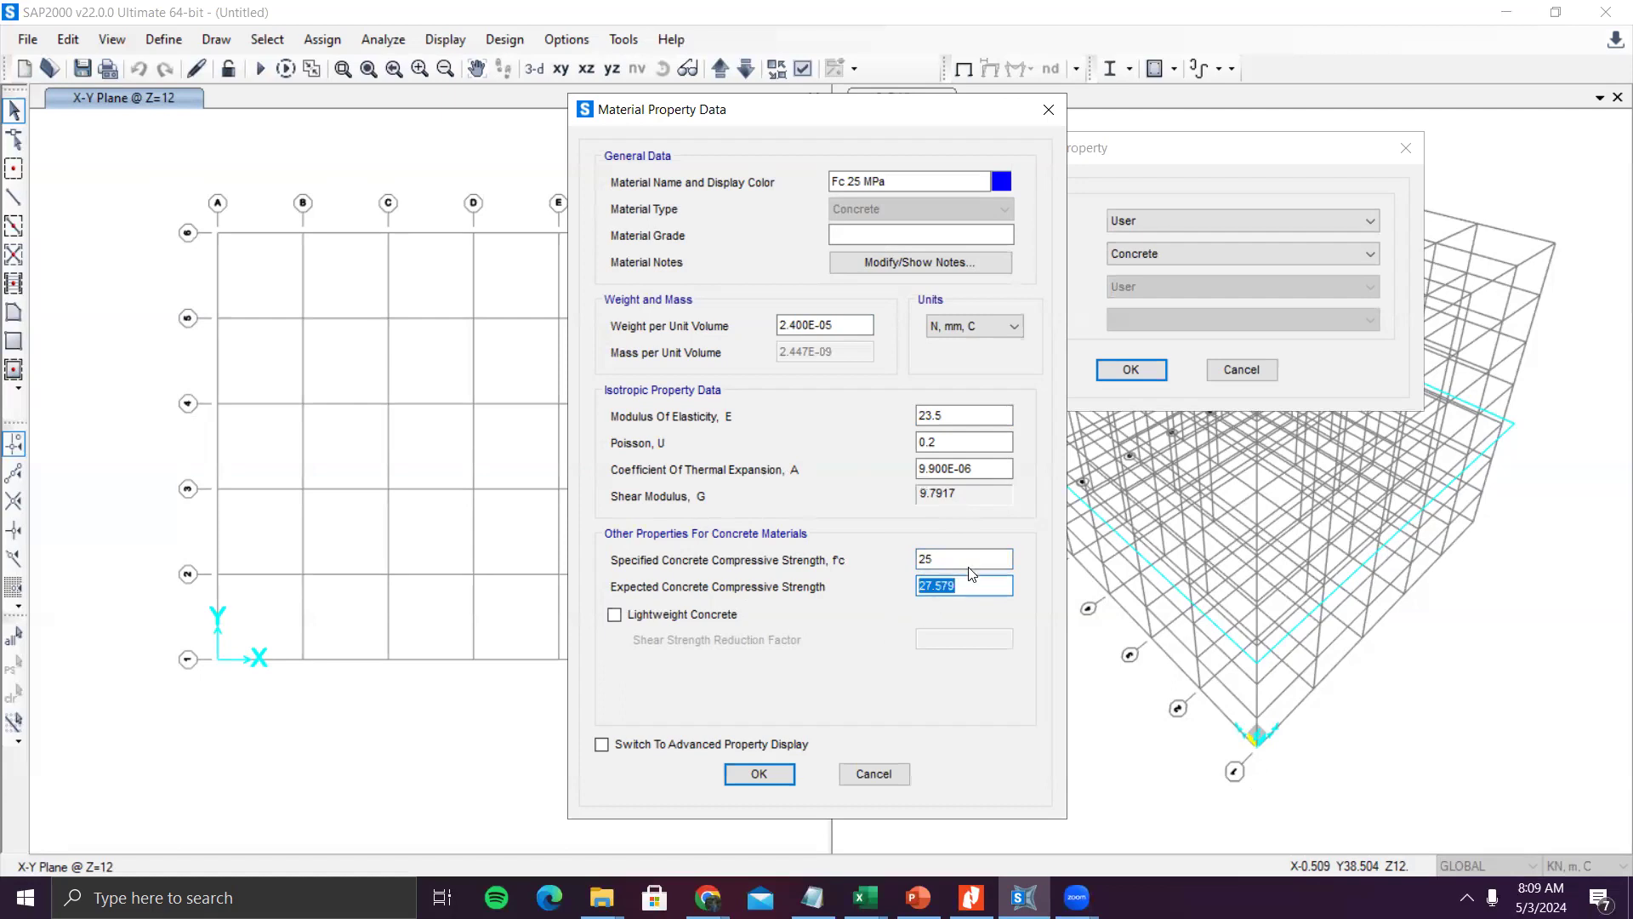
pyautogui.write('25')
# - Switch the material units back to KN, m, C, check the weight and modulus, and accept the Fc 25 MPa material
pyautogui.click(866, 325)
pyautogui.moveTo(842, 325); pyautogui.dragTo(708, 323)
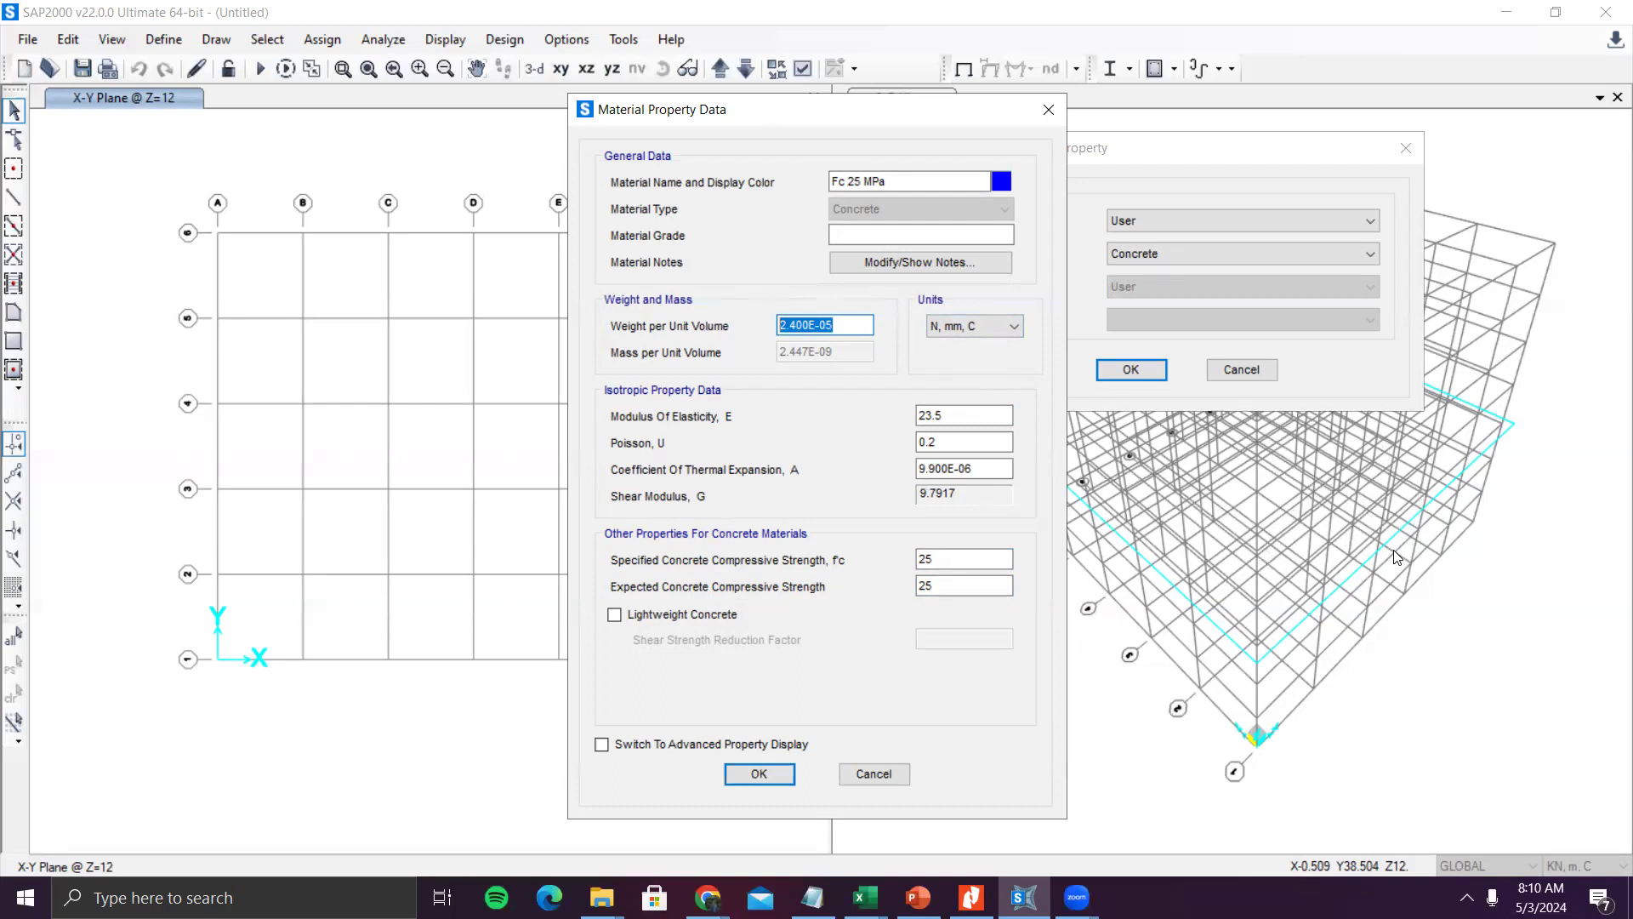
pyautogui.click(863, 320)
pyautogui.click(961, 326)
pyautogui.click(963, 329)
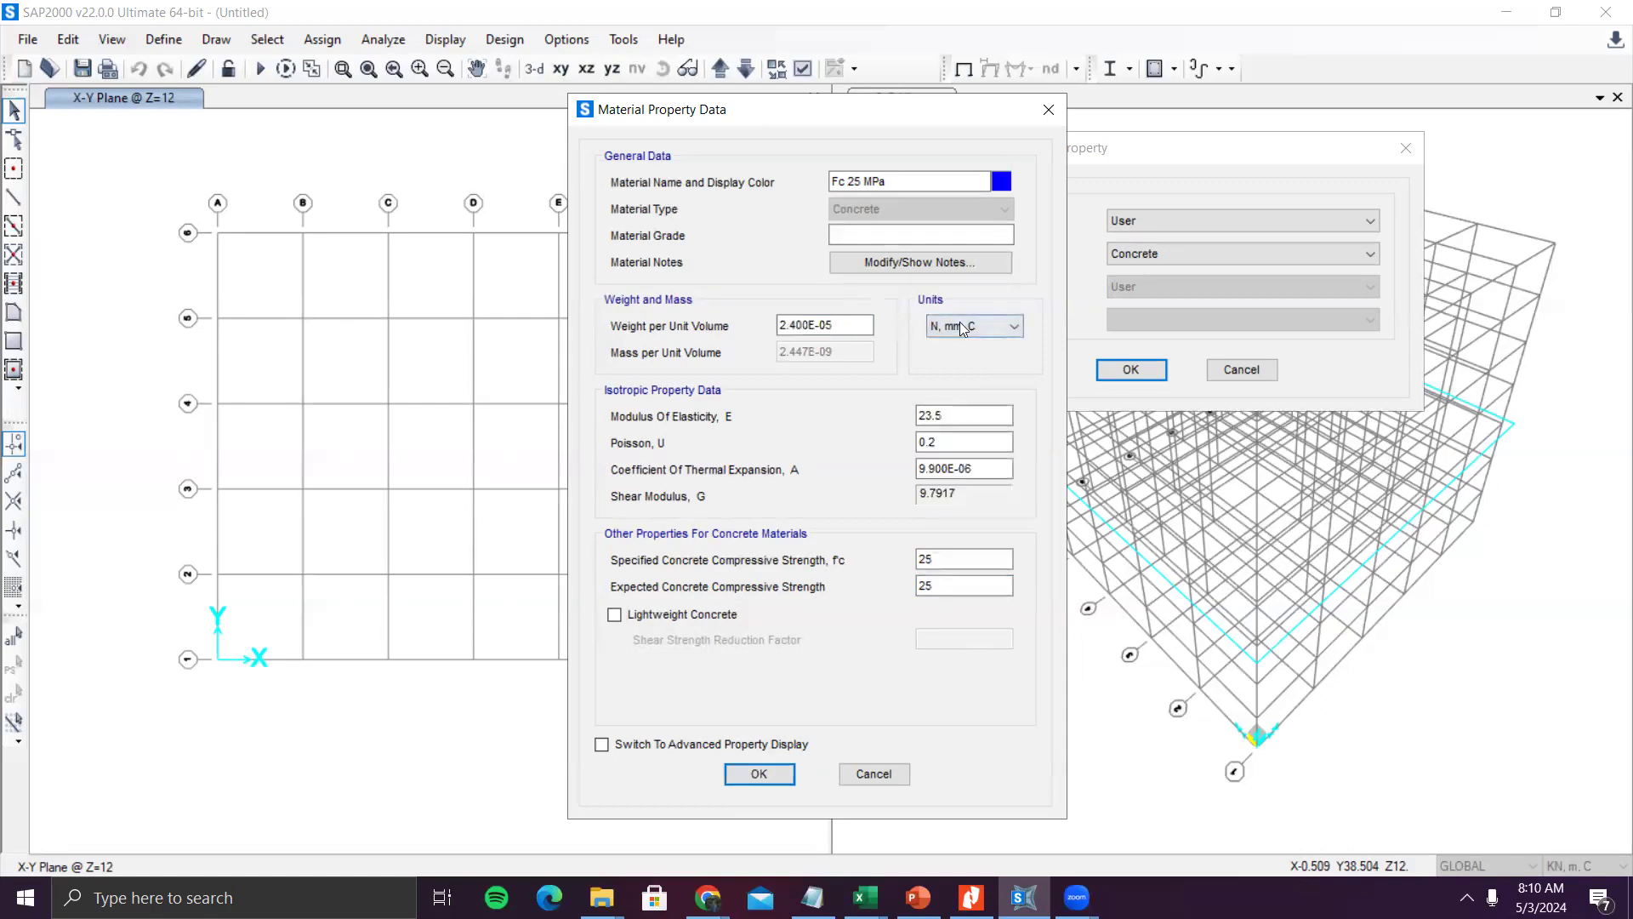
pyautogui.moveTo(850, 330); pyautogui.dragTo(739, 327)
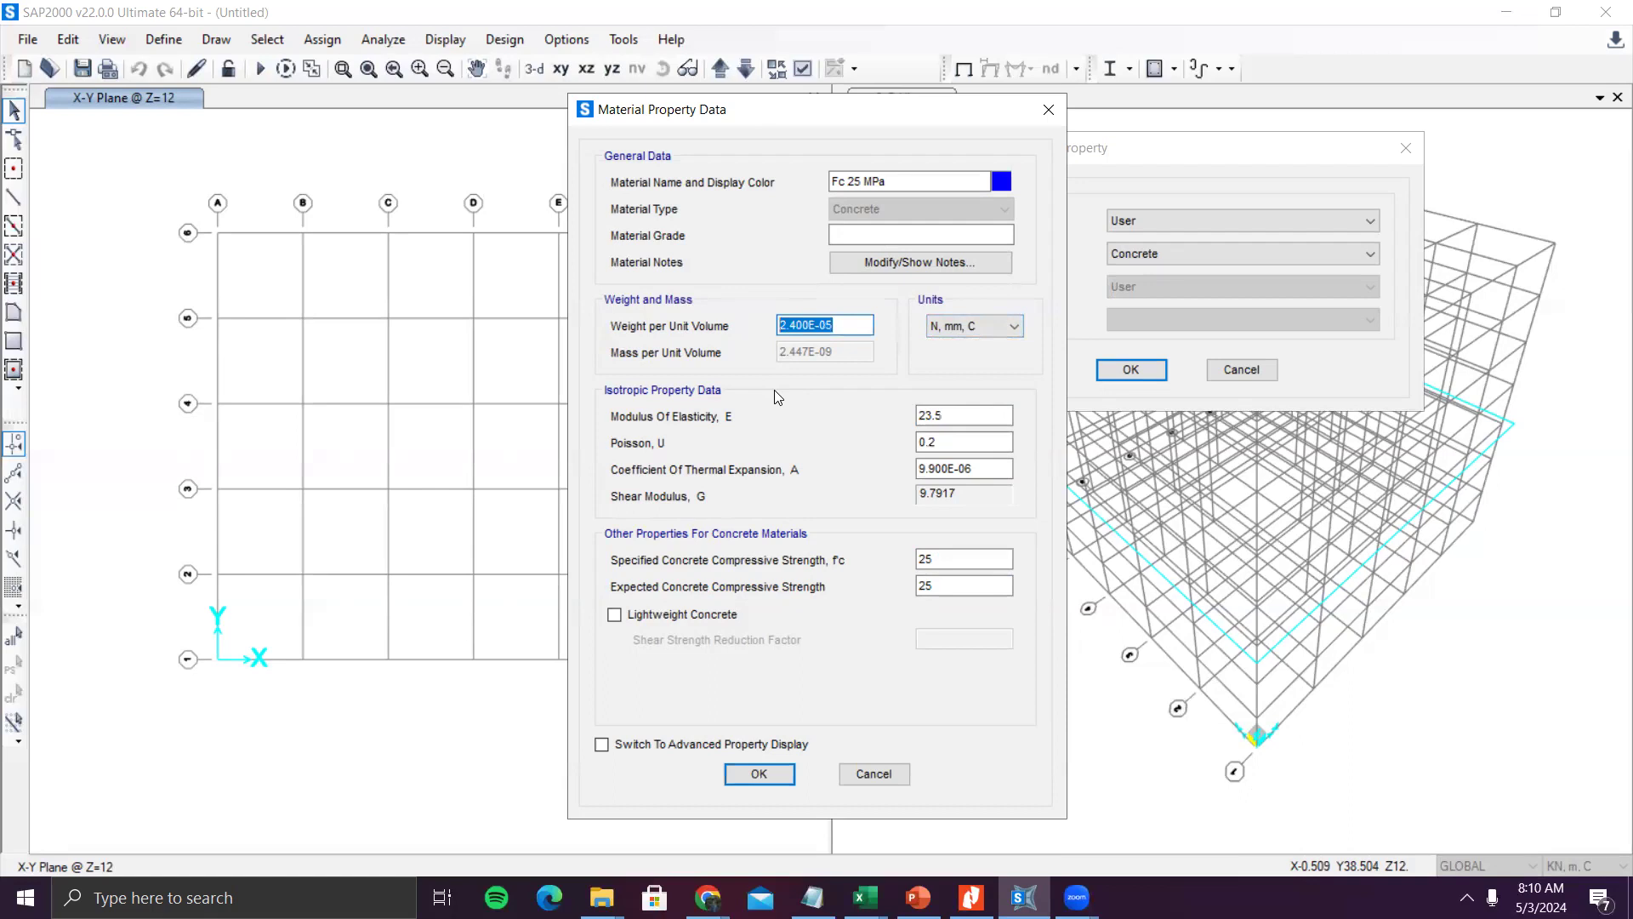
pyautogui.click(968, 330)
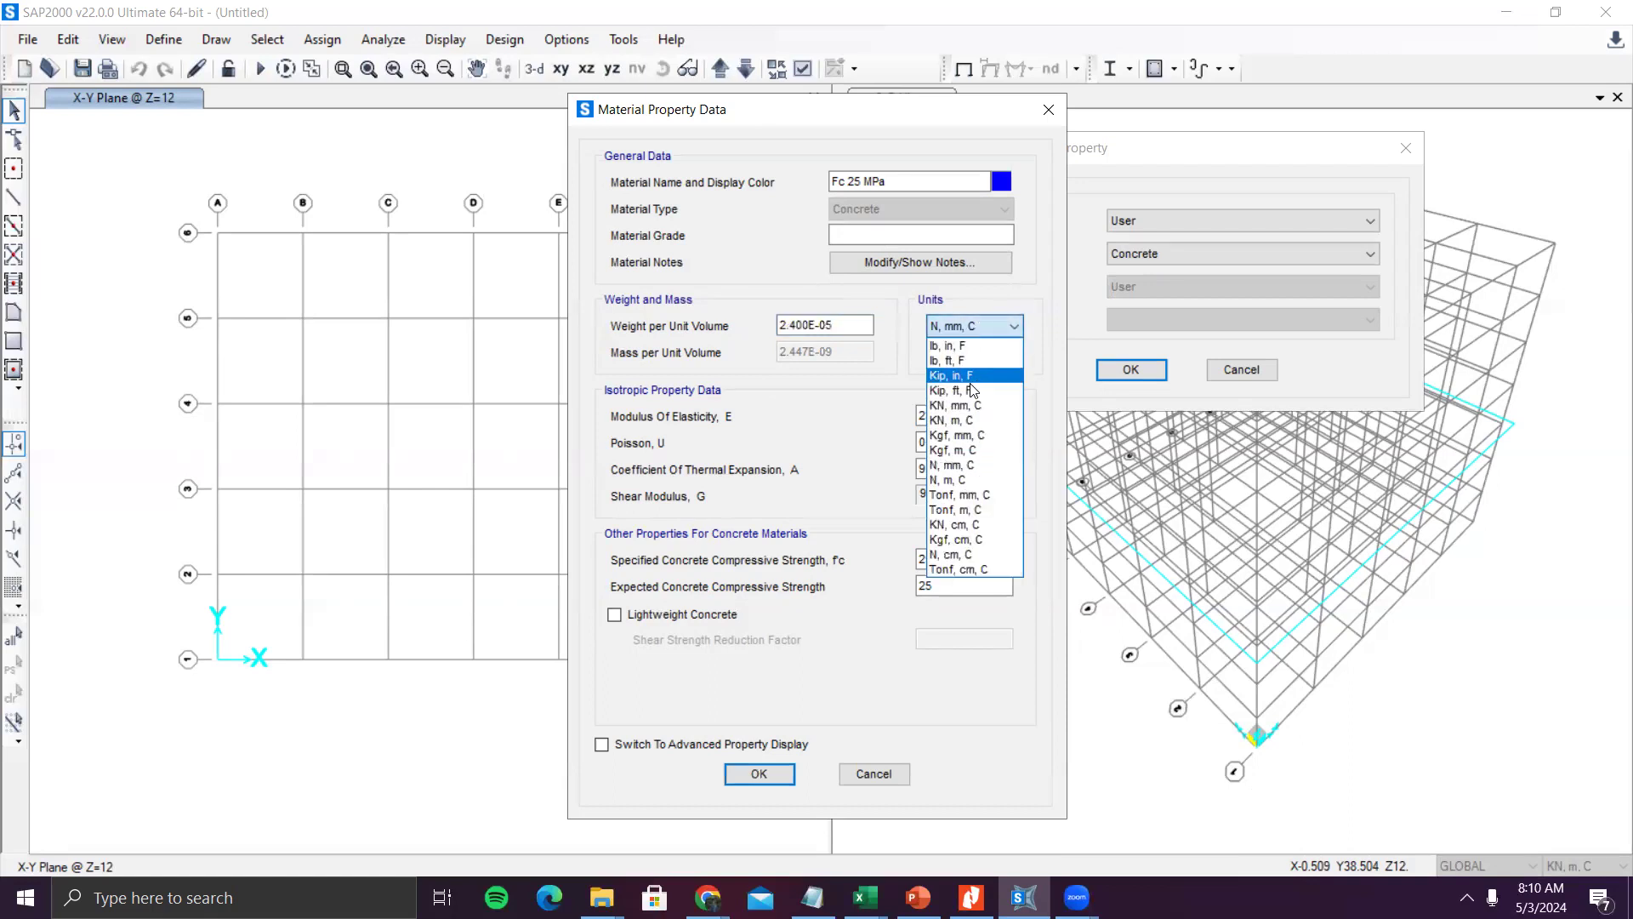
pyautogui.click(973, 418)
pyautogui.click(827, 331)
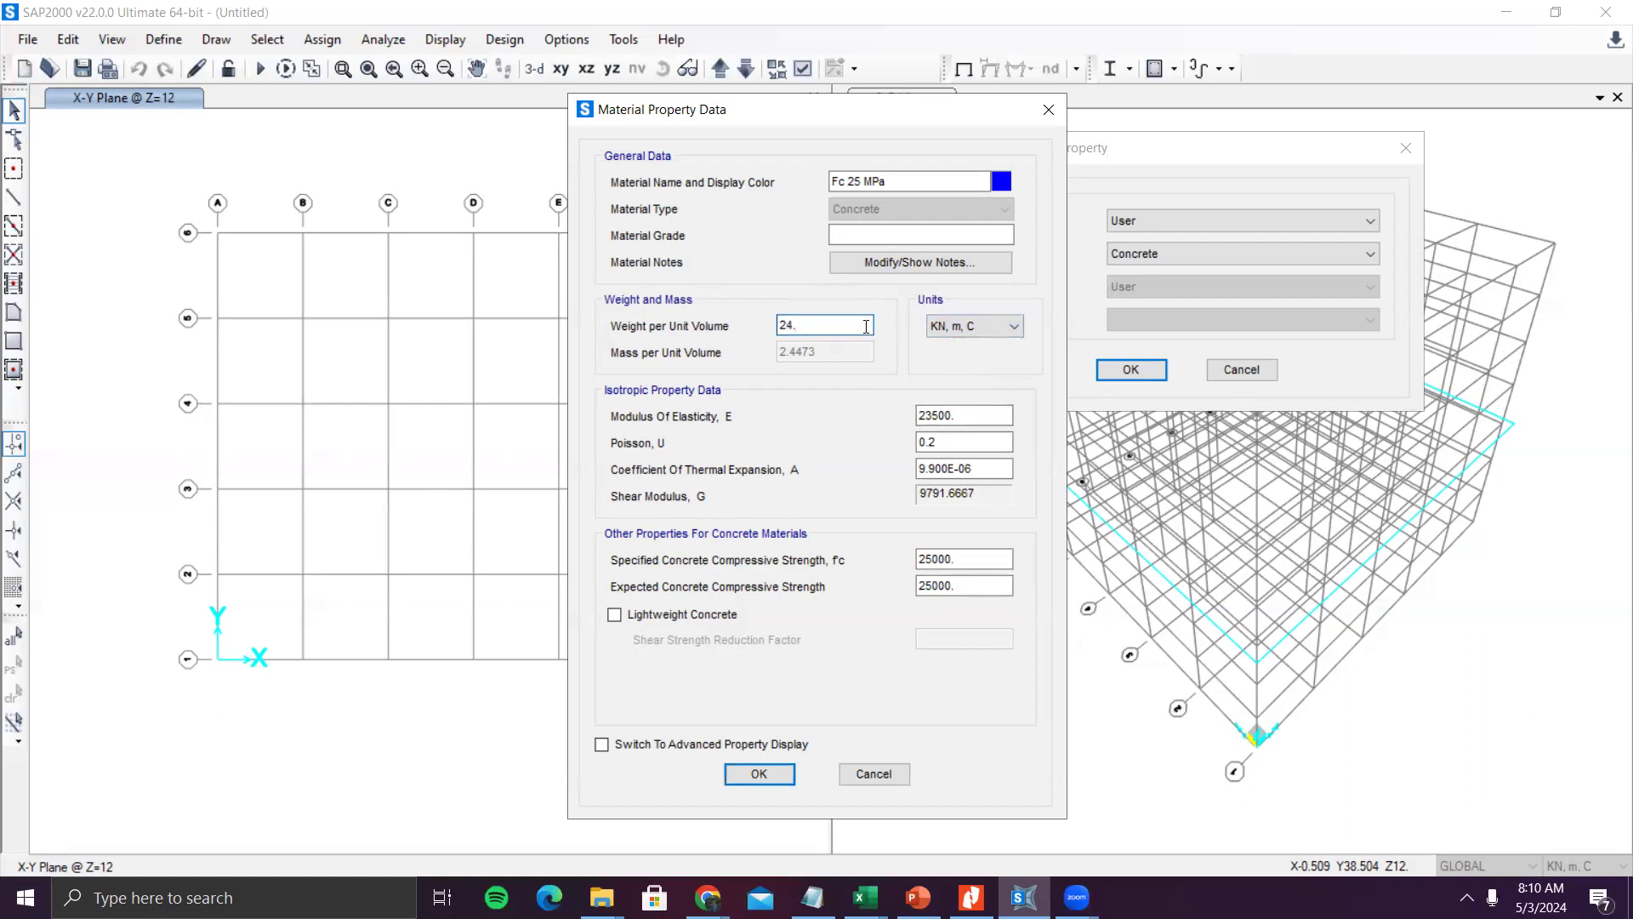
pyautogui.moveTo(957, 415); pyautogui.dragTo(905, 443)
pyautogui.click(778, 773)
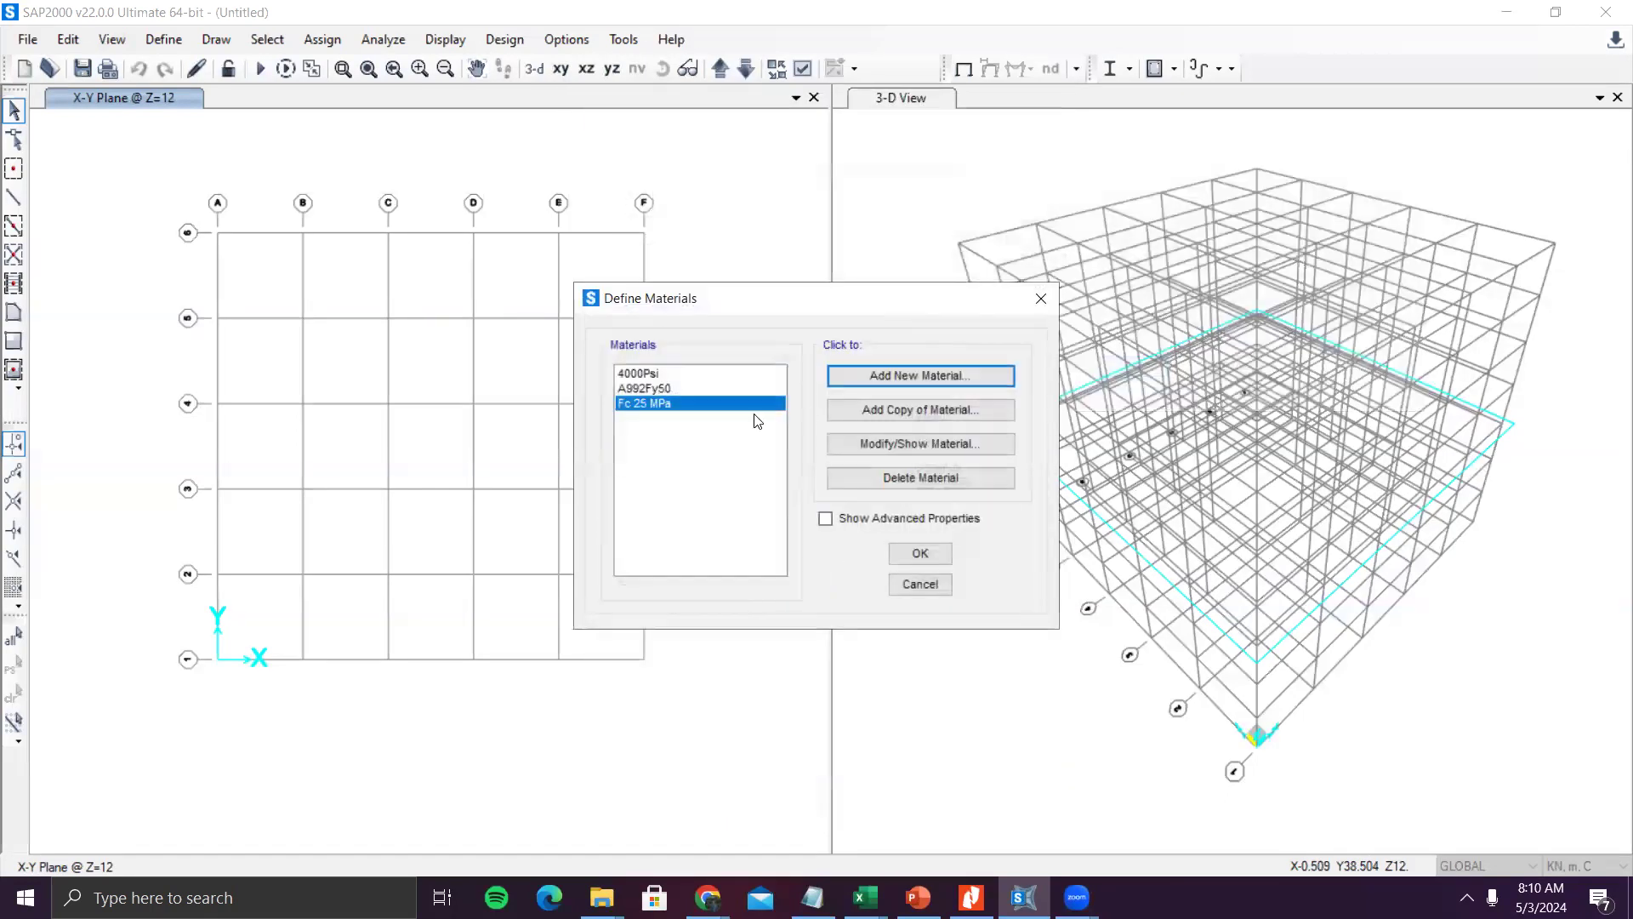
# - Add another new material with region User and material type Rebar
pyautogui.click(886, 376)
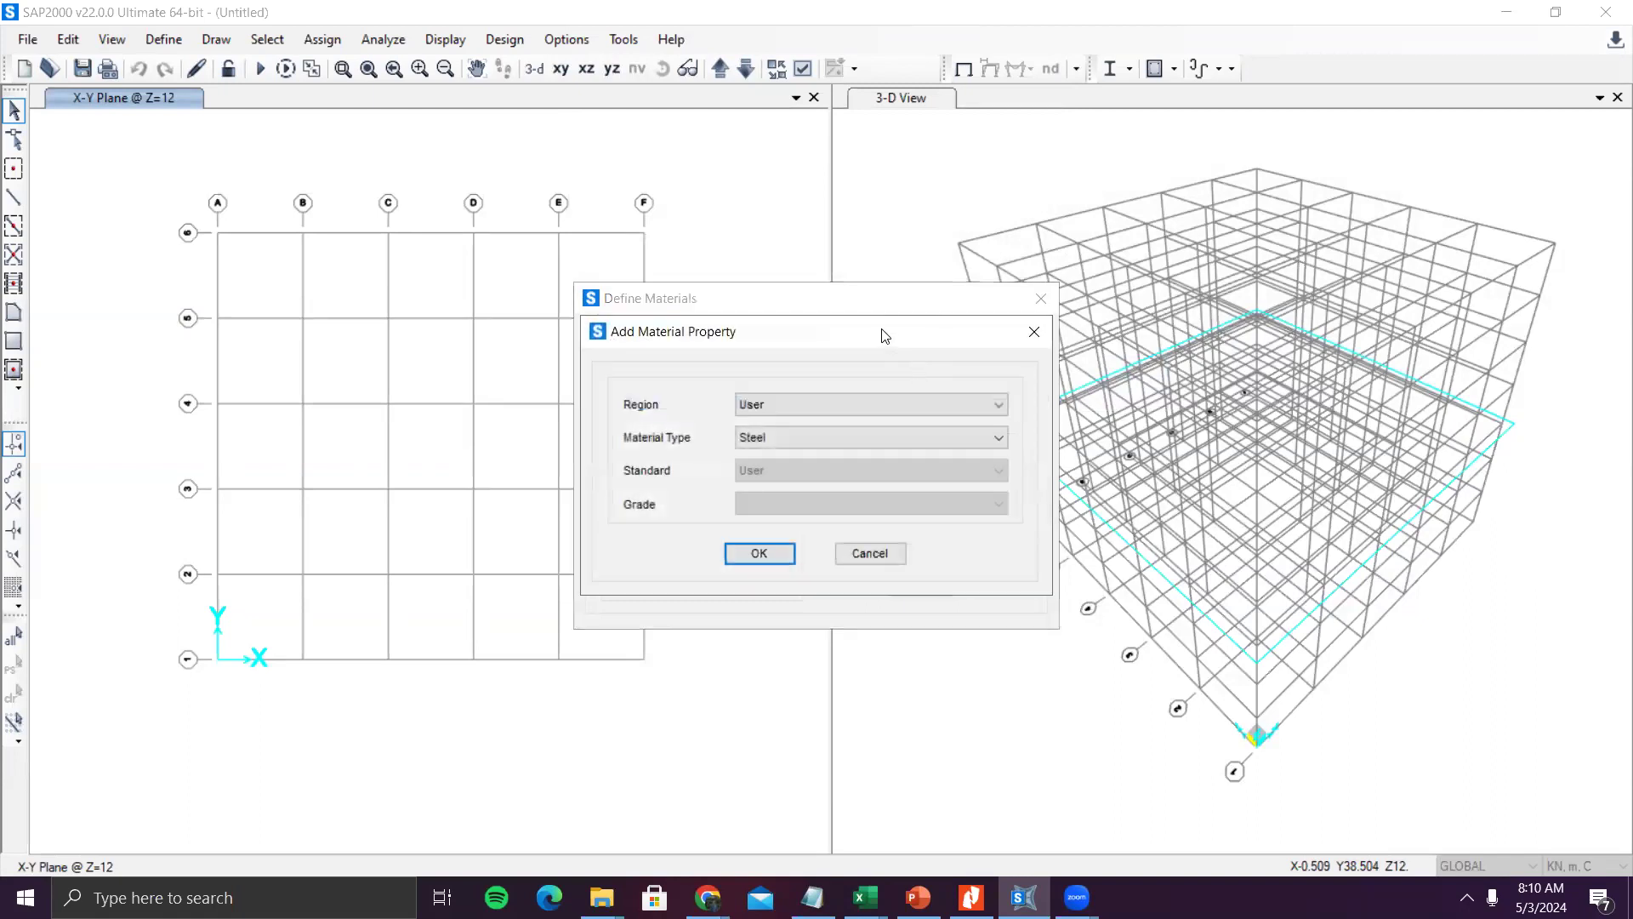
pyautogui.moveTo(897, 313); pyautogui.dragTo(1289, 159)
pyautogui.click(1208, 276)
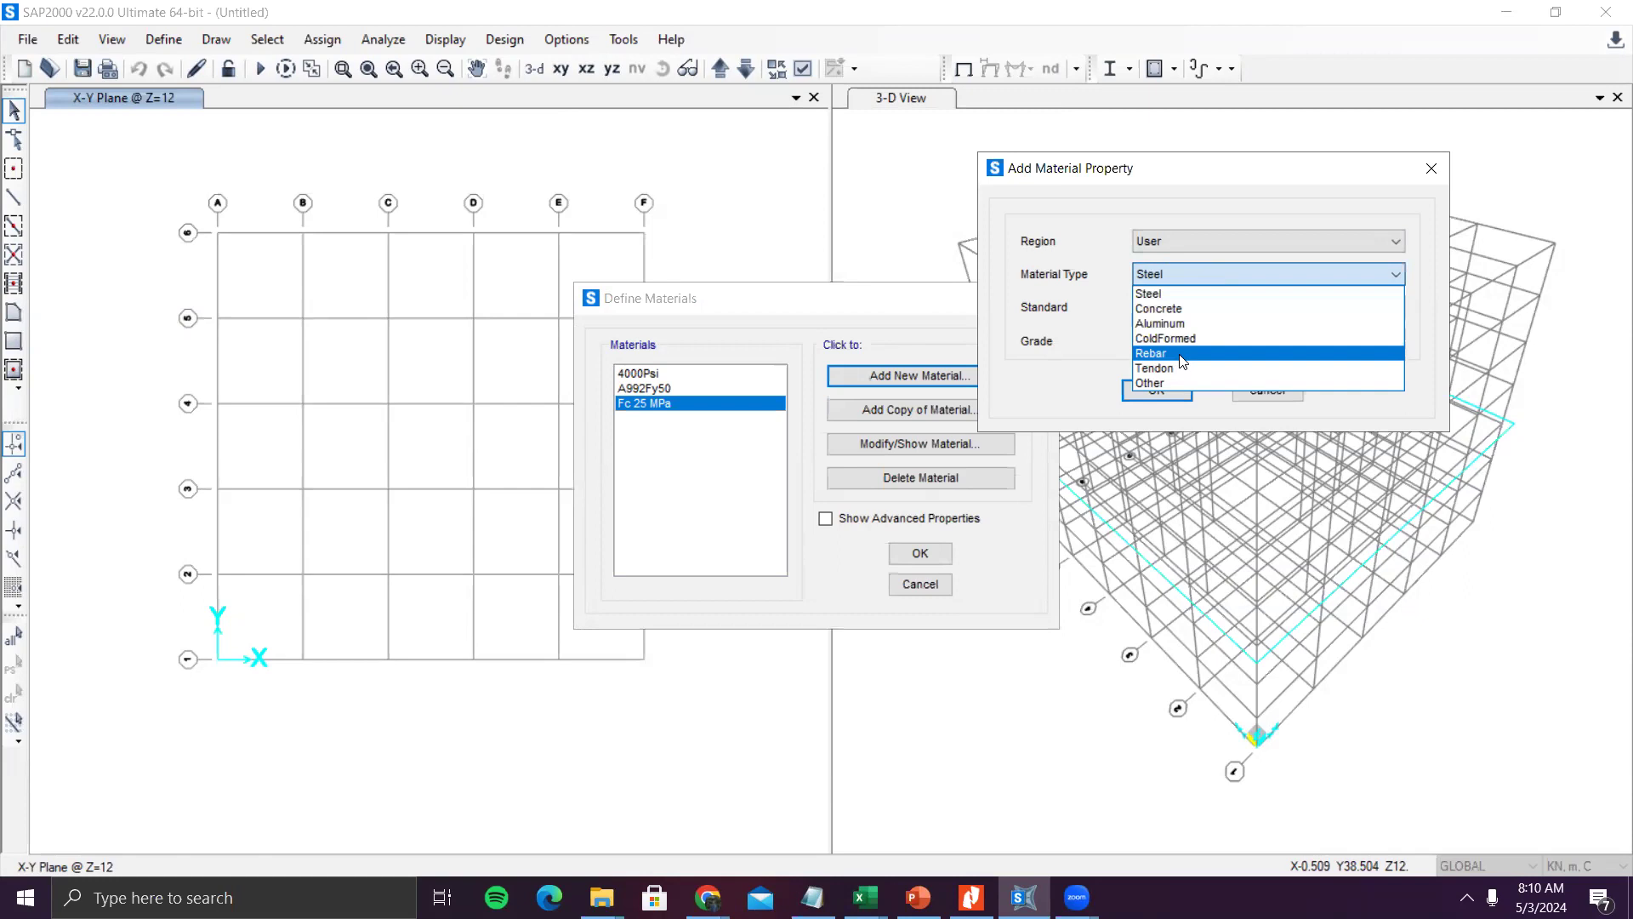
pyautogui.click(1183, 361)
pyautogui.click(1198, 274)
pyautogui.click(1180, 354)
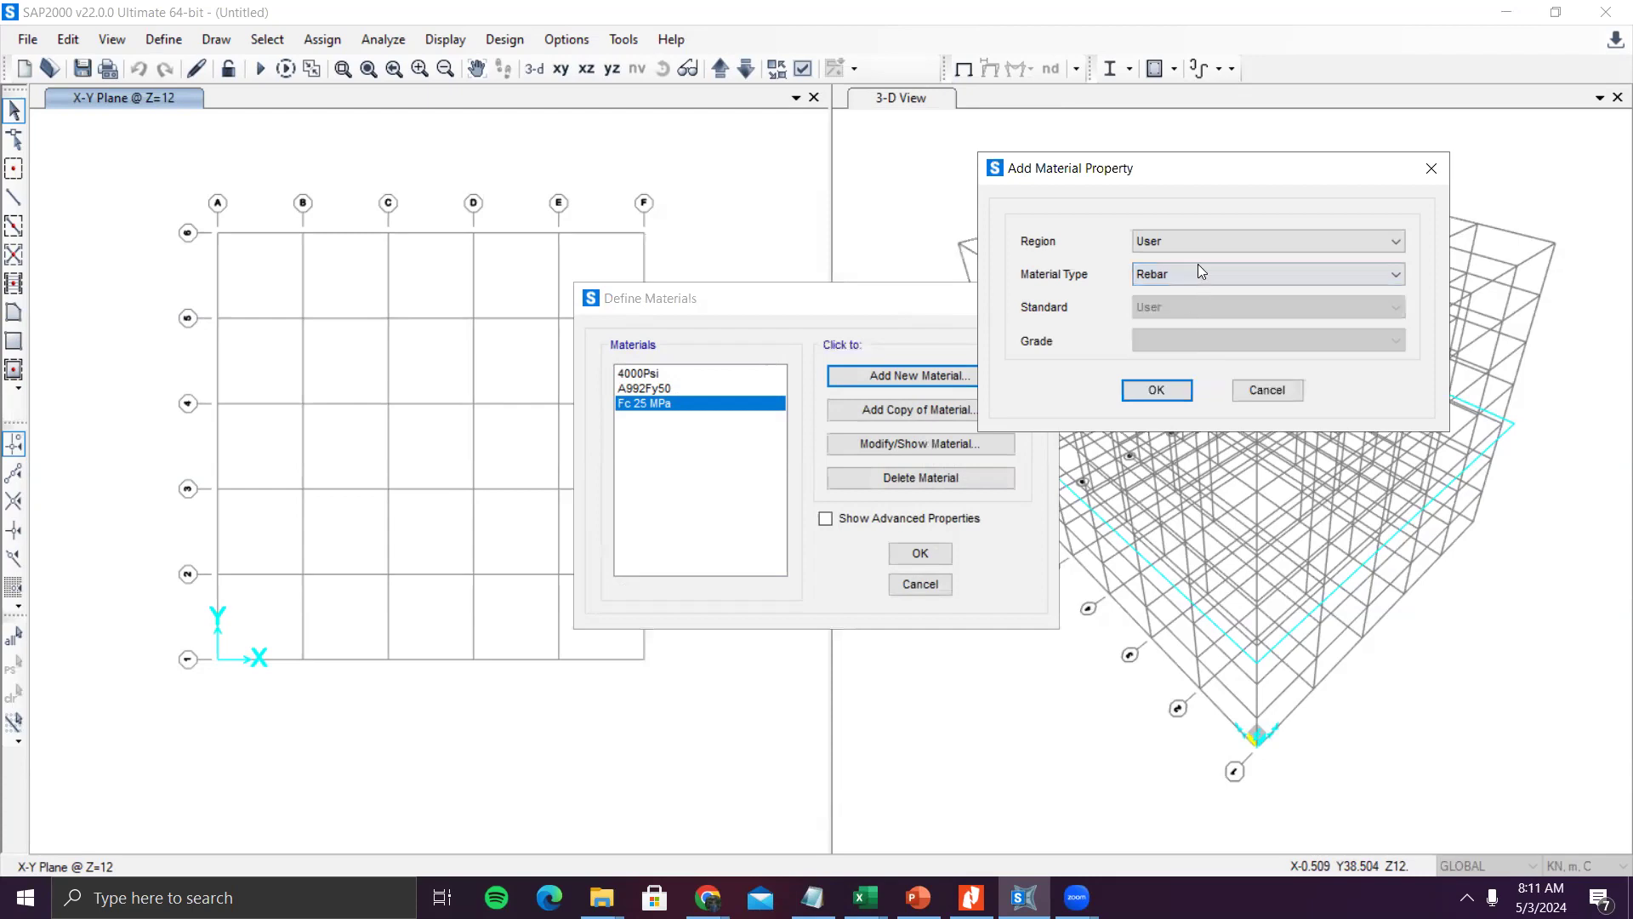
pyautogui.click(1167, 389)
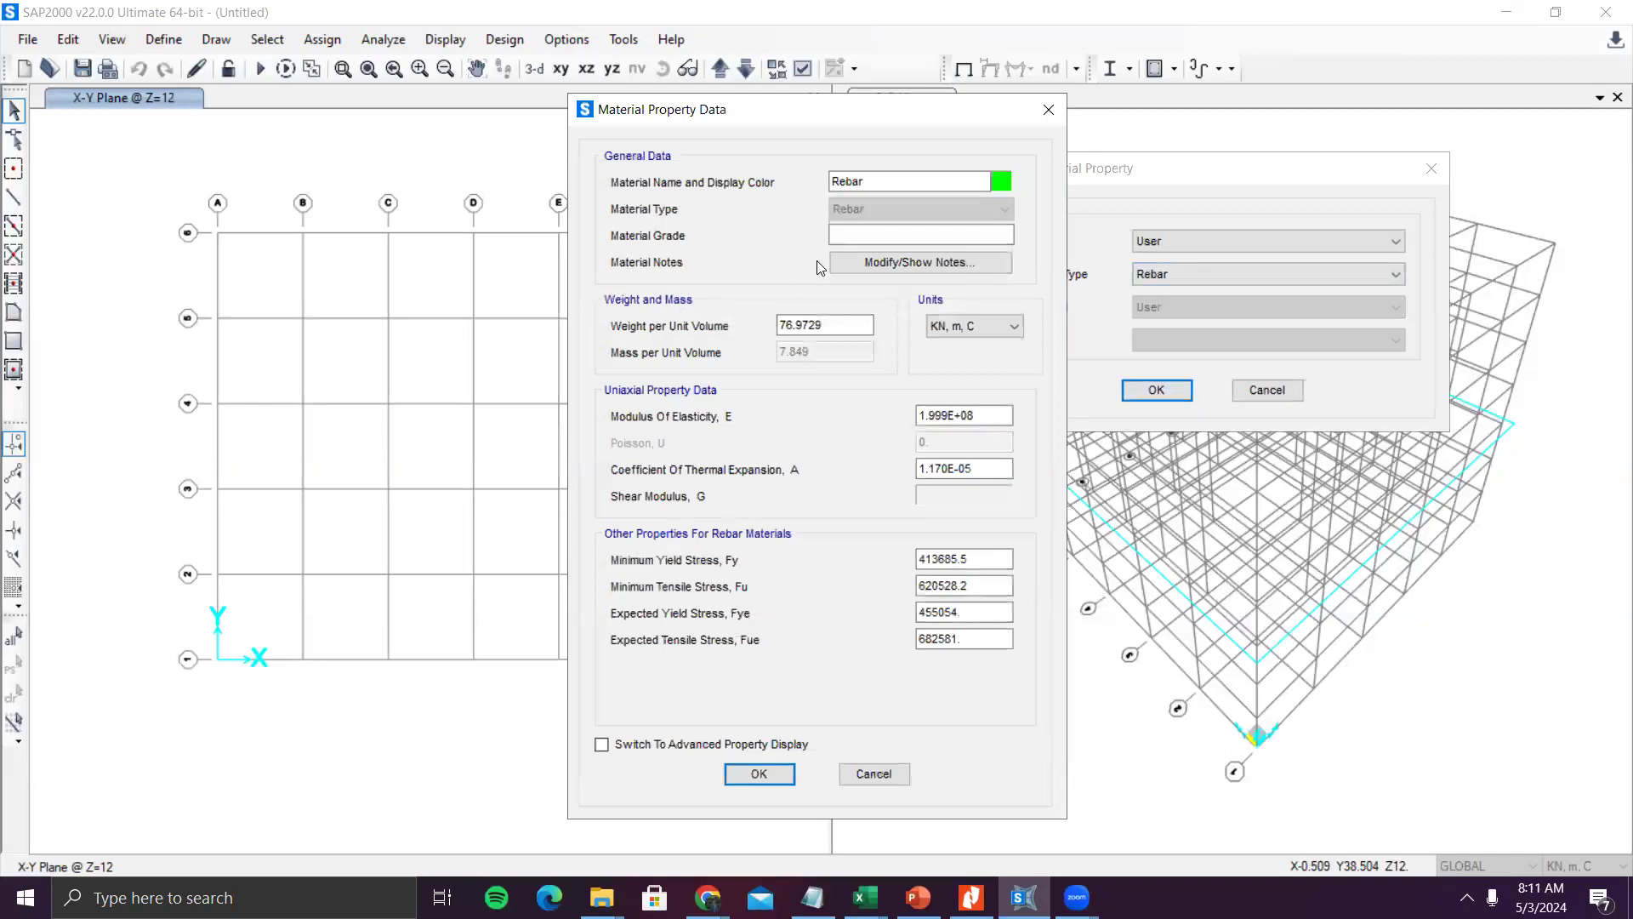
# - Switch to the assignment in Nitro Pro and remove the highlight from the 400 MPa shear reinforcement option
pyautogui.doubleClick(885, 183)
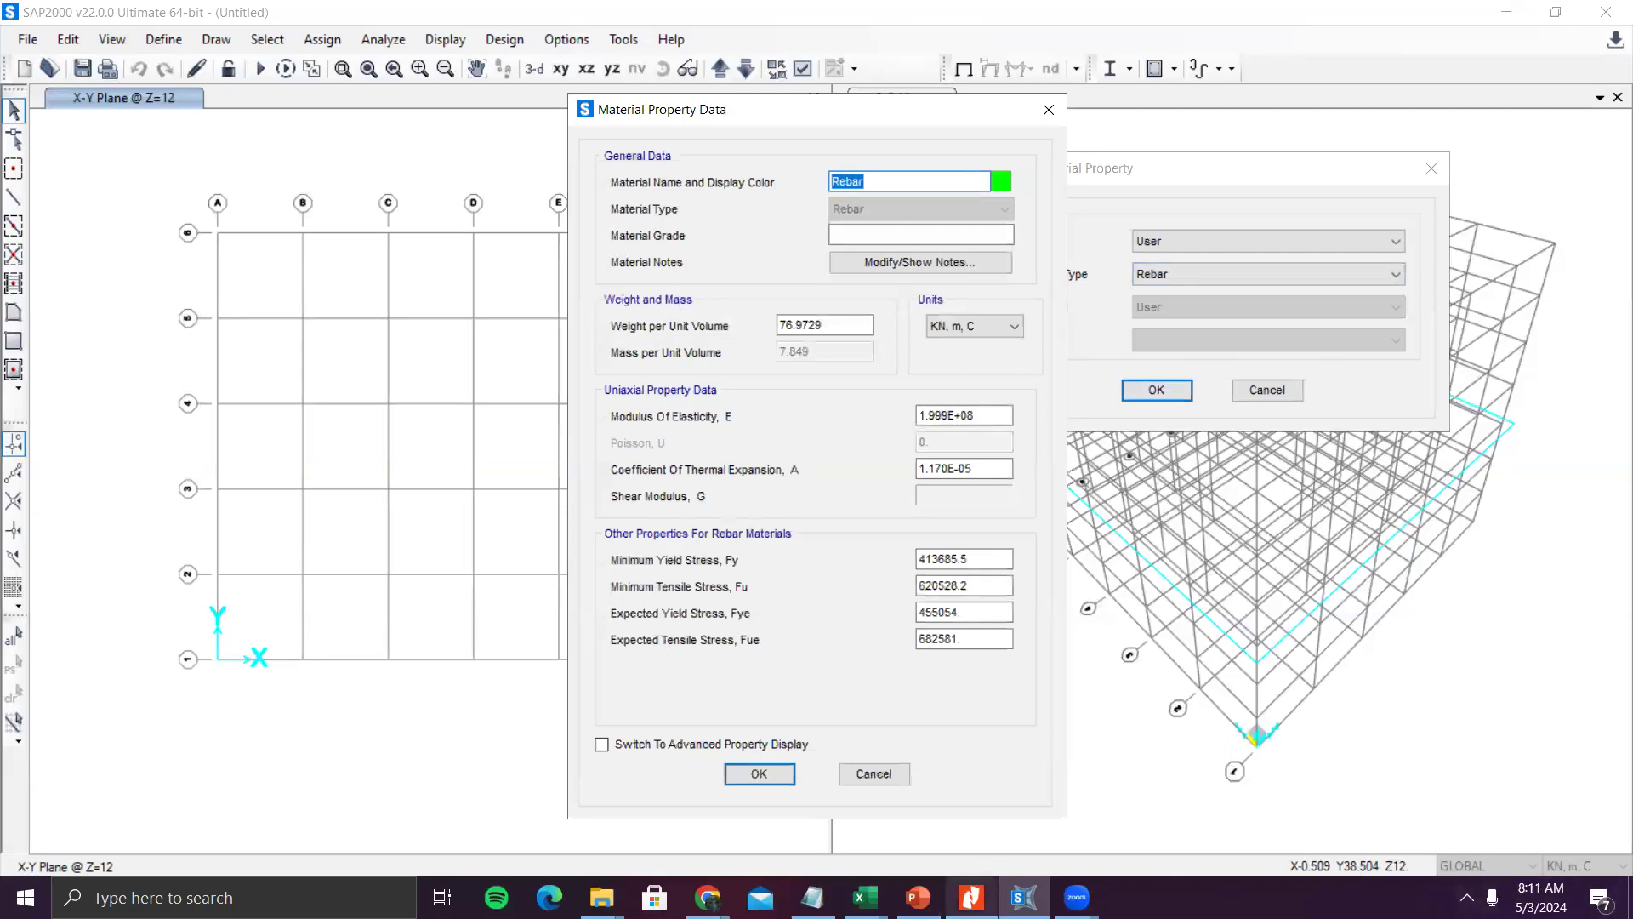
pyautogui.click(971, 896)
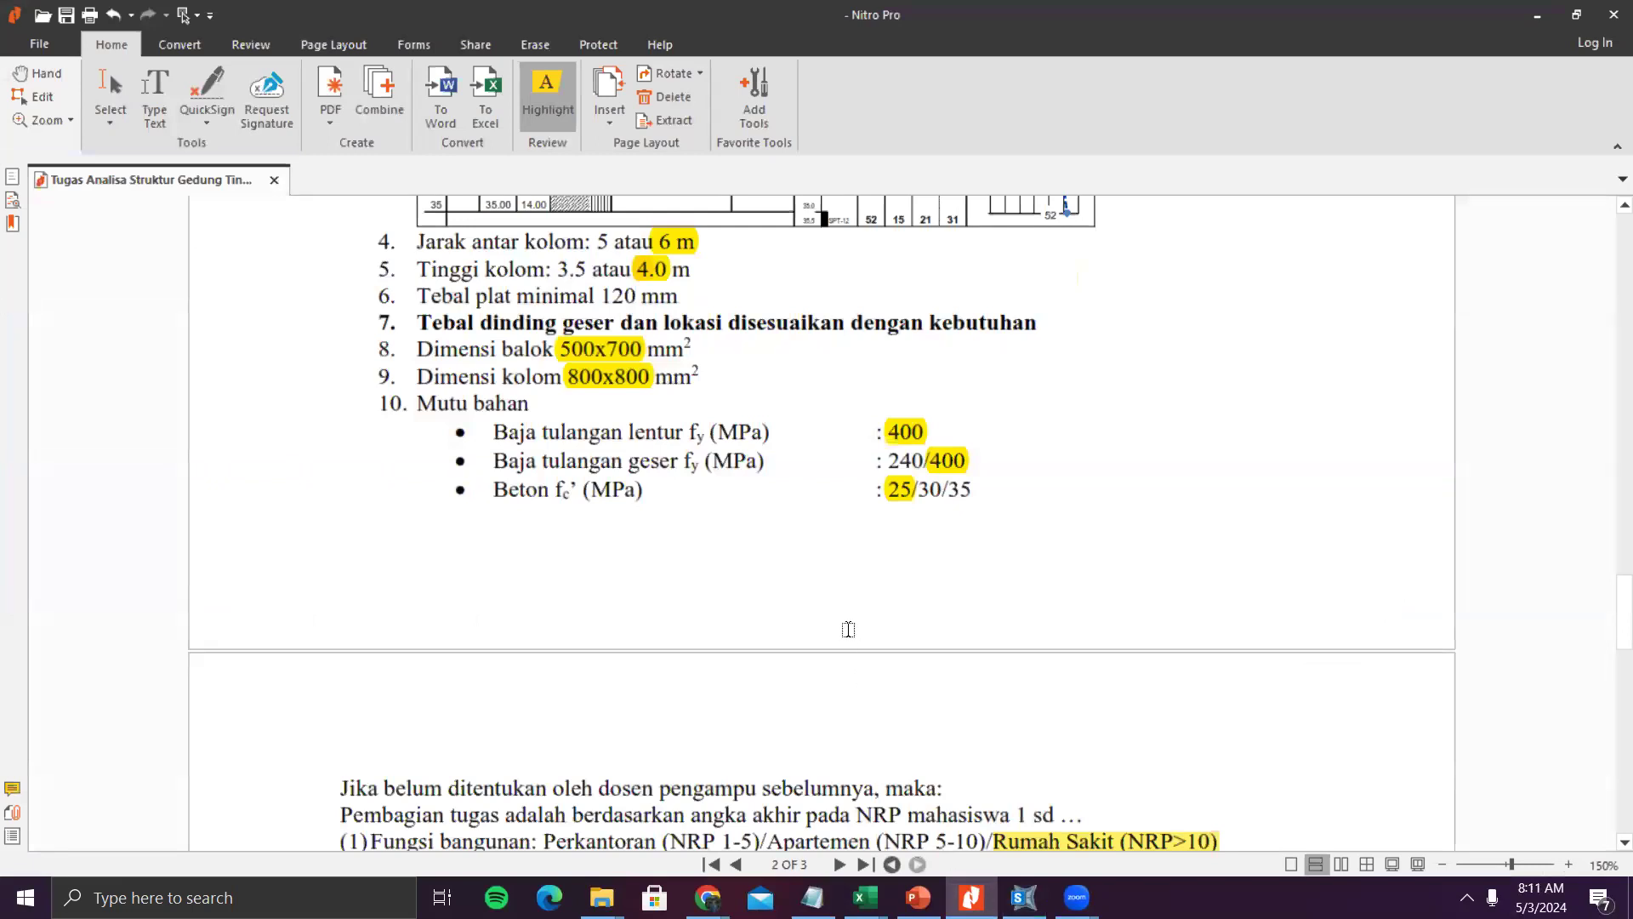
pyautogui.scroll(-2, 855, 617)
pyautogui.scroll(2, 860, 608)
pyautogui.click(111, 94)
pyautogui.click(946, 464)
pyautogui.press('Delete')
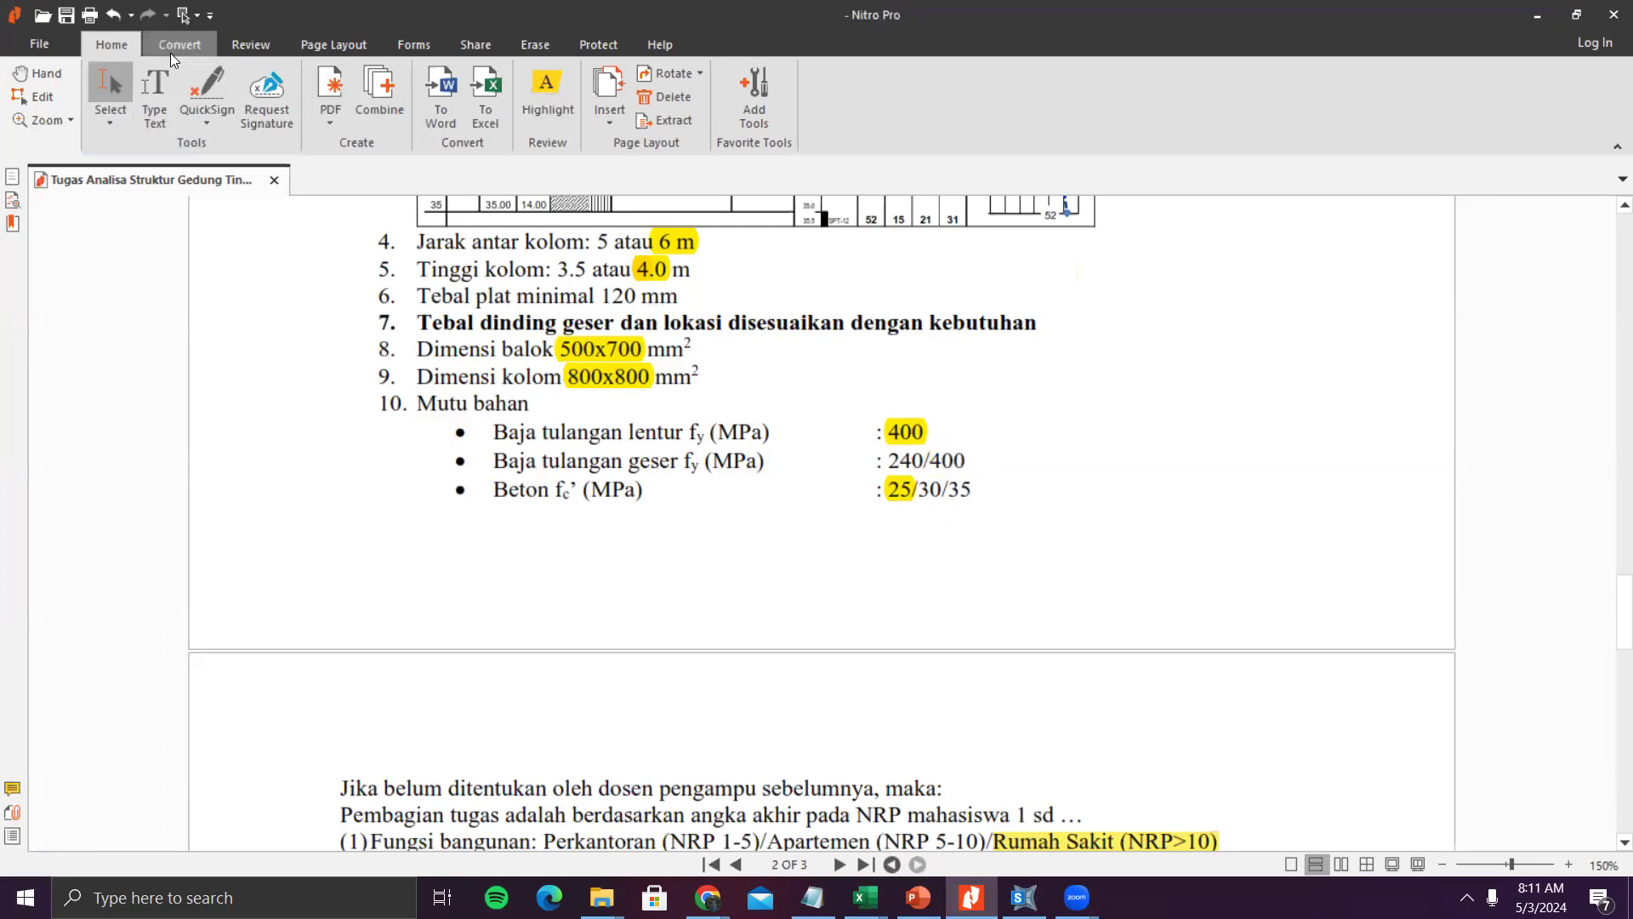
# - Highlight 240 as the shear reinforcement fy in the assignment, and return to the rebar material's name in SAP2000
pyautogui.click(547, 94)
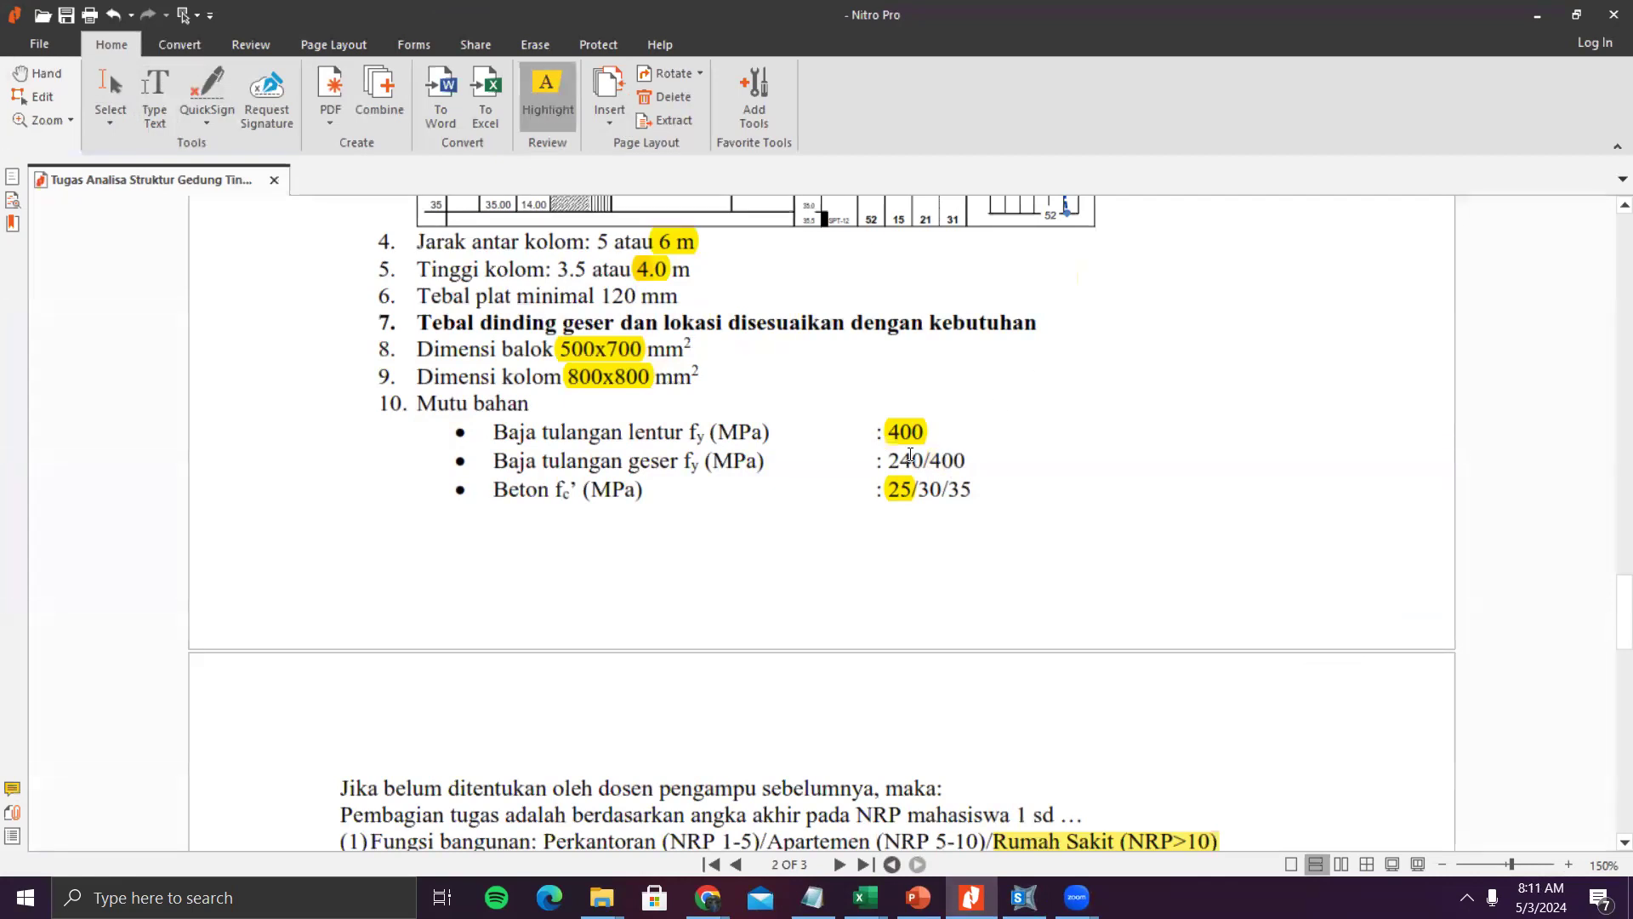
pyautogui.moveTo(887, 460); pyautogui.dragTo(927, 460)
pyautogui.click(97, 98)
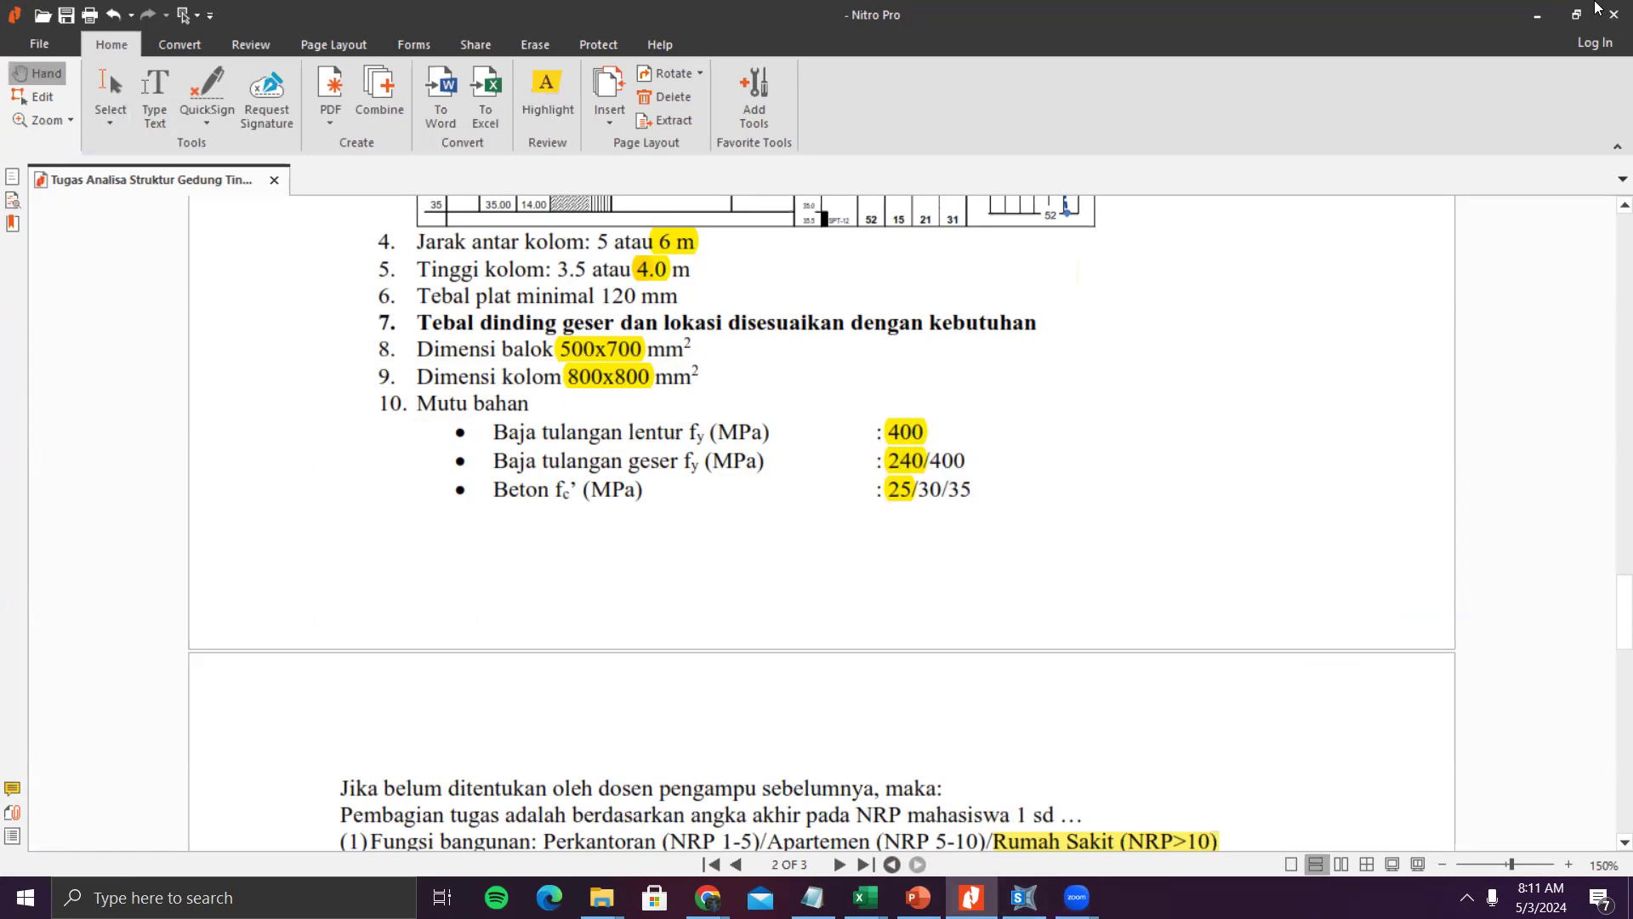
pyautogui.click(1537, 15)
pyautogui.click(922, 184)
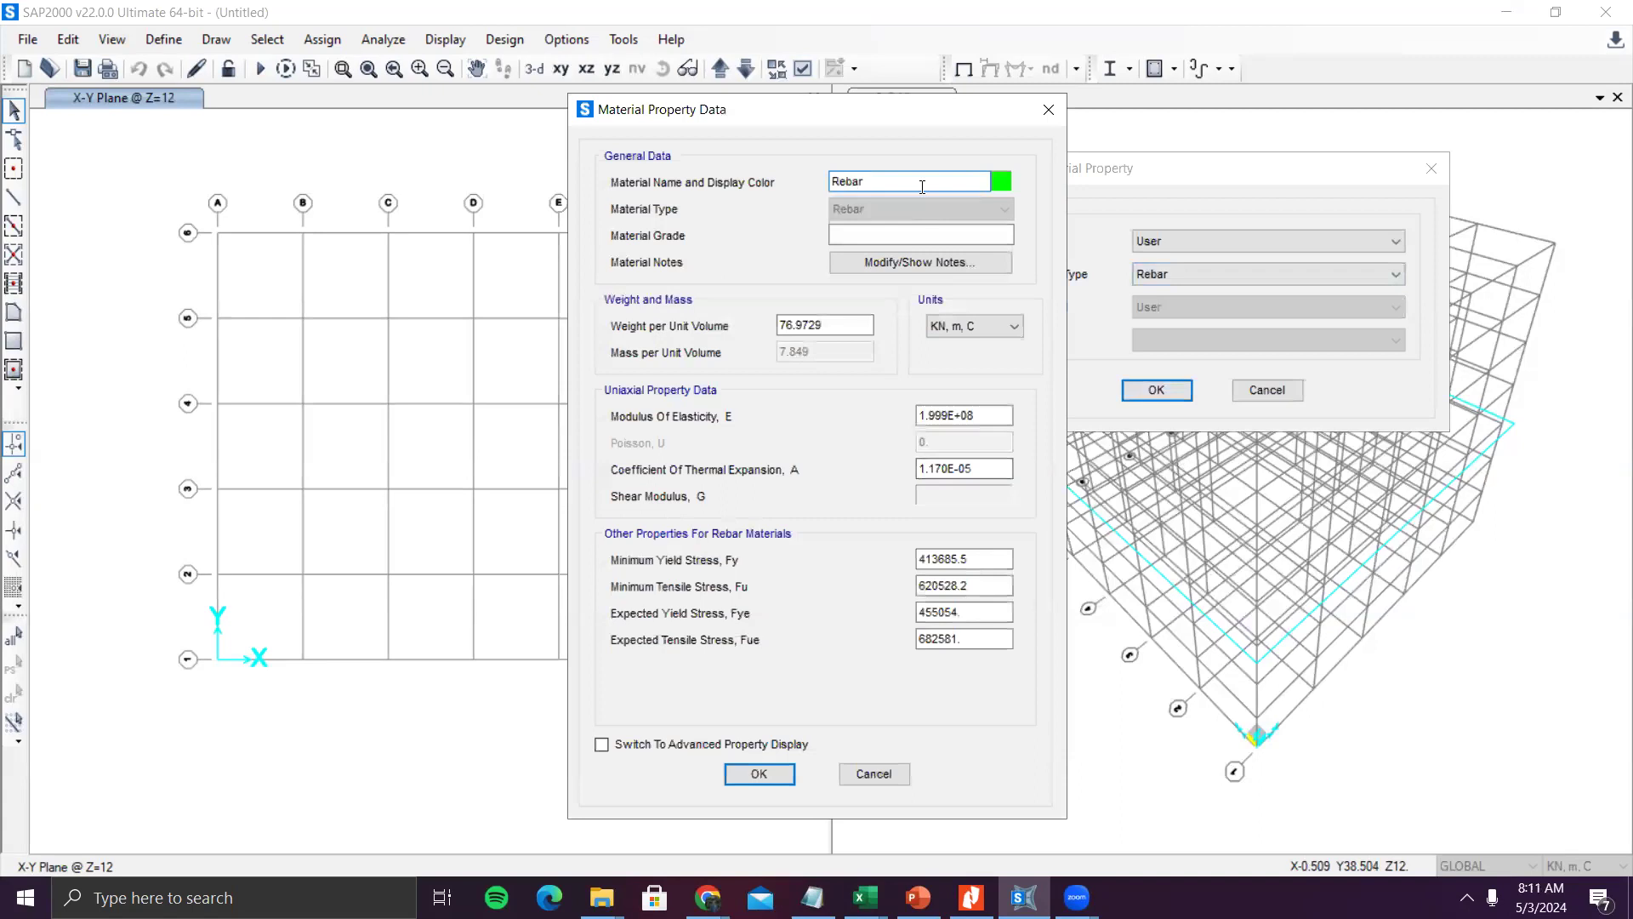
# - Name the rebar material Rebar 400 and set its weight per unit volume to 78.5 in KN, m, C
pyautogui.press('BackSpace')
pyautogui.press('BackSpace')
pyautogui.press('BackSpace')
pyautogui.press('BackSpace')
pyautogui.write('Rebar 400')
pyautogui.click(983, 330)
pyautogui.click(983, 328)
pyautogui.moveTo(823, 322); pyautogui.dragTo(663, 478)
pyautogui.write('78.4')
pyautogui.press('BackSpace')
pyautogui.write('5')
# - Switch the material units to N, mm, C and set the modulus of elasticity to 200000
pyautogui.click(982, 329)
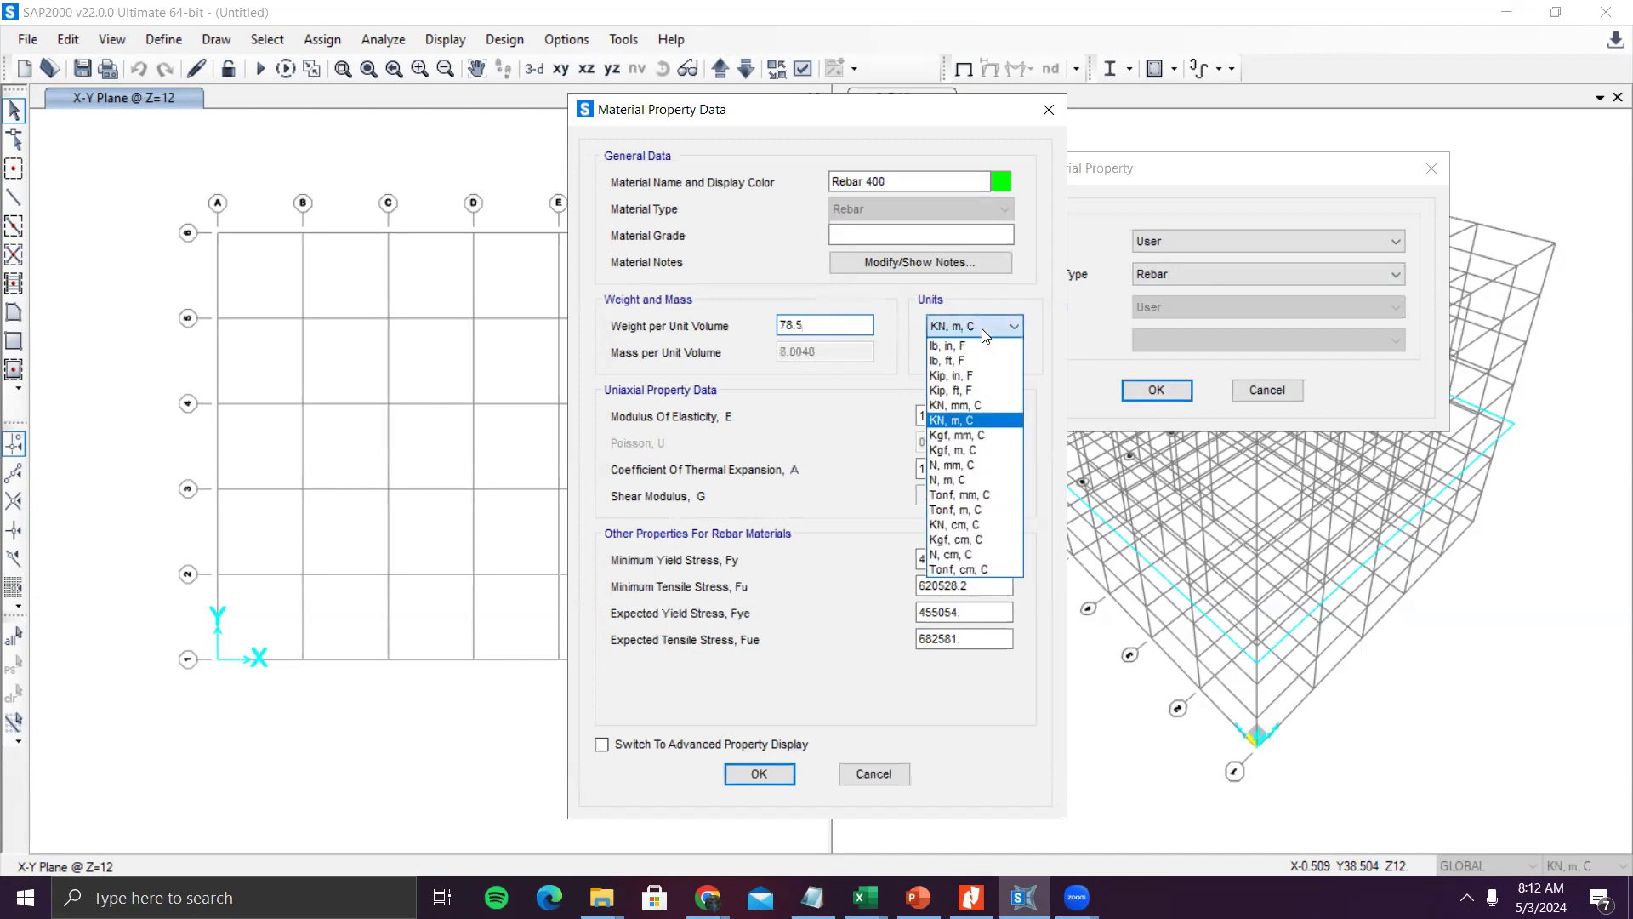
pyautogui.click(960, 465)
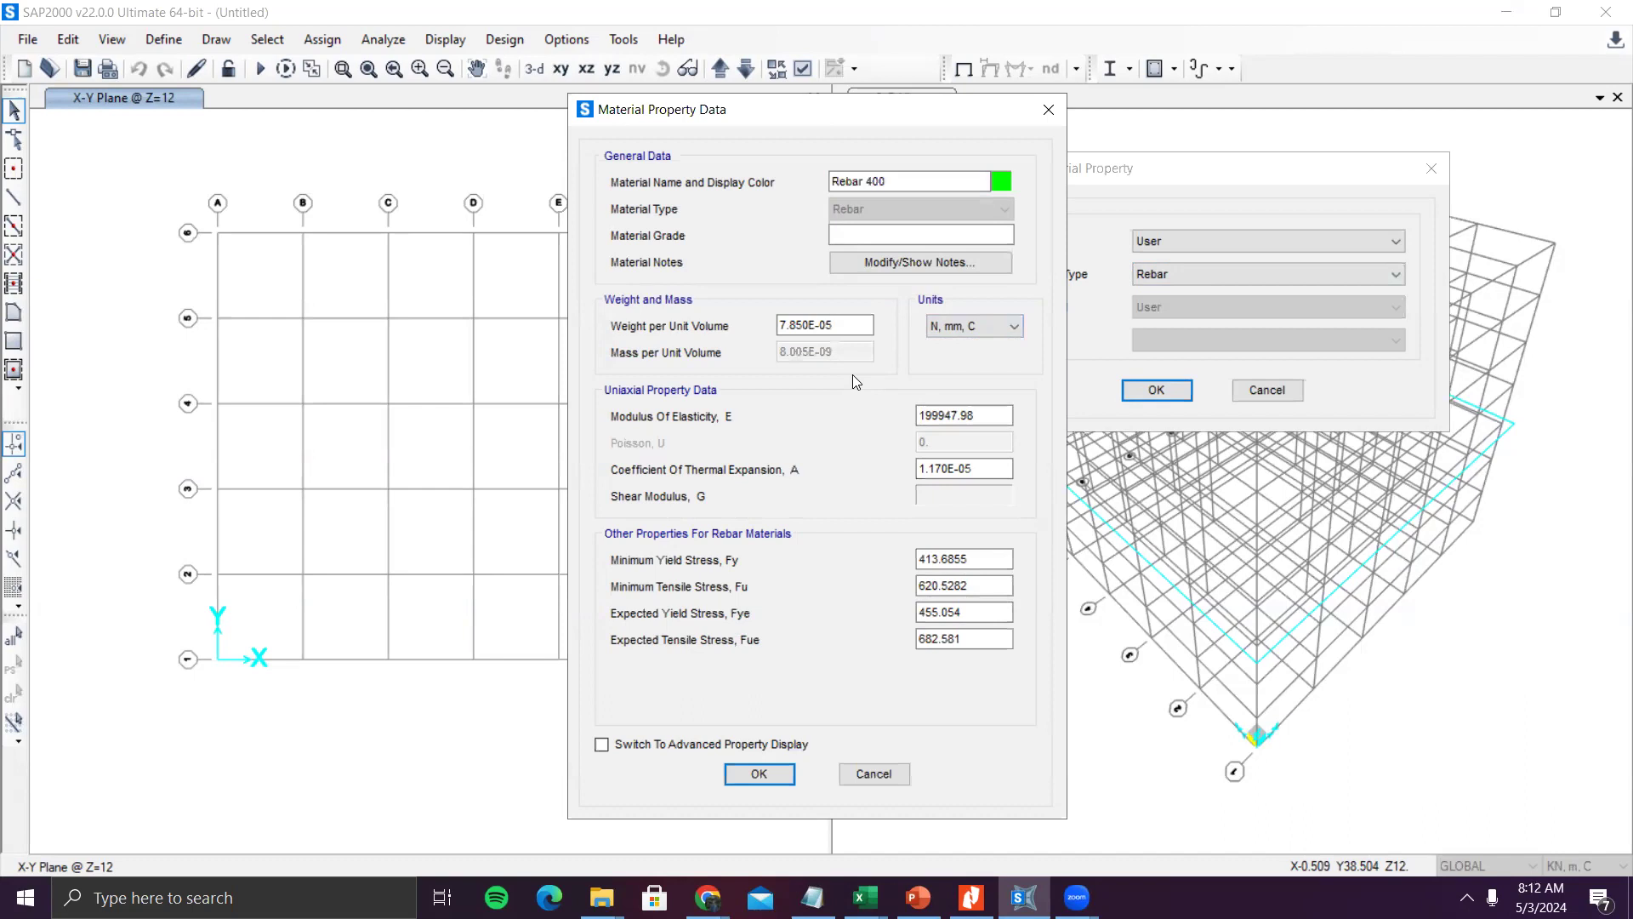
pyautogui.doubleClick(921, 415)
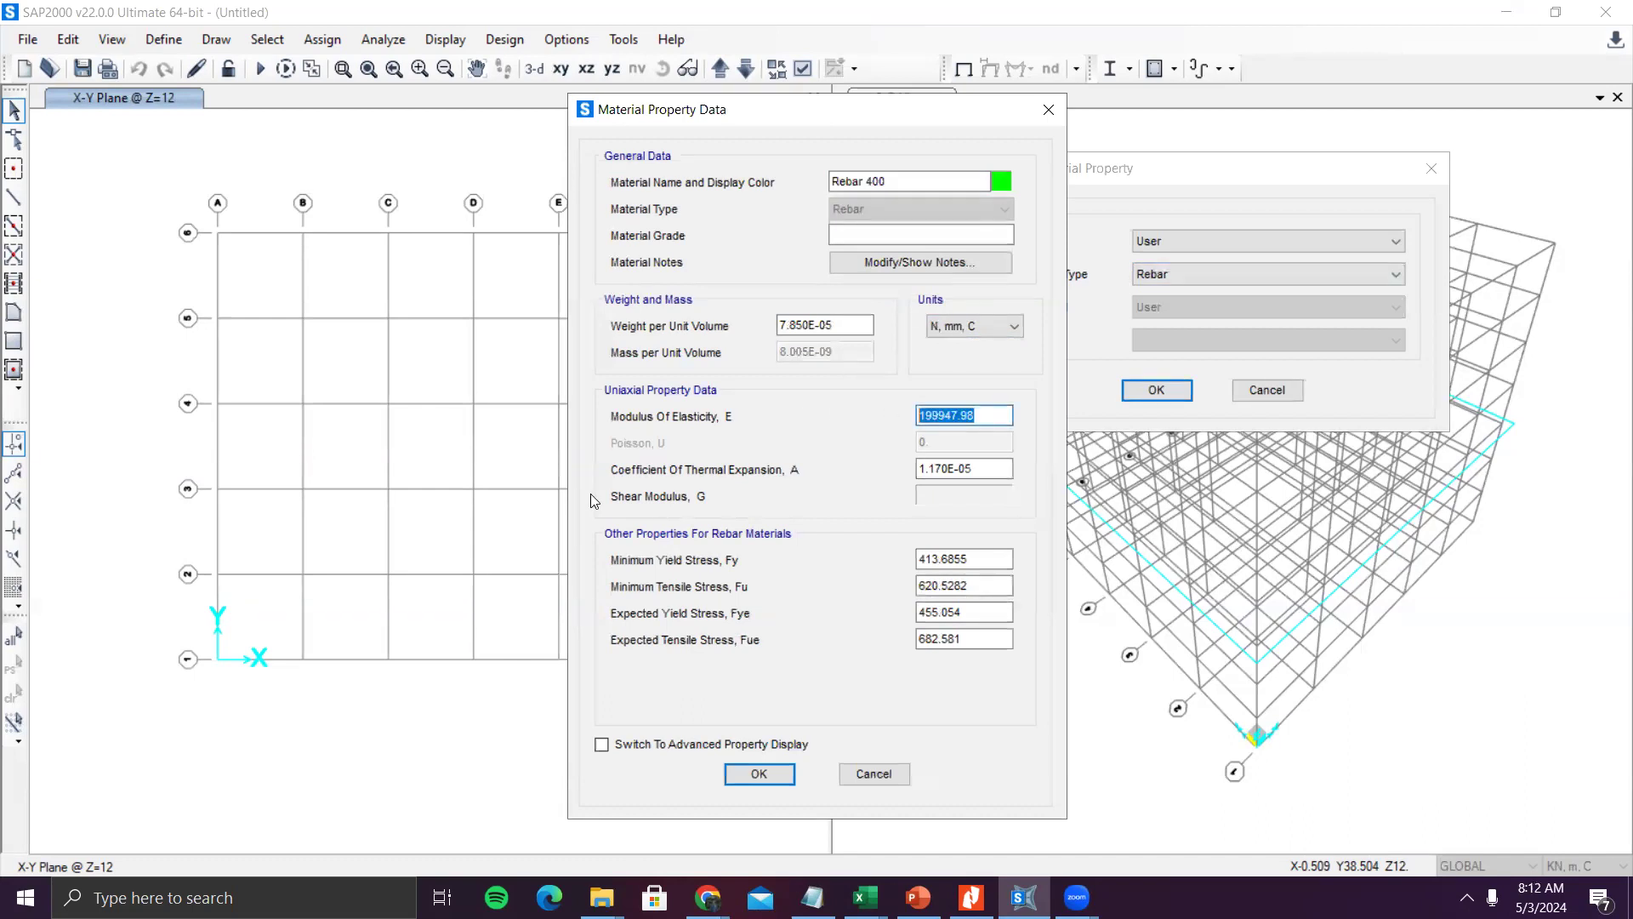
pyautogui.write('200000')
# - Check the flexural reinforcement fy in the Nitro Pro assignment, return to SAP2000, and set the minimum yield stress Fy to 400
pyautogui.click(999, 556)
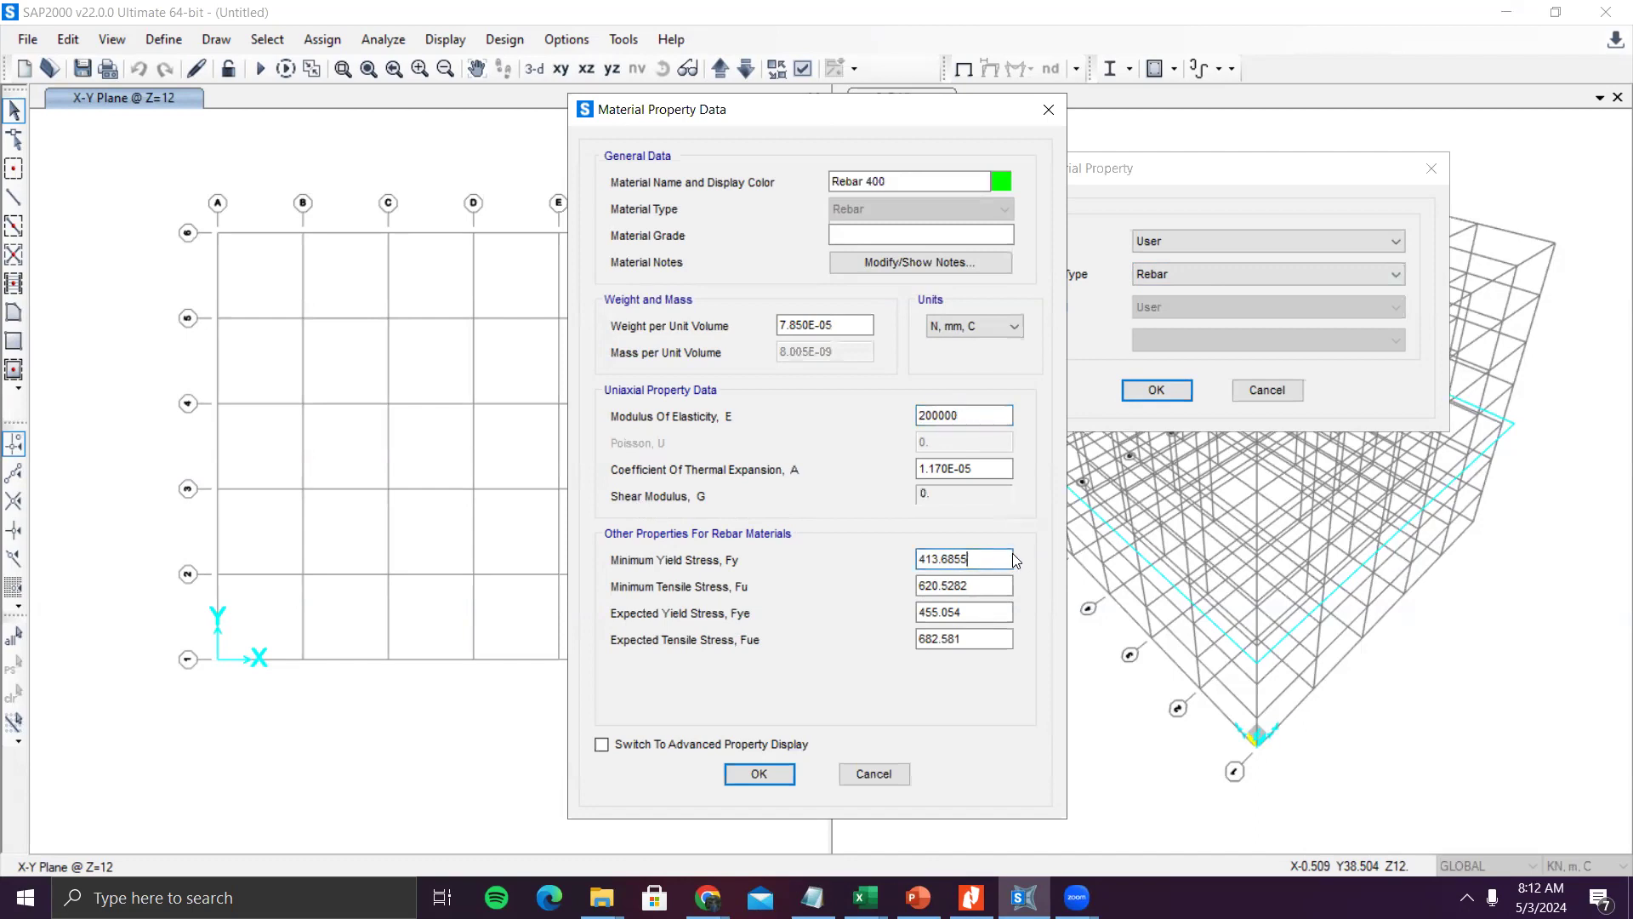
pyautogui.moveTo(997, 558); pyautogui.dragTo(852, 550)
pyautogui.click(970, 897)
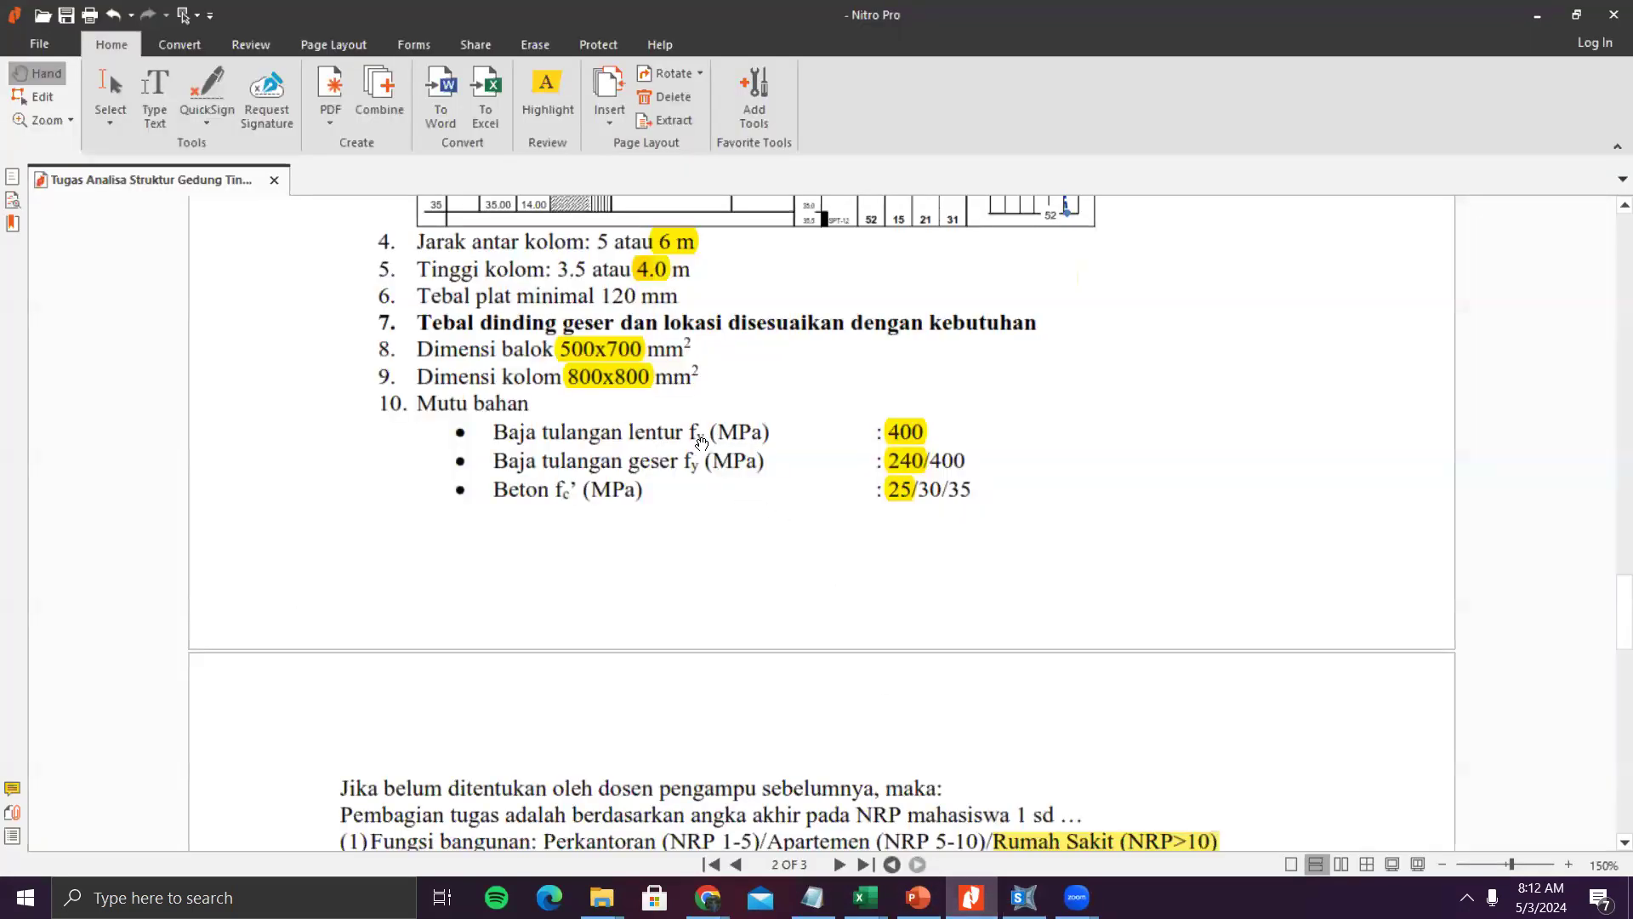
pyautogui.click(1537, 15)
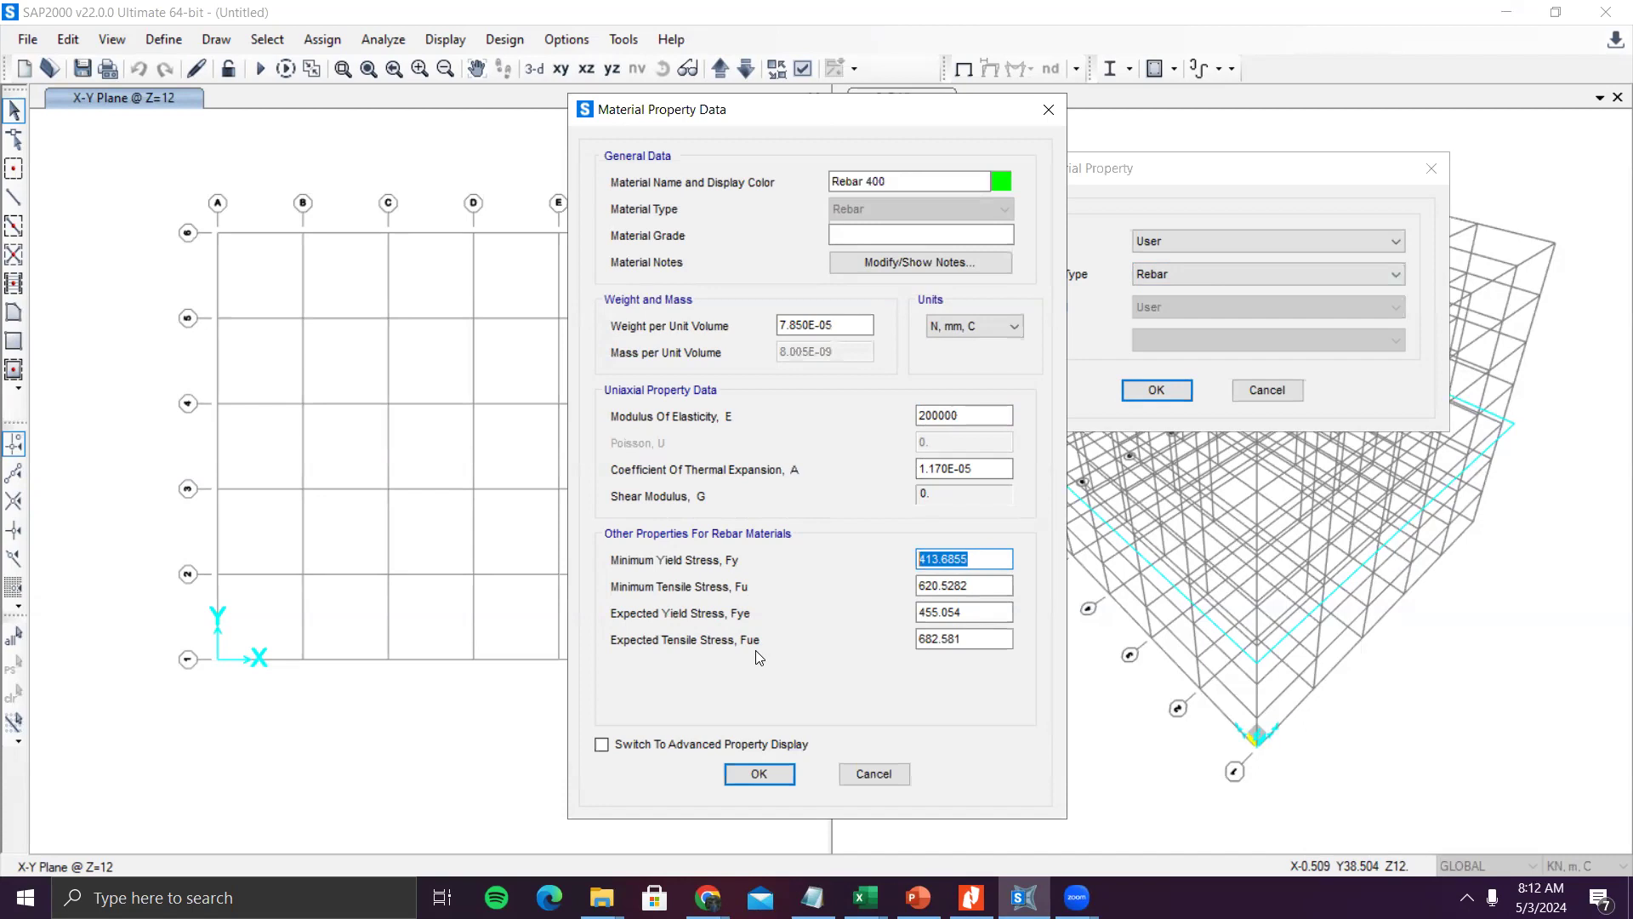
pyautogui.moveTo(983, 559); pyautogui.dragTo(808, 551)
pyautogui.write('400')
# - Set Fu to 400*1.5, Fye to 400*1.25 and Fue to 600*1.25 for Rebar 400, and move the dialog aside
pyautogui.moveTo(975, 585); pyautogui.dragTo(454, 588)
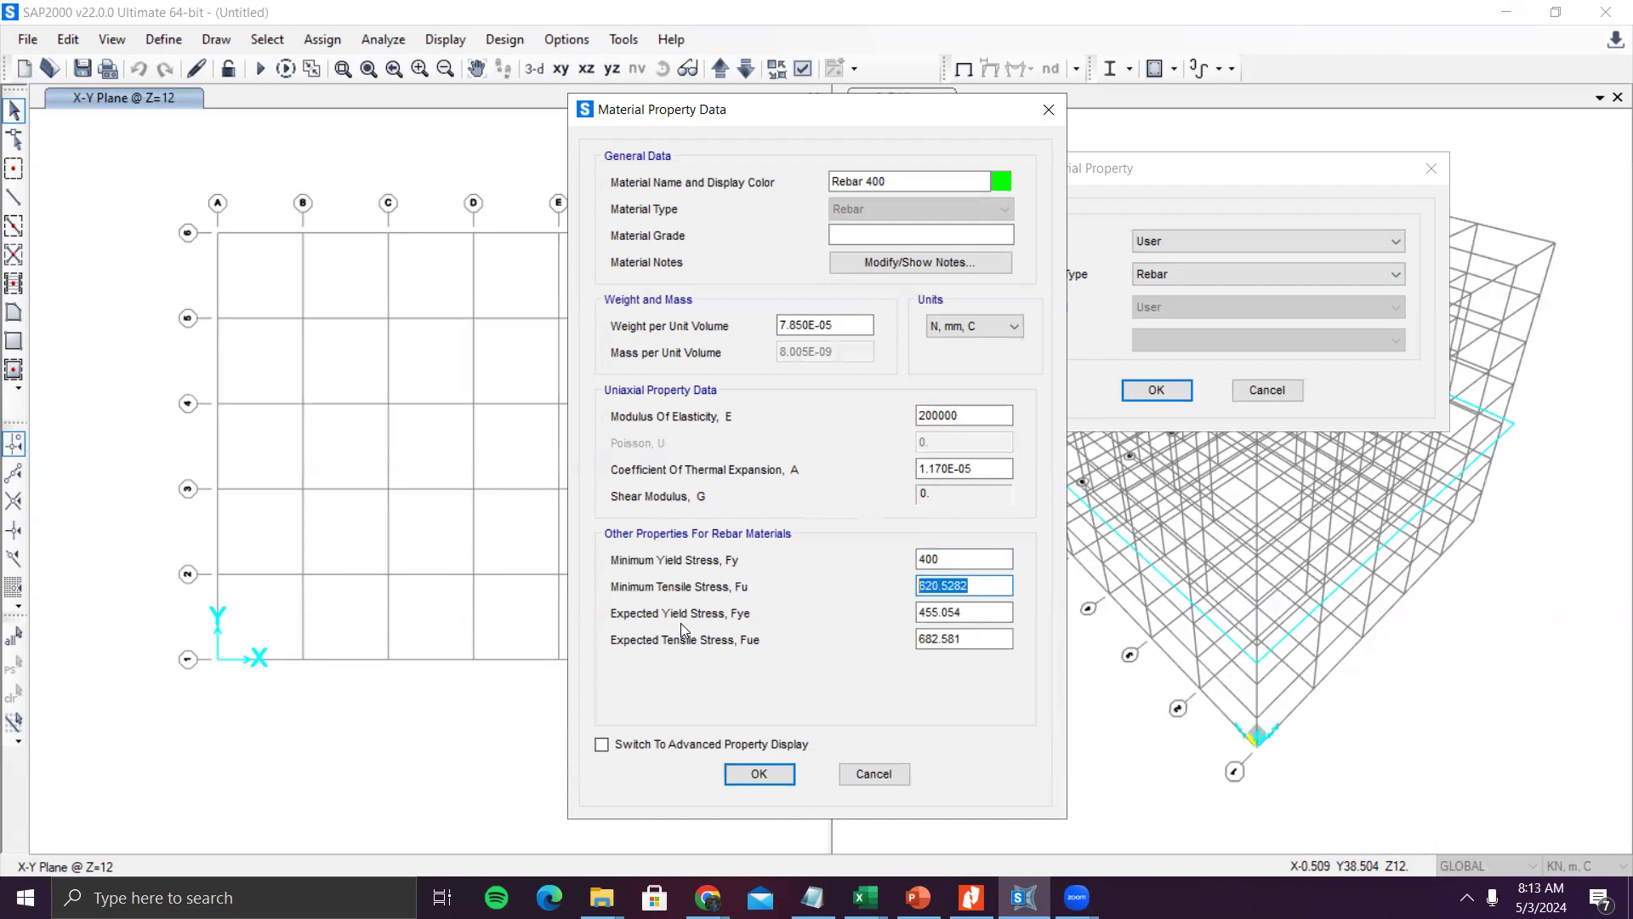
pyautogui.write('400*1.5')
pyautogui.press('Return')
pyautogui.moveTo(1012, 614); pyautogui.dragTo(781, 601)
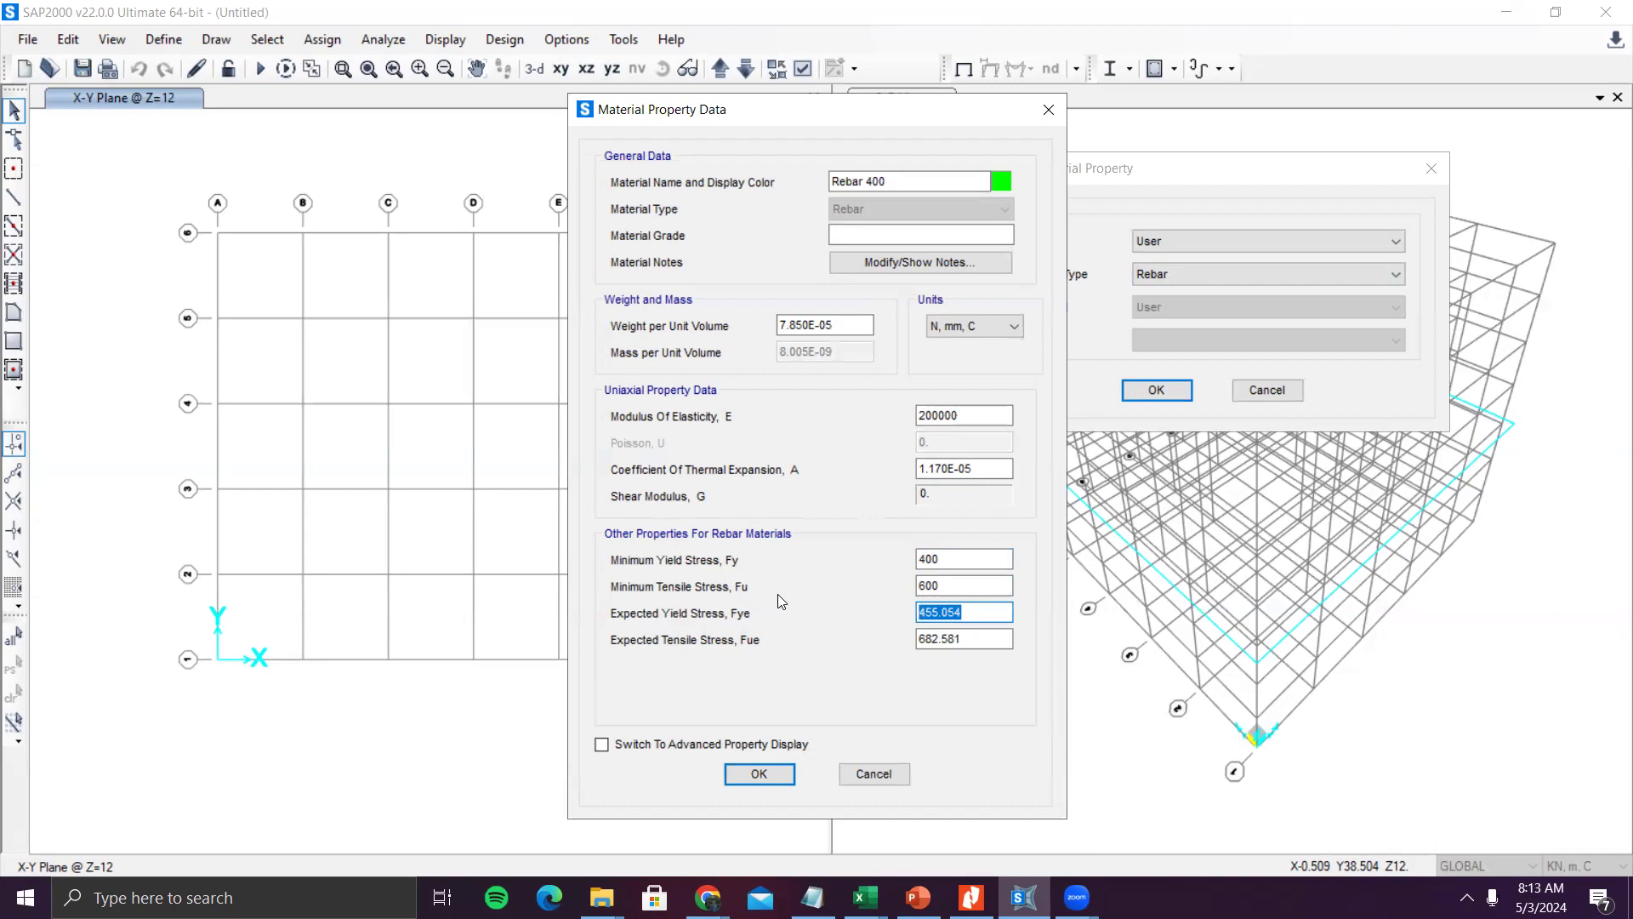
pyautogui.write('400*1.25')
pyautogui.press('Return')
pyautogui.moveTo(983, 638); pyautogui.dragTo(876, 638)
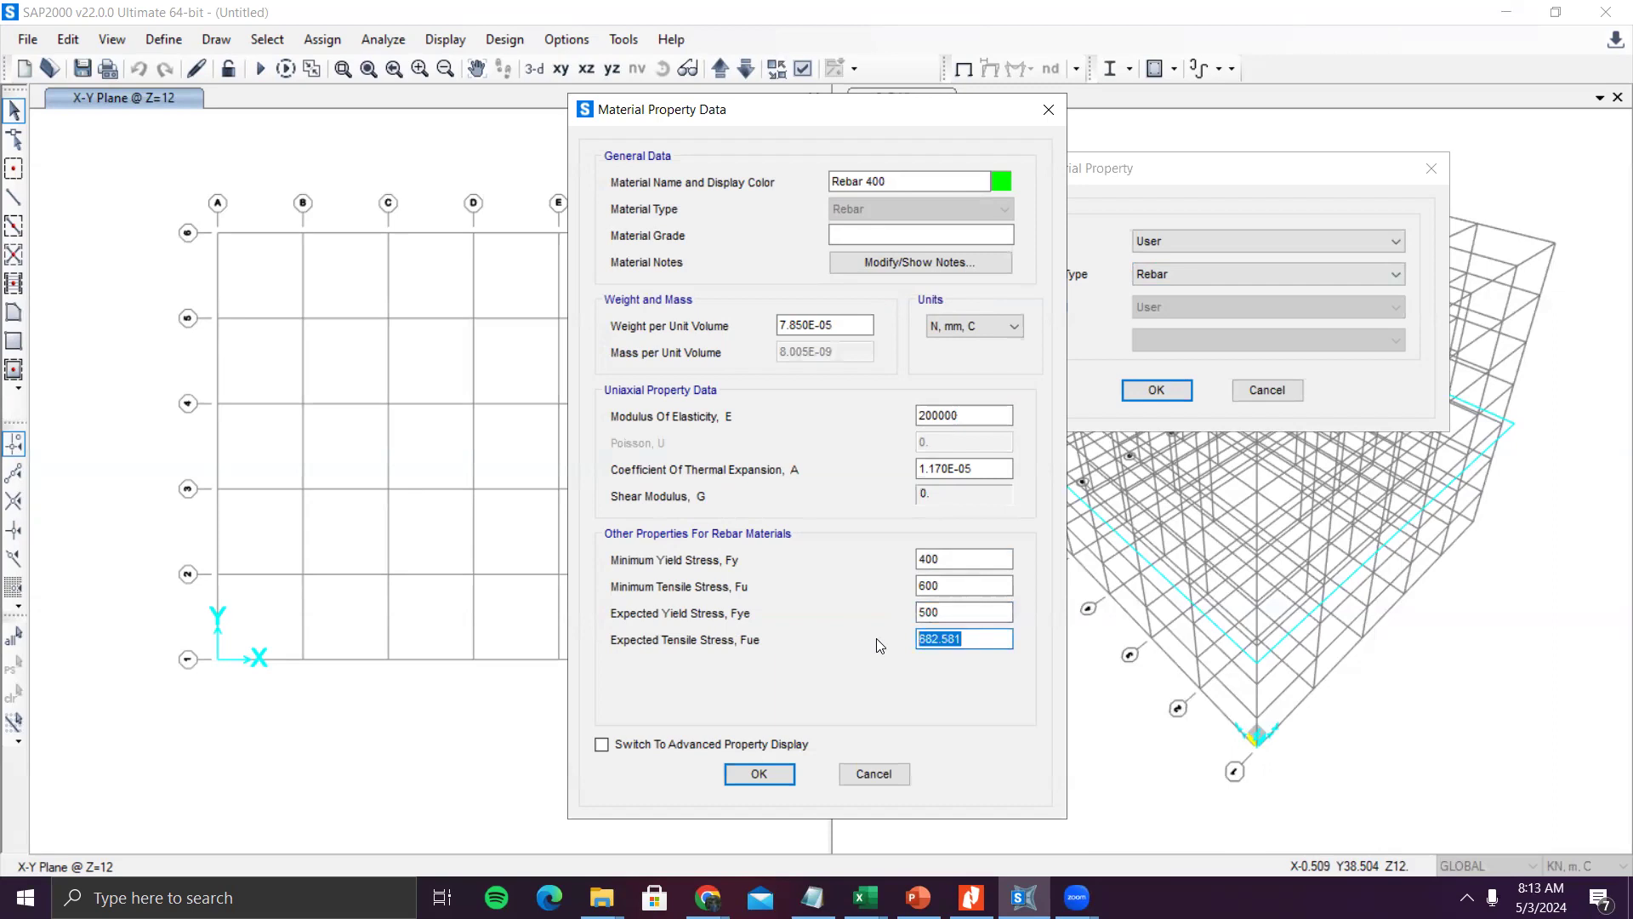
pyautogui.write('600*1.25')
pyautogui.press('Return')
pyautogui.moveTo(804, 122); pyautogui.dragTo(600, 75)
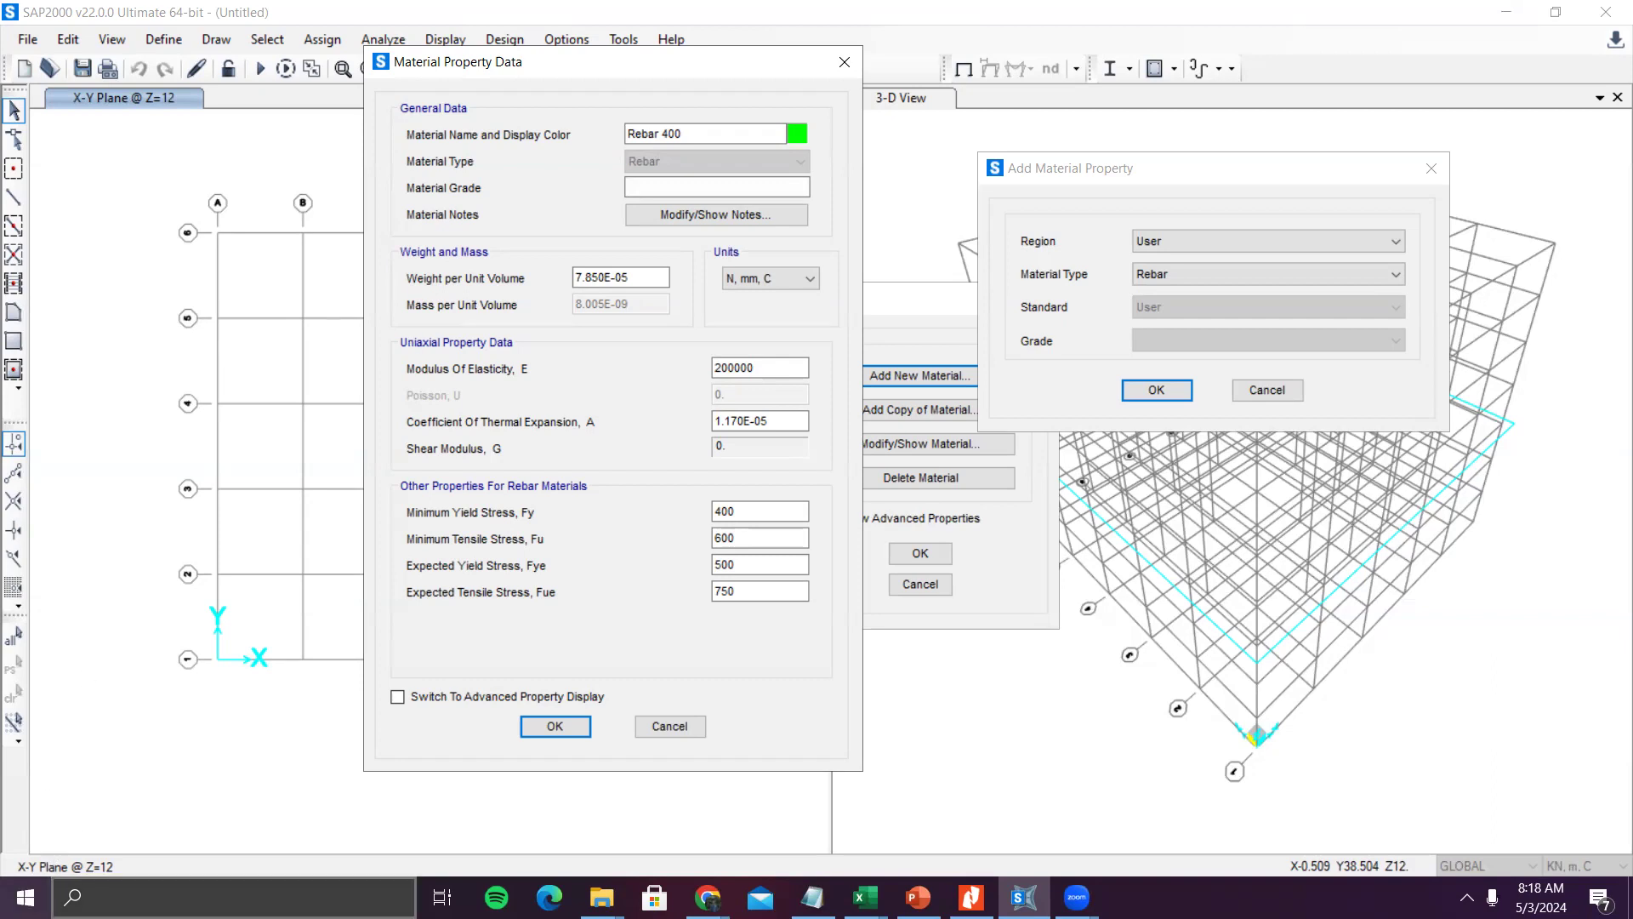
# - In File Explorer, browse drive D through 04 FILE DTIS and MEKTEK to MEKANIKA TEKNIK STATIS TAK TENTU and open the perletakan presentation
pyautogui.moveTo(601, 896)
pyautogui.click(529, 824)
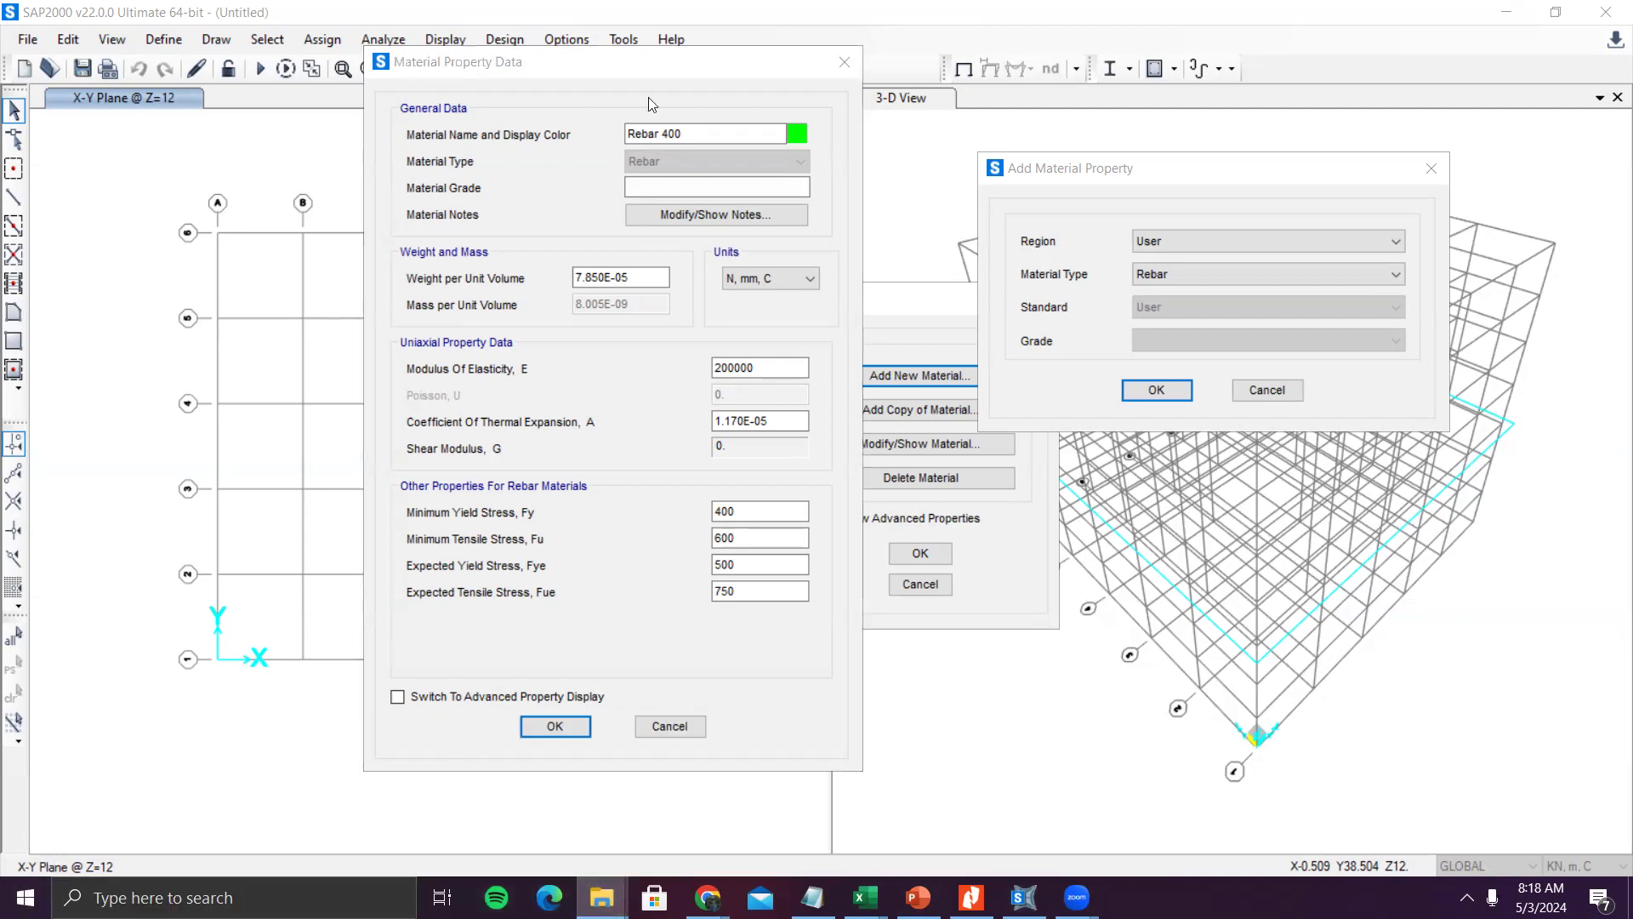
pyautogui.click(476, 68)
pyautogui.click(372, 67)
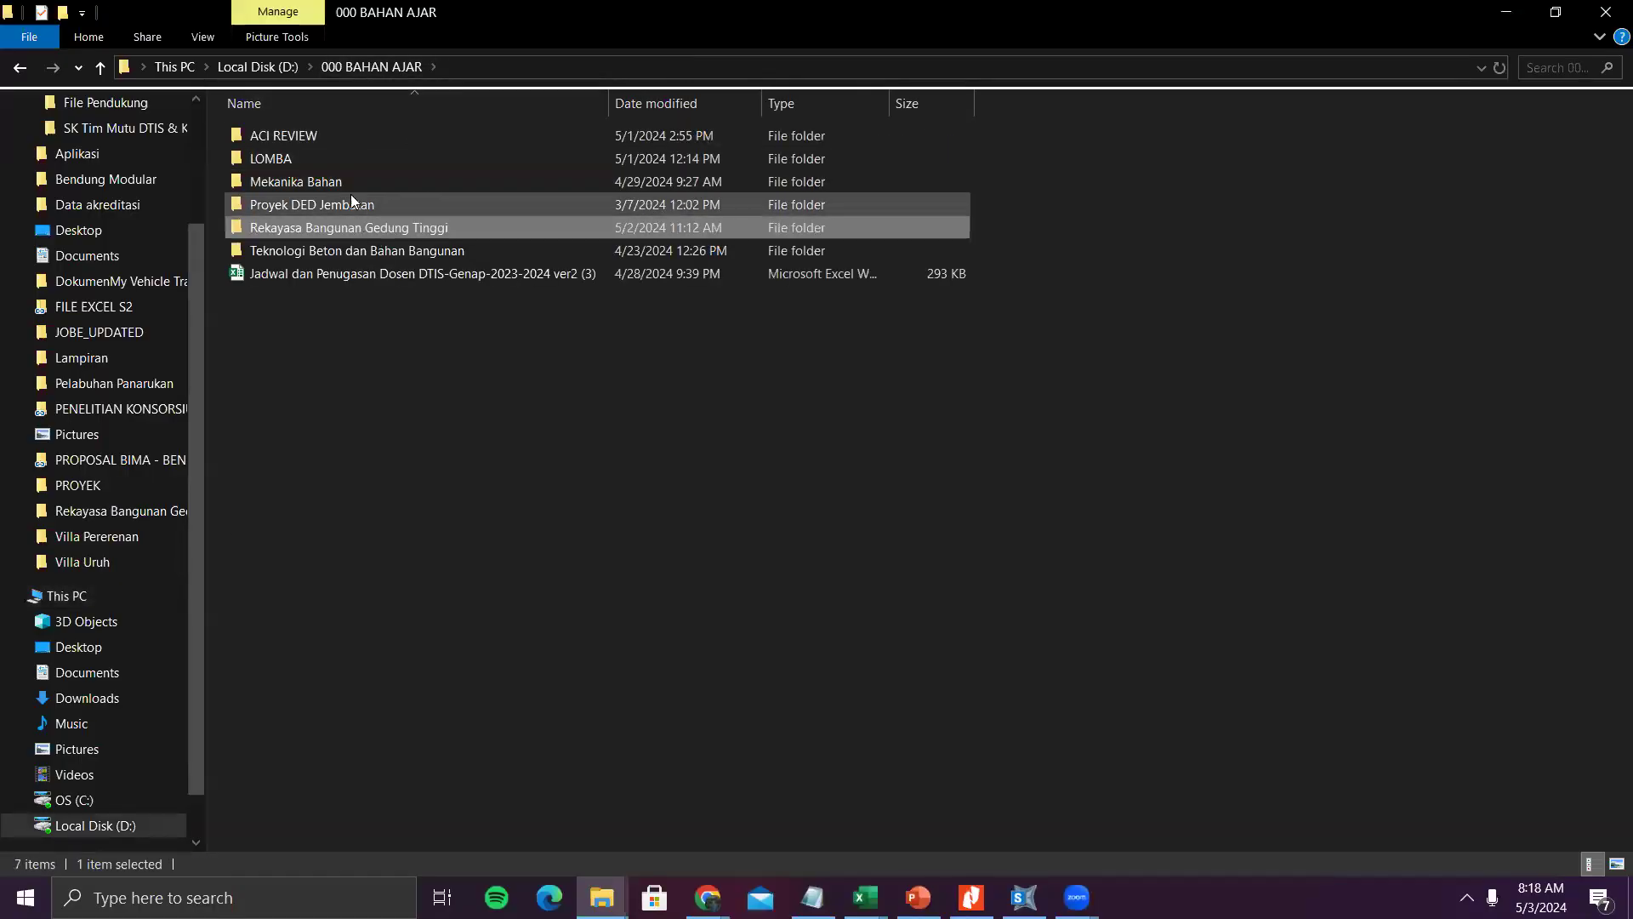
pyautogui.click(279, 67)
pyautogui.scroll(-1, 379, 230)
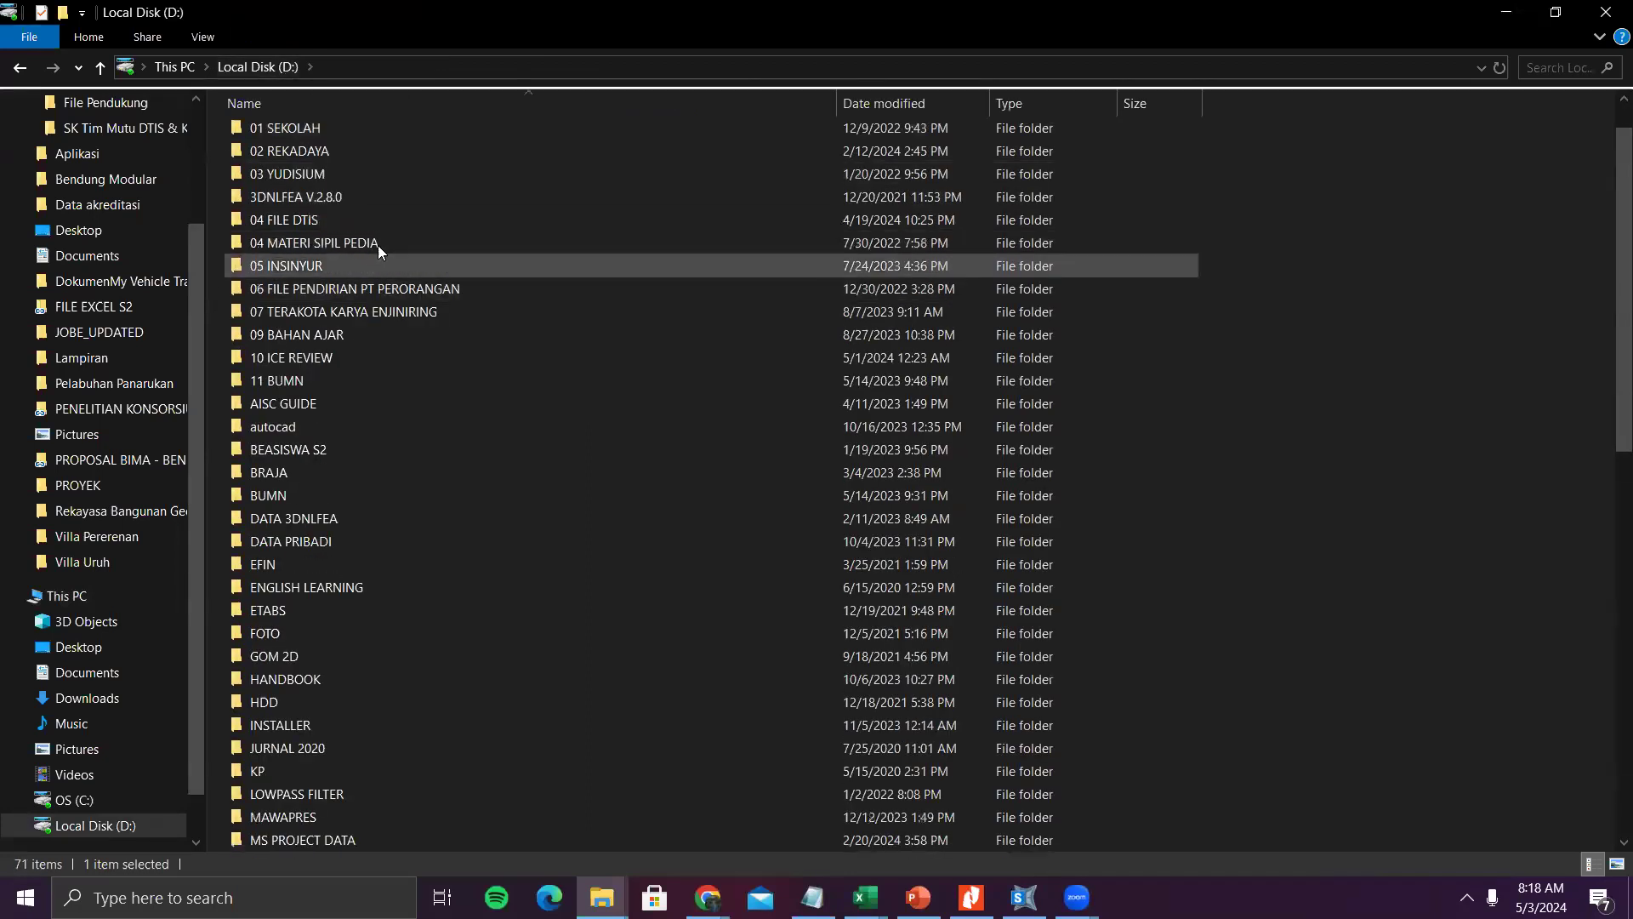
pyautogui.doubleClick(367, 218)
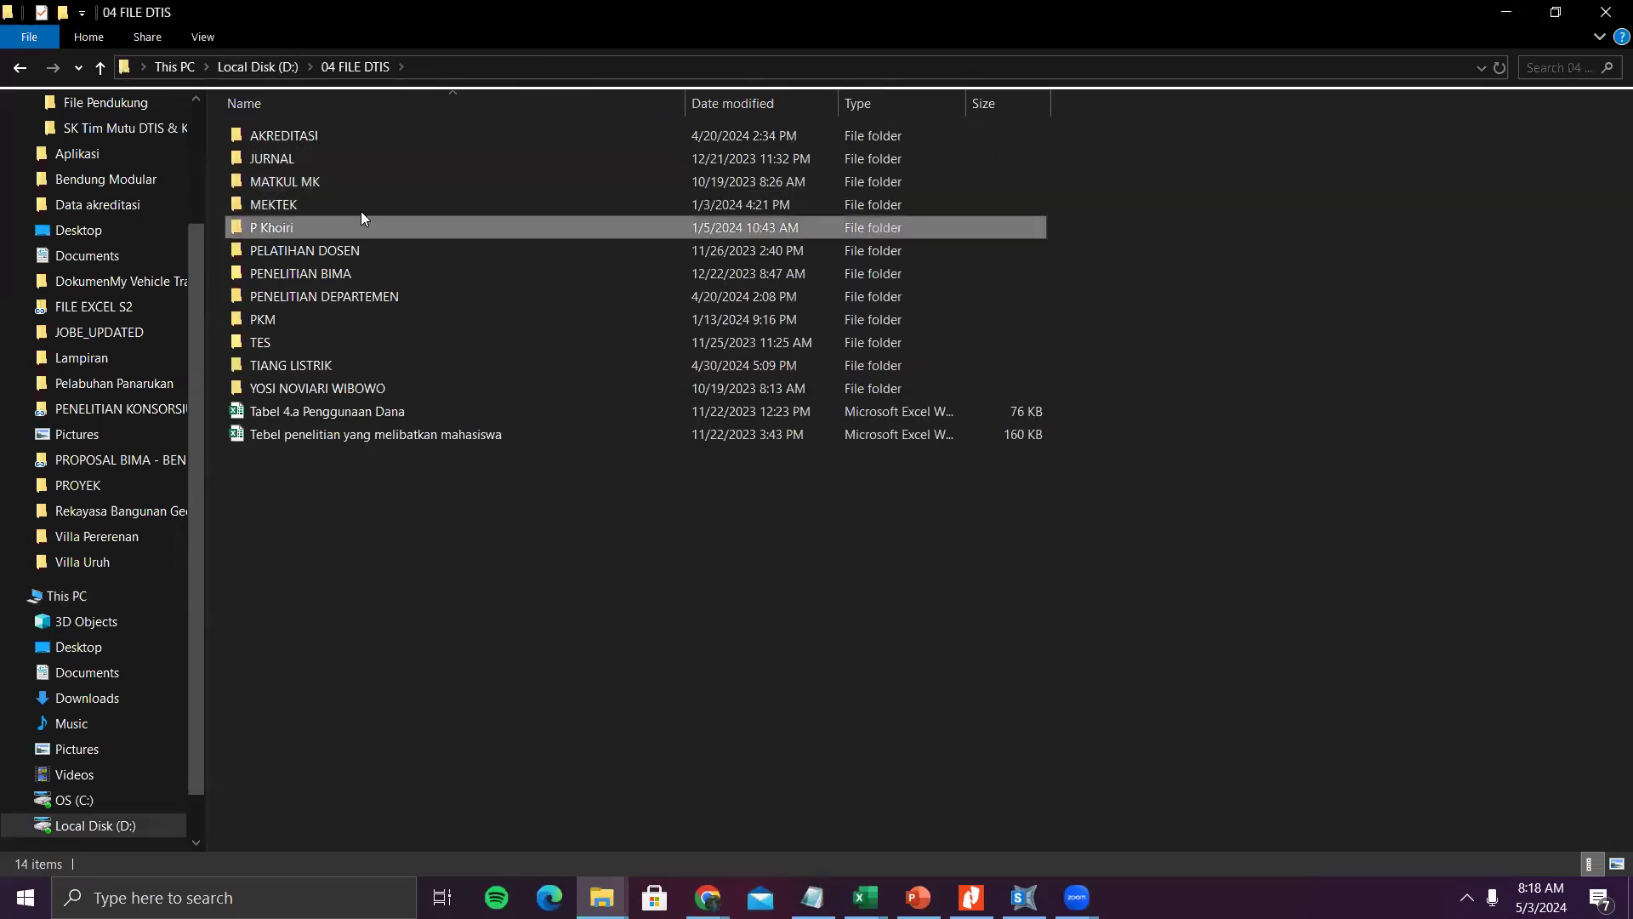
pyautogui.doubleClick(367, 201)
pyautogui.doubleClick(407, 157)
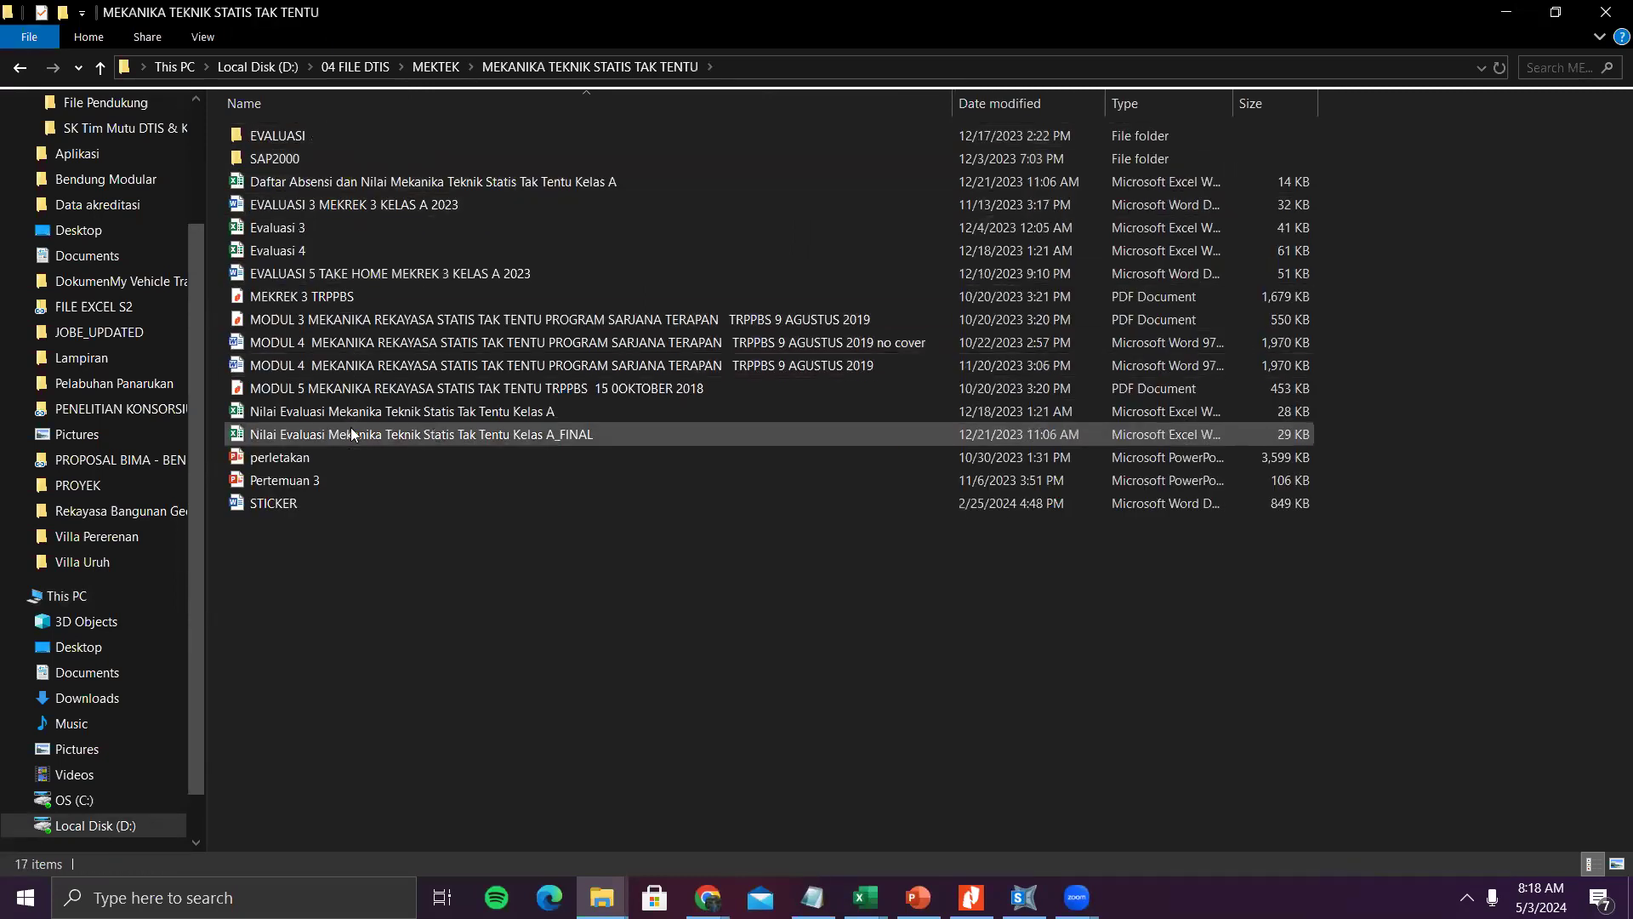
pyautogui.doubleClick(388, 456)
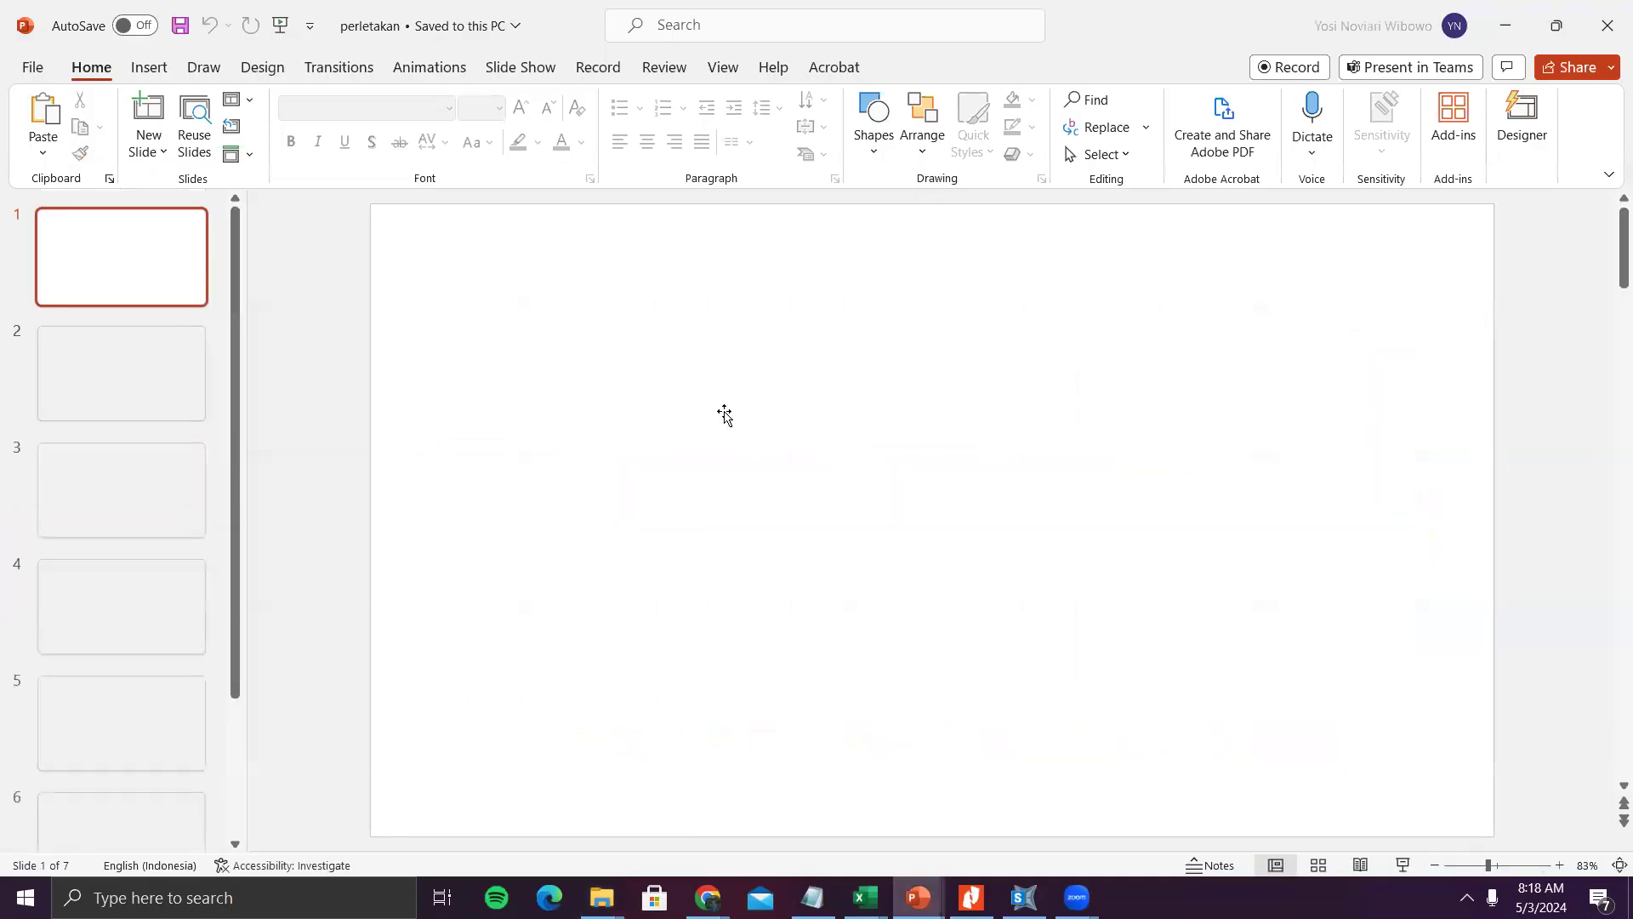
# - View slide 2 of the presentation and compare it with the supports in the assignment's Gambar 1 in Nitro Pro
pyautogui.click(112, 380)
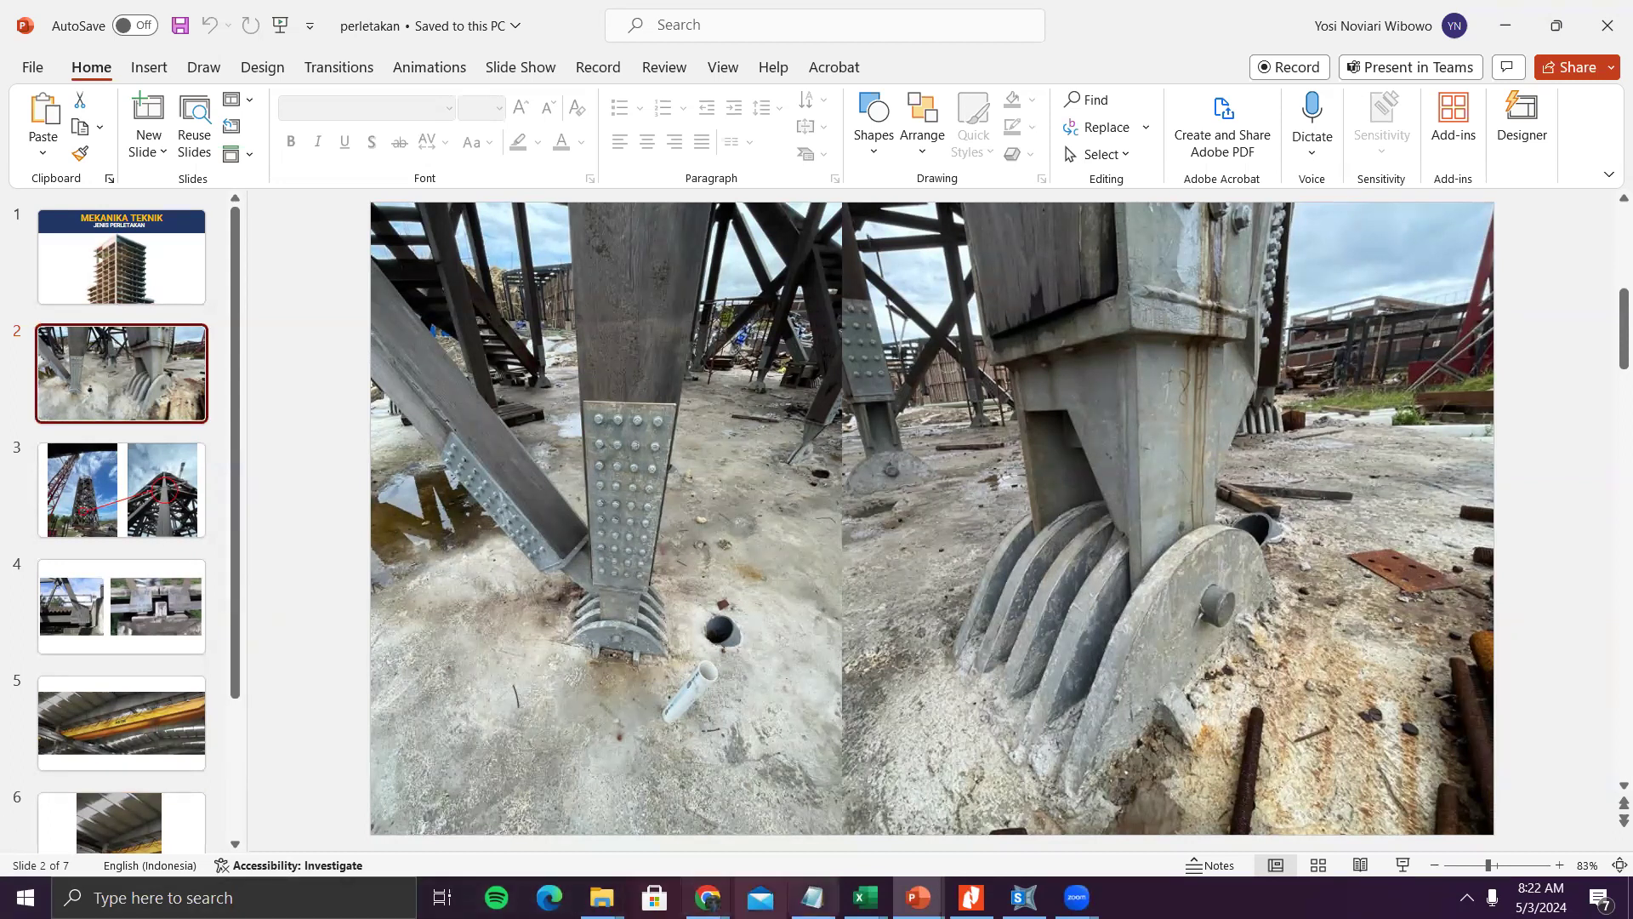
pyautogui.click(970, 897)
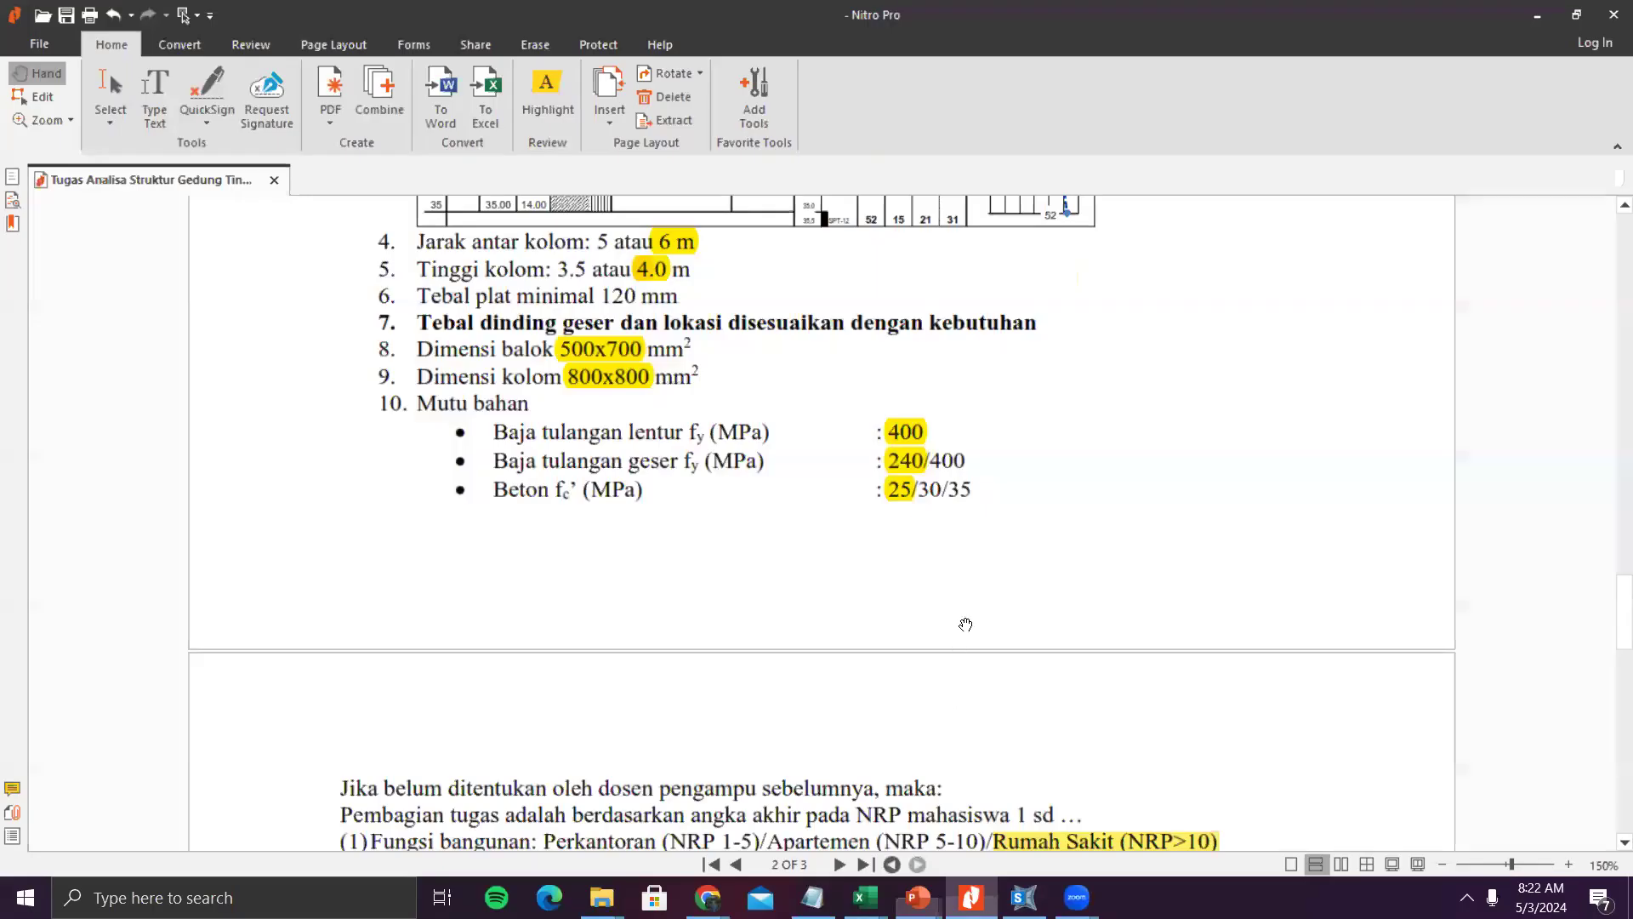
pyautogui.scroll(15, 978, 633)
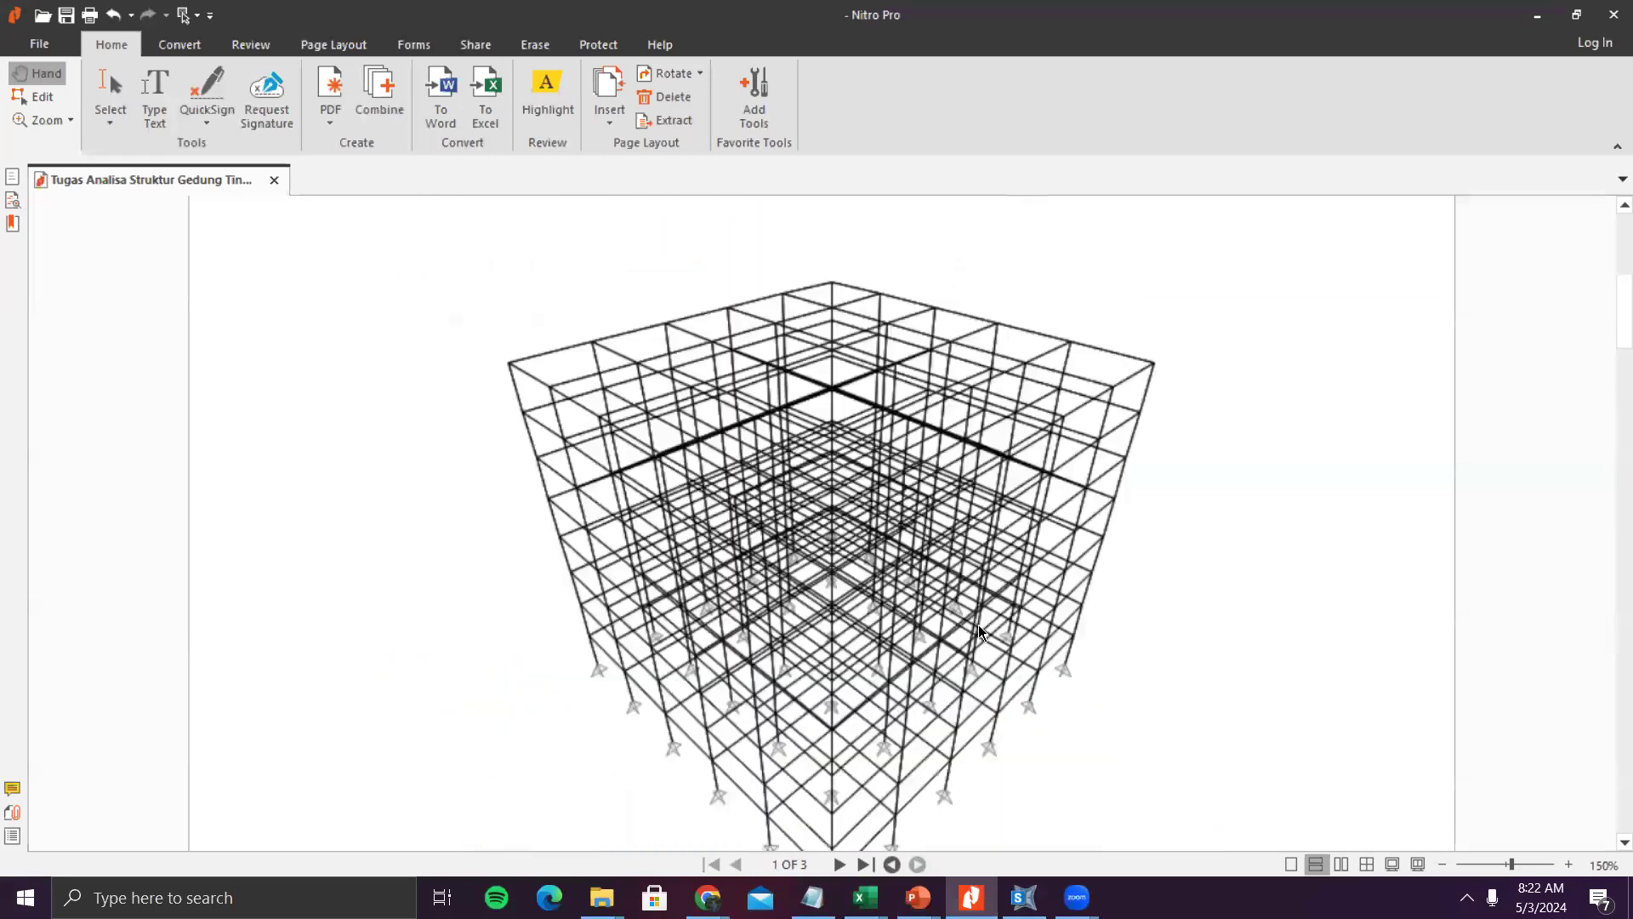
pyautogui.scroll(-3, 980, 632)
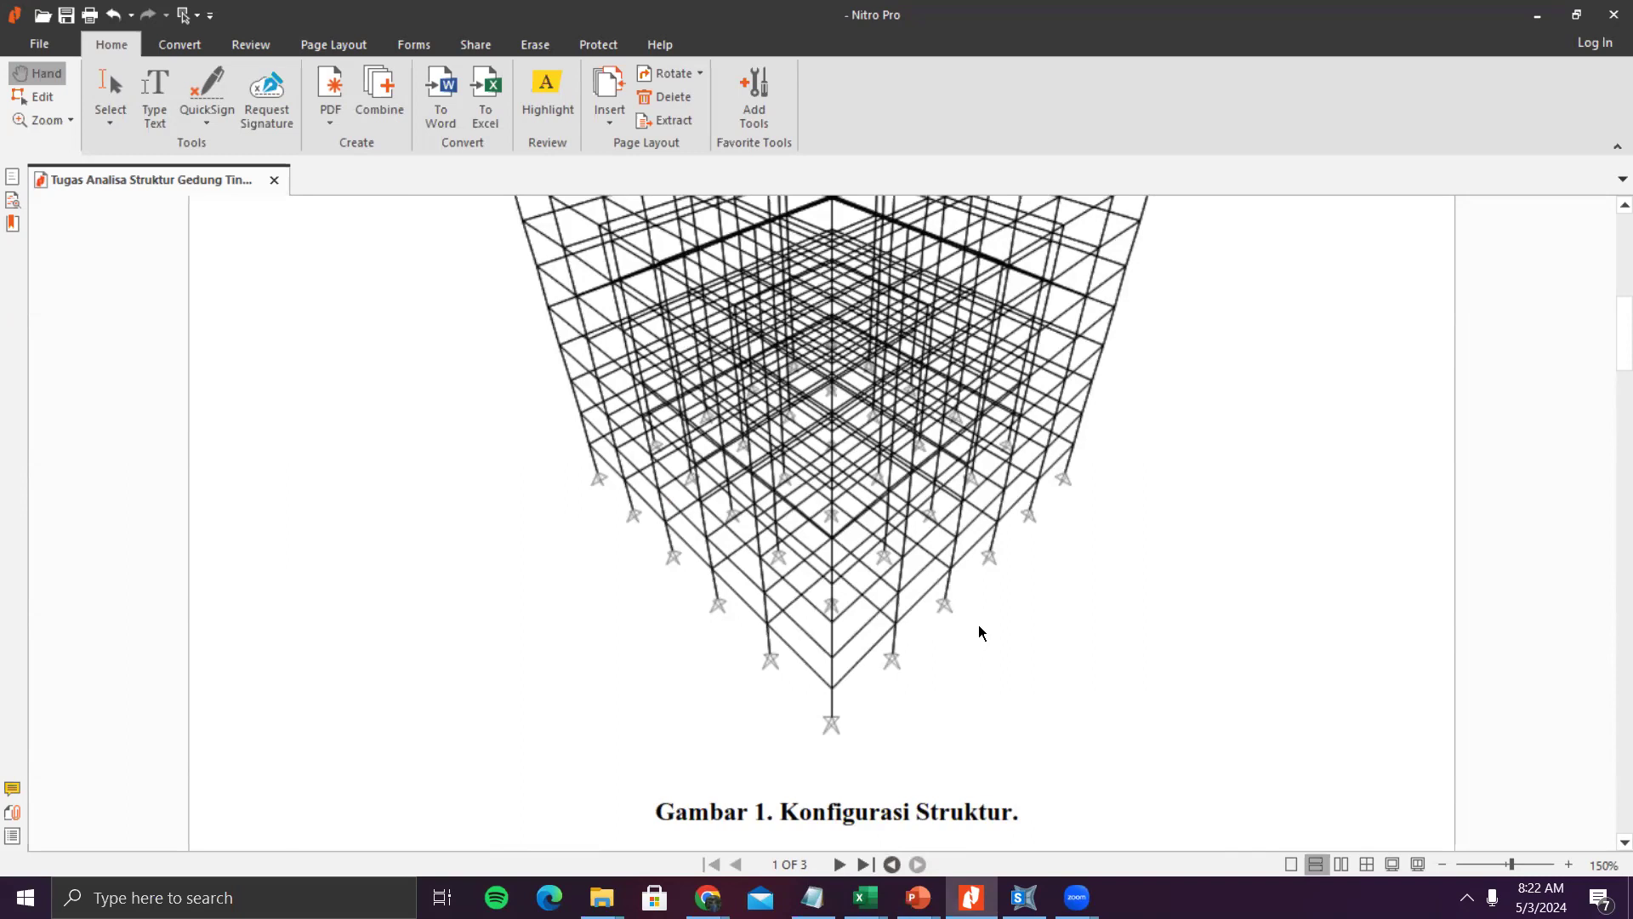
# - Return to the perletakan presentation in PowerPoint and view slide 3
pyautogui.click(919, 898)
pyautogui.click(1023, 743)
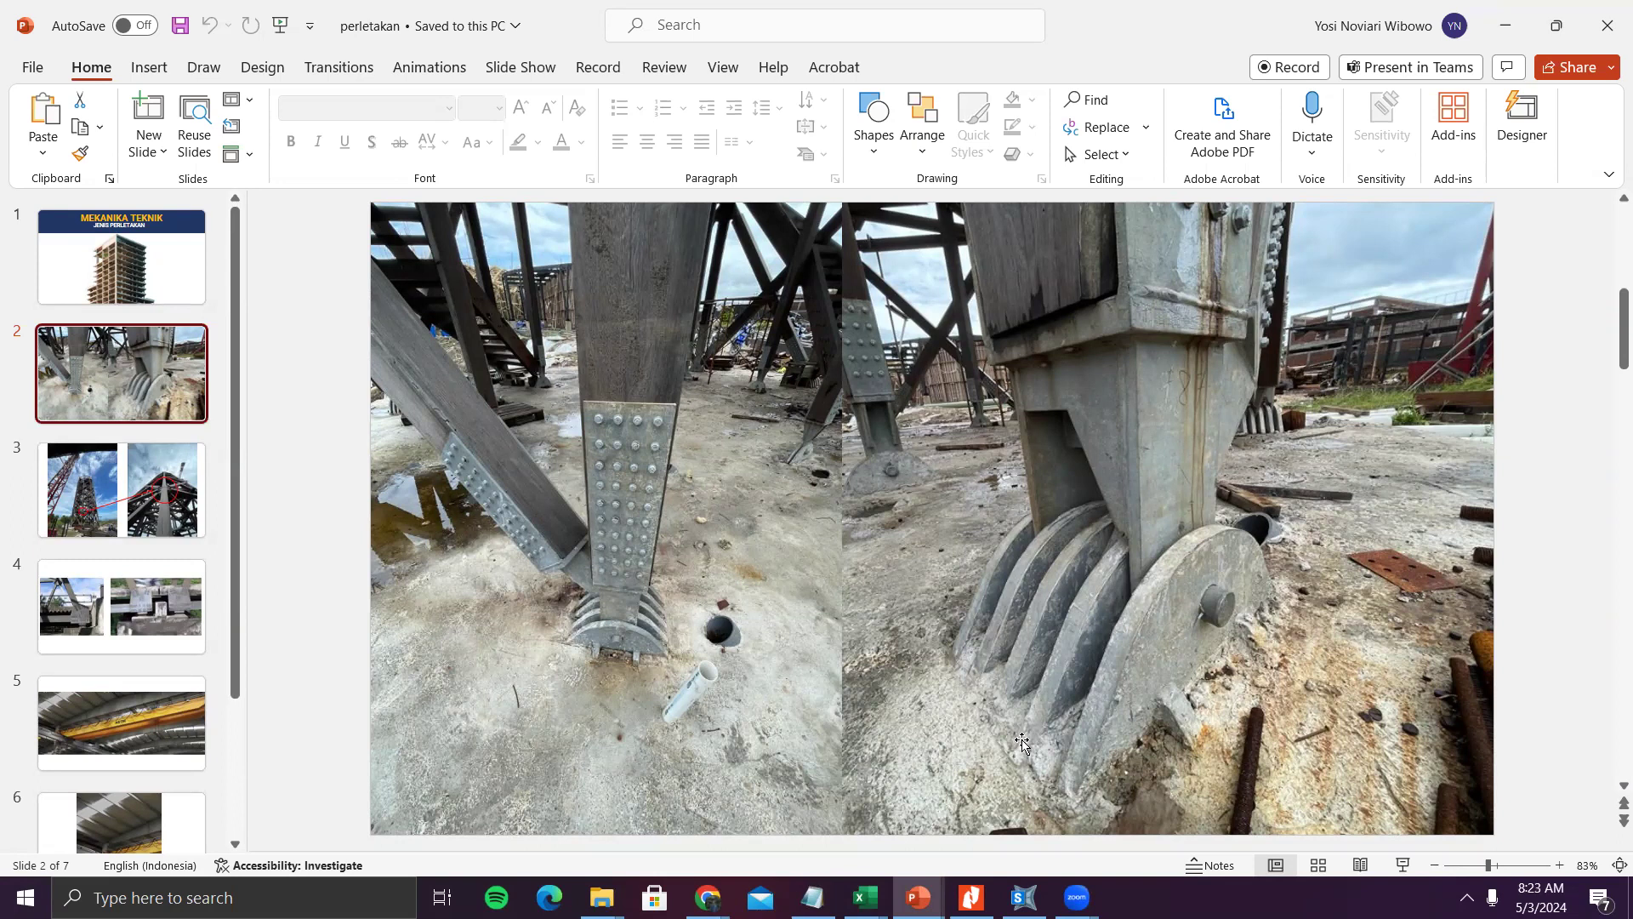
pyautogui.scroll(-1, 1021, 743)
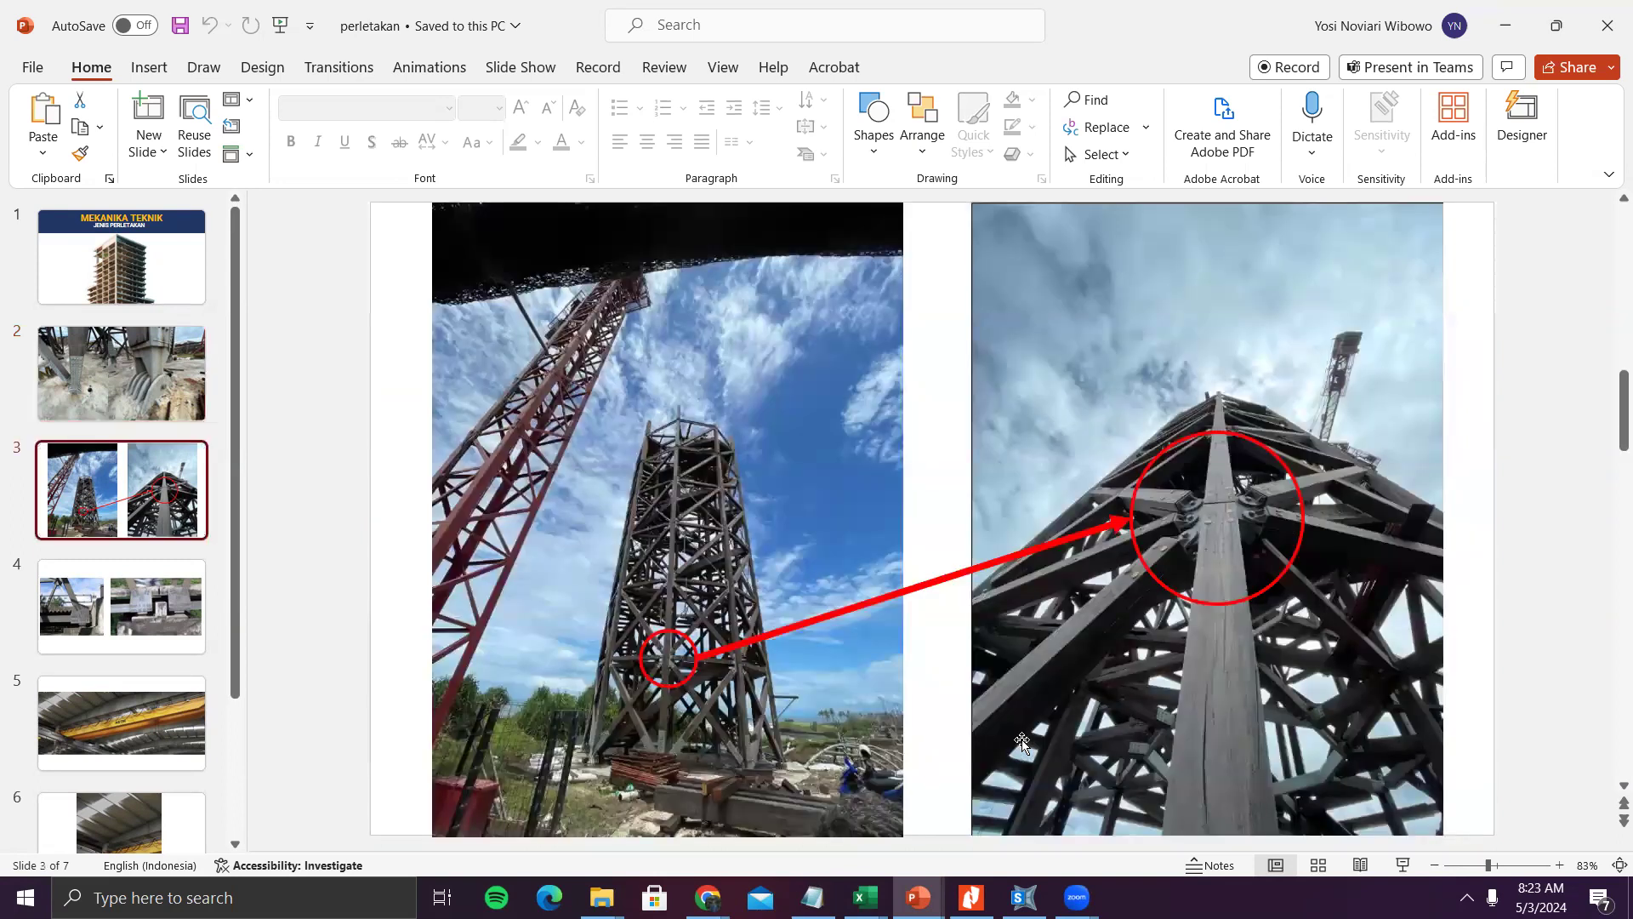
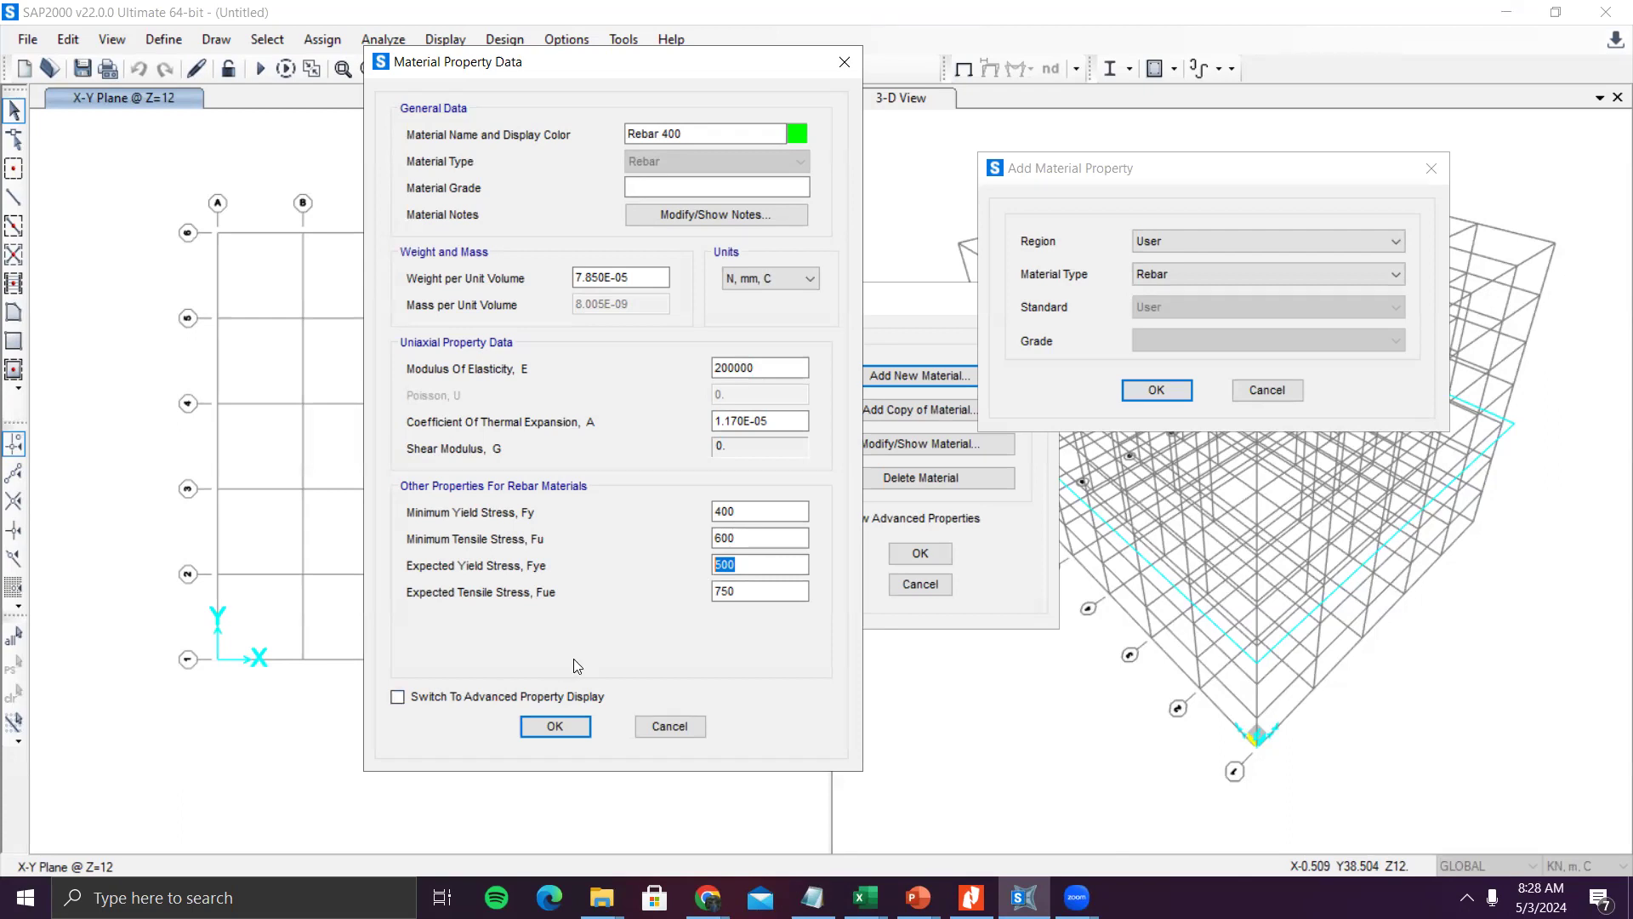
# - Accept the Rebar 400 material in SAP2000 and check the assignment's Mutu bahan list in Nitro Pro
pyautogui.click(556, 727)
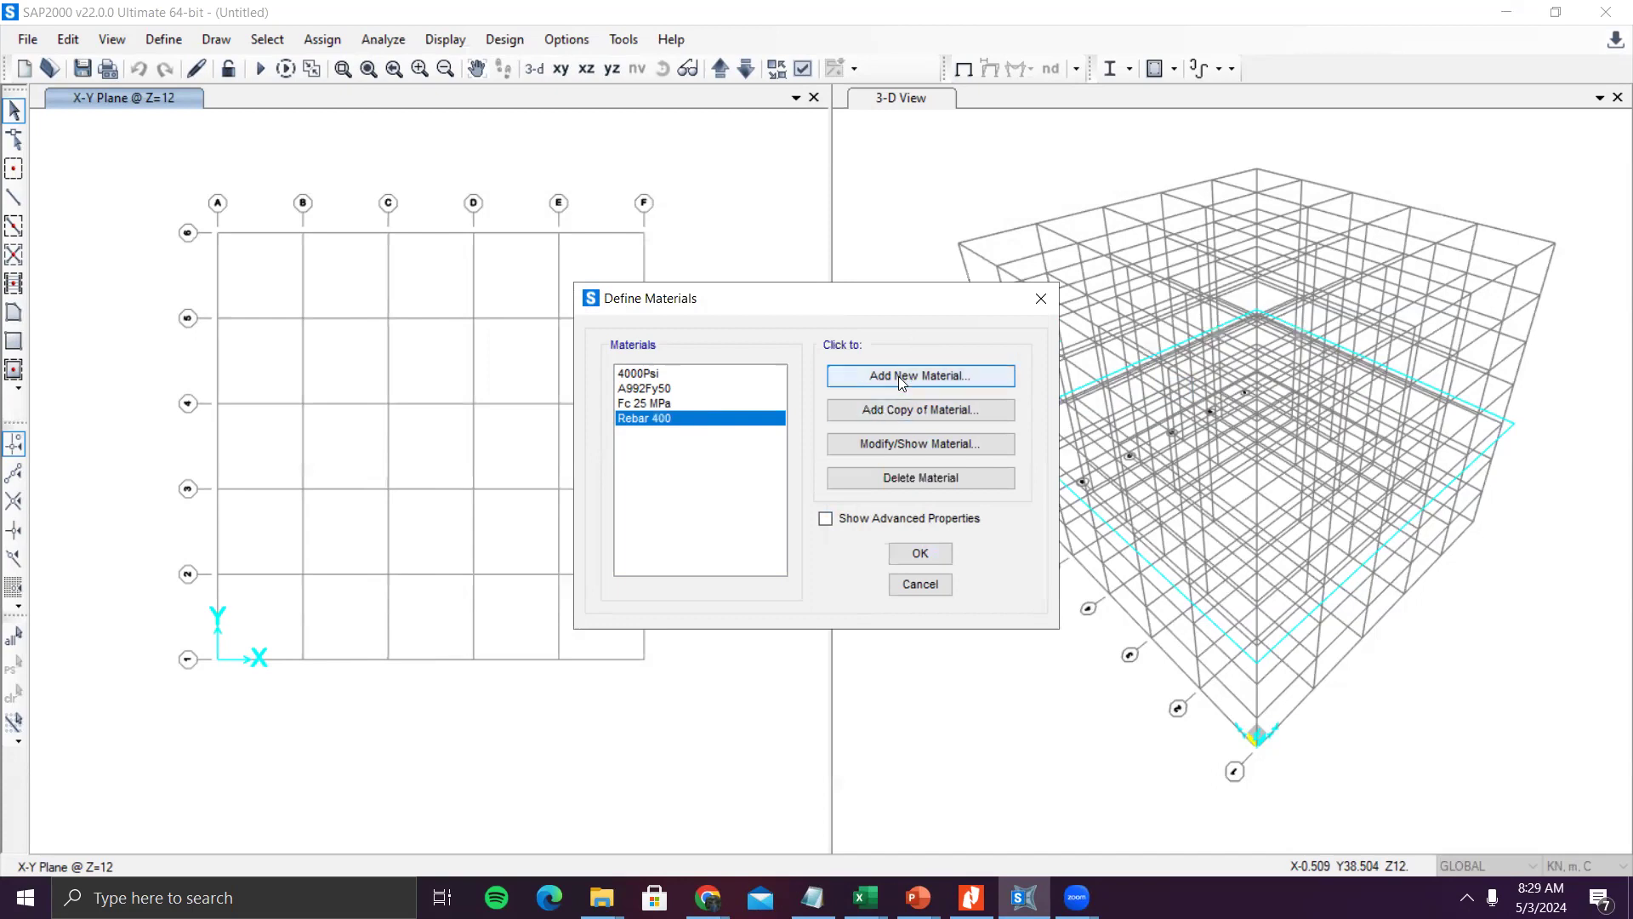
pyautogui.click(971, 897)
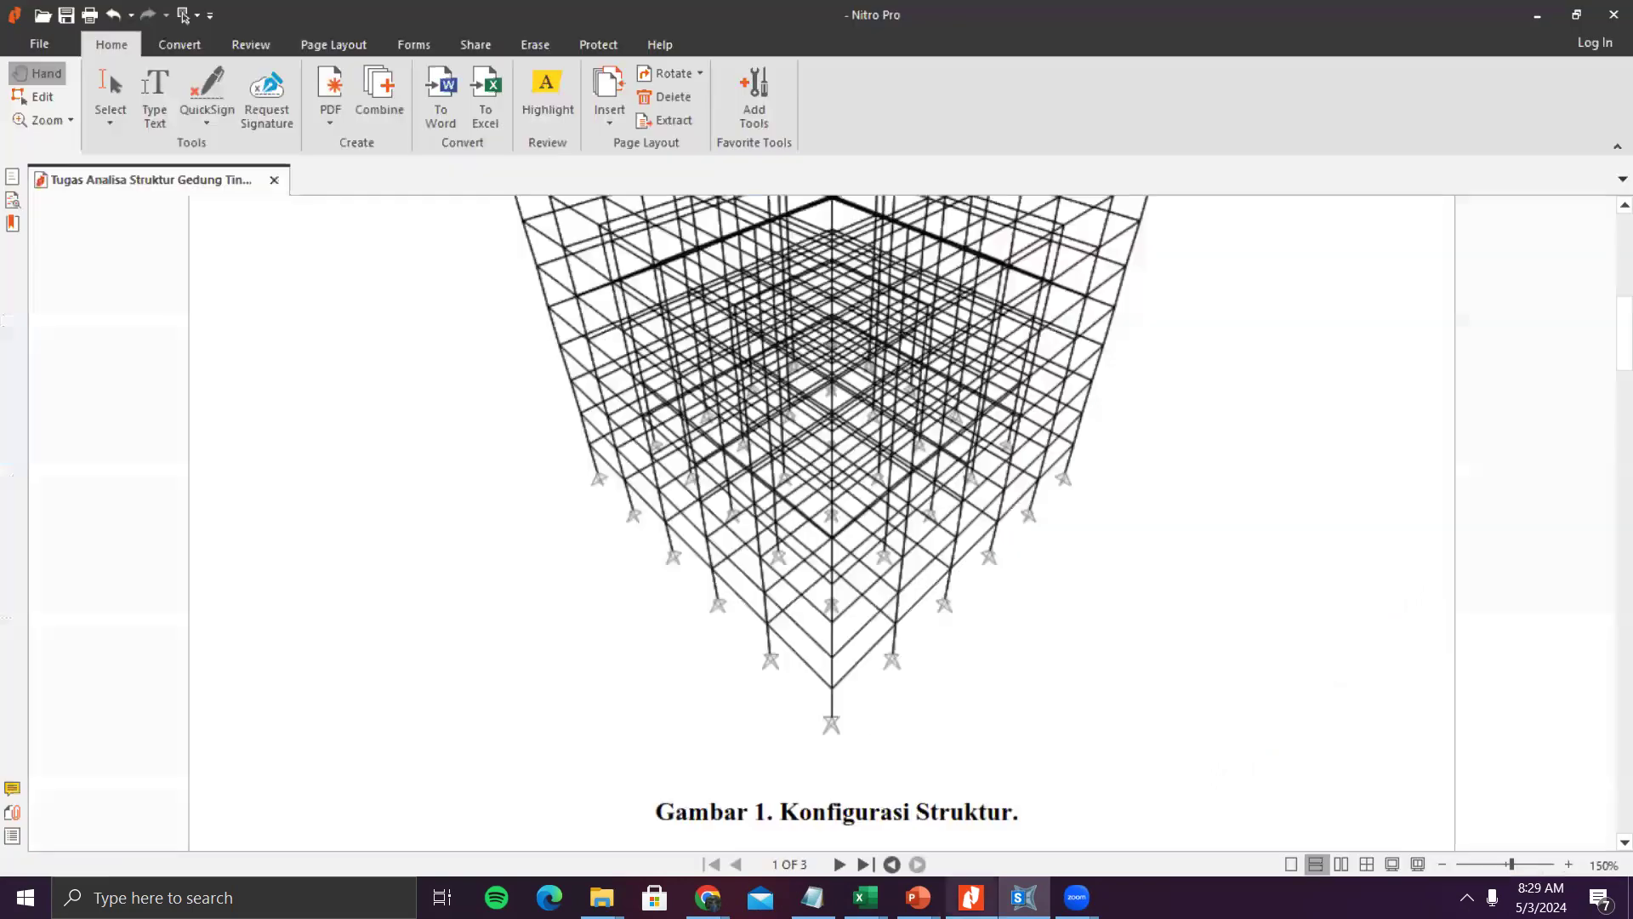
pyautogui.scroll(-20, 948, 640)
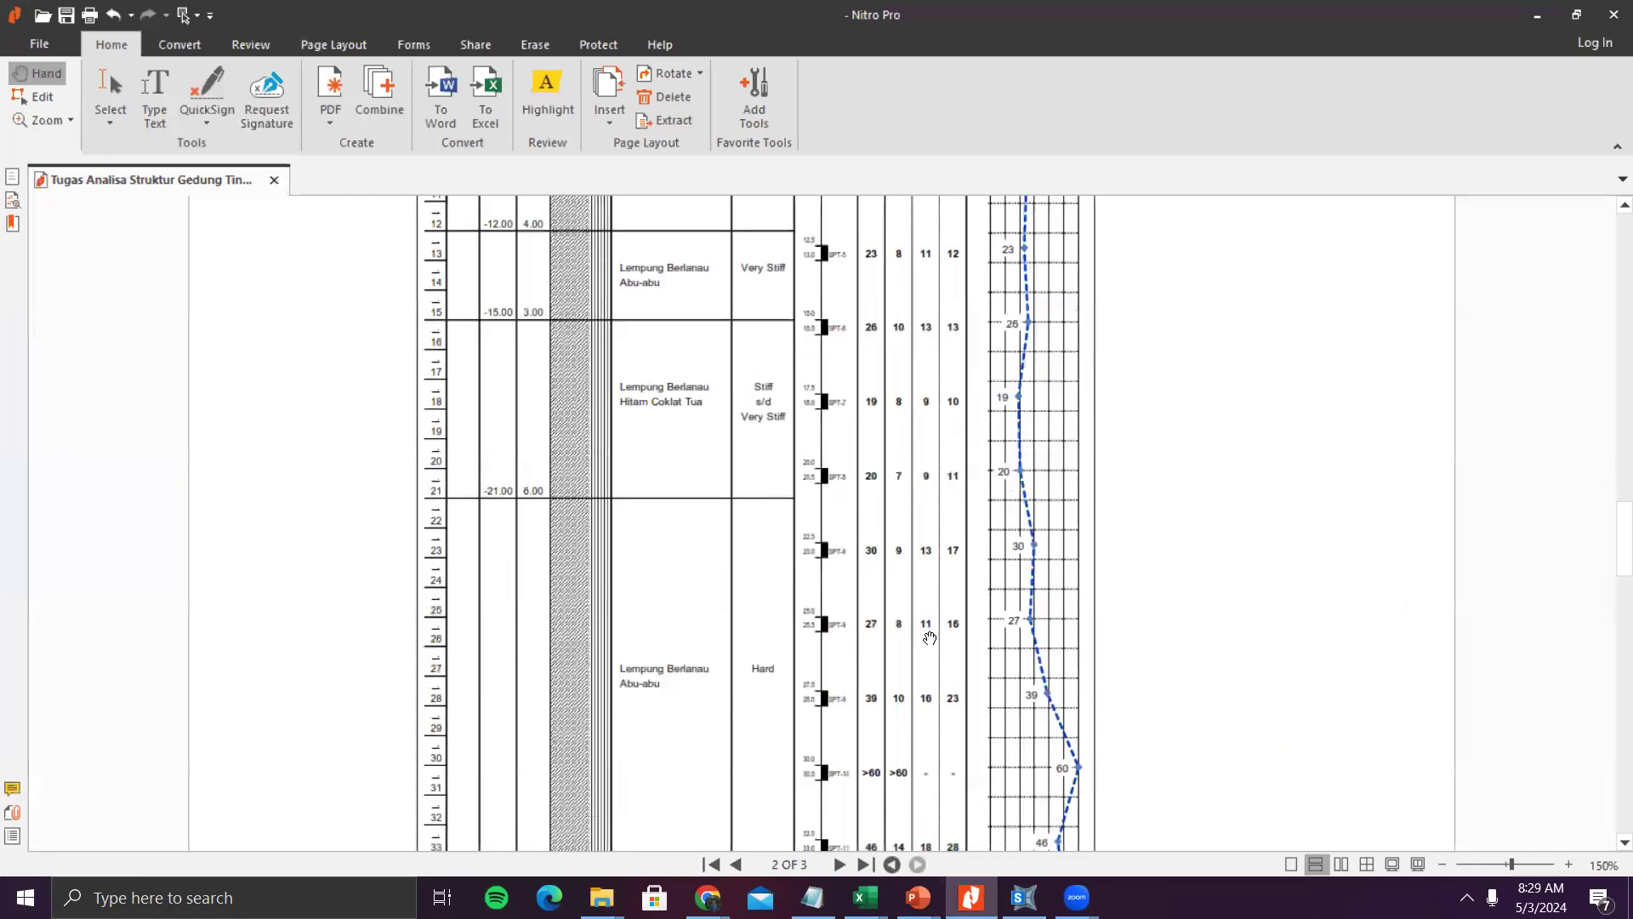
pyautogui.scroll(5, 925, 644)
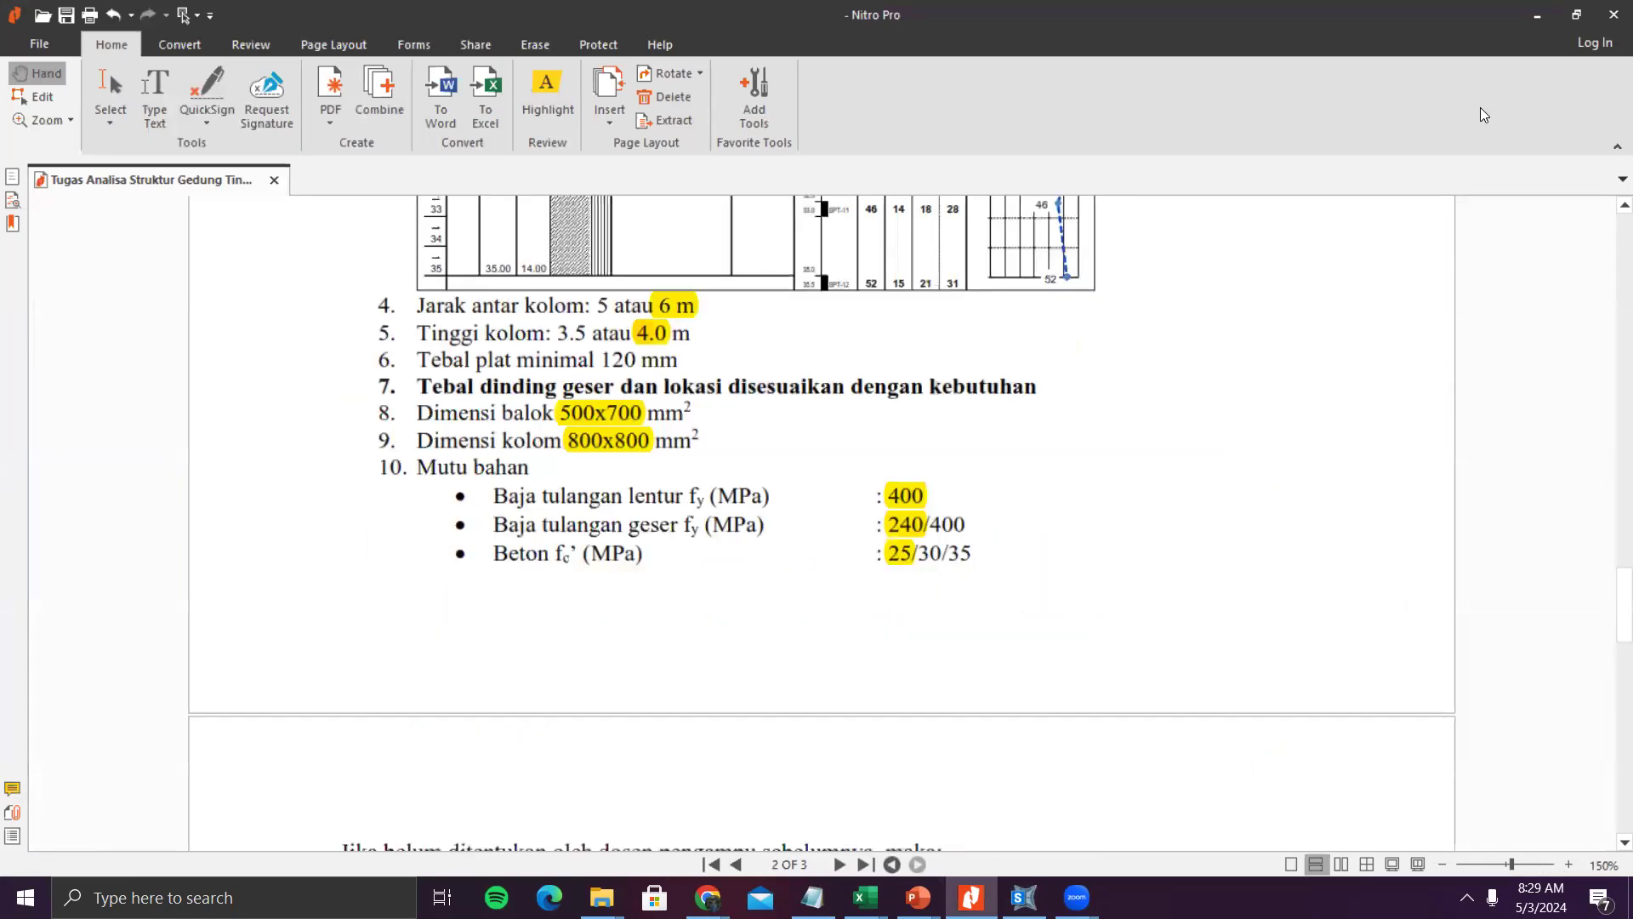
pyautogui.click(1537, 14)
pyautogui.click(946, 373)
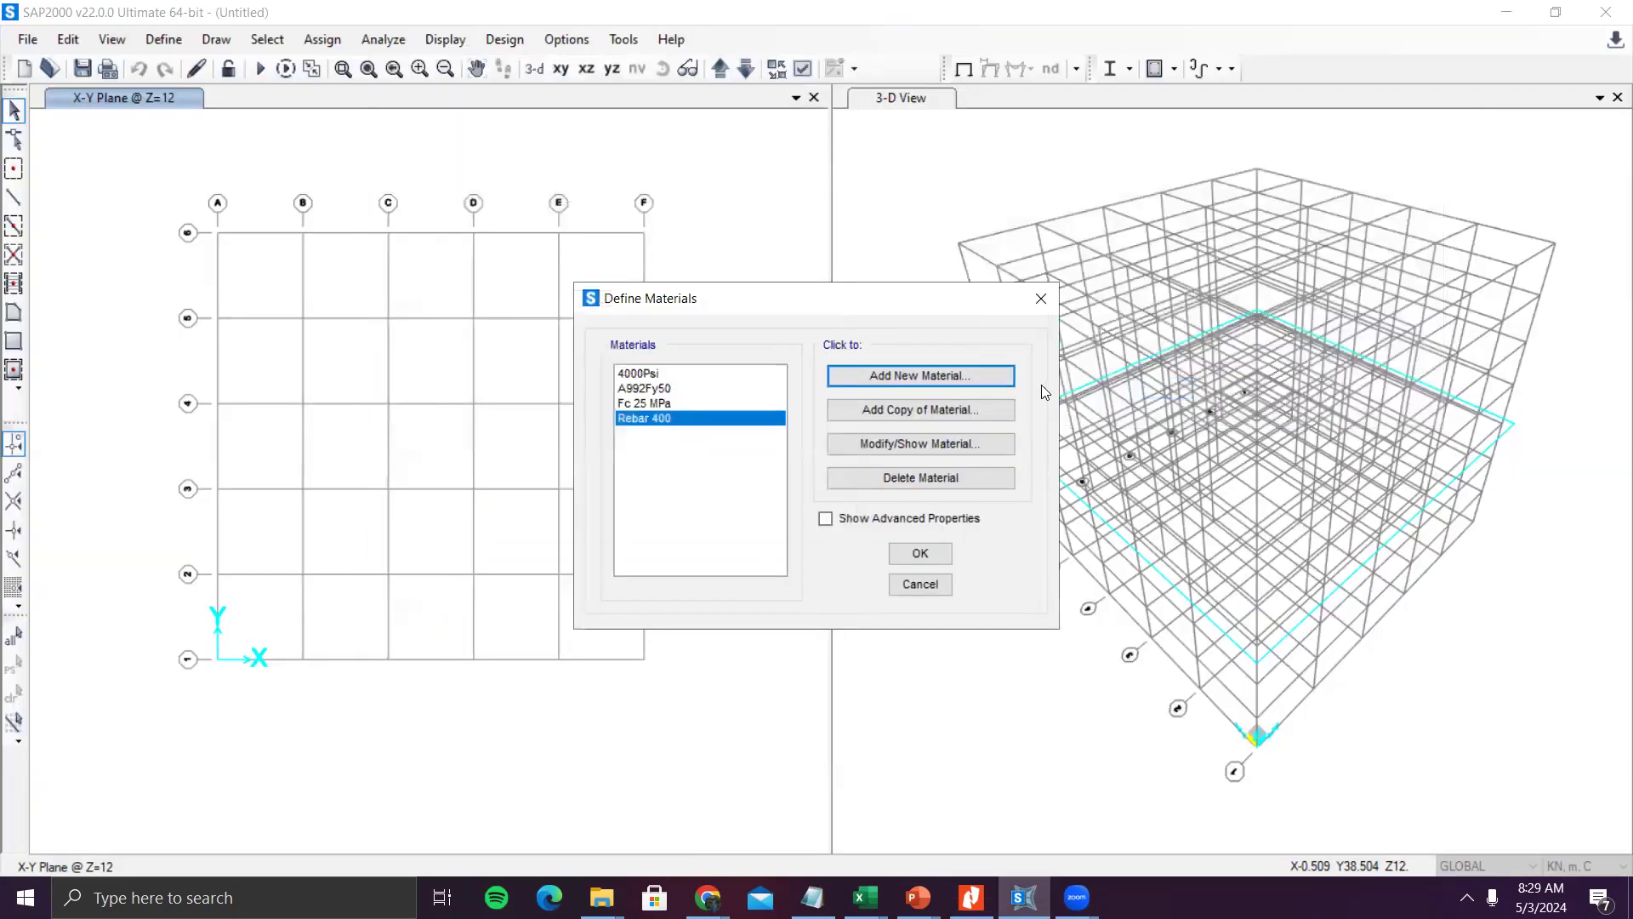
pyautogui.moveTo(872, 331); pyautogui.dragTo(1361, 123)
pyautogui.press('Escape')
# - Add a copy of the Rebar 400 material and name it Rebar 240
pyautogui.click(701, 421)
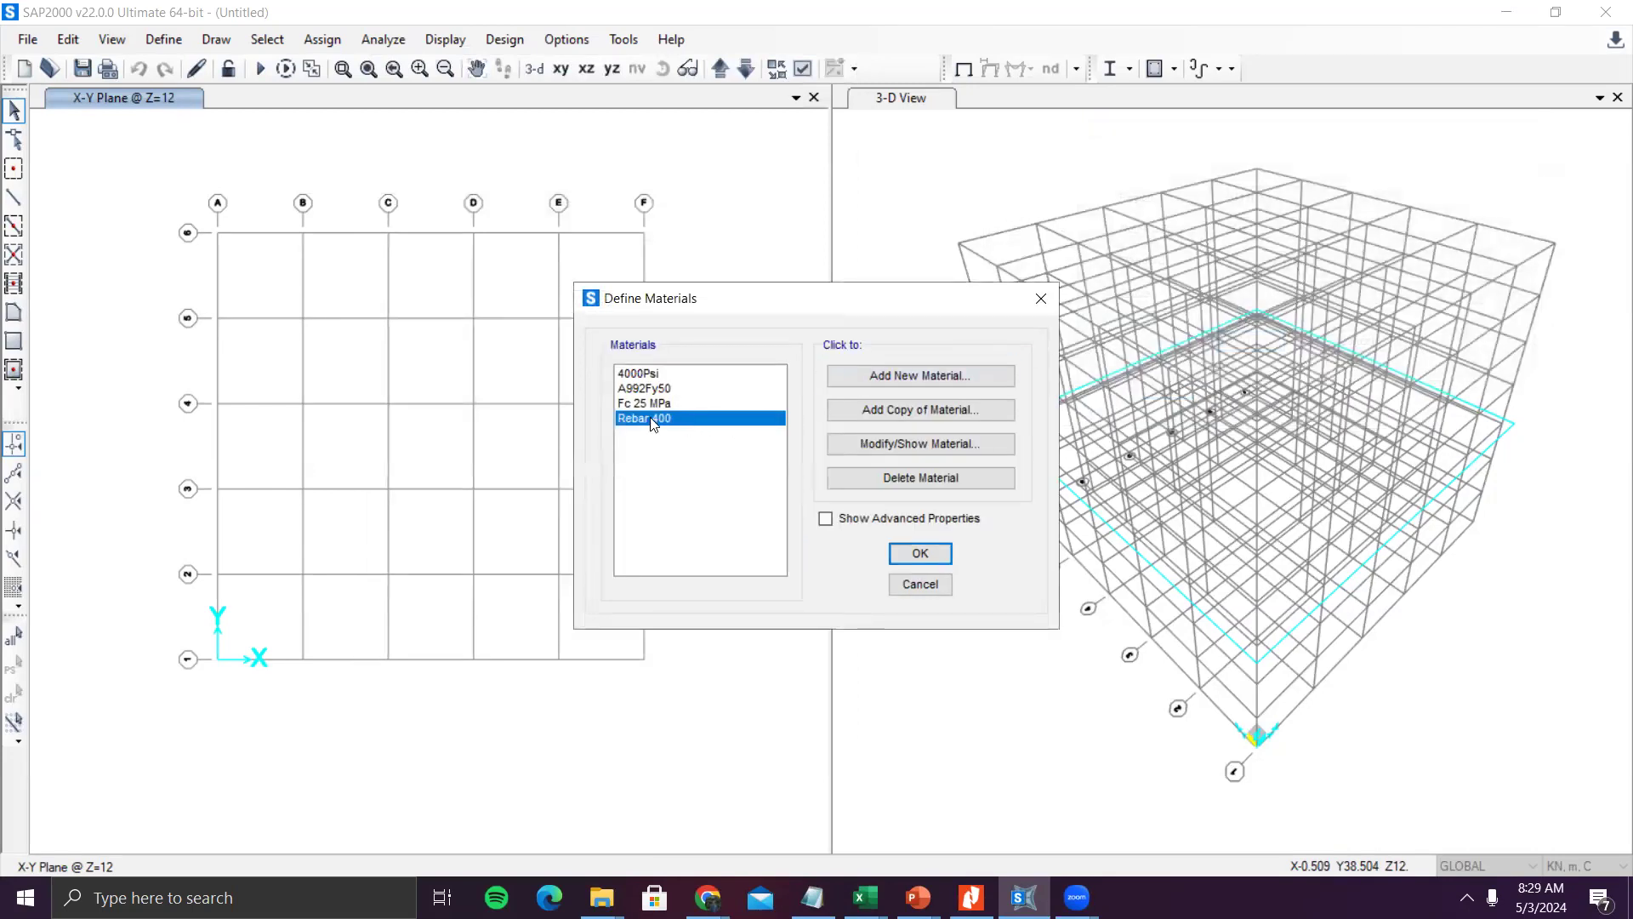
pyautogui.click(918, 412)
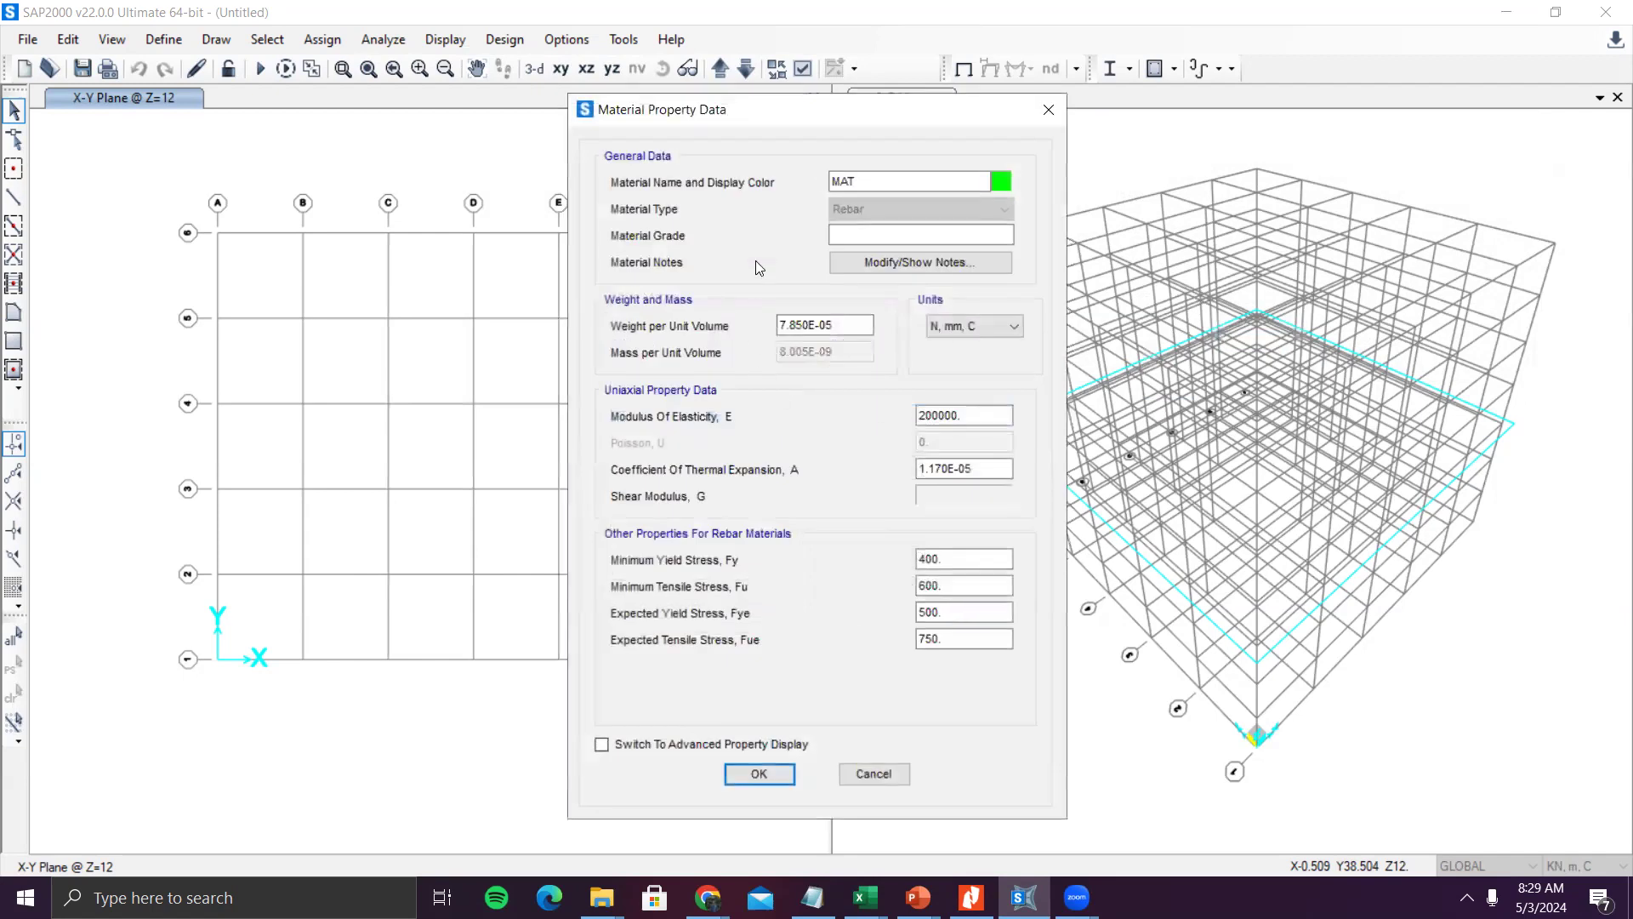
pyautogui.moveTo(762, 121); pyautogui.dragTo(1204, 105)
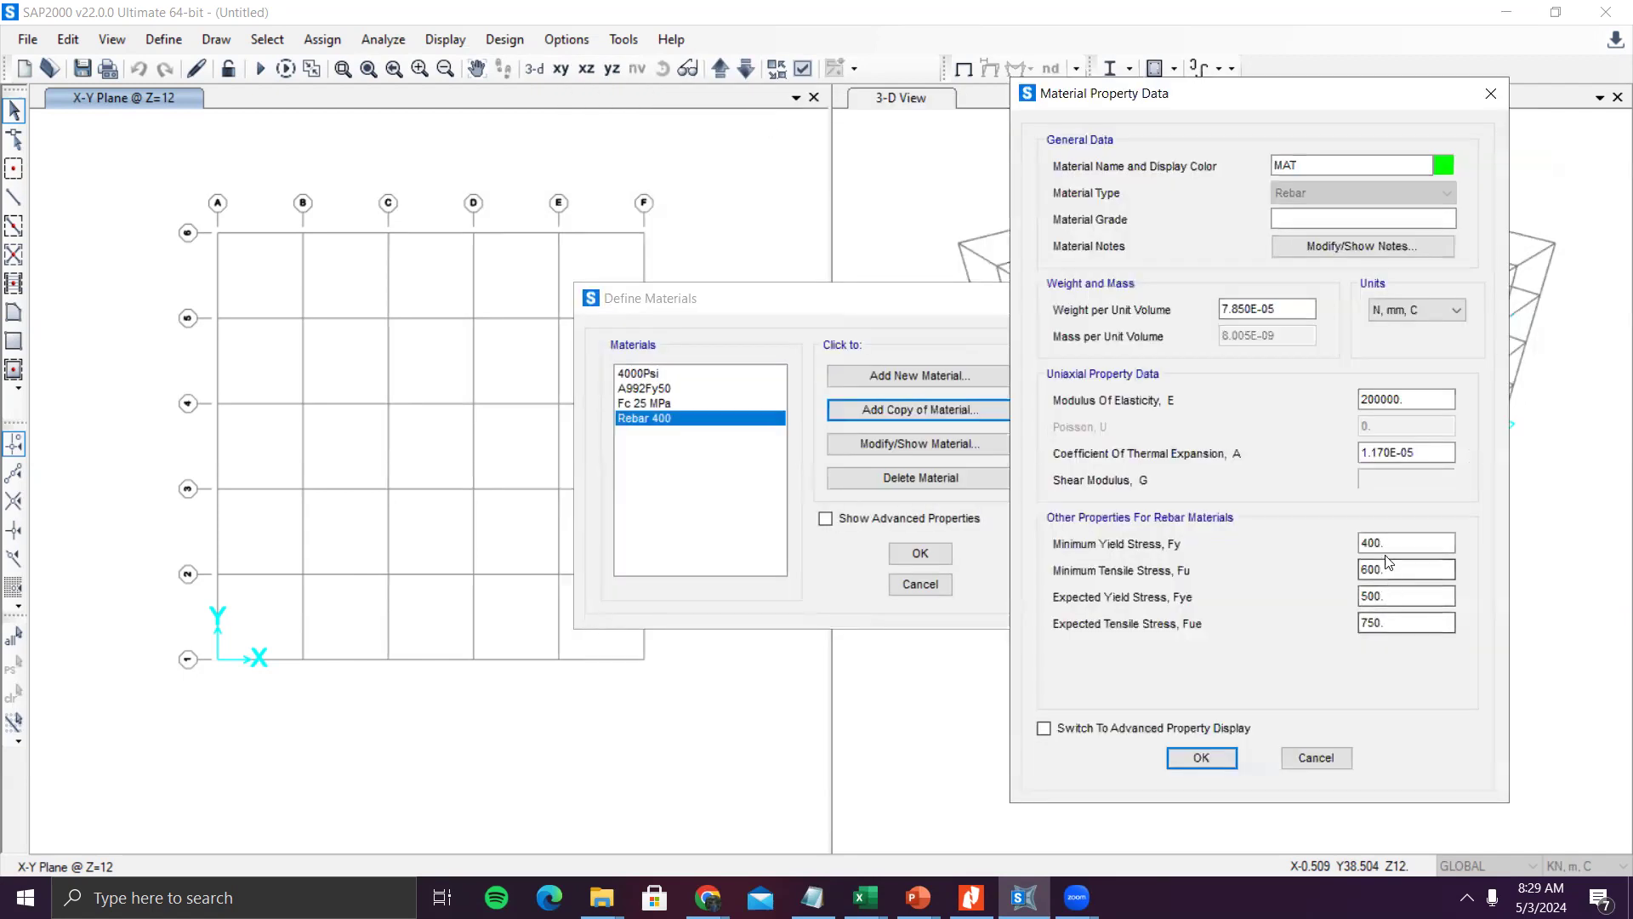
pyautogui.doubleClick(1285, 165)
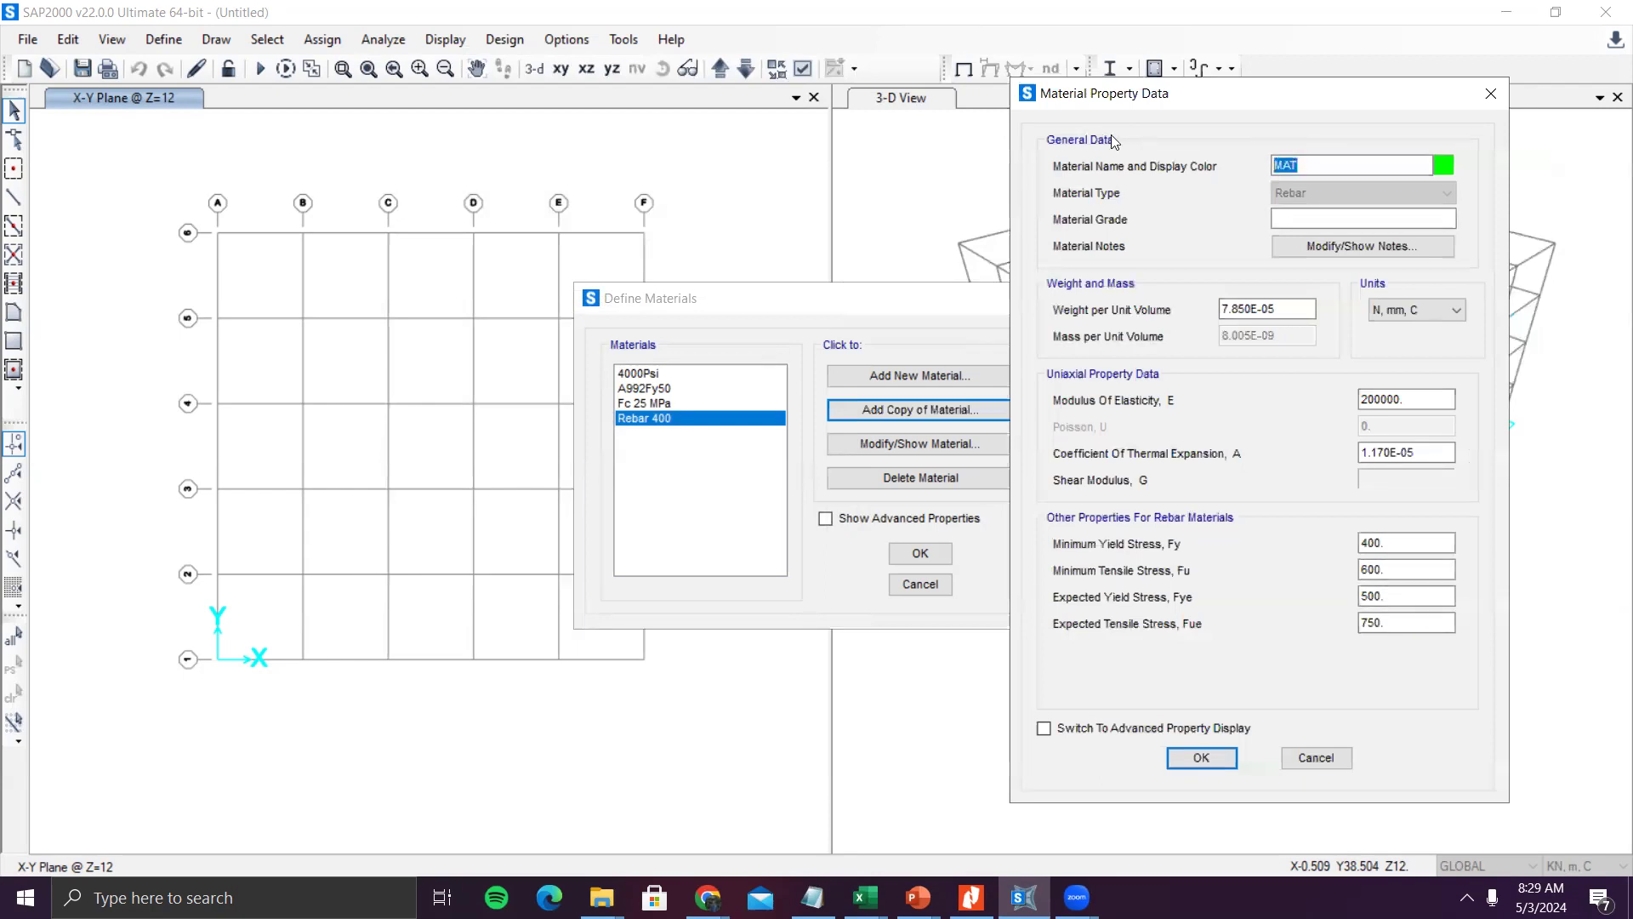
pyautogui.press('BackSpace')
pyautogui.write('Rebar 240')
# - Set Rebar 240's minimum yield stress Fy to 240 and minimum tensile stress Fu to 240*1.5 (360)
pyautogui.moveTo(1414, 543); pyautogui.dragTo(1230, 542)
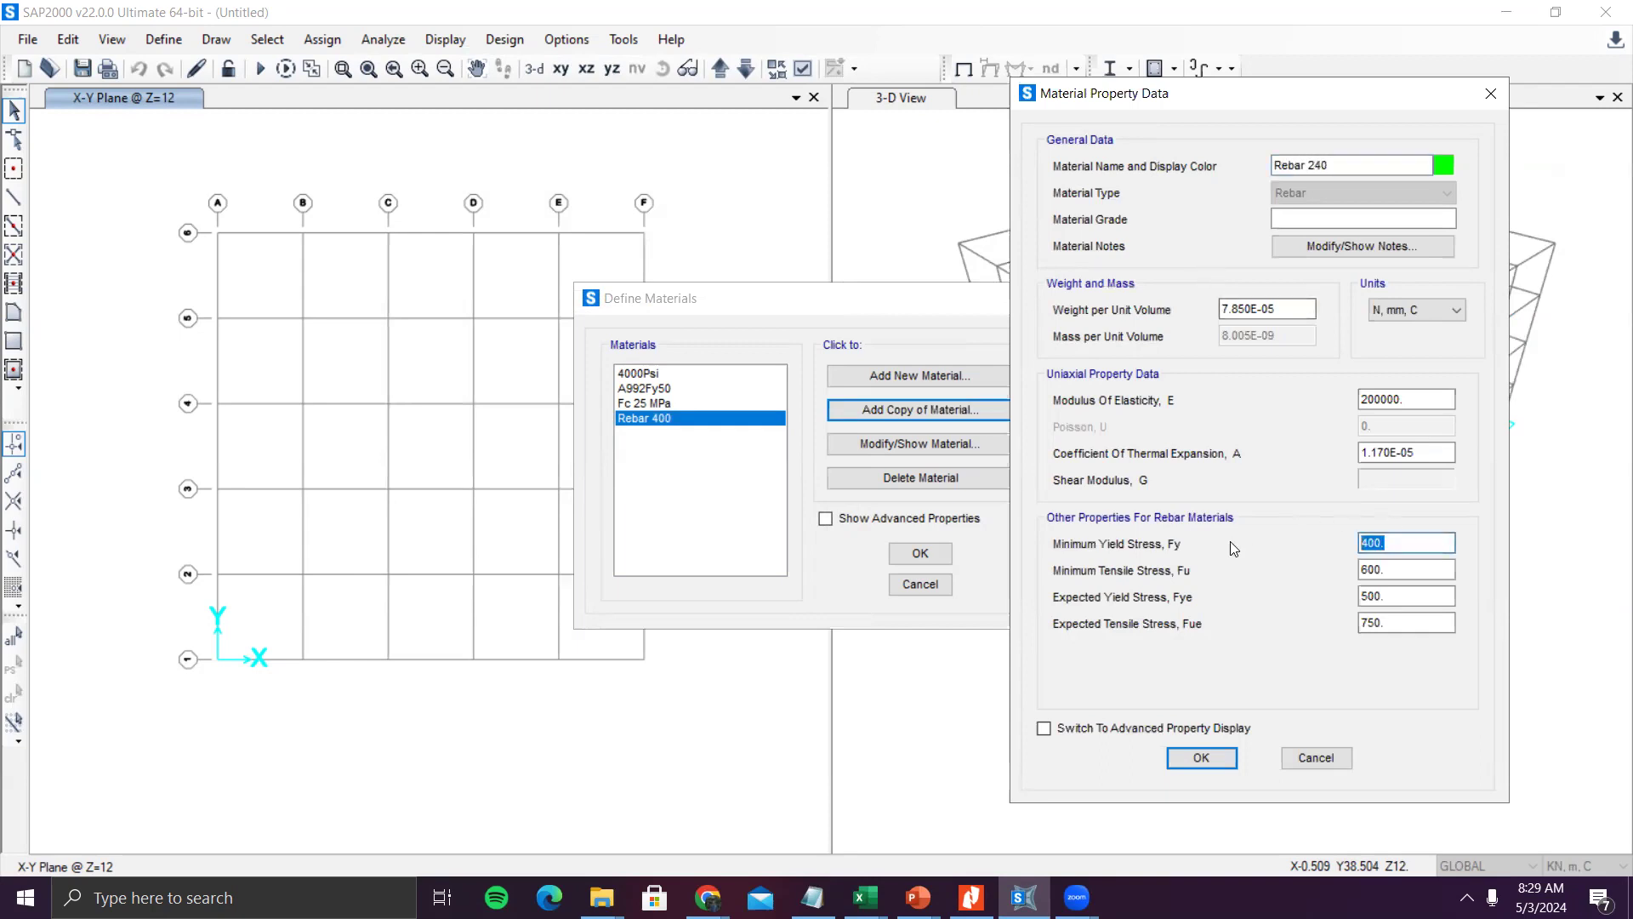
pyautogui.write('240')
pyautogui.moveTo(1412, 570); pyautogui.dragTo(1265, 570)
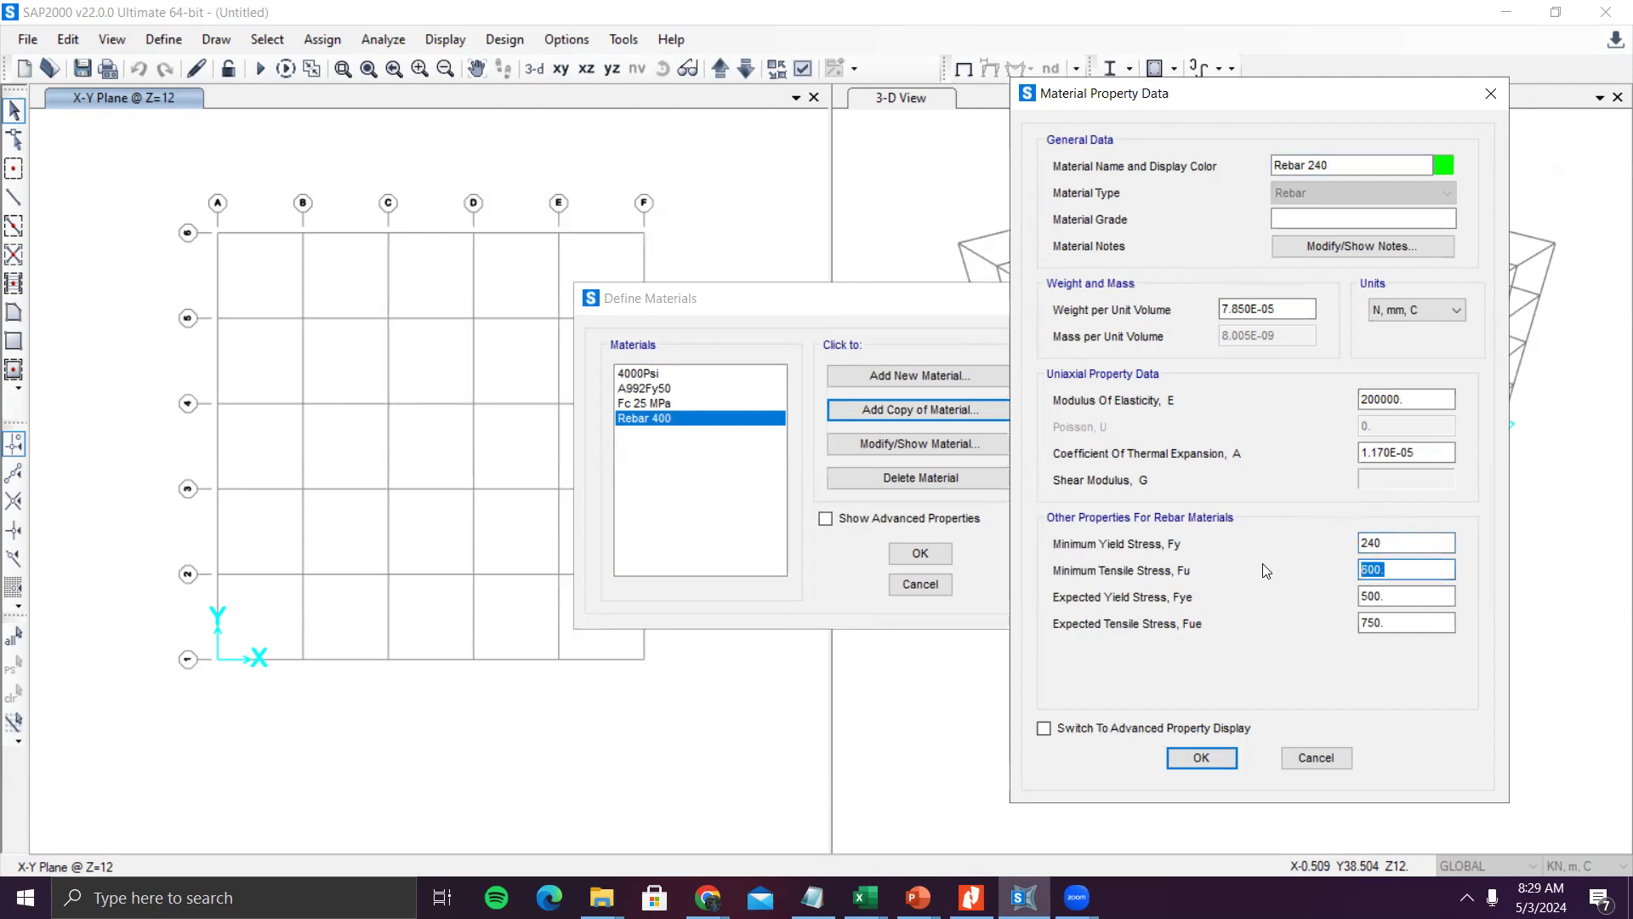
pyautogui.write('240*1.5')
pyautogui.press('Tab')
# - Set Rebar 240's expected yield stress Fye to 240*1.25 (300) and expected tensile stress Fue to 360*1.25 (450), and accept the material
pyautogui.write('2')
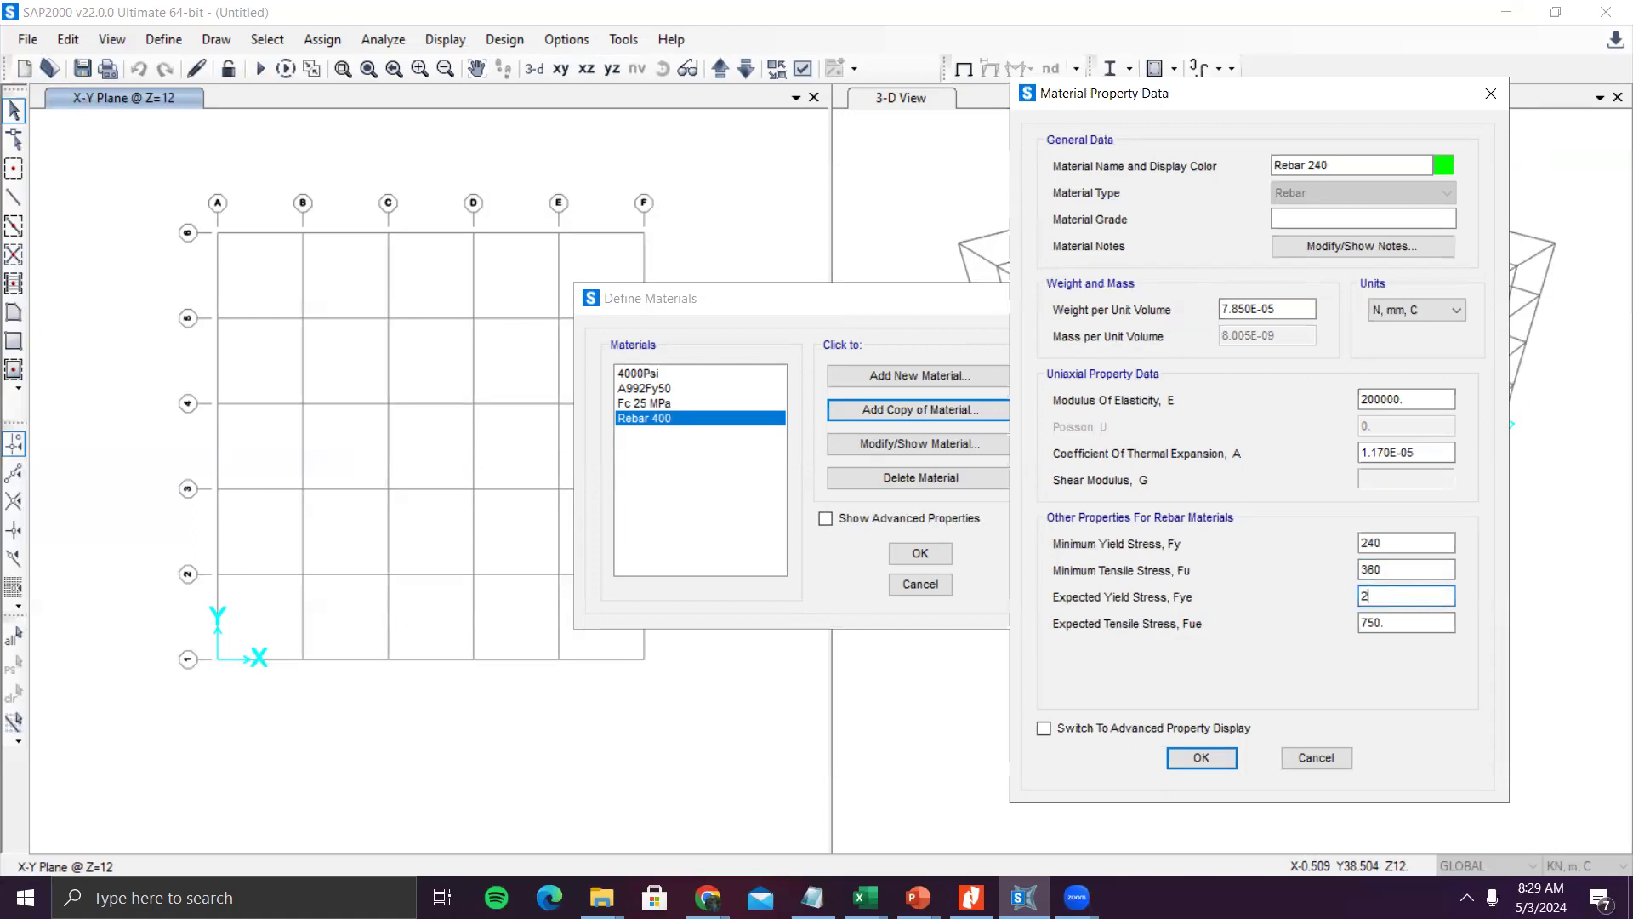
pyautogui.write('40*1.25')
pyautogui.press('Return')
pyautogui.press('Tab')
pyautogui.write('3')
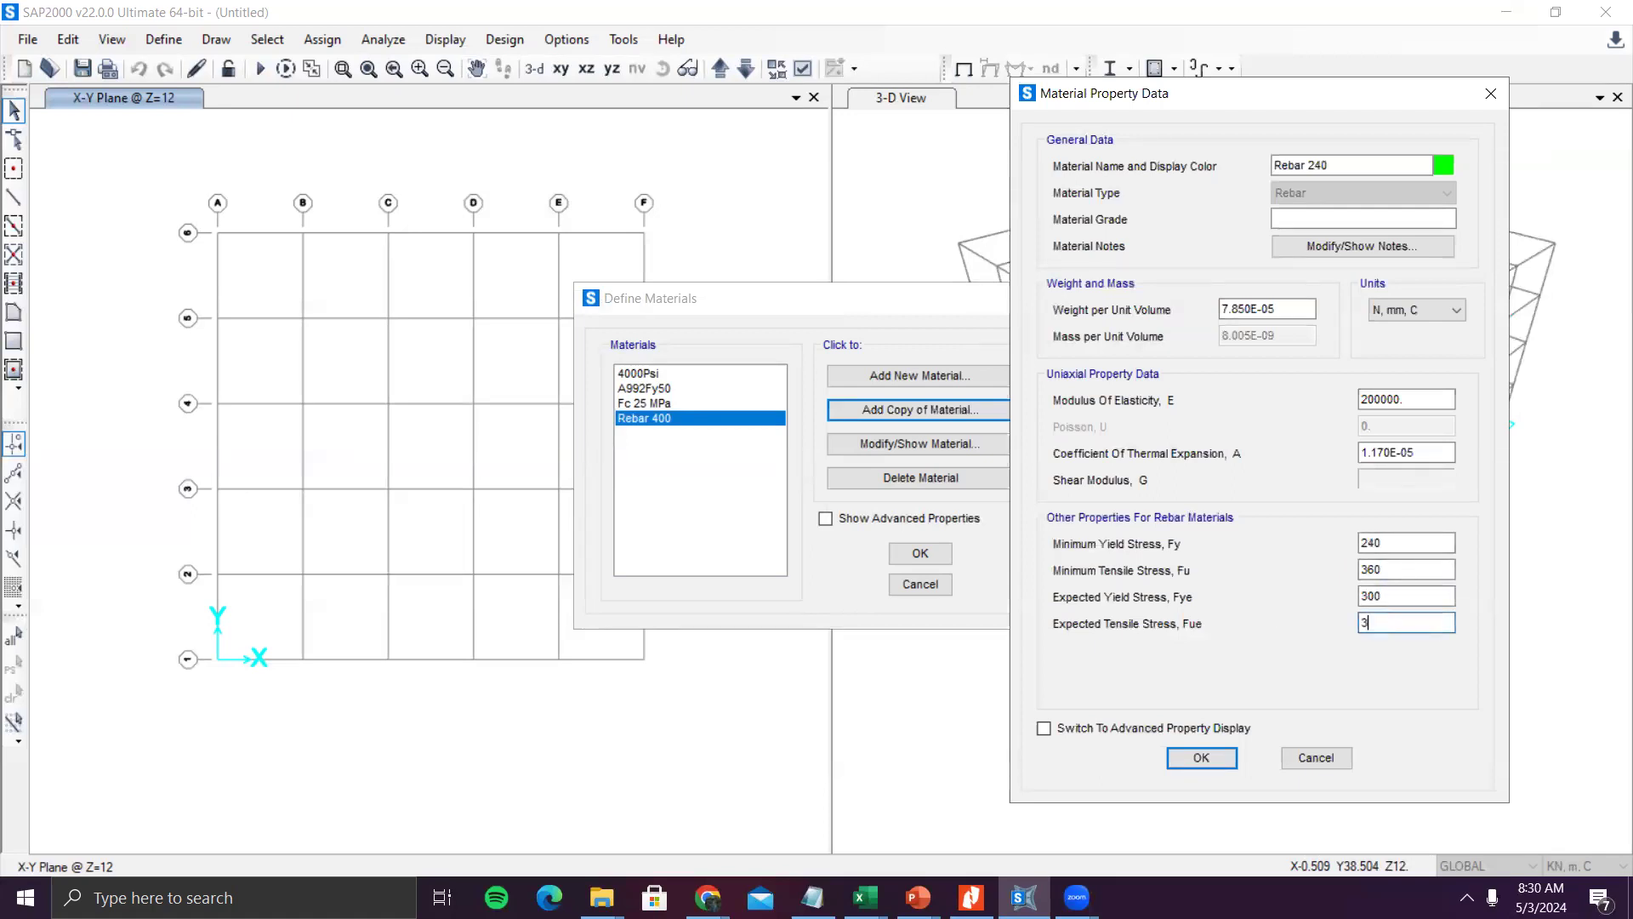
pyautogui.write('60*1.25')
pyautogui.press('Return')
pyautogui.click(1199, 760)
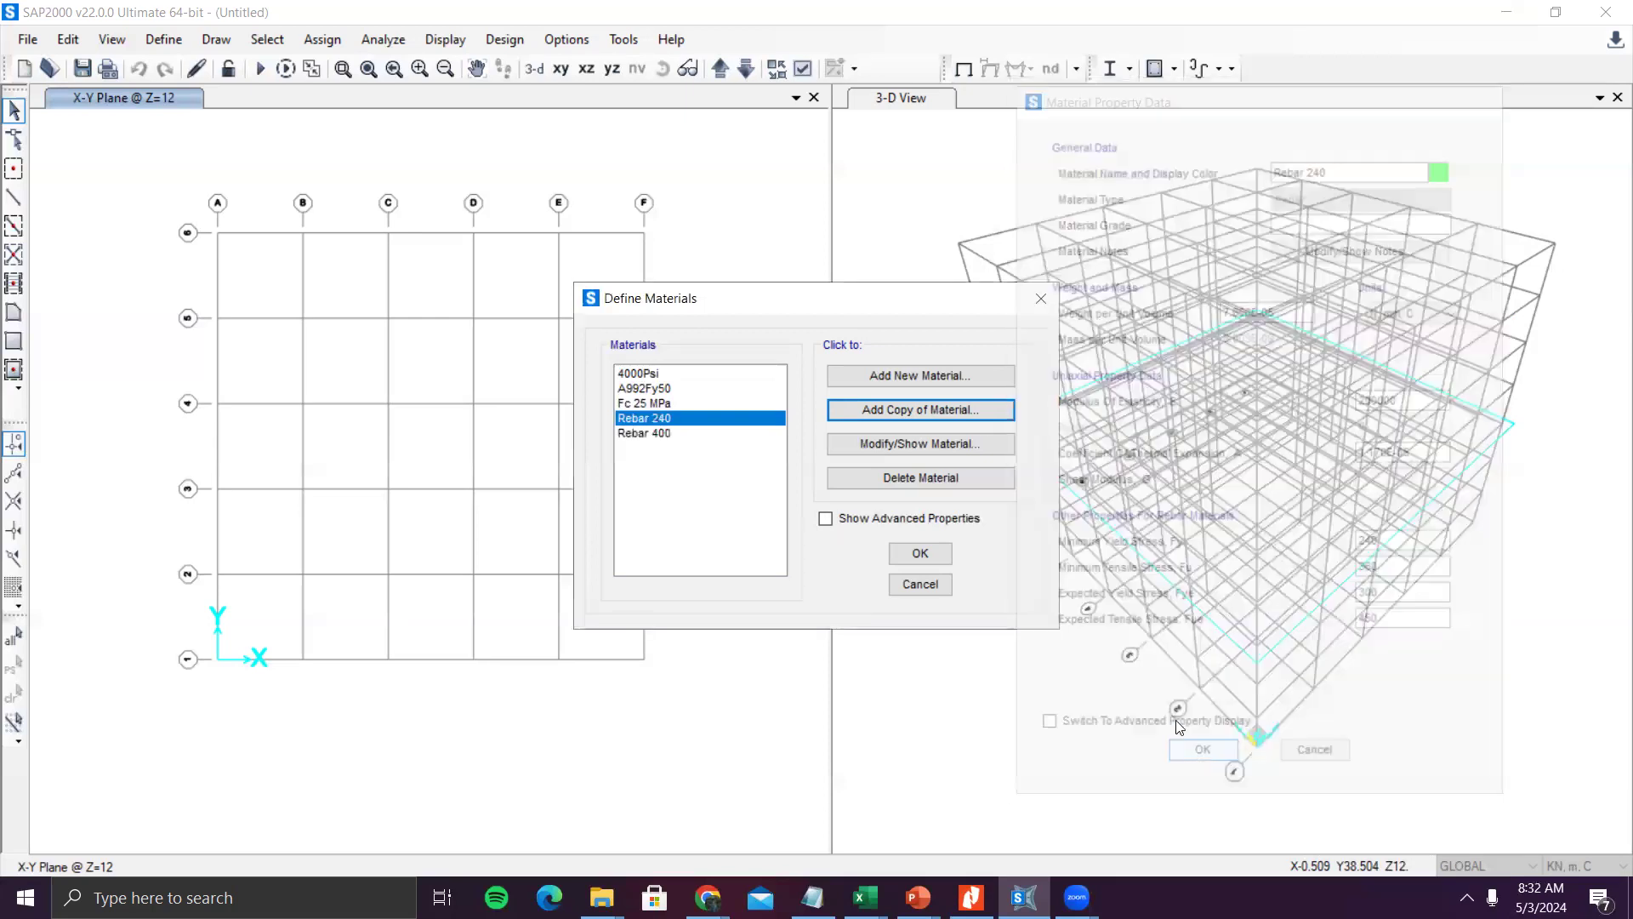
# - Go through the Fc 25 MPa, Rebar 240 and Rebar 400 entries and accept the material definitions
pyautogui.click(655, 433)
pyautogui.click(655, 403)
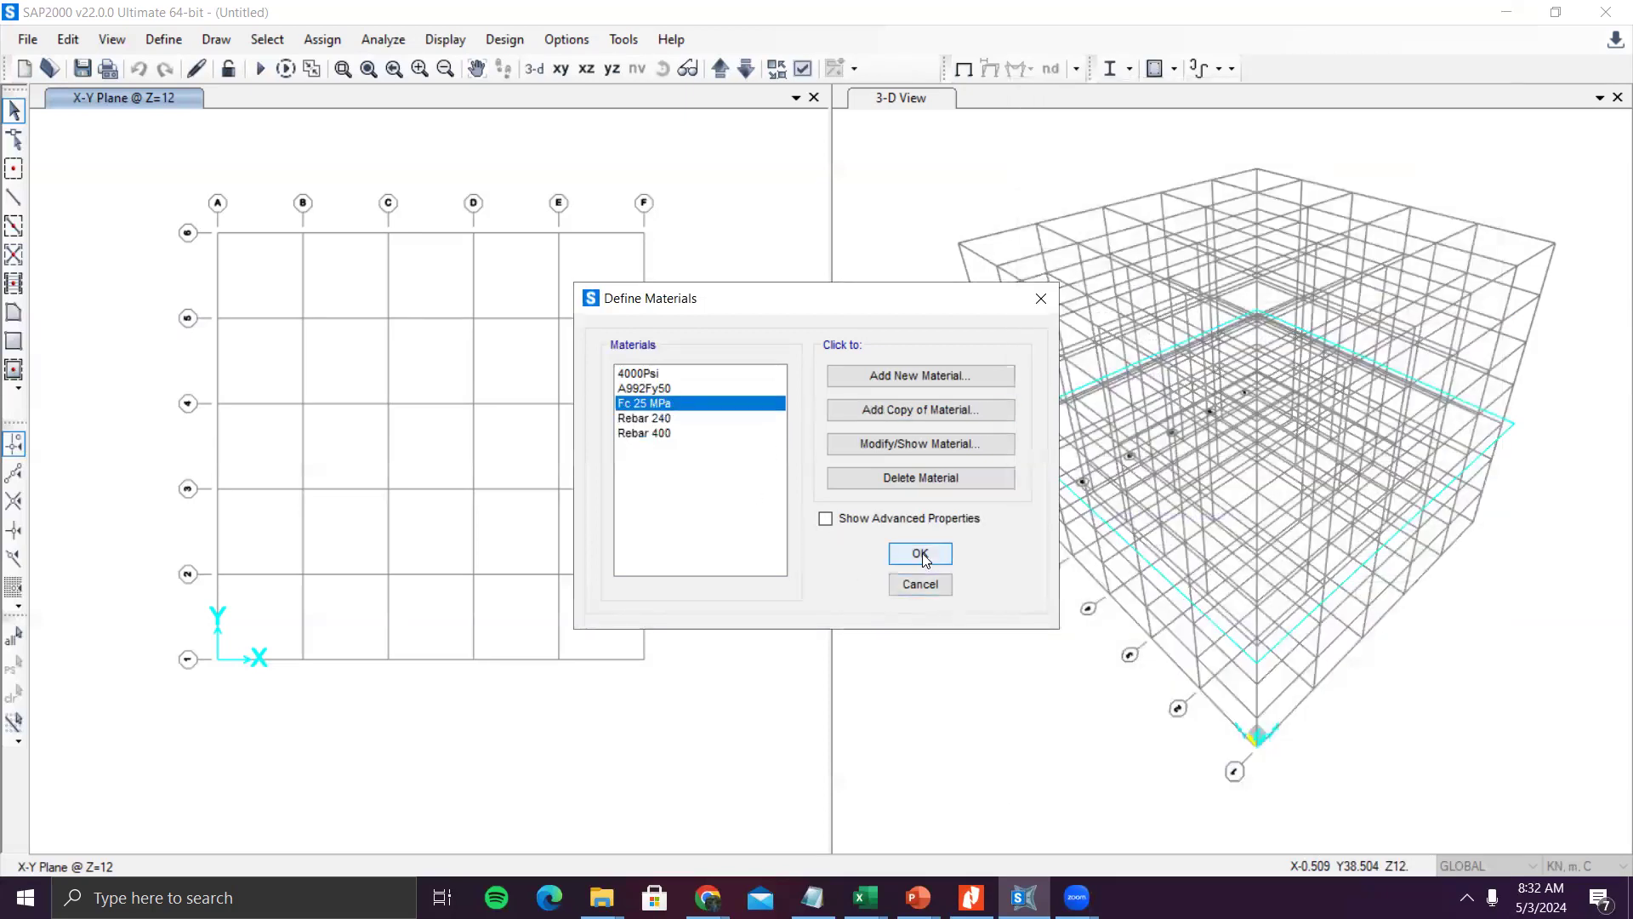
pyautogui.click(685, 417)
pyautogui.click(685, 433)
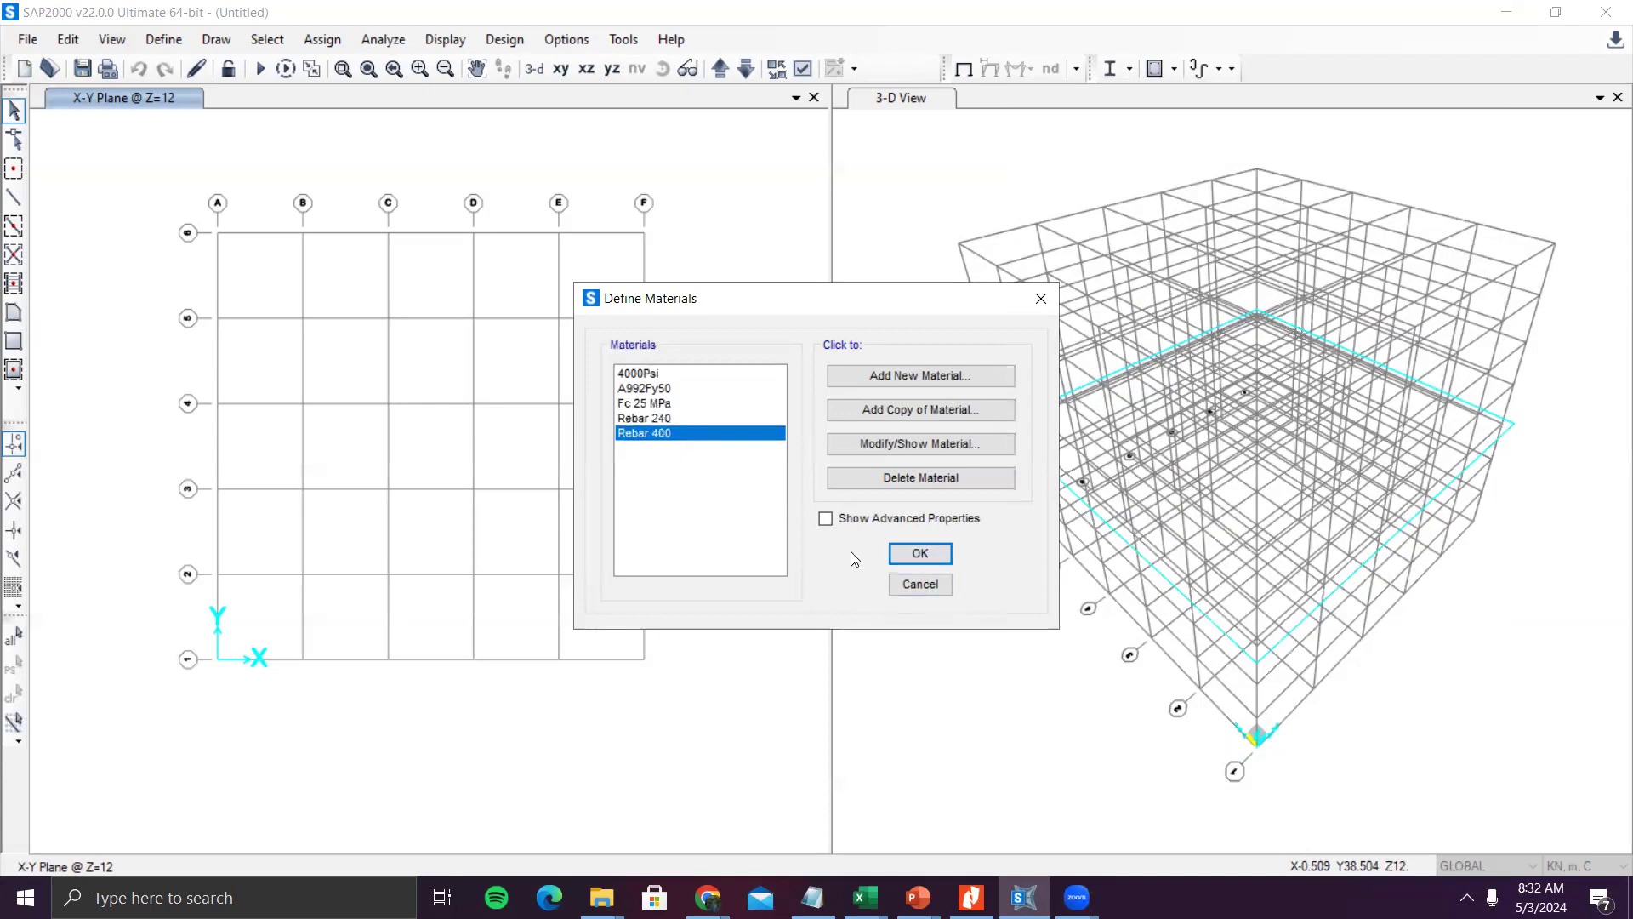
pyautogui.click(909, 554)
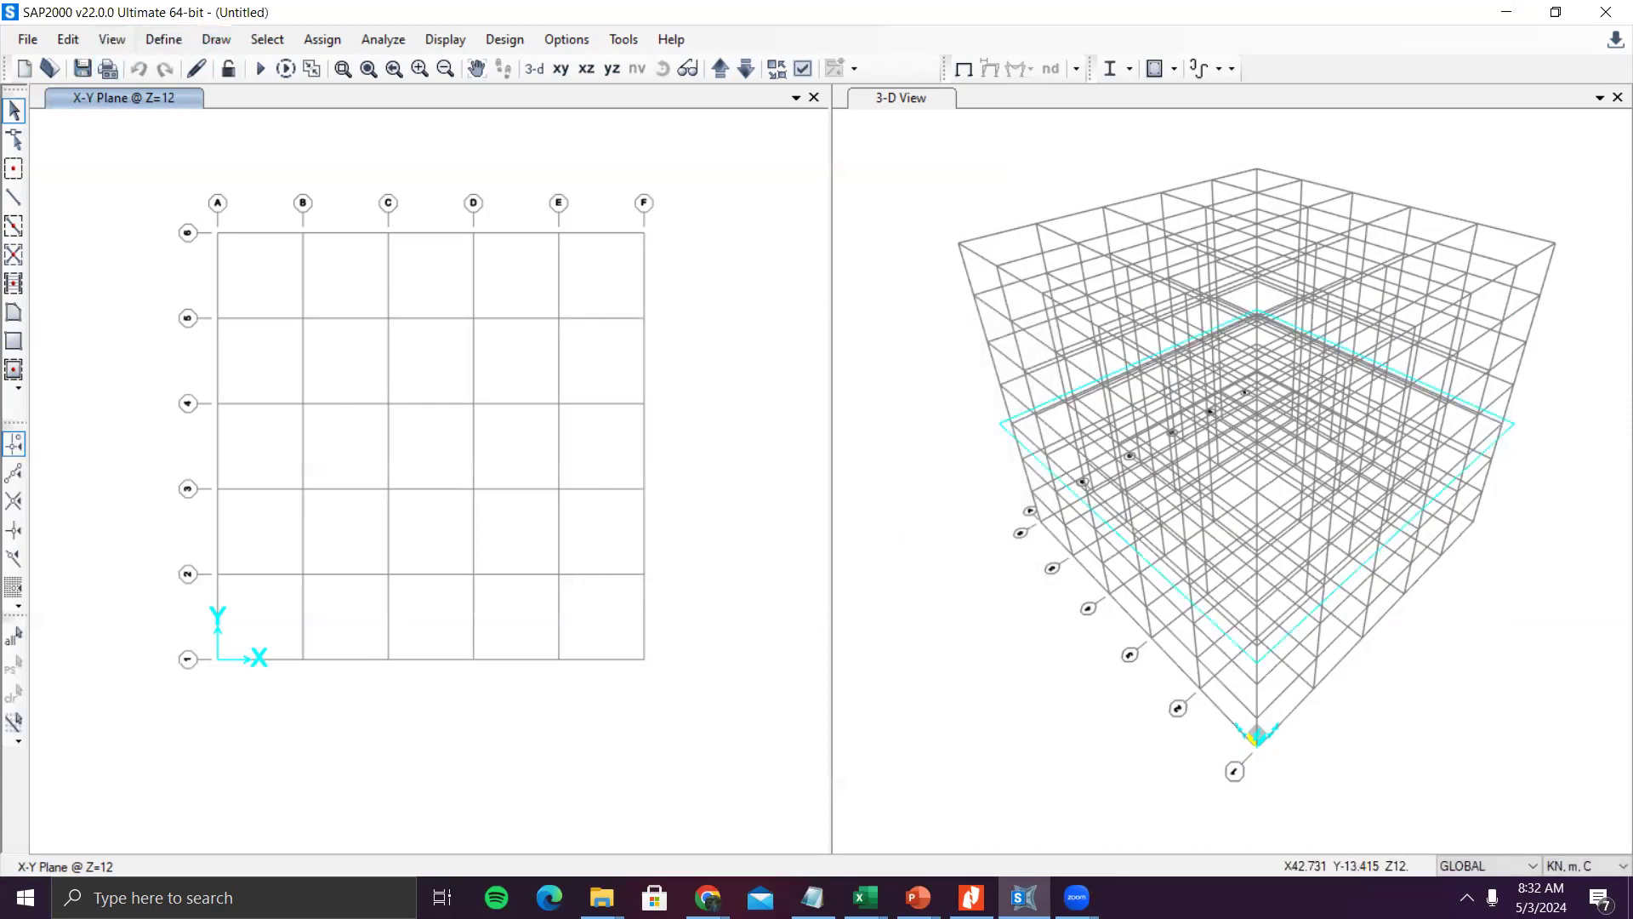
# - Open the frame section property definitions
pyautogui.click(164, 39)
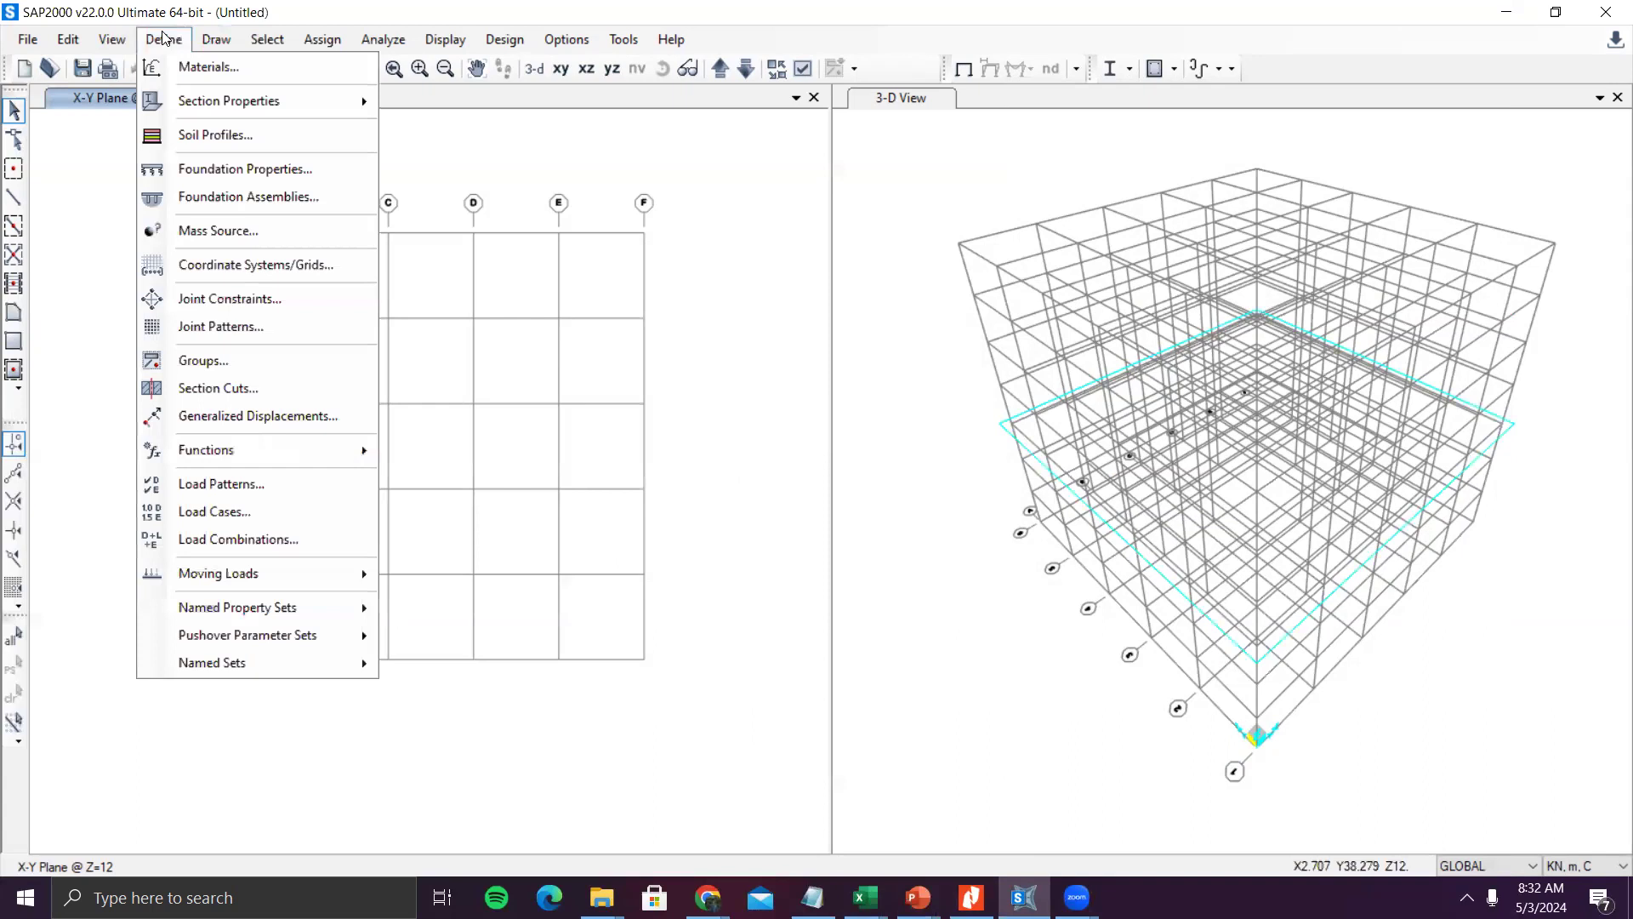
pyautogui.moveTo(192, 102)
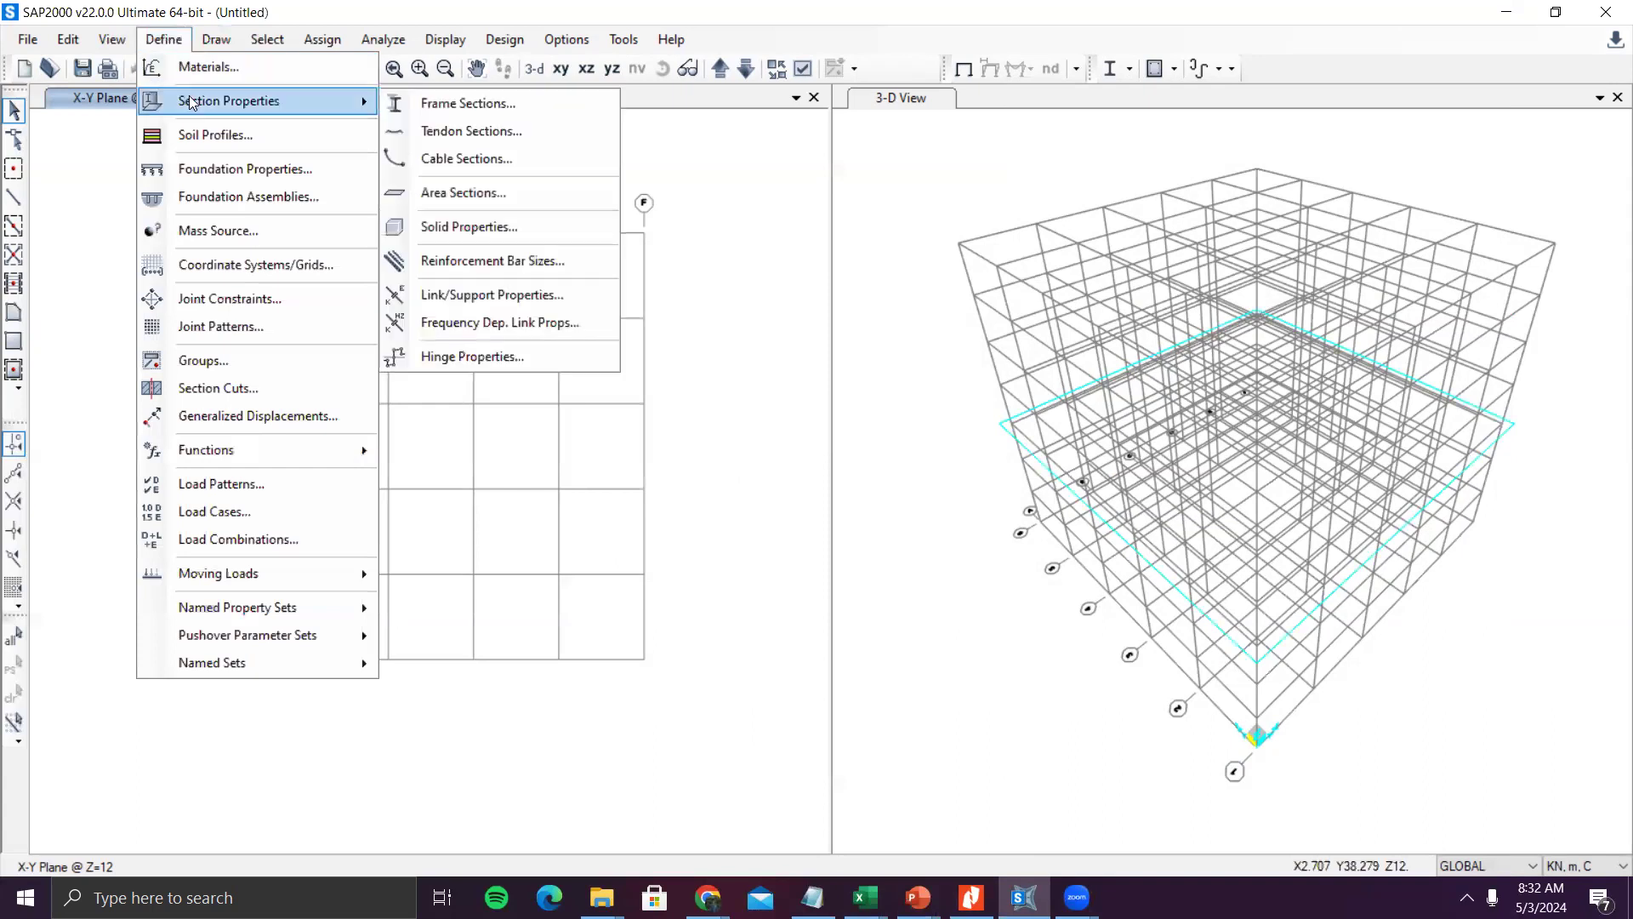
pyautogui.click(405, 102)
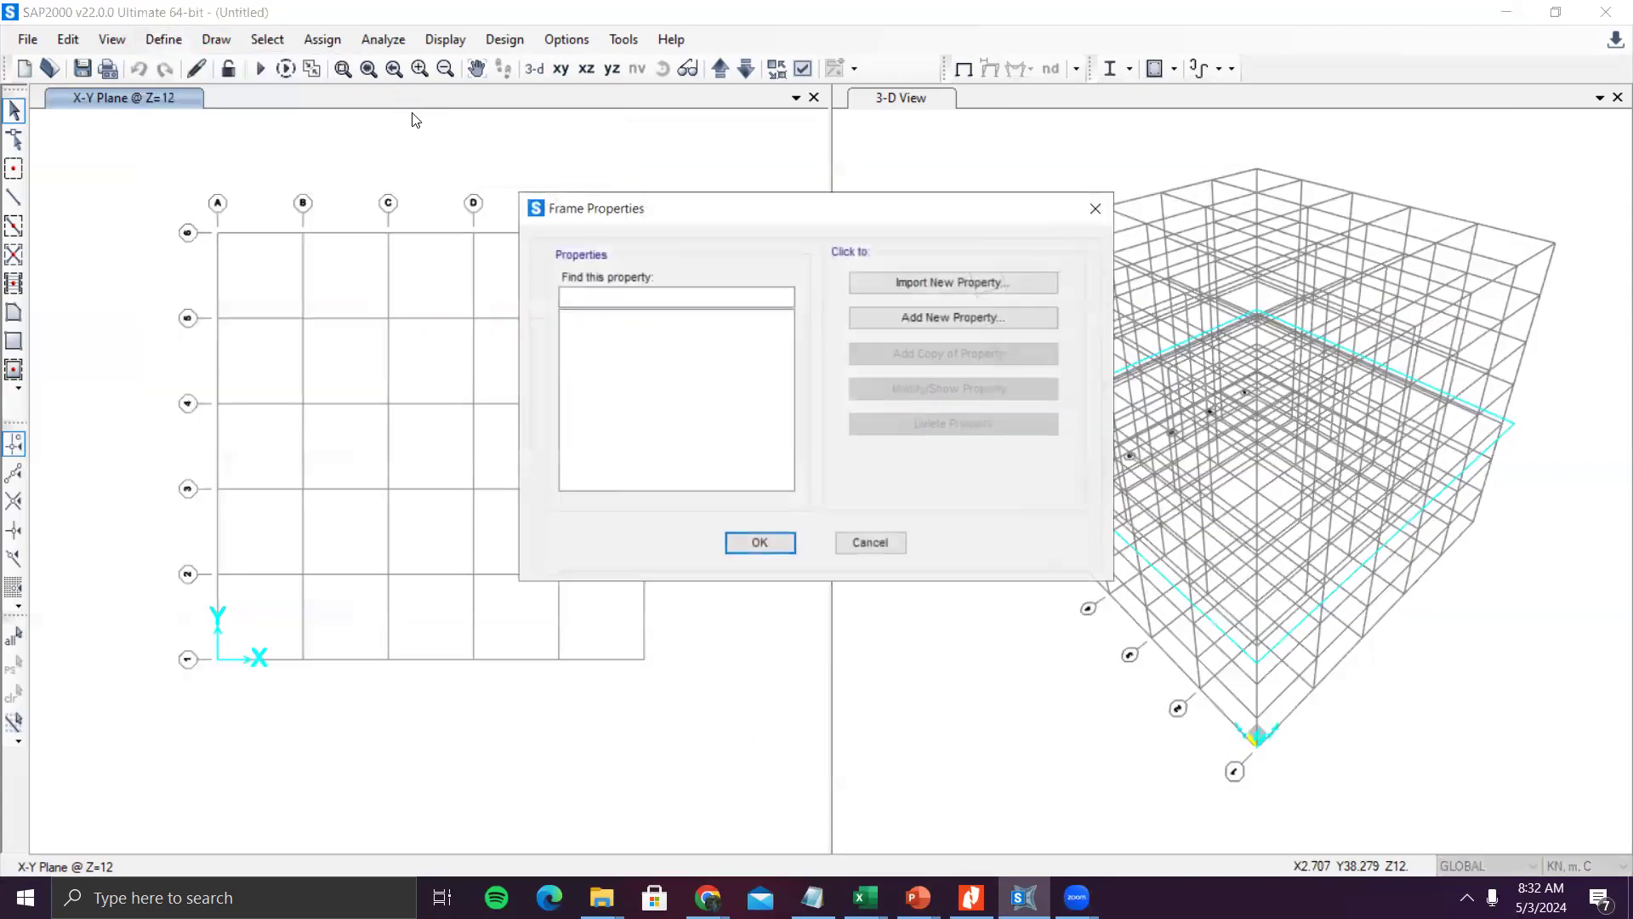
# - Look up the beam and column dimensions in the assignment's design data in Nitro Pro, and return to SAP2000
pyautogui.click(970, 897)
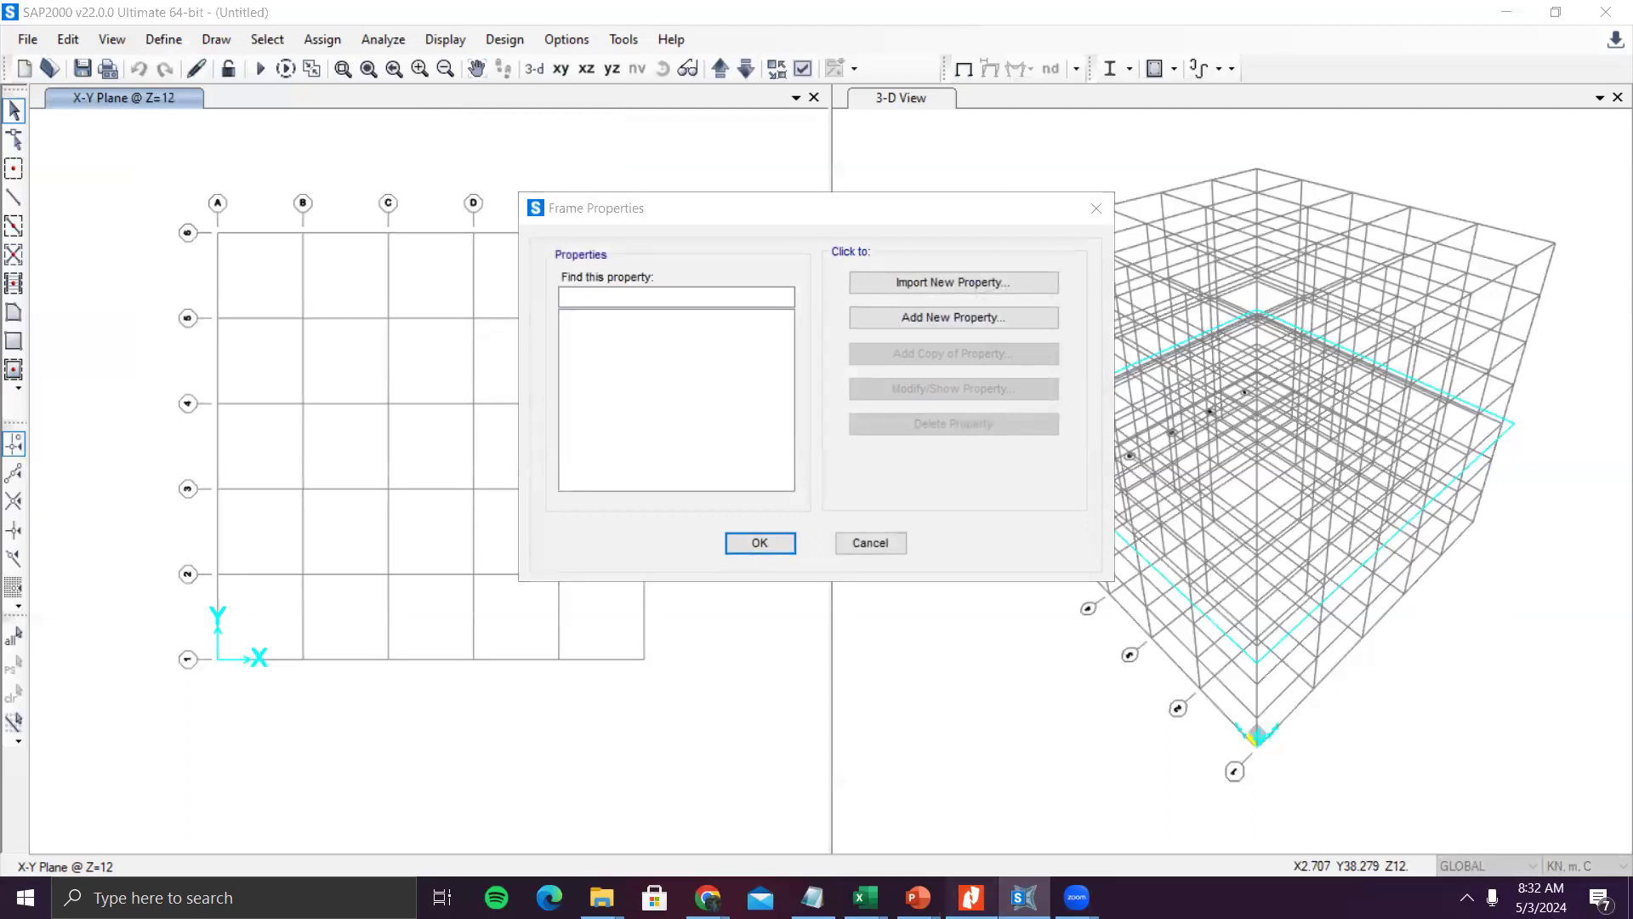
pyautogui.scroll(15, 829, 650)
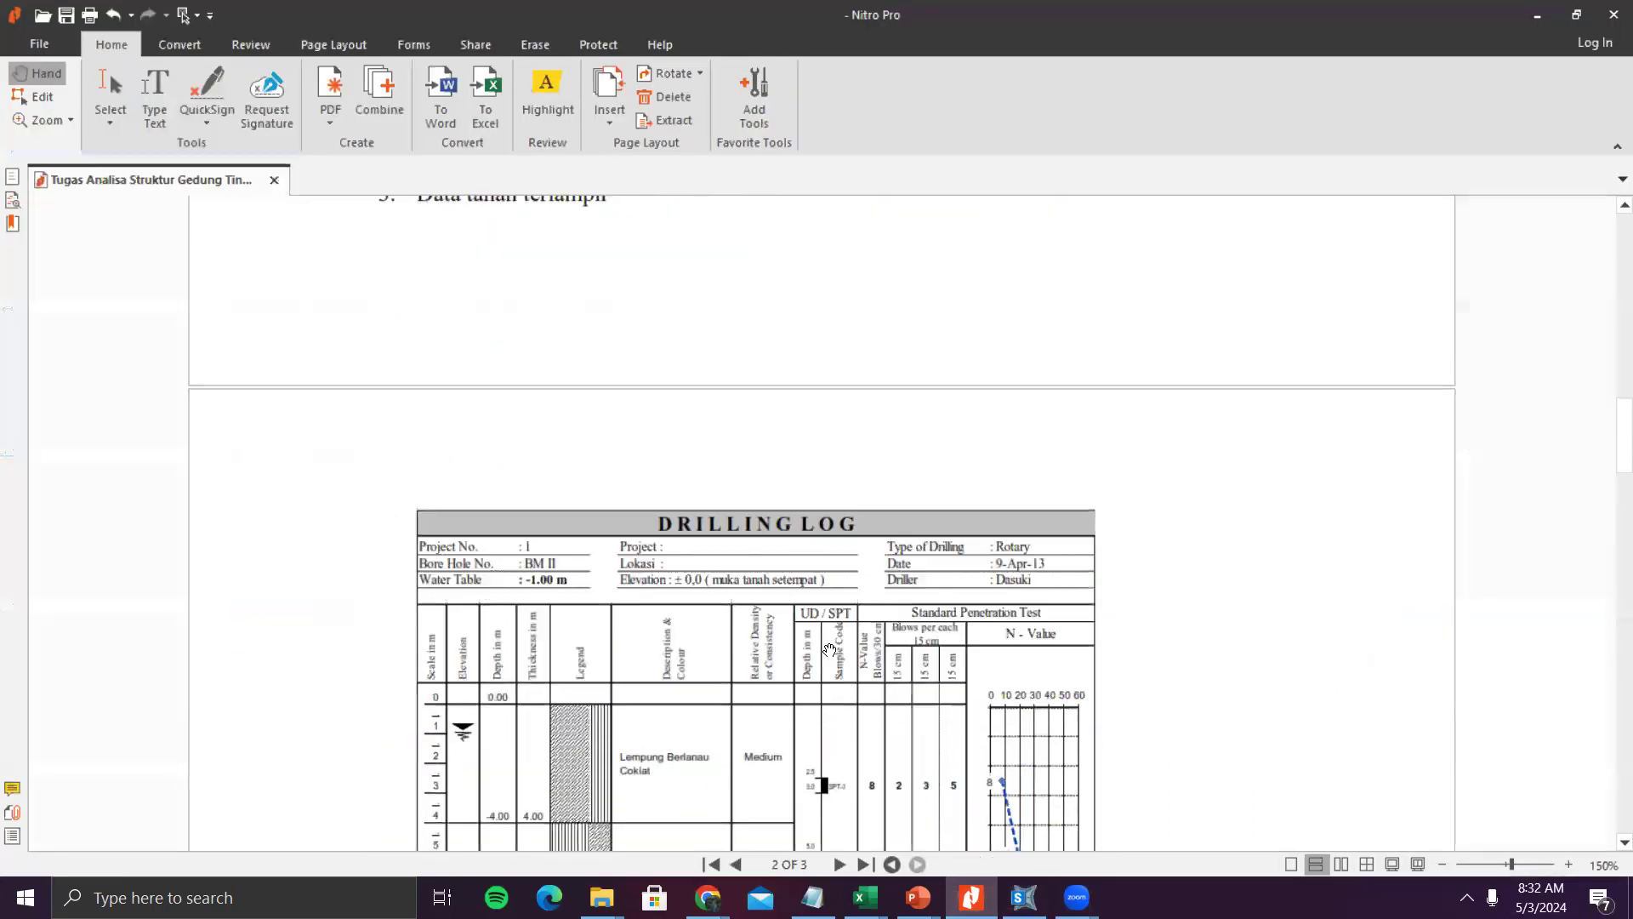
pyautogui.scroll(-8, 819, 621)
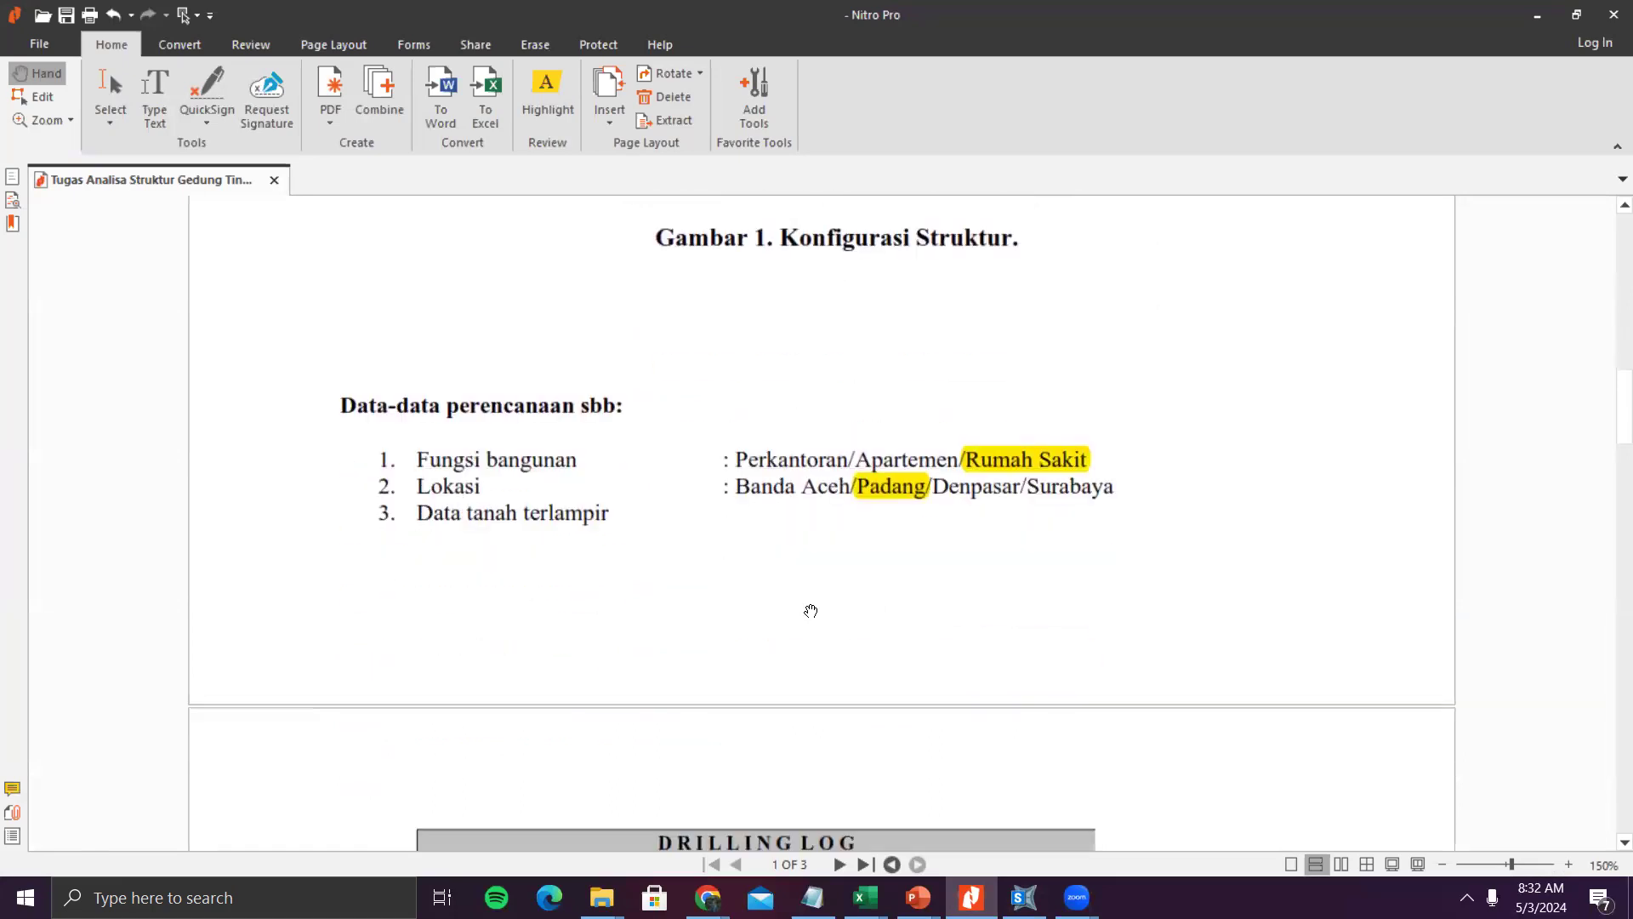
pyautogui.scroll(-20, 811, 599)
pyautogui.scroll(-3, 812, 608)
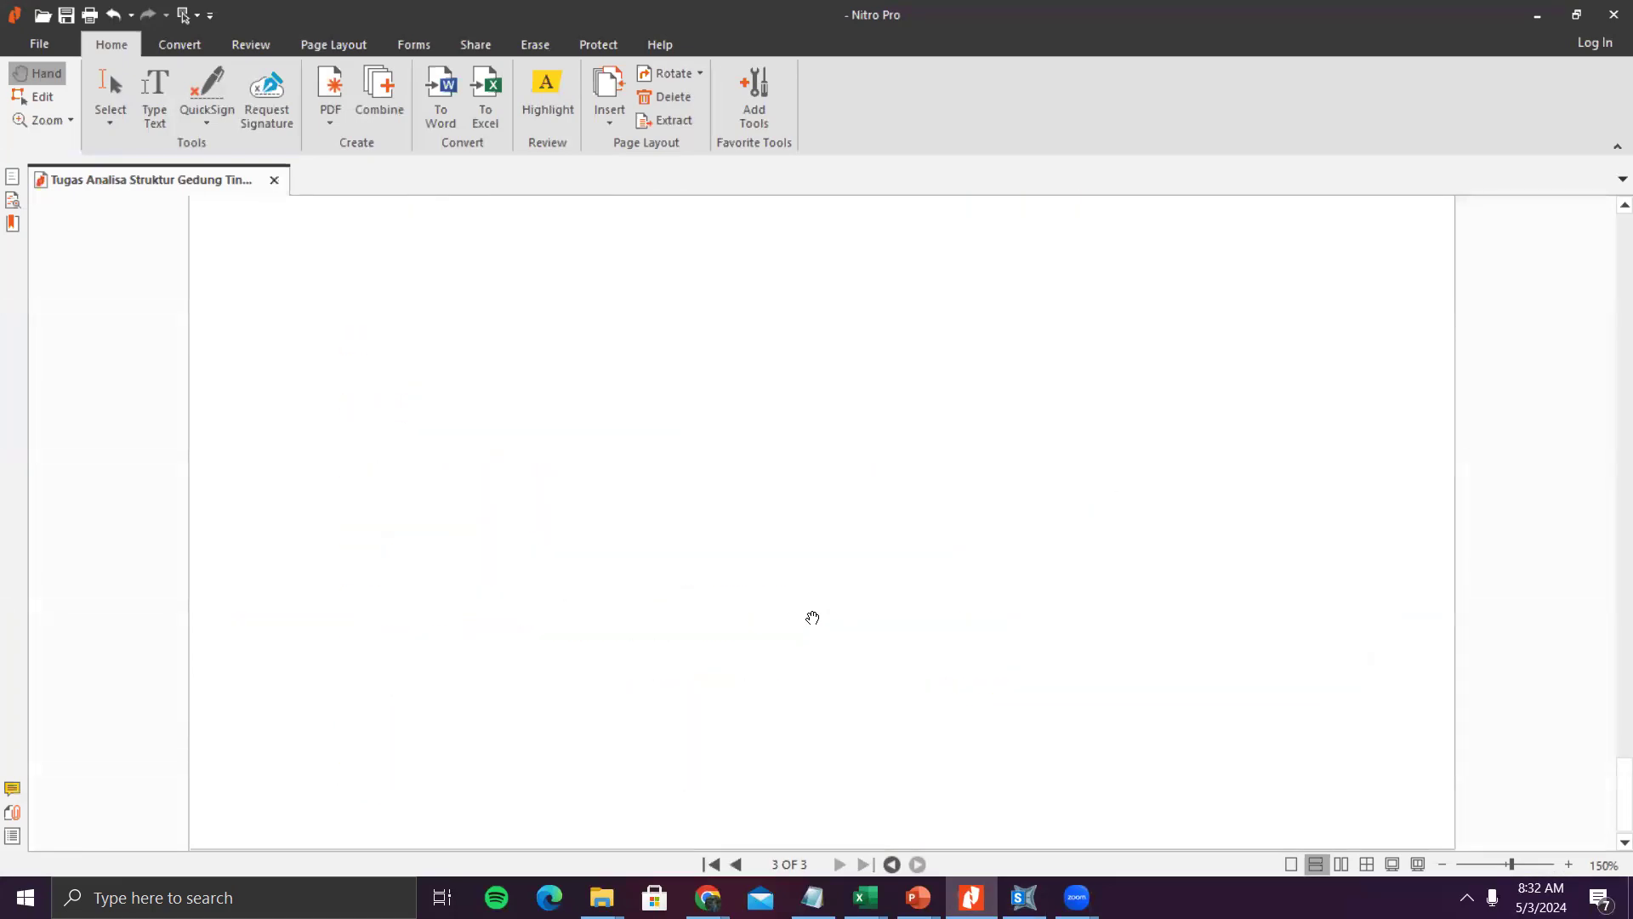
pyautogui.scroll(20, 813, 606)
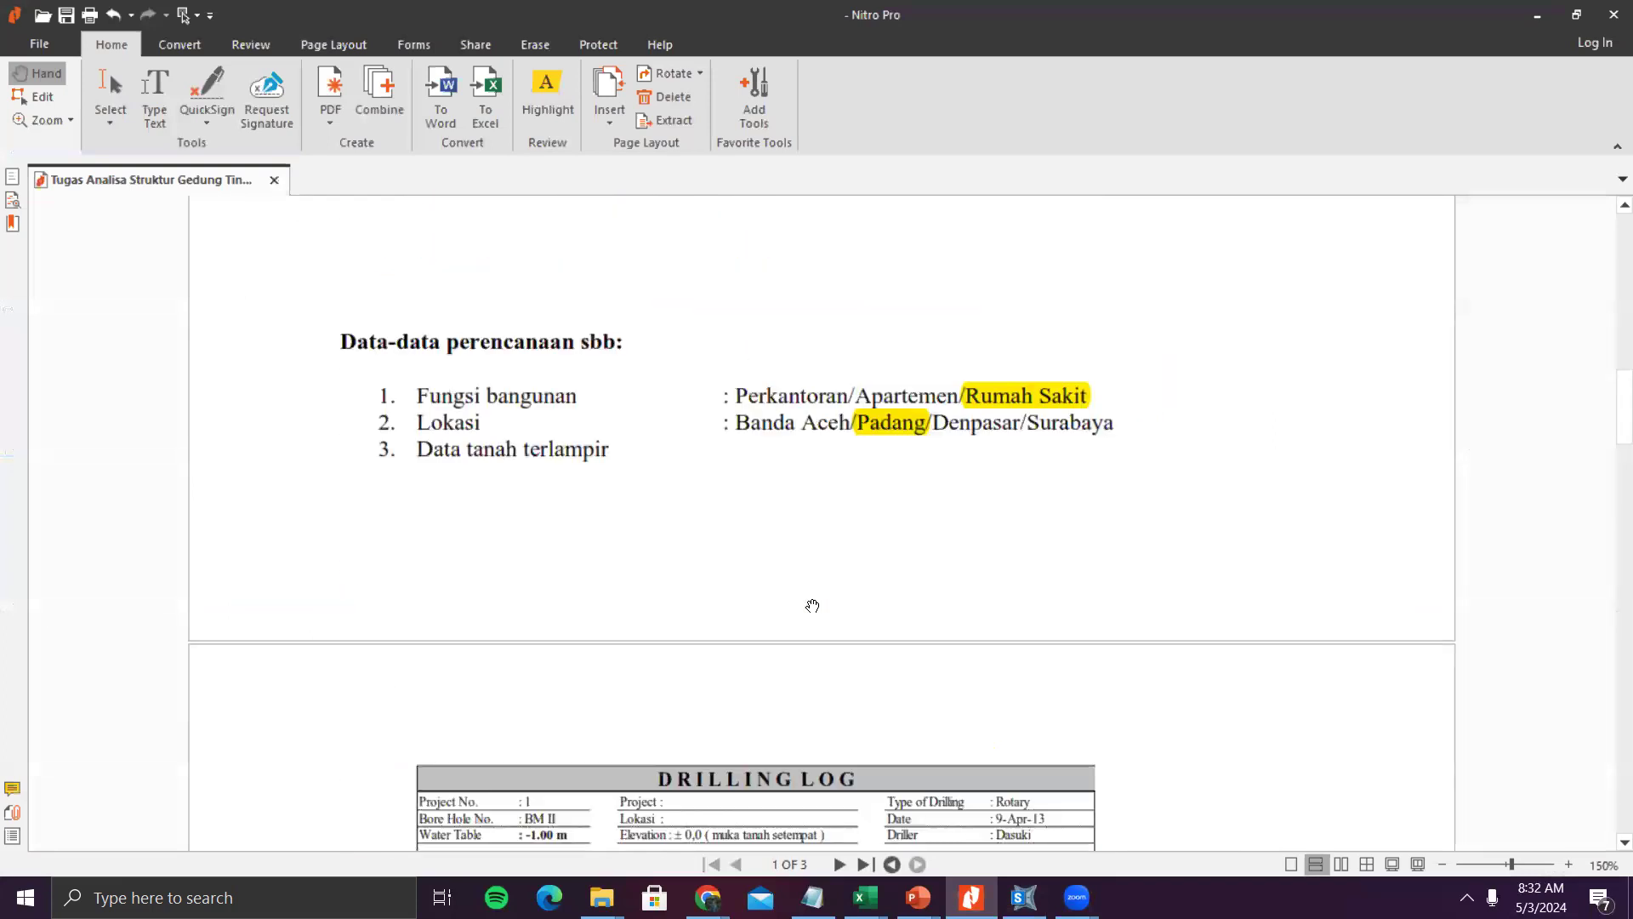
pyautogui.scroll(-20, 813, 606)
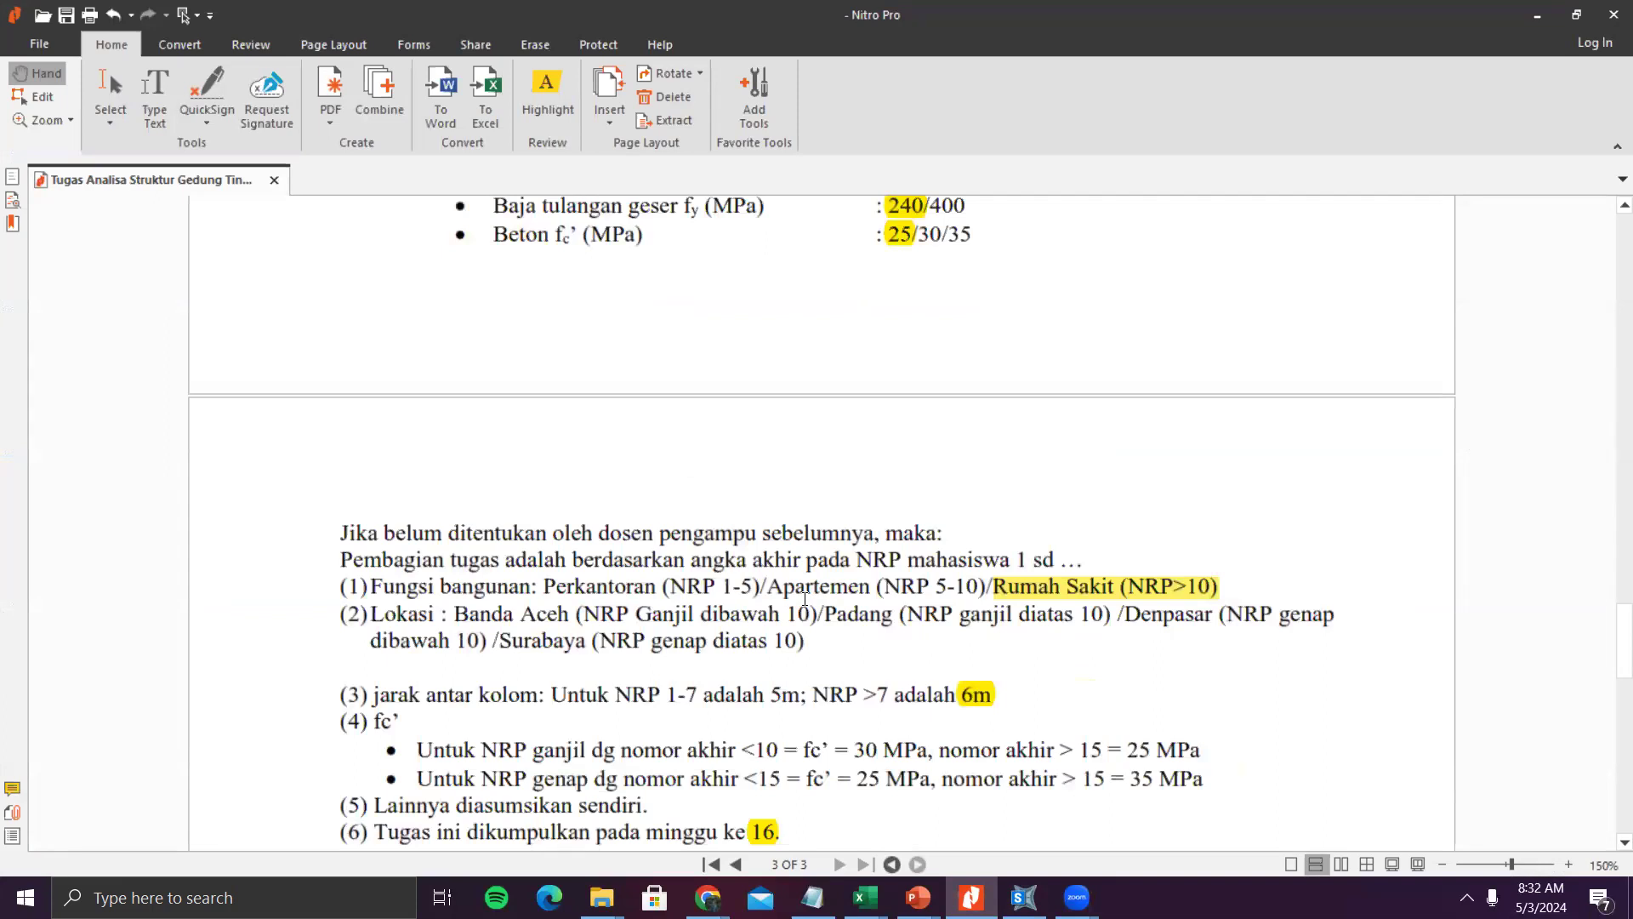
pyautogui.scroll(-1, 804, 598)
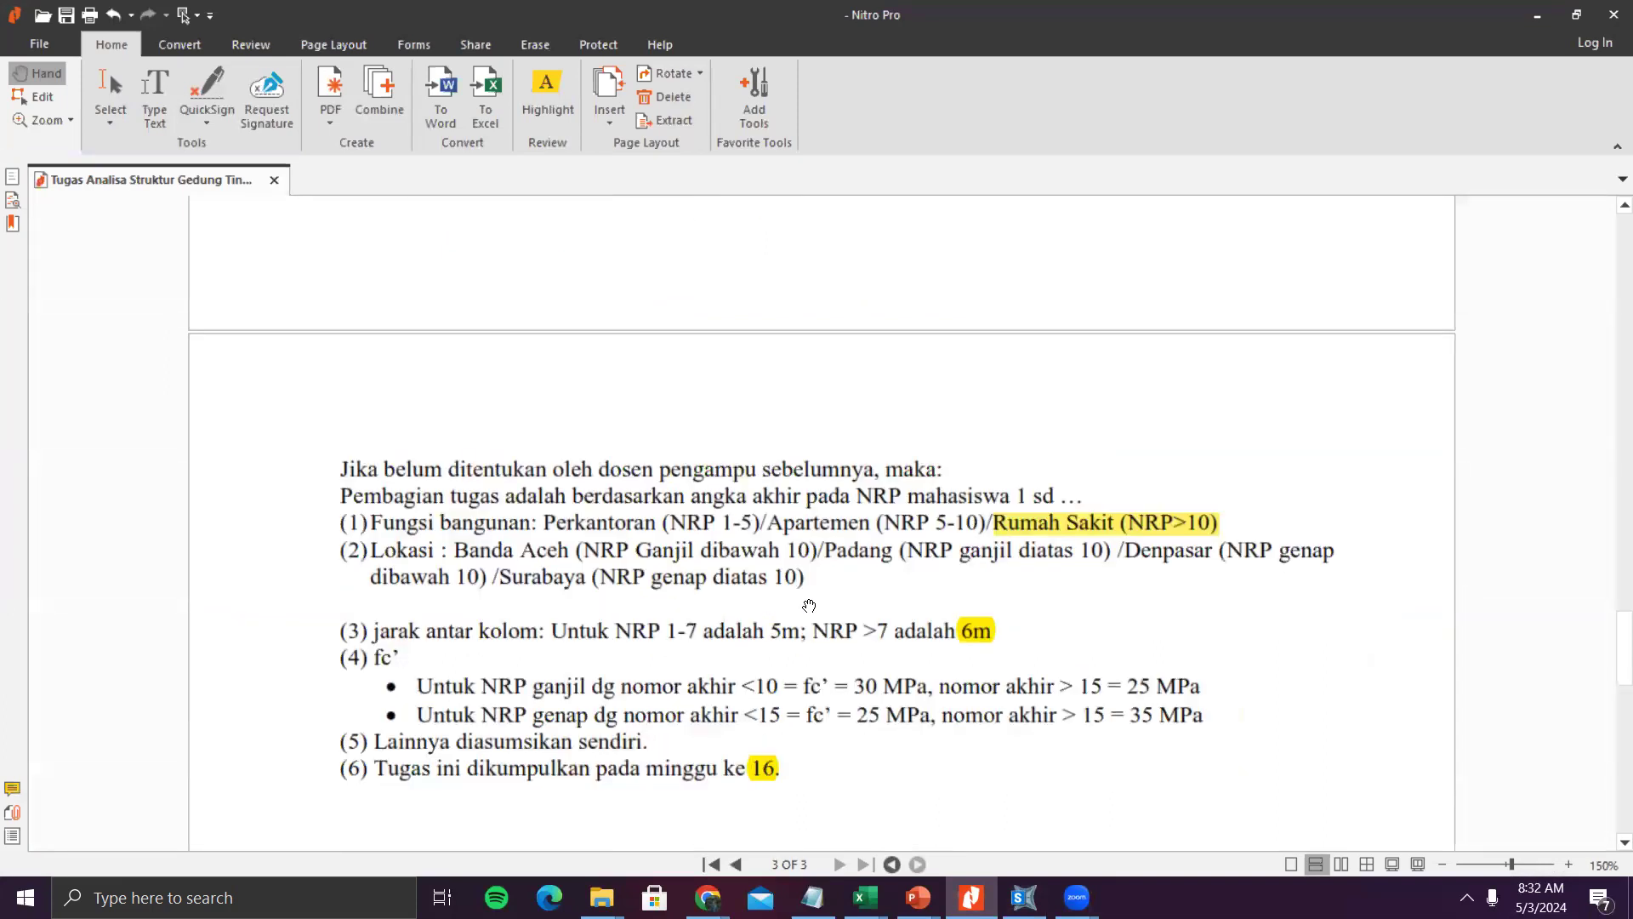
pyautogui.scroll(7, 809, 606)
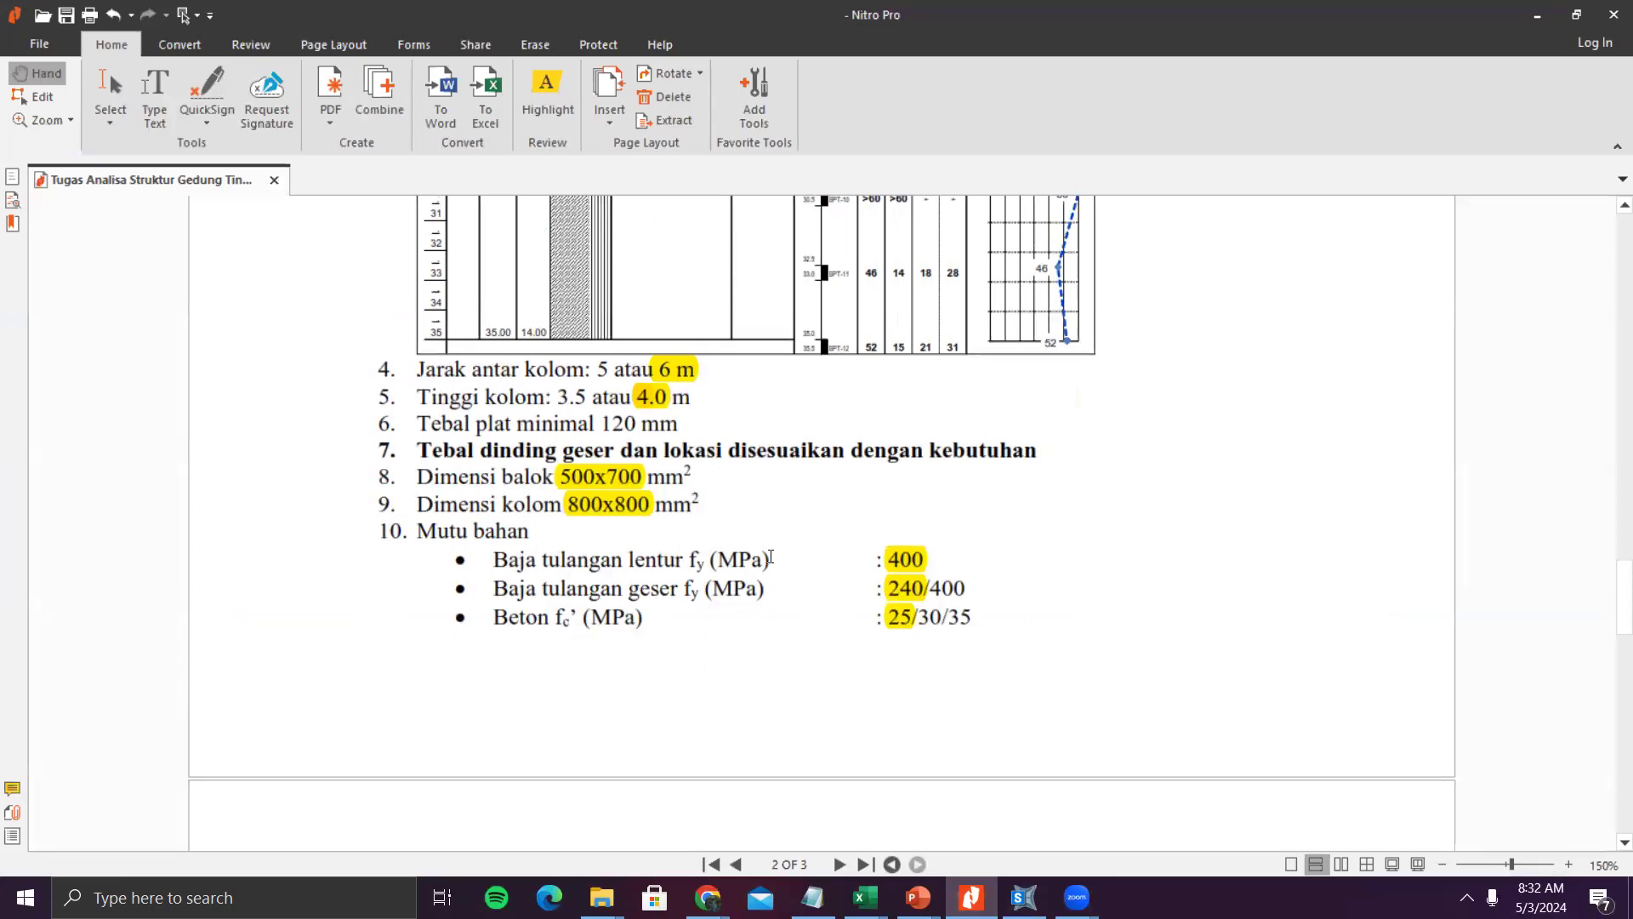
pyautogui.scroll(1, 600, 531)
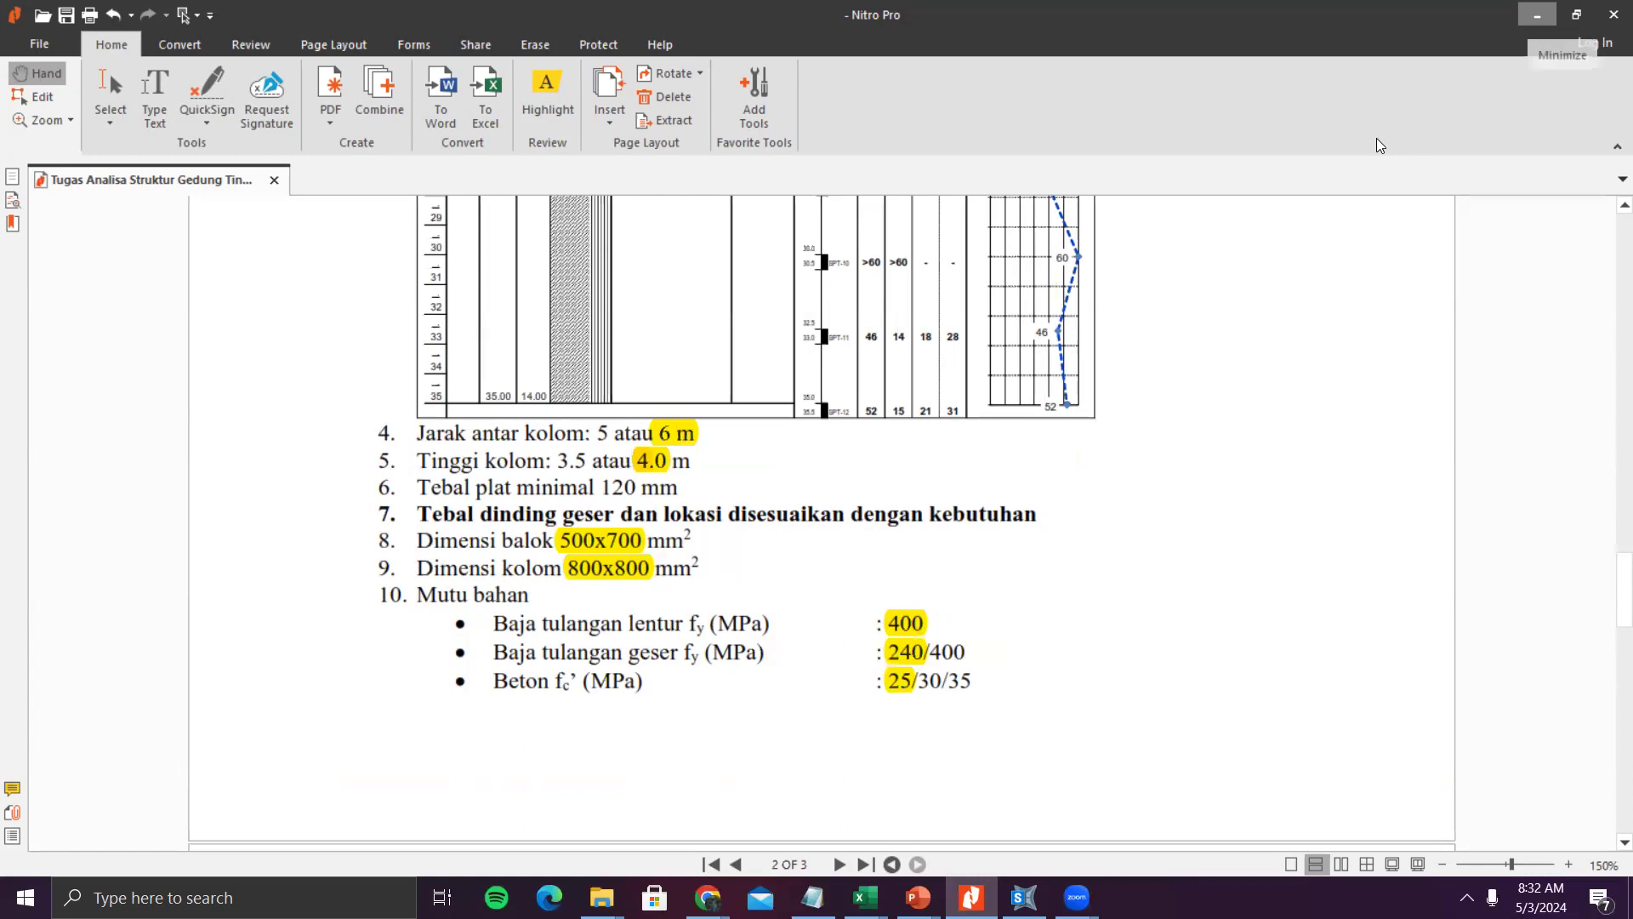
pyautogui.click(1537, 15)
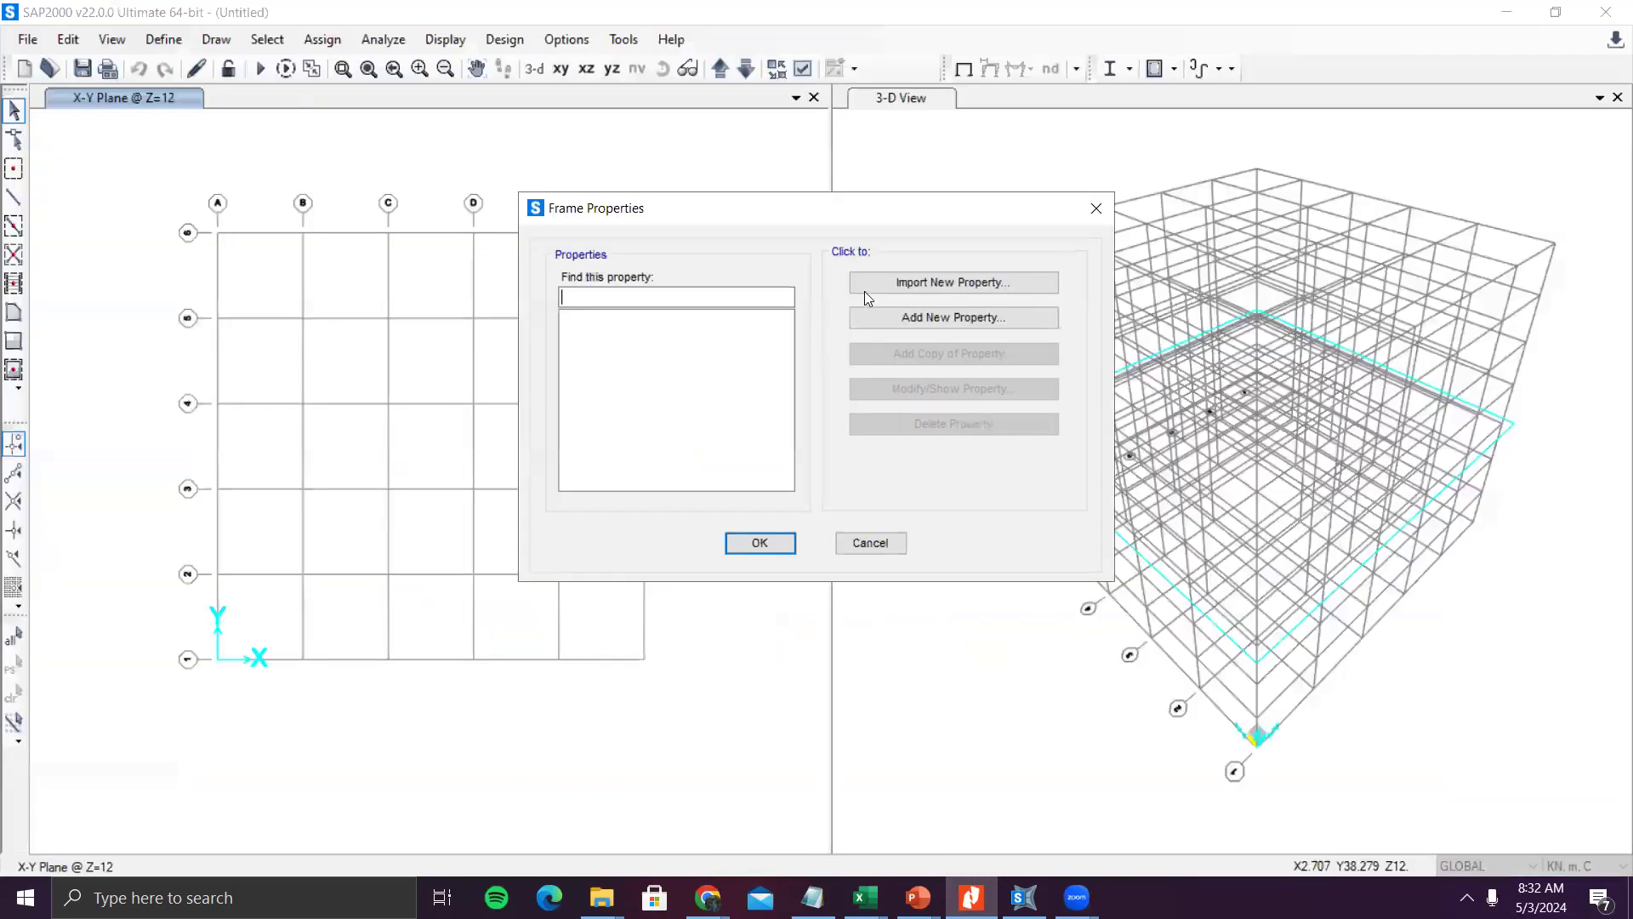
# - Start a new frame section property of type Concrete with a rectangular shape
pyautogui.click(927, 283)
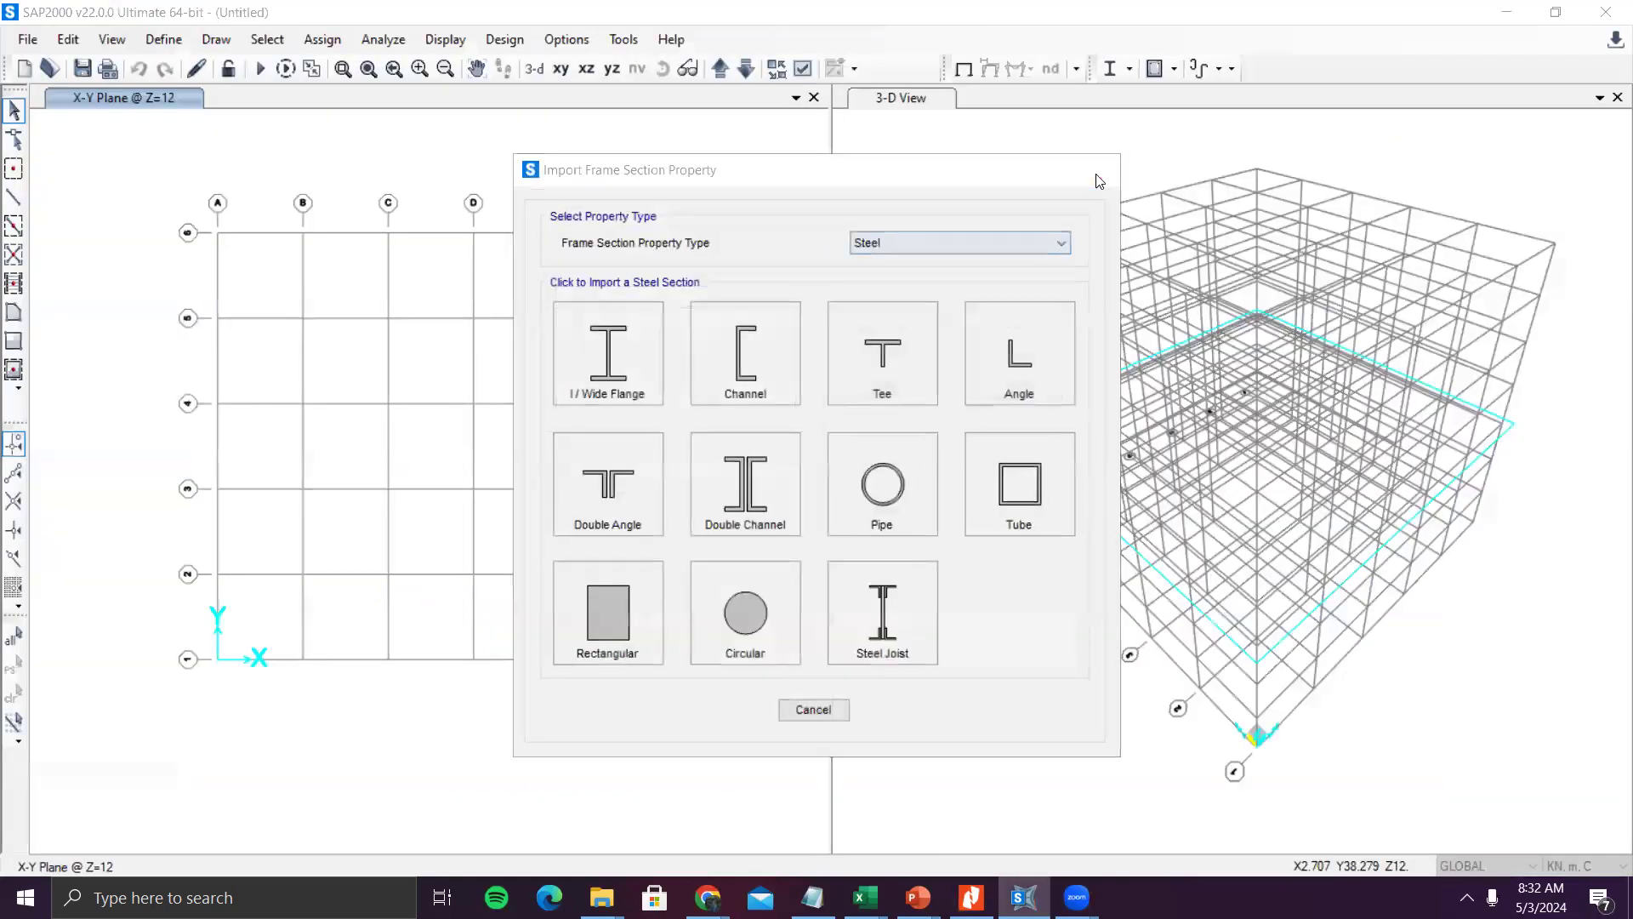
pyautogui.click(1101, 171)
pyautogui.click(1051, 317)
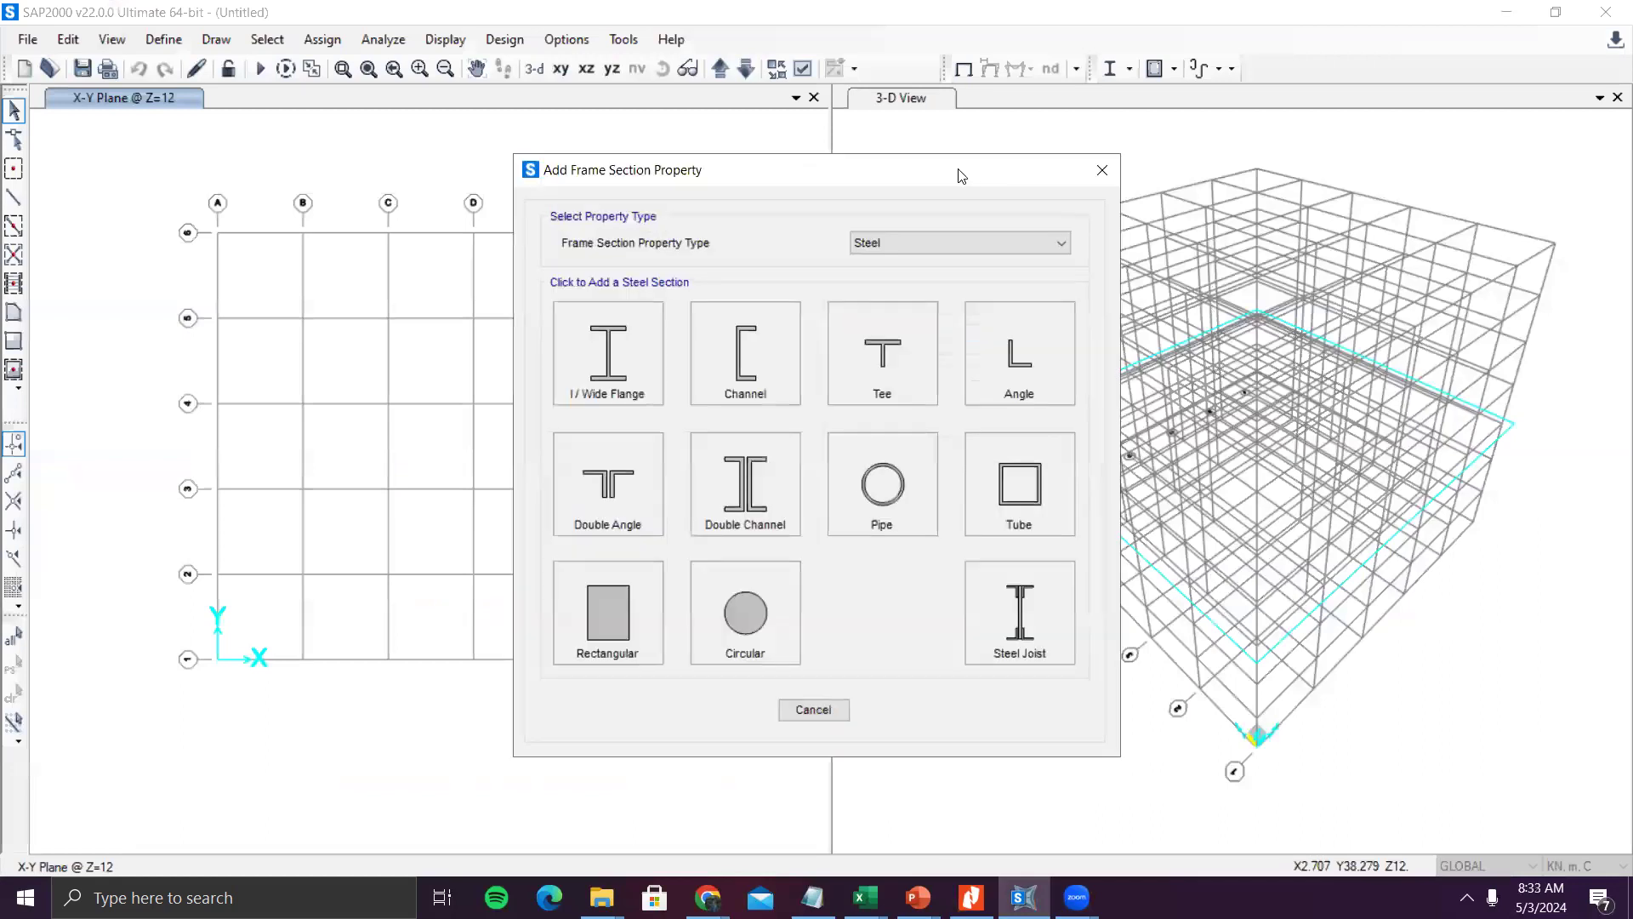
pyautogui.moveTo(961, 176); pyautogui.dragTo(1463, 111)
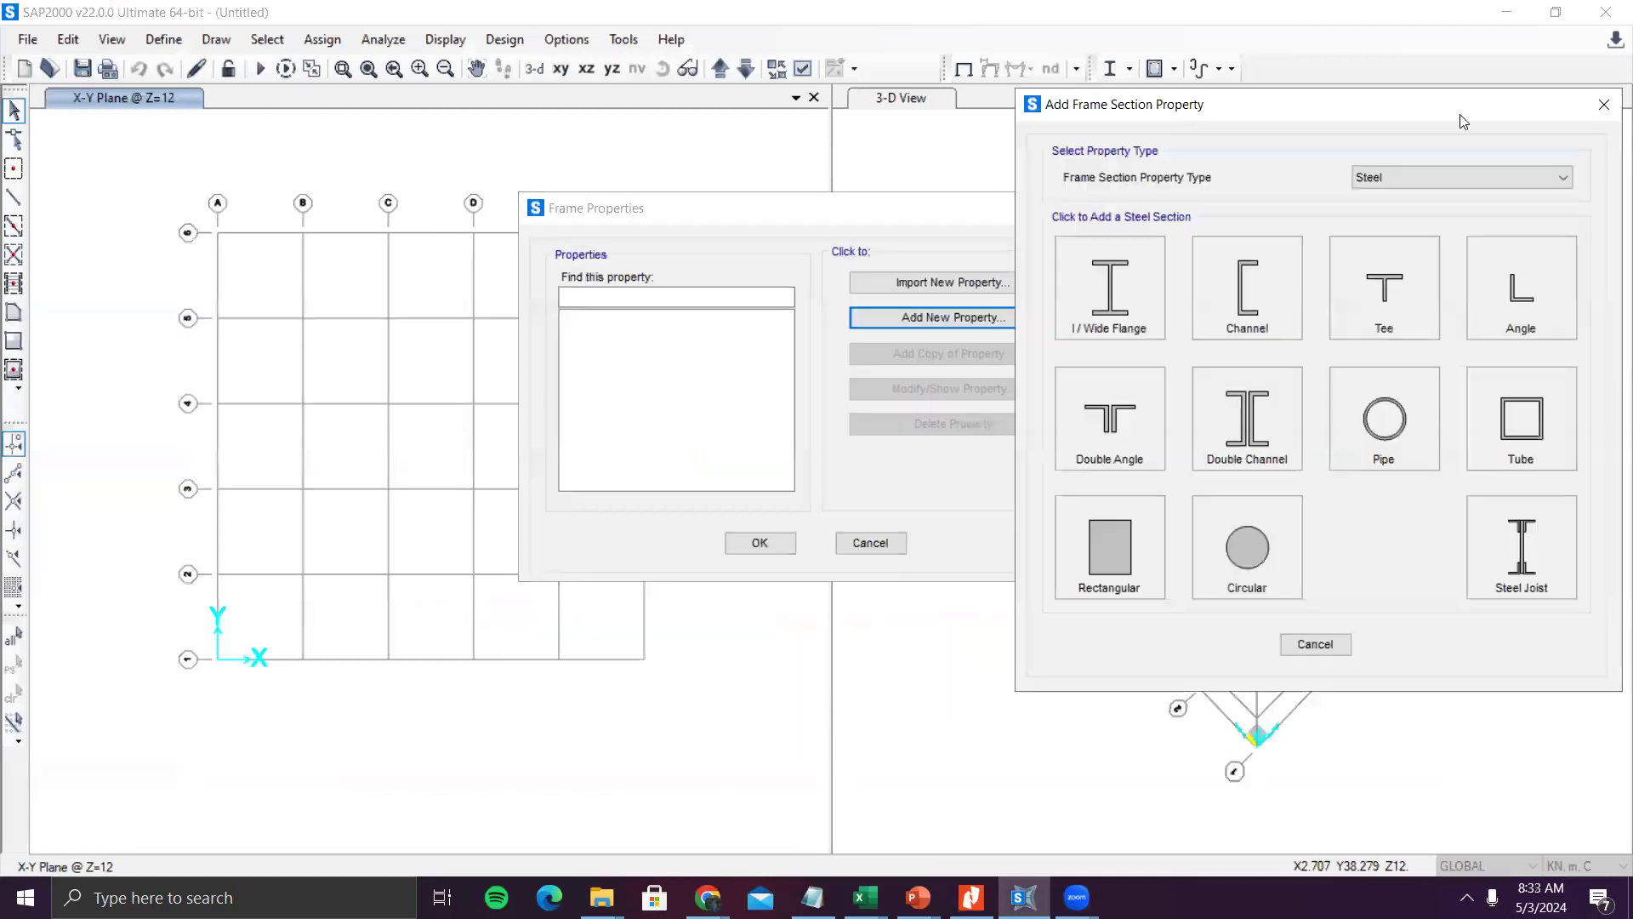
pyautogui.click(1366, 175)
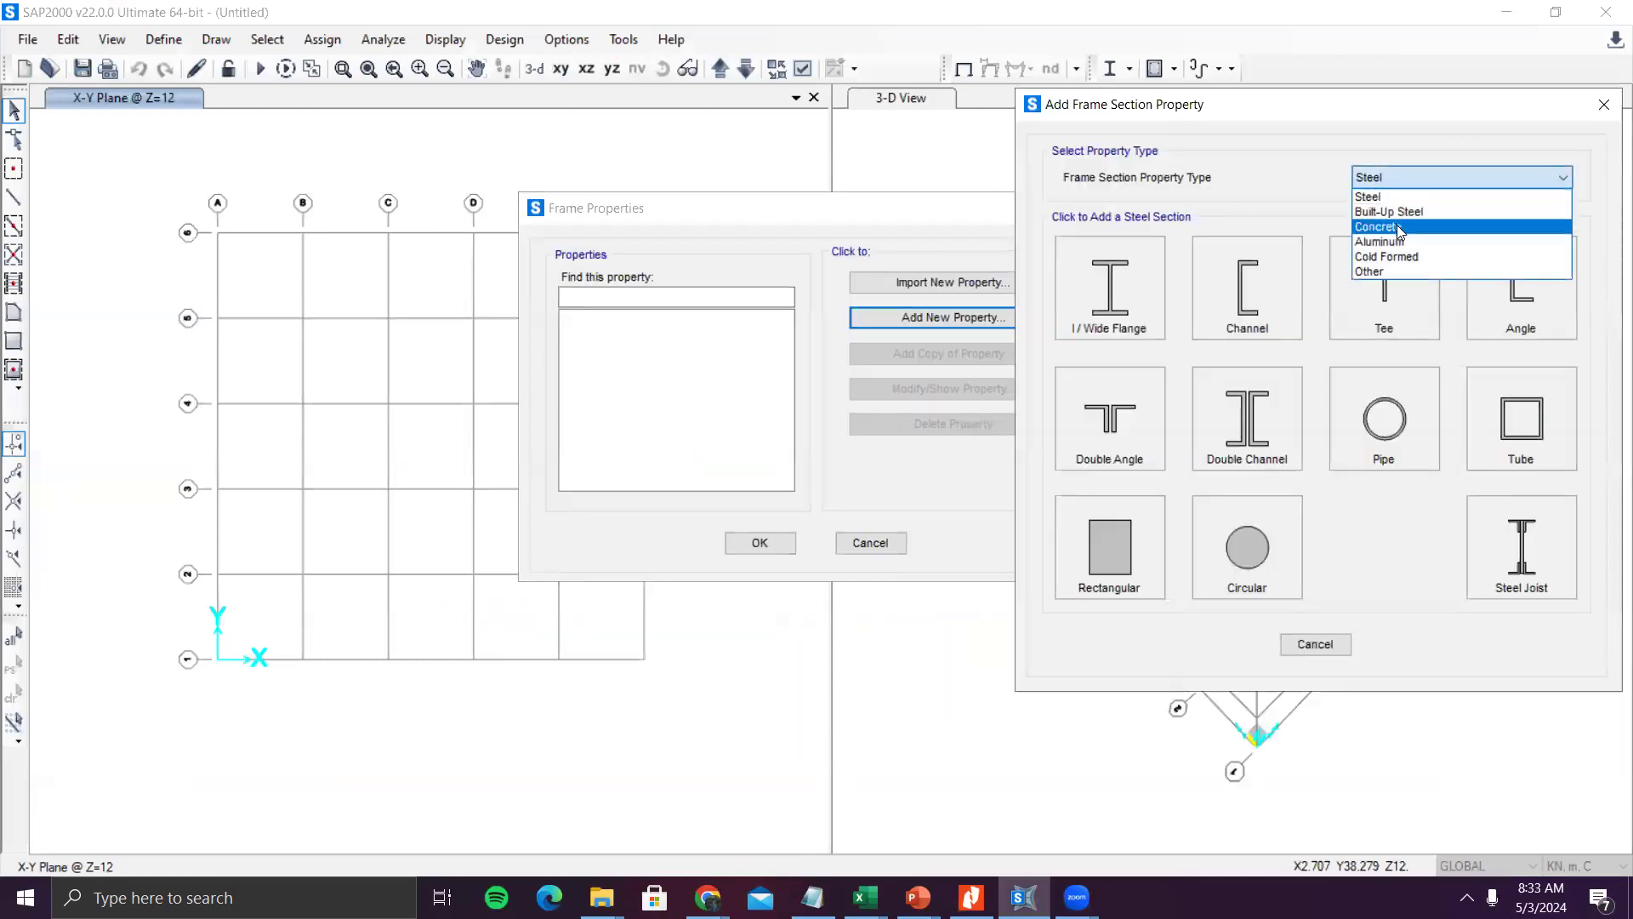
pyautogui.click(1396, 227)
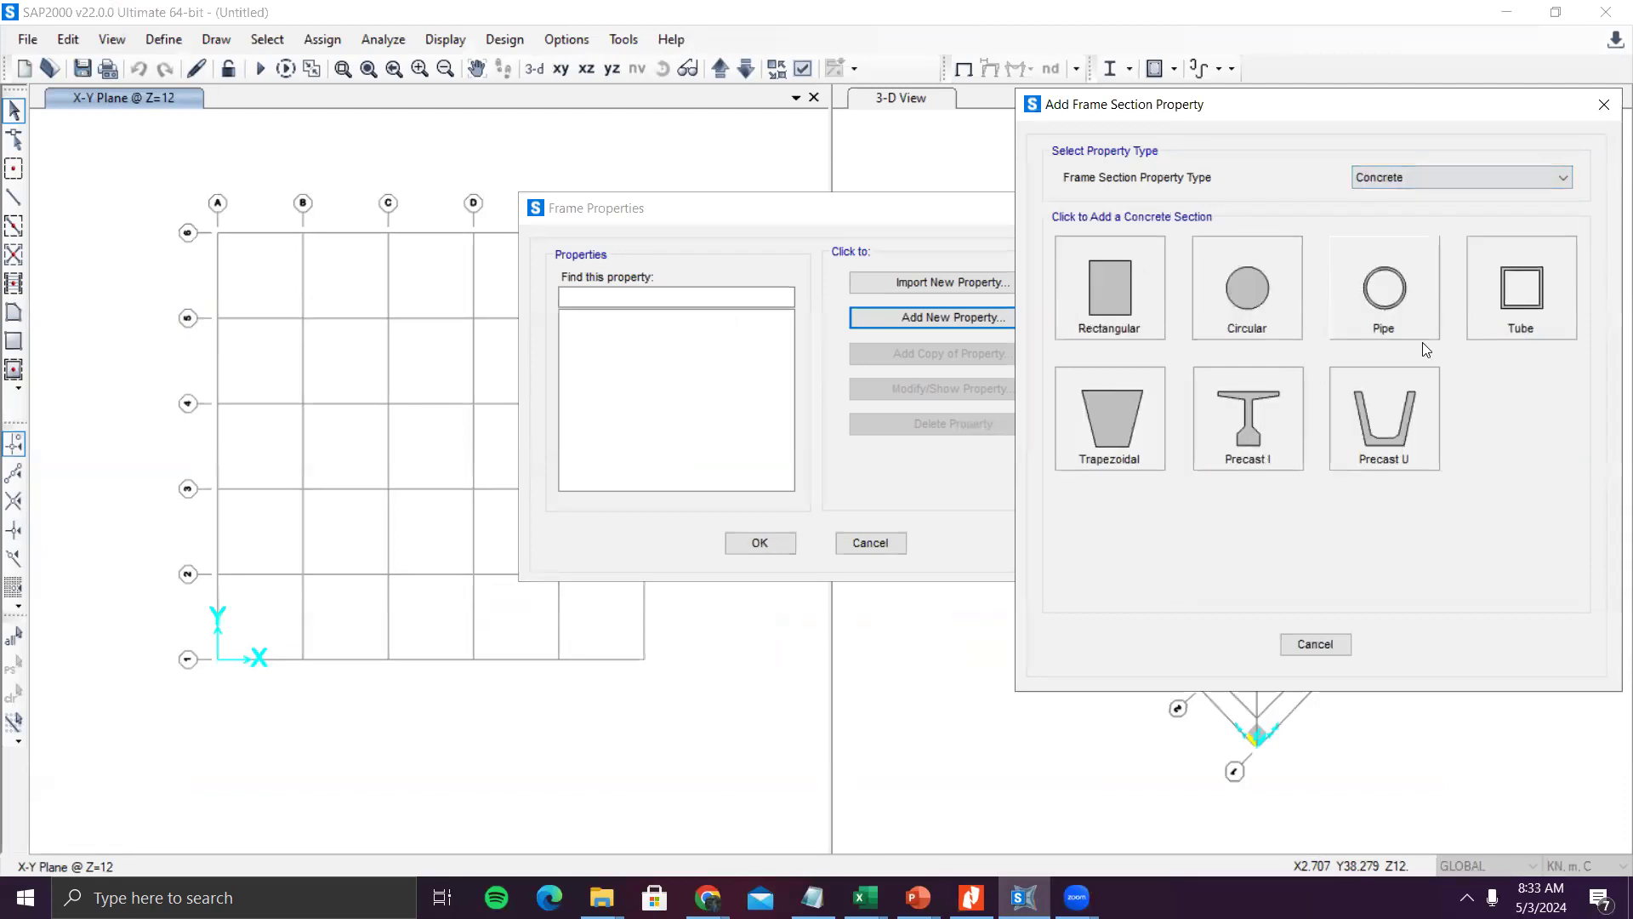
pyautogui.click(1109, 278)
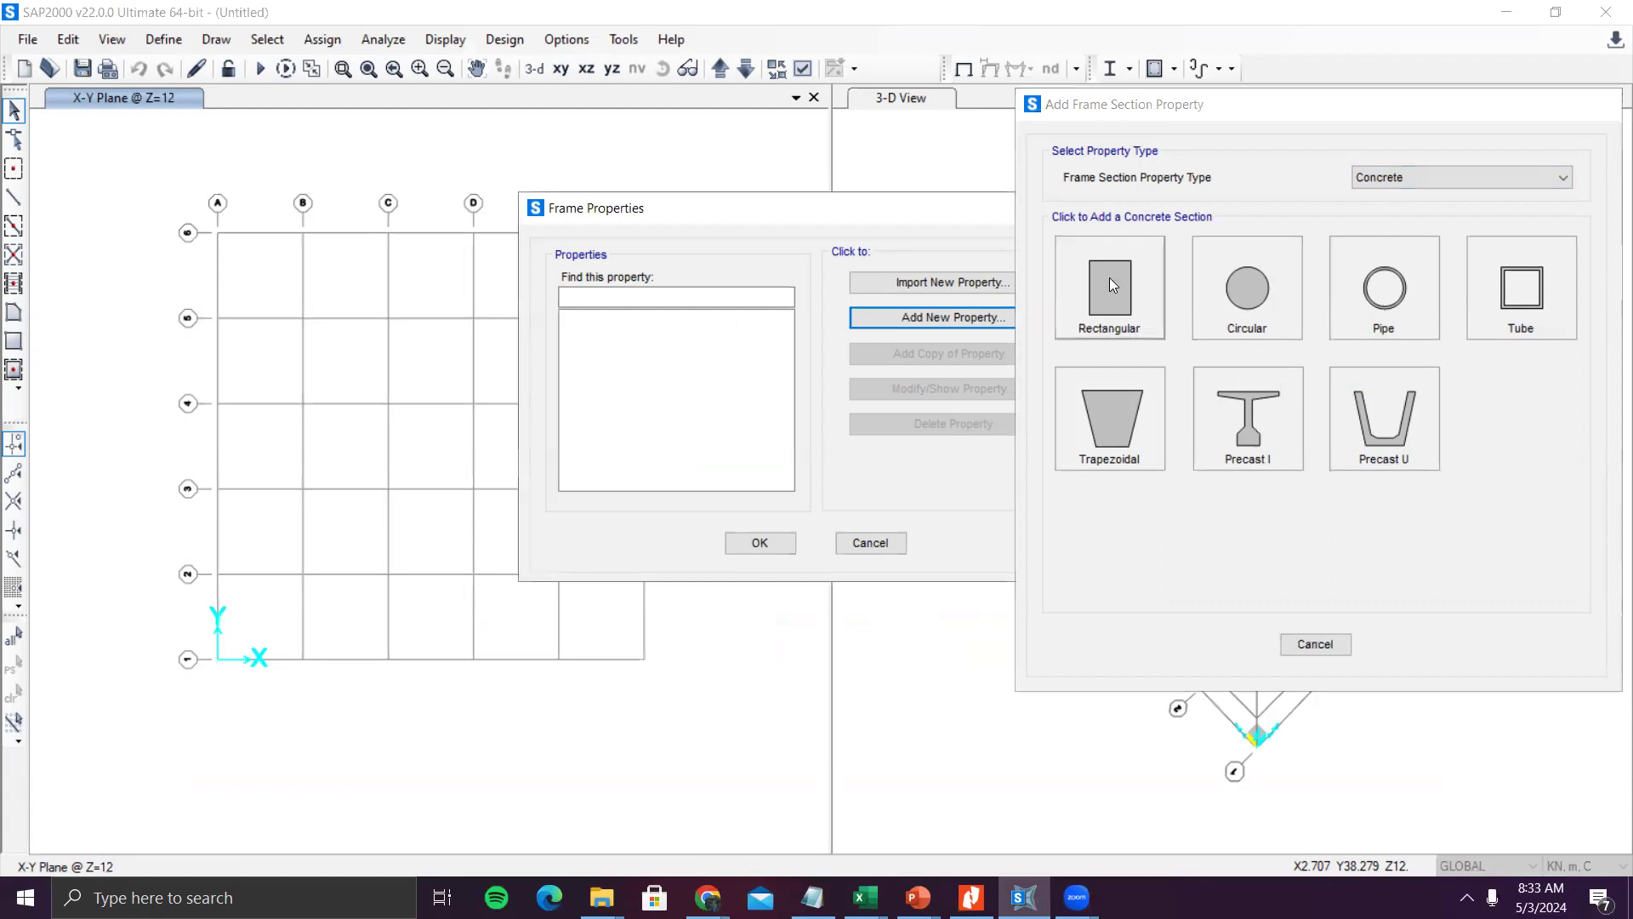
# - Name the rectangular section K1 800X800
pyautogui.moveTo(800, 261); pyautogui.dragTo(589, 257)
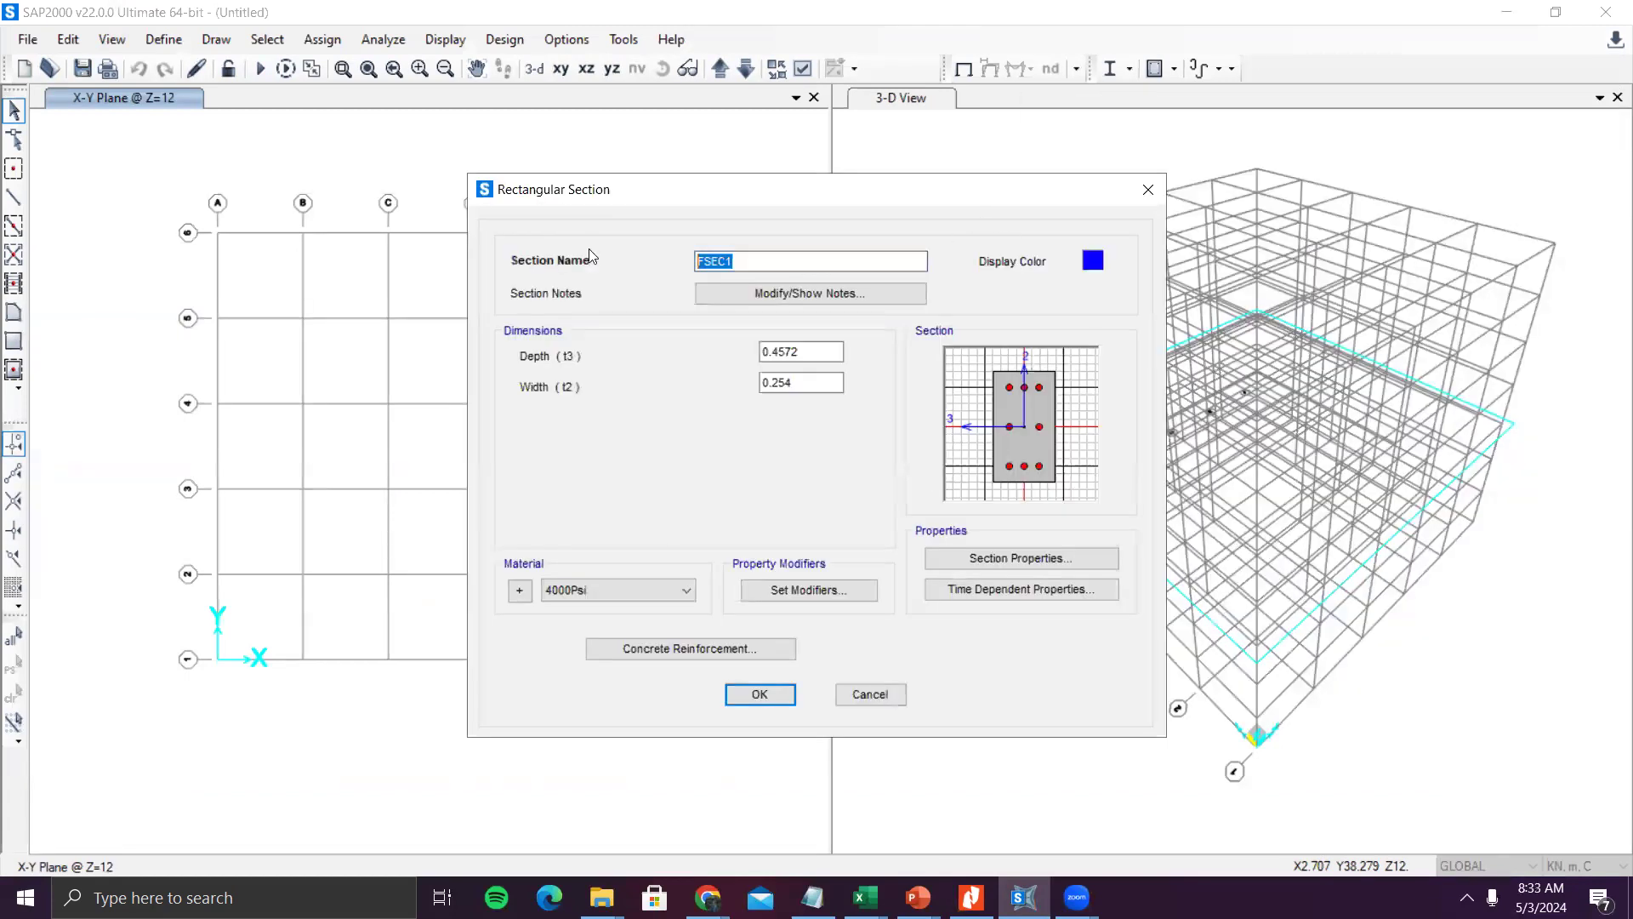
pyautogui.write('Kolom')
pyautogui.press('BackSpace')
pyautogui.press('BackSpace')
pyautogui.press('BackSpace')
pyautogui.press('BackSpace')
pyautogui.write('1 800X800')
# - Set the K1 800X800 section's depth (t3) and width (t2) to 0.8 m each
pyautogui.doubleClick(820, 348)
pyautogui.write('0.')
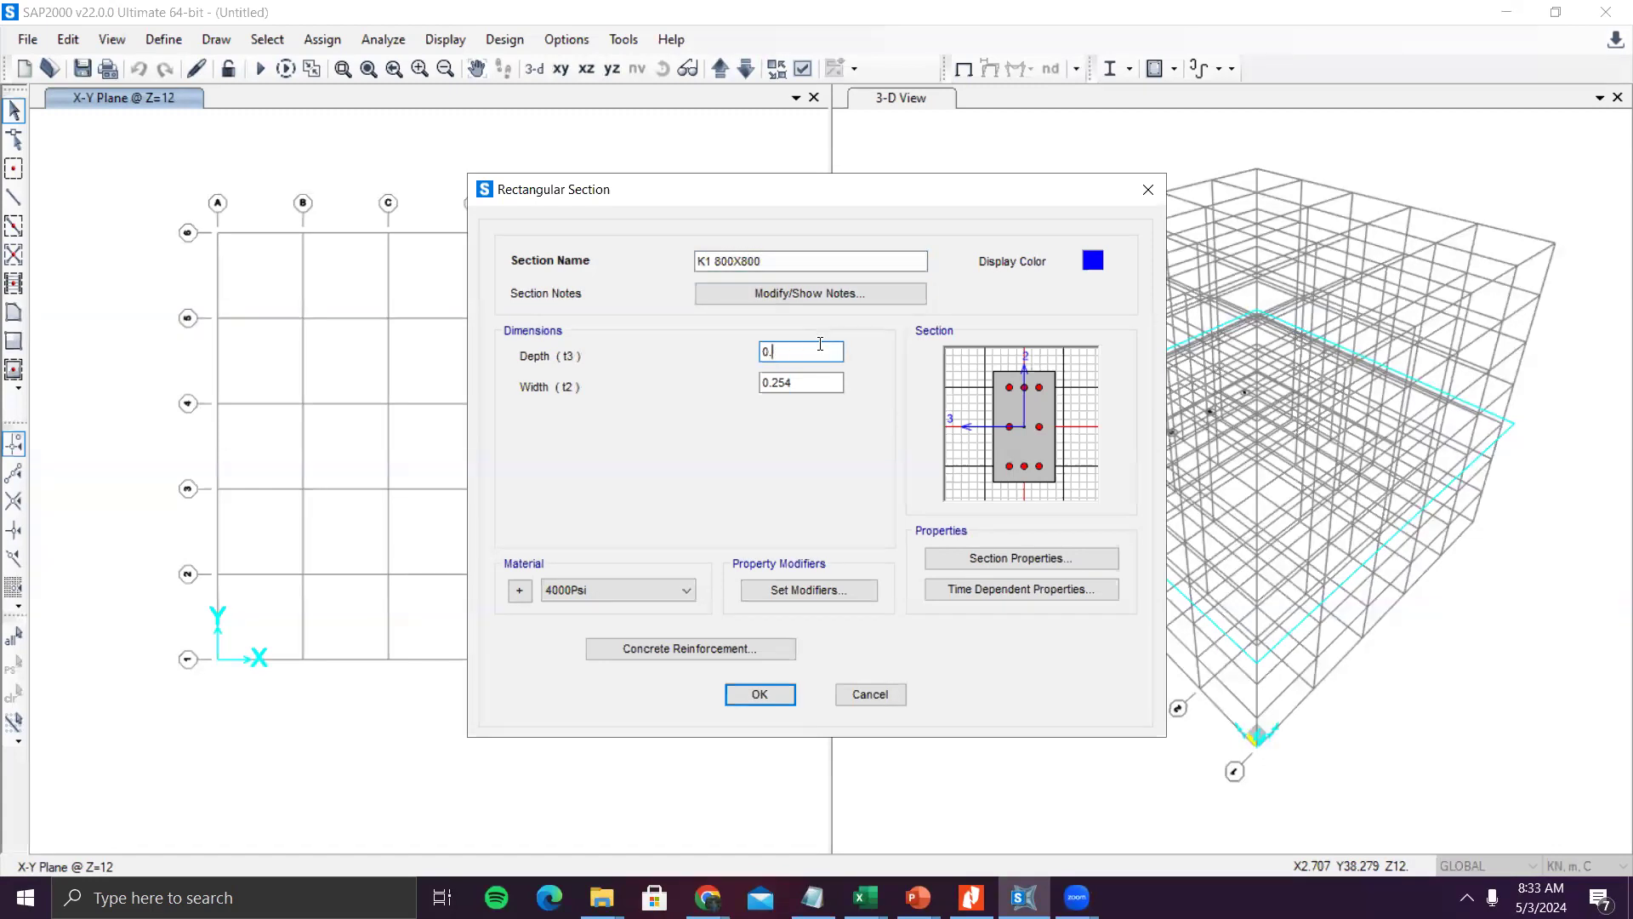
pyautogui.write('8')
pyautogui.click(812, 384)
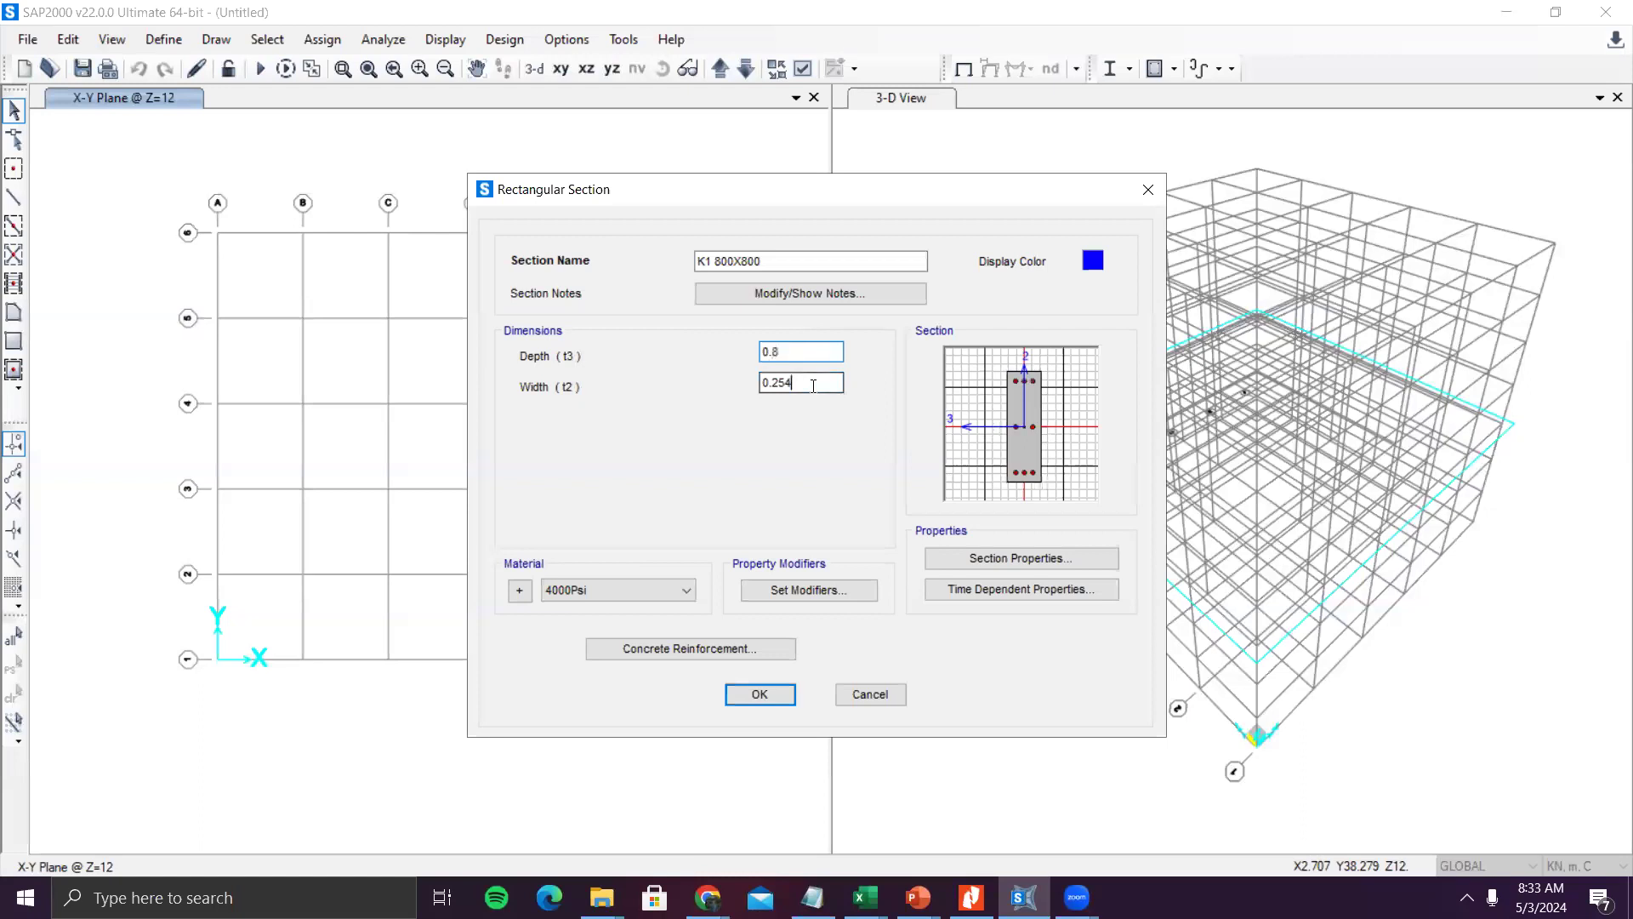
pyautogui.press('BackSpace')
pyautogui.press('BackSpace')
pyautogui.press('BackSpace')
pyautogui.press('BackSpace')
pyautogui.press('BackSpace')
pyautogui.write('0.8')
# - Recheck the column section's depth and width entries and assign the Fc 25 MPa material to it
pyautogui.click(802, 353)
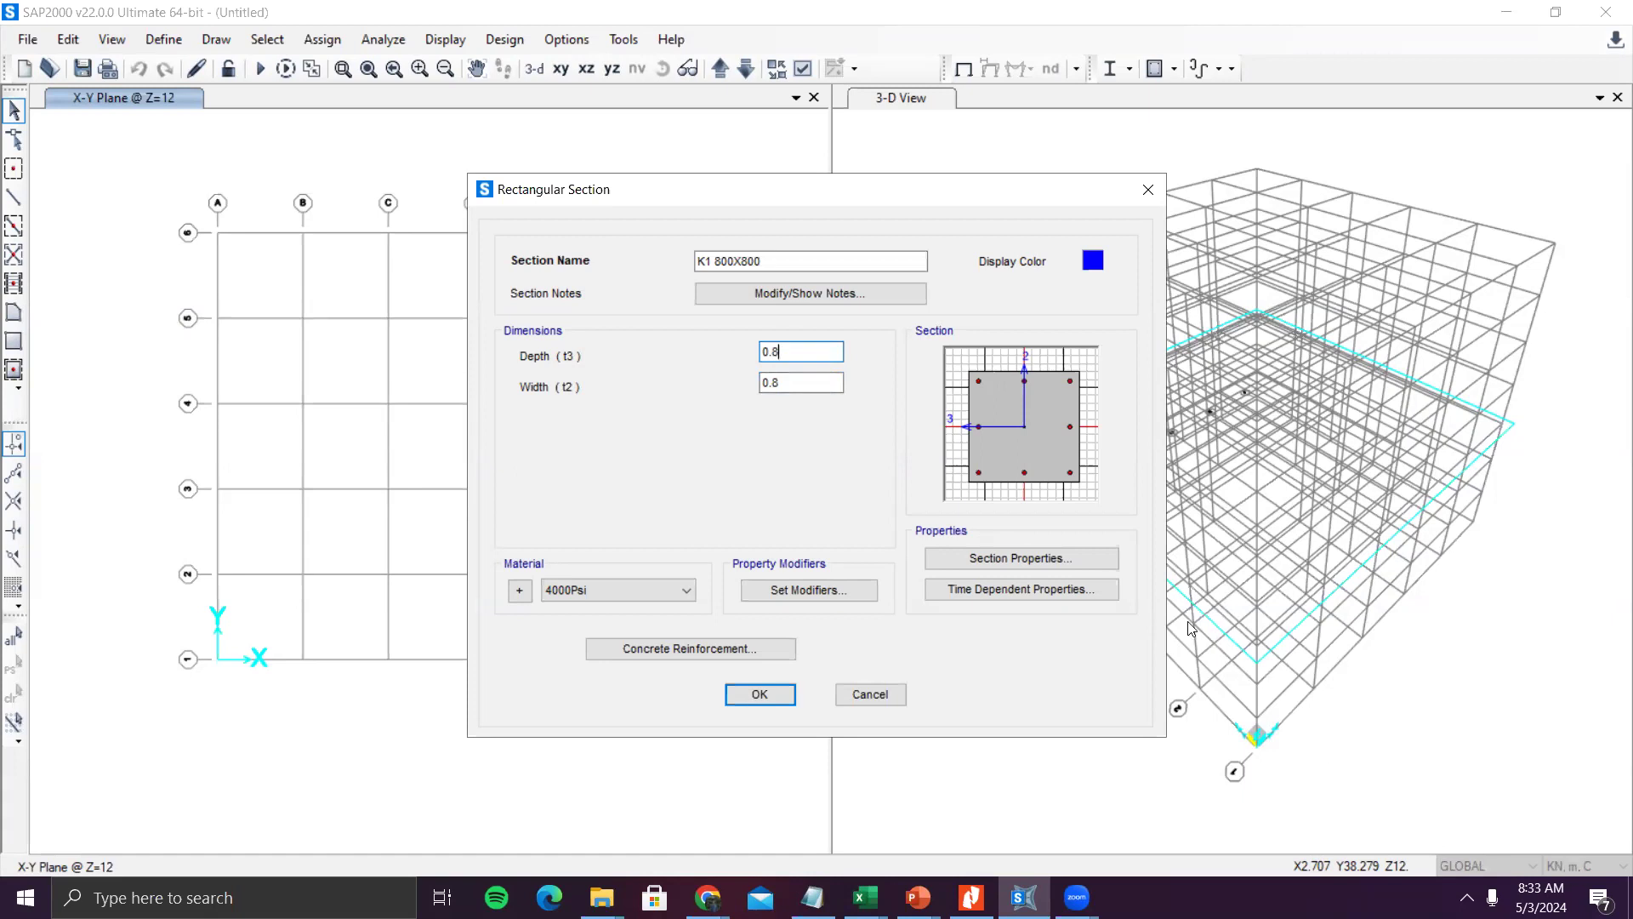
pyautogui.doubleClick(779, 351)
pyautogui.click(779, 382)
pyautogui.click(580, 590)
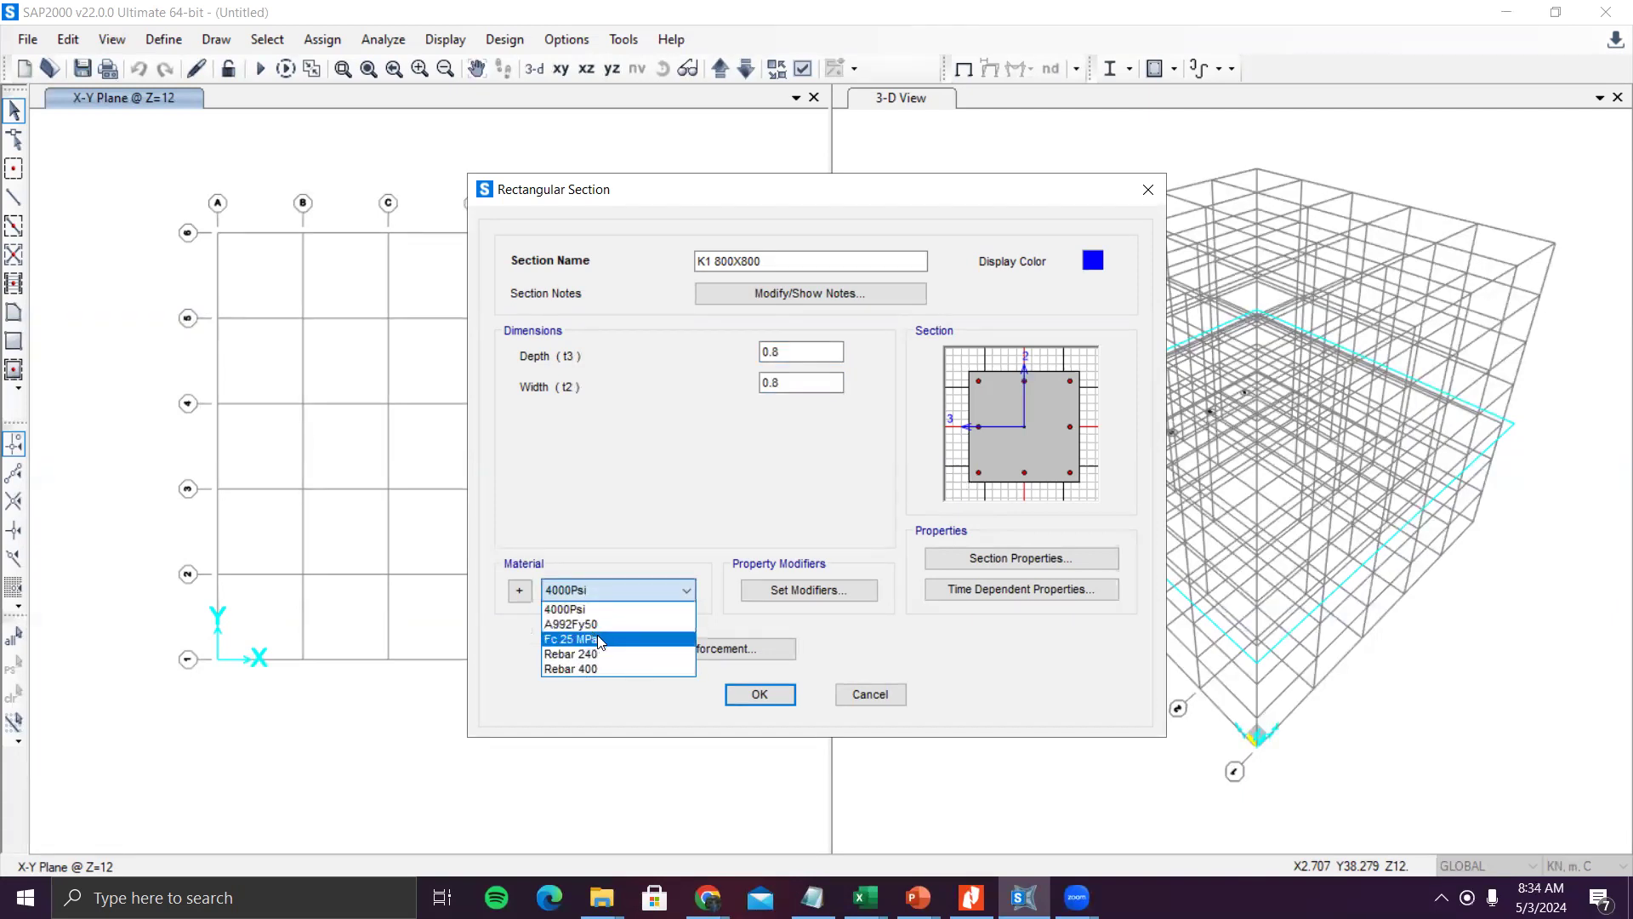
pyautogui.click(599, 638)
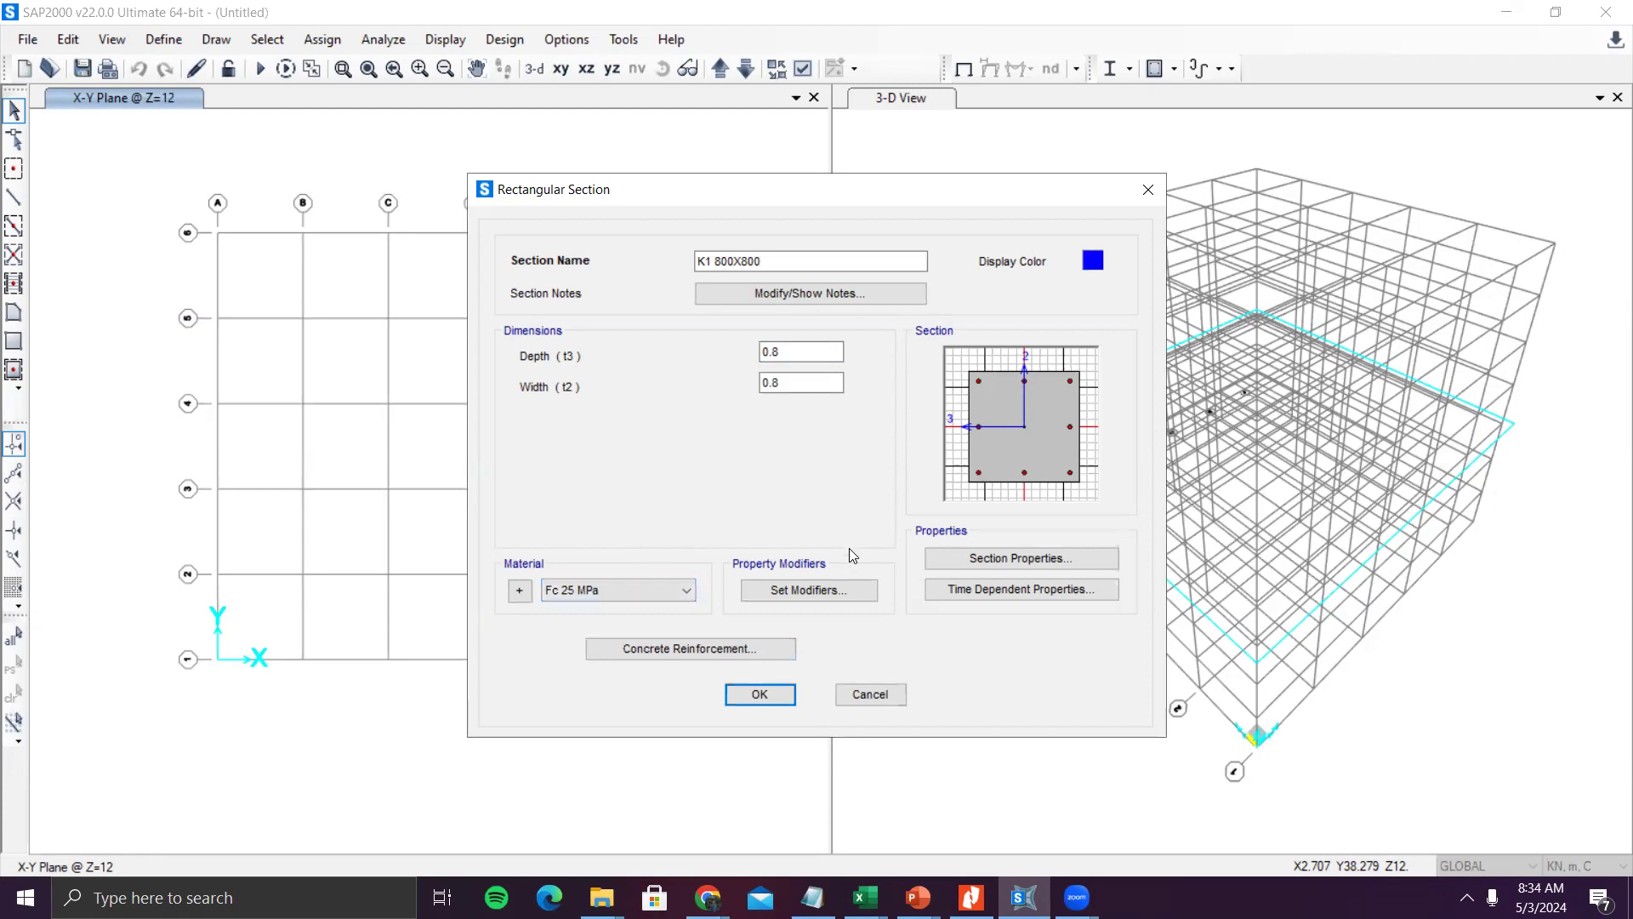
# - Open the K1 800X800 section's stiffness modifiers and examine the moment of inertia factors about the 2 and 3 axes
pyautogui.click(808, 591)
pyautogui.doubleClick(910, 441)
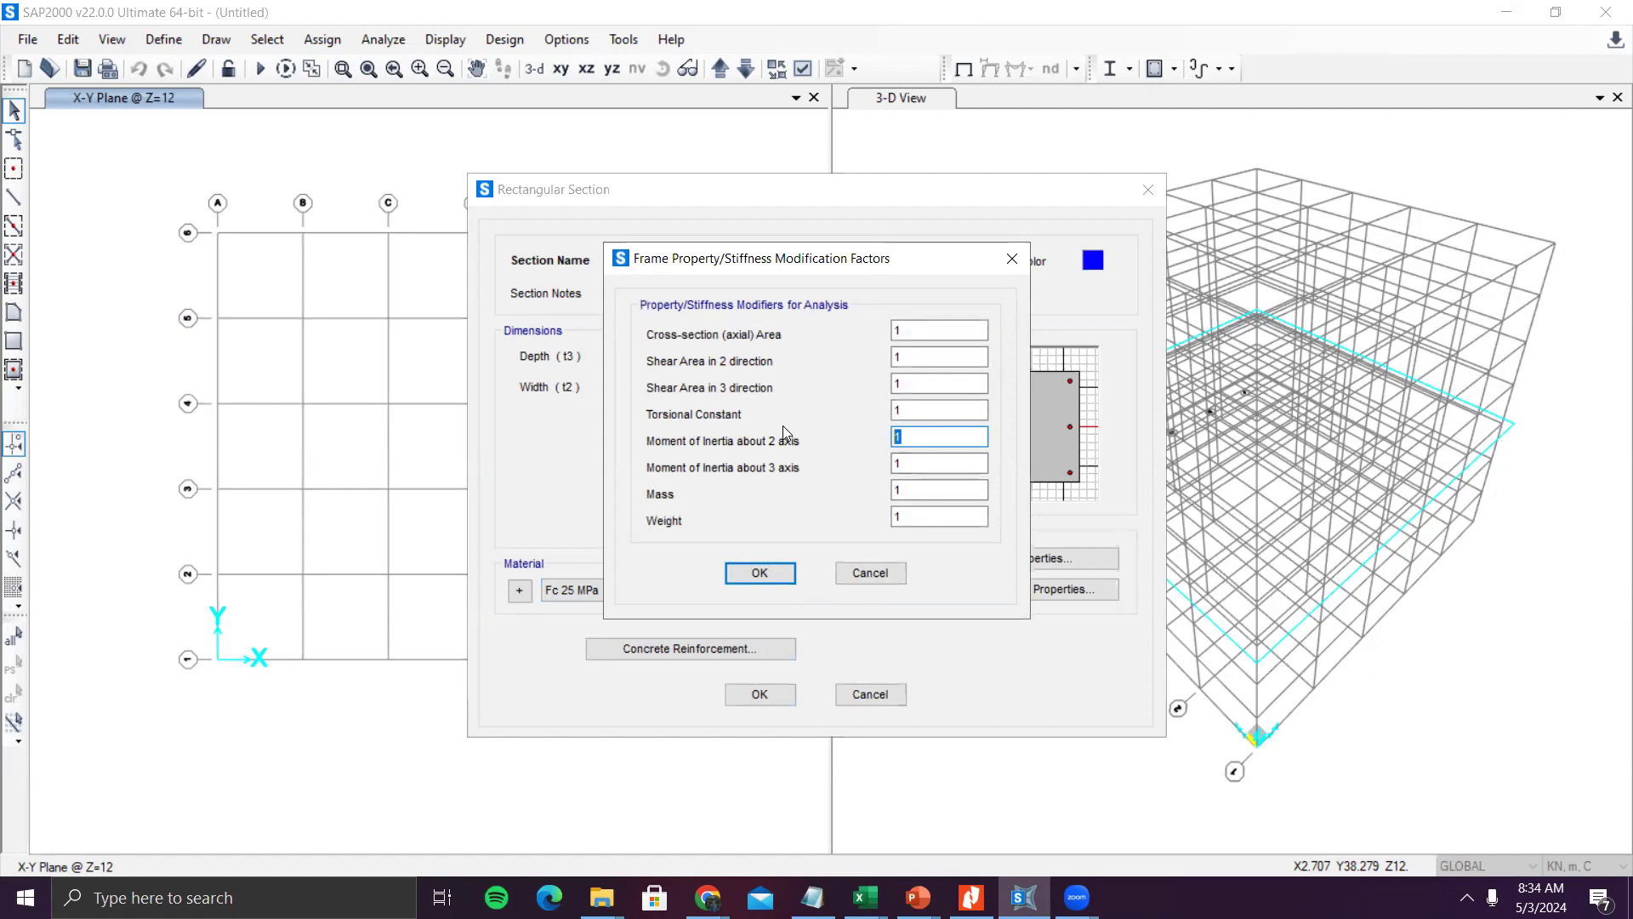
pyautogui.click(924, 408)
pyautogui.doubleClick(900, 436)
pyautogui.doubleClick(902, 463)
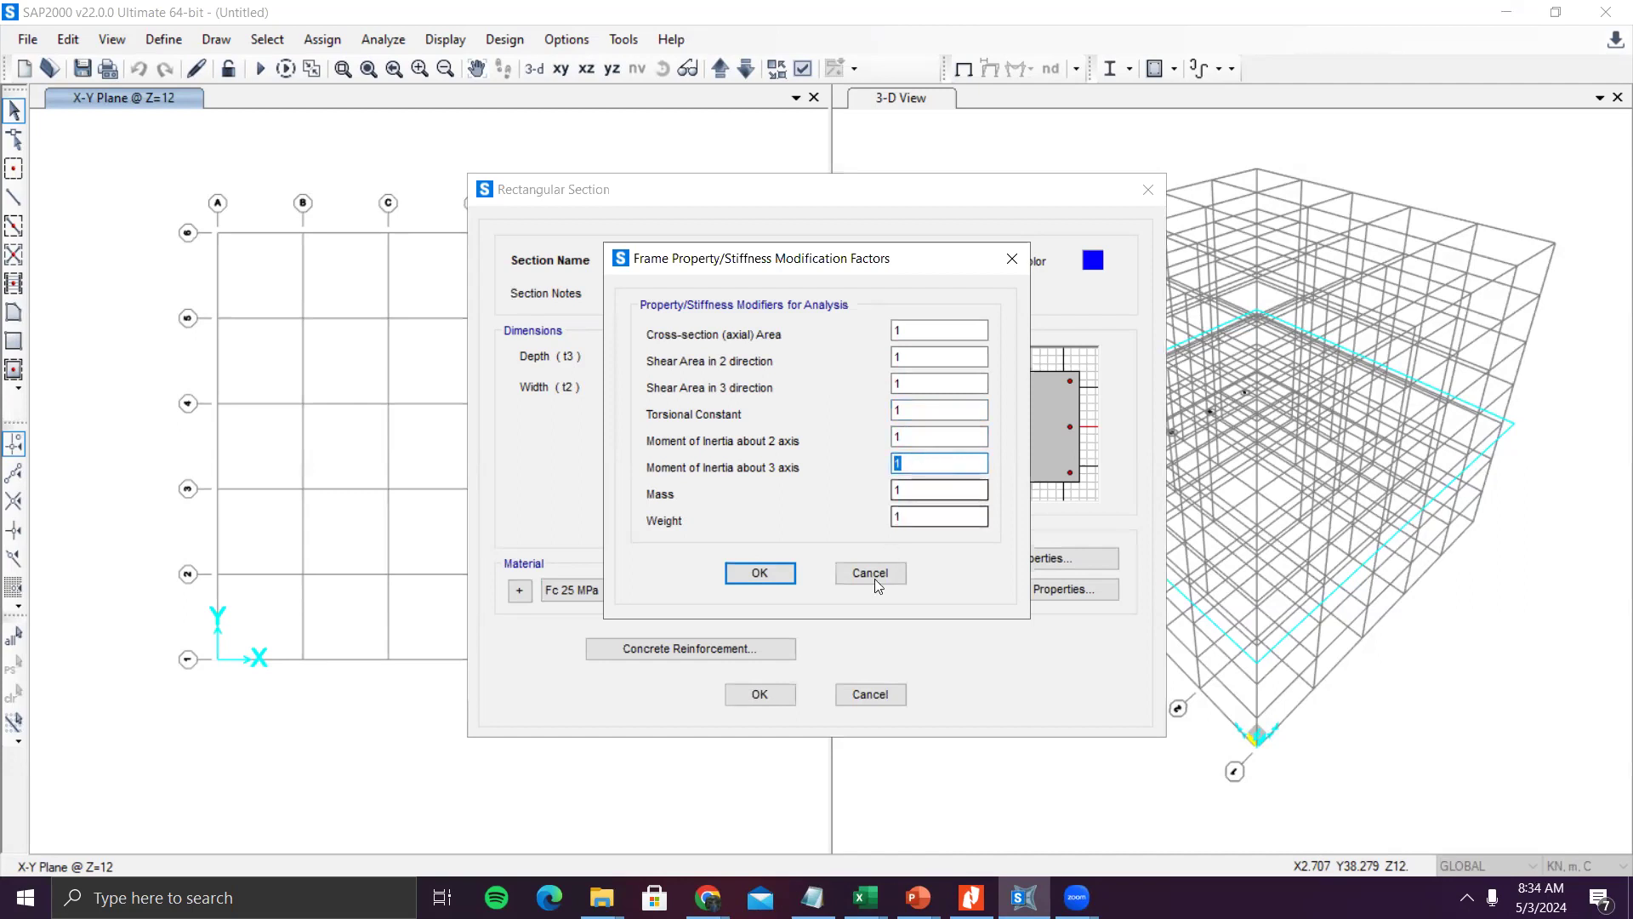
pyautogui.click(917, 438)
pyautogui.doubleClick(917, 437)
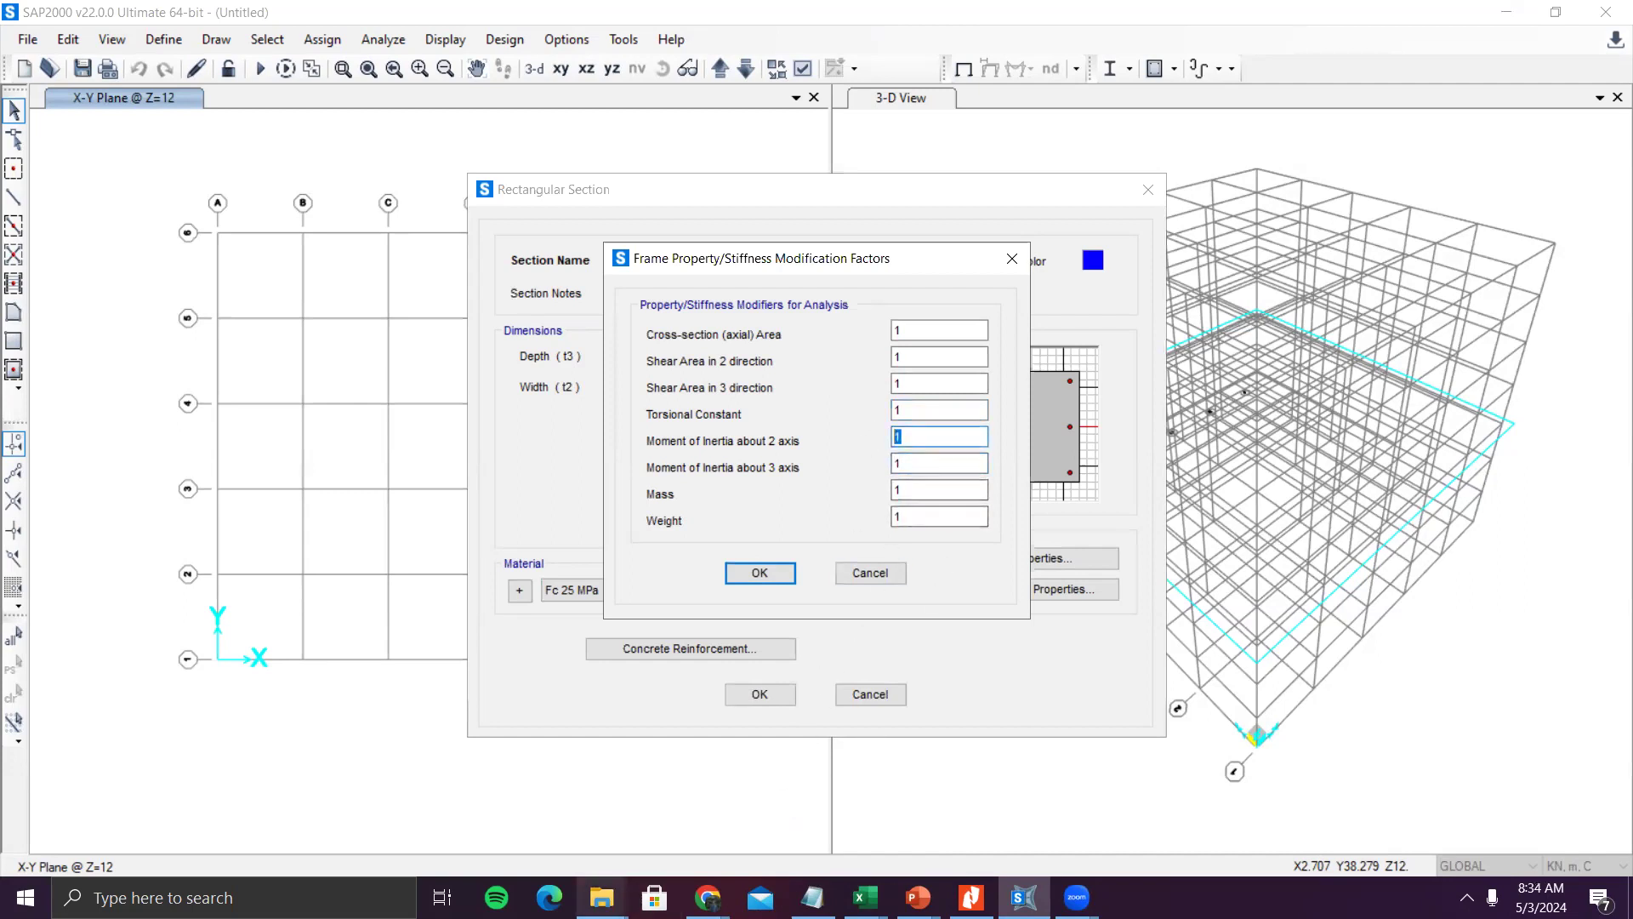
# - Switch to File Explorer and go to the Rekayasa Bangunan Gedung Tinggi folder within 000 BAHAN AJAR on drive D
pyautogui.click(601, 898)
pyautogui.click(575, 822)
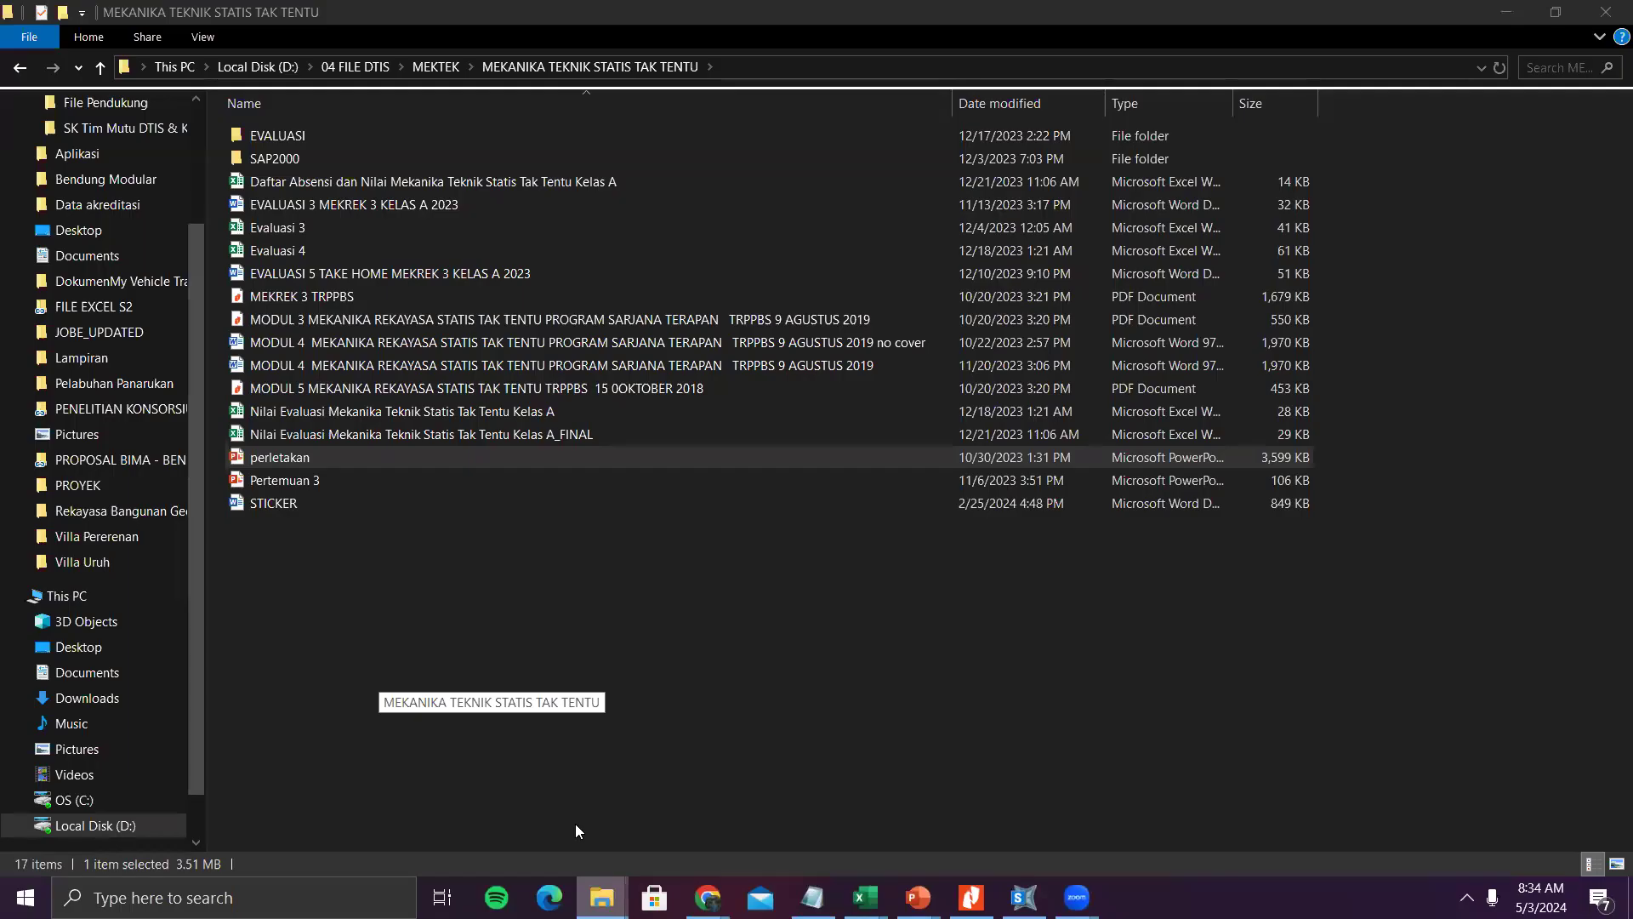
pyautogui.click(352, 66)
pyautogui.click(258, 66)
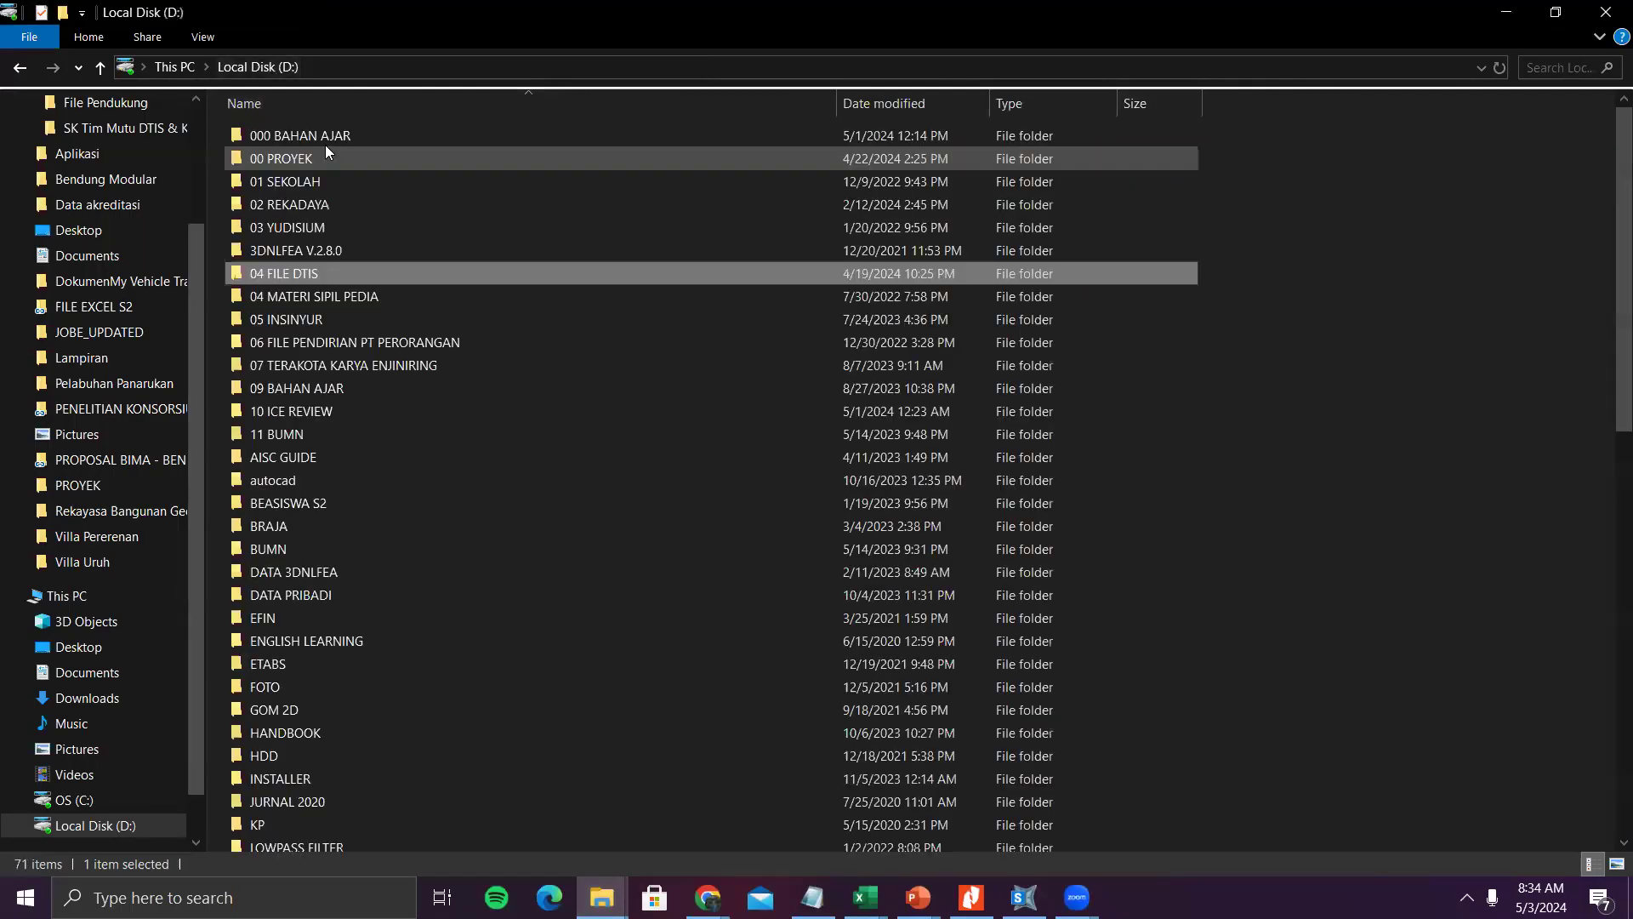
pyautogui.doubleClick(328, 140)
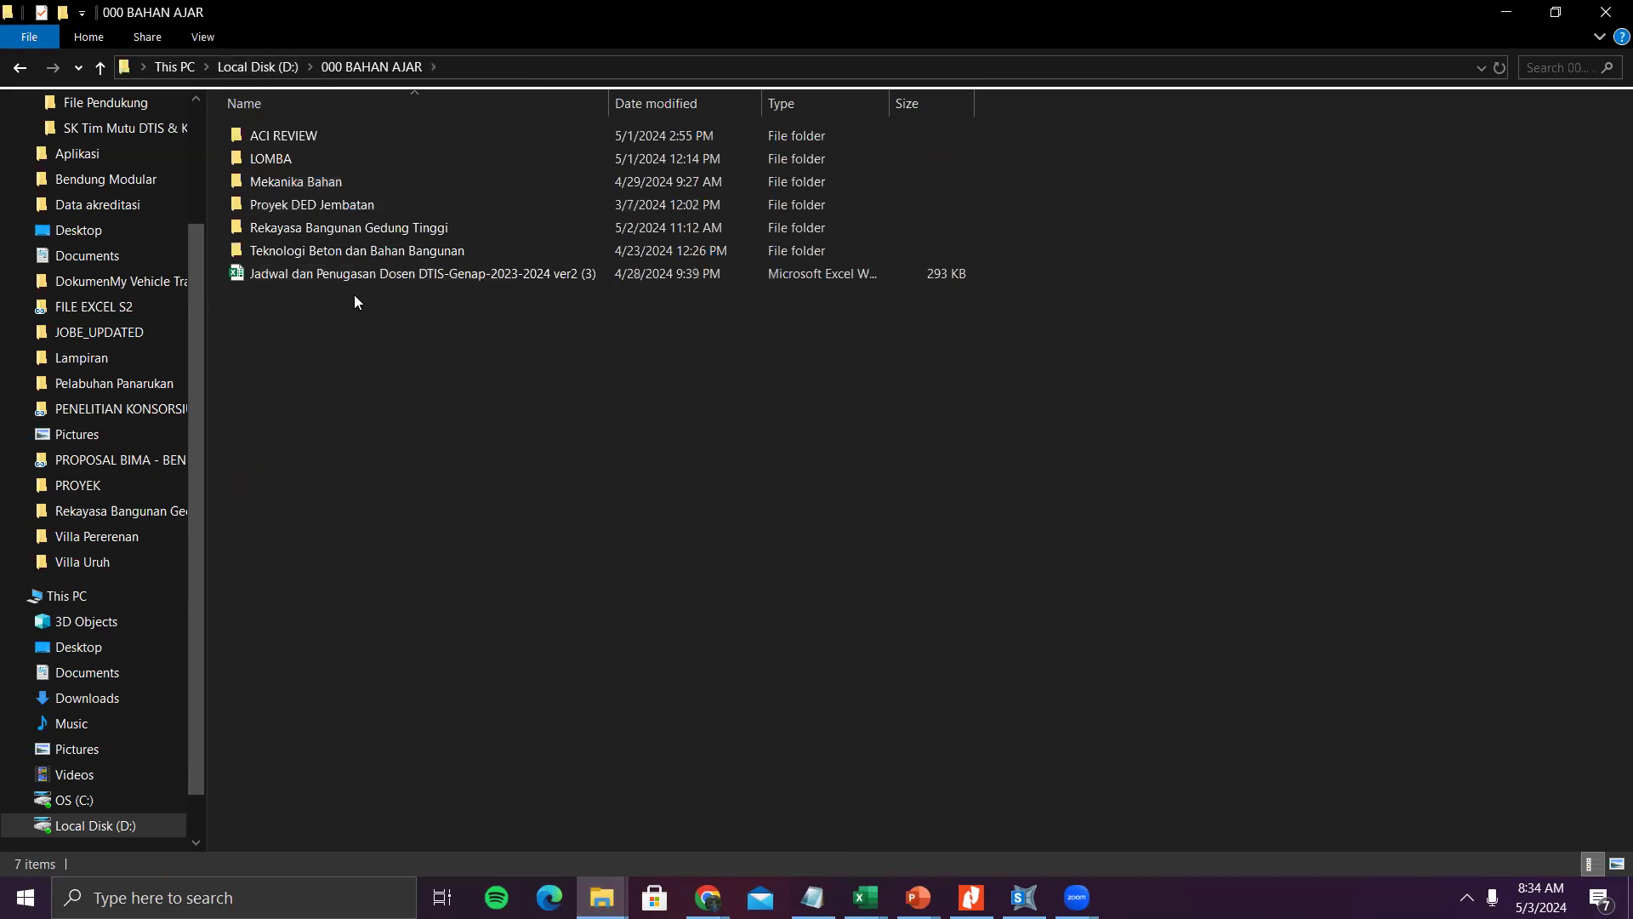
pyautogui.doubleClick(366, 228)
pyautogui.click(297, 564)
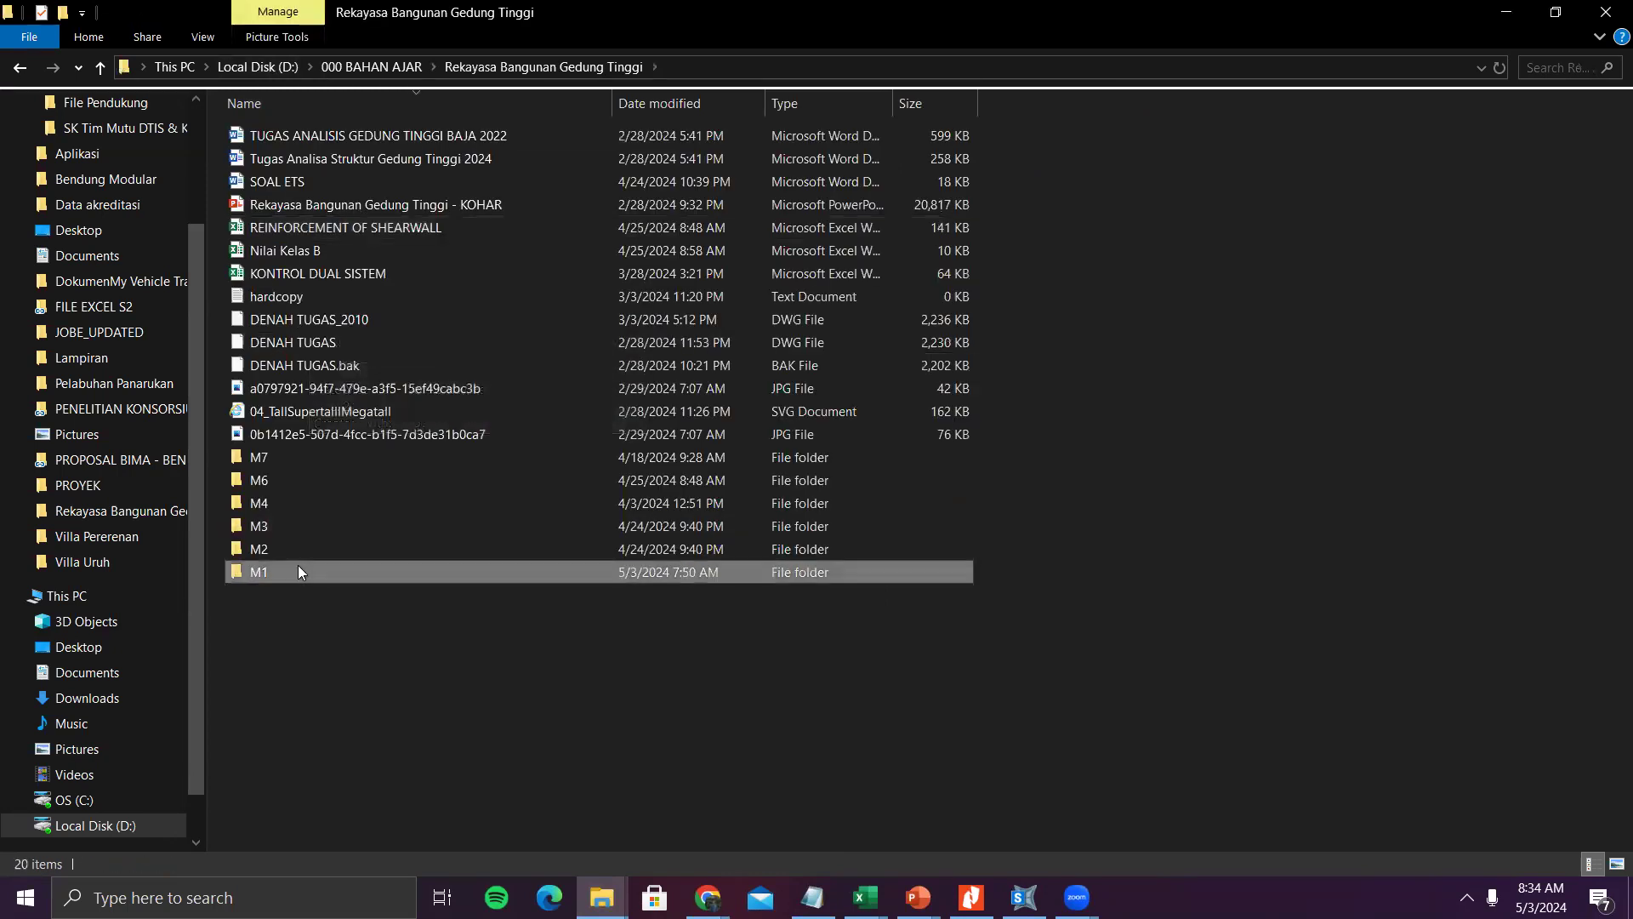
# - Switch to the open PPT RGBT_W1_2024 presentation, look through its slides for stiffness modifier guidance, and return to File Explorer
pyautogui.moveTo(919, 897)
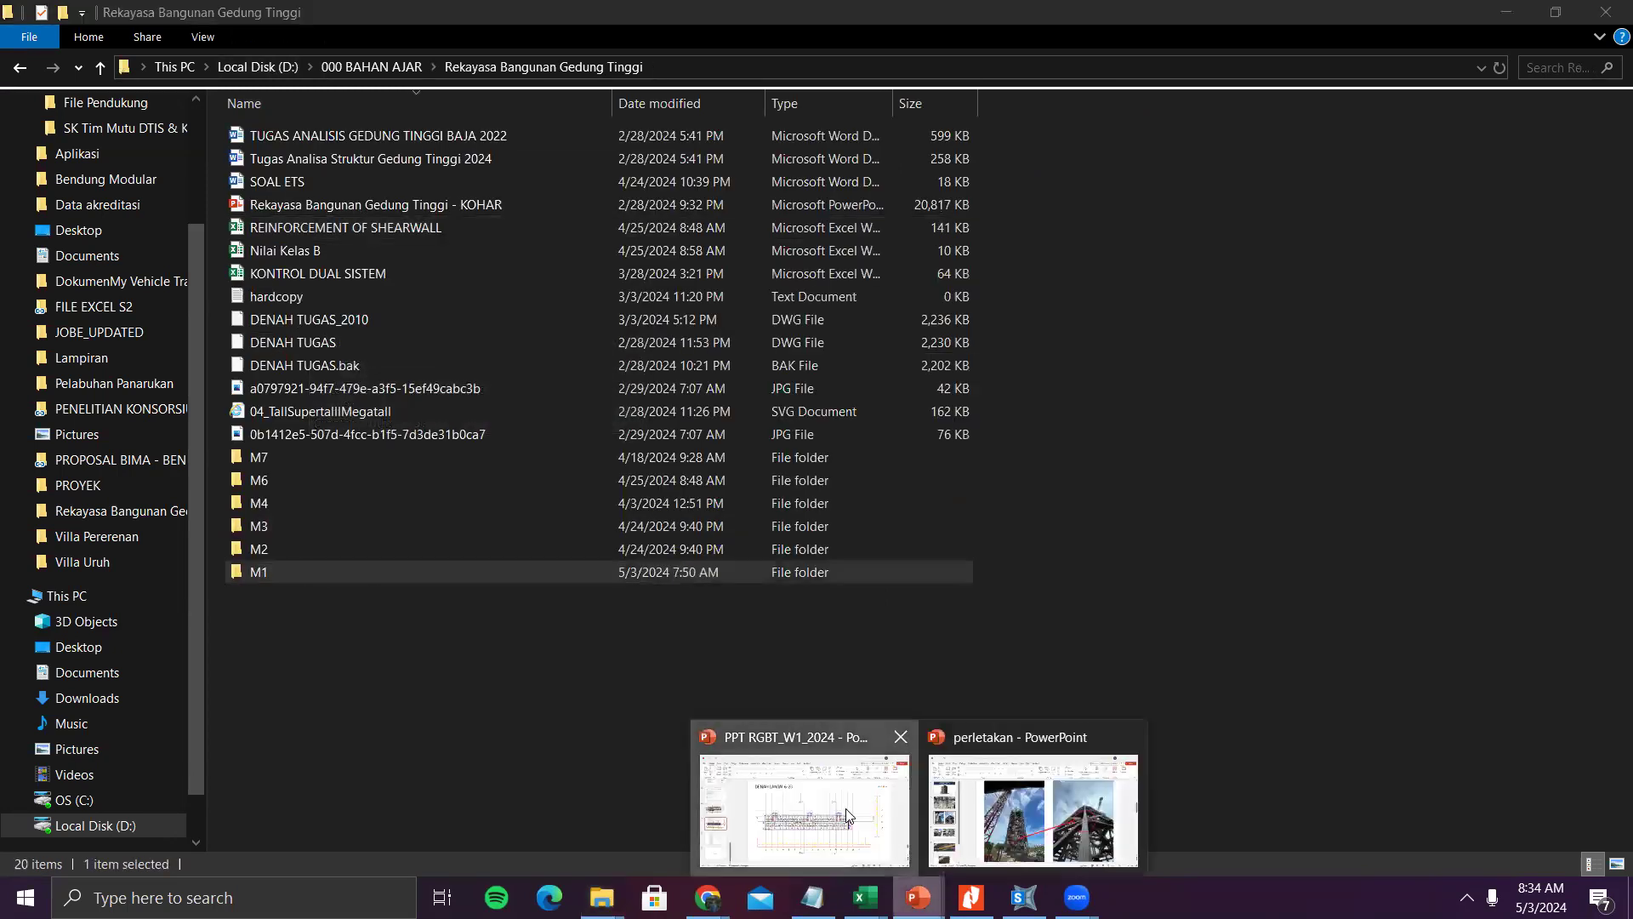
pyautogui.click(804, 817)
pyautogui.scroll(2, 315, 522)
pyautogui.scroll(1, 316, 522)
pyautogui.scroll(-2, 639, 546)
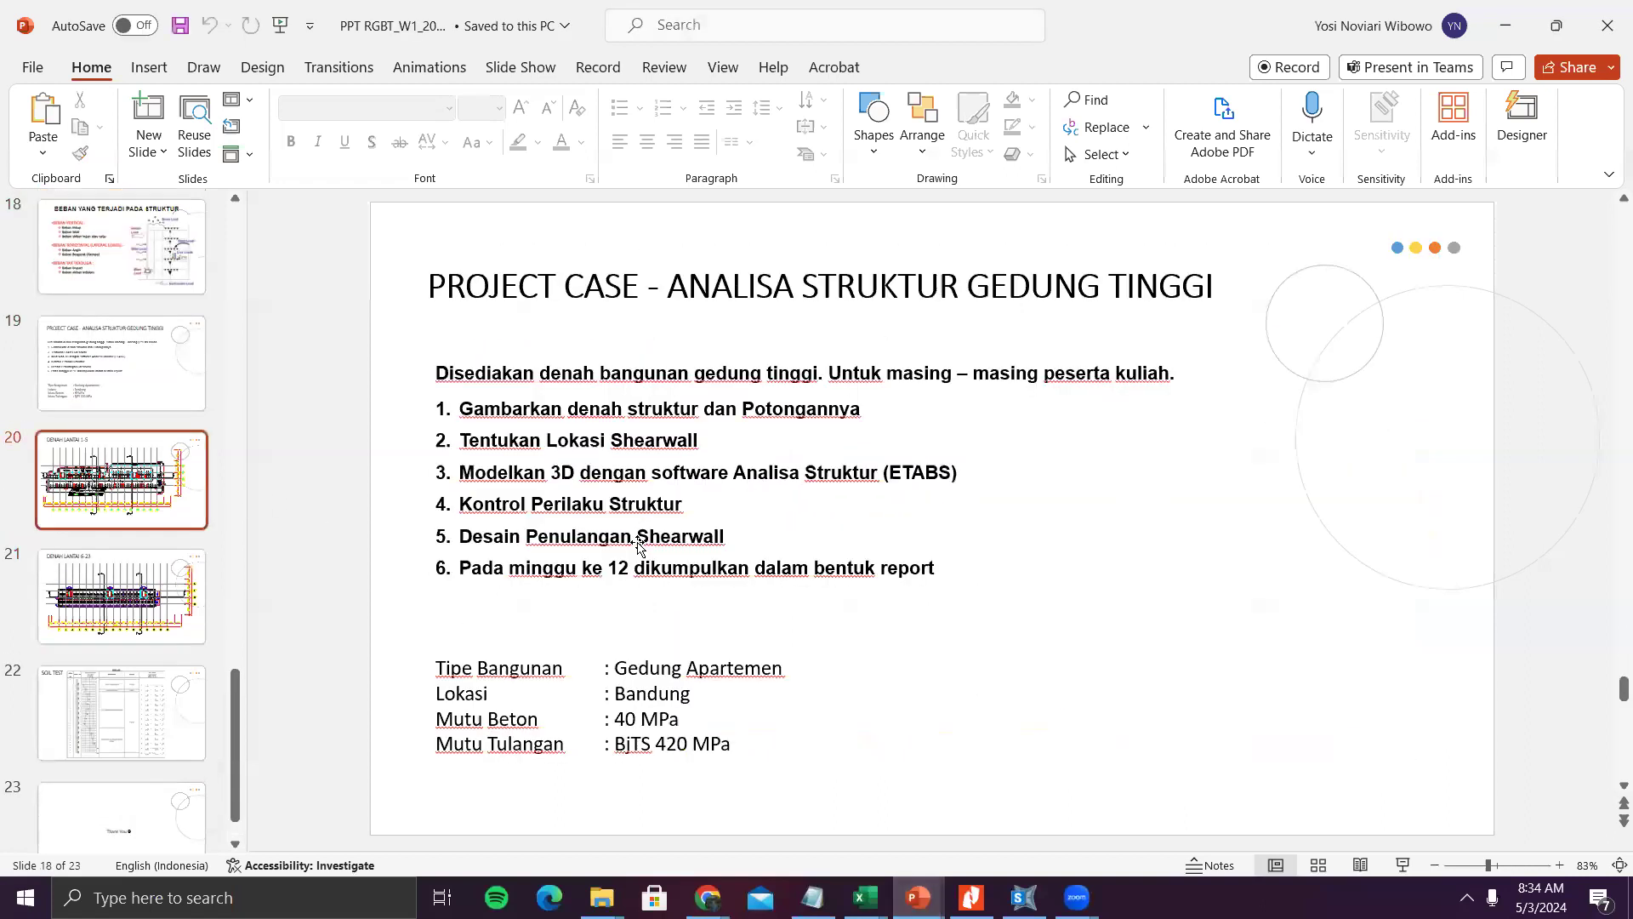
pyautogui.scroll(-1, 640, 546)
pyautogui.scroll(8, 640, 546)
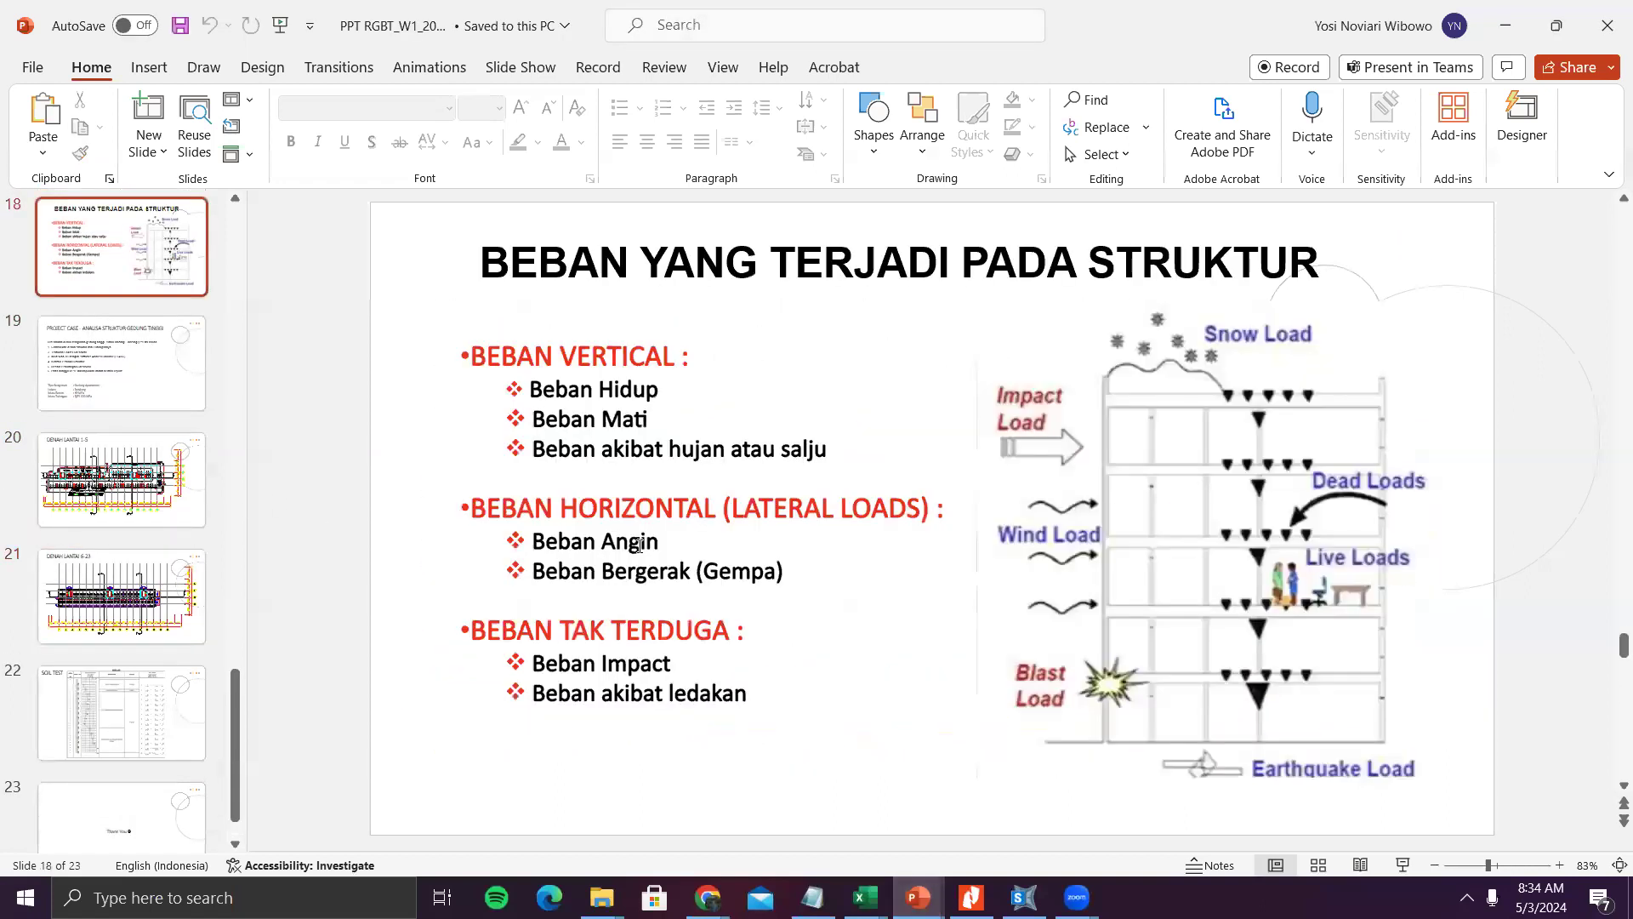
pyautogui.scroll(12, 1105, 488)
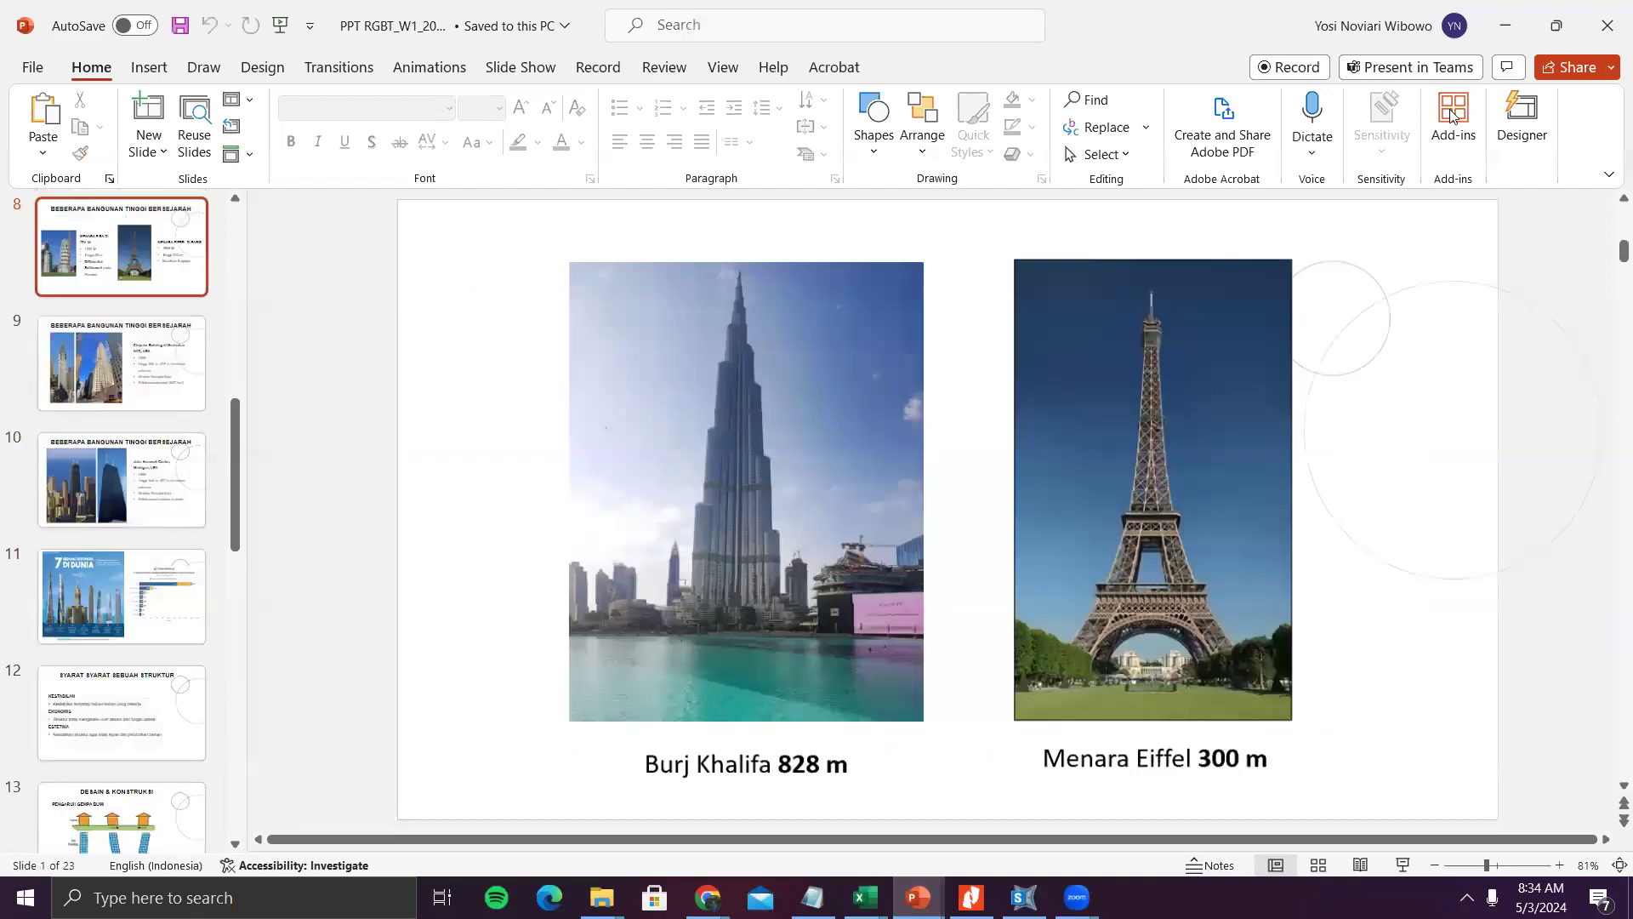
pyautogui.hotkey('alt', 'Tab')
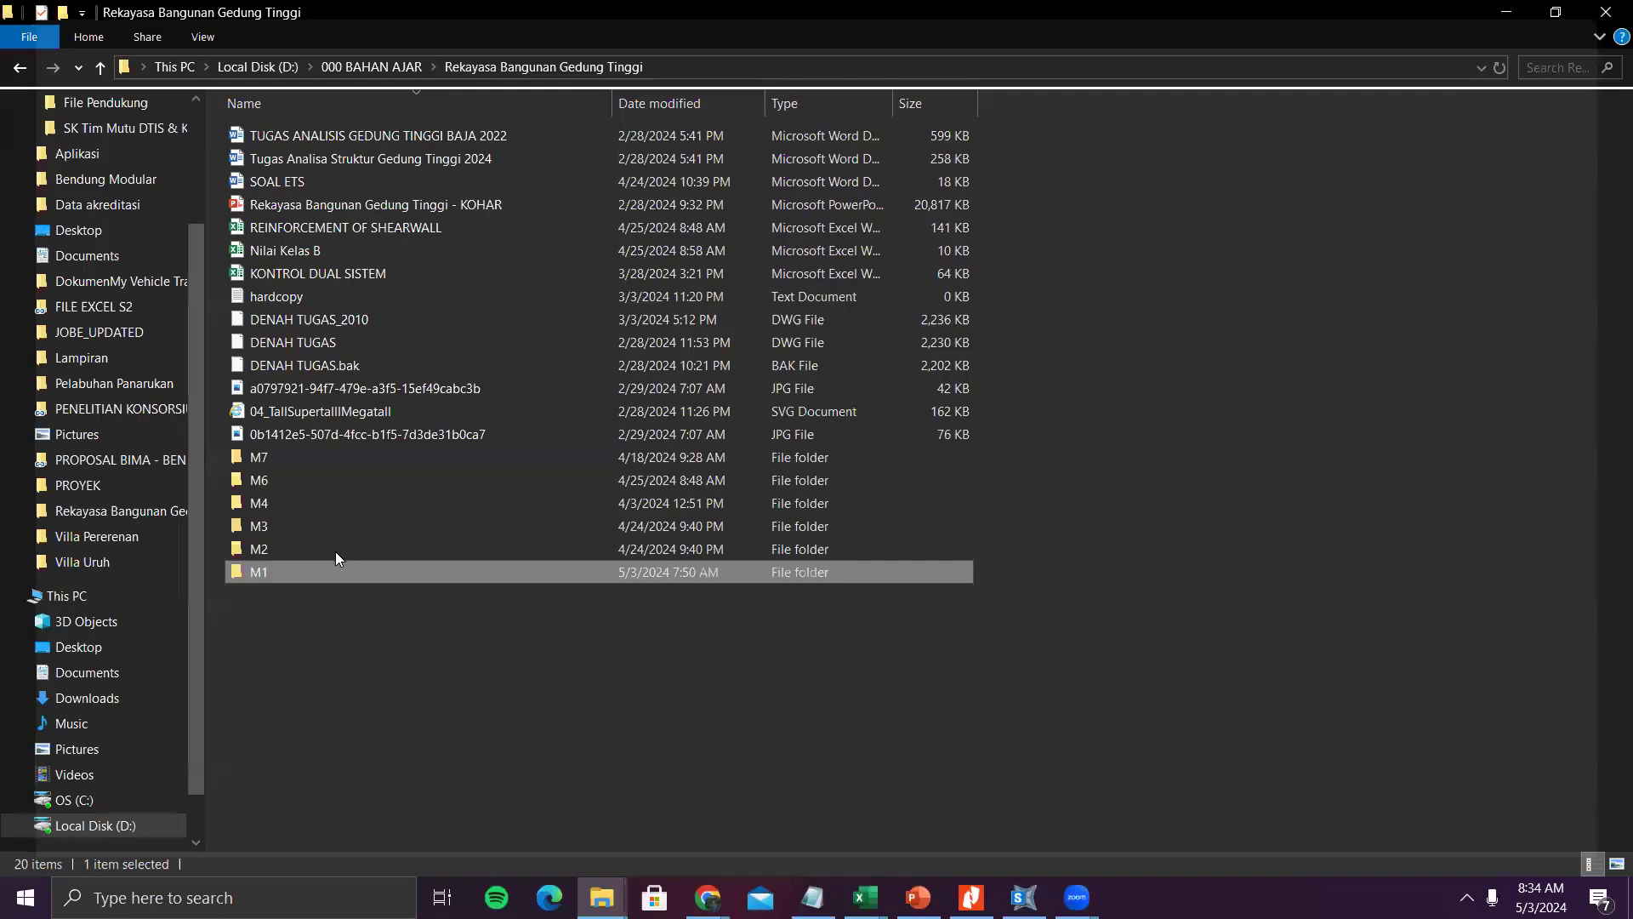
# - Open PPT RGBT_M2_2024 from the M2 folder, look through its slides for stiffness modifier guidance, and close it
pyautogui.doubleClick(336, 554)
pyautogui.click(346, 136)
pyautogui.click(441, 156)
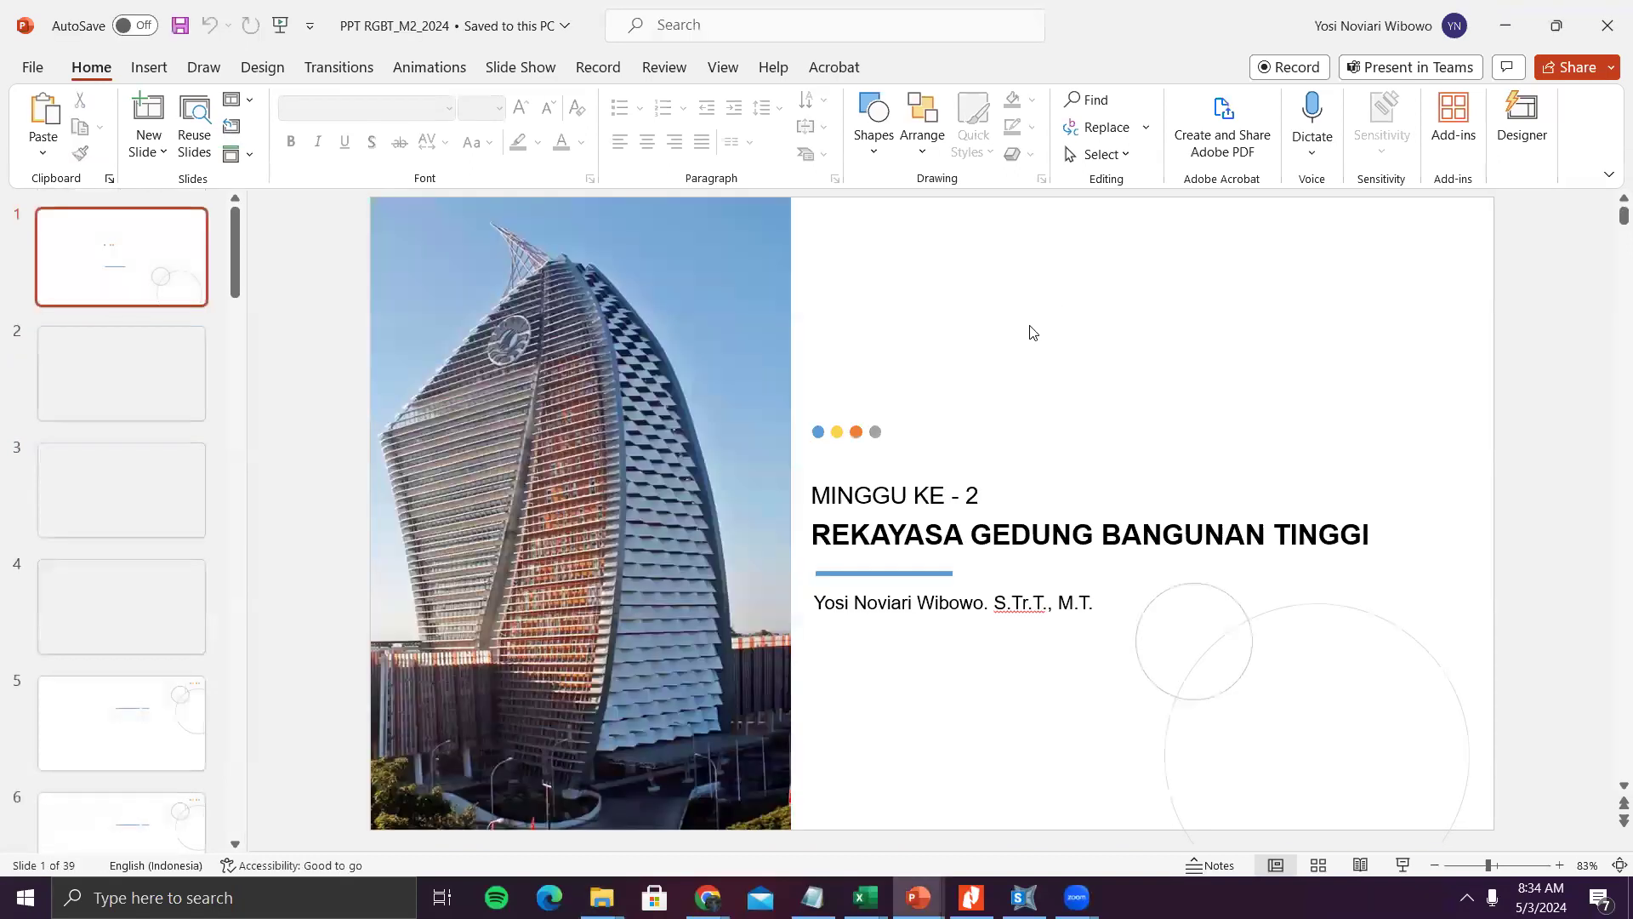
pyautogui.scroll(-2, 1026, 337)
pyautogui.scroll(-16, 834, 397)
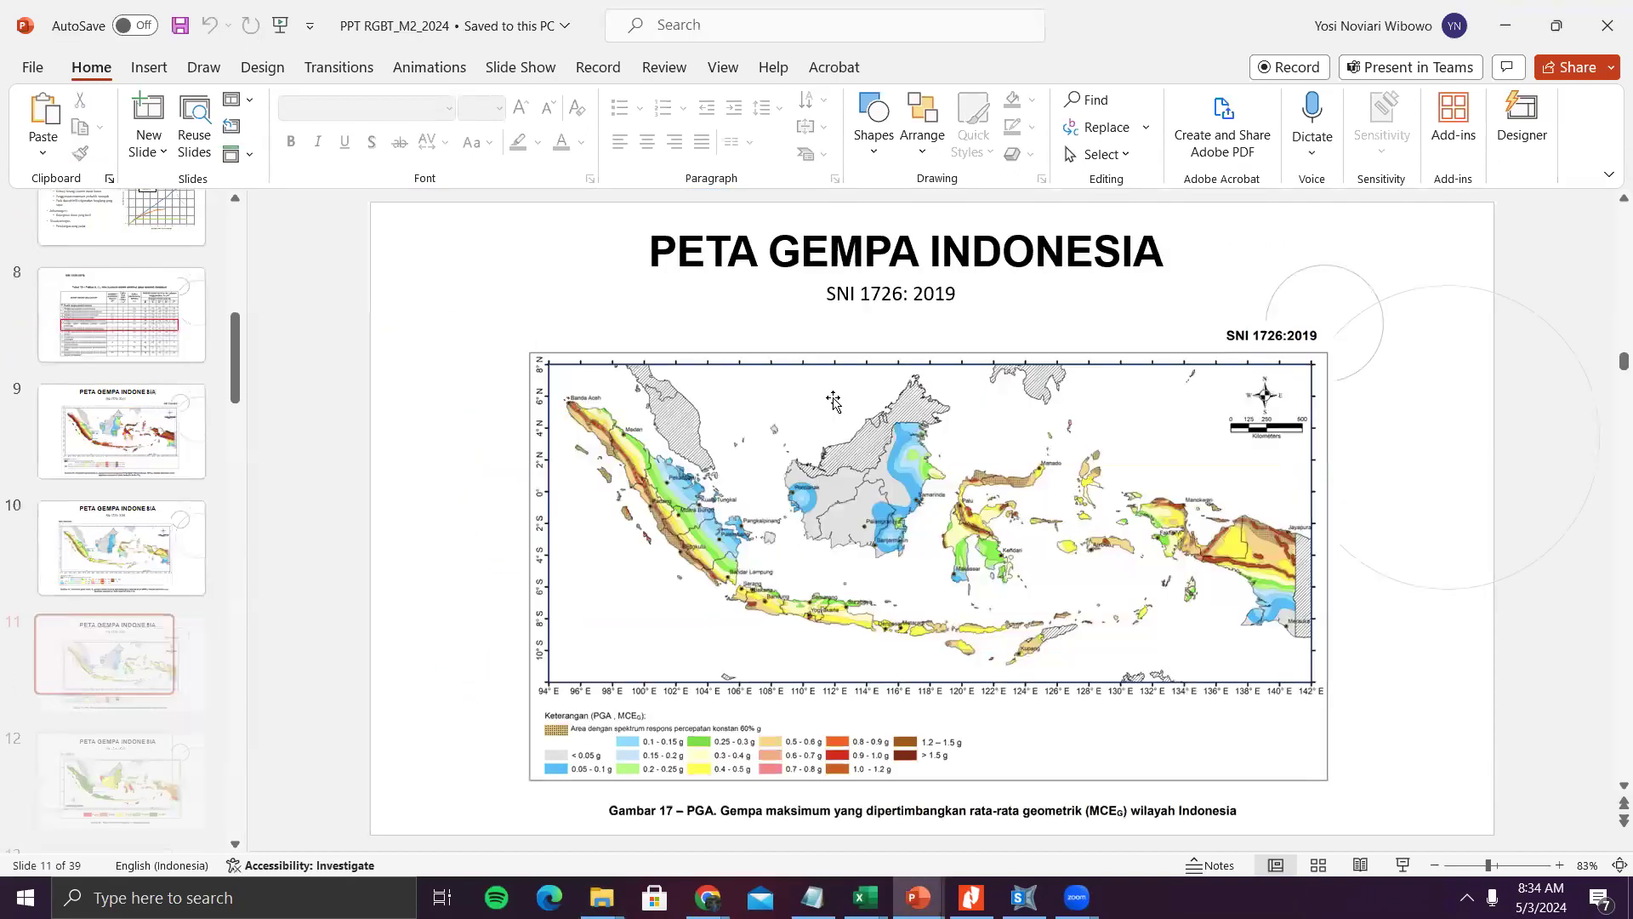
pyautogui.scroll(-5, 834, 400)
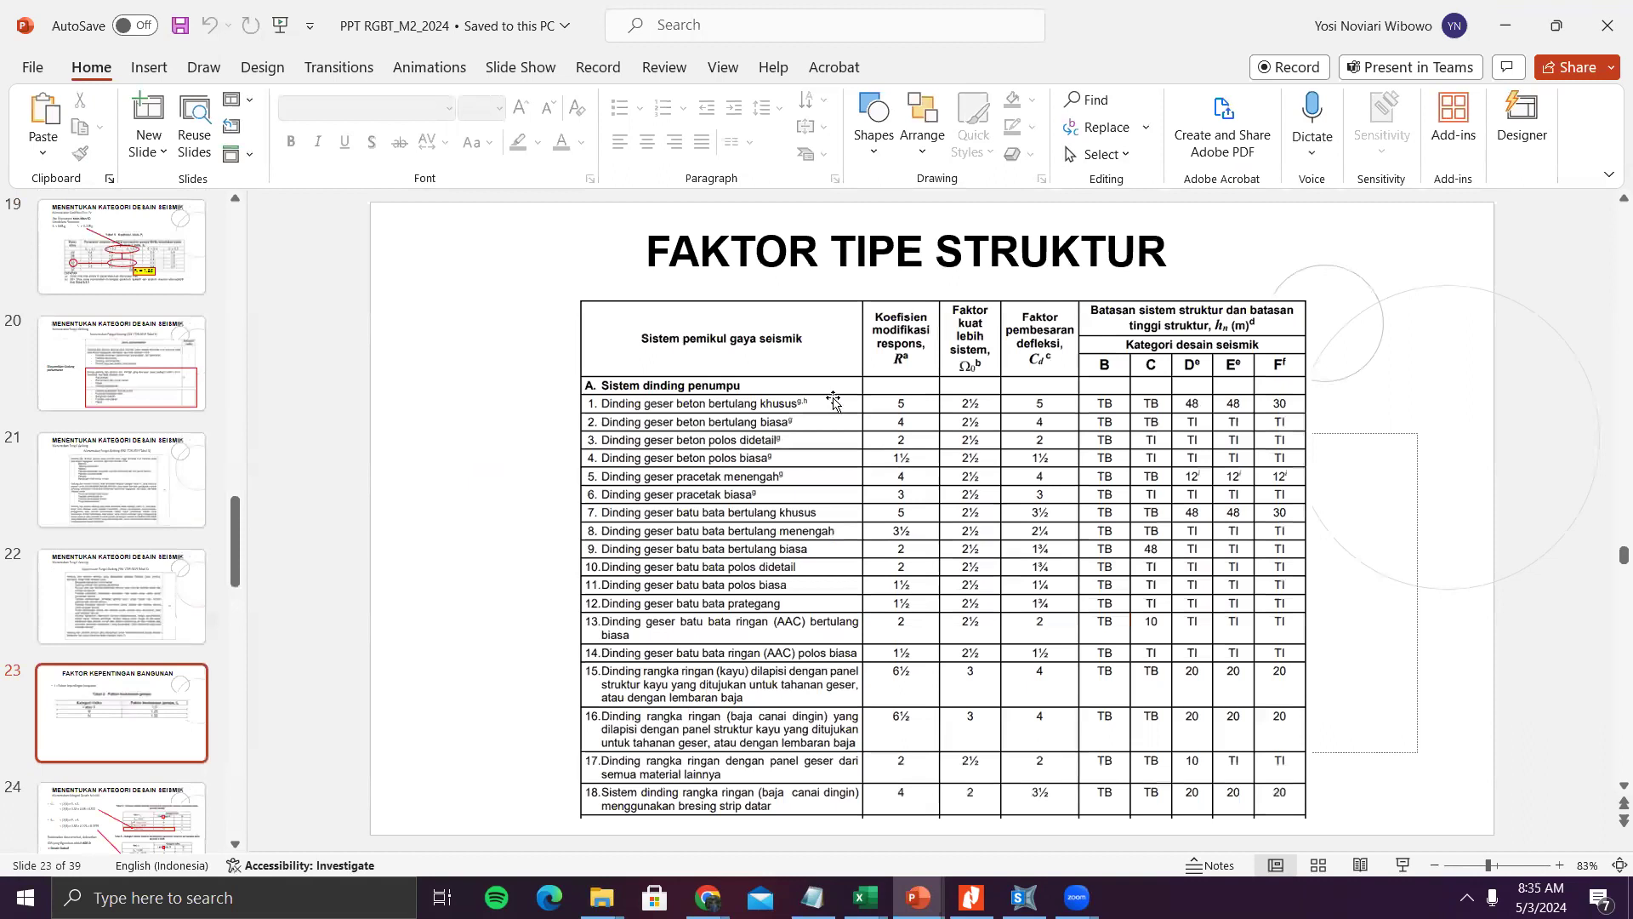
pyautogui.scroll(-9, 834, 400)
pyautogui.scroll(-7, 834, 400)
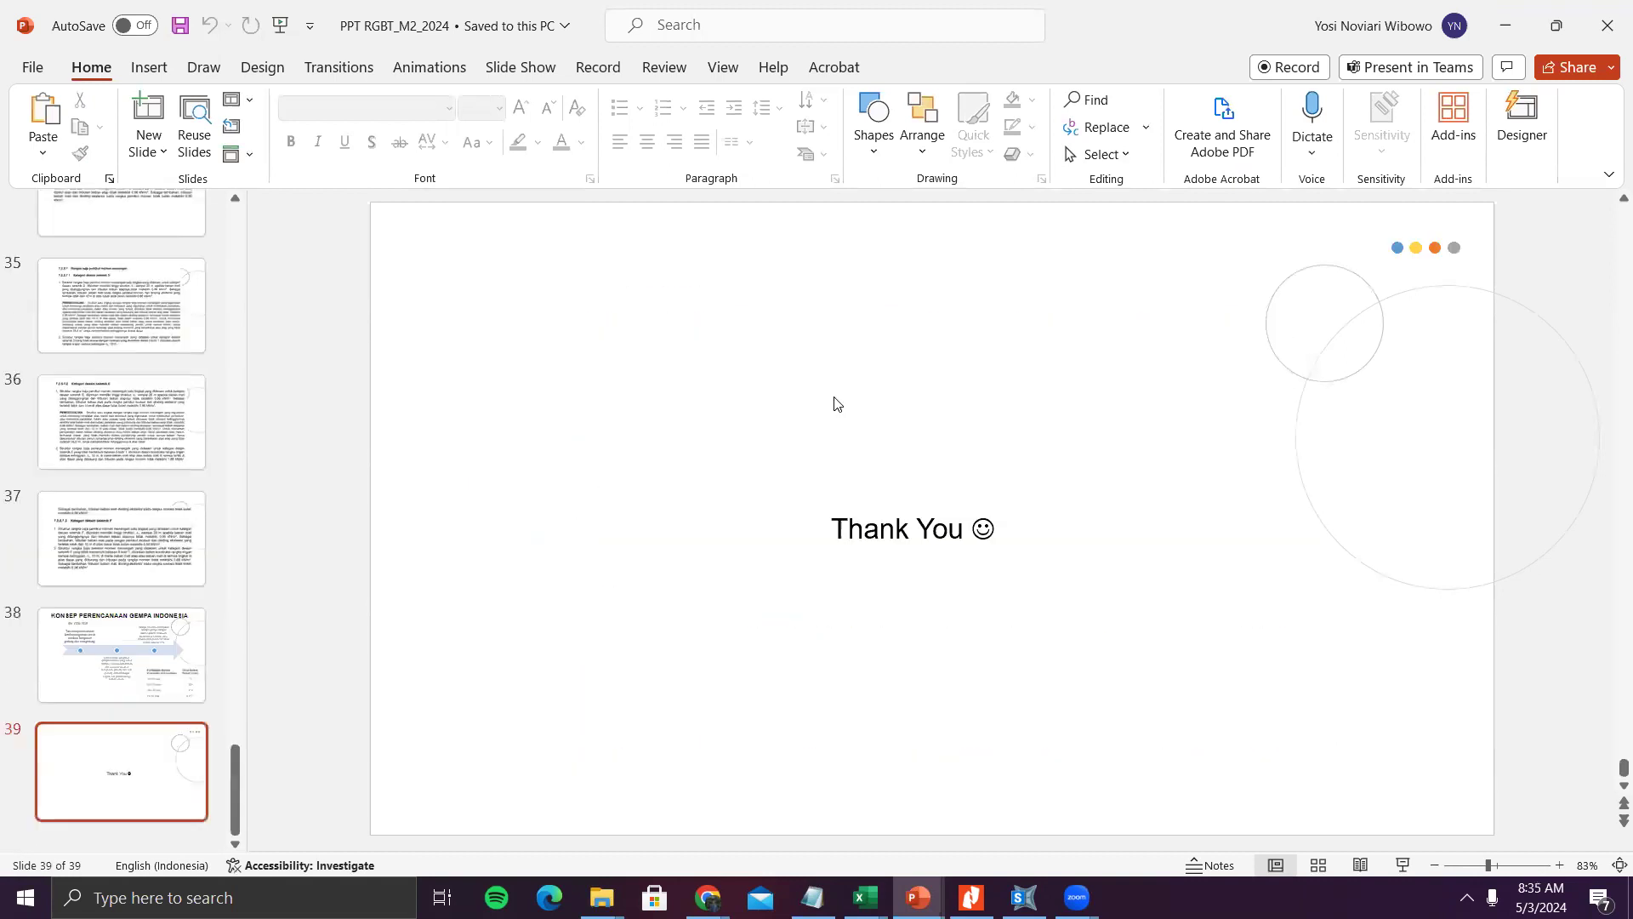
pyautogui.click(1607, 25)
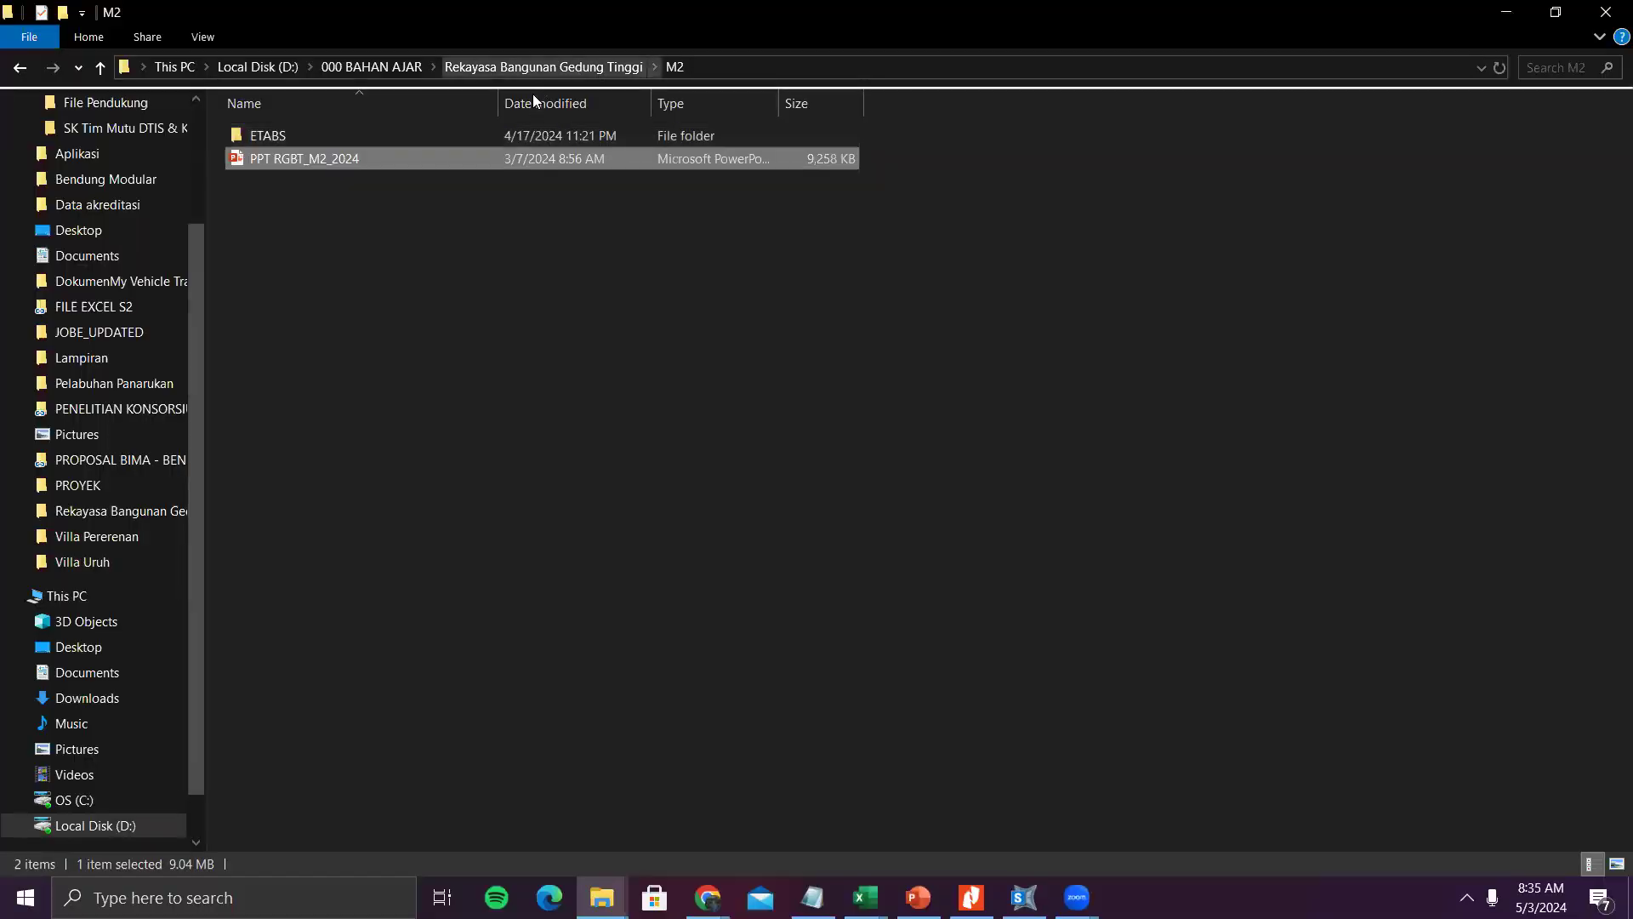
# - Open PPT RGBT_M3_2024 from the M3 folder, look through its slides, and close the presentation
pyautogui.click(498, 74)
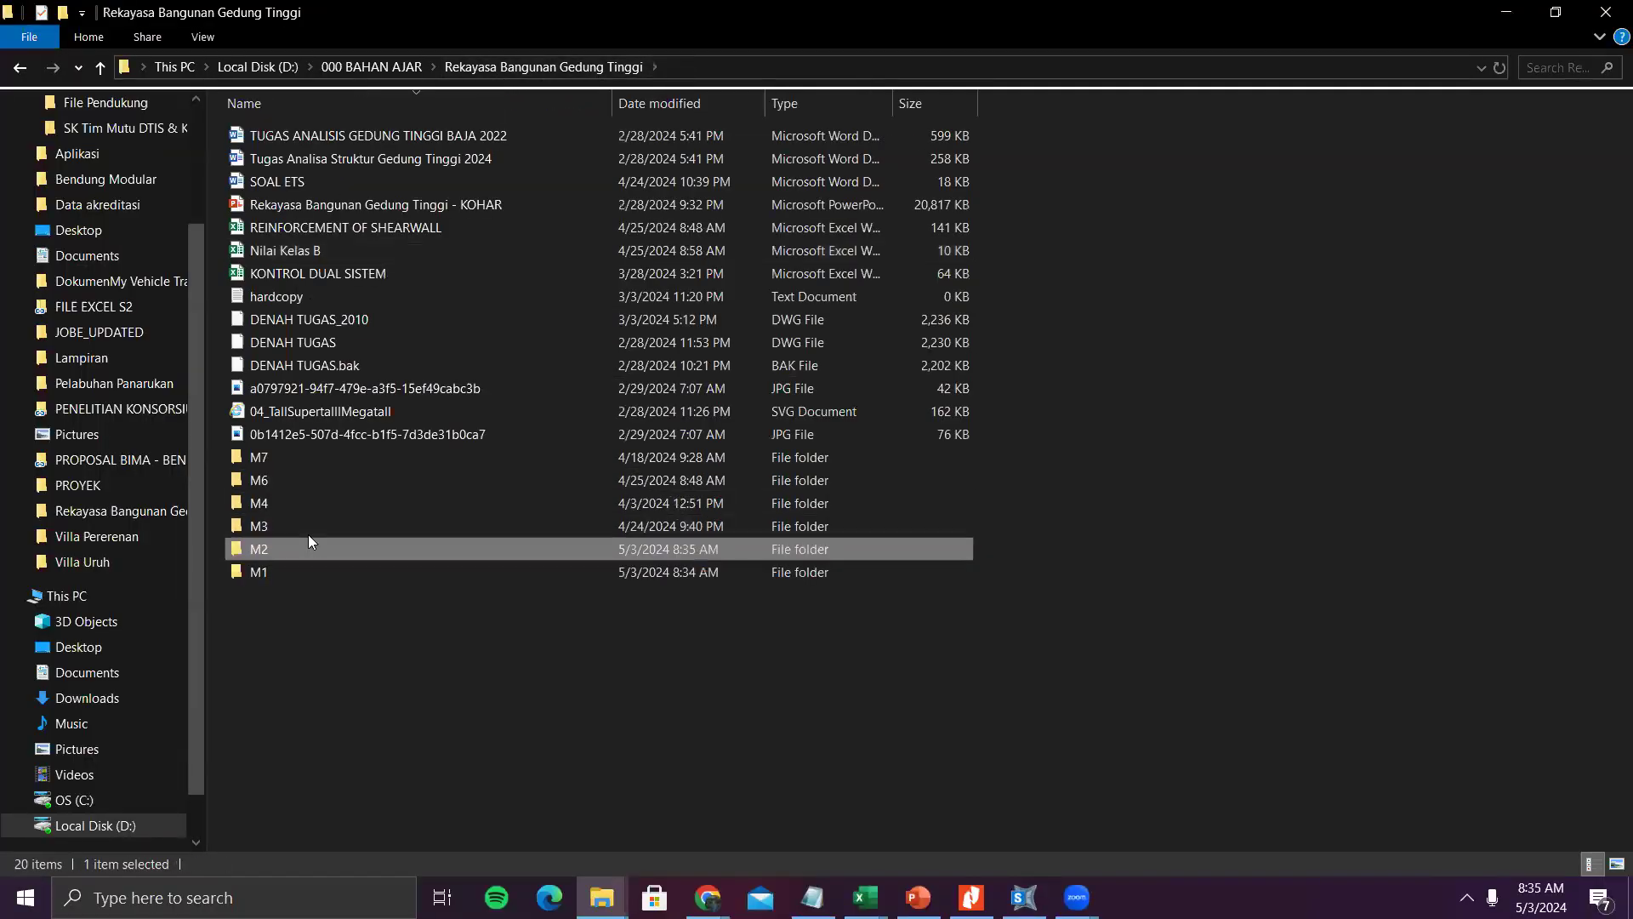
pyautogui.doubleClick(308, 532)
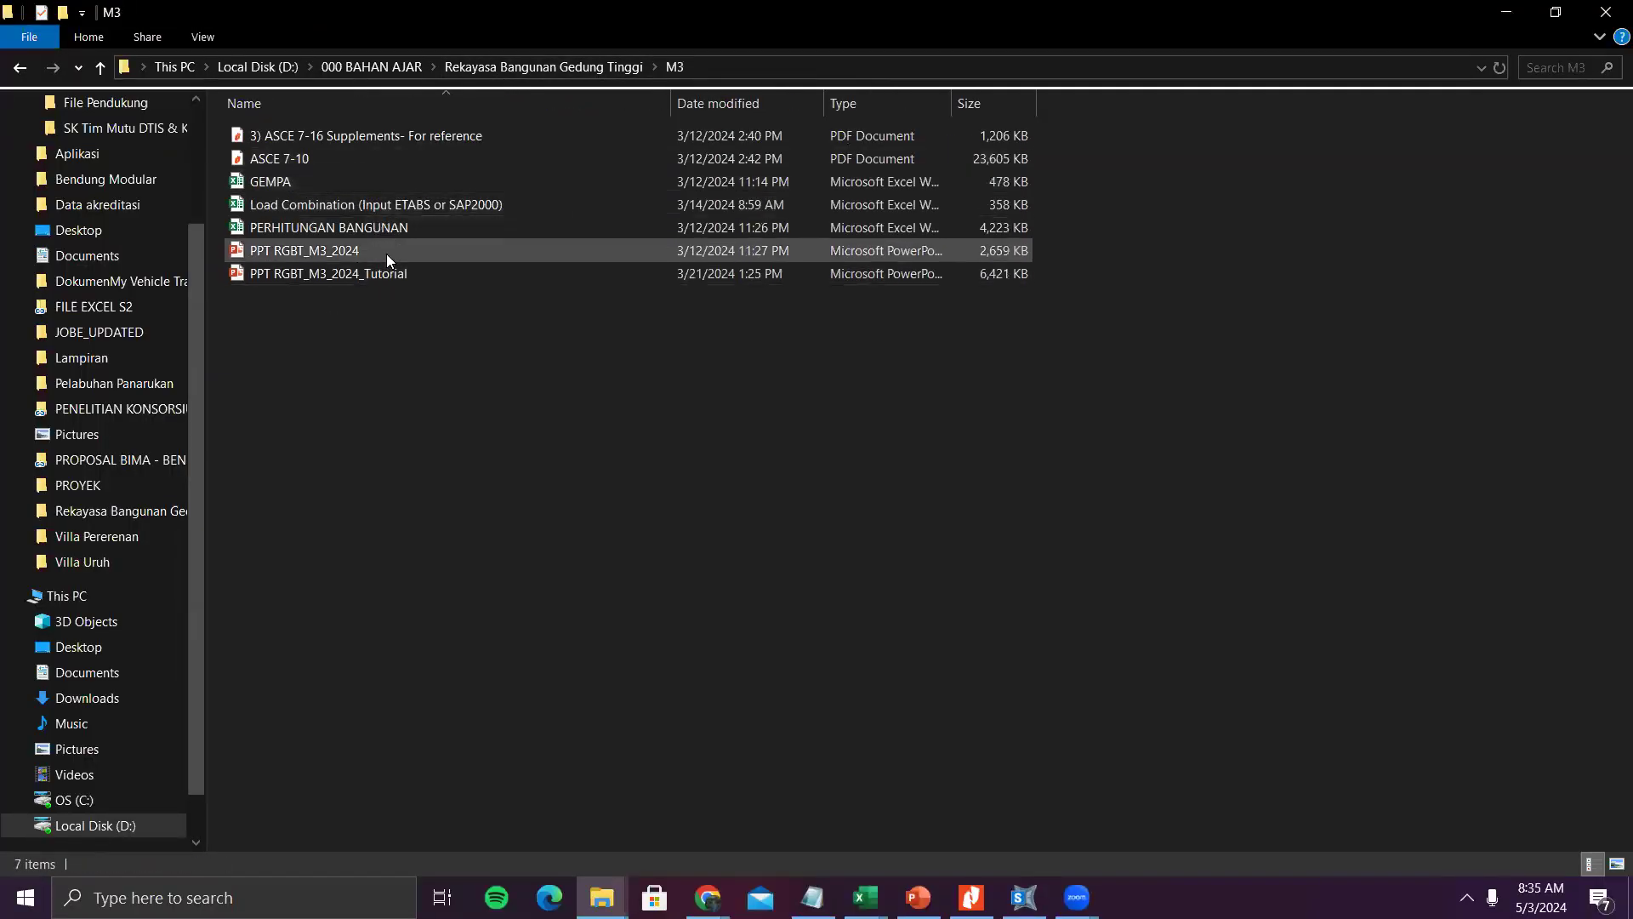
pyautogui.doubleClick(396, 250)
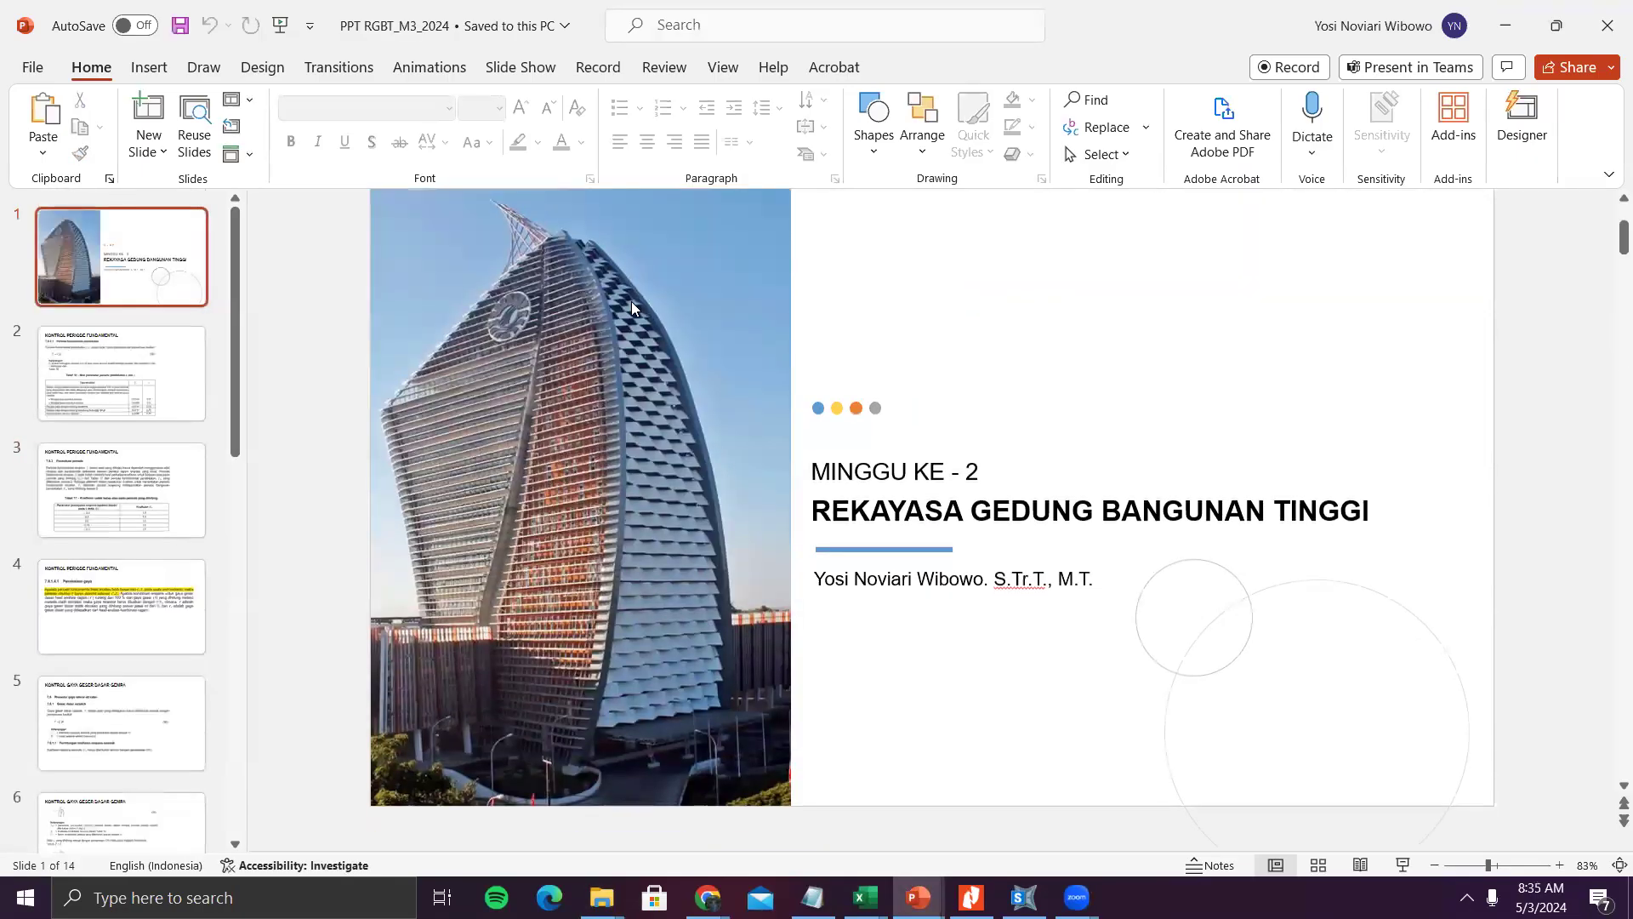
pyautogui.scroll(-5, 631, 301)
pyautogui.scroll(-7, 485, 319)
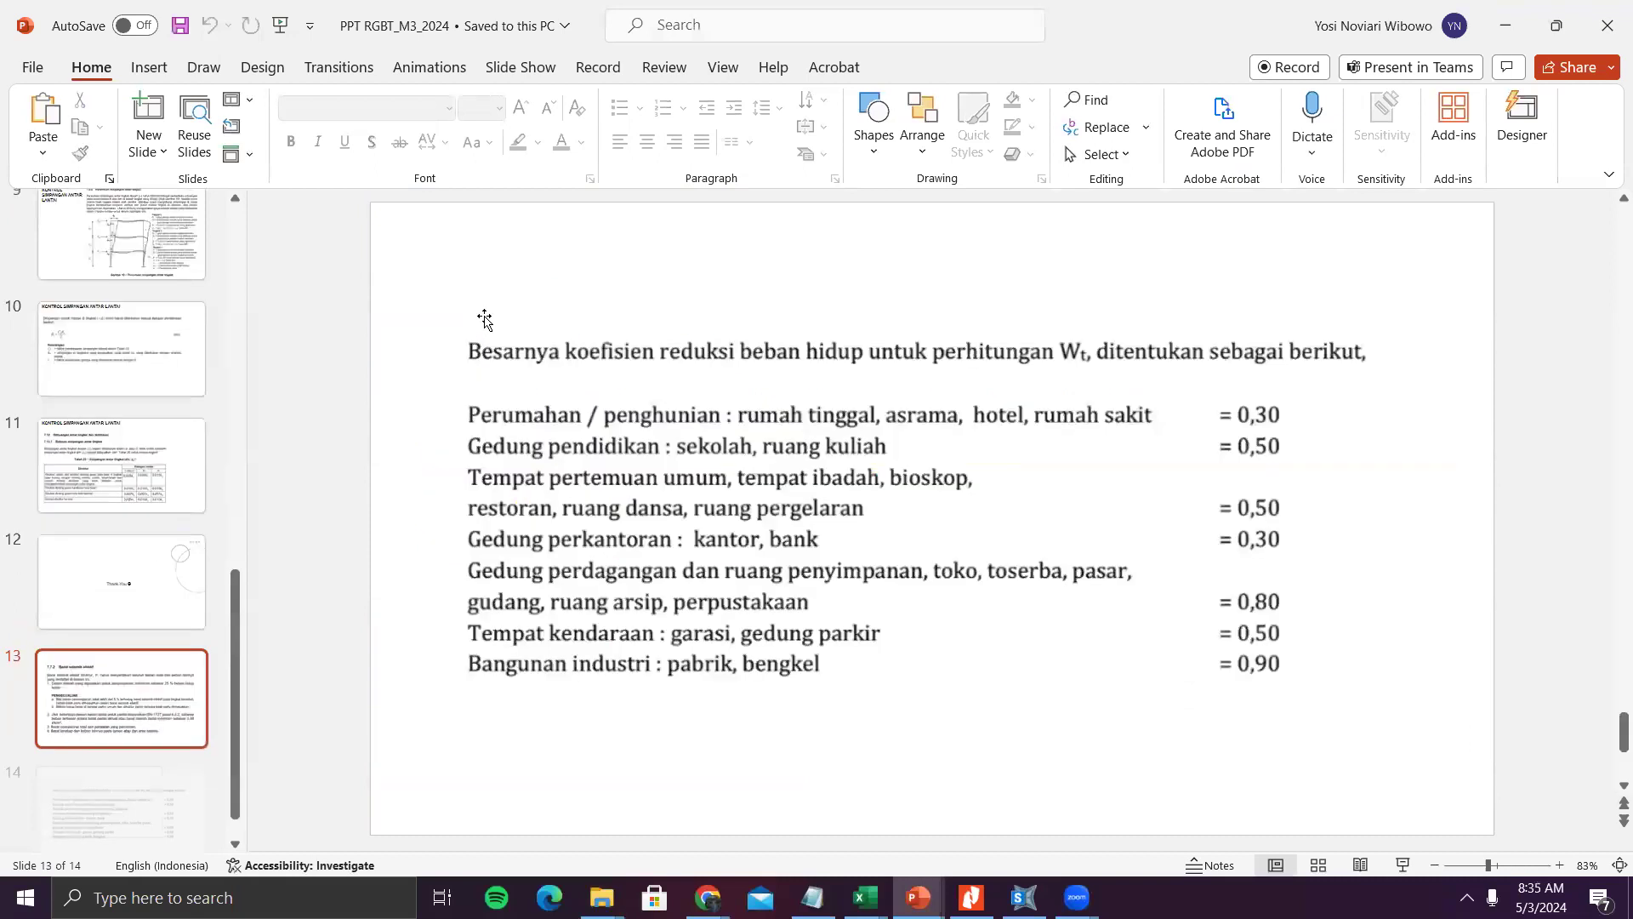
pyautogui.click(1608, 25)
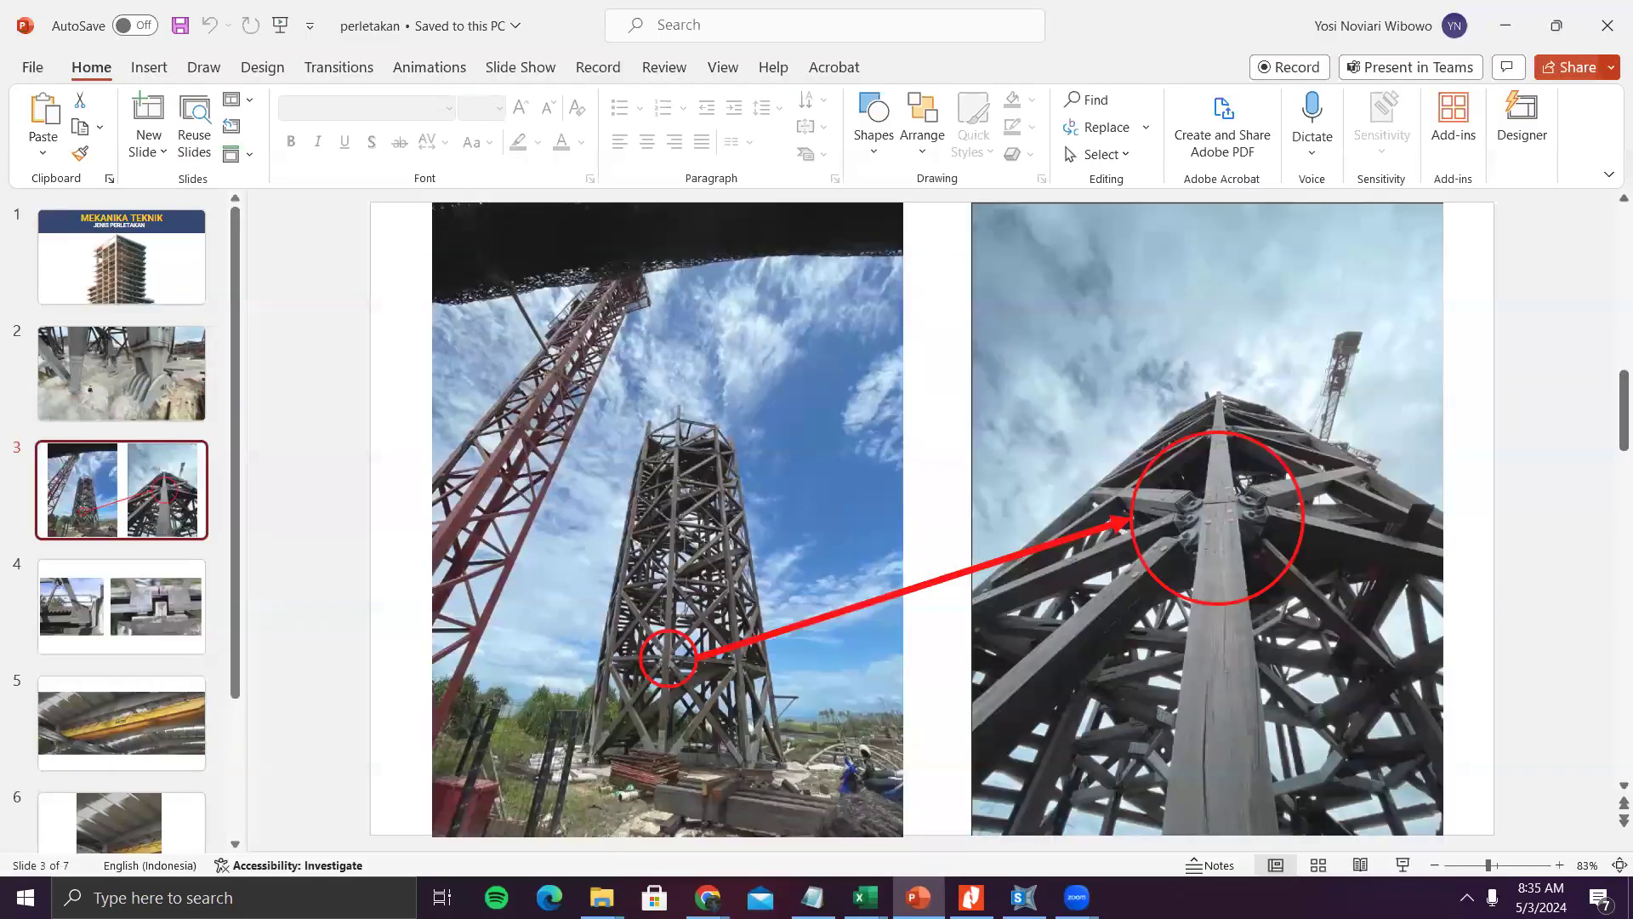
# - Open the SNI-2847-2019 structural concrete PDF from the STANDARD folder inside the qc folder on drive D
pyautogui.click(601, 897)
pyautogui.click(522, 748)
pyautogui.click(257, 67)
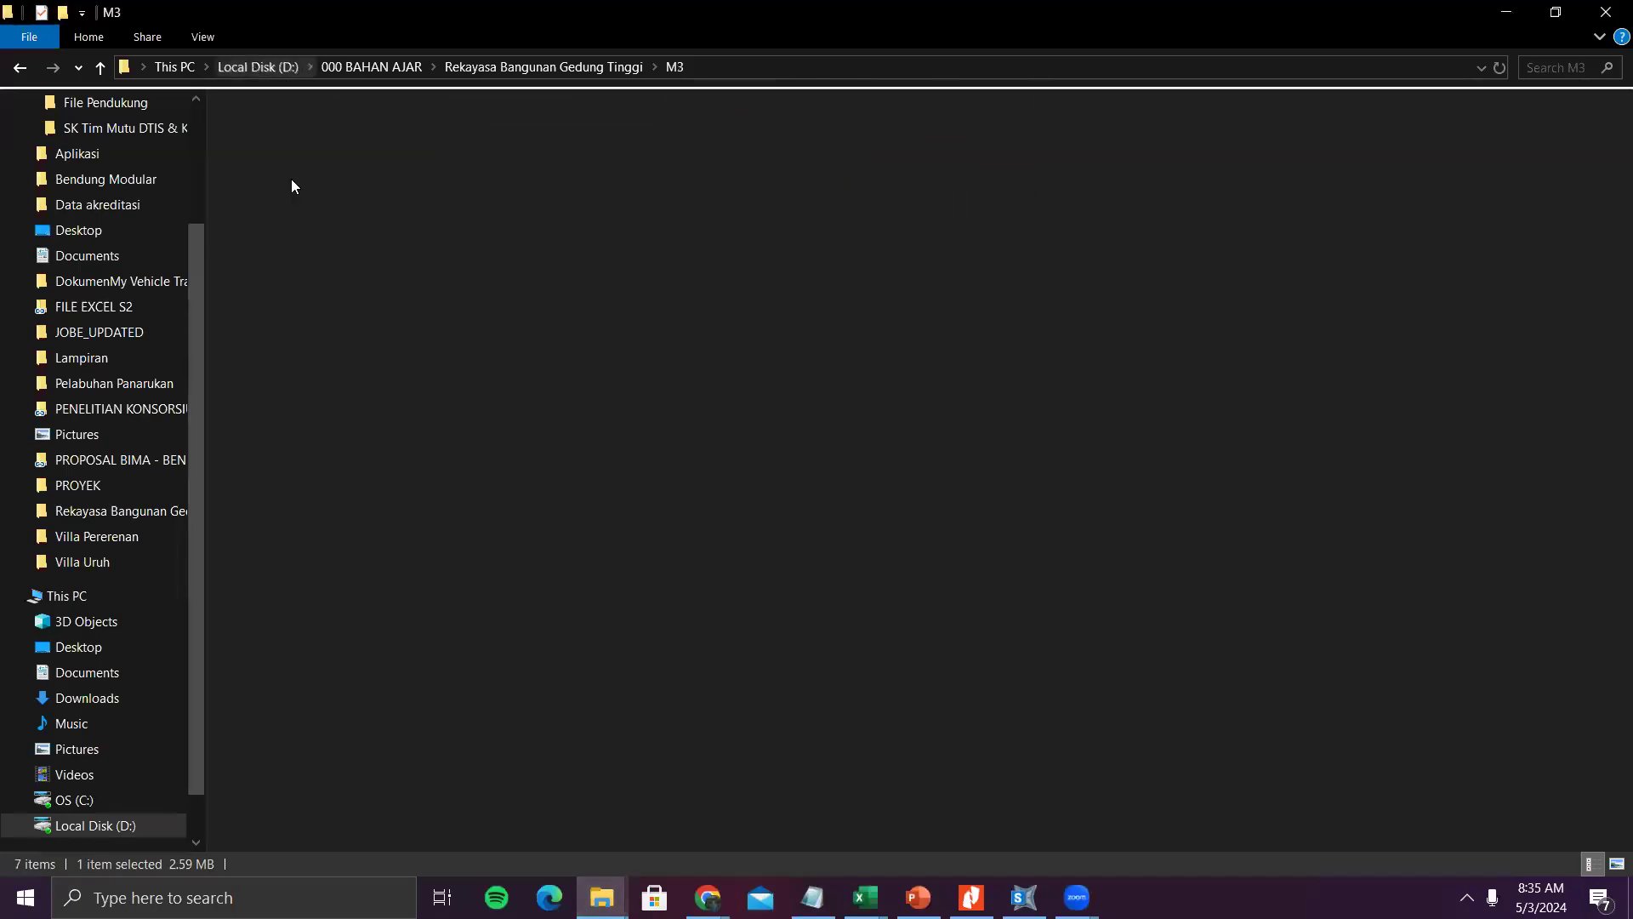
pyautogui.scroll(-8, 358, 625)
pyautogui.doubleClick(298, 561)
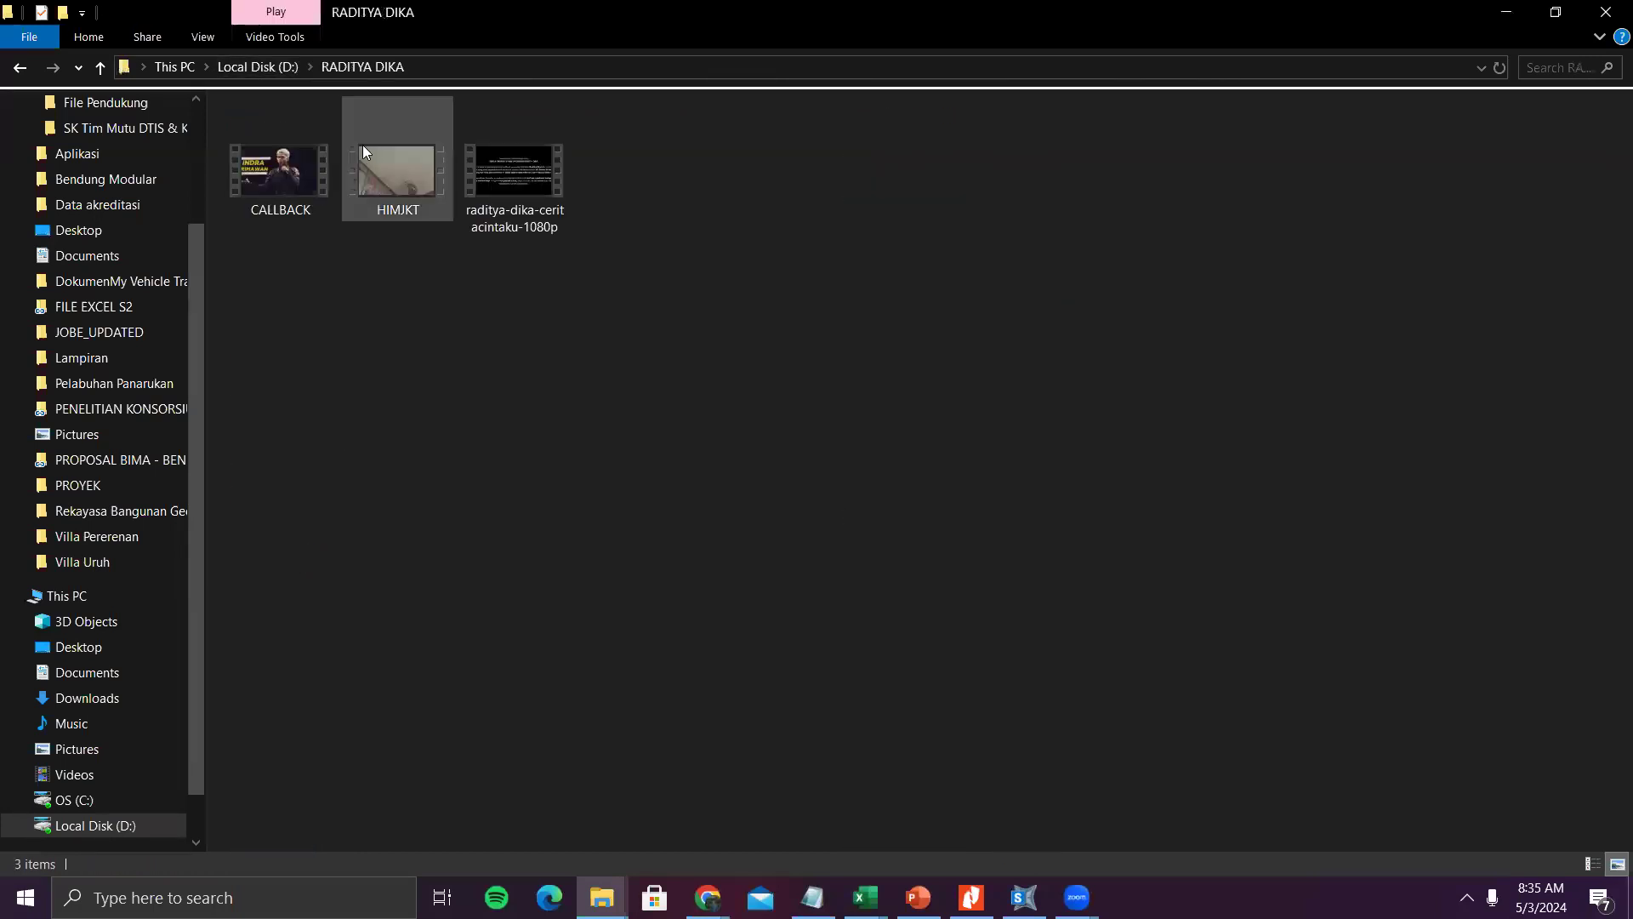
pyautogui.click(289, 69)
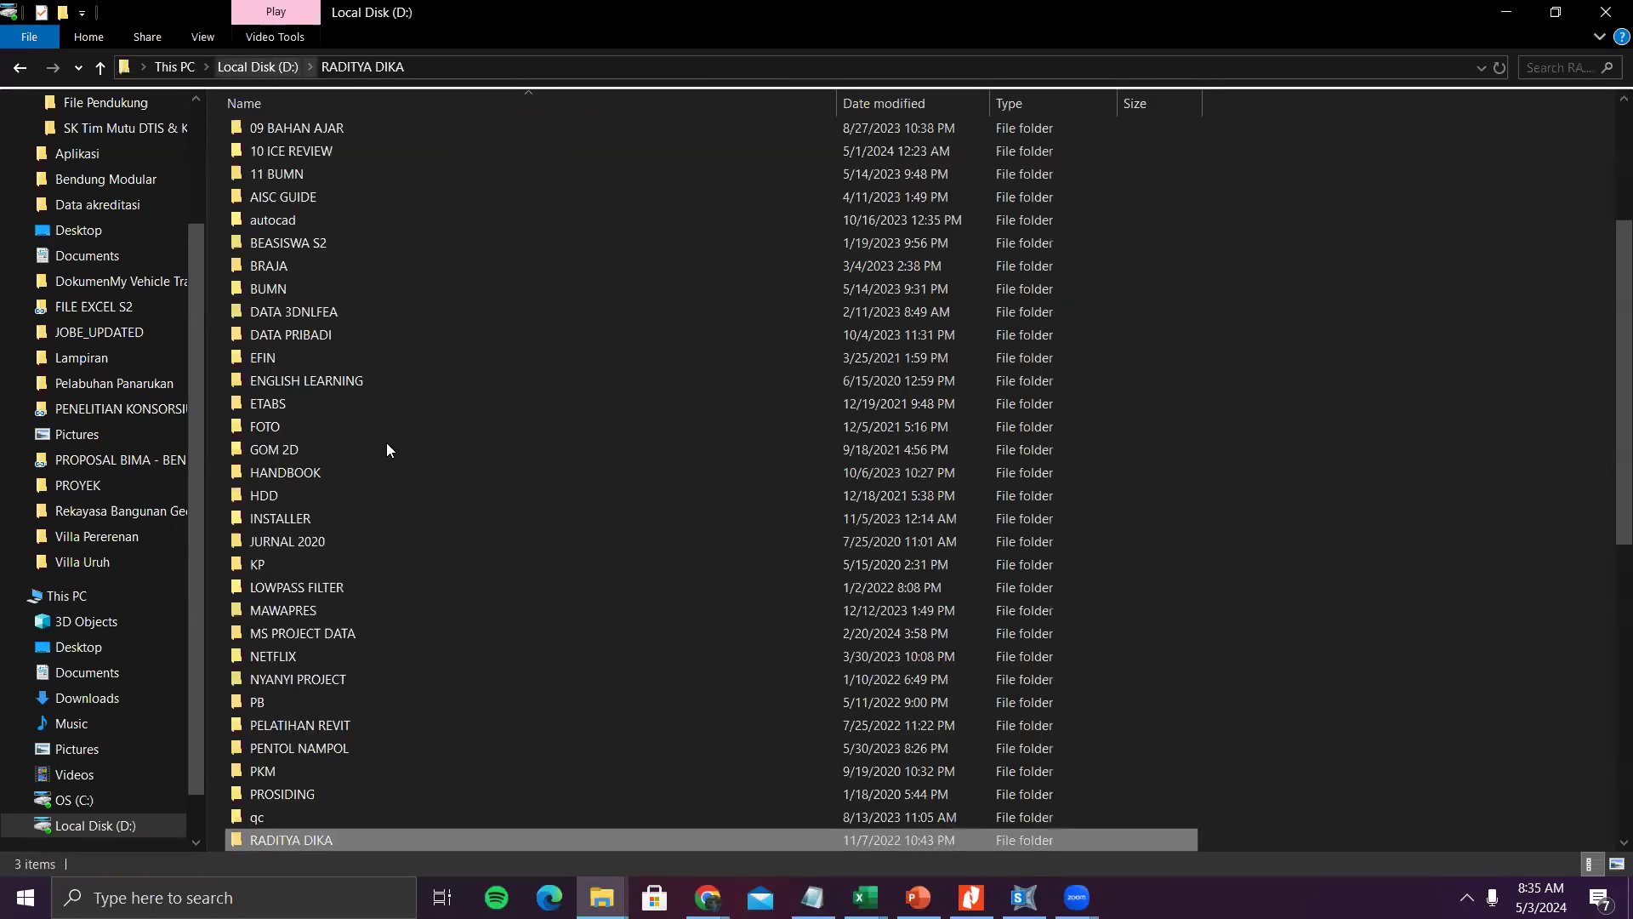
pyautogui.doubleClick(330, 807)
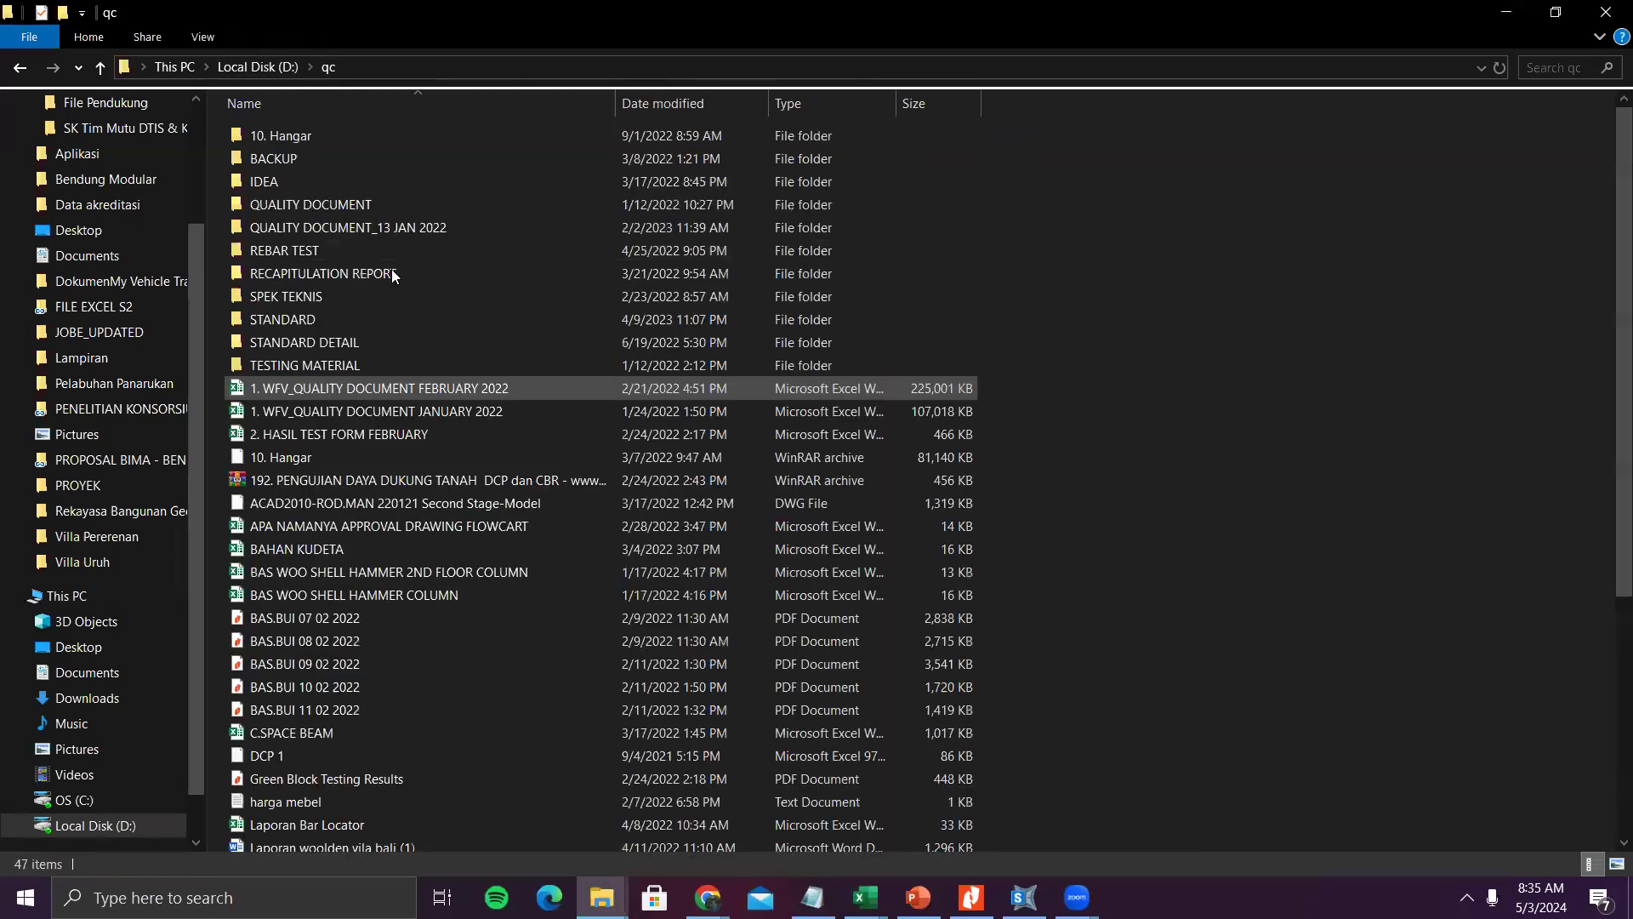
pyautogui.click(381, 361)
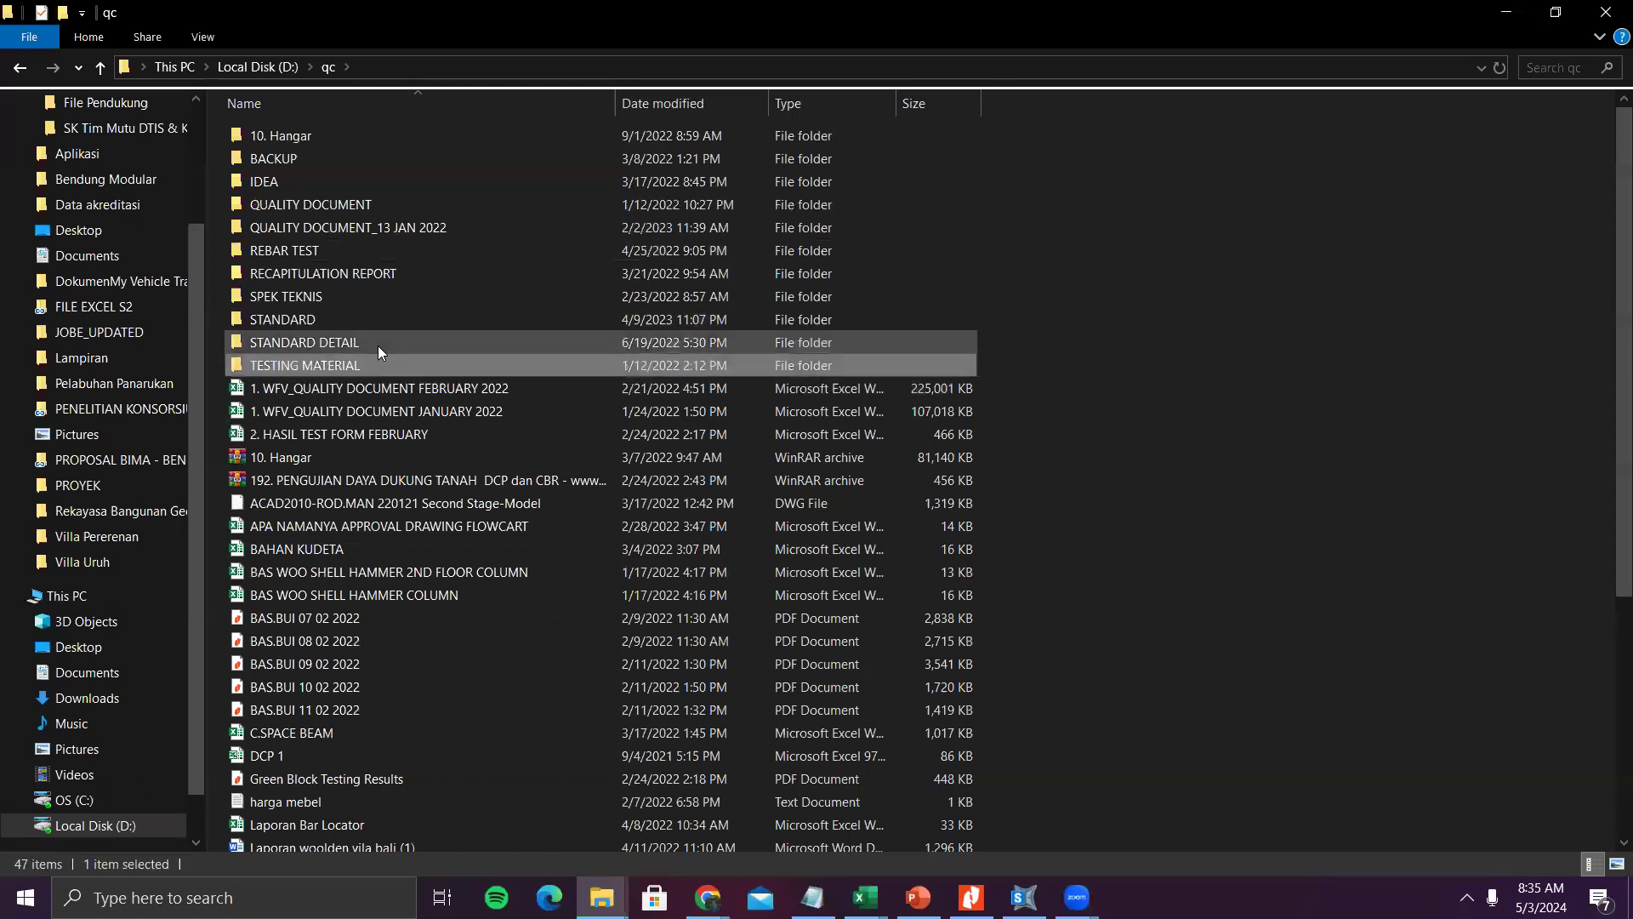
pyautogui.doubleClick(330, 323)
pyautogui.doubleClick(339, 365)
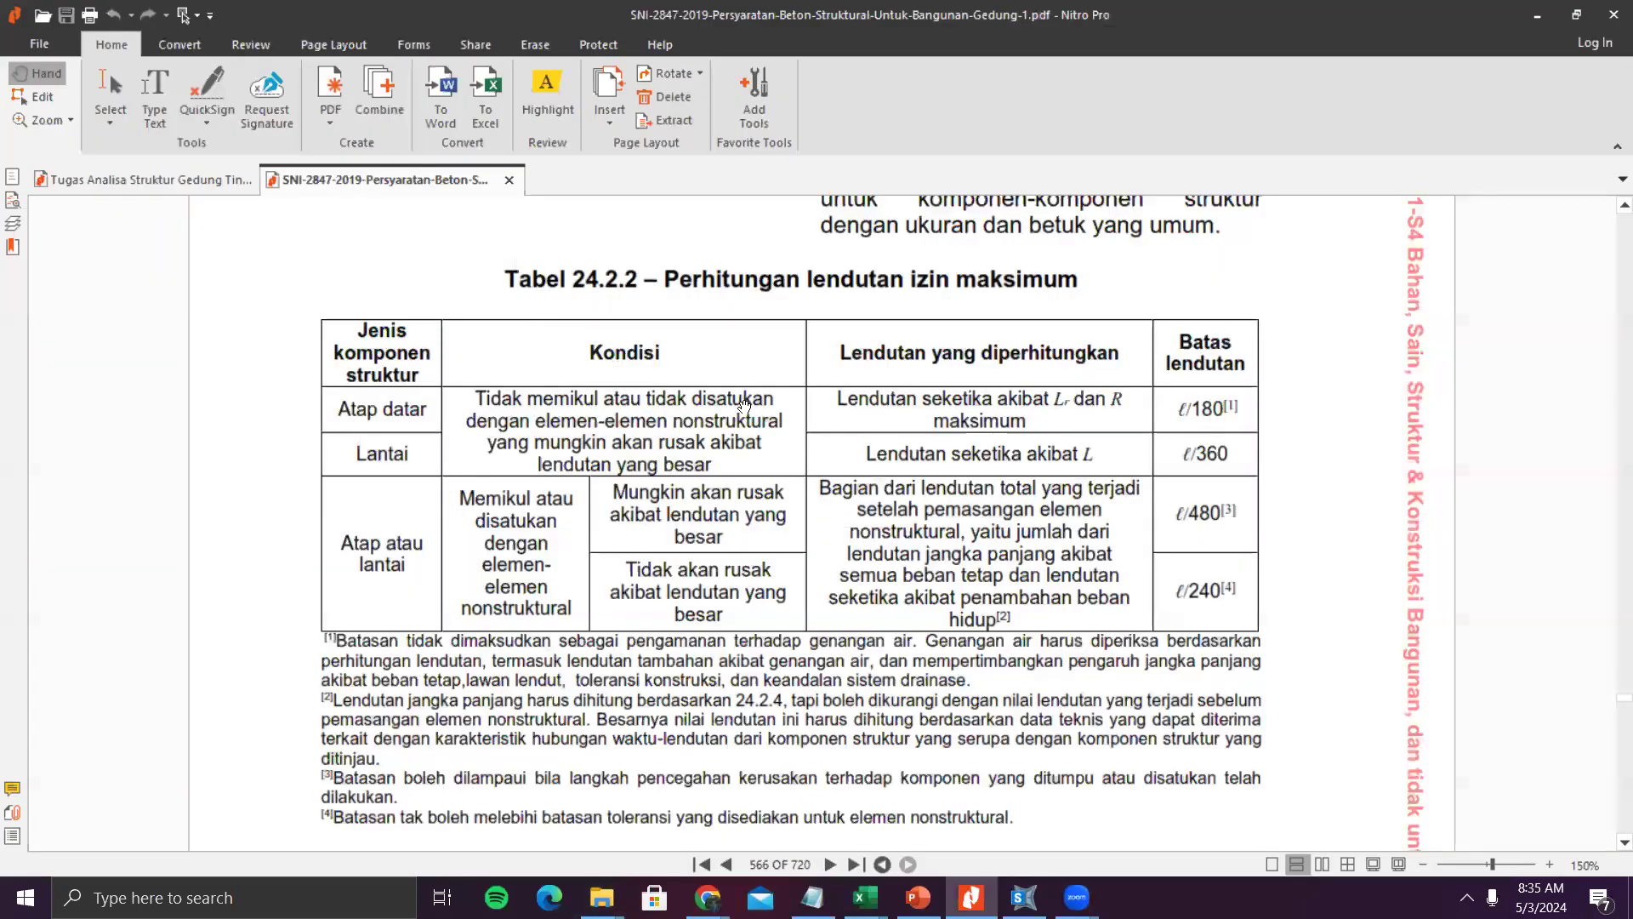
# - Search the SNI-2847-2019 document for "0.7"
pyautogui.hotkey('ctrl', 'f')
pyautogui.write('0')
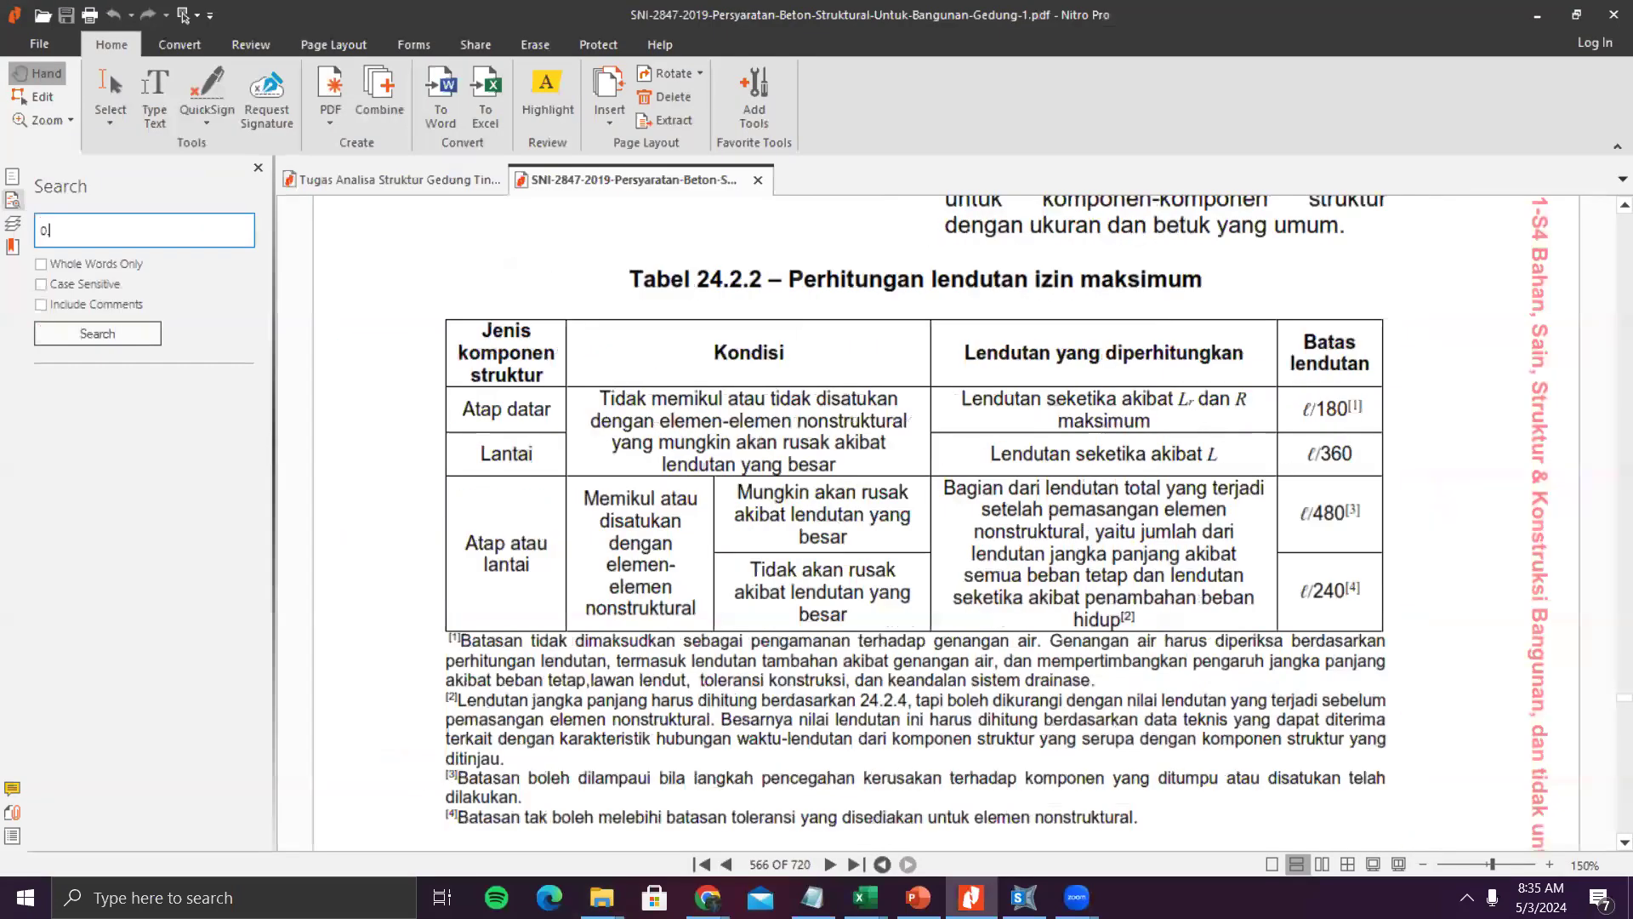
pyautogui.write('.7')
pyautogui.press('Return')
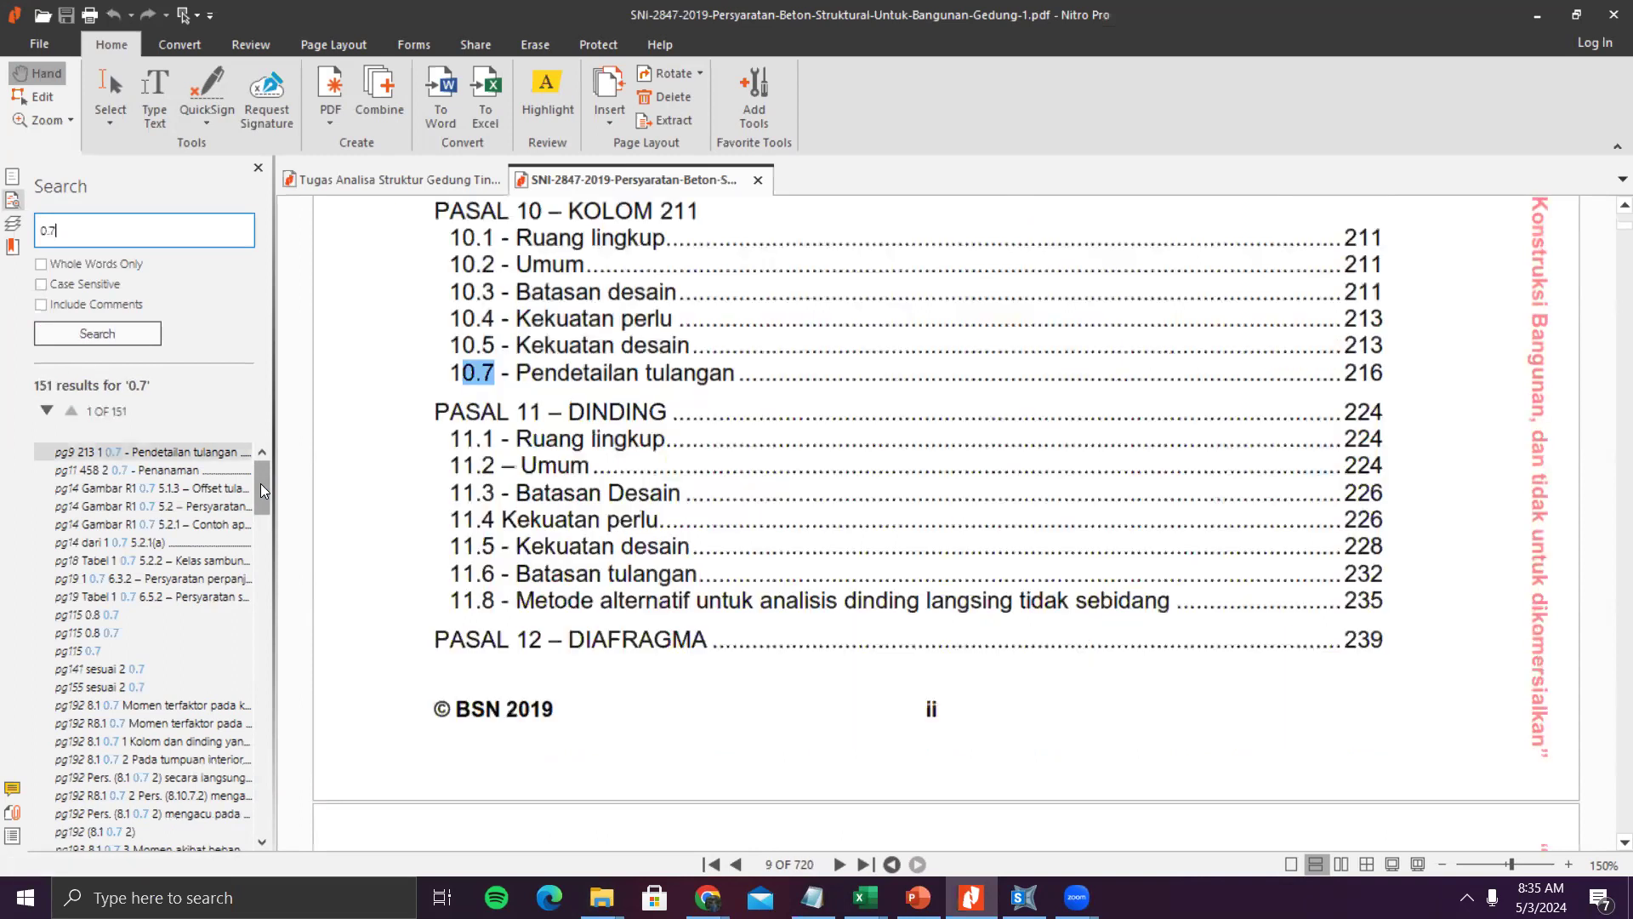
# - Skim the list of "0.7" matches, check the 20.7 entries on page 489, and return to the first match on page 9
pyautogui.moveTo(261, 484); pyautogui.dragTo(261, 492)
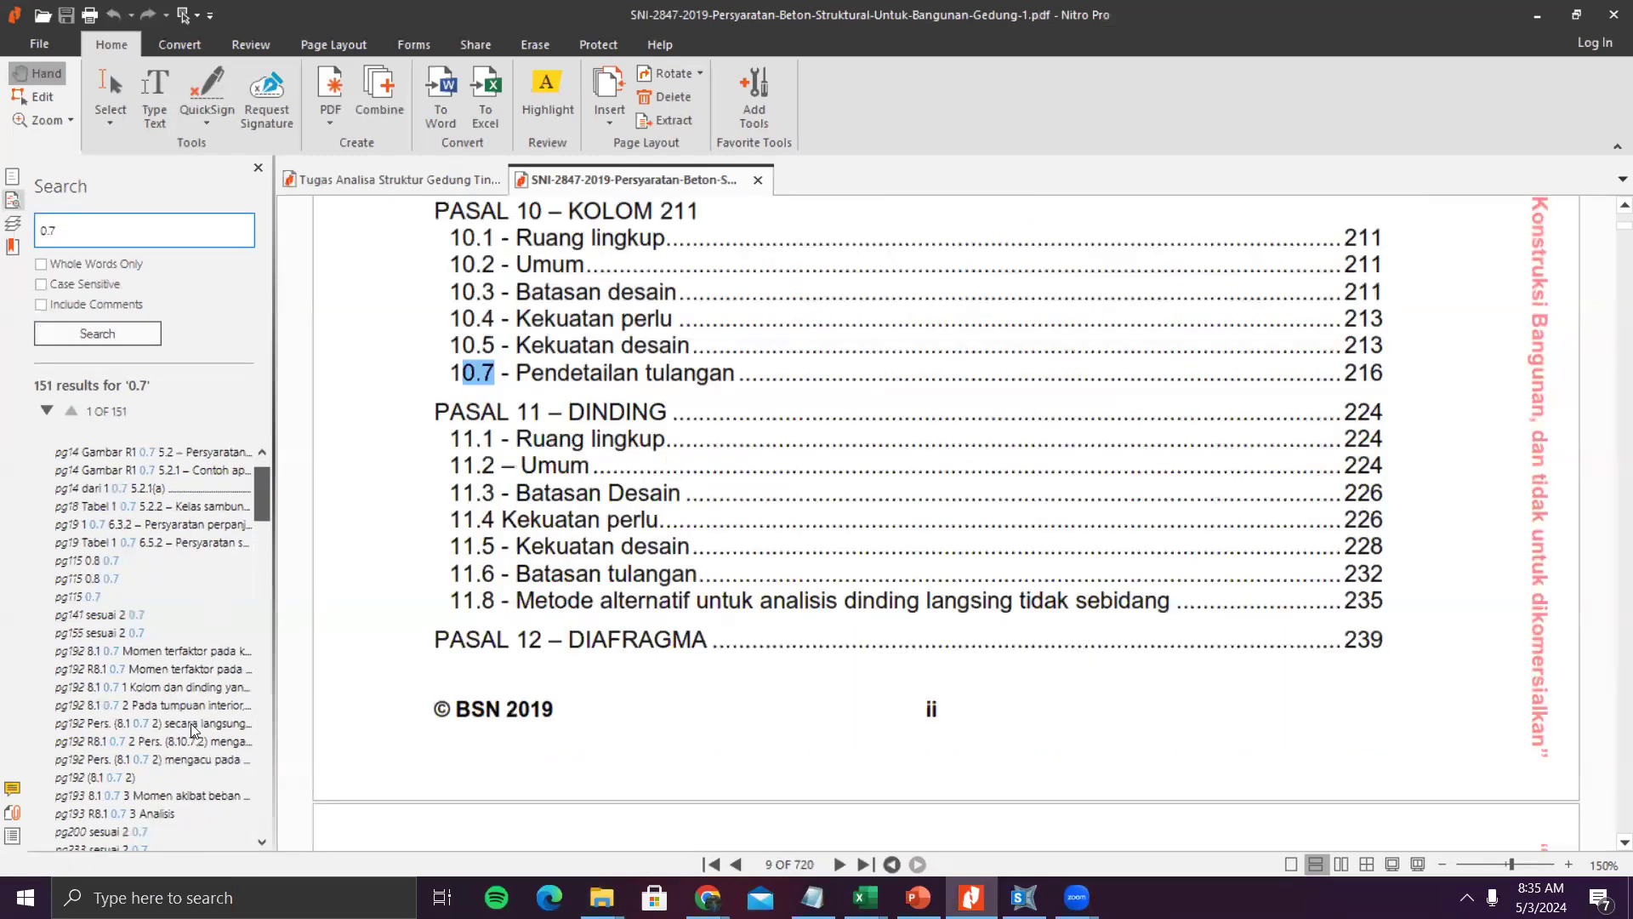
pyautogui.scroll(-13, 211, 694)
pyautogui.scroll(-15, 212, 699)
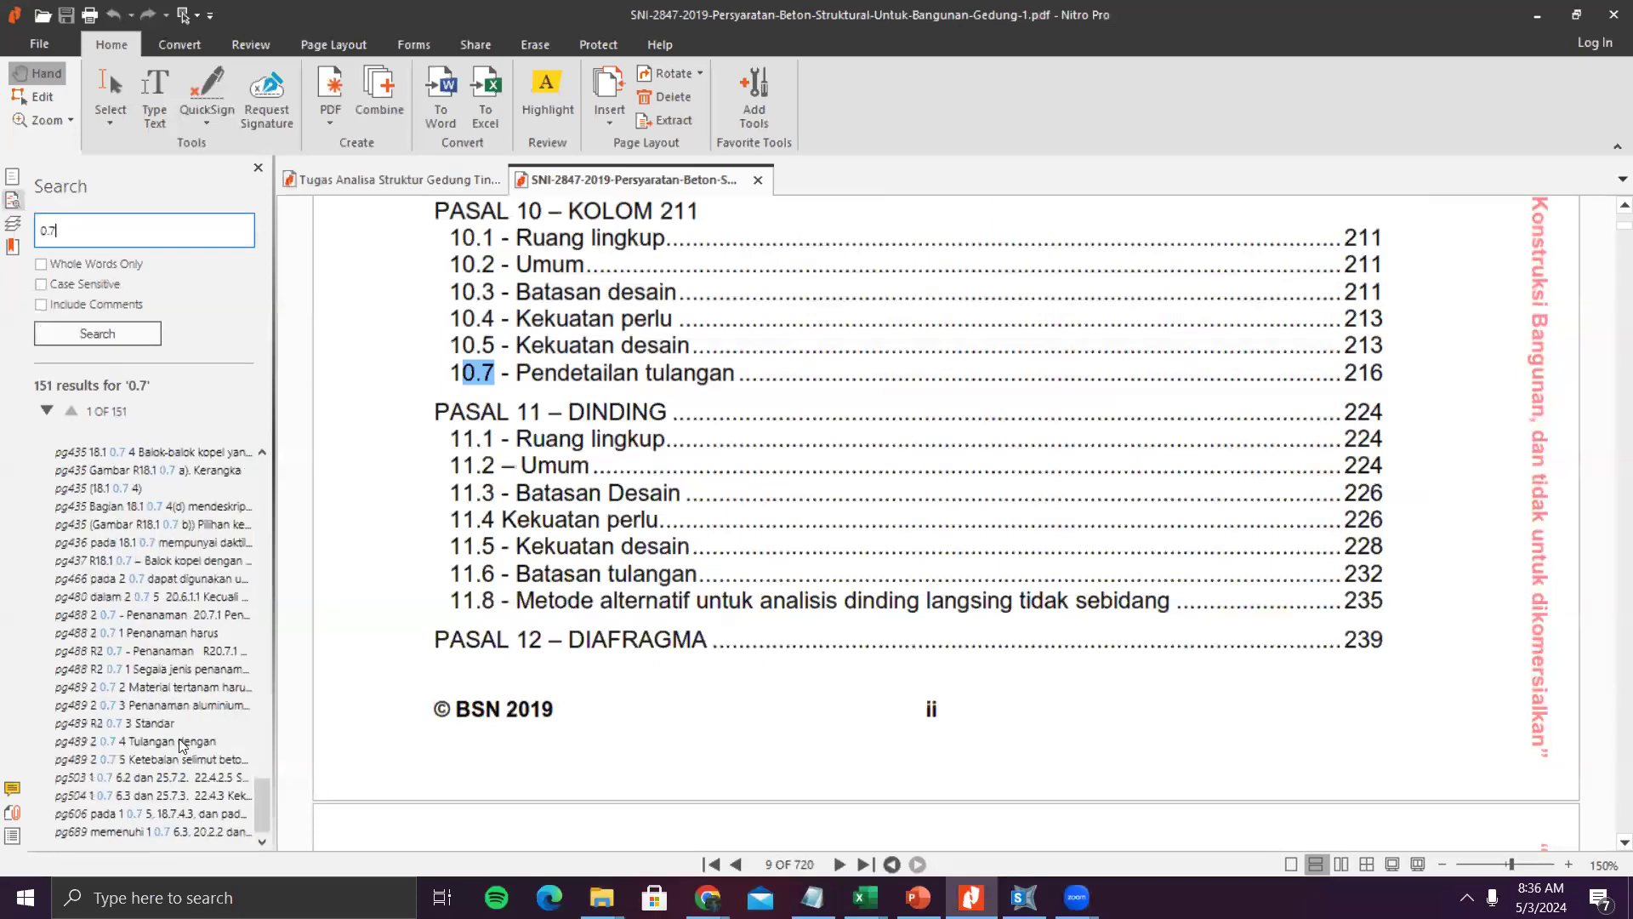
pyautogui.click(184, 741)
pyautogui.click(183, 723)
pyautogui.click(177, 699)
pyautogui.click(178, 685)
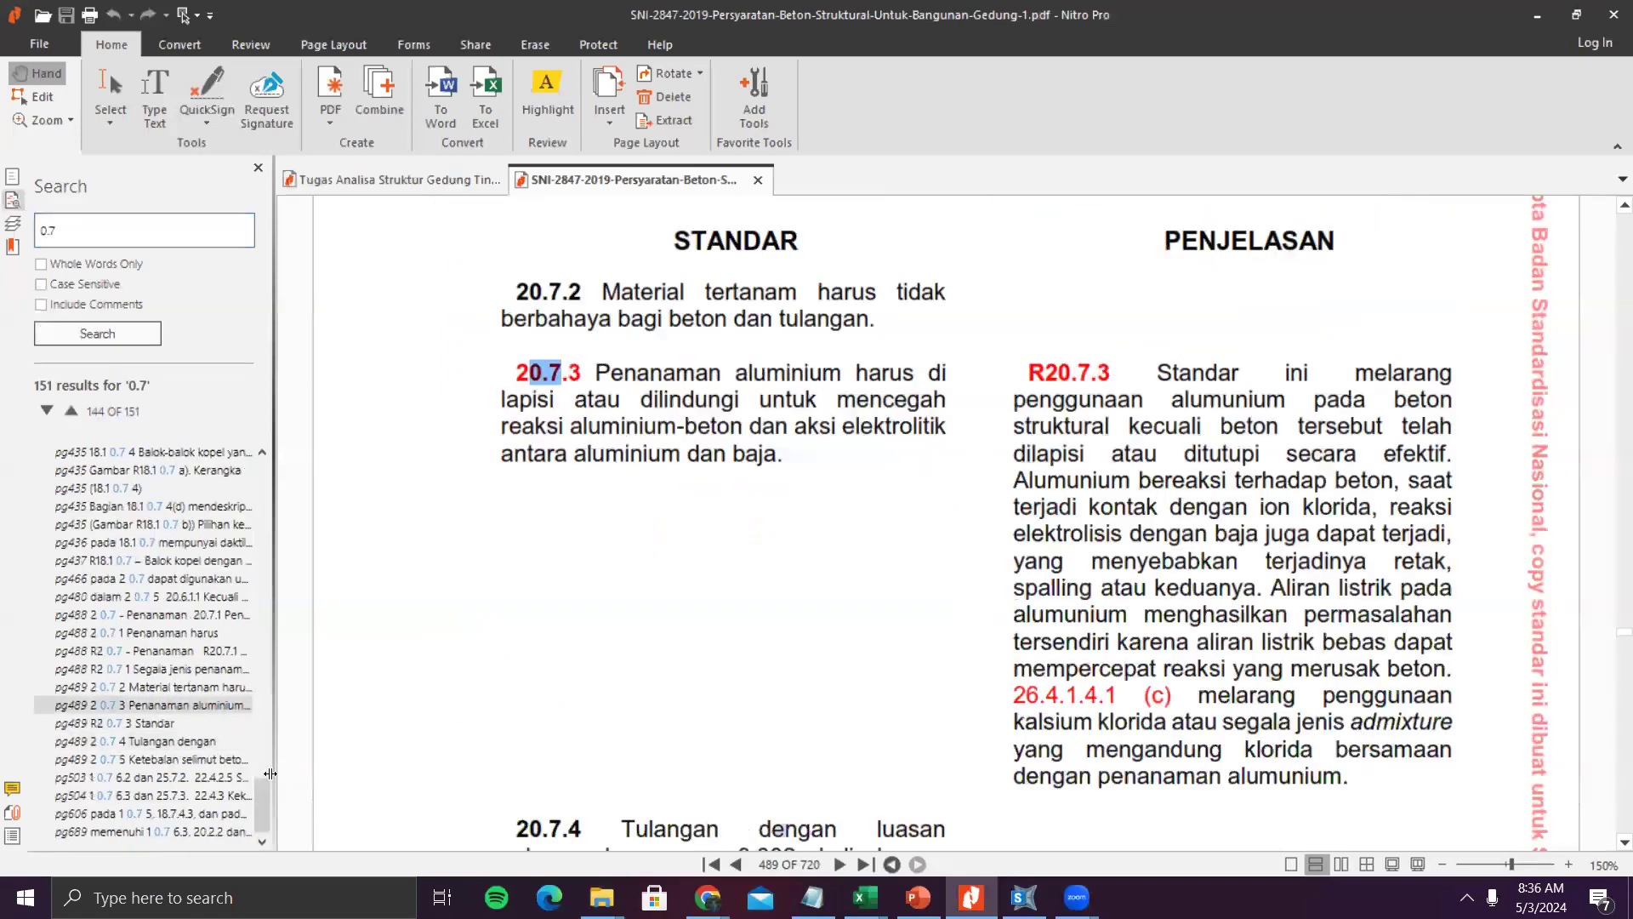
pyautogui.moveTo(263, 799); pyautogui.dragTo(258, 433)
pyautogui.click(168, 452)
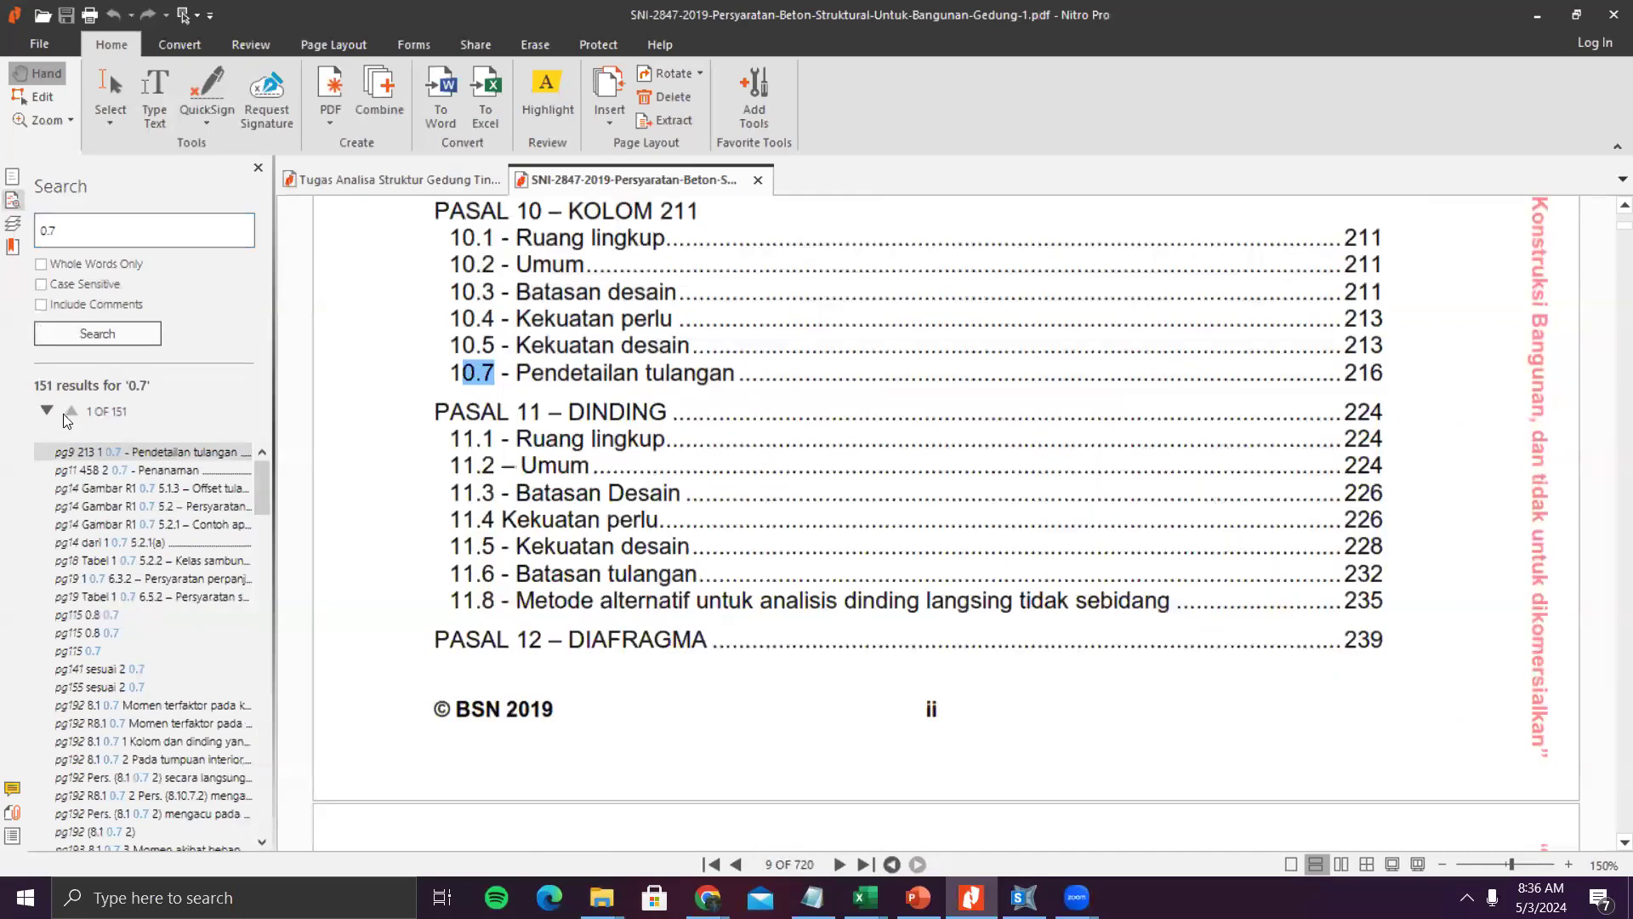
# - Go through the "0.7" matches one after another from the first, checking each passage for stiffness modifier provisions
pyautogui.click(47, 412)
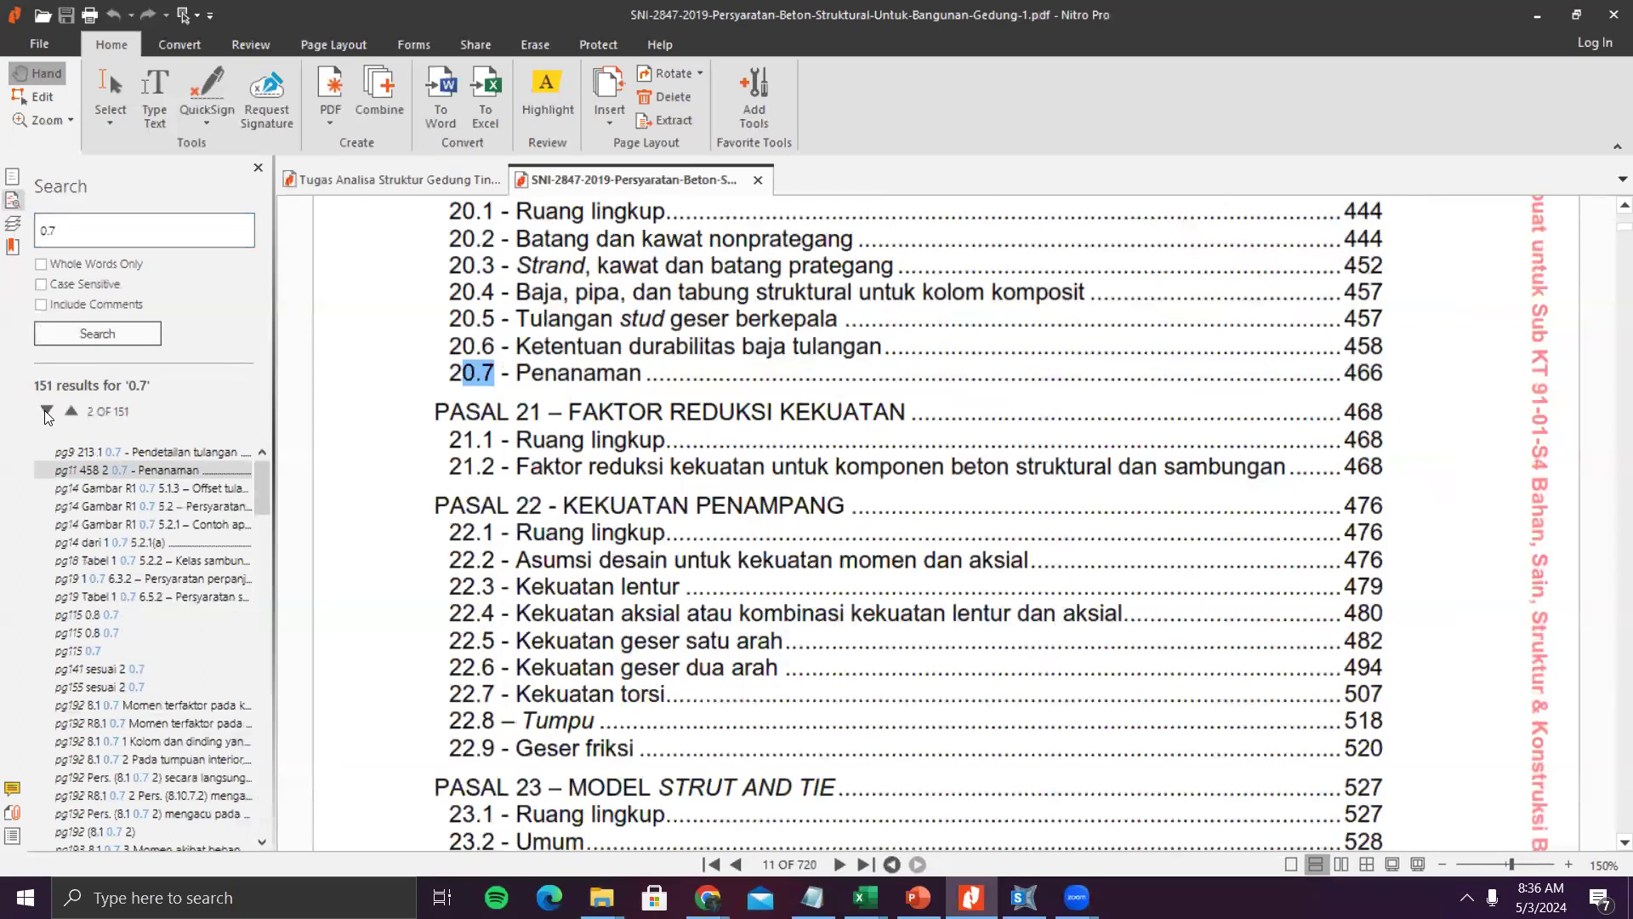
pyautogui.click(47, 412)
pyautogui.click(47, 412)
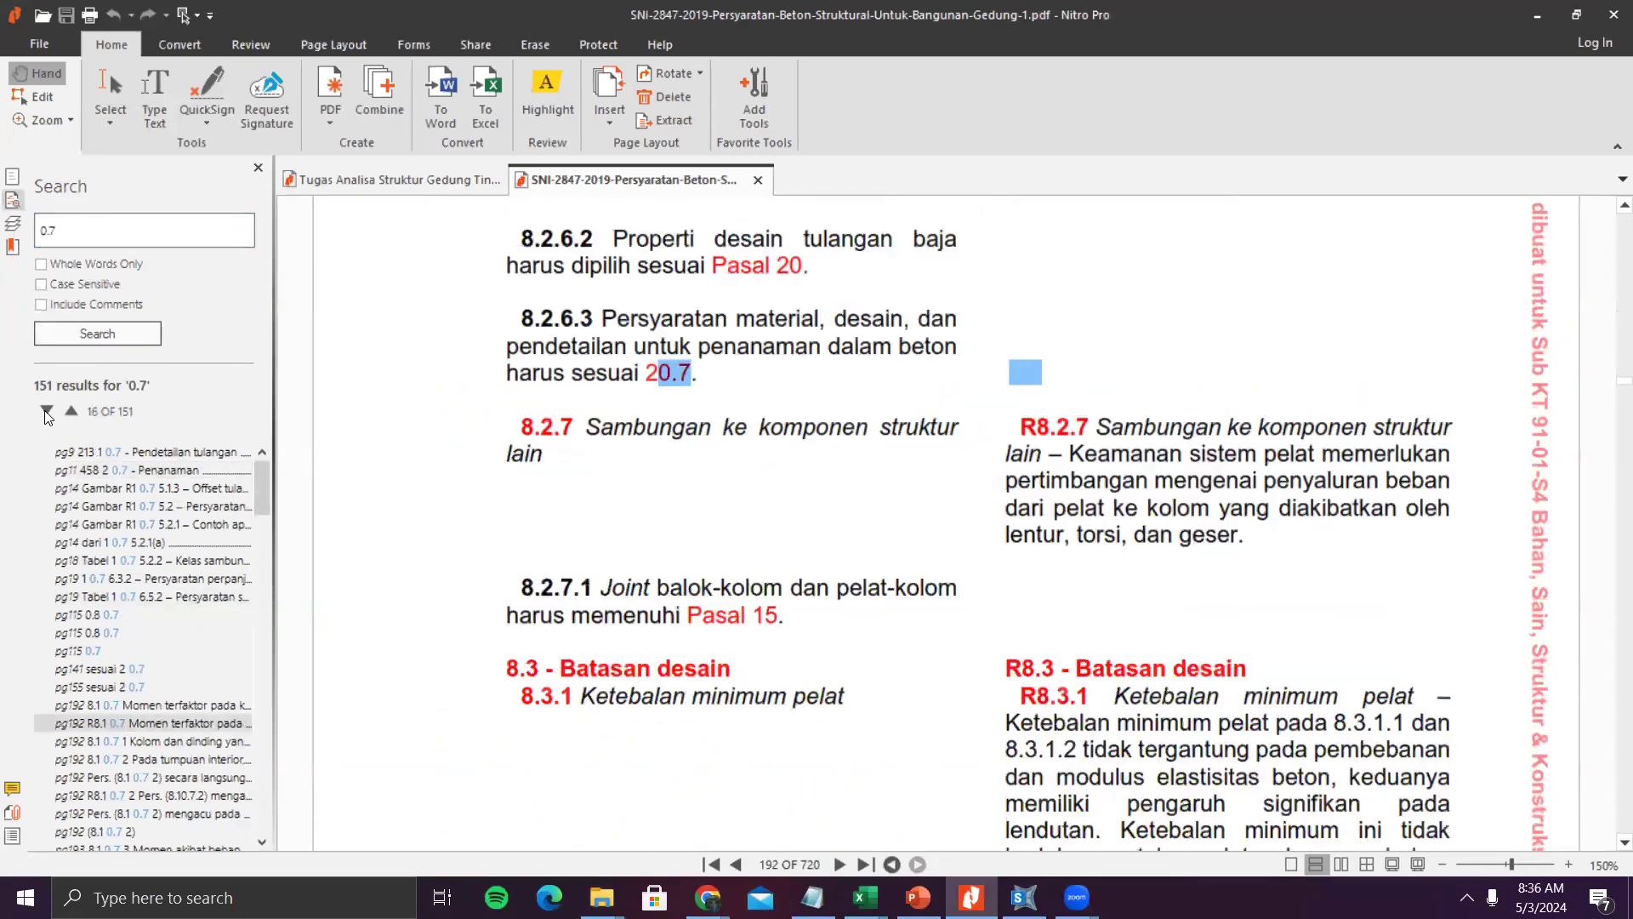
pyautogui.click(48, 413)
pyautogui.click(47, 413)
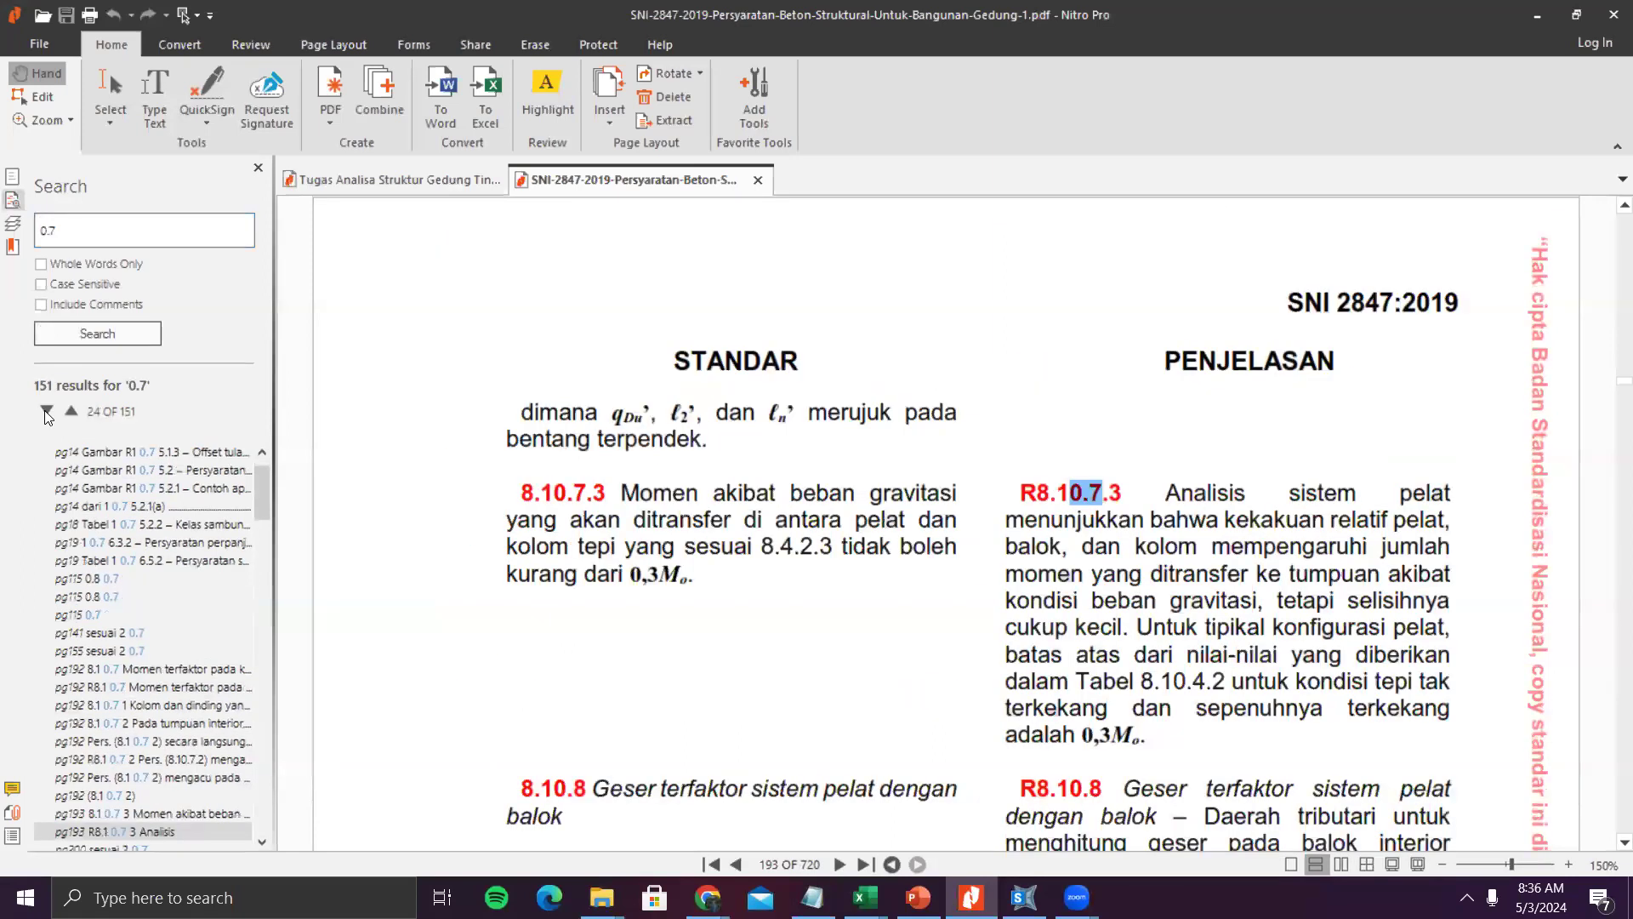
pyautogui.click(47, 412)
pyautogui.click(48, 412)
pyautogui.click(48, 411)
pyautogui.click(48, 411)
pyautogui.click(47, 413)
pyautogui.click(47, 413)
pyautogui.click(47, 413)
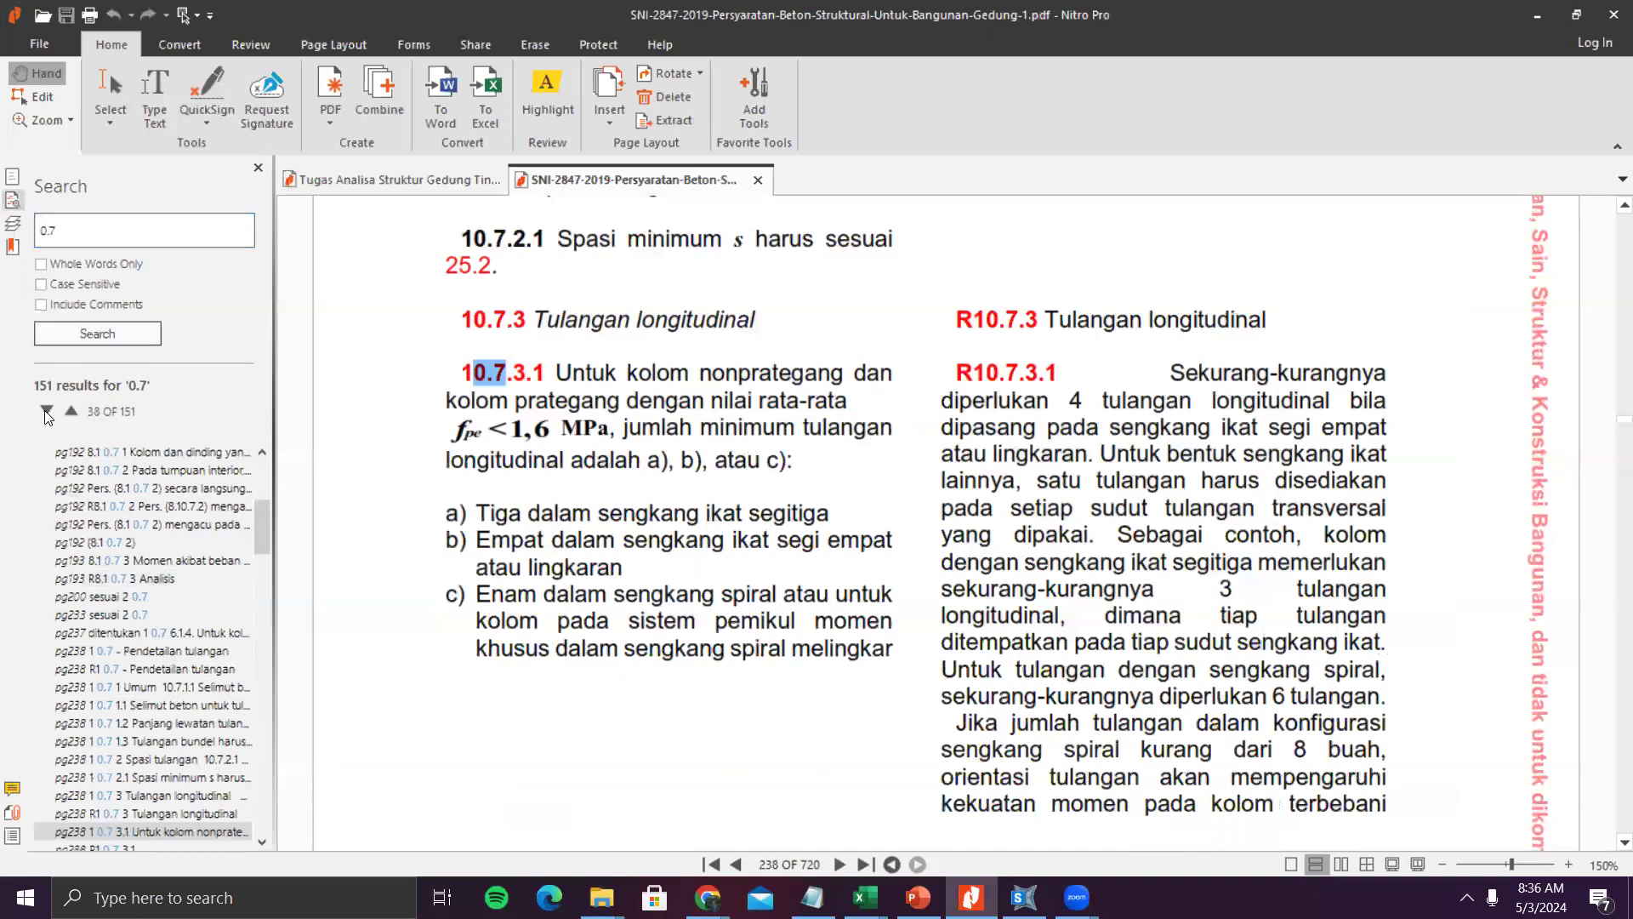
pyautogui.click(47, 413)
pyautogui.click(47, 413)
pyautogui.click(47, 412)
pyautogui.click(47, 412)
pyautogui.click(46, 413)
pyautogui.click(47, 412)
pyautogui.click(46, 413)
pyautogui.click(47, 412)
pyautogui.click(47, 412)
pyautogui.click(47, 412)
pyautogui.click(47, 413)
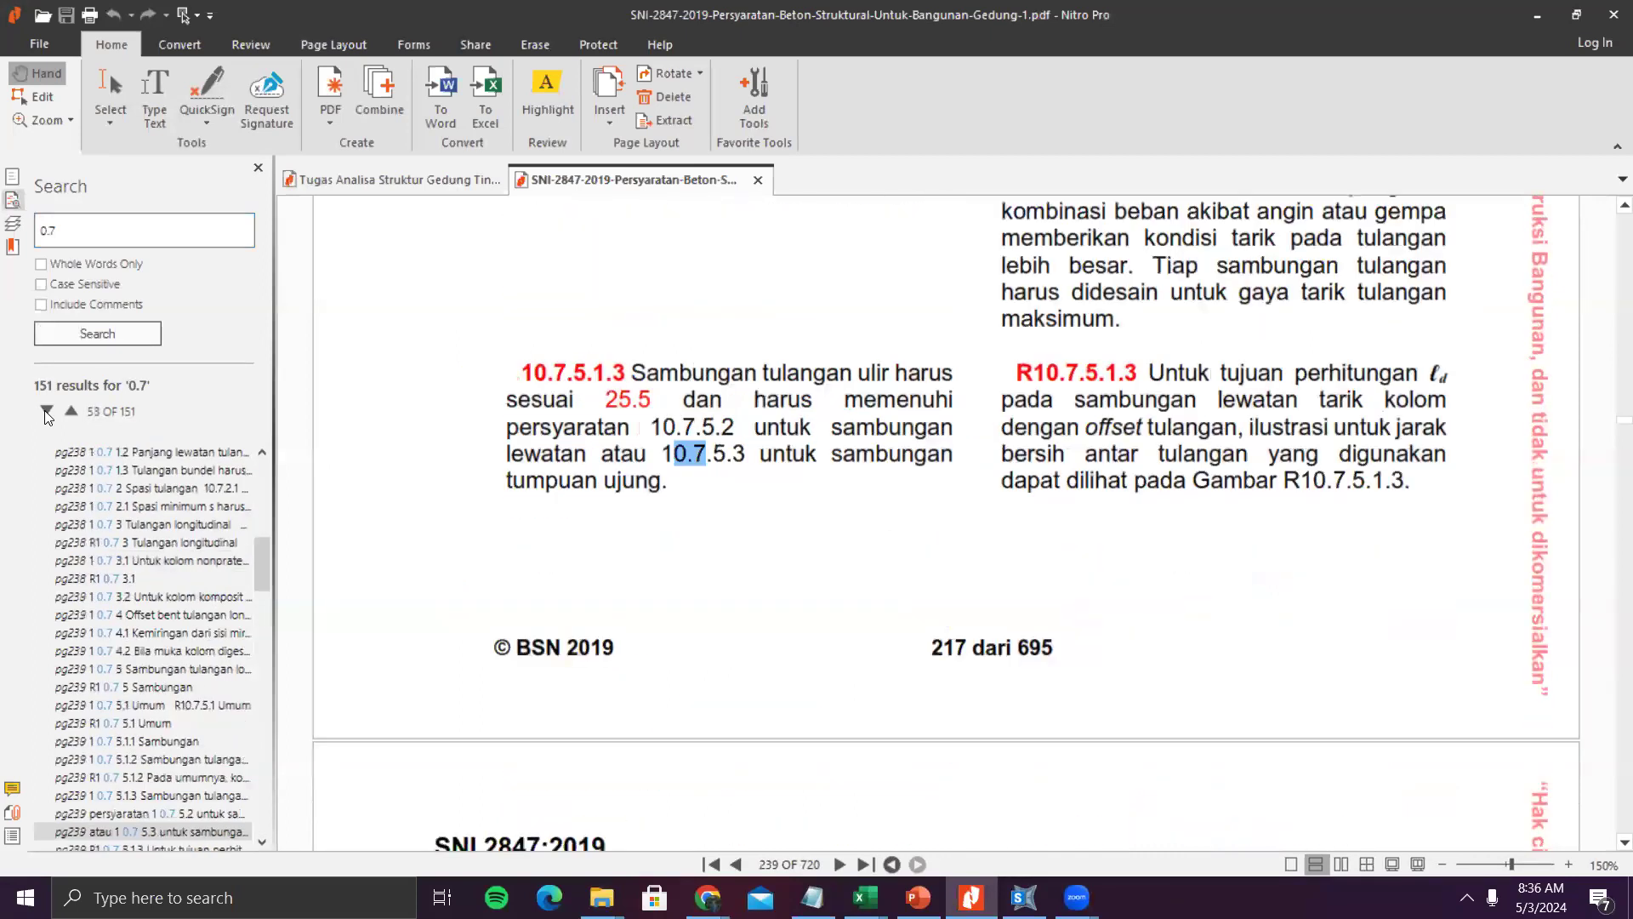
pyautogui.click(46, 413)
pyautogui.click(47, 412)
pyautogui.click(47, 412)
pyautogui.click(47, 413)
pyautogui.click(47, 413)
pyautogui.click(47, 412)
pyautogui.click(46, 413)
pyautogui.click(47, 412)
pyautogui.click(47, 412)
pyautogui.click(46, 413)
pyautogui.click(46, 412)
pyautogui.click(47, 413)
pyautogui.click(46, 413)
pyautogui.click(46, 413)
pyautogui.click(46, 413)
pyautogui.click(47, 412)
pyautogui.click(47, 413)
pyautogui.click(46, 413)
pyautogui.click(47, 412)
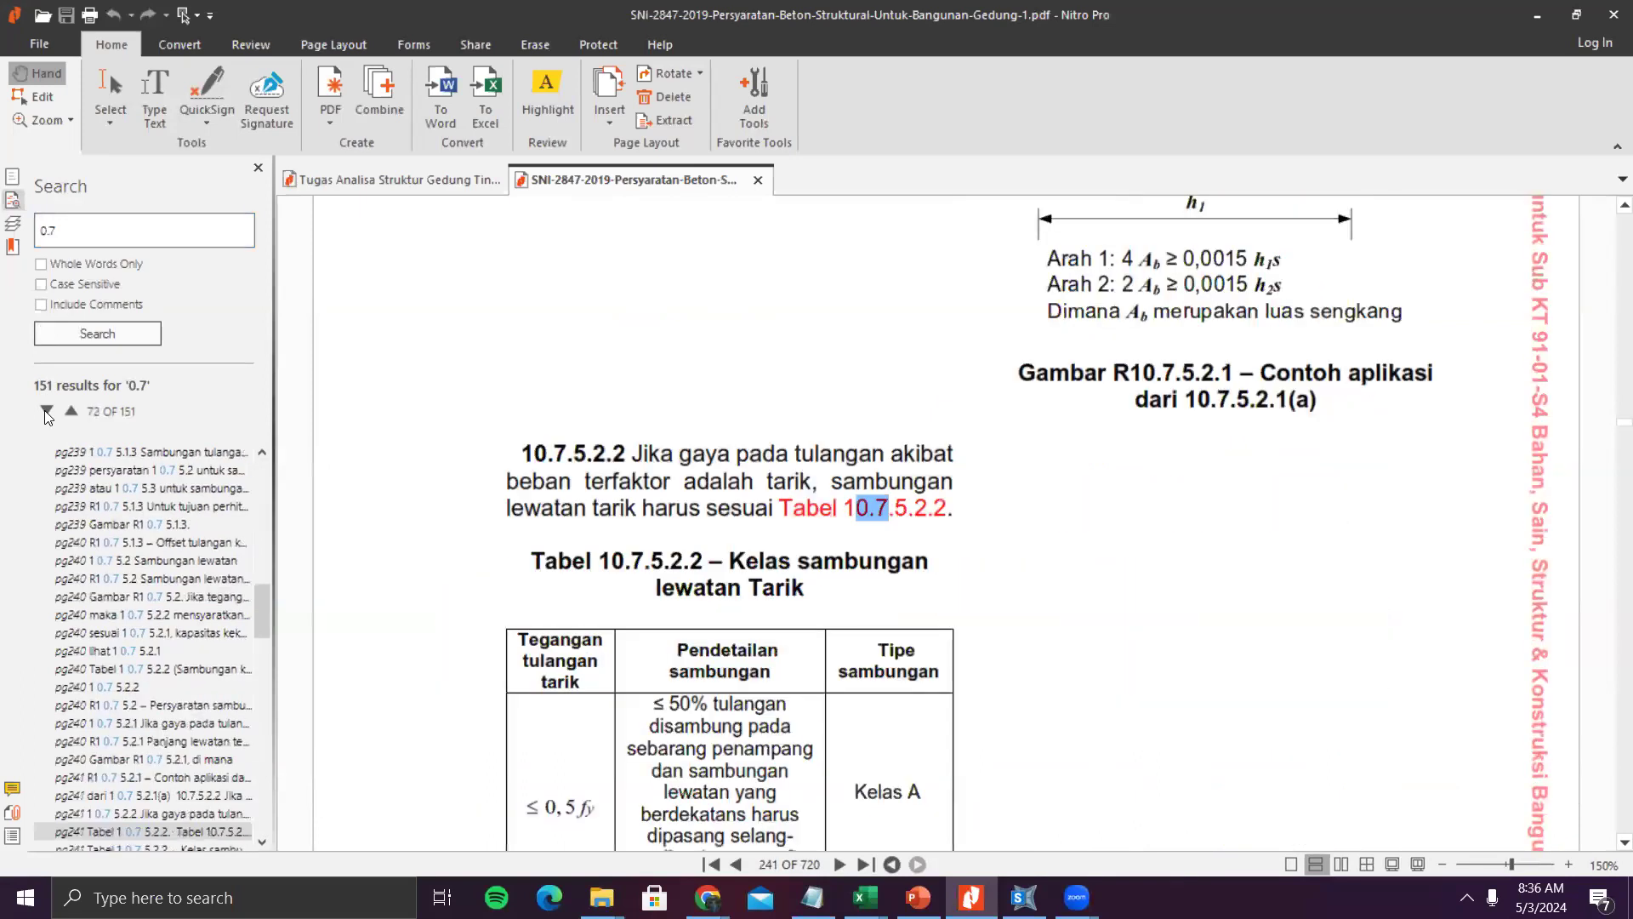
pyautogui.click(47, 413)
pyautogui.click(47, 413)
pyautogui.click(47, 413)
pyautogui.click(47, 413)
pyautogui.click(46, 412)
pyautogui.click(46, 413)
pyautogui.click(47, 412)
pyautogui.click(46, 412)
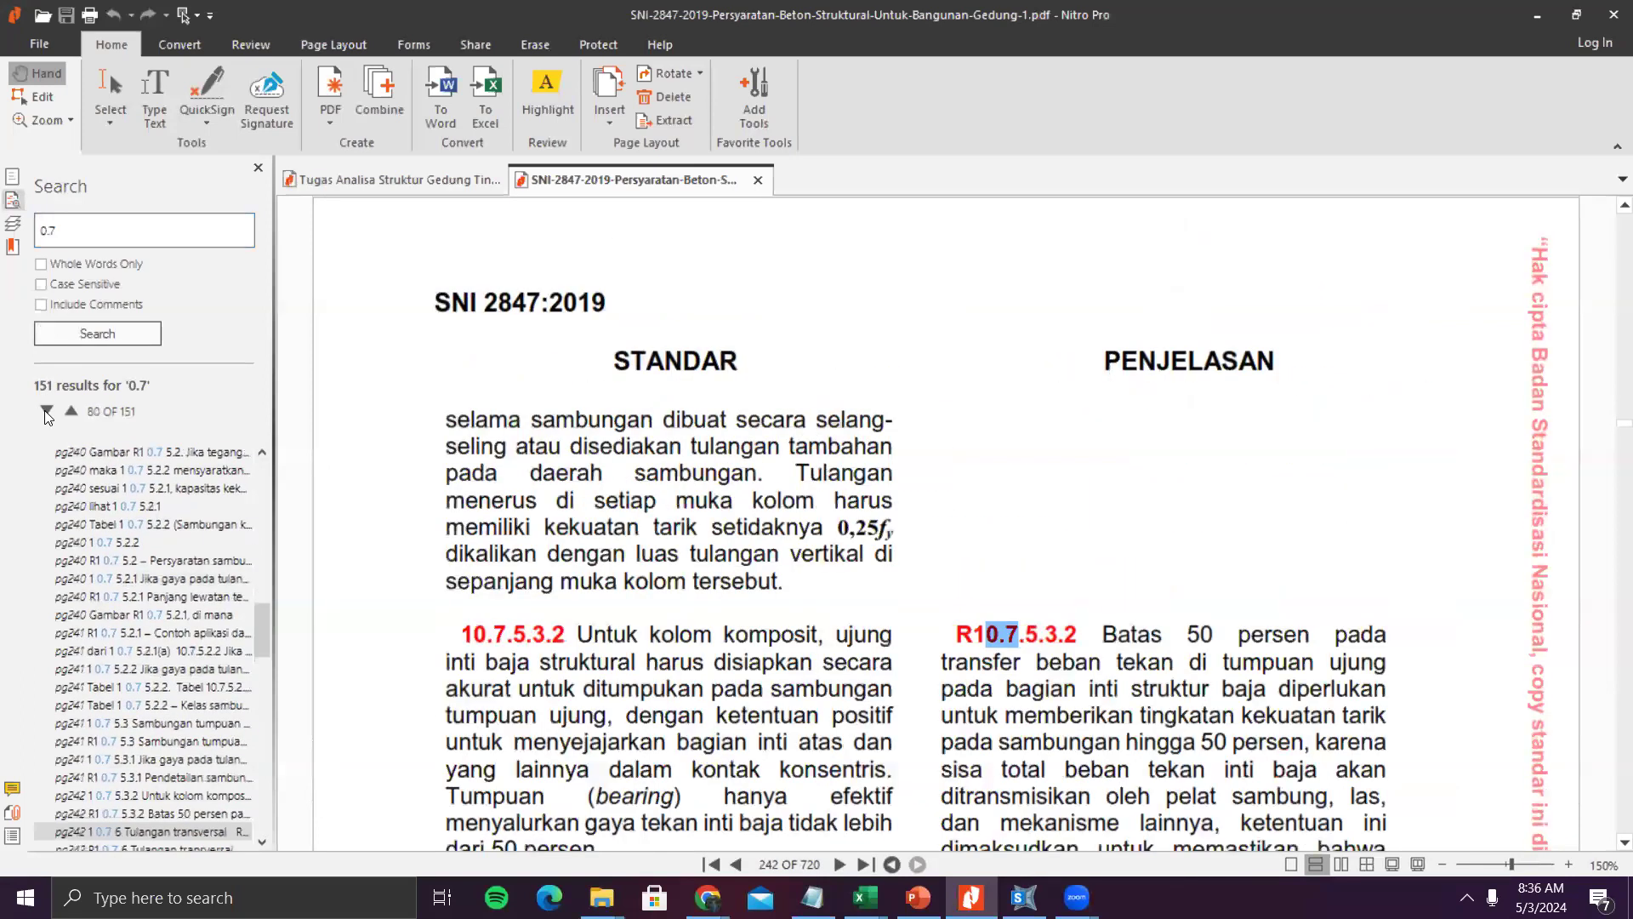
# - Step through the remaining search matches for "0.7", from clause R10.7.5.3.2 on page 242 to the last match on page 689
pyautogui.click(47, 413)
pyautogui.click(47, 412)
pyautogui.click(47, 412)
pyautogui.click(47, 413)
pyautogui.click(47, 413)
pyautogui.click(47, 413)
pyautogui.click(46, 413)
pyautogui.click(47, 412)
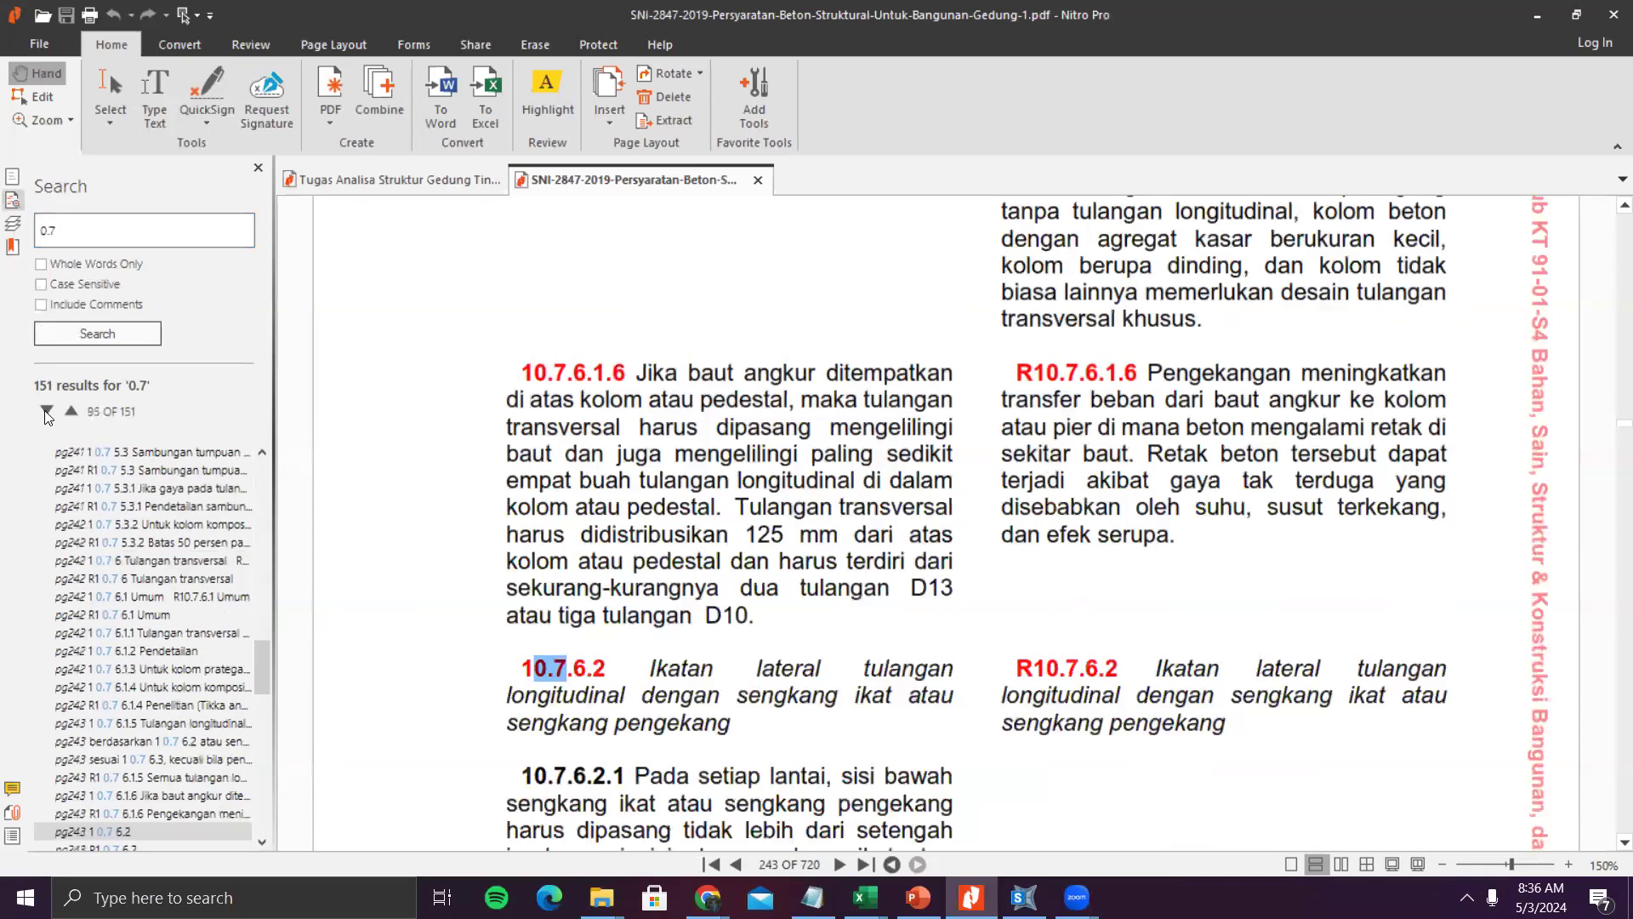
pyautogui.click(47, 412)
pyautogui.click(46, 413)
pyautogui.click(47, 413)
pyautogui.click(46, 412)
pyautogui.click(47, 412)
pyautogui.click(47, 413)
pyautogui.click(47, 413)
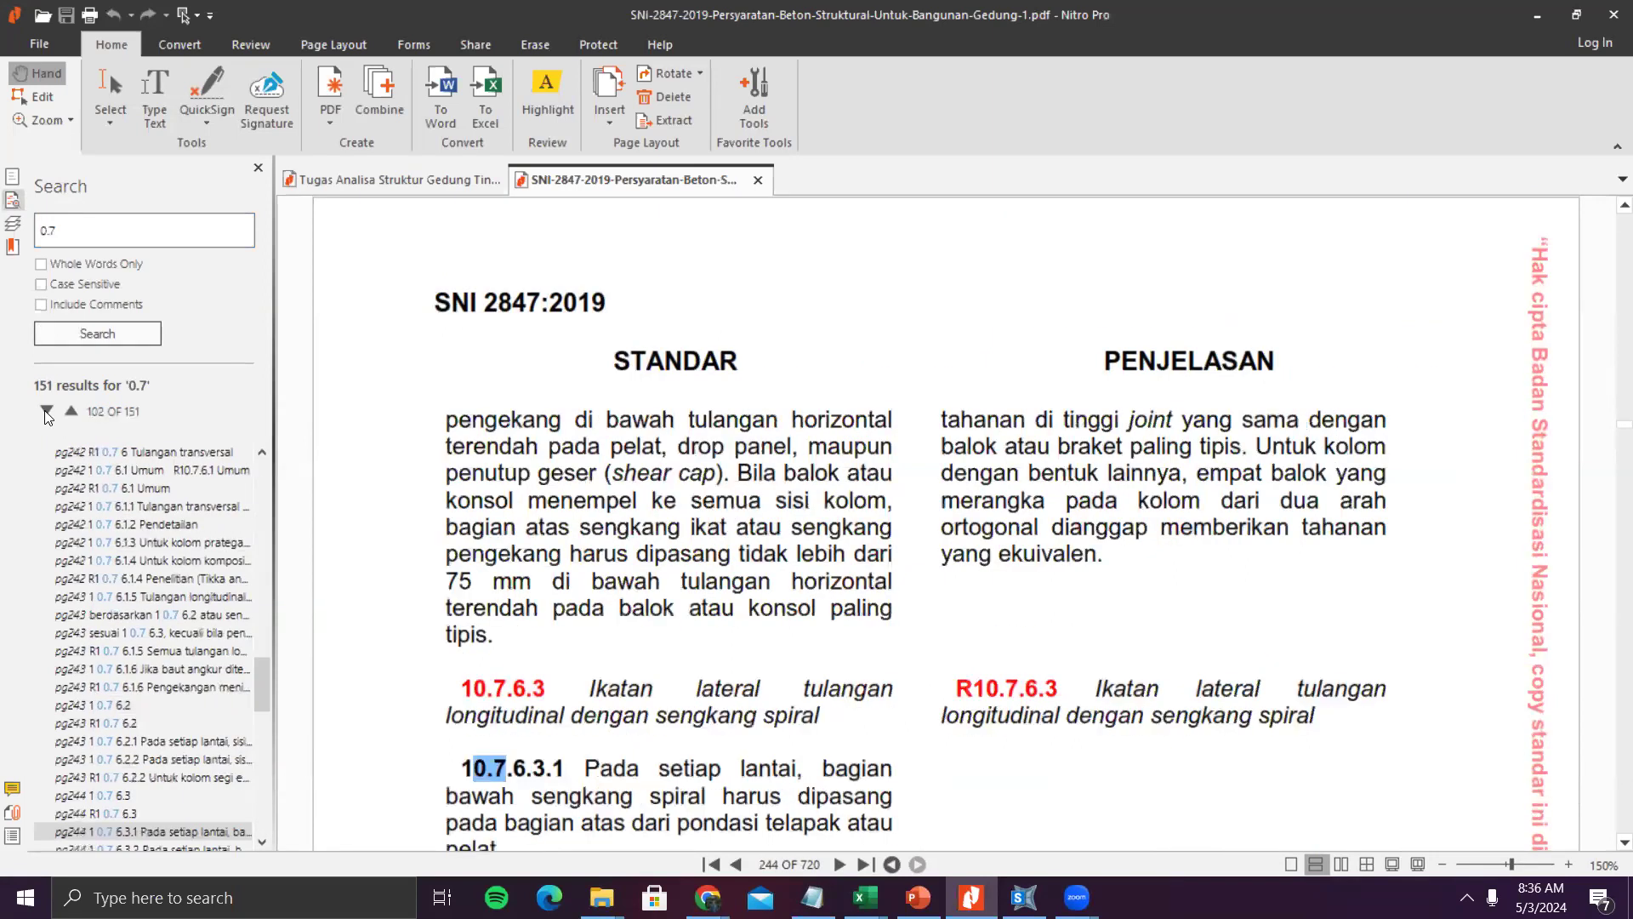
pyautogui.click(47, 413)
pyautogui.click(47, 412)
pyautogui.click(47, 413)
pyautogui.click(47, 413)
pyautogui.click(47, 413)
pyautogui.click(46, 413)
pyautogui.click(47, 412)
pyautogui.click(47, 413)
pyautogui.click(47, 412)
pyautogui.click(46, 412)
pyautogui.click(47, 412)
pyautogui.click(47, 413)
pyautogui.click(69, 411)
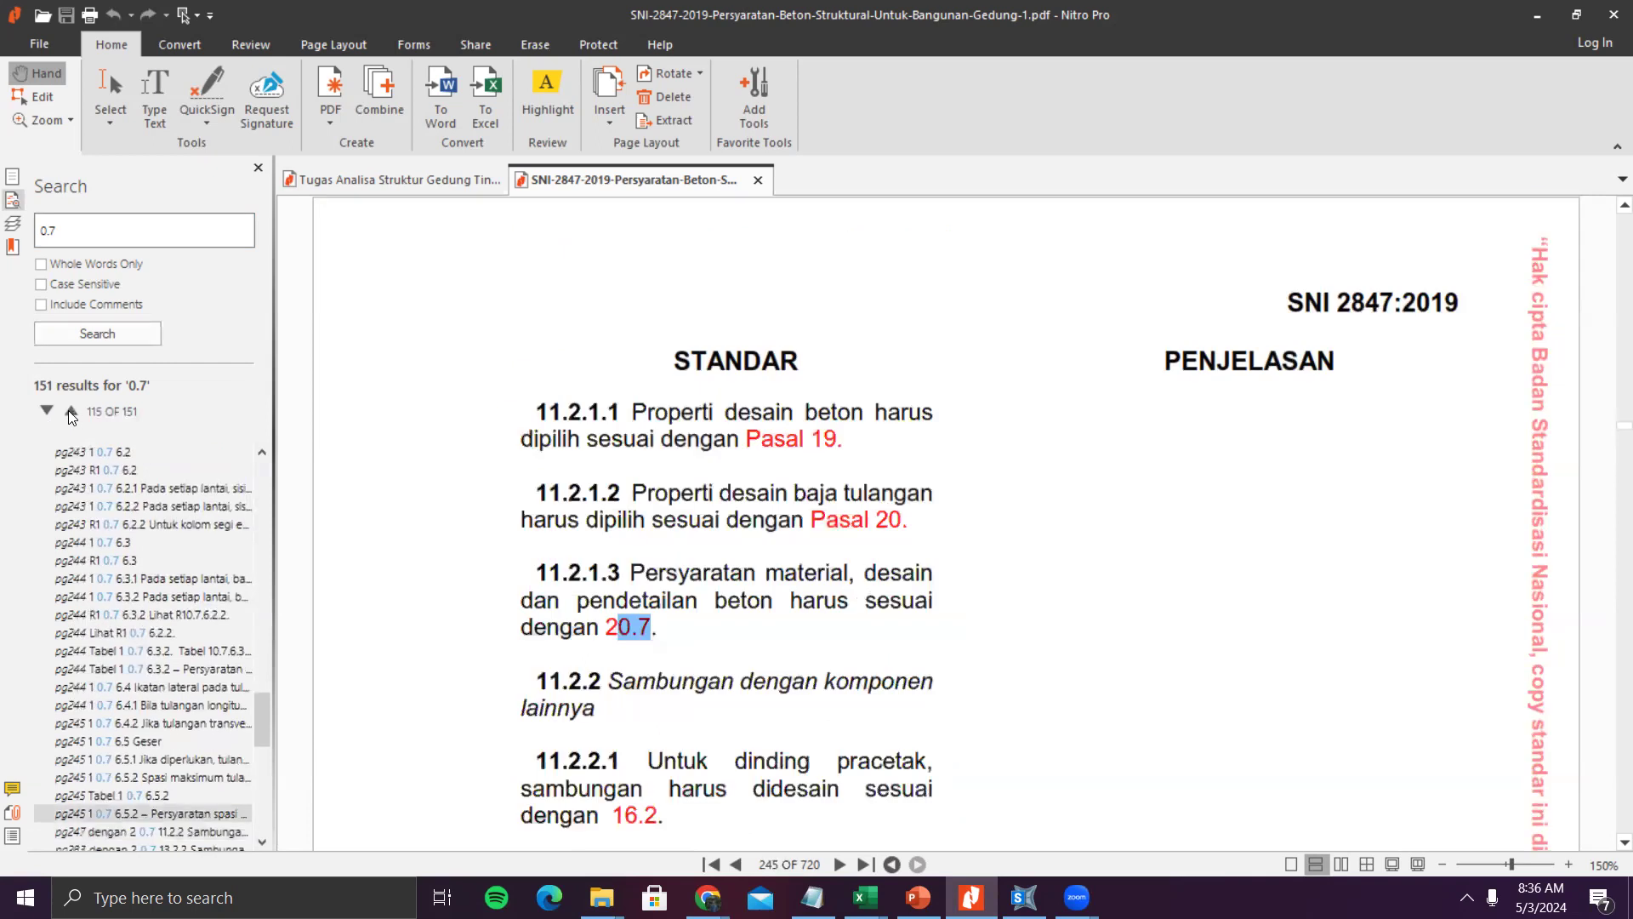
pyautogui.click(69, 410)
pyautogui.click(47, 412)
pyautogui.click(46, 412)
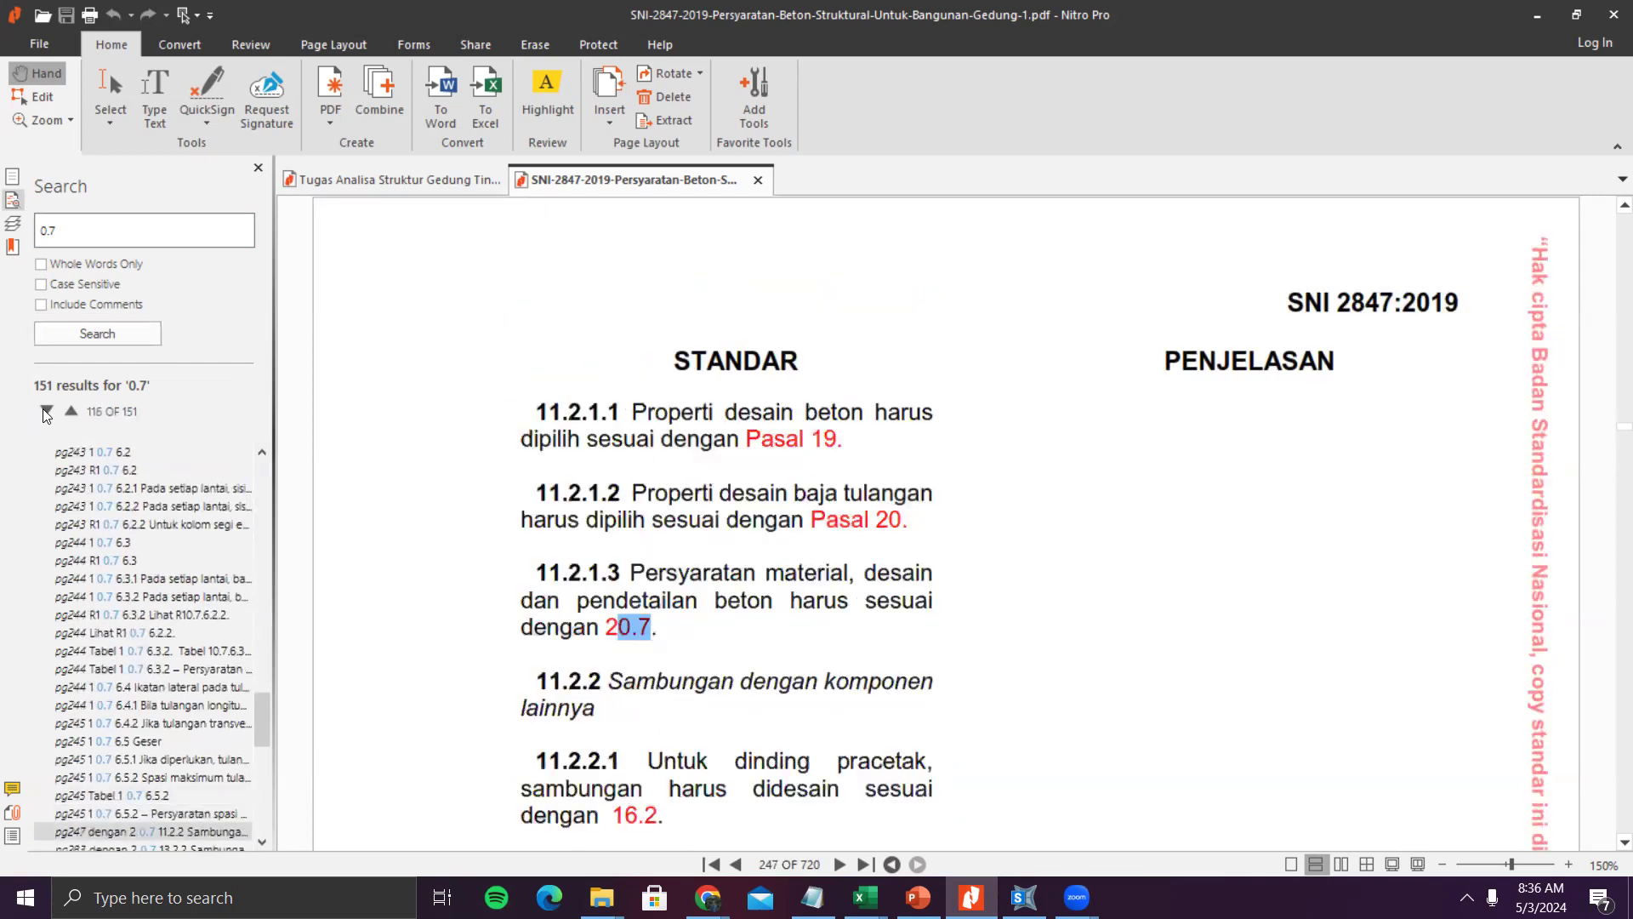
pyautogui.click(46, 413)
pyautogui.click(46, 413)
pyautogui.click(47, 413)
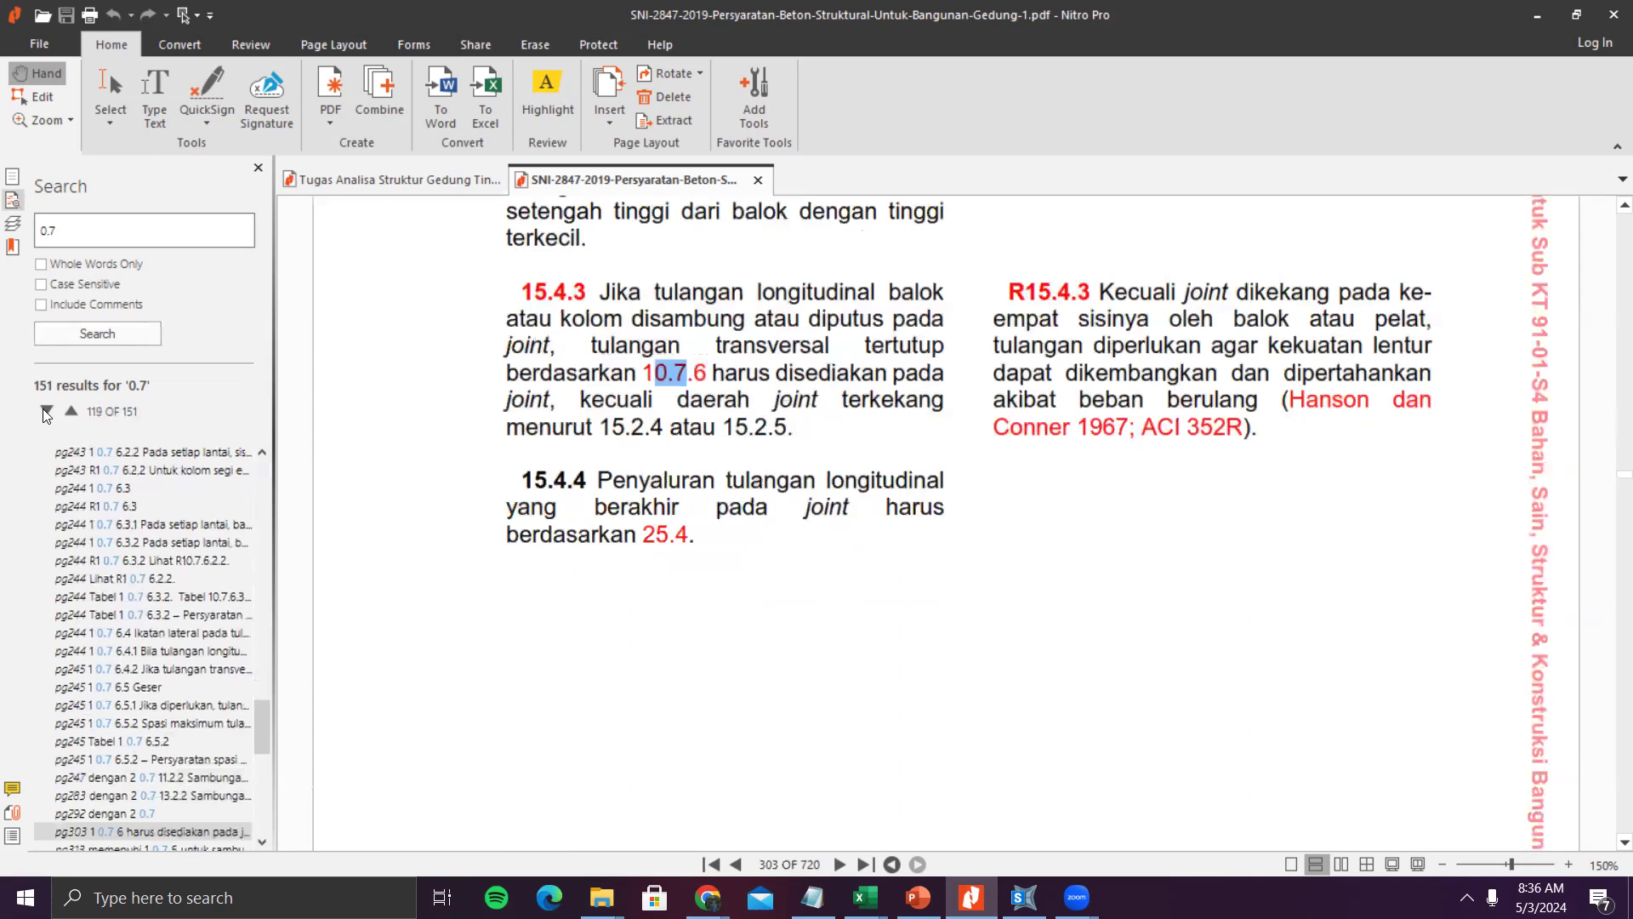
pyautogui.click(46, 413)
pyautogui.click(47, 412)
pyautogui.click(47, 413)
pyautogui.click(46, 413)
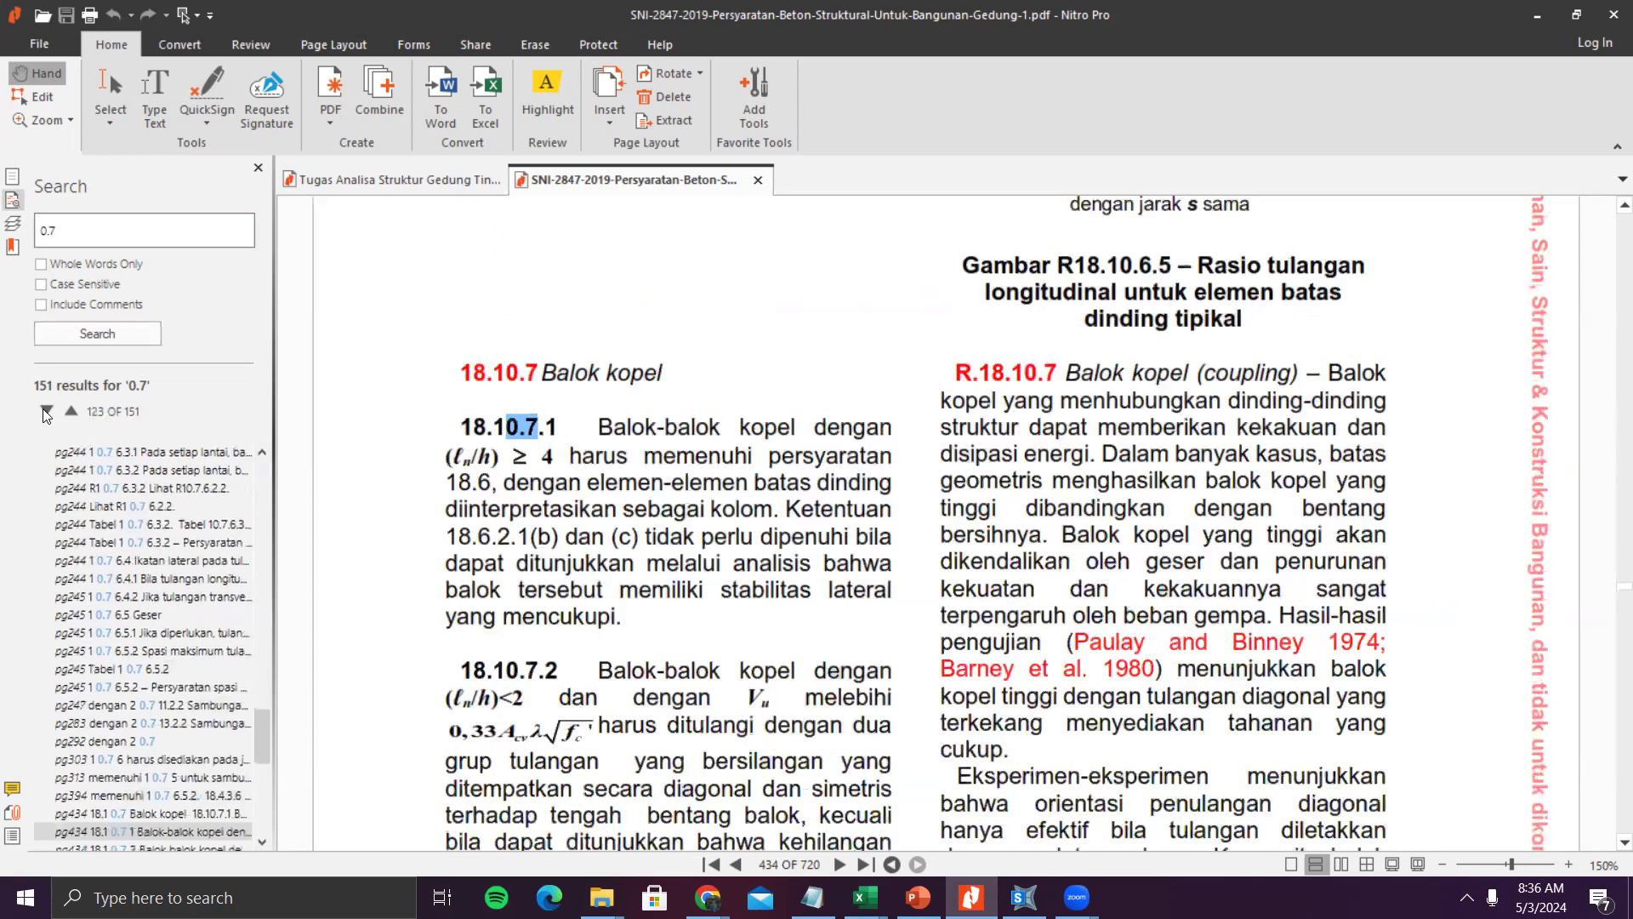
pyautogui.click(47, 413)
pyautogui.click(47, 413)
pyautogui.click(46, 413)
pyautogui.click(47, 413)
pyautogui.click(47, 413)
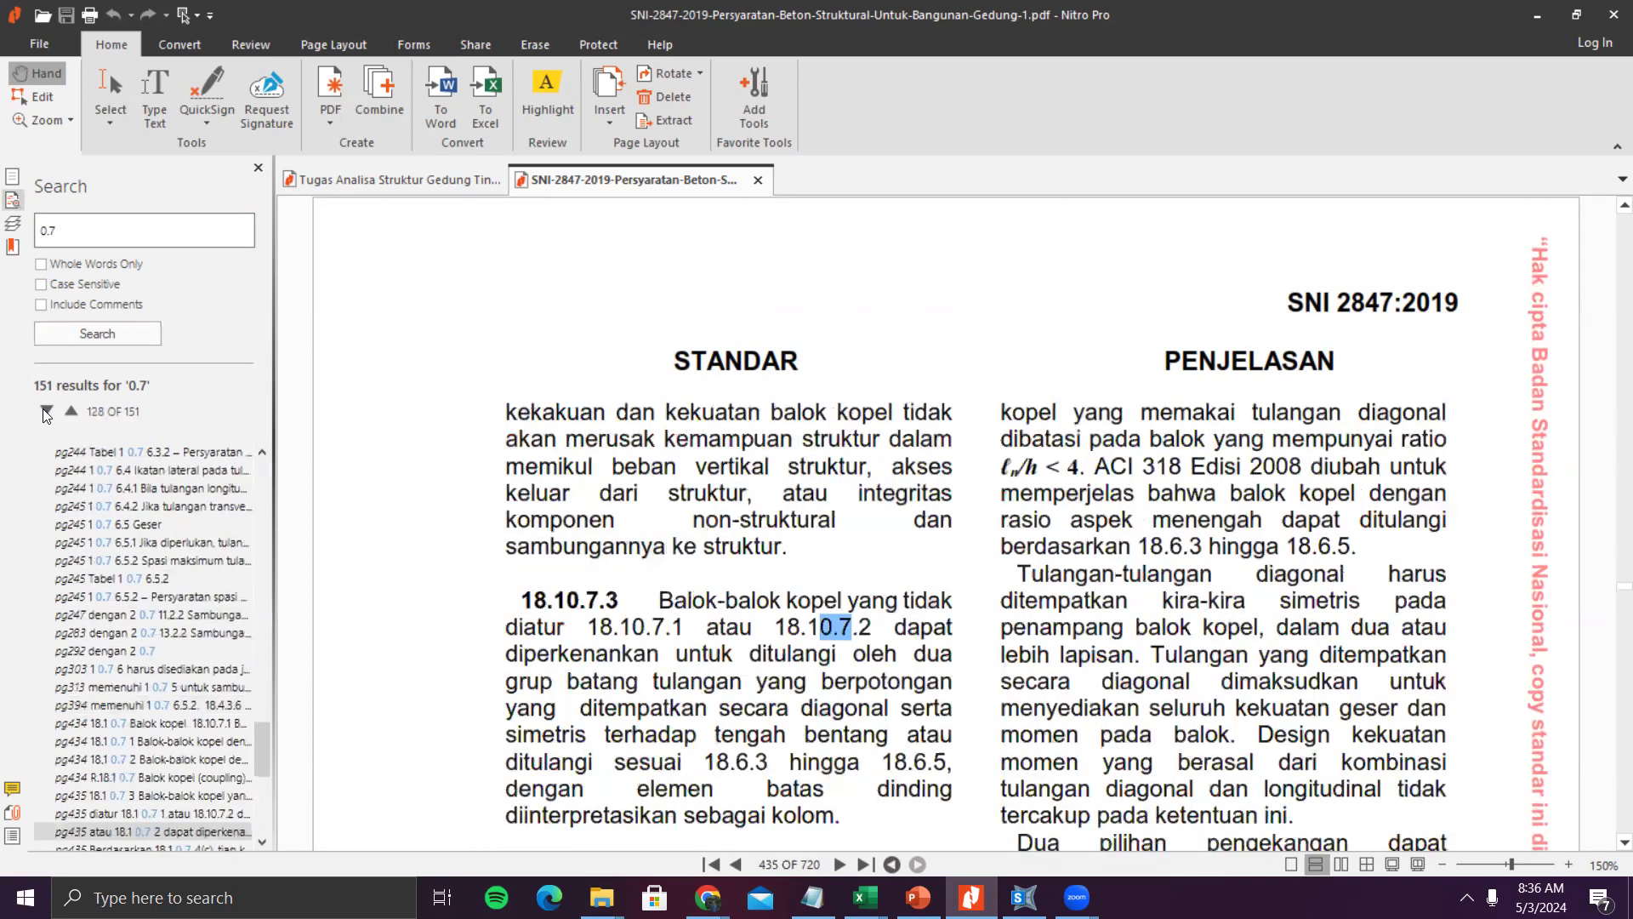
pyautogui.click(47, 413)
pyautogui.click(47, 413)
pyautogui.click(47, 413)
pyautogui.click(47, 412)
pyautogui.click(47, 413)
pyautogui.click(46, 413)
pyautogui.click(47, 412)
pyautogui.click(47, 413)
pyautogui.click(46, 412)
pyautogui.click(47, 412)
pyautogui.click(47, 413)
pyautogui.click(47, 413)
pyautogui.click(47, 413)
pyautogui.click(46, 413)
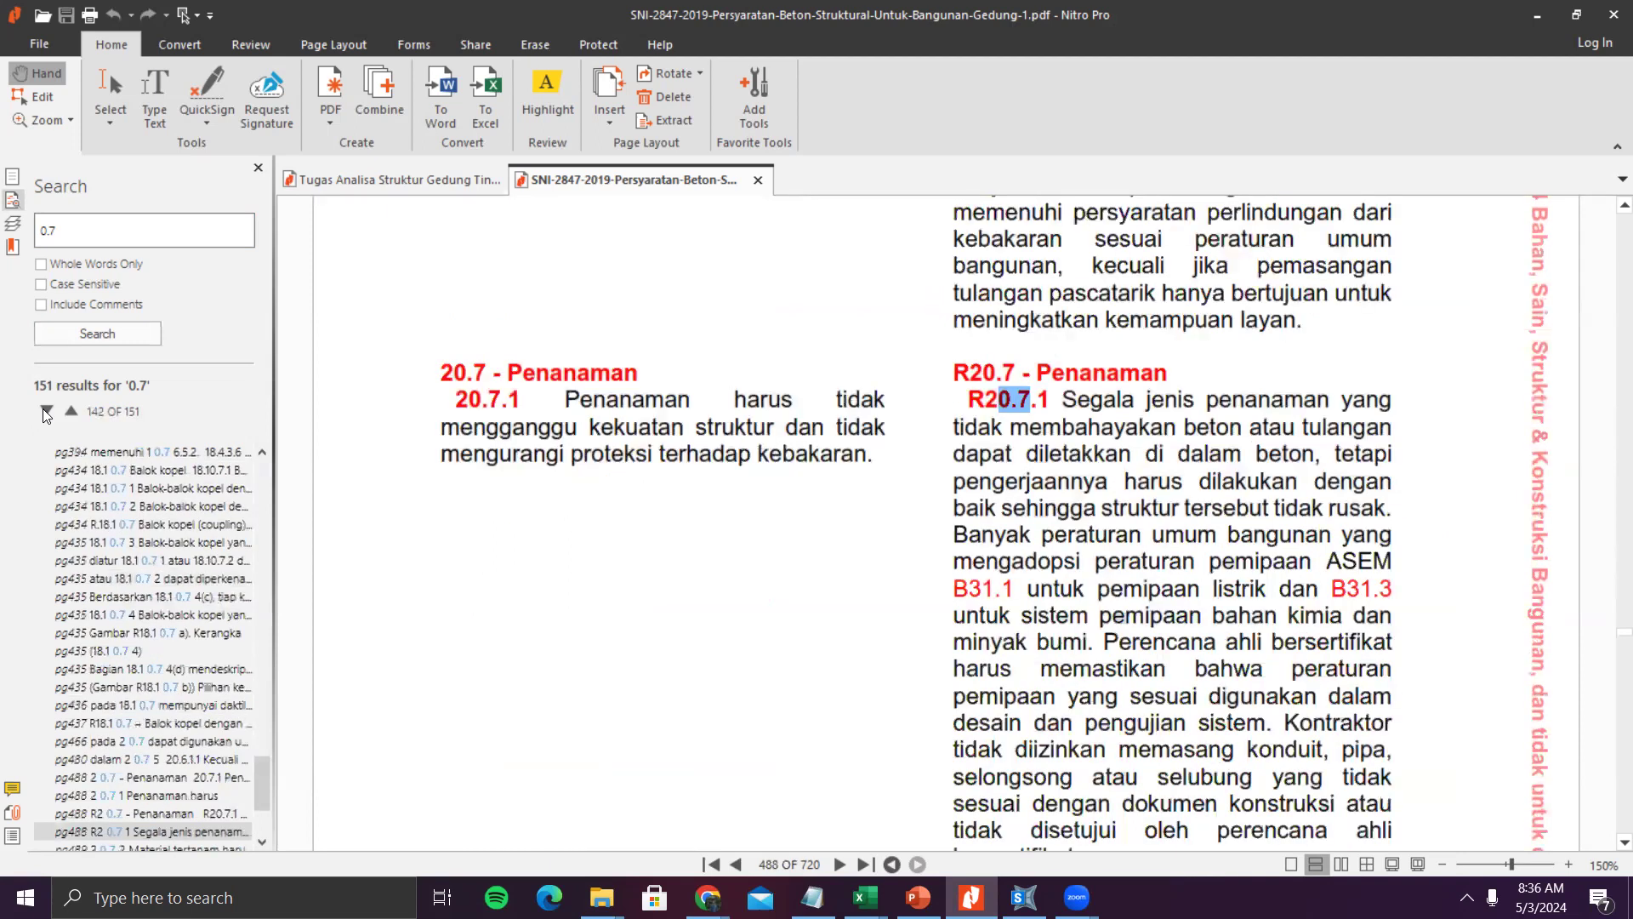
pyautogui.click(47, 412)
pyautogui.click(47, 412)
pyautogui.click(47, 413)
pyautogui.click(46, 412)
pyautogui.click(47, 412)
pyautogui.click(46, 412)
pyautogui.click(47, 413)
pyautogui.click(47, 412)
pyautogui.click(47, 412)
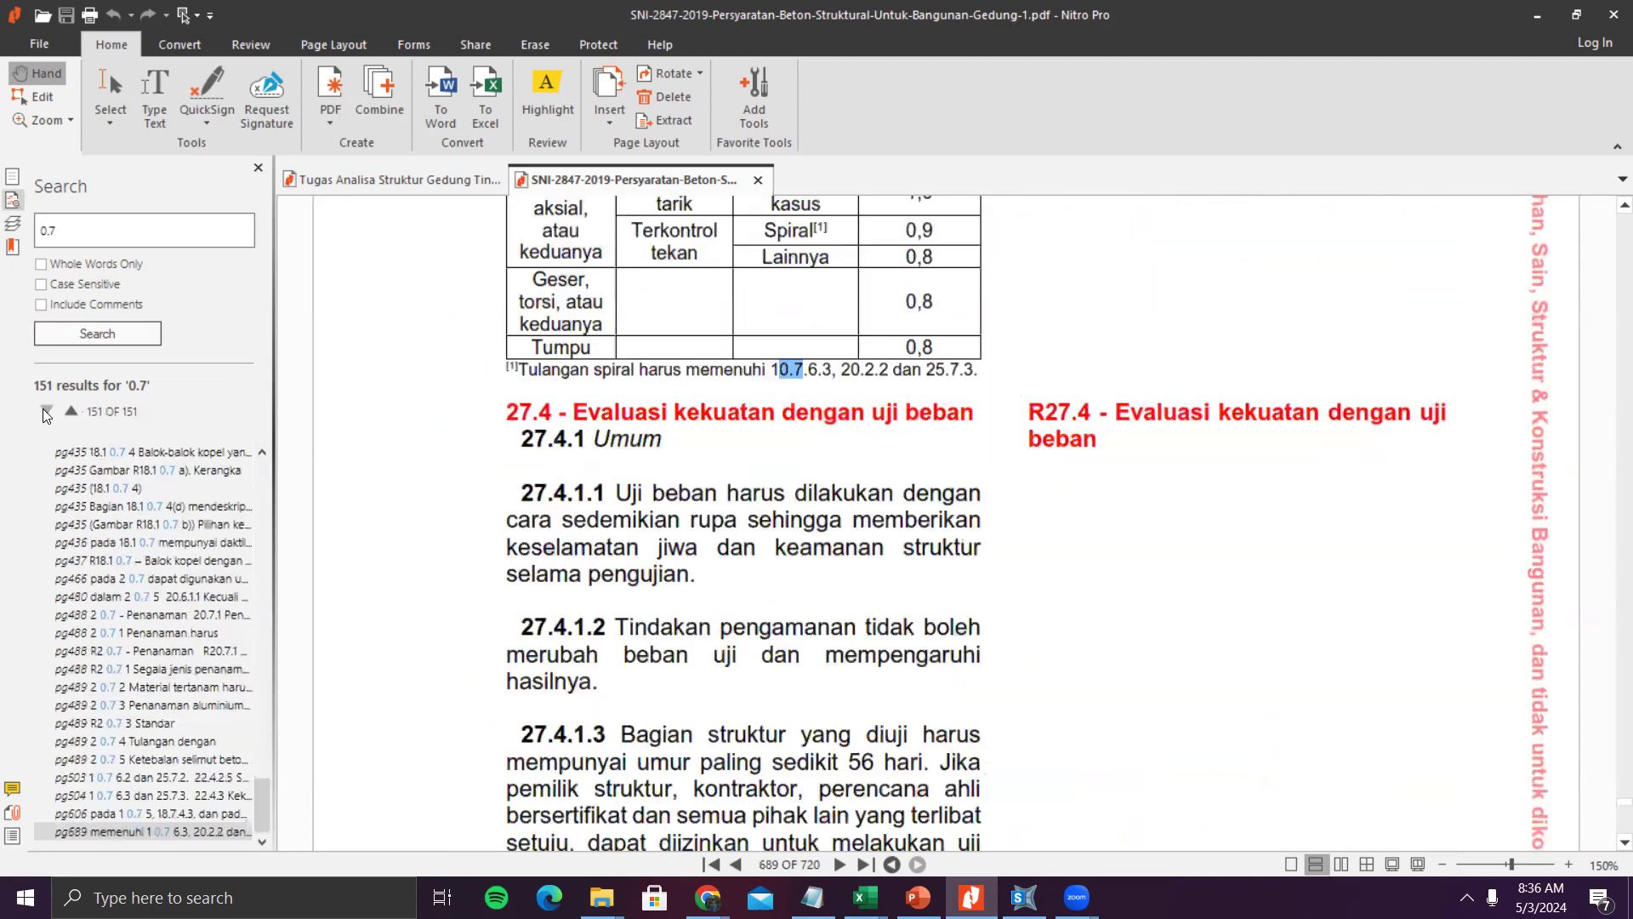
# - Examine the load test provisions of section 27.4 on the pages following the last "0.7" match
pyautogui.scroll(2, 419, 463)
pyautogui.scroll(-2, 419, 463)
pyautogui.scroll(-10, 420, 463)
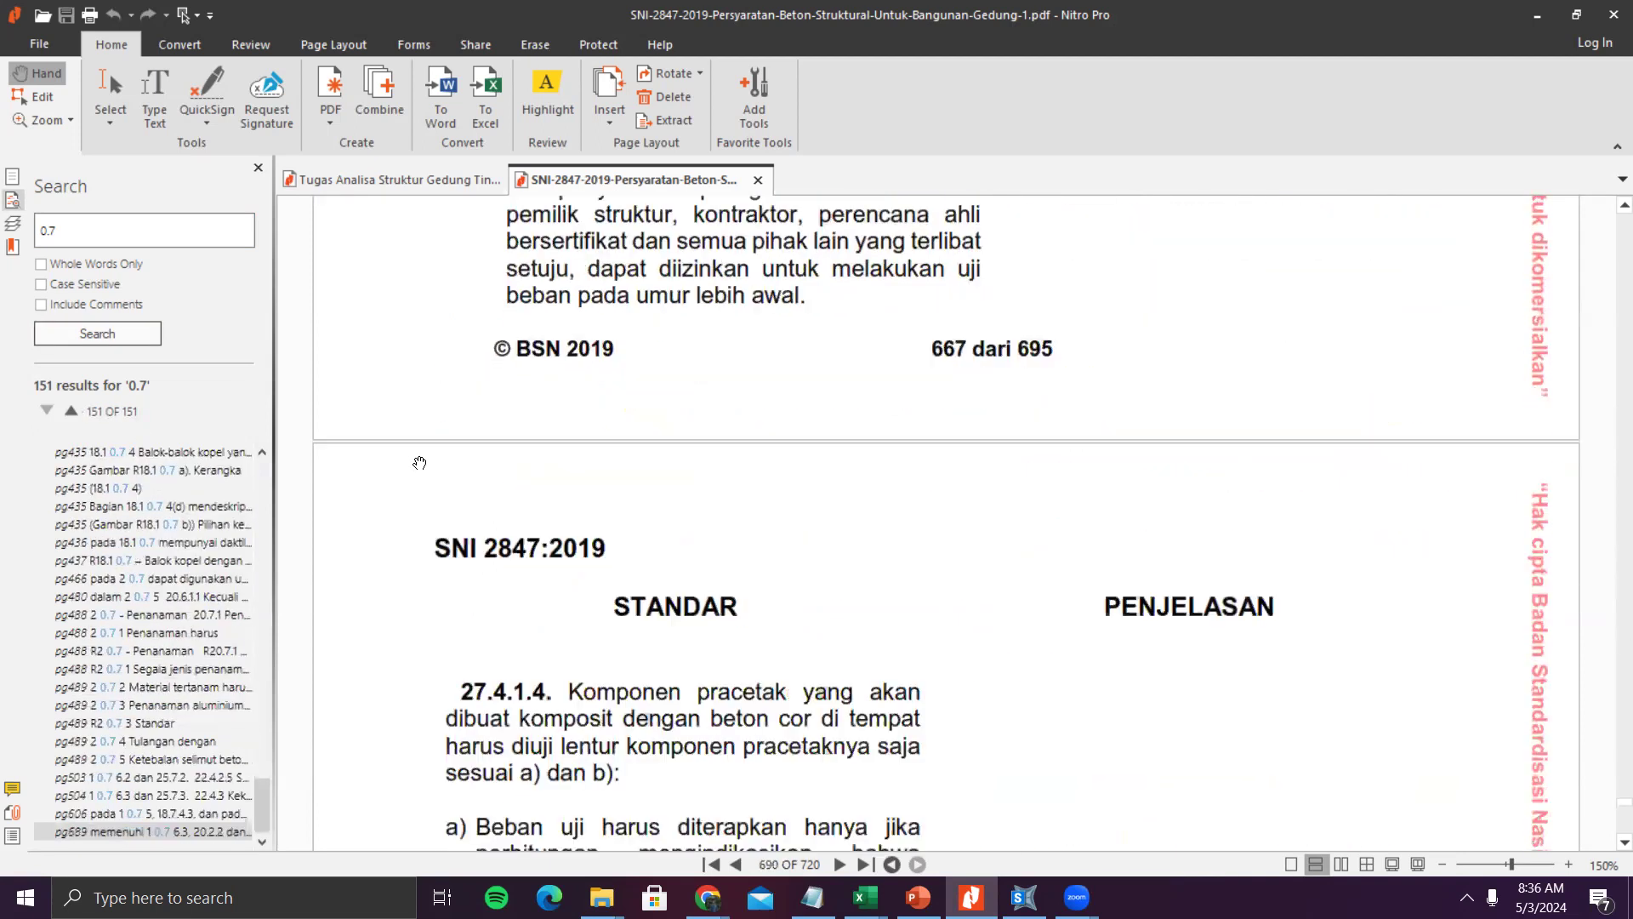
pyautogui.scroll(-10, 416, 470)
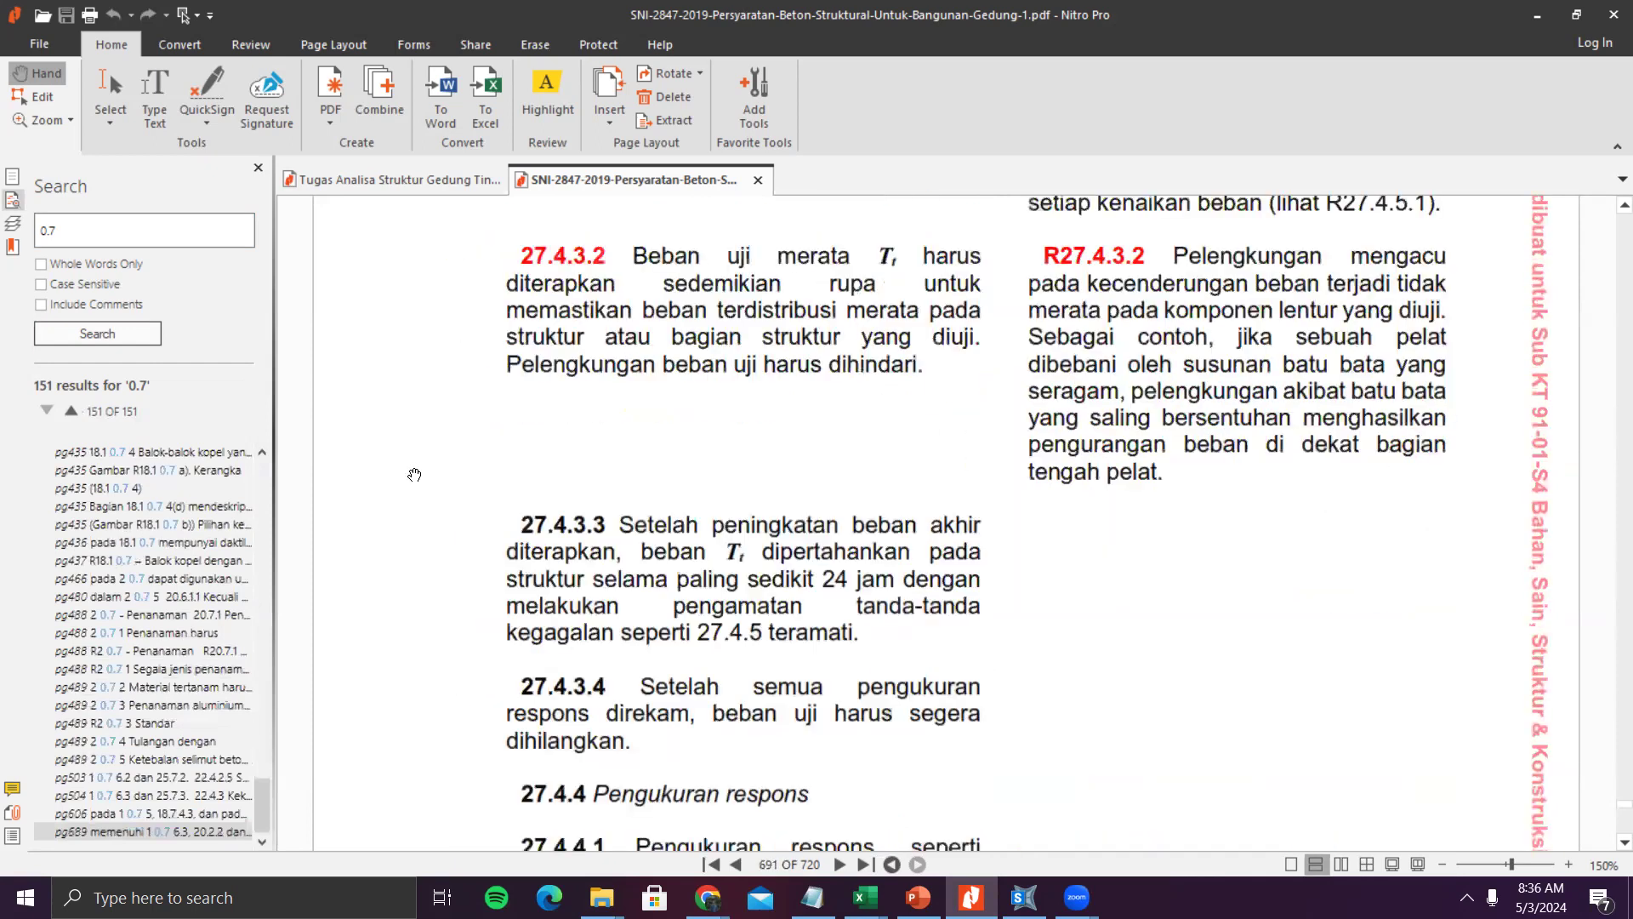
pyautogui.scroll(-10, 414, 476)
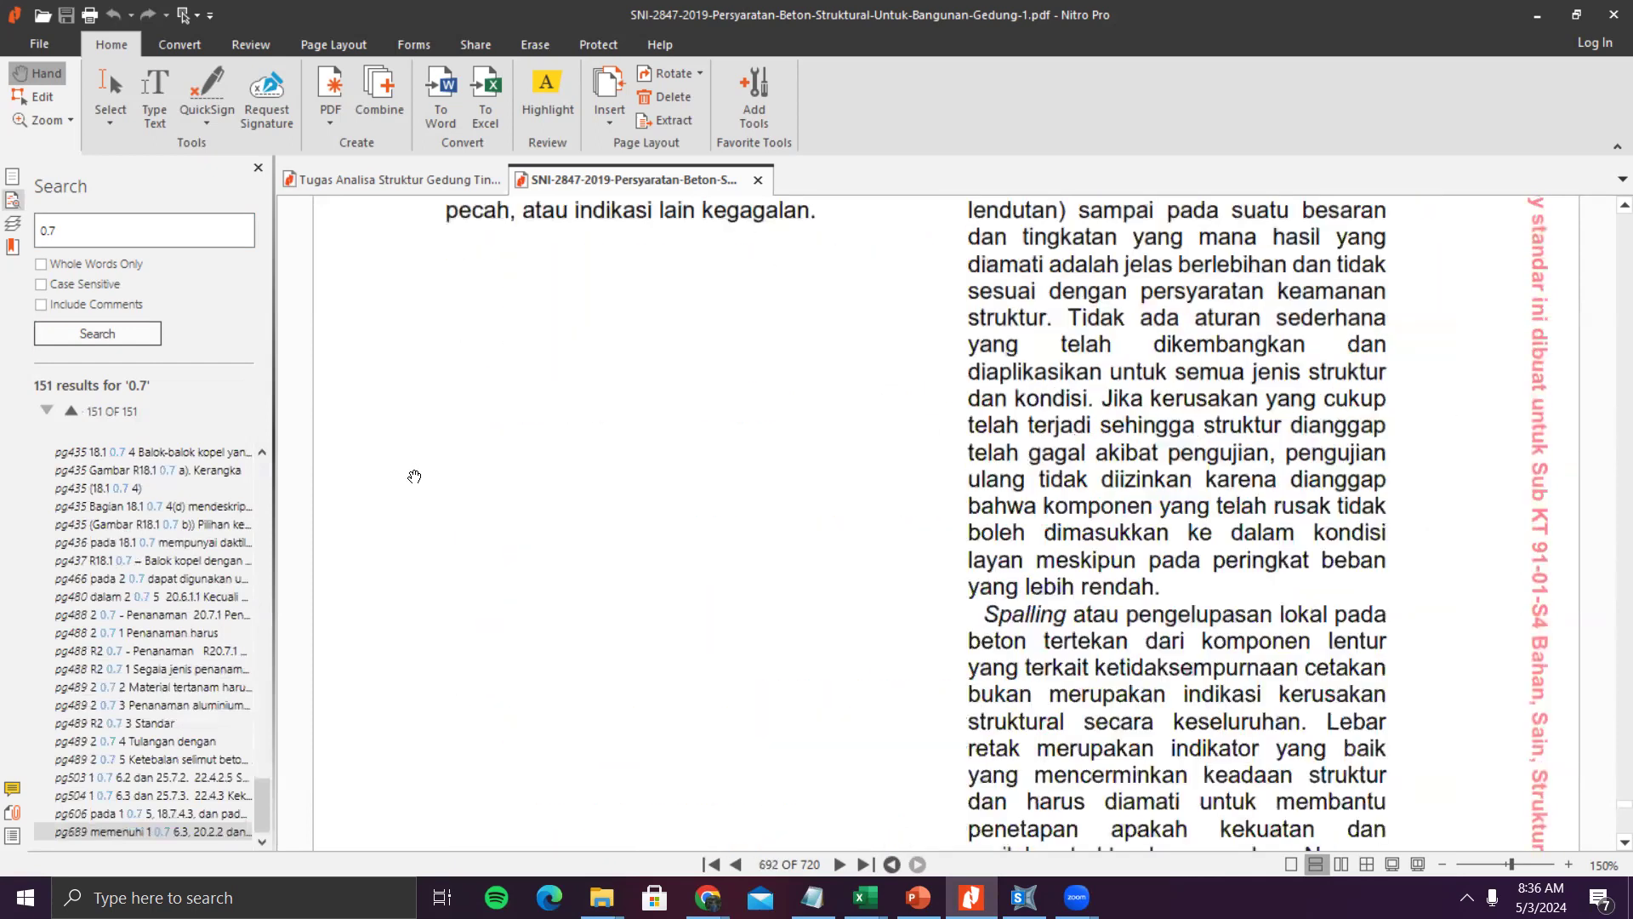
pyautogui.scroll(-8, 415, 476)
pyautogui.scroll(-8, 350, 572)
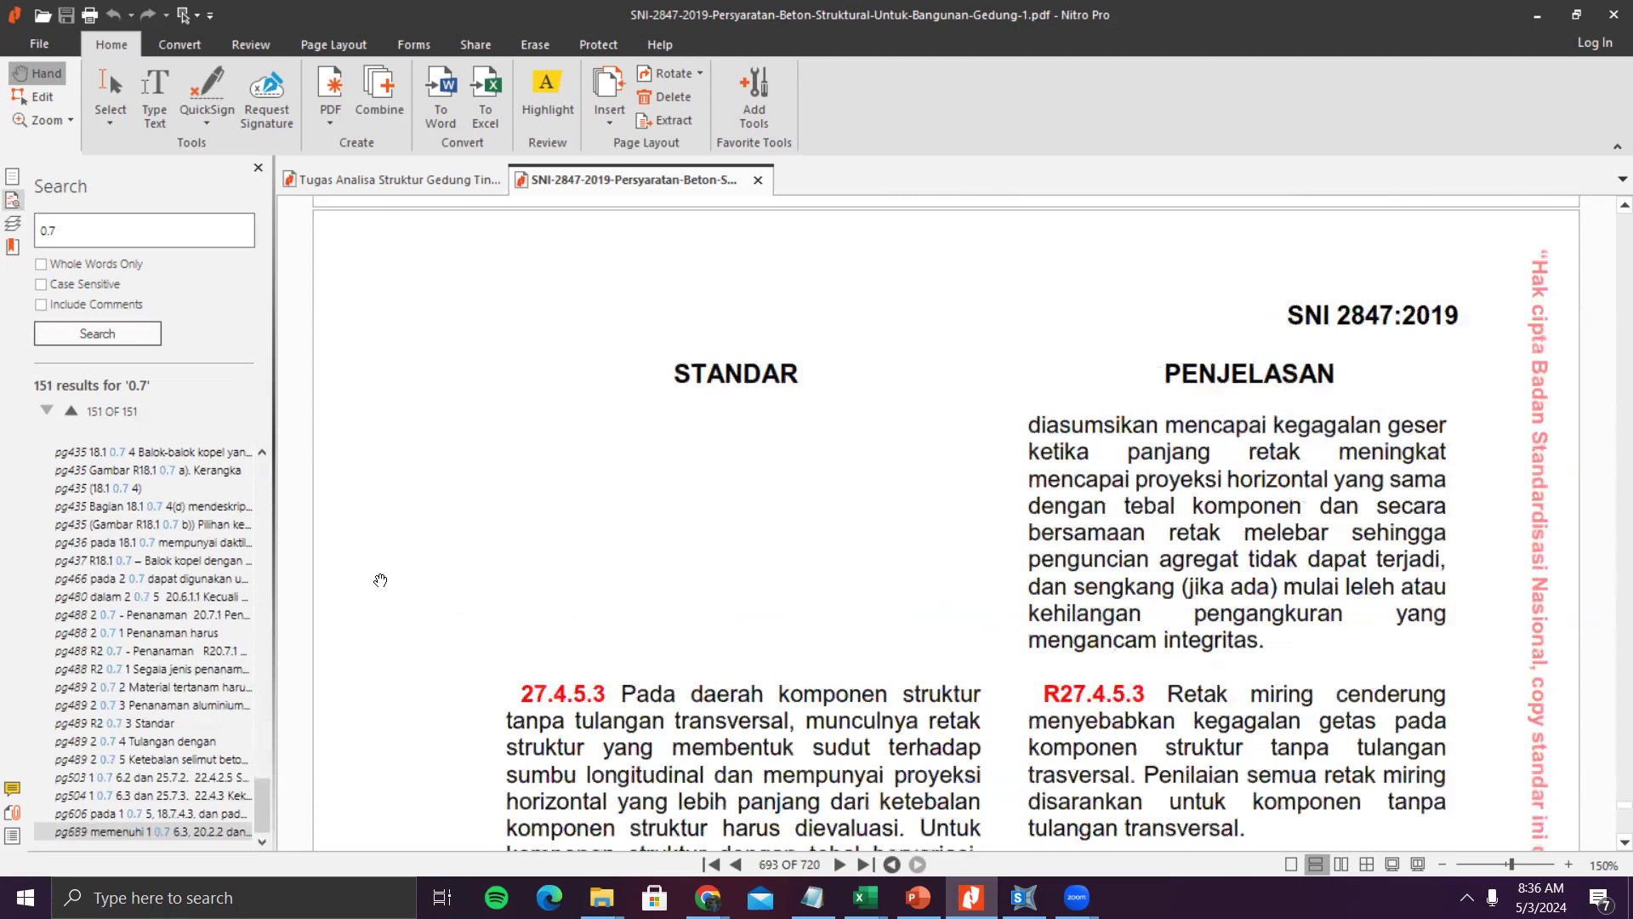
pyautogui.scroll(-10, 380, 580)
# - Search the document for "RETAK" and go to the match about crack types in beams on page 15
pyautogui.moveTo(57, 230); pyautogui.dragTo(7, 226)
pyautogui.write('RET')
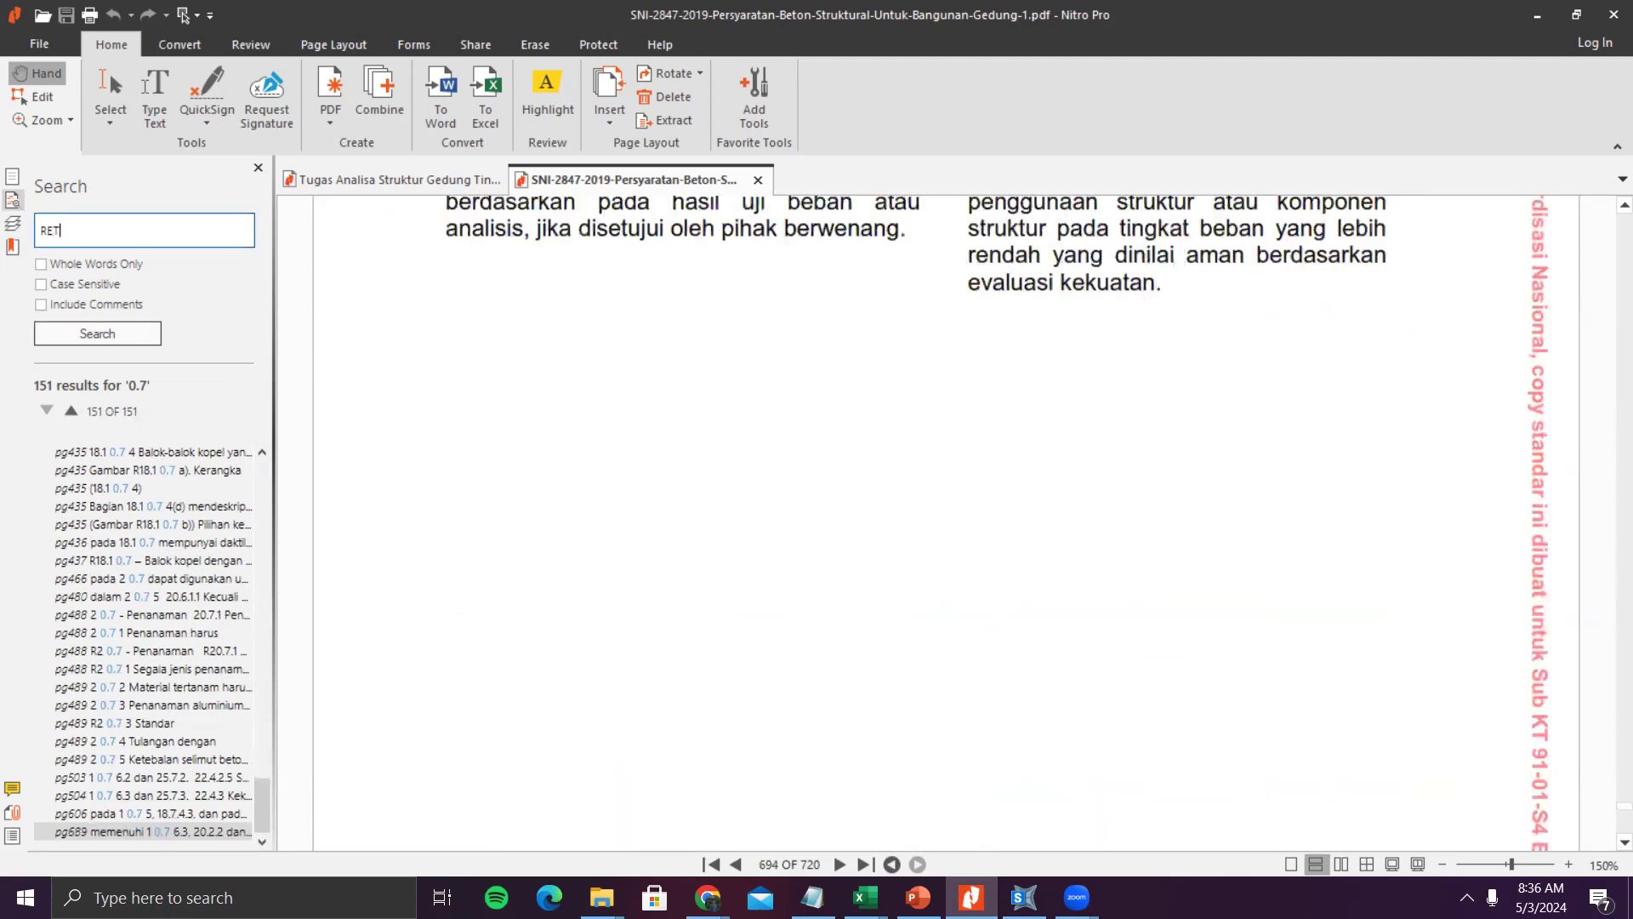
pyautogui.write('AK')
pyautogui.press('Return')
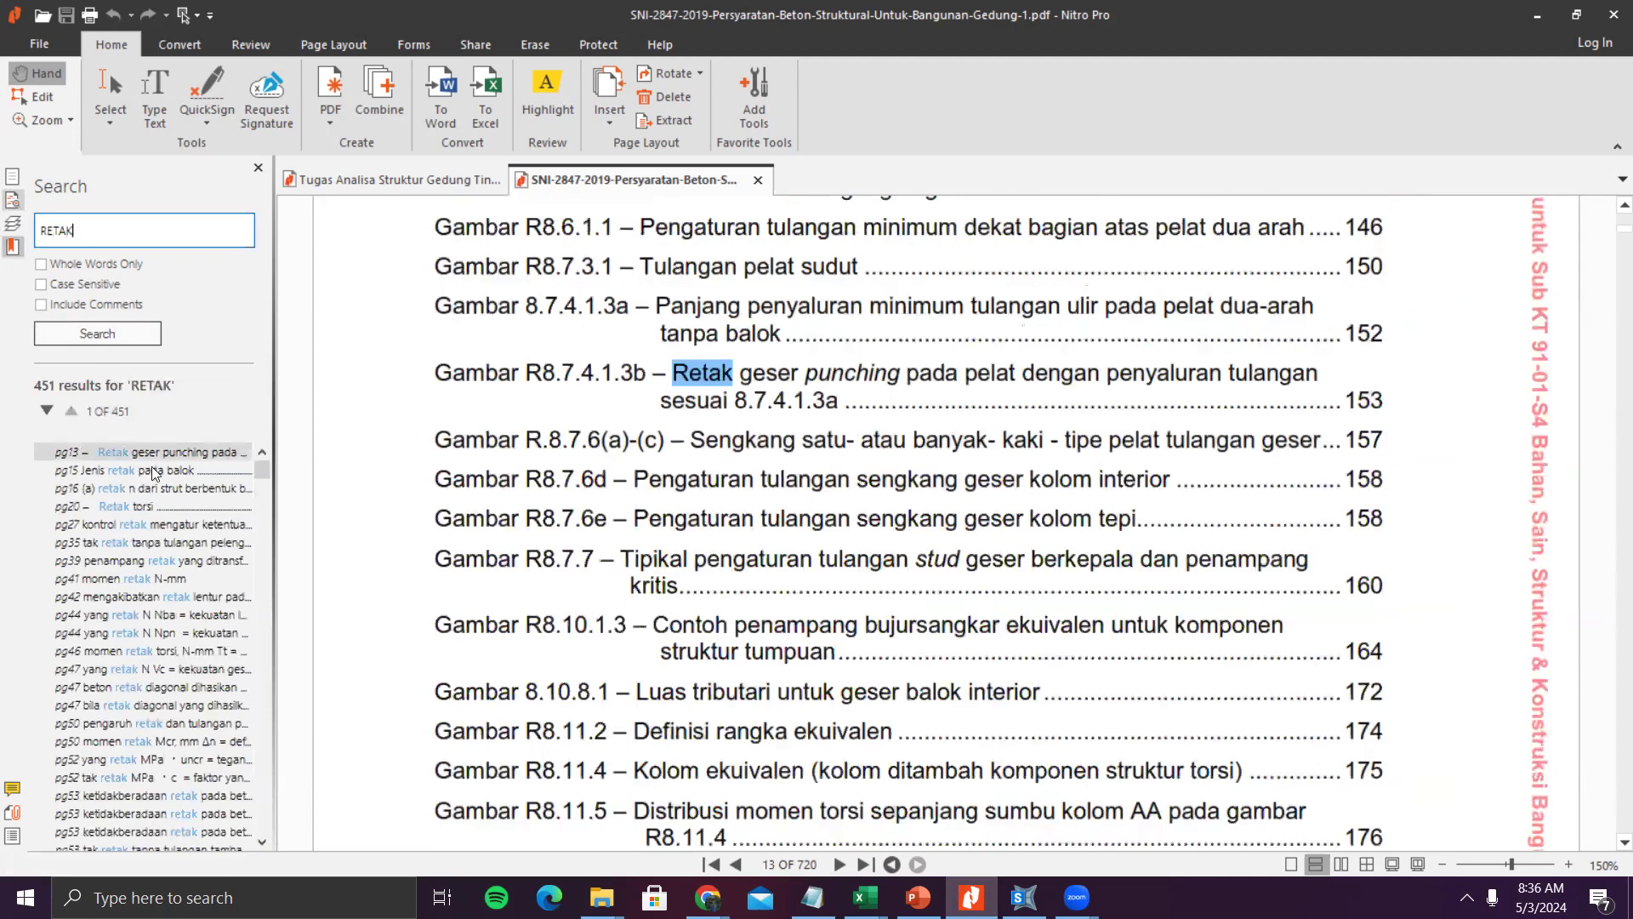
pyautogui.click(154, 472)
# - Replace the search term with "dinding geser retak" and search the document for it
pyautogui.moveTo(103, 230); pyautogui.dragTo(5, 223)
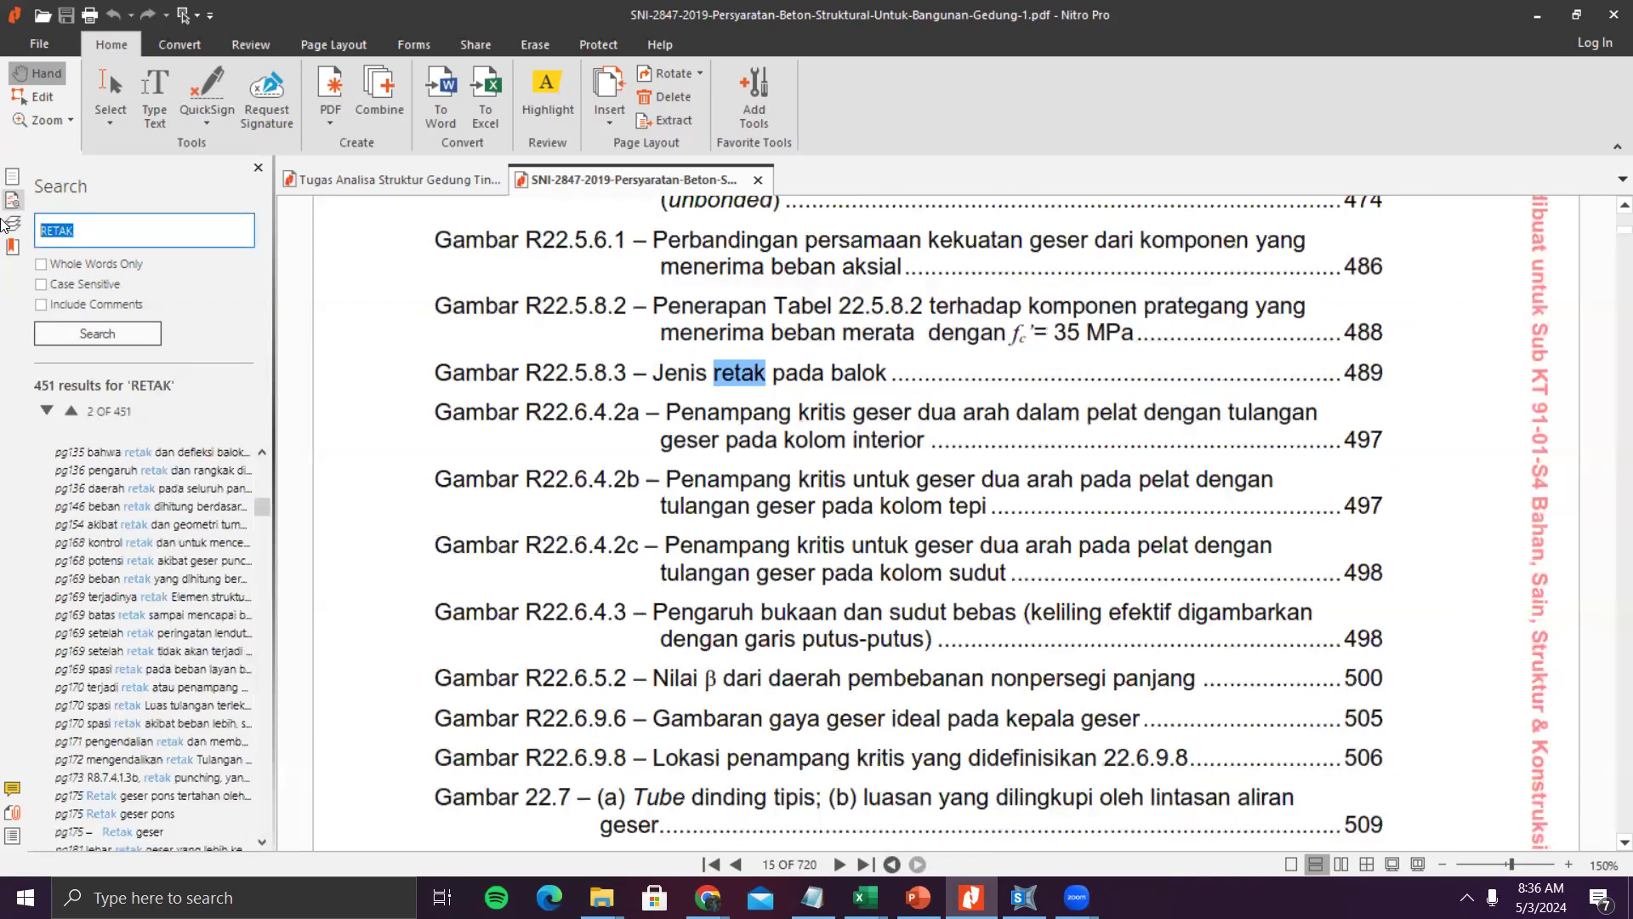
pyautogui.write('dinding geser retak')
pyautogui.press('Return')
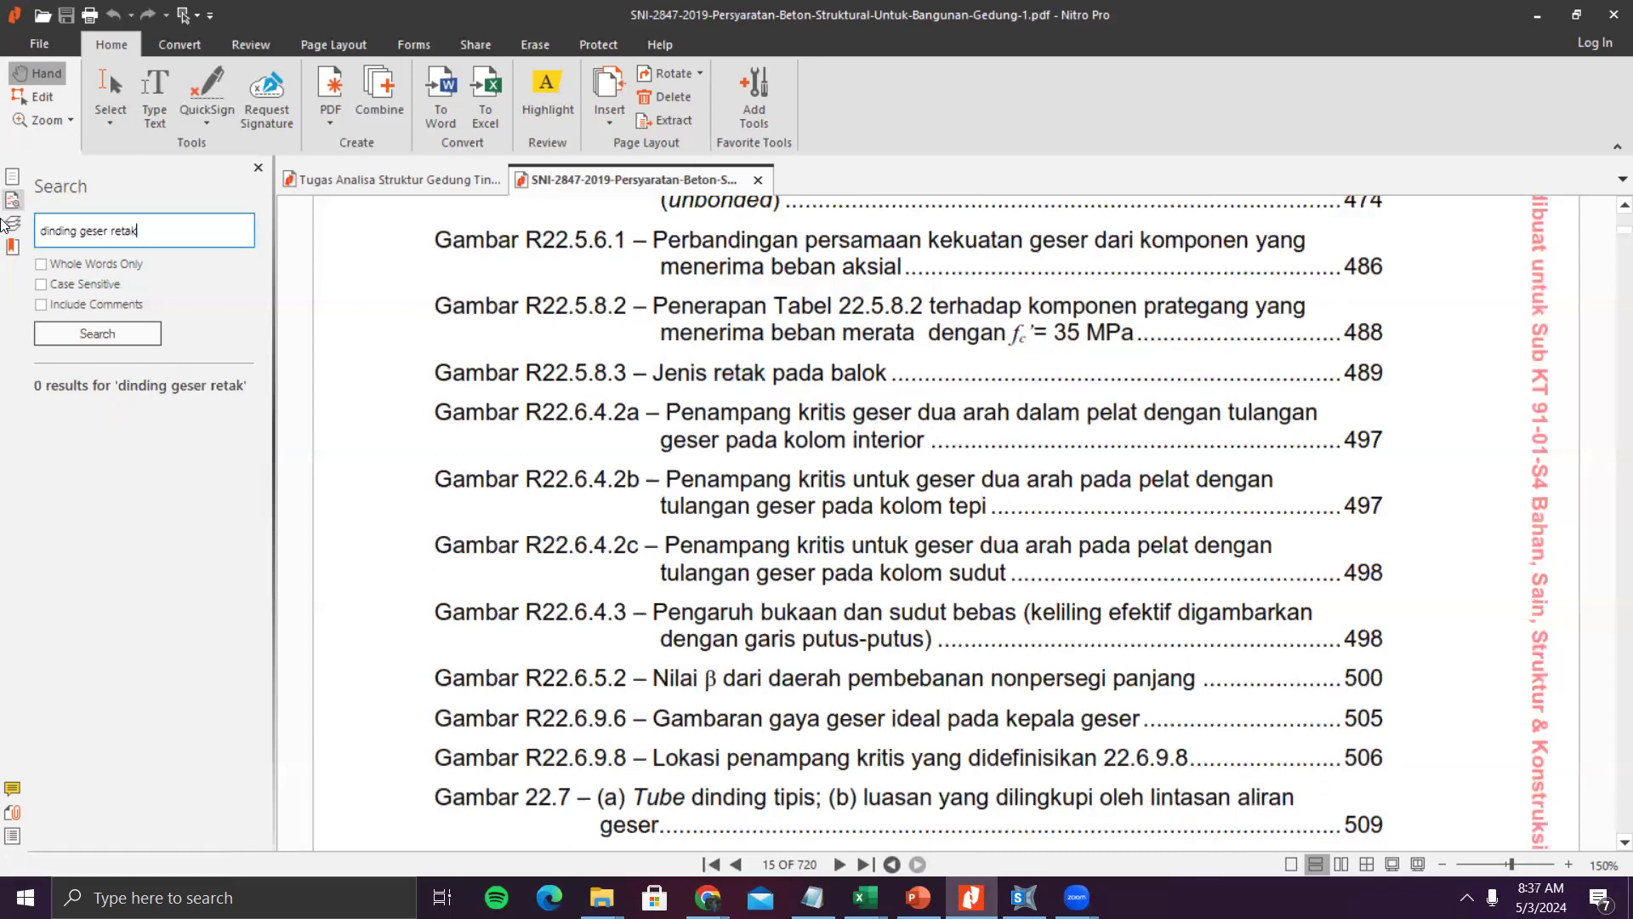
# - Clear the search term and search the document for "shearwall"
pyautogui.press('BackSpace')
pyautogui.press('BackSpace')
pyautogui.press('BackSpace')
pyautogui.press('BackSpace')
pyautogui.press('BackSpace')
pyautogui.press('BackSpace')
pyautogui.press('BackSpace')
pyautogui.press('BackSpace')
pyautogui.press('BackSpace')
pyautogui.press('BackSpace')
pyautogui.press('BackSpace')
pyautogui.press('BackSpace')
pyautogui.press('BackSpace')
pyautogui.press('BackSpace')
pyautogui.press('BackSpace')
pyautogui.press('BackSpace')
pyautogui.press('BackSpace')
pyautogui.press('BackSpace')
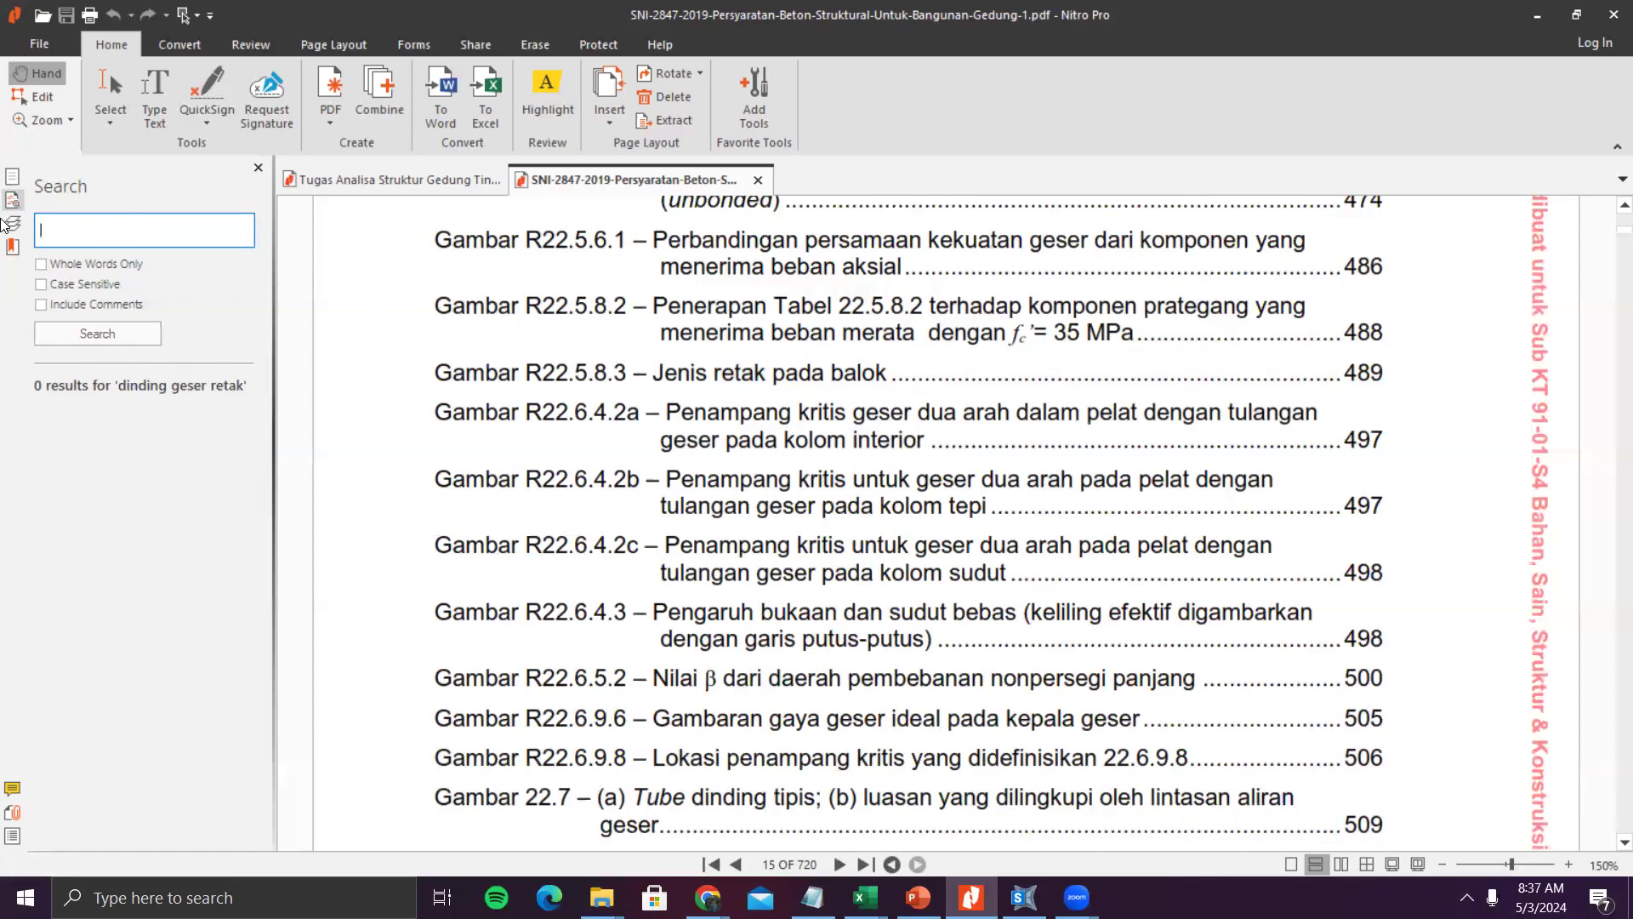
pyautogui.write('shearwall')
pyautogui.press('Return')
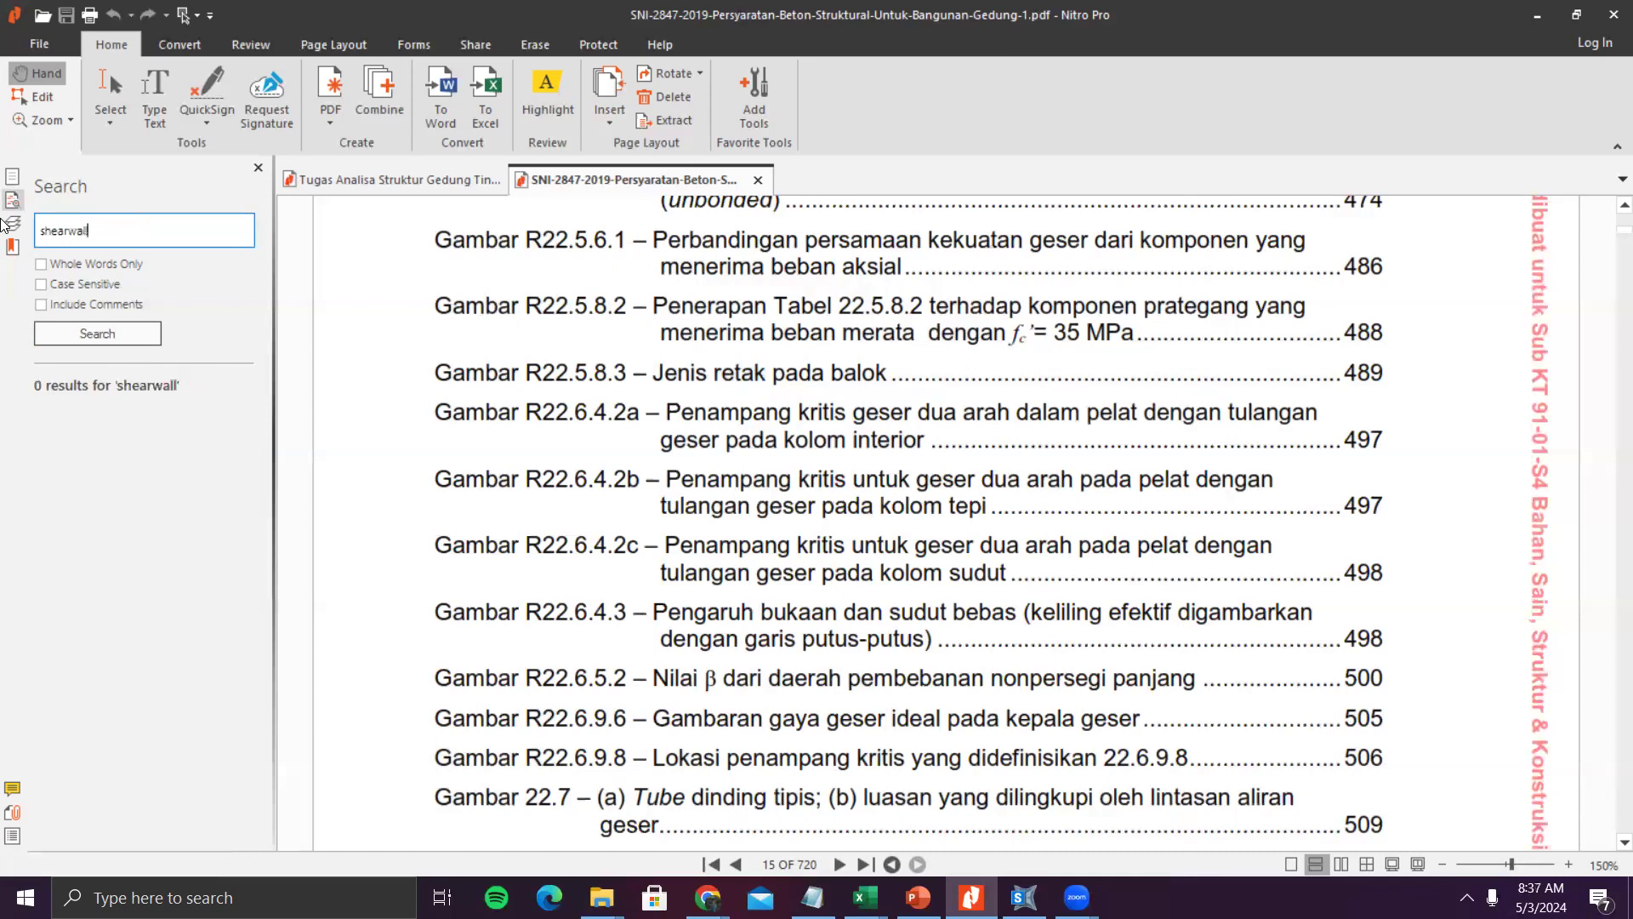
# - Clear the search term and search the document for "dinding geser"
pyautogui.press('BackSpace')
pyautogui.press('BackSpace')
pyautogui.press('BackSpace')
pyautogui.press('BackSpace')
pyautogui.press('BackSpace')
pyautogui.press('BackSpace')
pyautogui.press('BackSpace')
pyautogui.press('BackSpace')
pyautogui.press('BackSpace')
pyautogui.write('dinding geser')
pyautogui.press('Return')
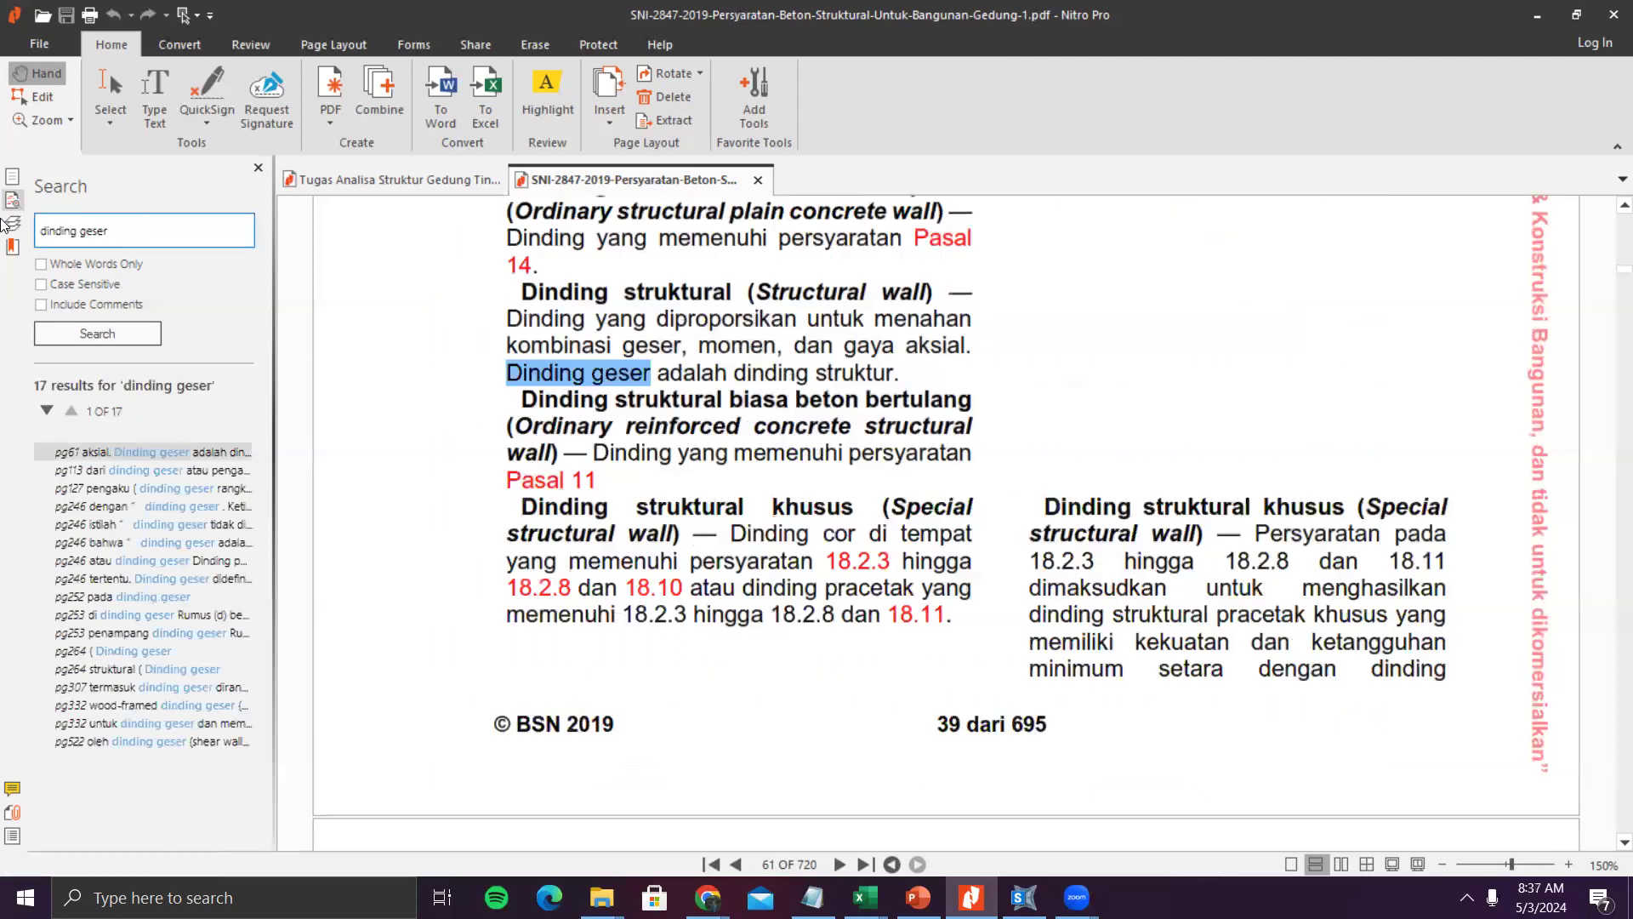
# - Look through the "dinding geser" matches as far as page 522, and return to the one in R11.1.2 on page 246
pyautogui.click(201, 472)
pyautogui.click(213, 490)
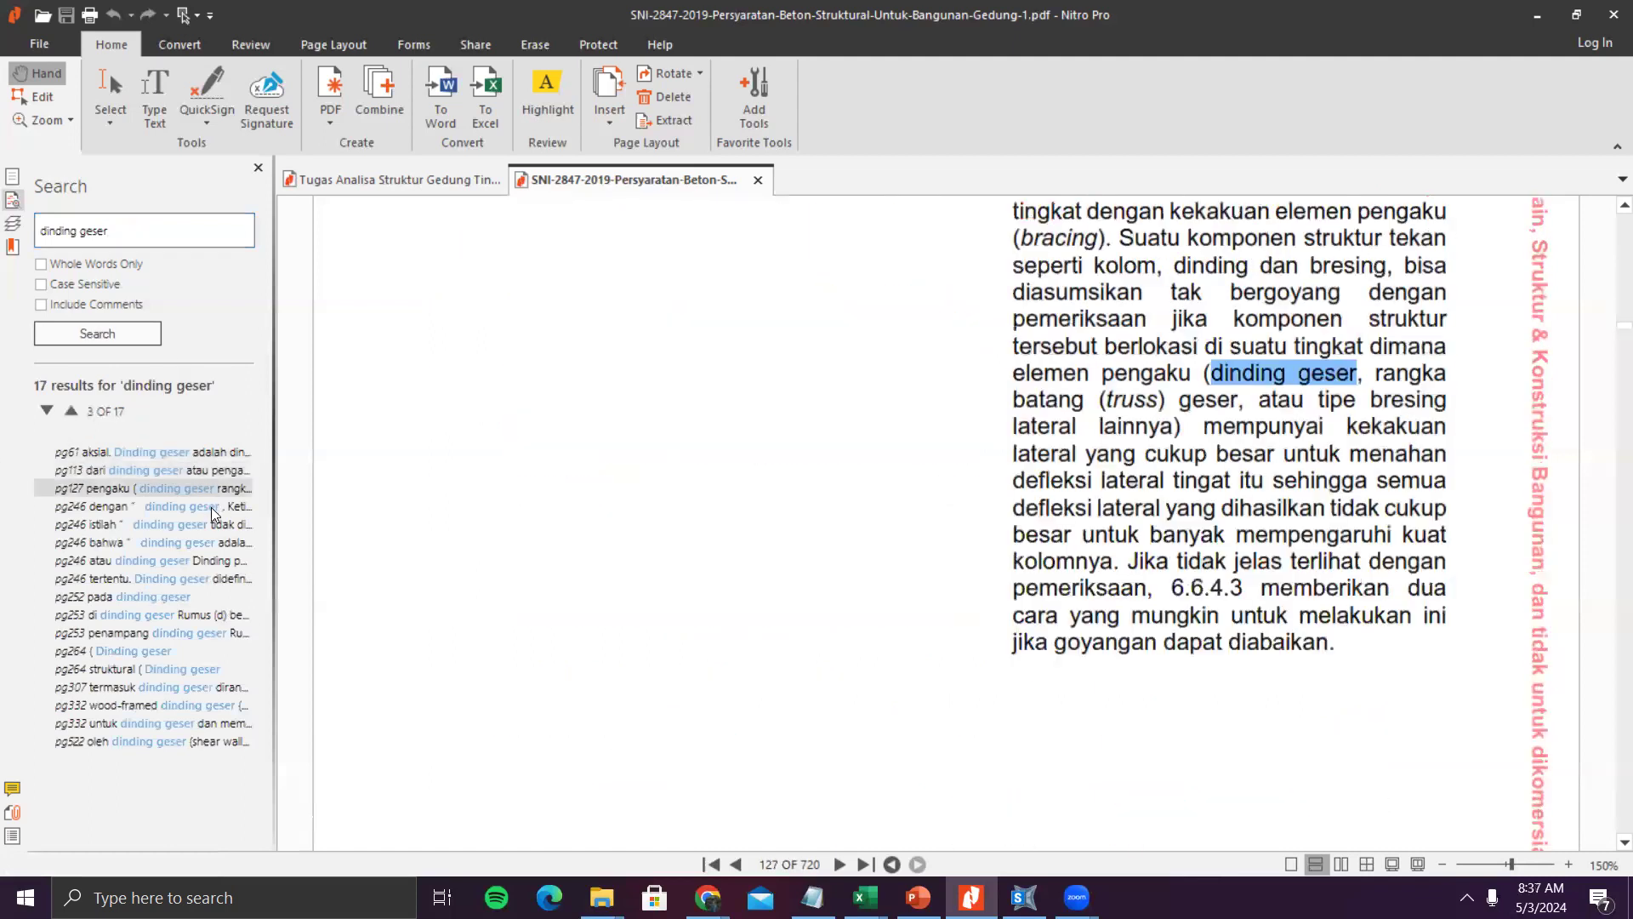
pyautogui.click(218, 525)
pyautogui.click(218, 561)
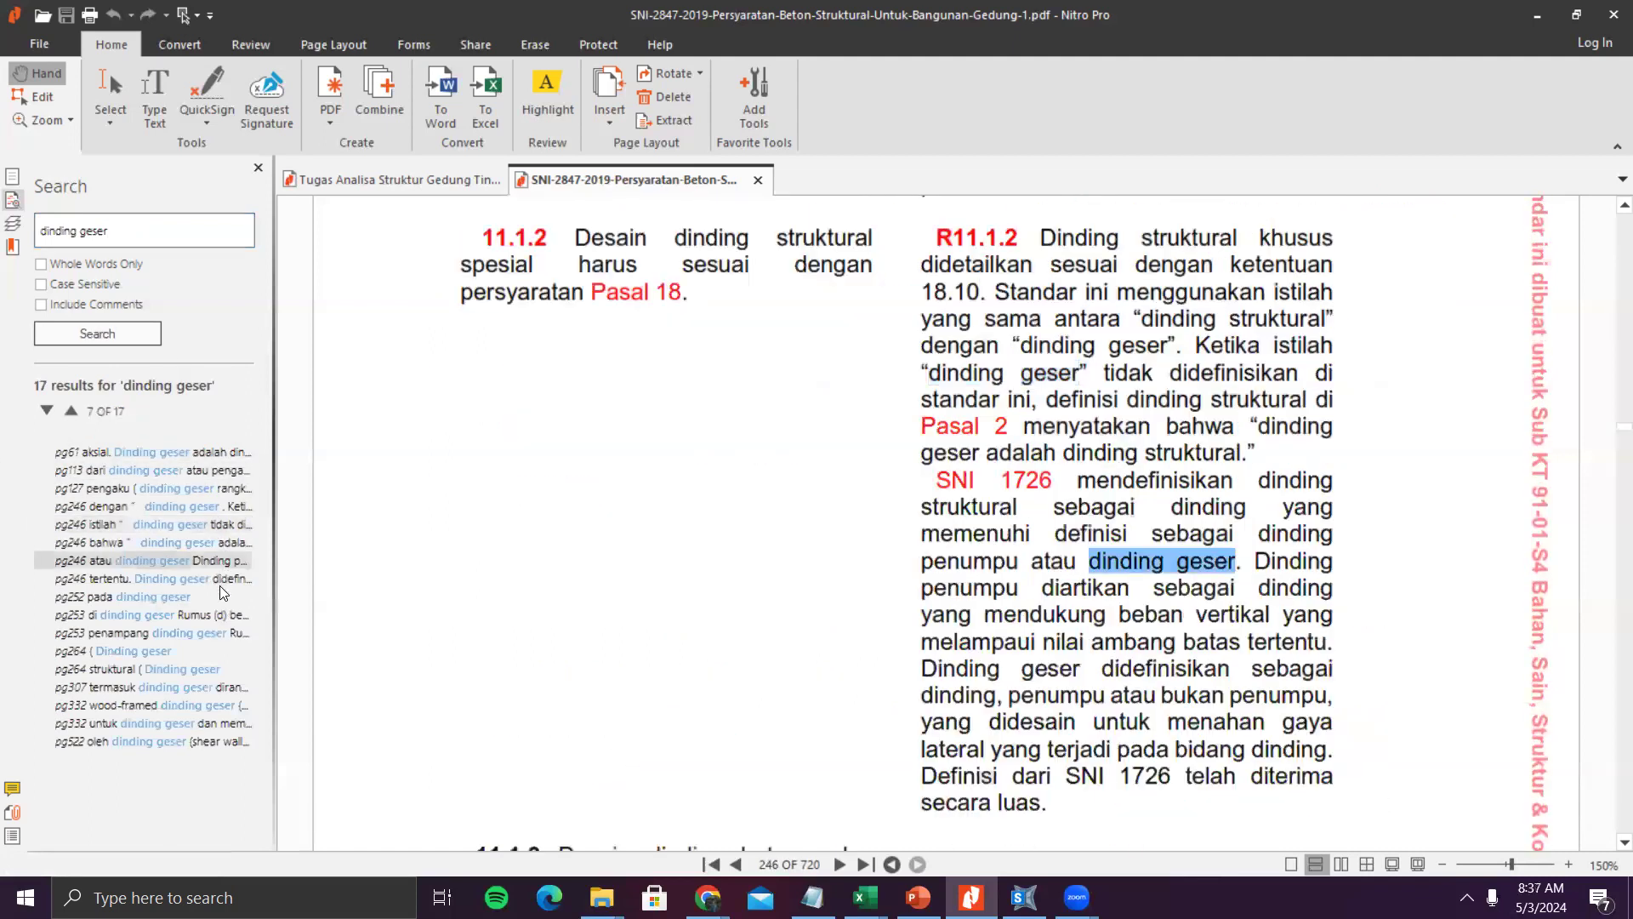
pyautogui.click(220, 582)
pyautogui.click(219, 616)
pyautogui.click(214, 634)
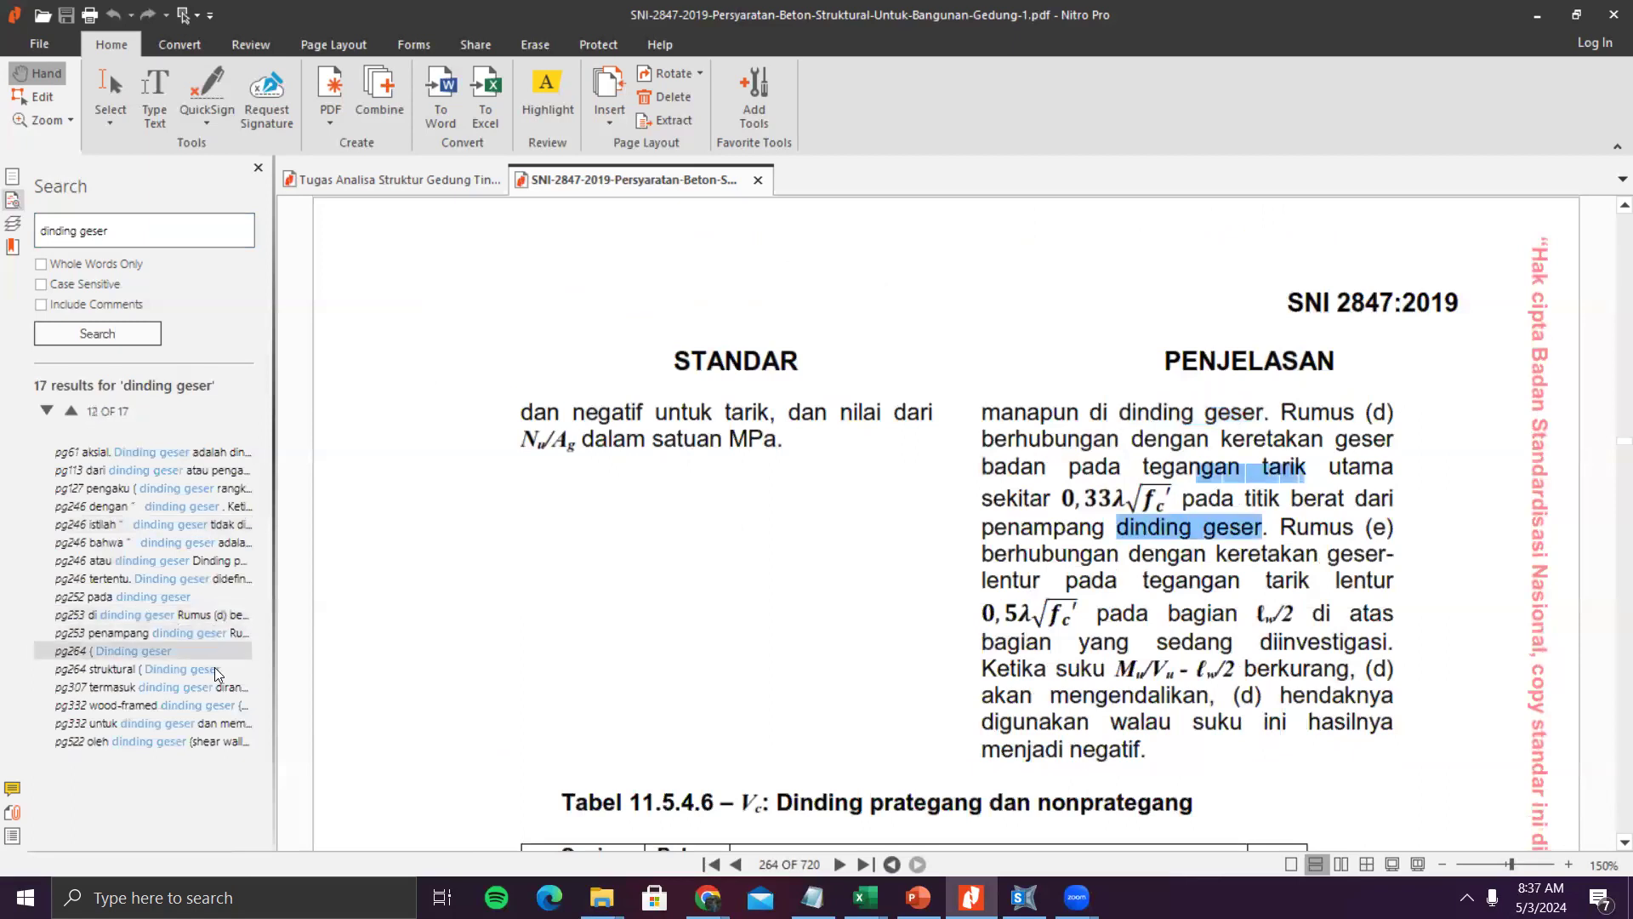
pyautogui.click(216, 651)
pyautogui.click(216, 669)
pyautogui.click(216, 686)
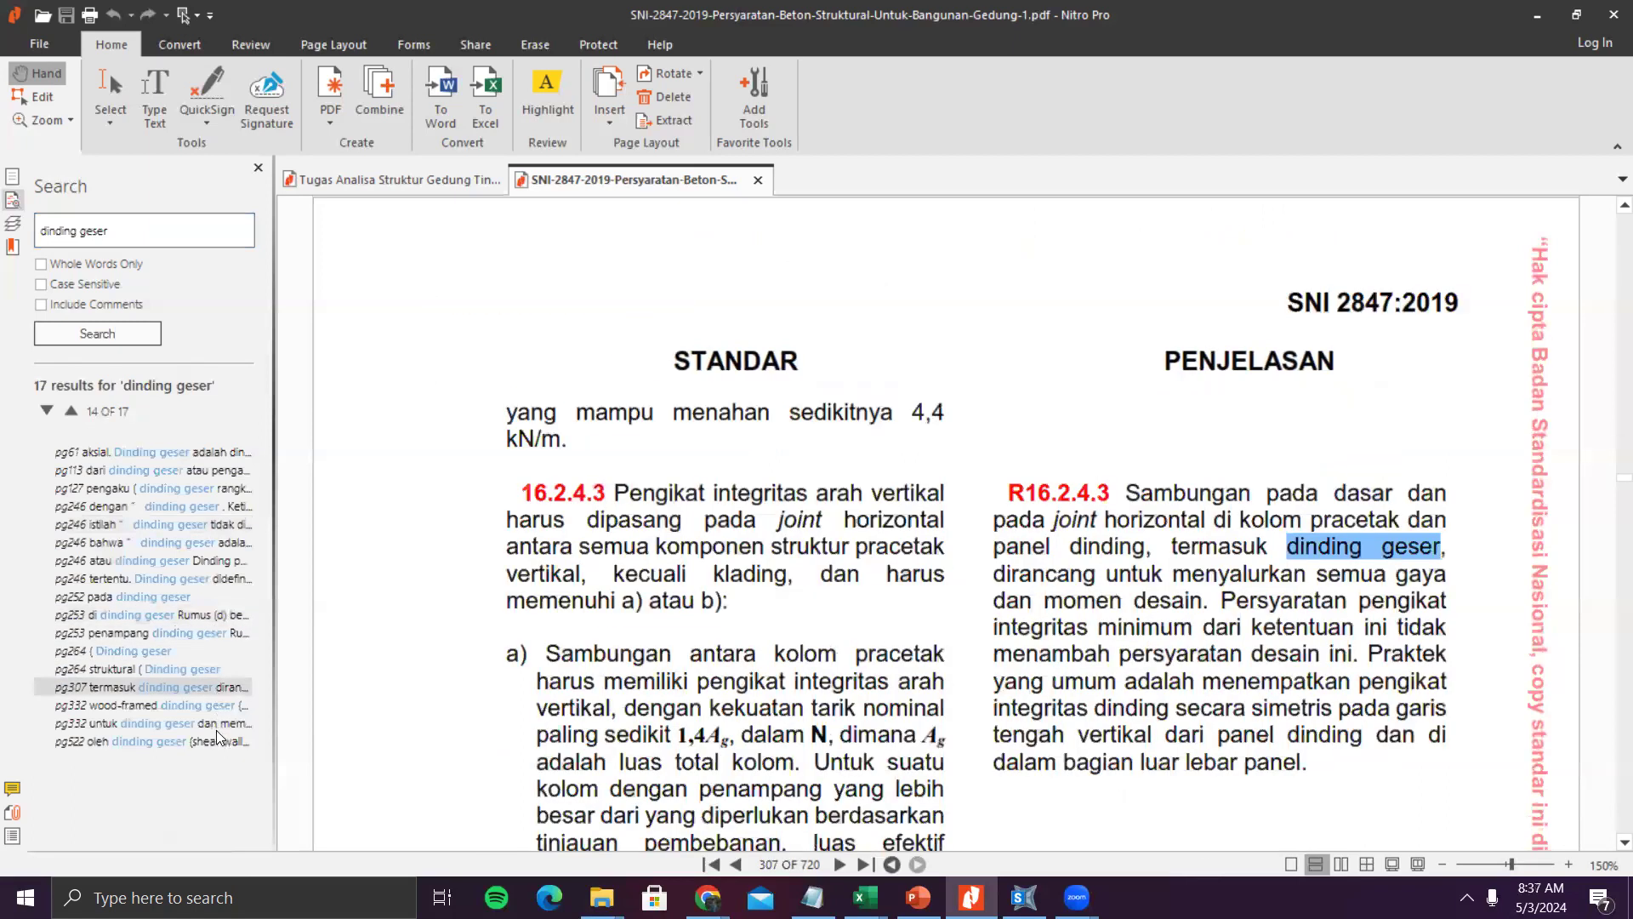
pyautogui.click(217, 727)
pyautogui.click(218, 744)
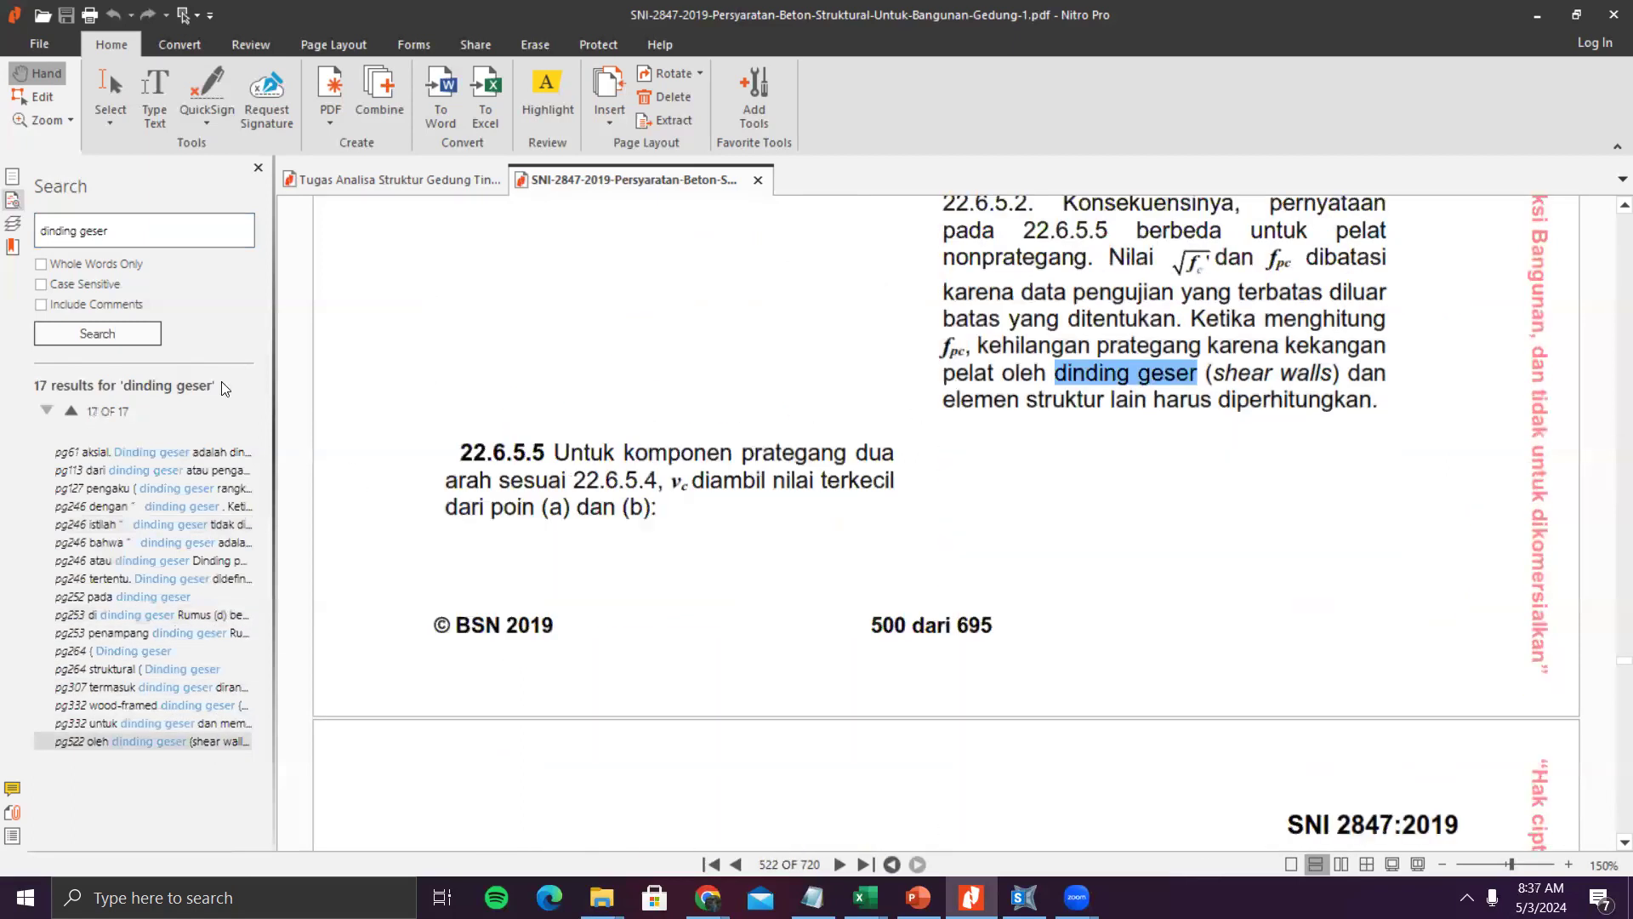
pyautogui.click(188, 457)
pyautogui.click(203, 490)
pyautogui.click(203, 525)
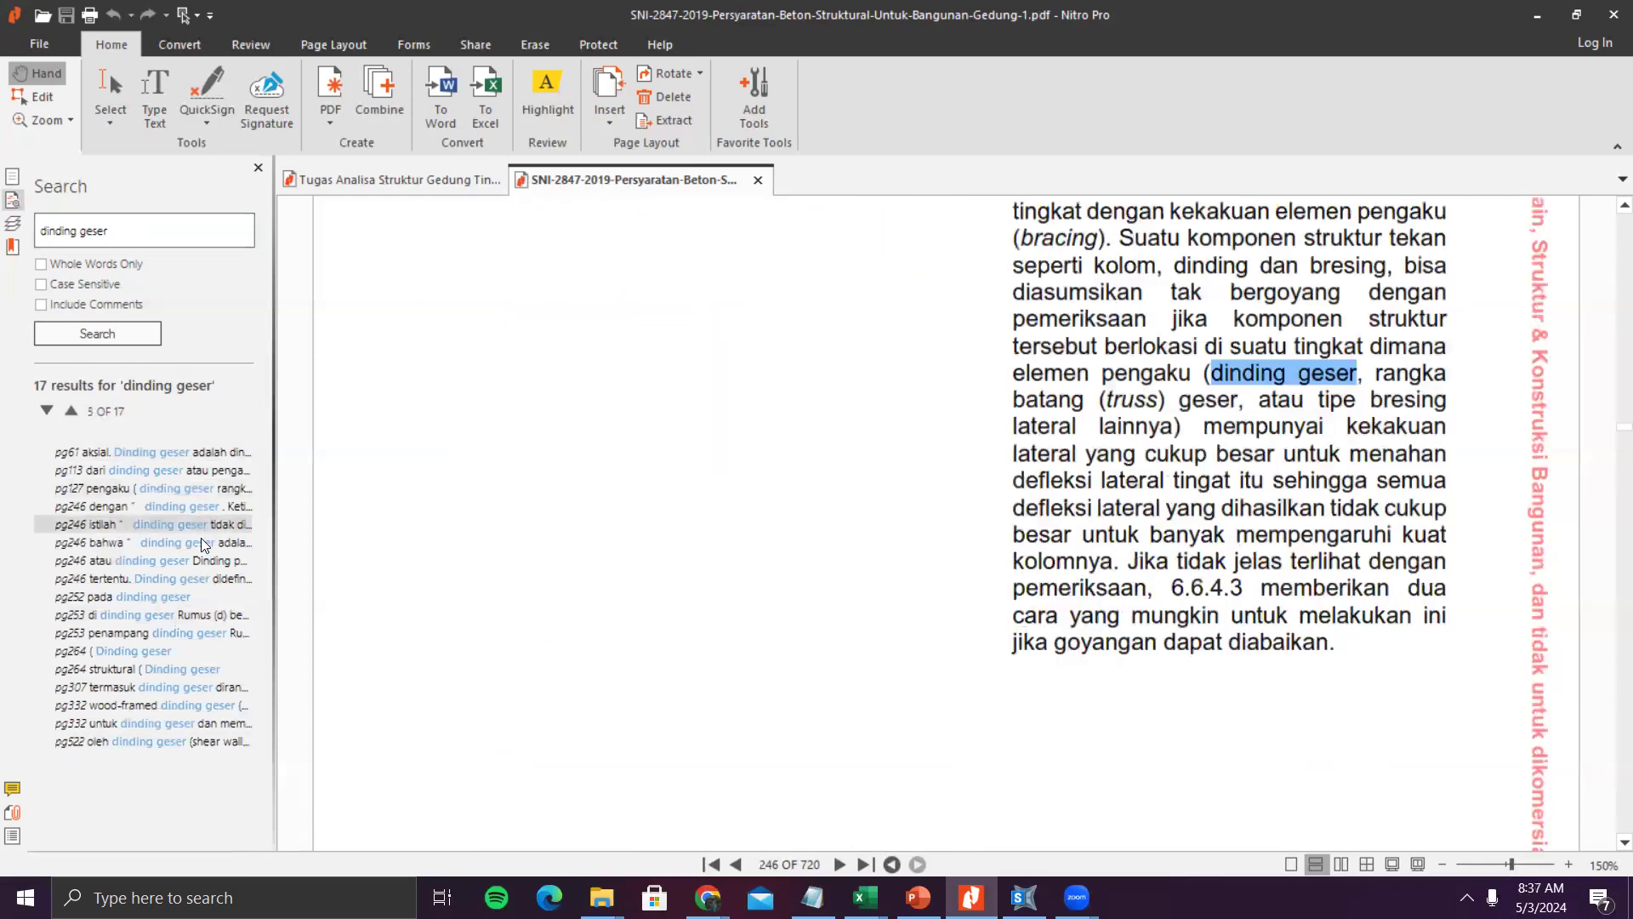
pyautogui.click(203, 543)
# - Search the document for the stiffness factor "0.35"
pyautogui.click(12, 199)
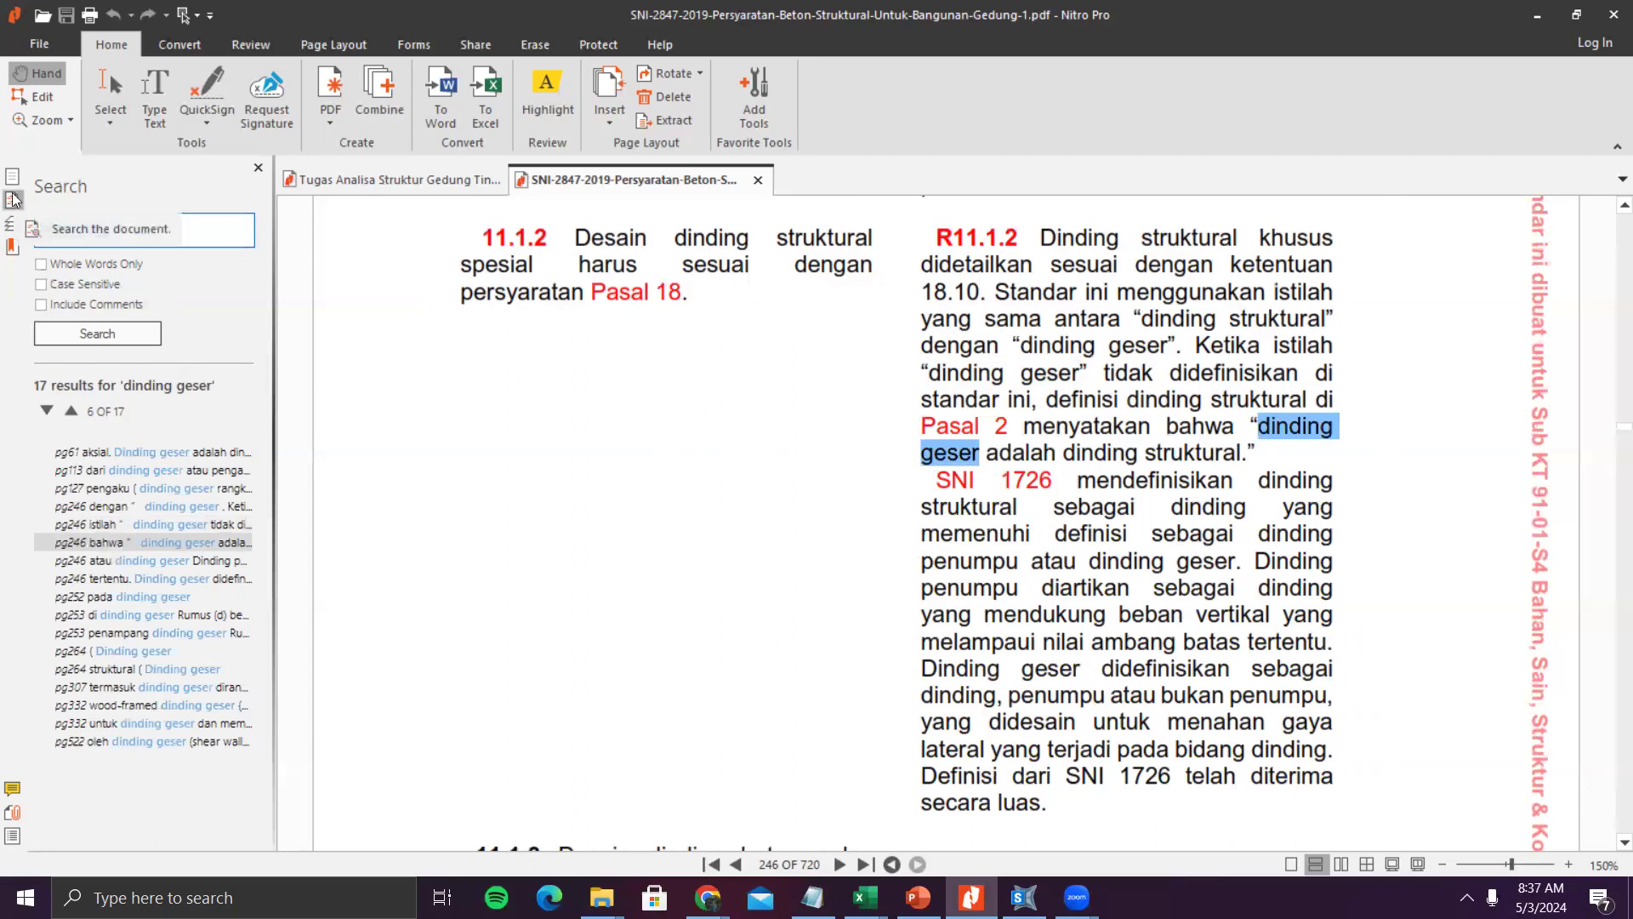
pyautogui.write('0.35')
pyautogui.press('Return')
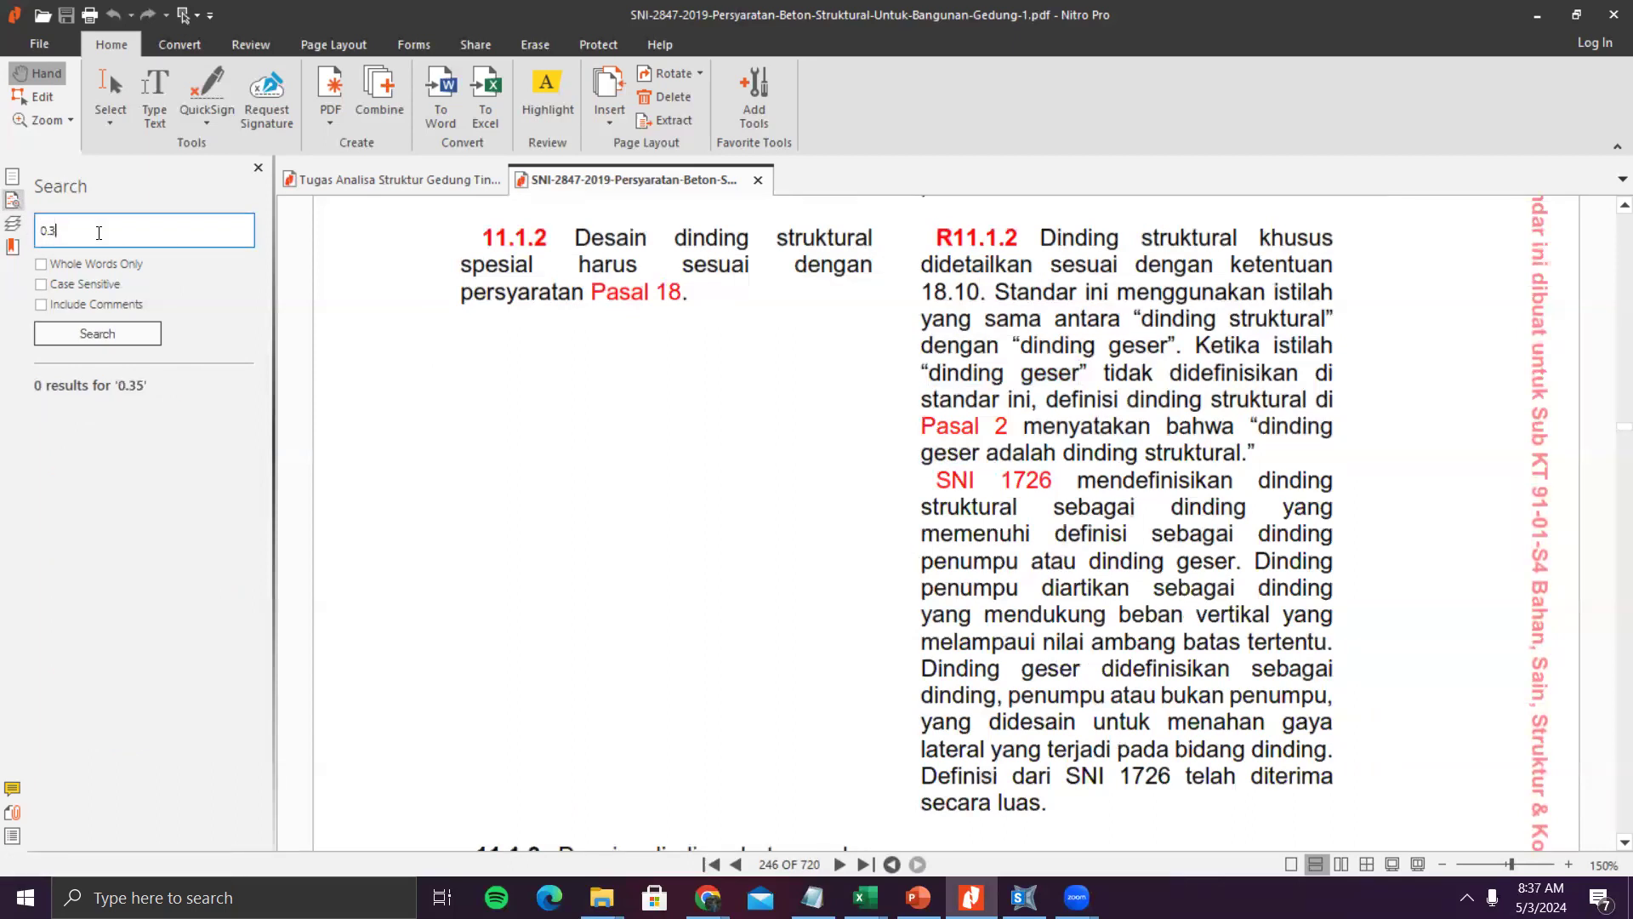
# - Change the decimal separator in the search term to a comma and search for "0,35"
pyautogui.press('BackSpace')
pyautogui.press('BackSpace')
pyautogui.press('BackSpace')
pyautogui.write(',35')
pyautogui.press('Return')
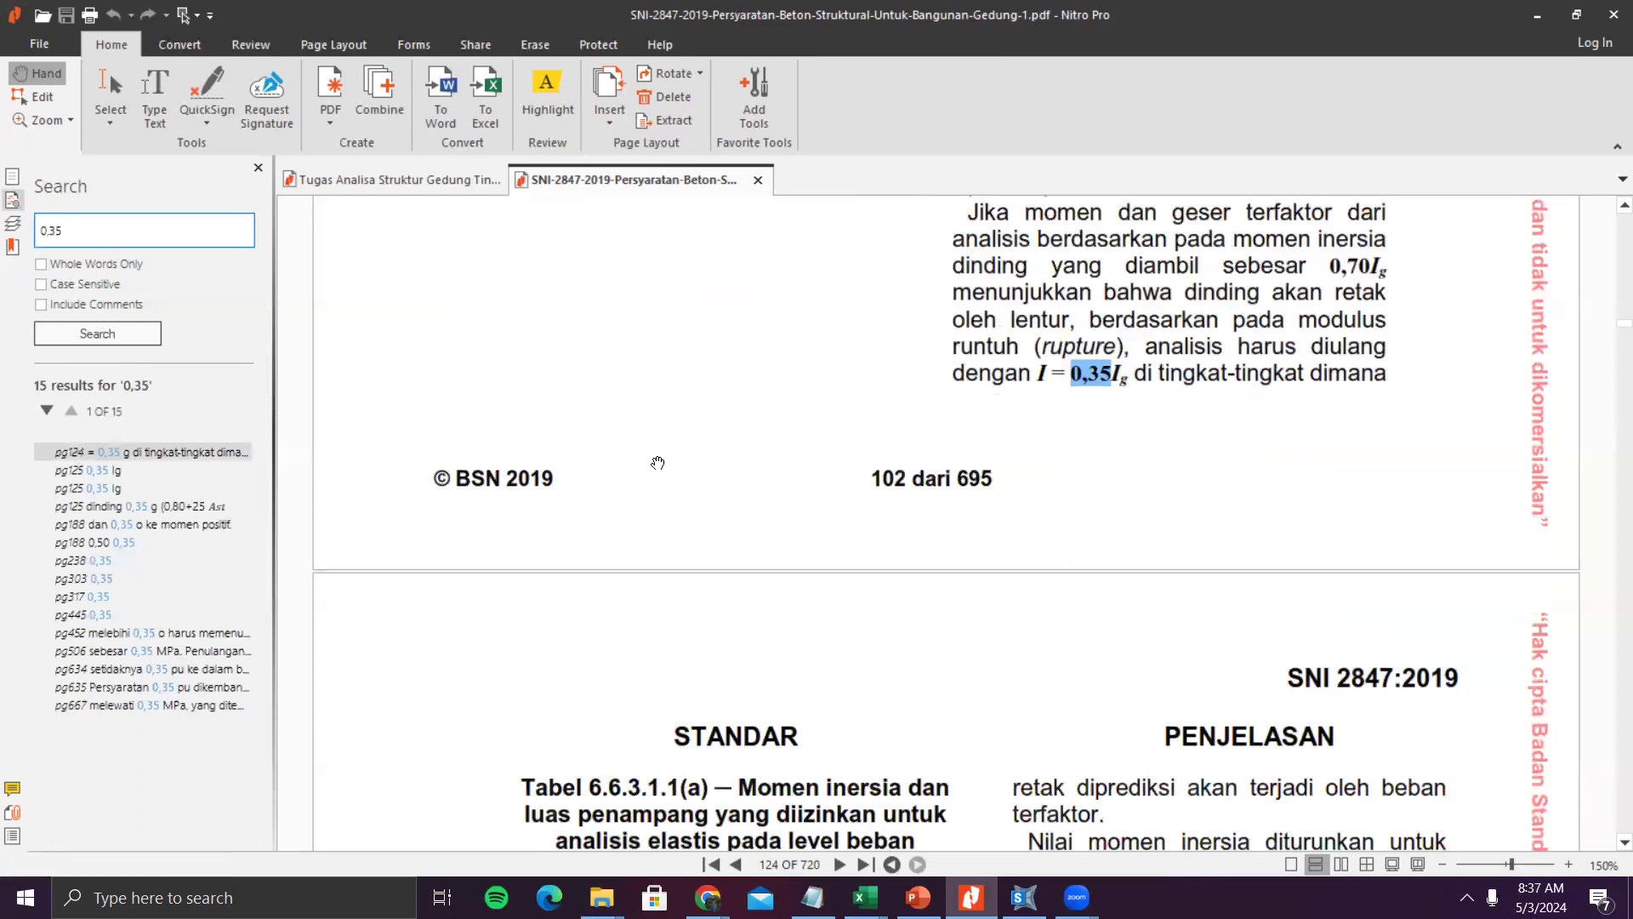
# - Highlight the moments of inertia for Kolom (0,70 Ig) and Dinding Retak (0,35 Ig) in Tabel 6.6.3.1.1(a) on page 125
pyautogui.scroll(-5, 656, 463)
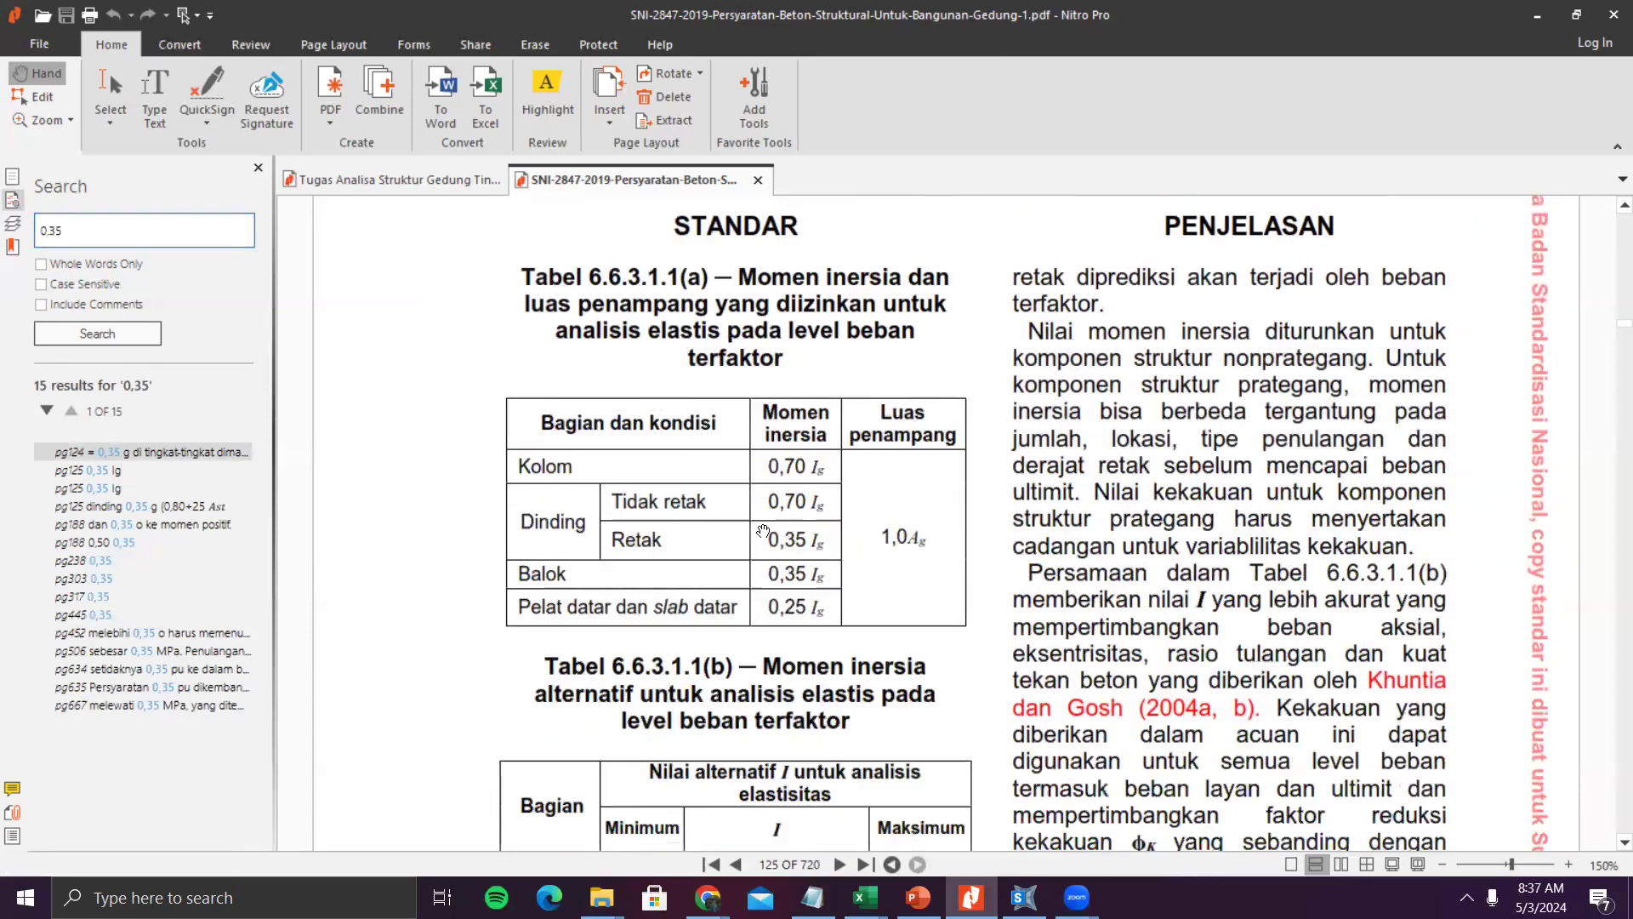
pyautogui.keyDown('ctrl'); pyautogui.scroll(1, 761, 530); pyautogui.keyUp('ctrl')
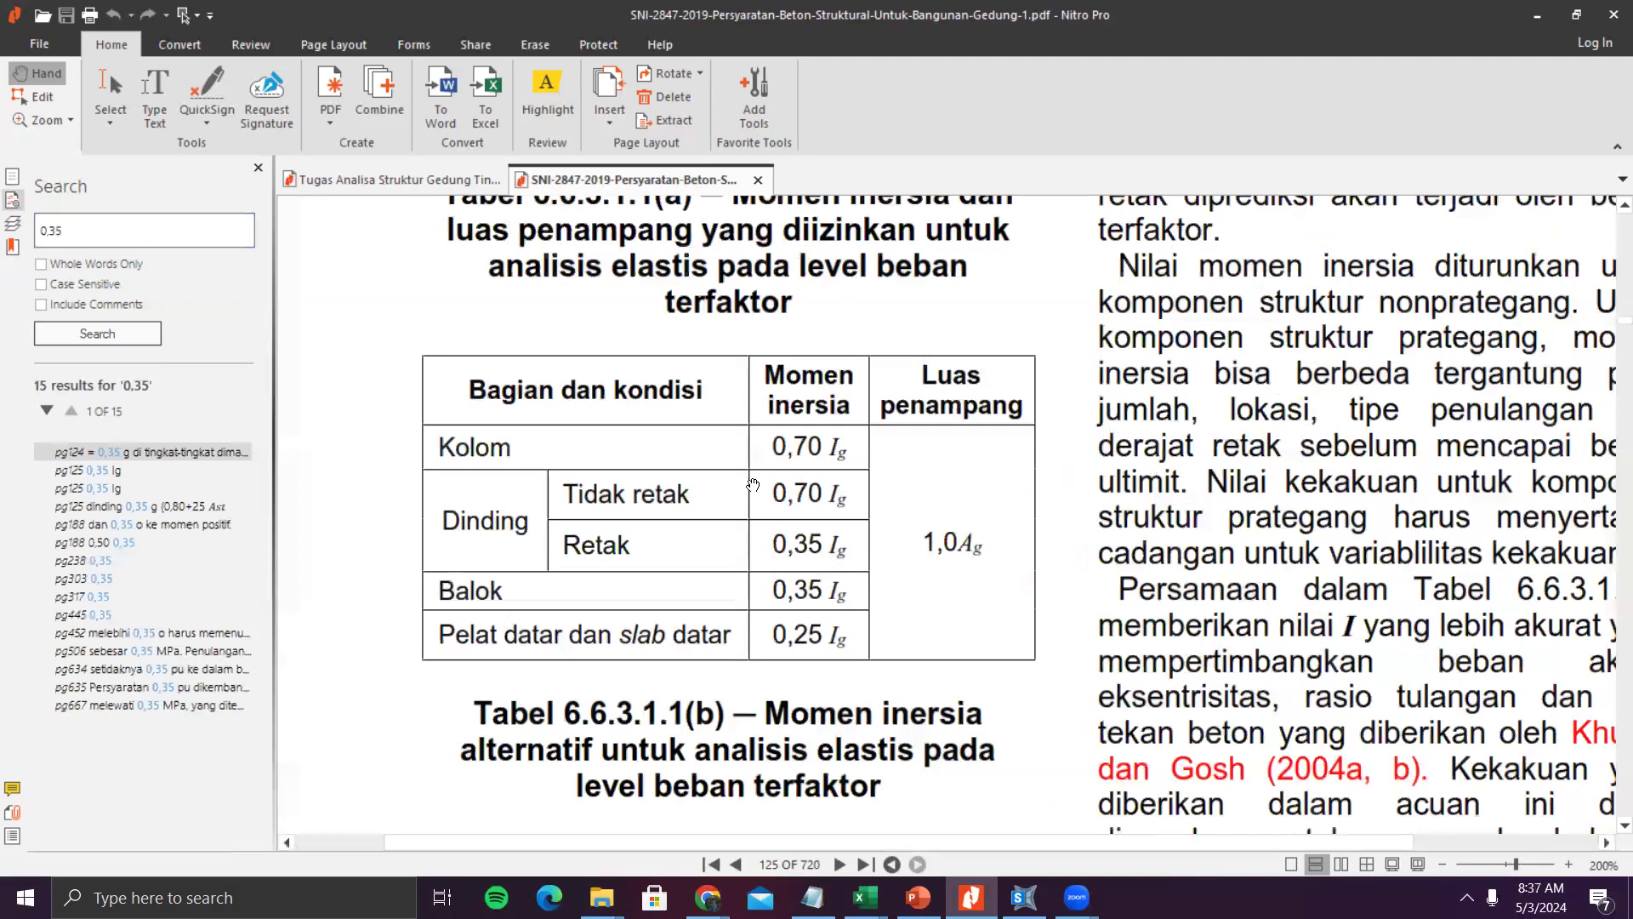
pyautogui.scroll(1, 752, 486)
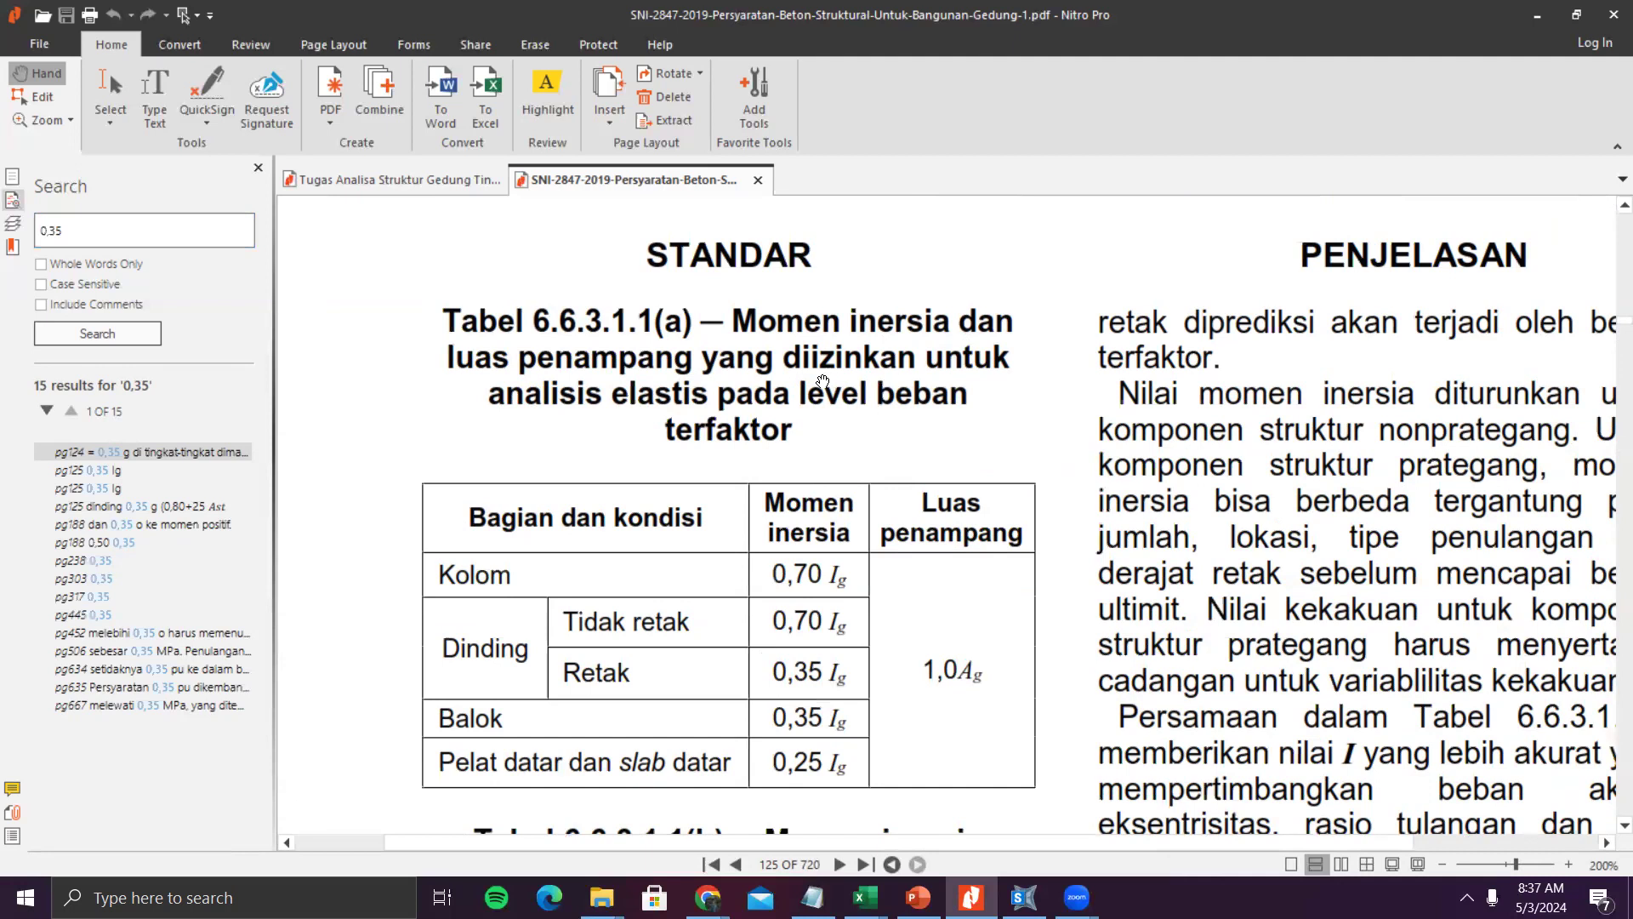
pyautogui.click(553, 84)
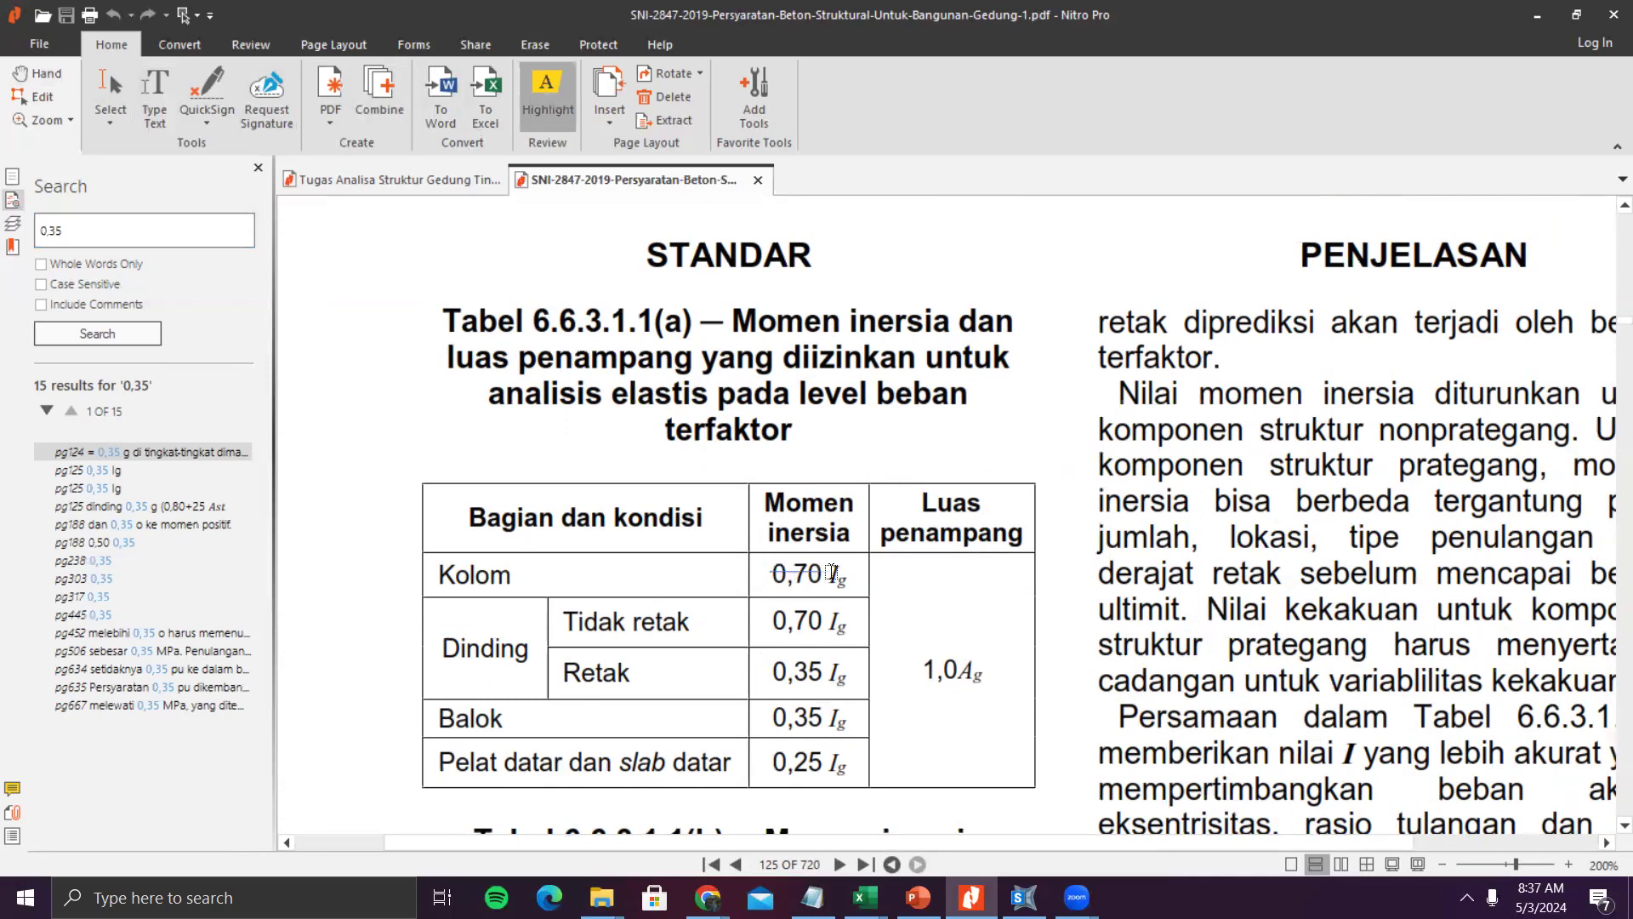
pyautogui.moveTo(833, 572); pyautogui.dragTo(848, 575)
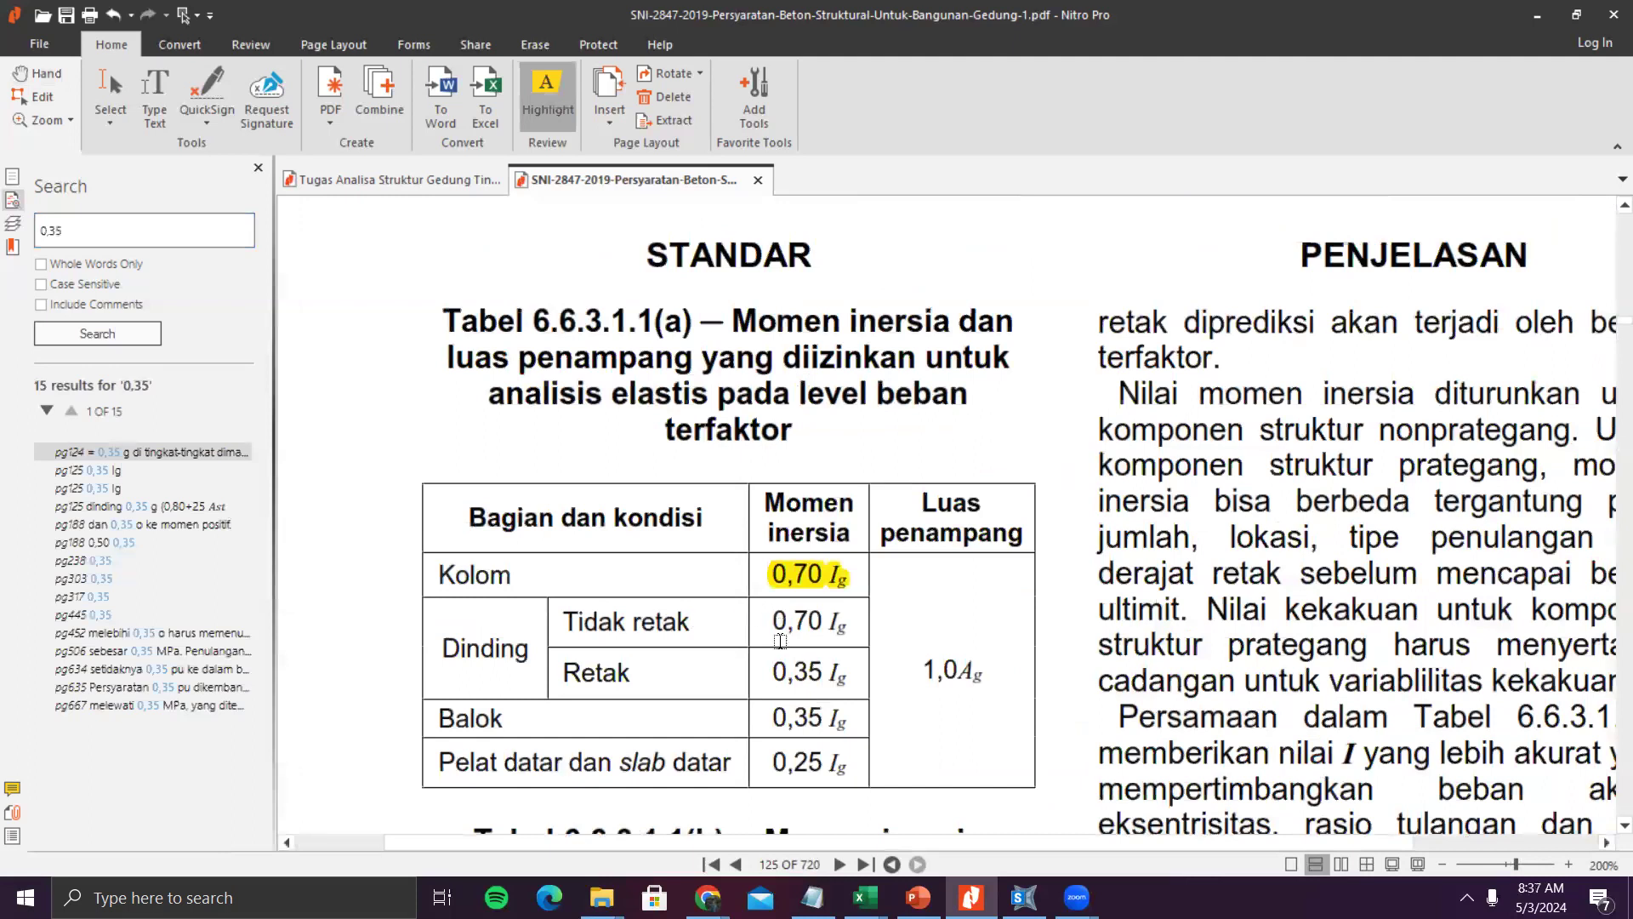
pyautogui.moveTo(770, 673); pyautogui.dragTo(848, 674)
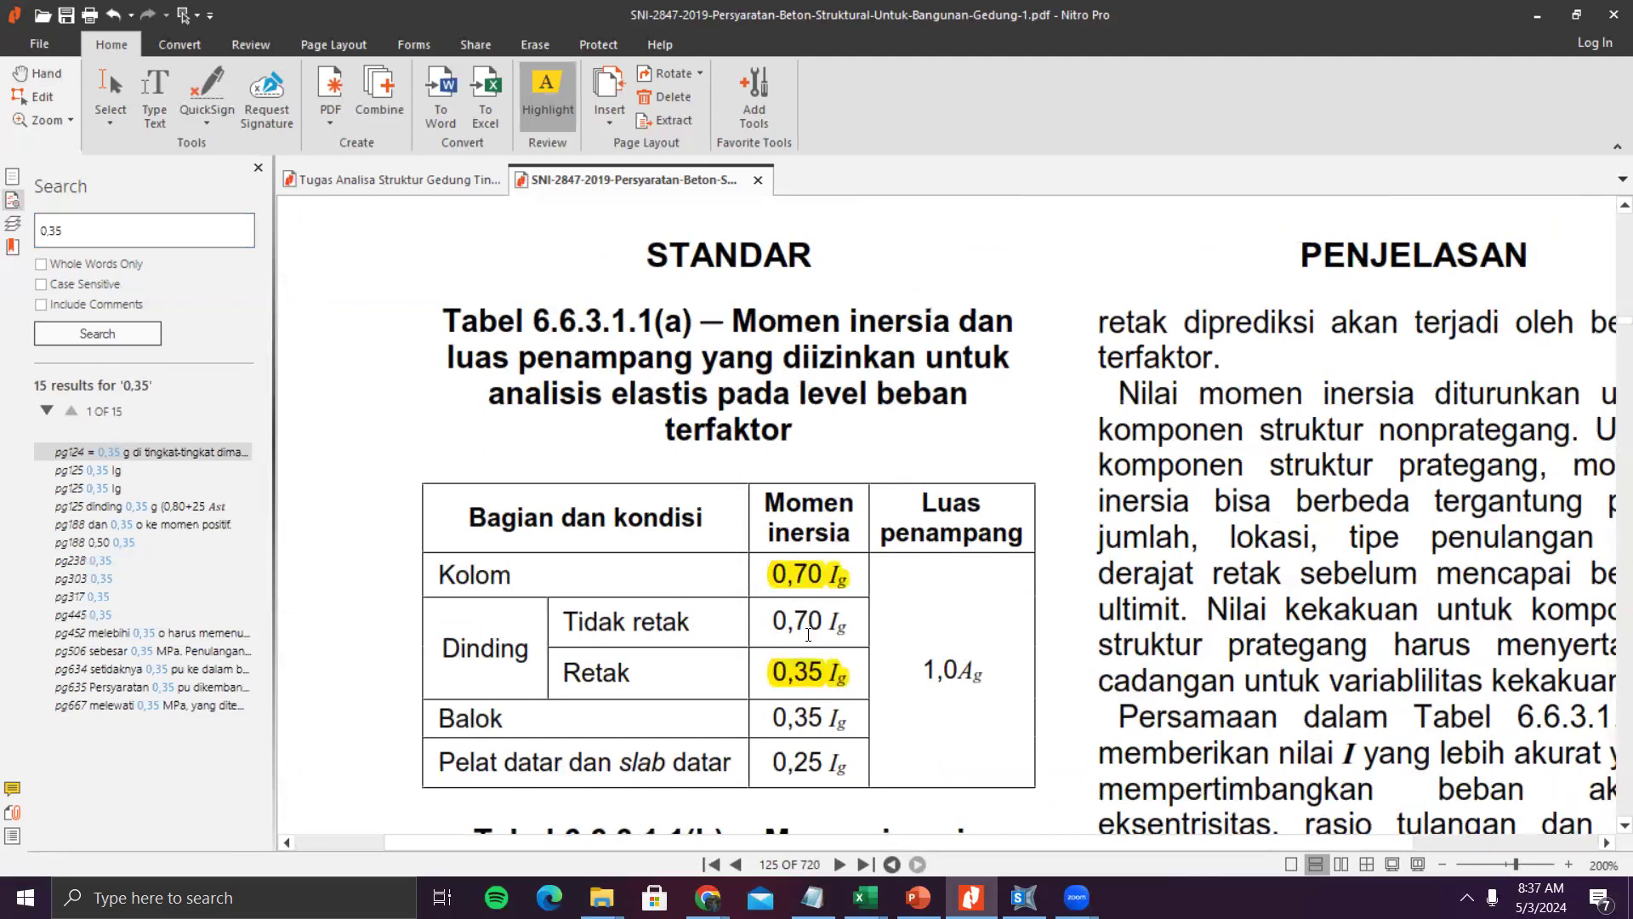
# - Highlight the moments of inertia for Dinding Tidak retak (0,70 Ig), Balok (0,35 Ig) and Pelat datar dan slab datar (0,25 Ig)
pyautogui.moveTo(763, 618); pyautogui.dragTo(846, 634)
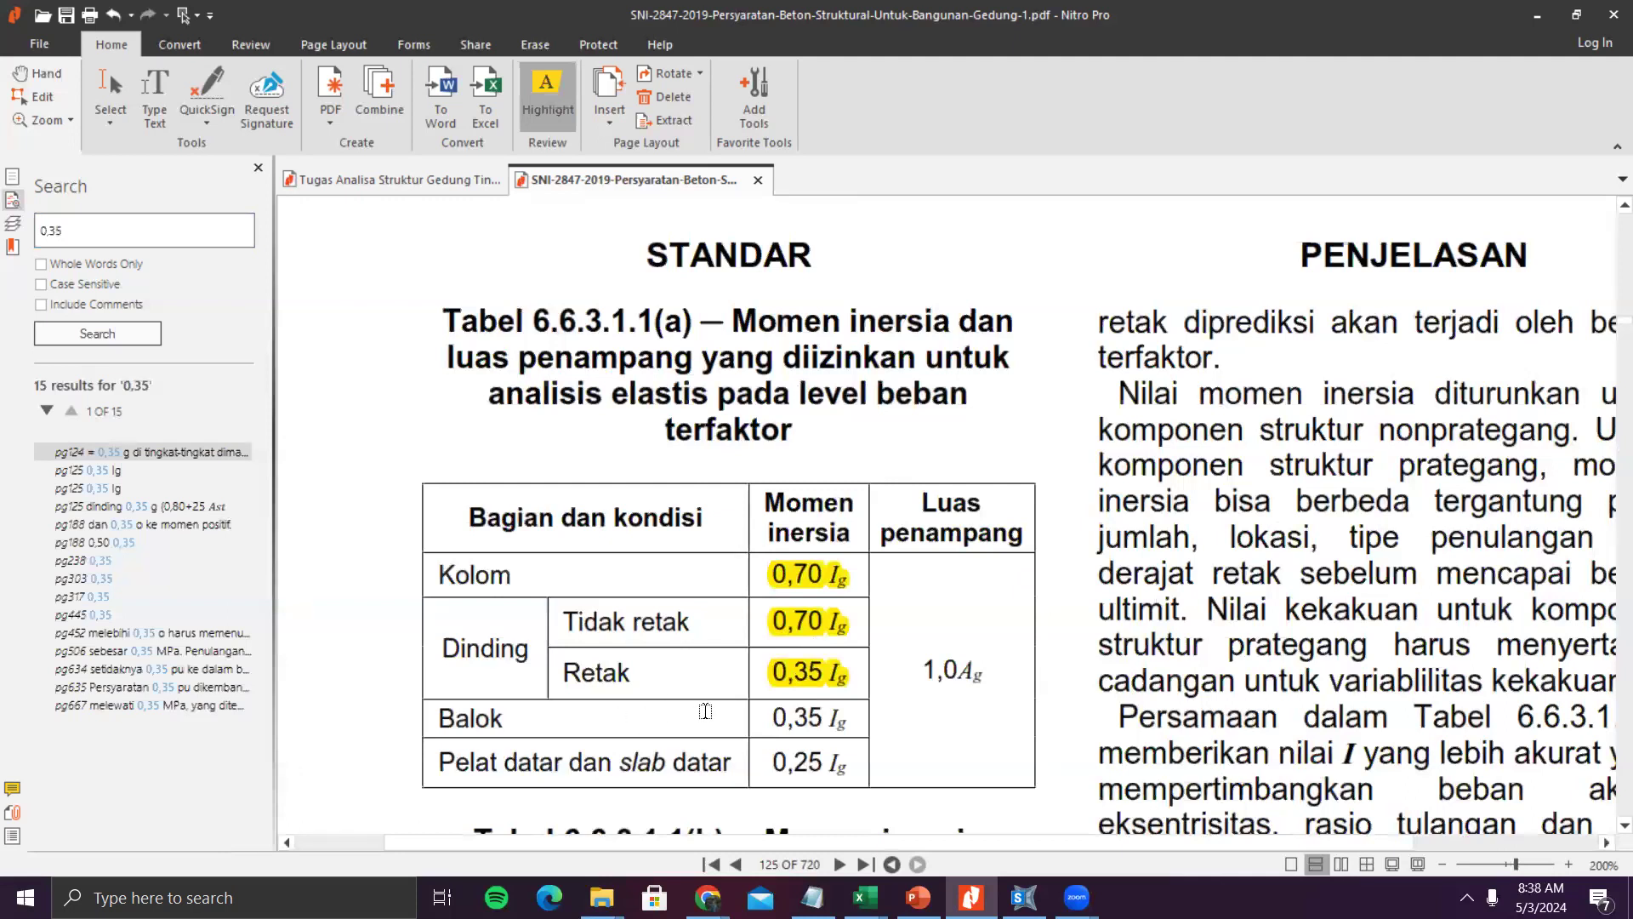
pyautogui.moveTo(765, 719); pyautogui.dragTo(847, 722)
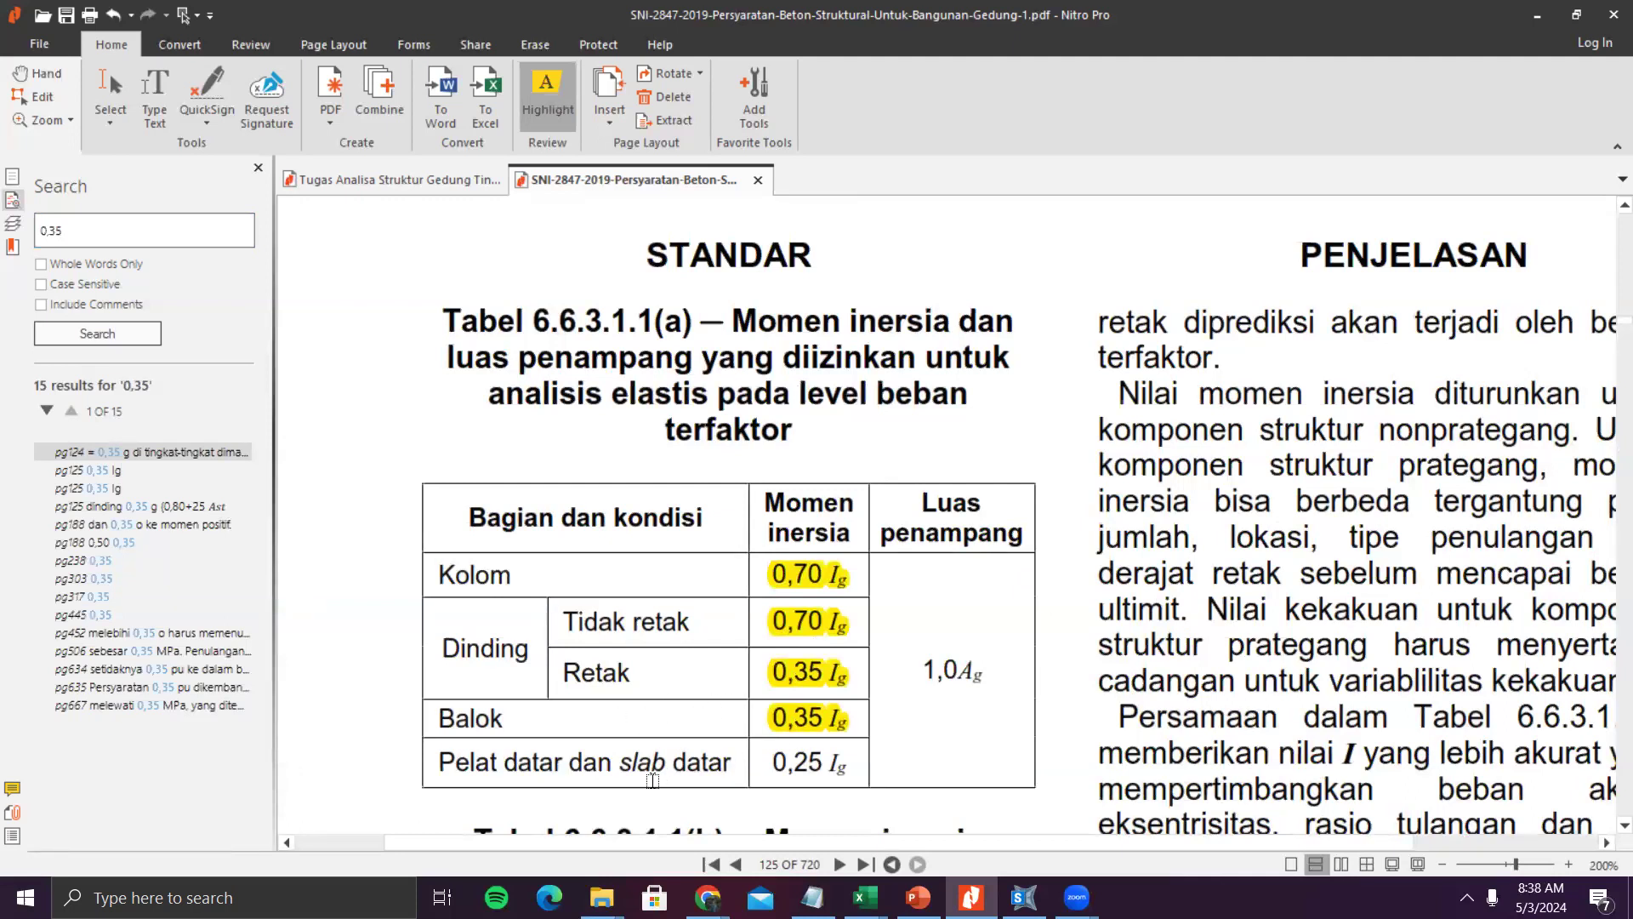
pyautogui.moveTo(767, 762); pyautogui.dragTo(848, 764)
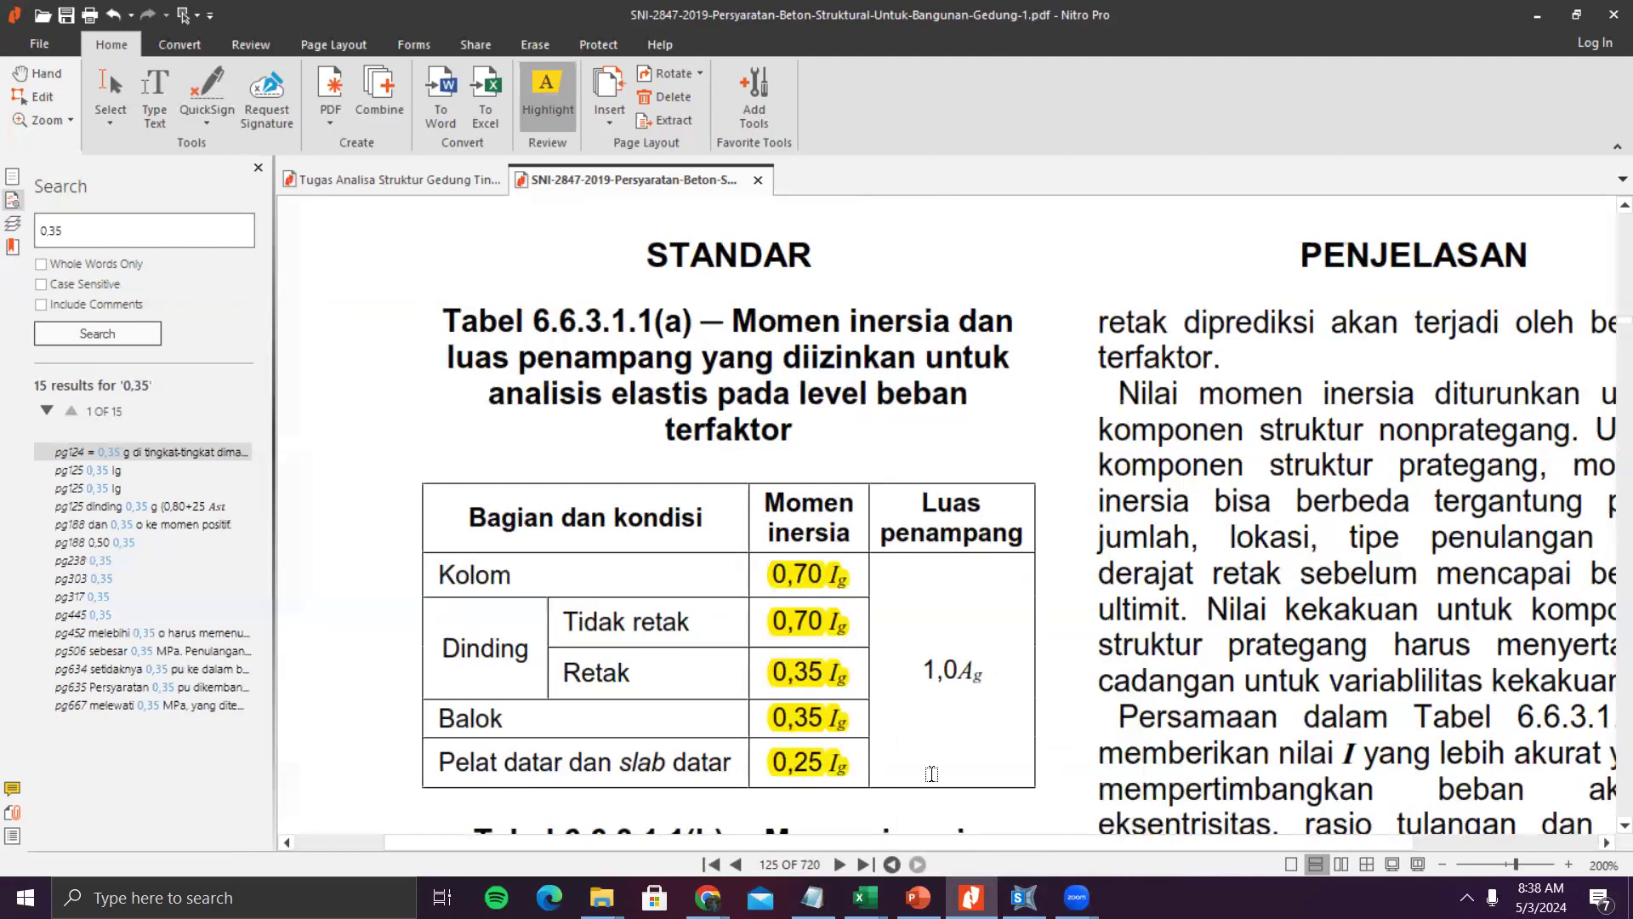
# - Switch to SAP2000, set column K1 800X800's moment of inertia modifiers about the 2 and 3 axes to 0.7, and check its section properties
pyautogui.click(1024, 898)
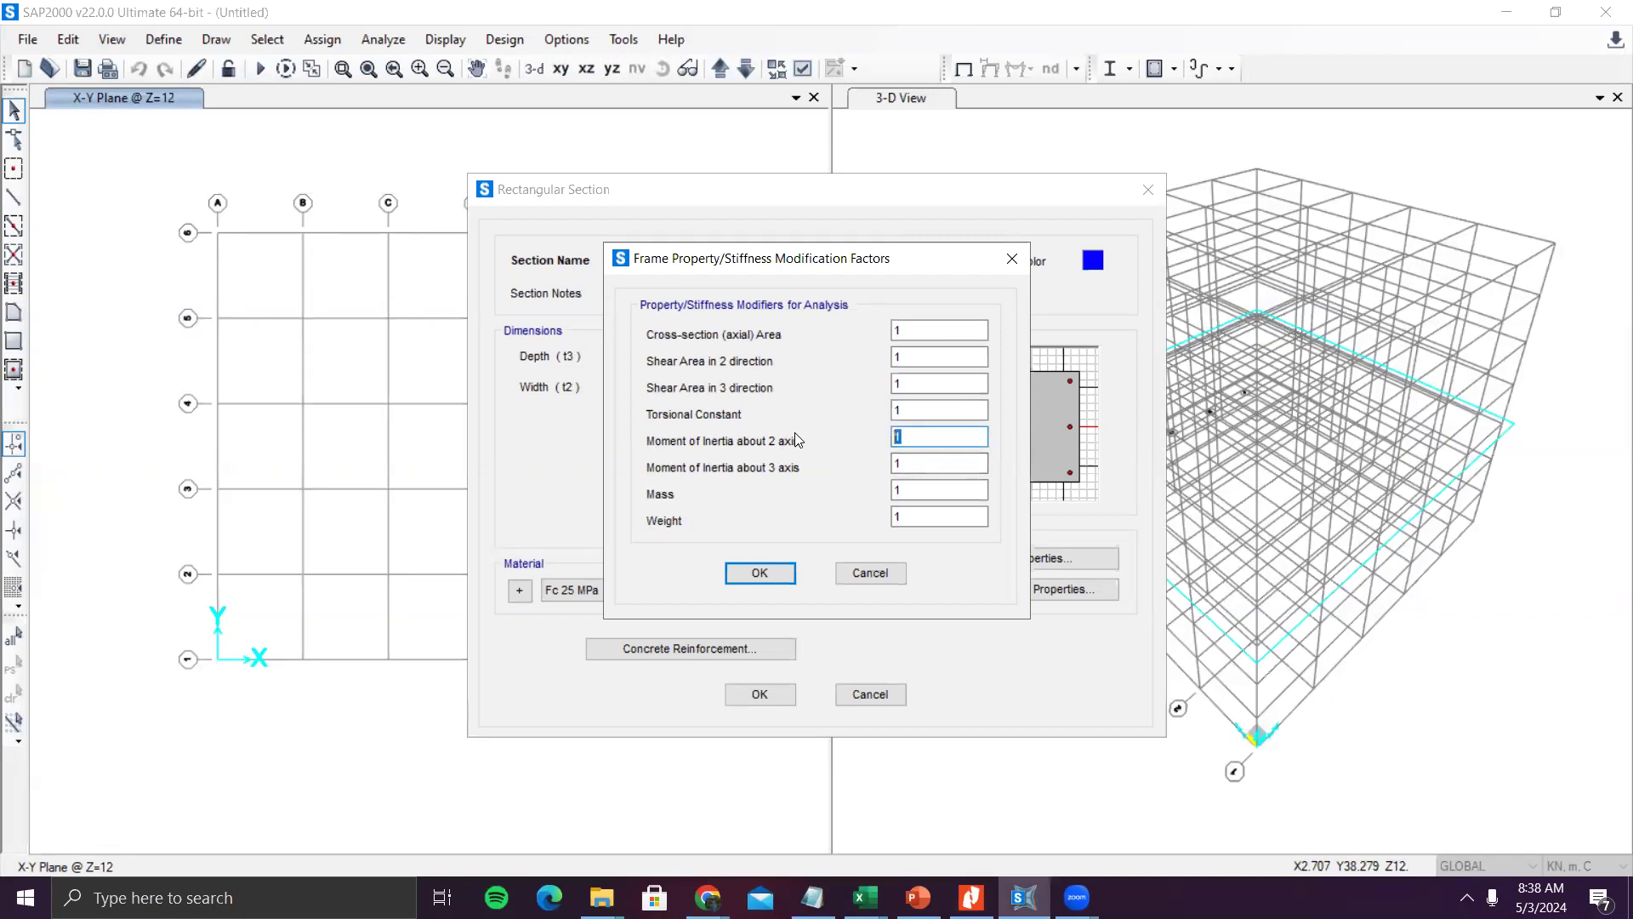
pyautogui.write('0.7')
pyautogui.press('Tab')
pyautogui.write('0.7')
pyautogui.click(762, 574)
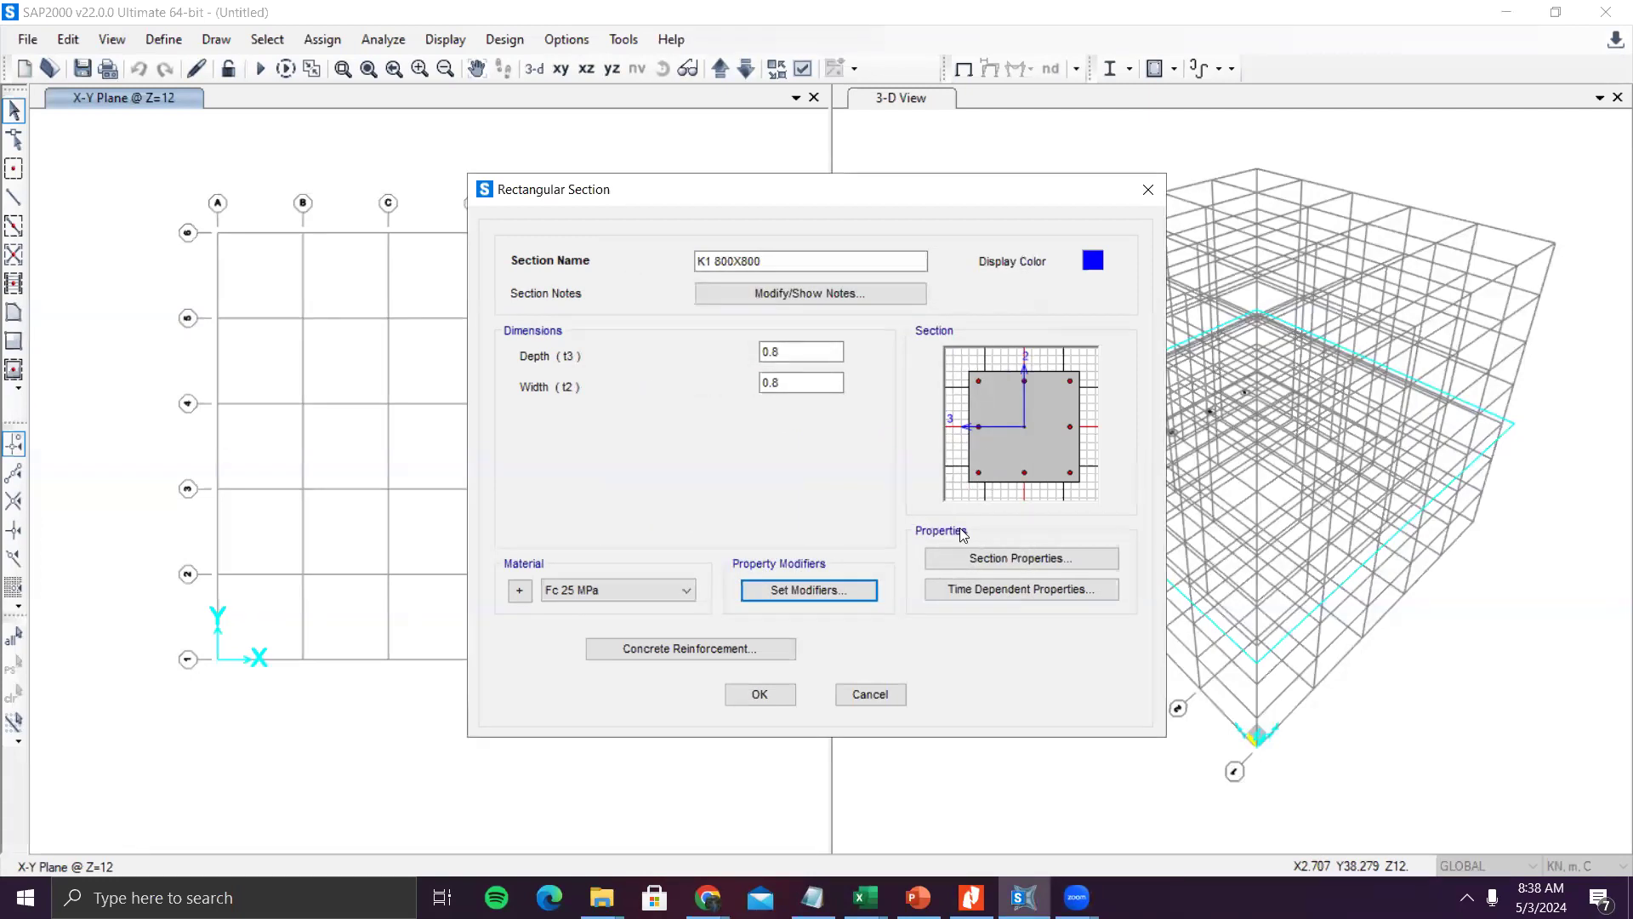
pyautogui.click(997, 565)
pyautogui.click(1130, 269)
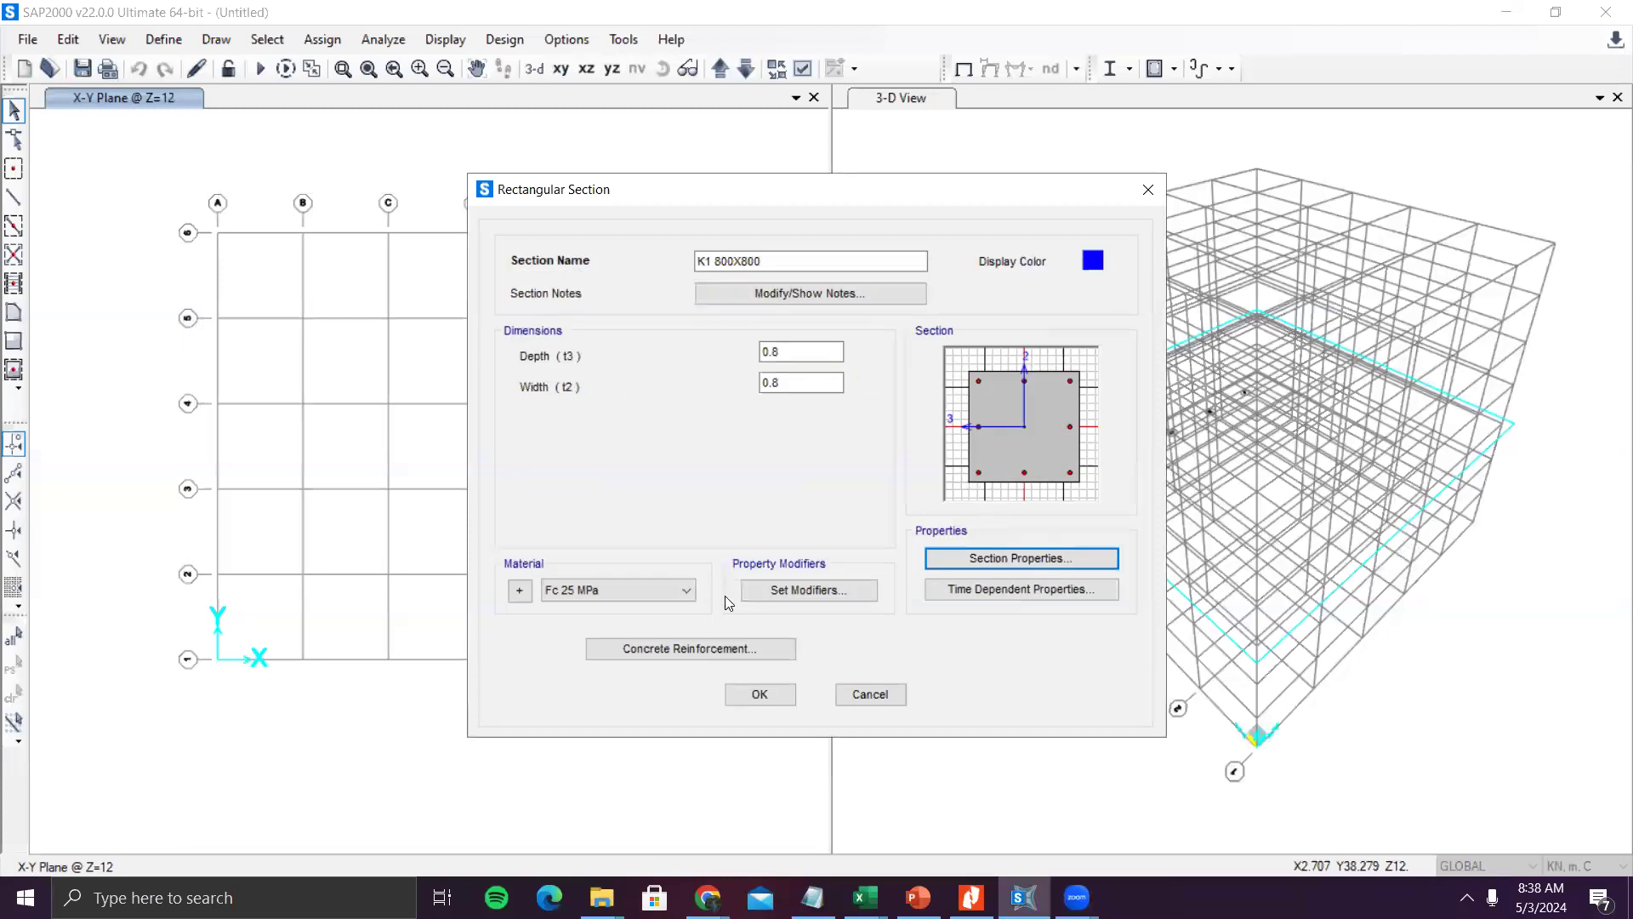
# - In the column's concrete reinforcement data, assign Rebar 400 to the longitudinal bars and Rebar 240 to the confinement bars (ties)
pyautogui.click(728, 652)
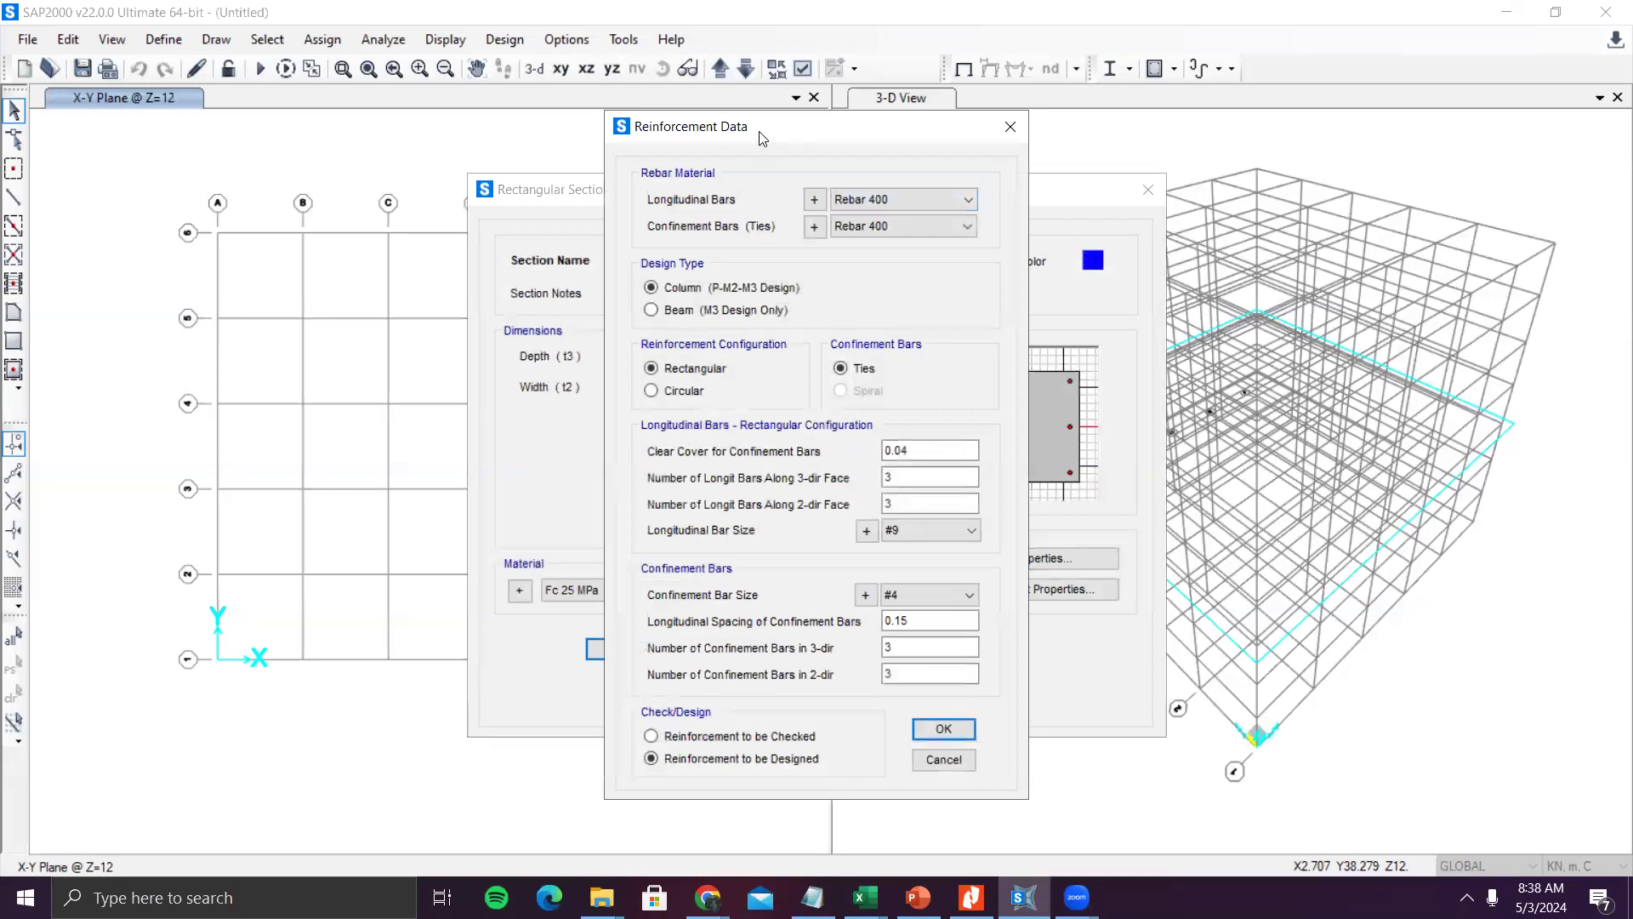
pyautogui.moveTo(789, 136); pyautogui.dragTo(855, 134)
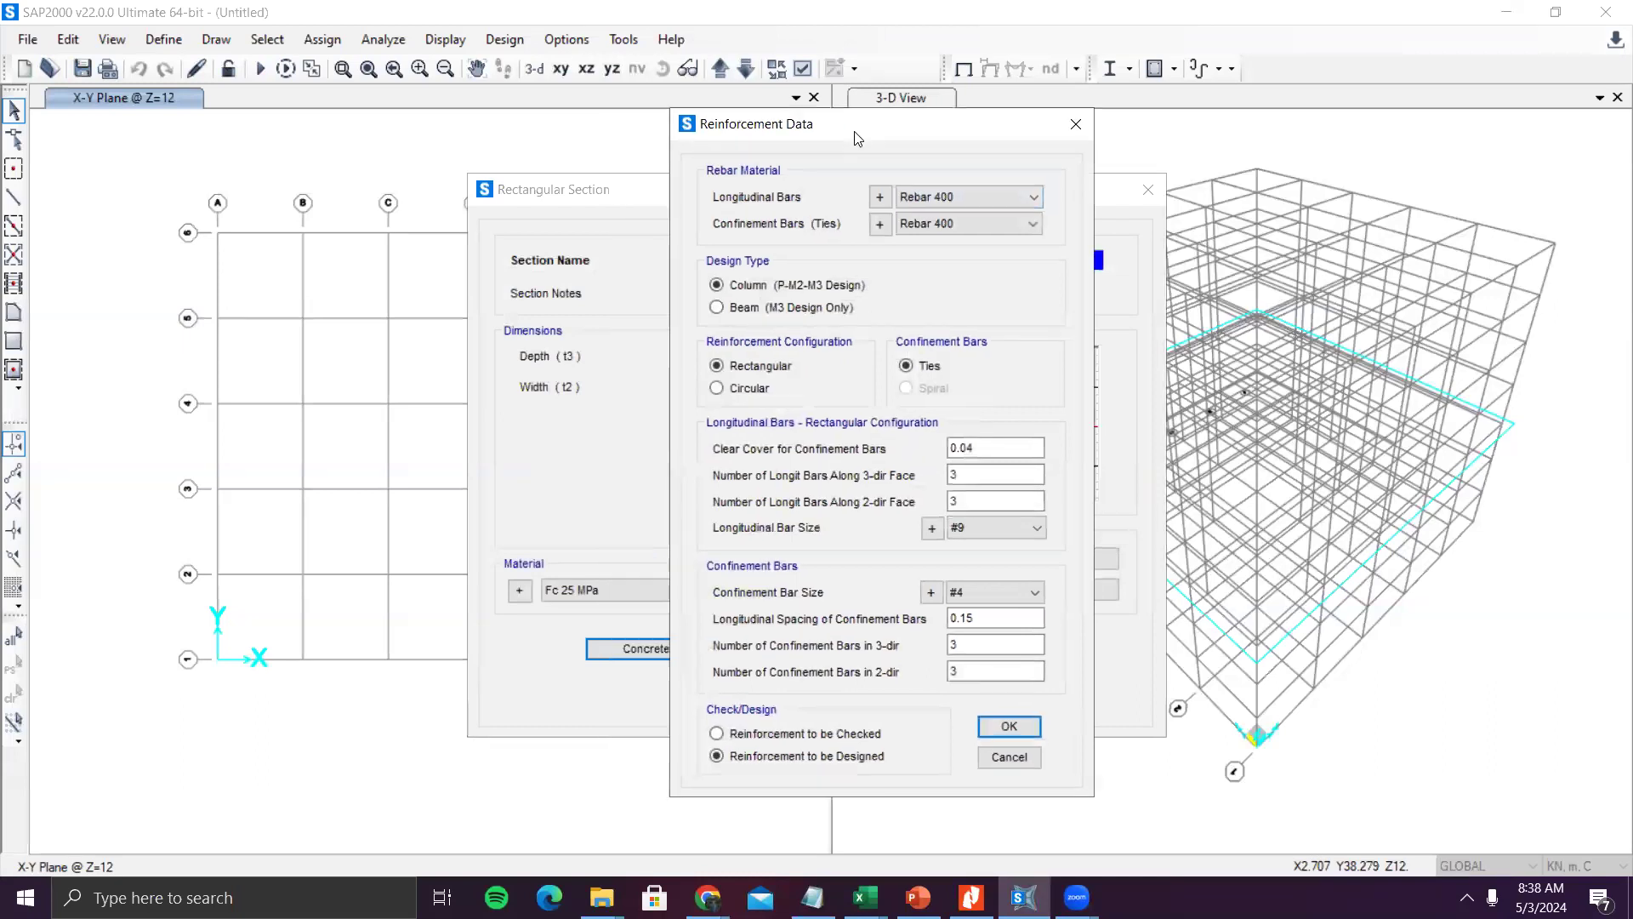
pyautogui.moveTo(857, 139); pyautogui.dragTo(1052, 167)
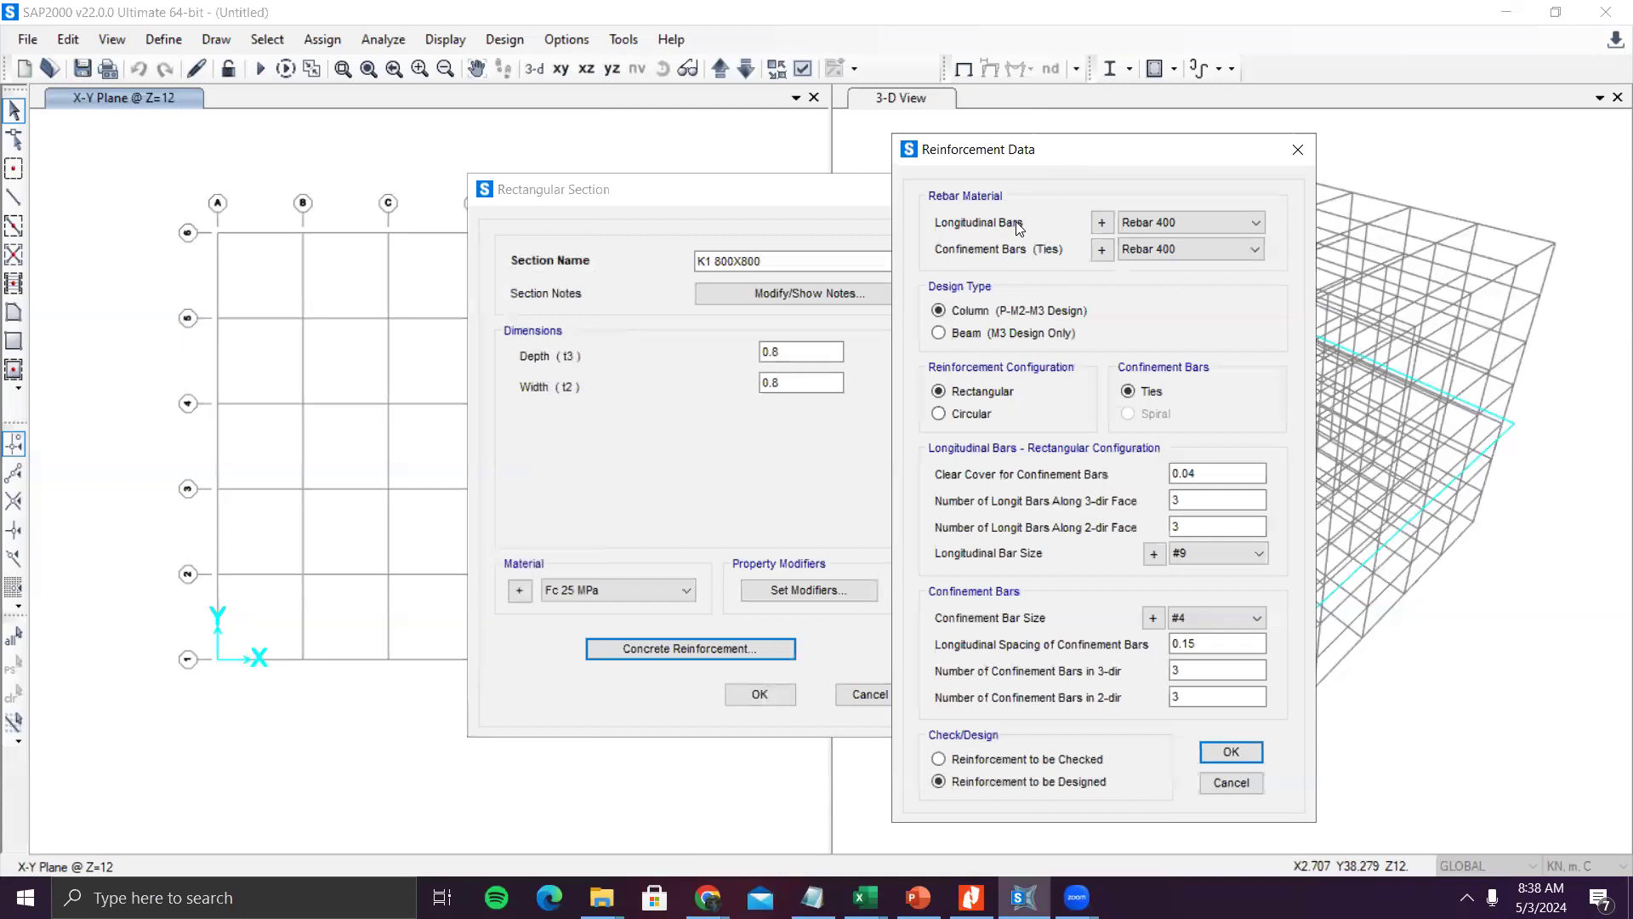
pyautogui.click(1165, 223)
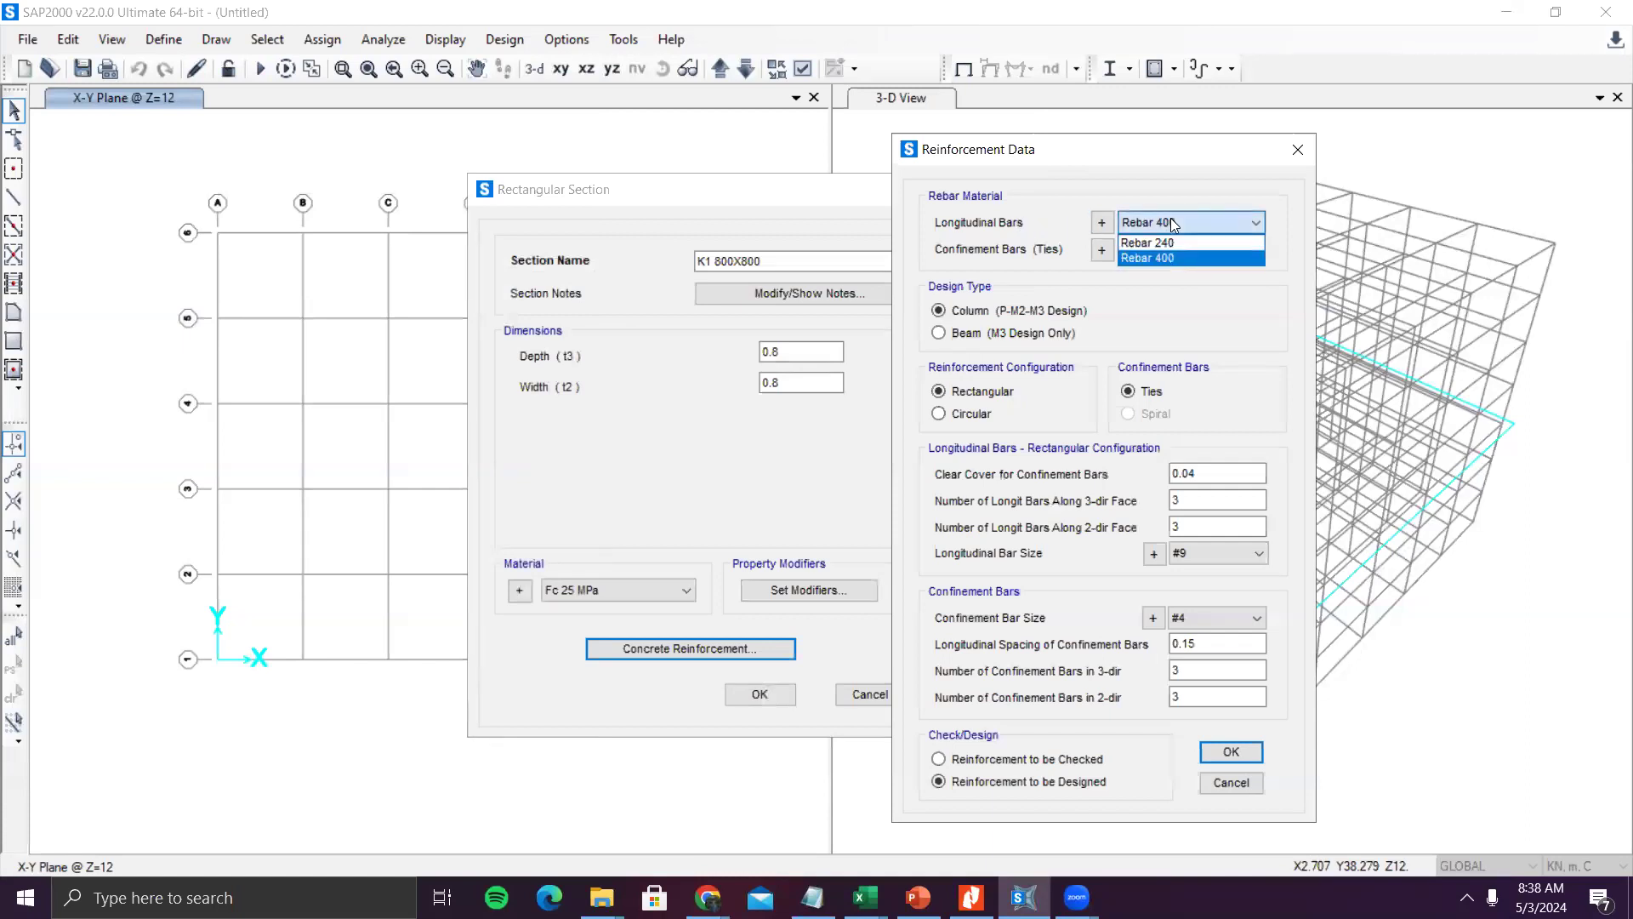
pyautogui.click(1171, 257)
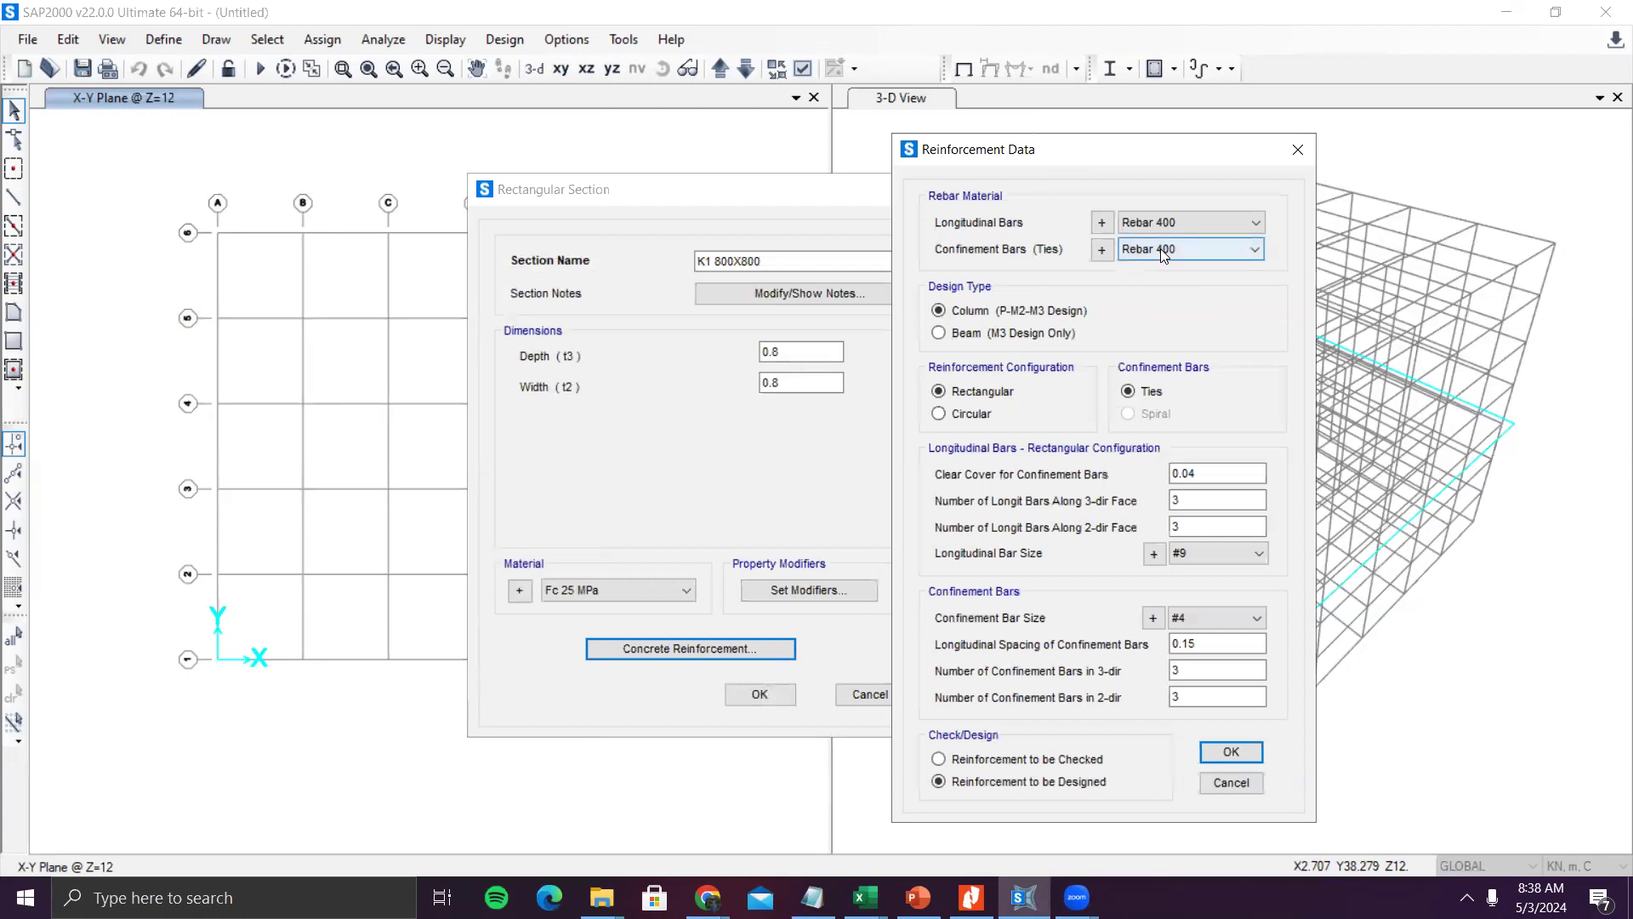
pyautogui.click(1161, 248)
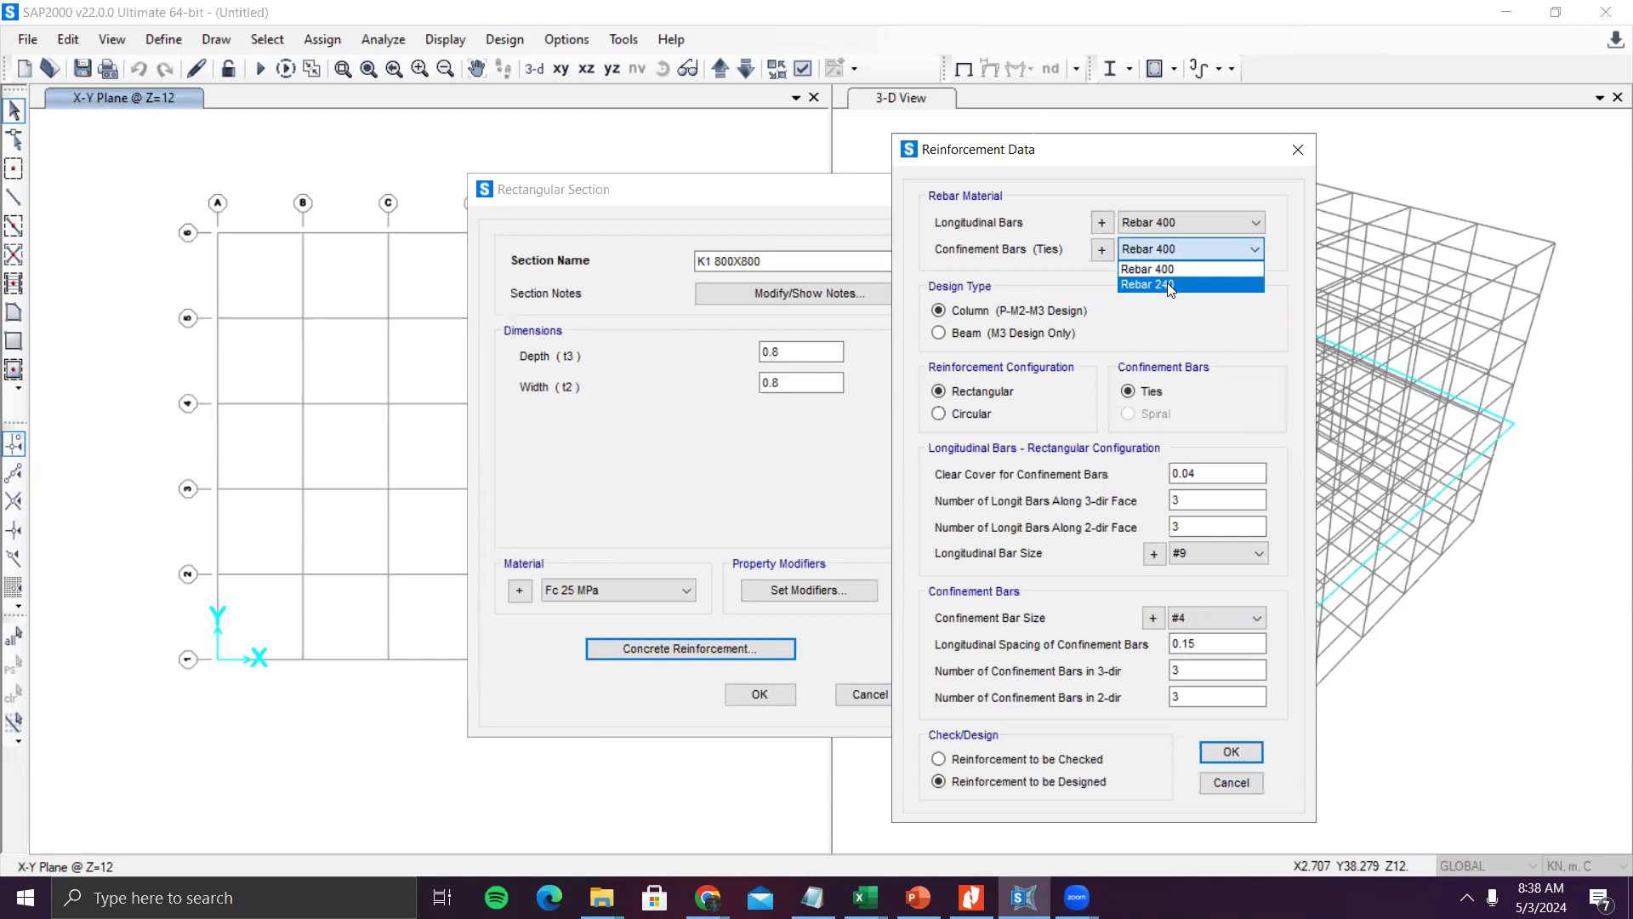
pyautogui.click(1170, 286)
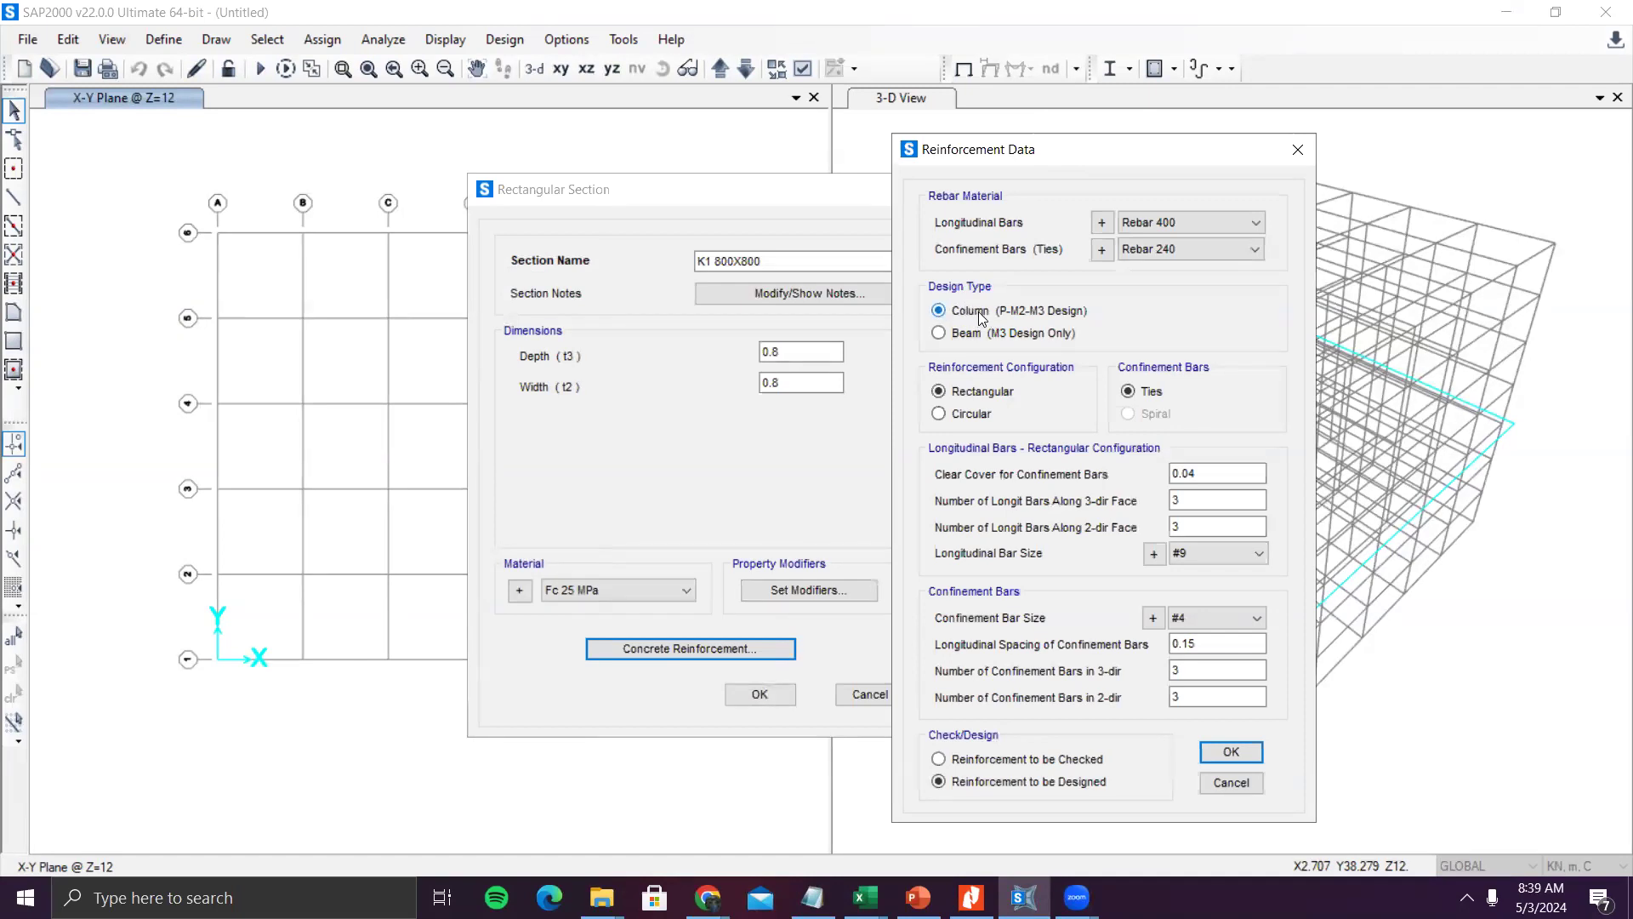
# - Compare the Beam and Column design type settings, keeping Column (P-M2-M3 Design) selected
pyautogui.click(967, 339)
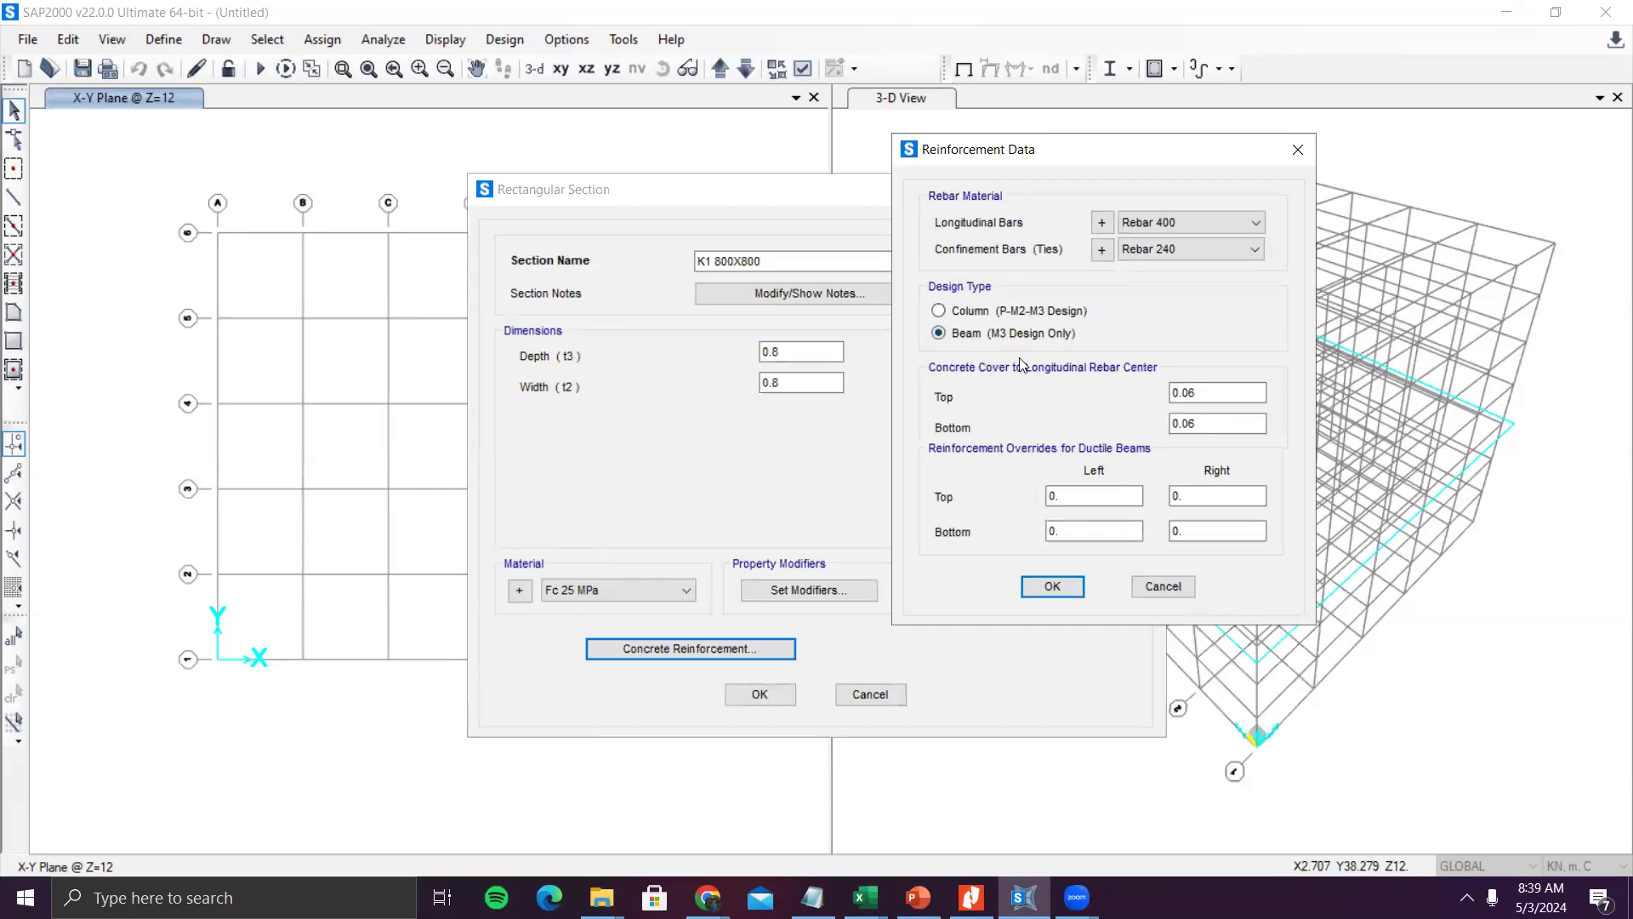
pyautogui.click(964, 312)
pyautogui.click(965, 331)
pyautogui.click(970, 307)
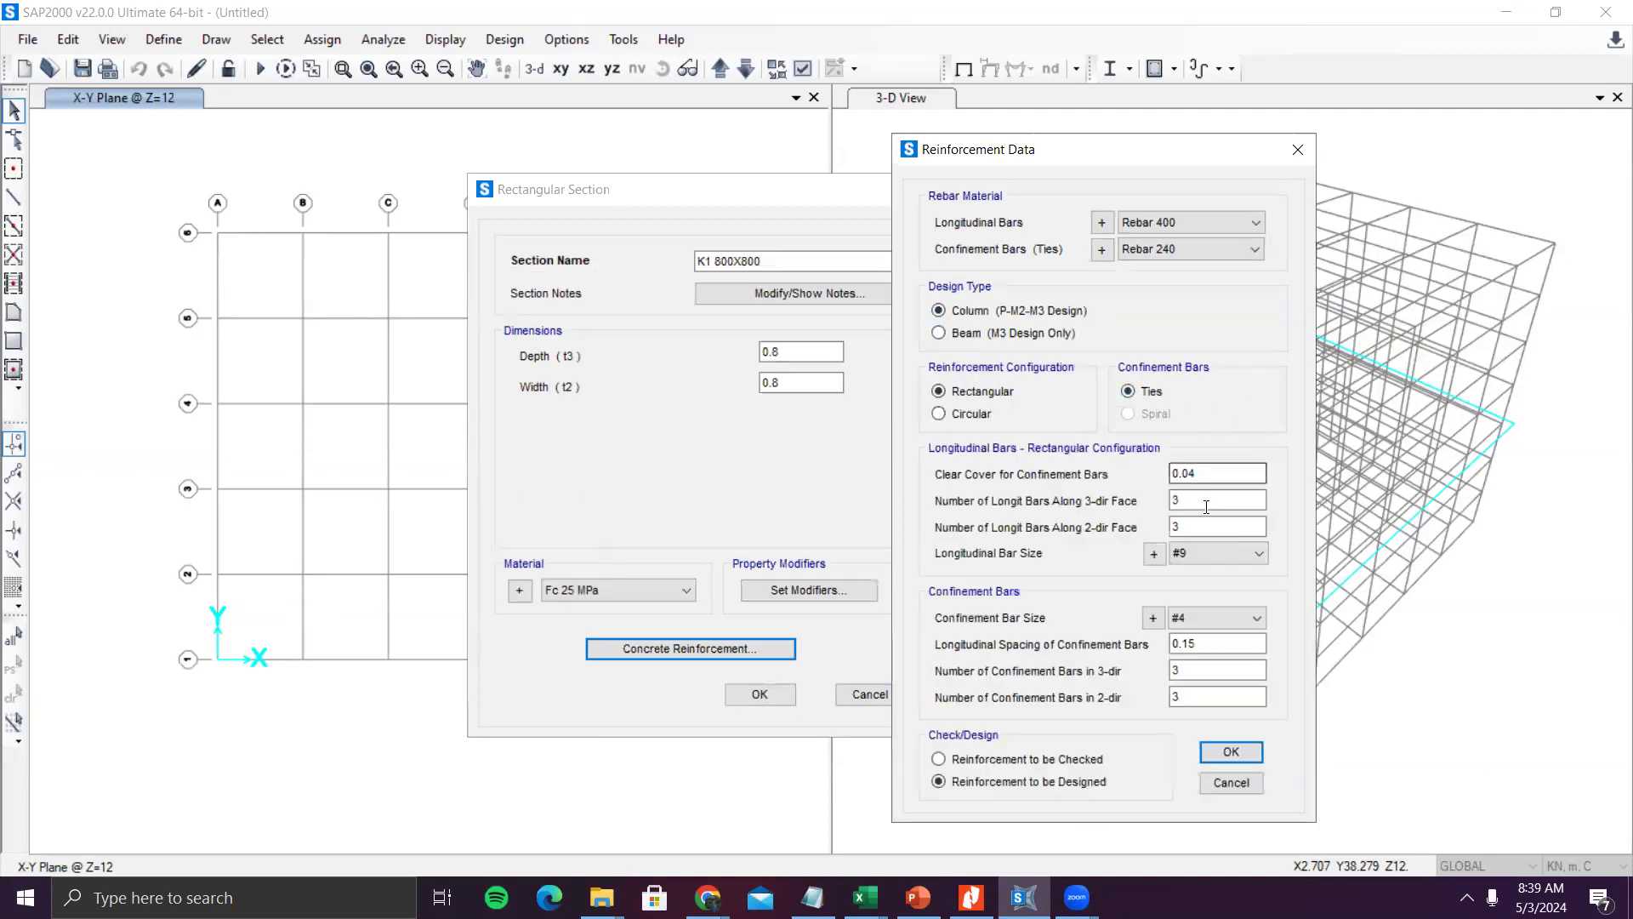
# - Check the diameters of the available reinforcing bars and set the column's longitudinal bar size to #8
pyautogui.click(1154, 554)
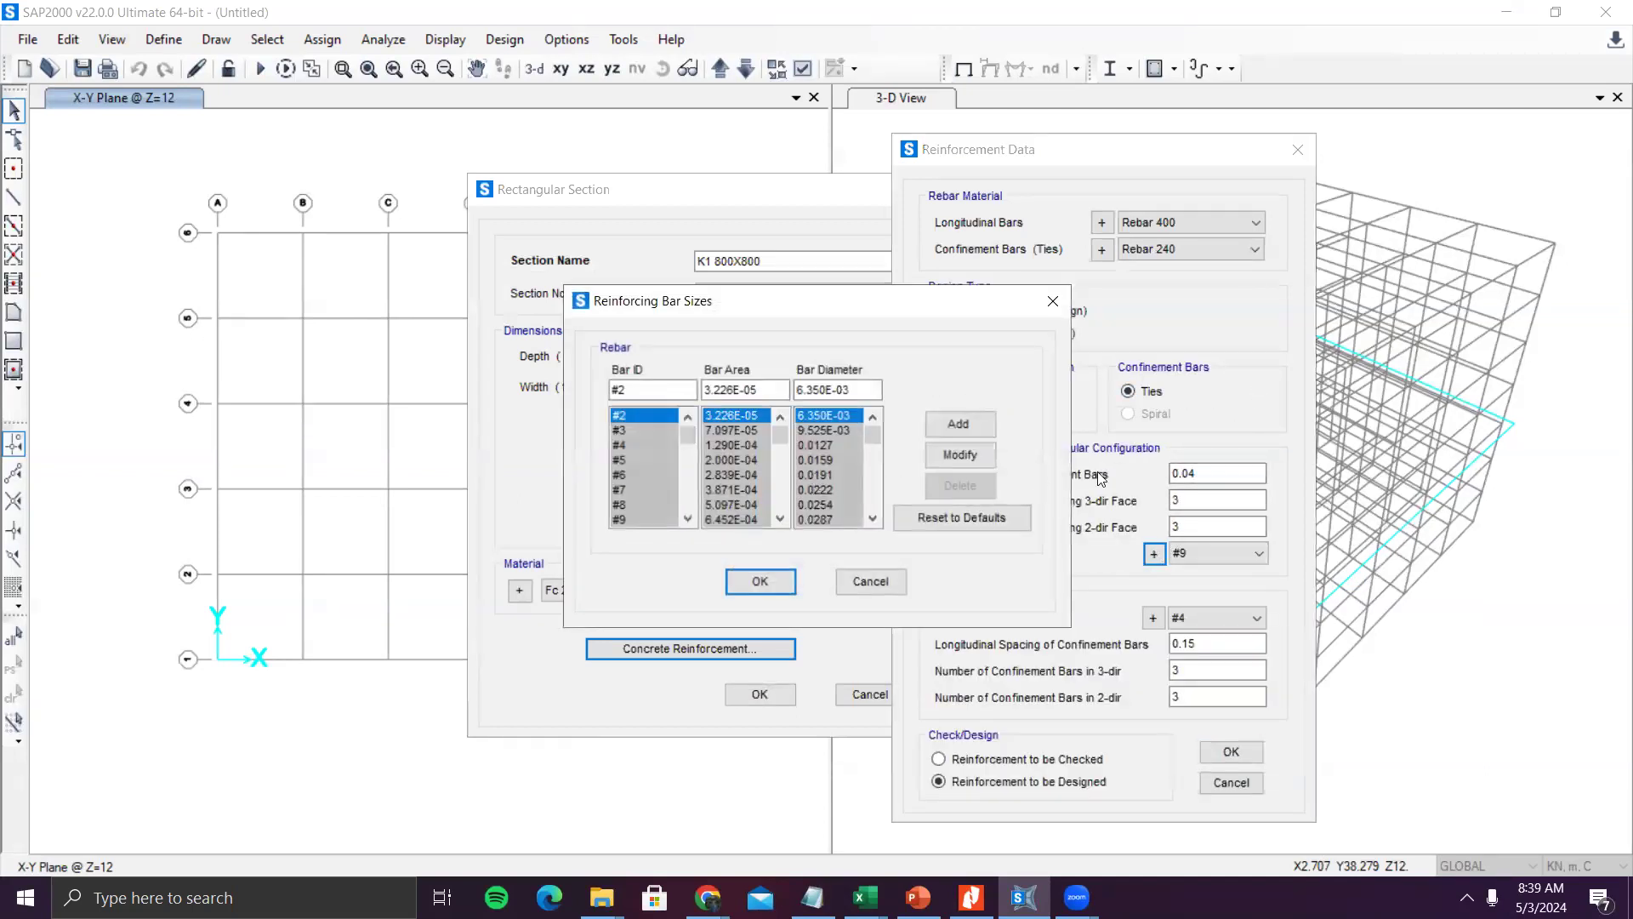
pyautogui.moveTo(849, 304); pyautogui.dragTo(650, 279)
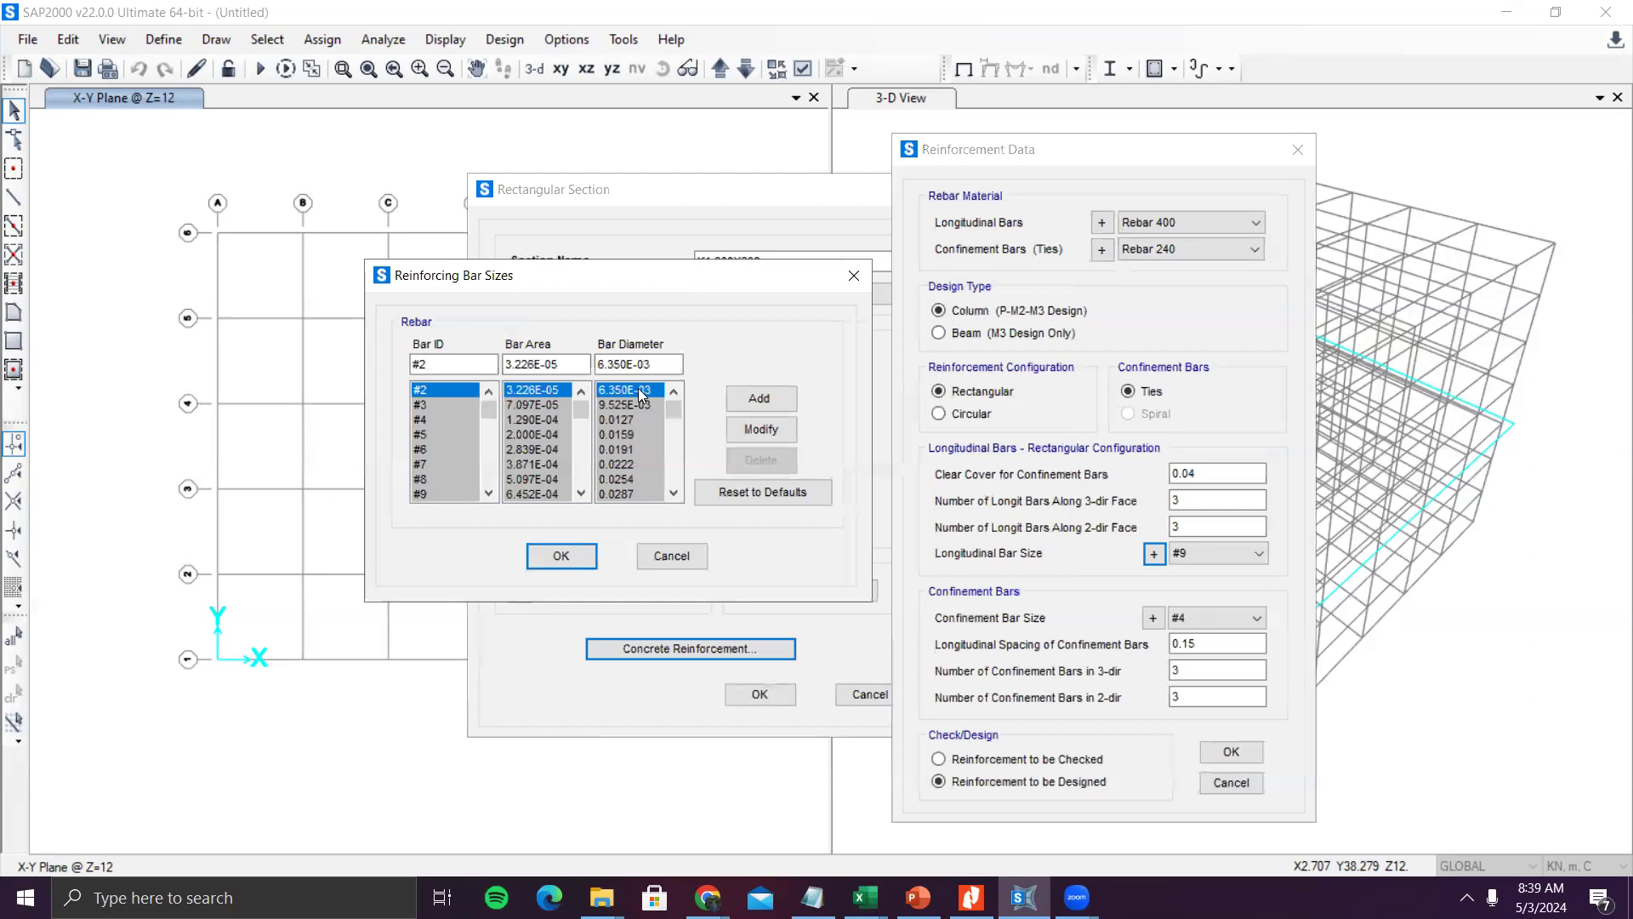
pyautogui.click(434, 434)
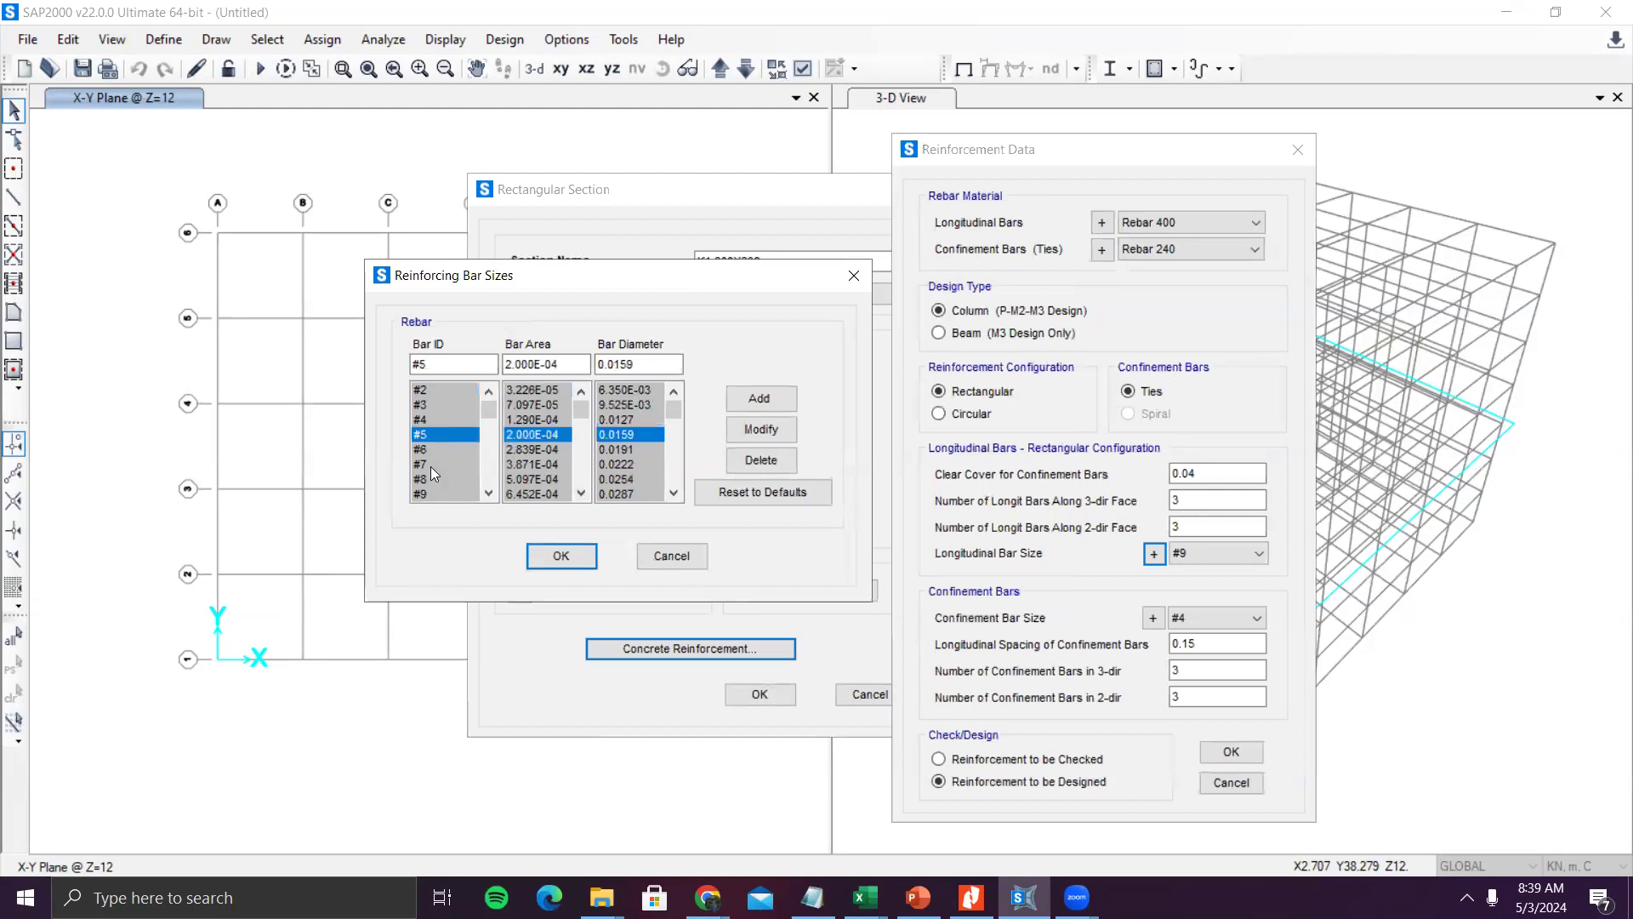
pyautogui.click(430, 464)
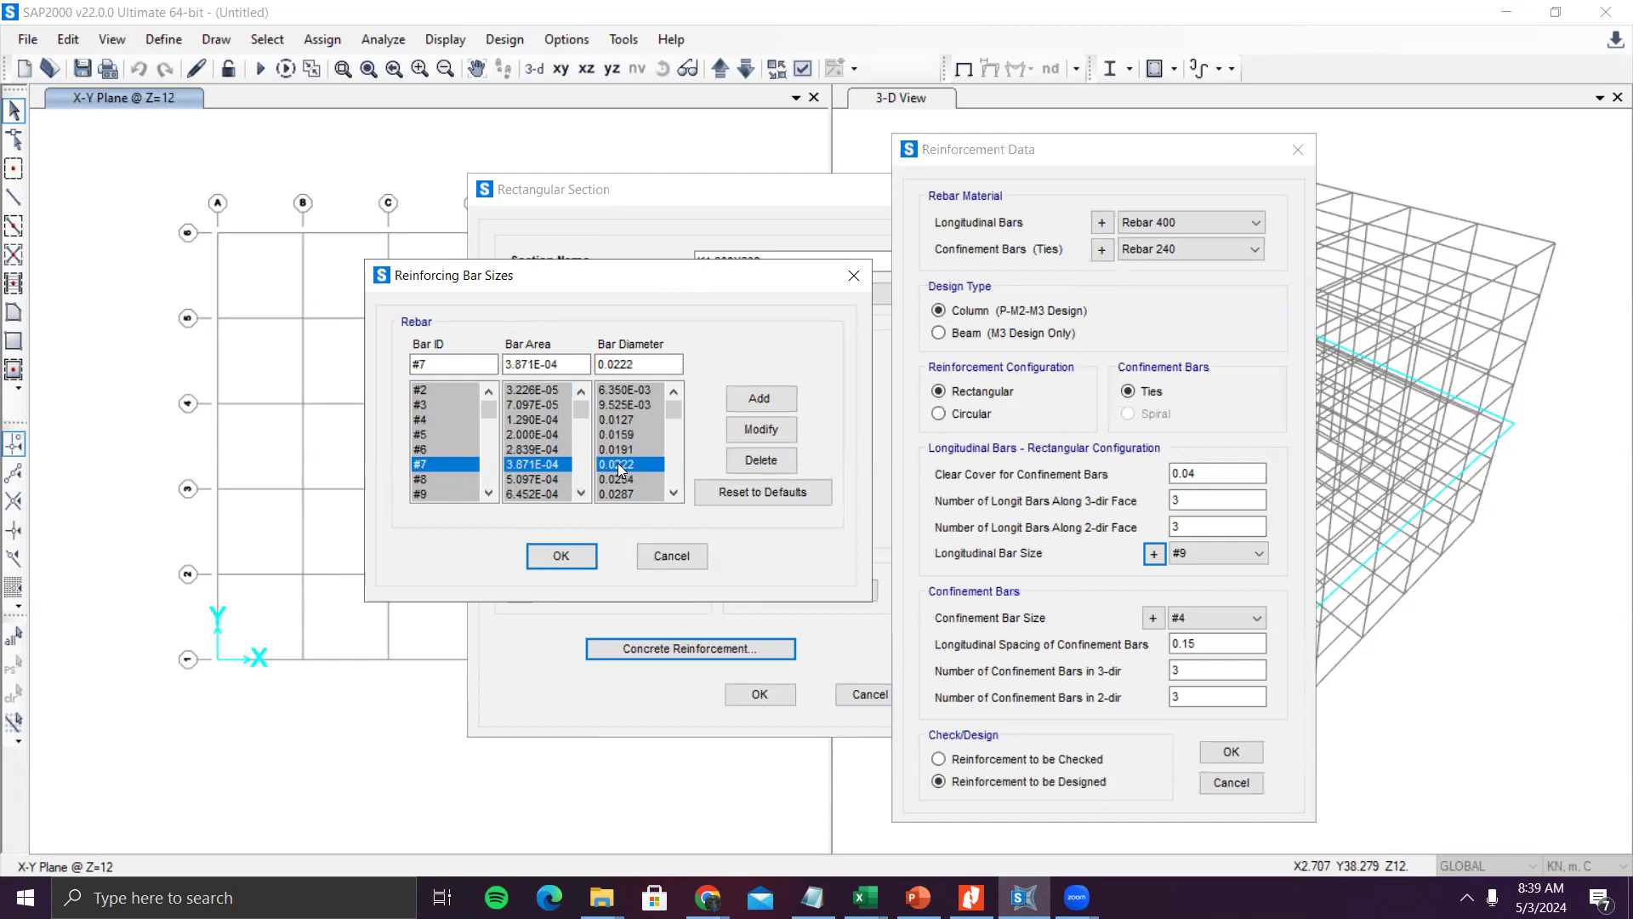
pyautogui.click(447, 480)
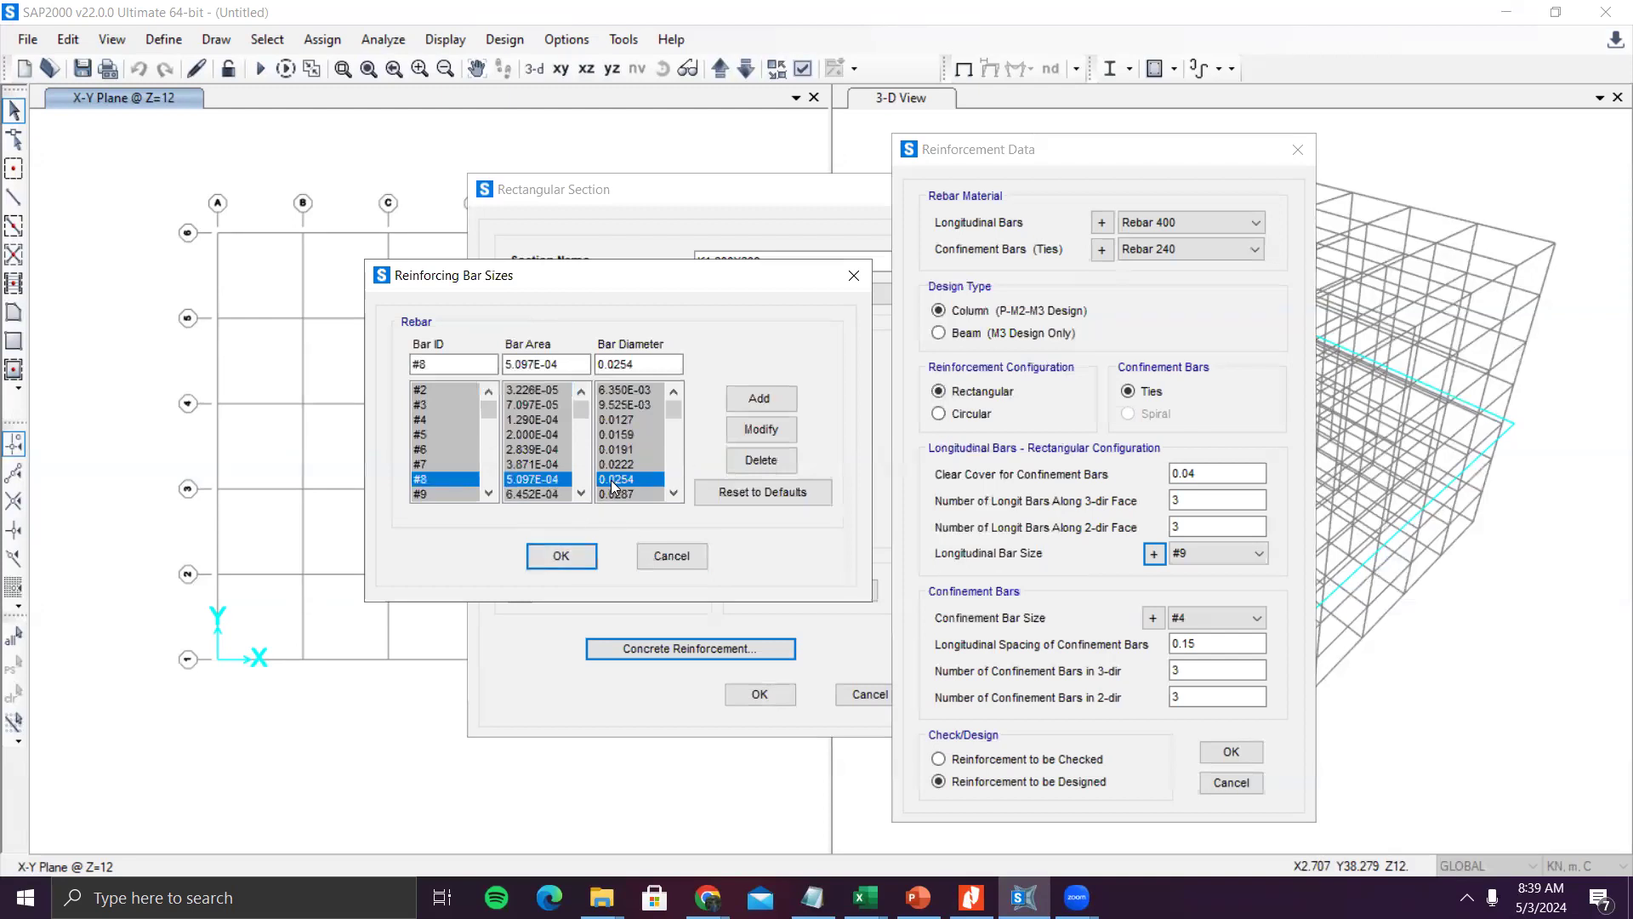
pyautogui.click(557, 557)
pyautogui.click(1199, 552)
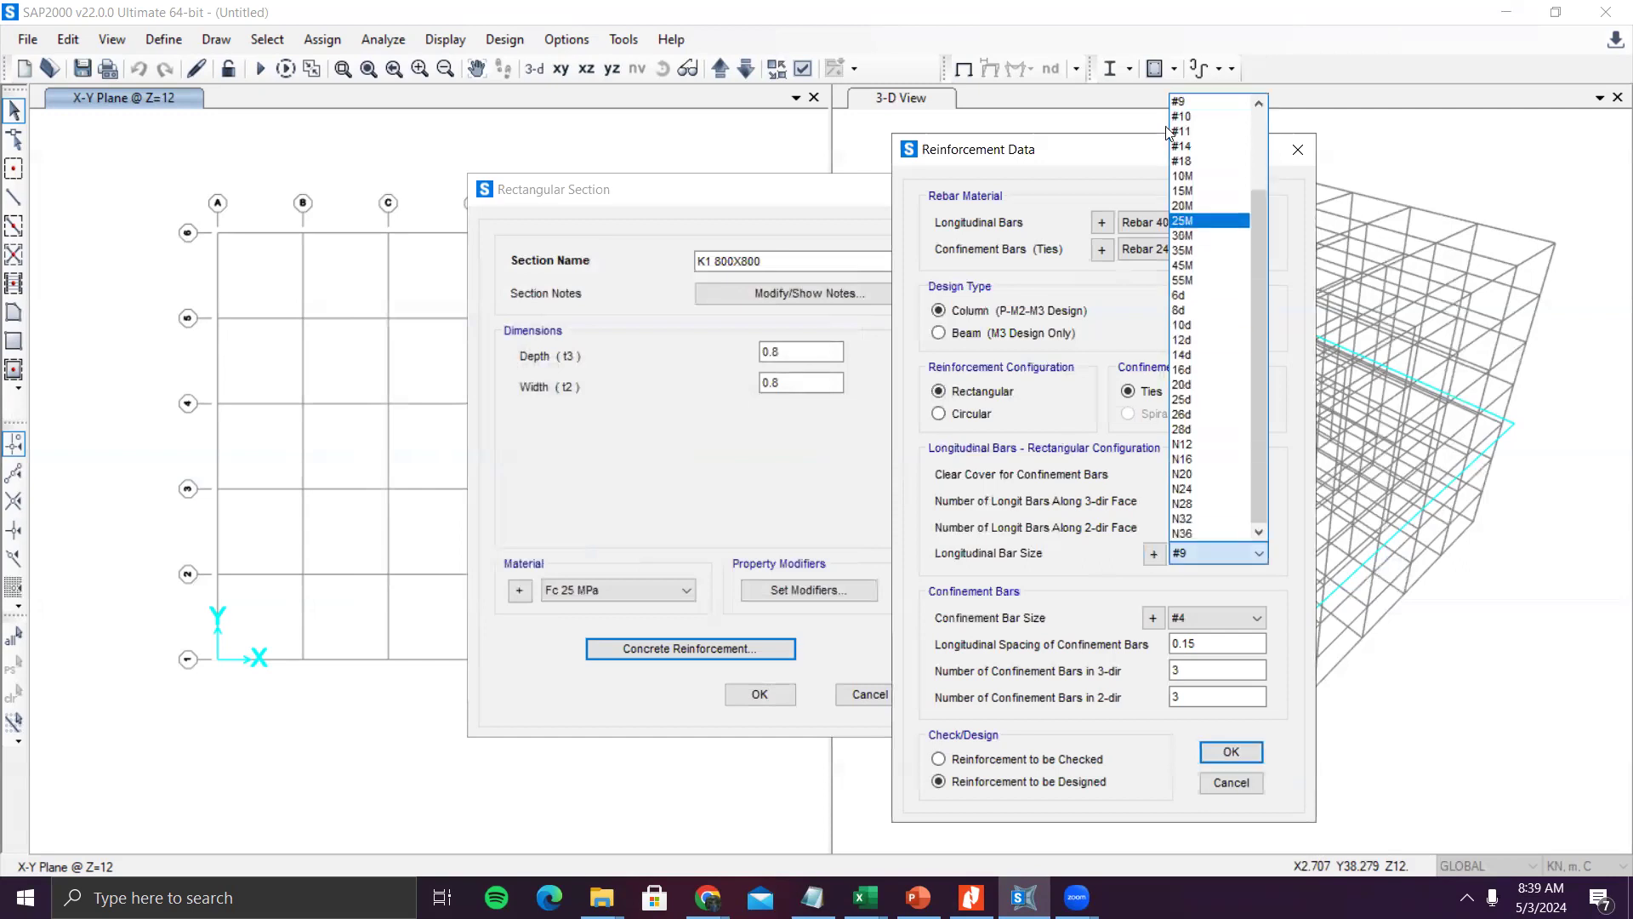
pyautogui.click(1189, 131)
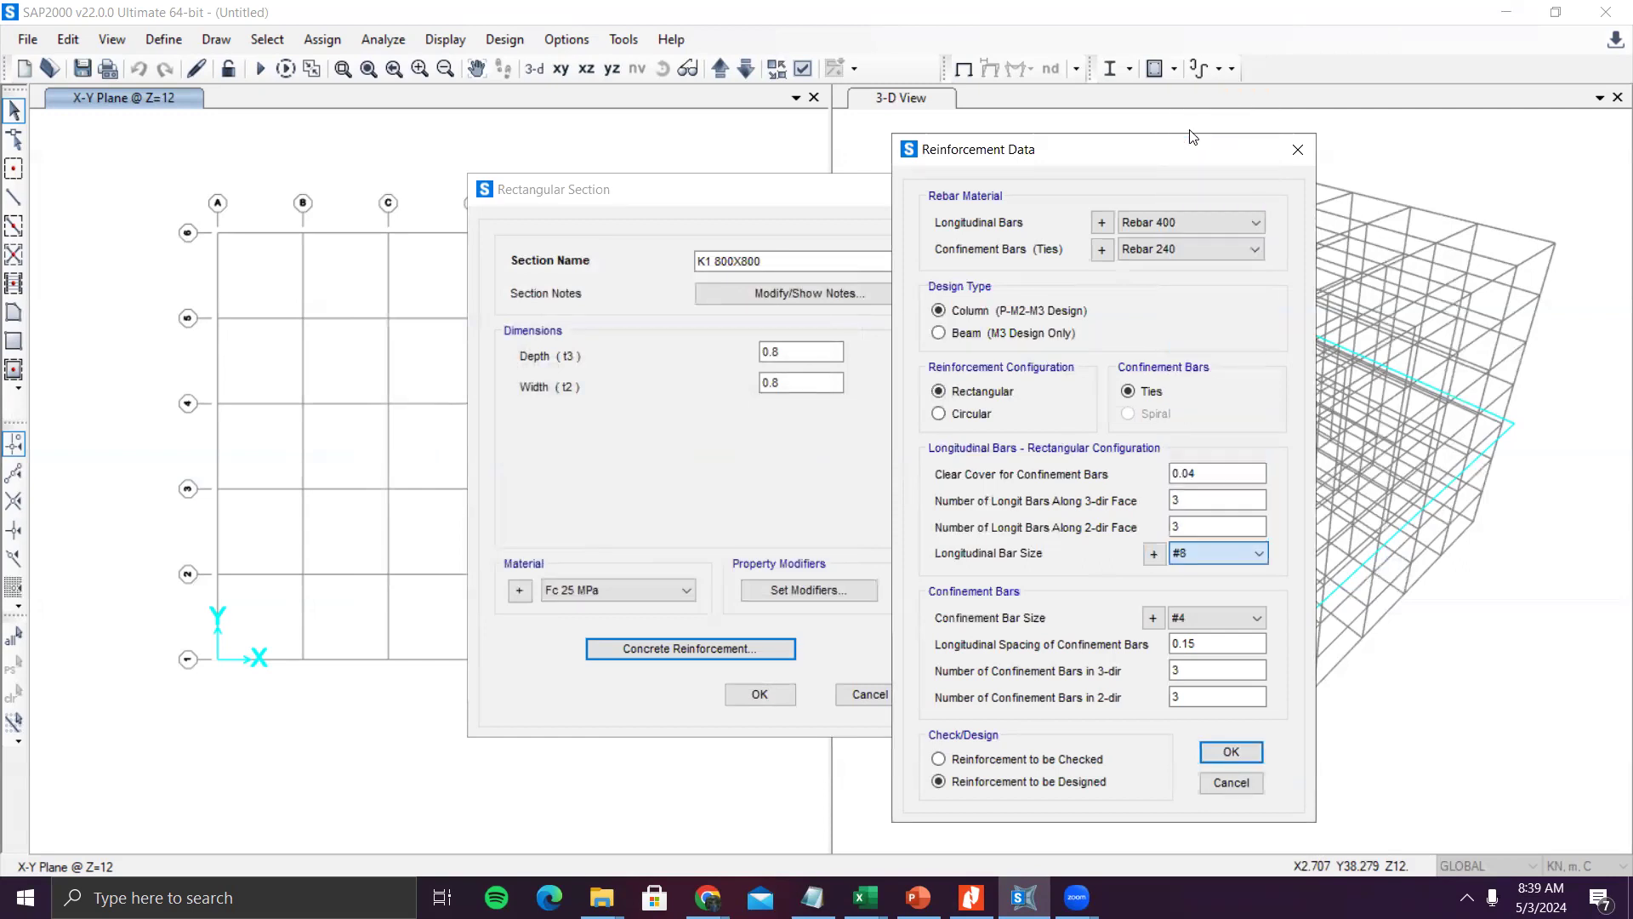
# - Set the number of longitudinal bars to 6 along both the 3-dir and 2-dir faces
pyautogui.moveTo(1147, 158)
pyautogui.mouseDown()
pyautogui.moveTo(1174, 160)
pyautogui.moveTo(1140, 126)
pyautogui.mouseUp()
pyautogui.moveTo(1211, 468); pyautogui.dragTo(947, 474)
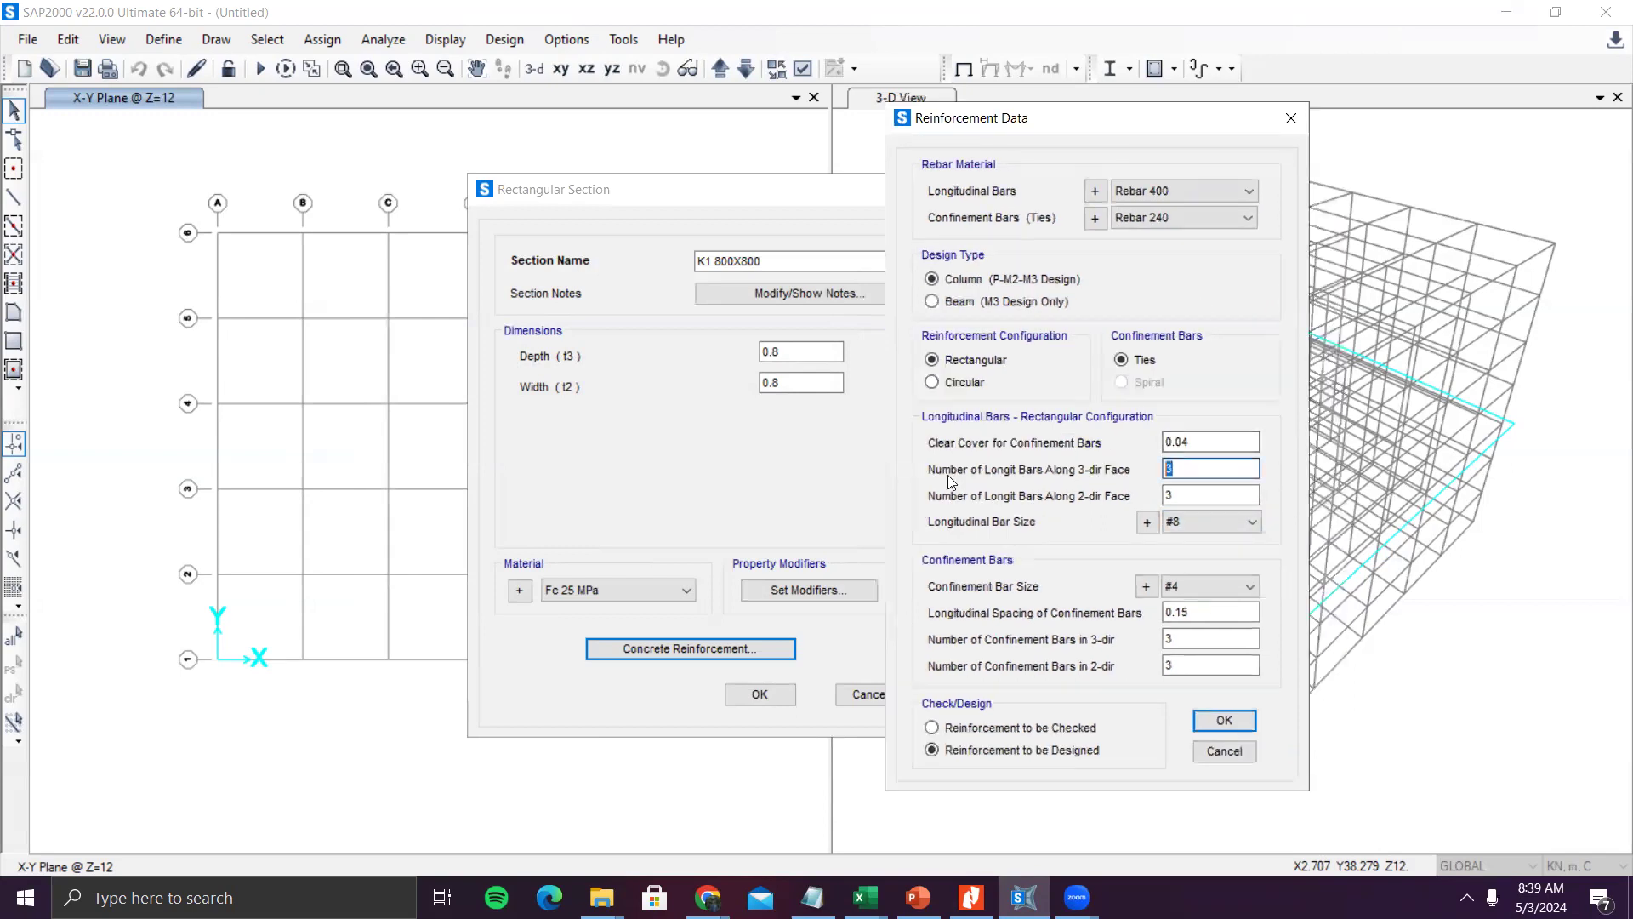
pyautogui.write('6')
pyautogui.doubleClick(1180, 493)
pyautogui.write('6')
# - Check the diameter of the #4 confinement bar and set the longitudinal spacing of confinement bars to 0.1
pyautogui.click(1146, 586)
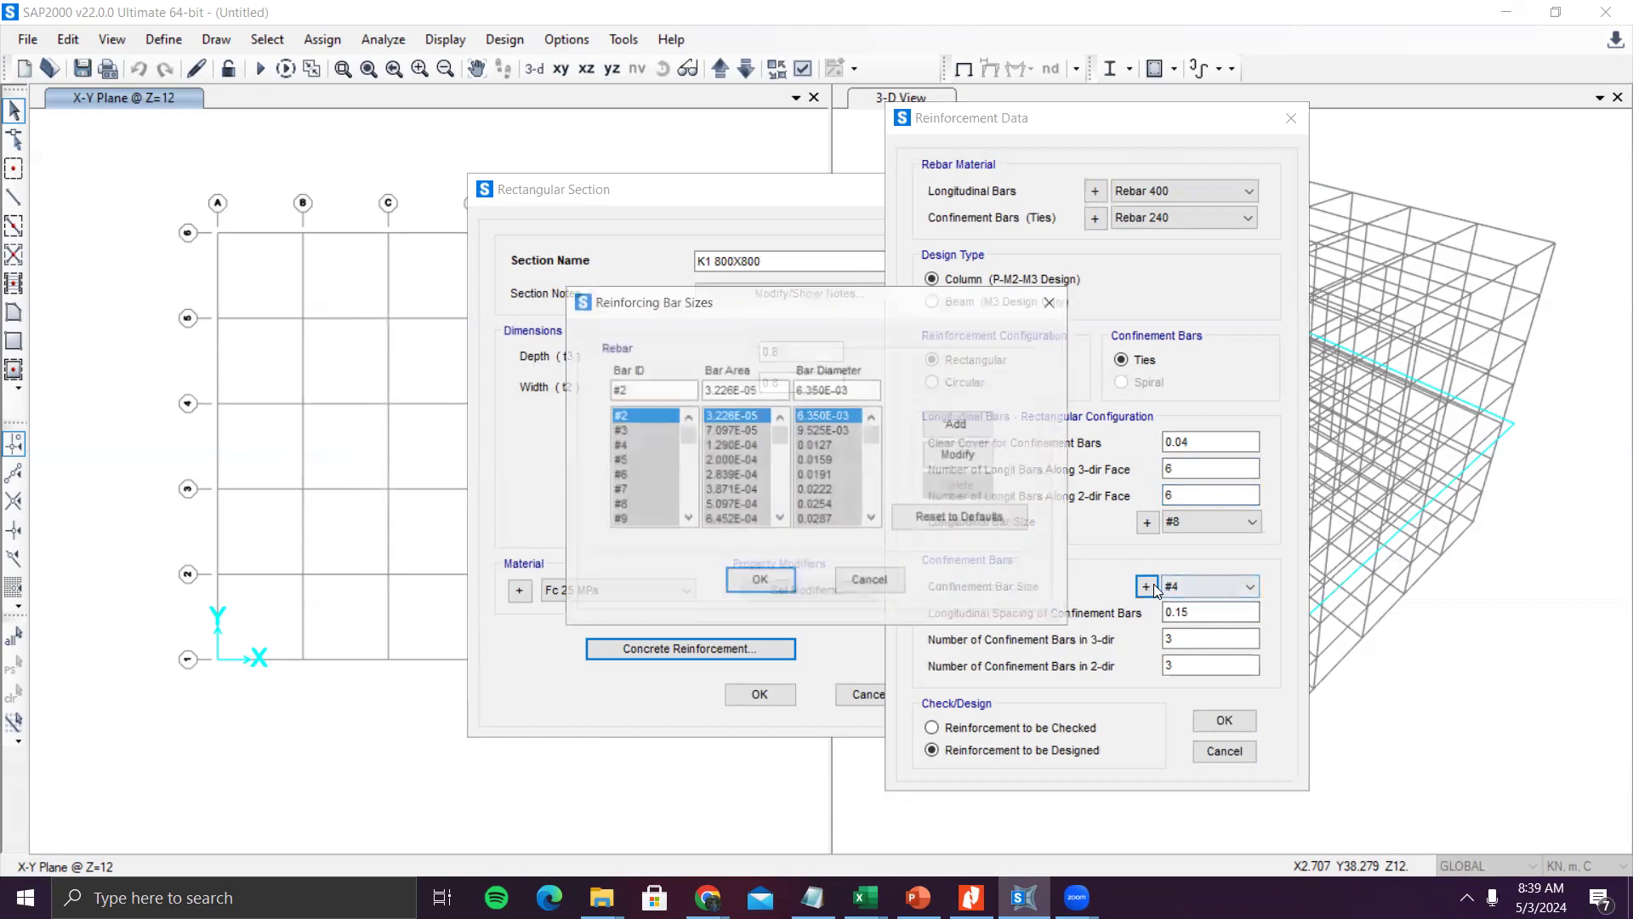
pyautogui.moveTo(882, 306); pyautogui.dragTo(757, 271)
pyautogui.click(690, 412)
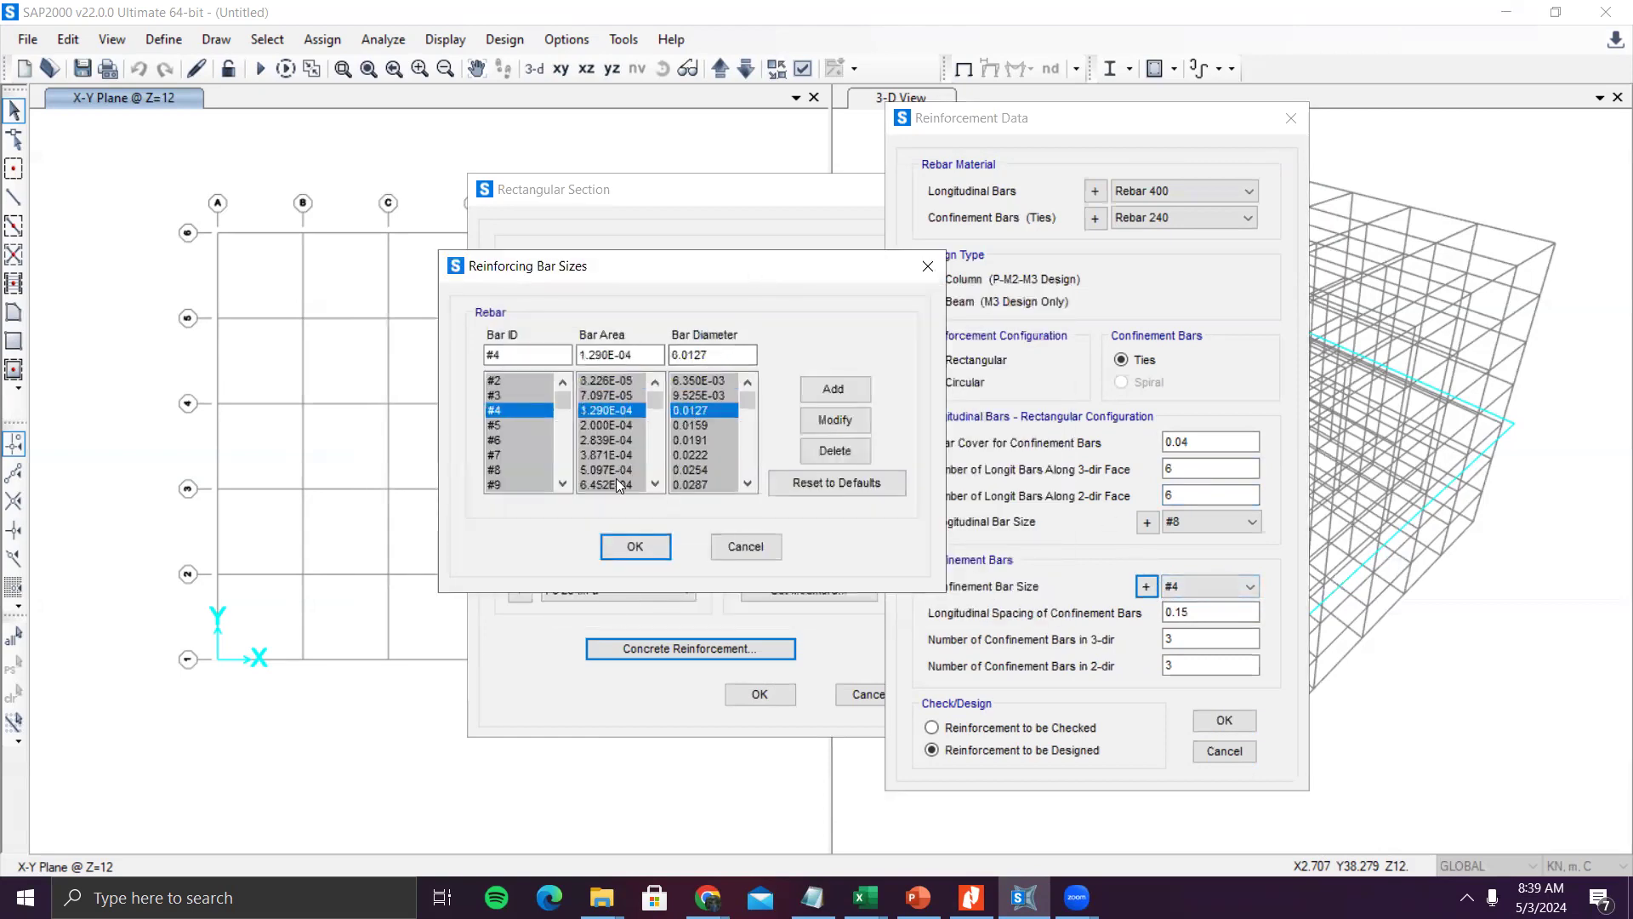
pyautogui.click(633, 545)
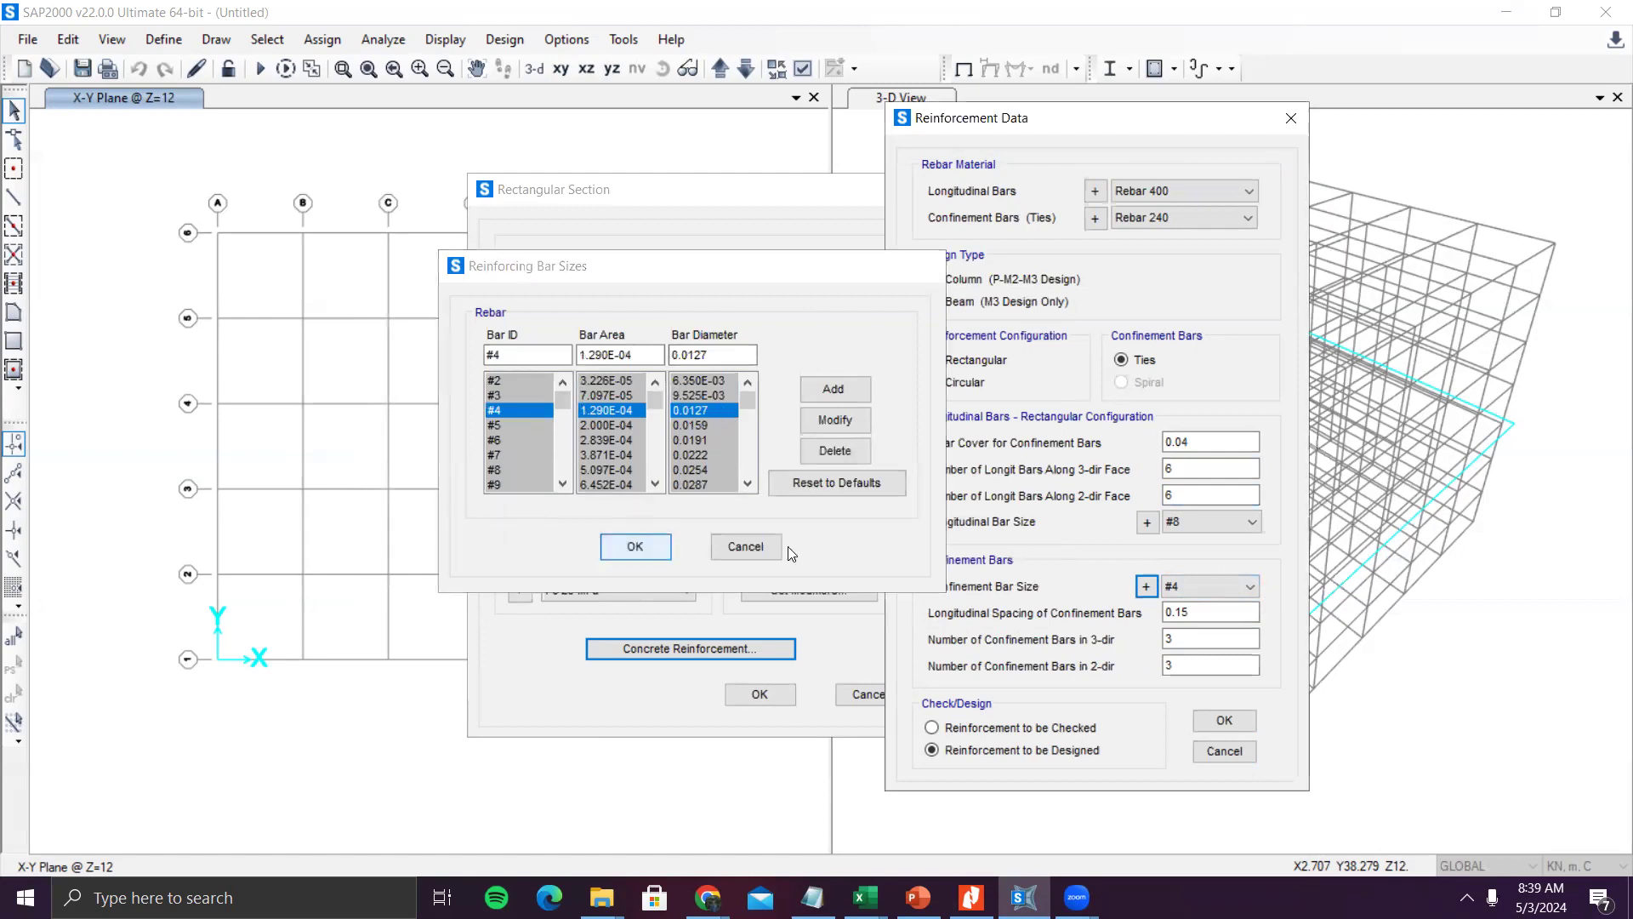
pyautogui.moveTo(1190, 612); pyautogui.dragTo(1141, 605)
pyautogui.write('1')
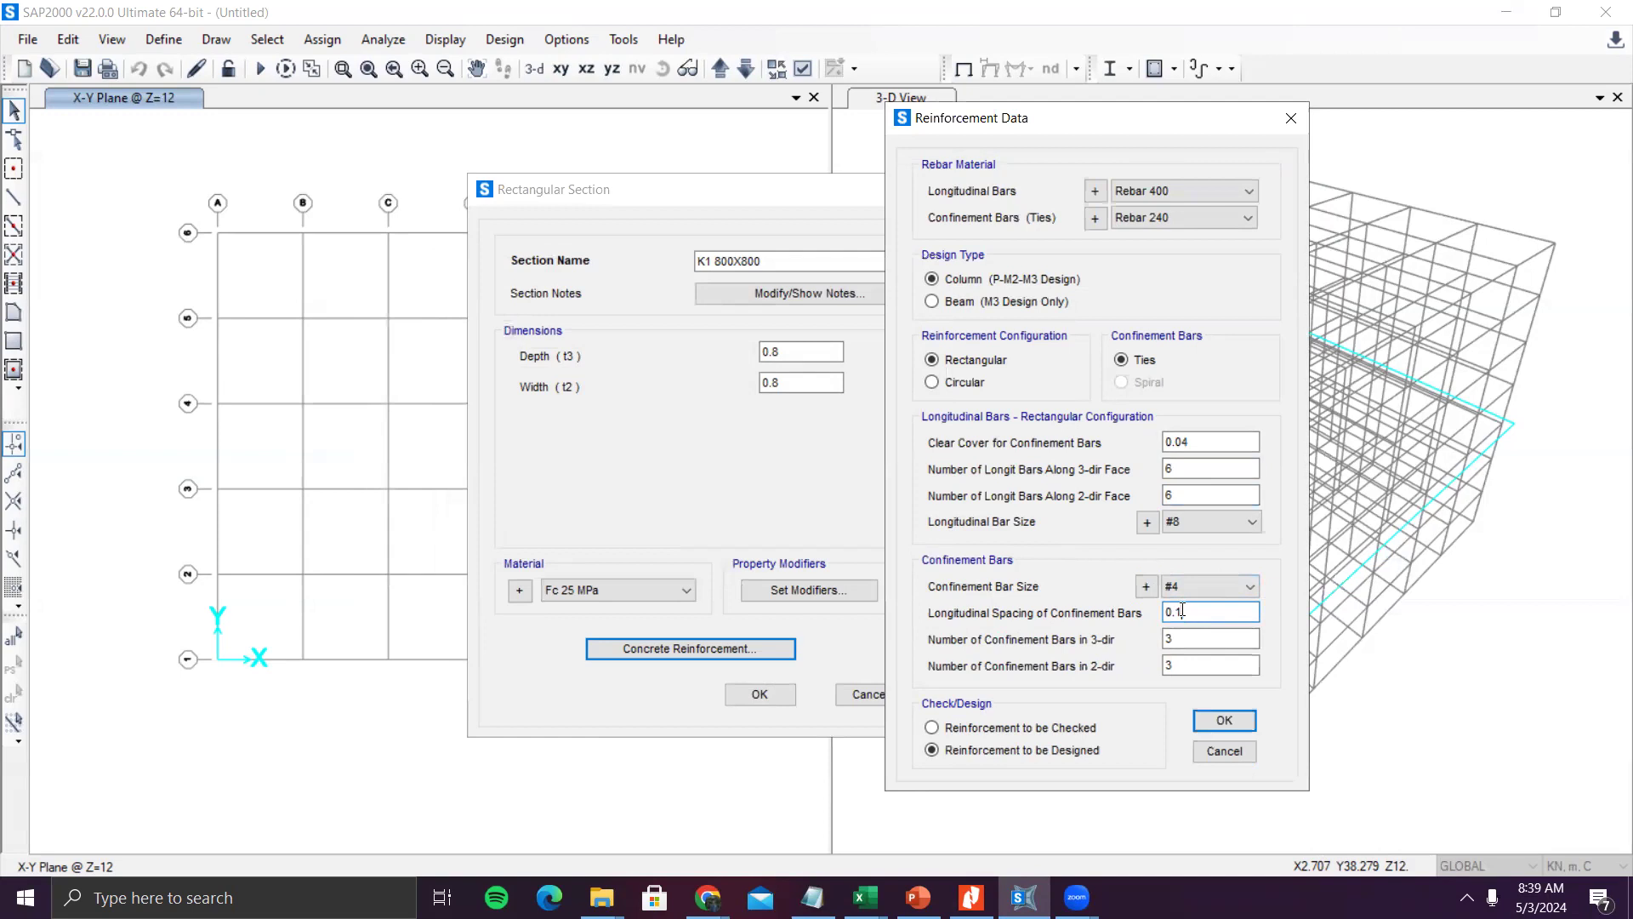
# - Keep 3 confinement bars in both directions, and accept the reinforcement data and the K1 800X800 section
pyautogui.click(1207, 638)
pyautogui.doubleClick(1187, 641)
pyautogui.doubleClick(1196, 666)
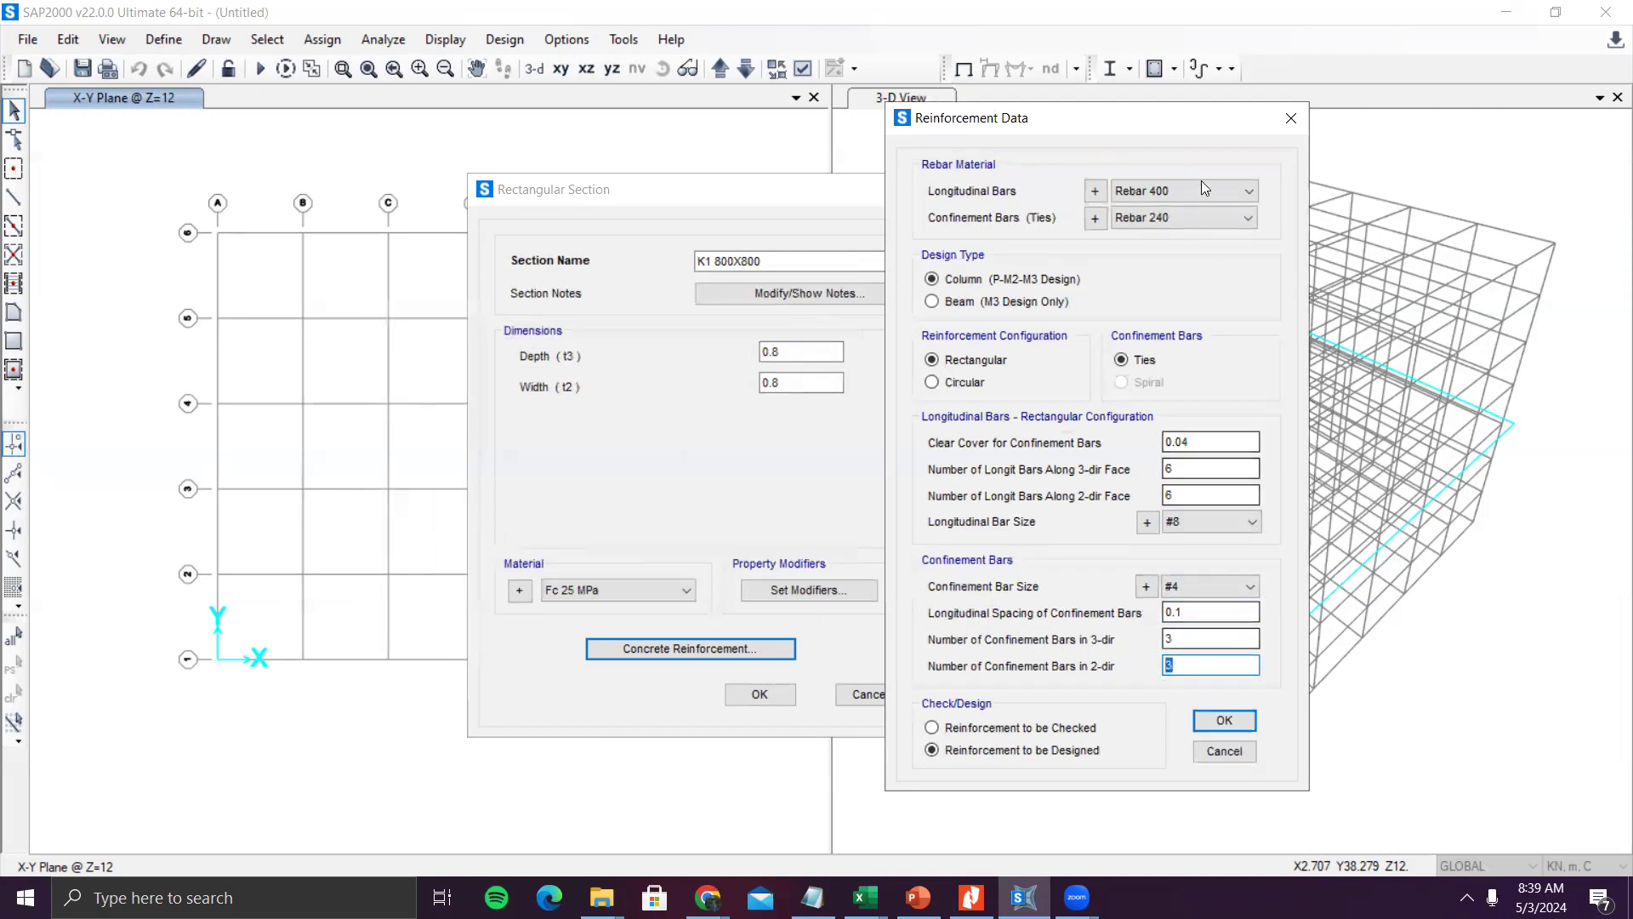
pyautogui.moveTo(1155, 125); pyautogui.dragTo(474, 104)
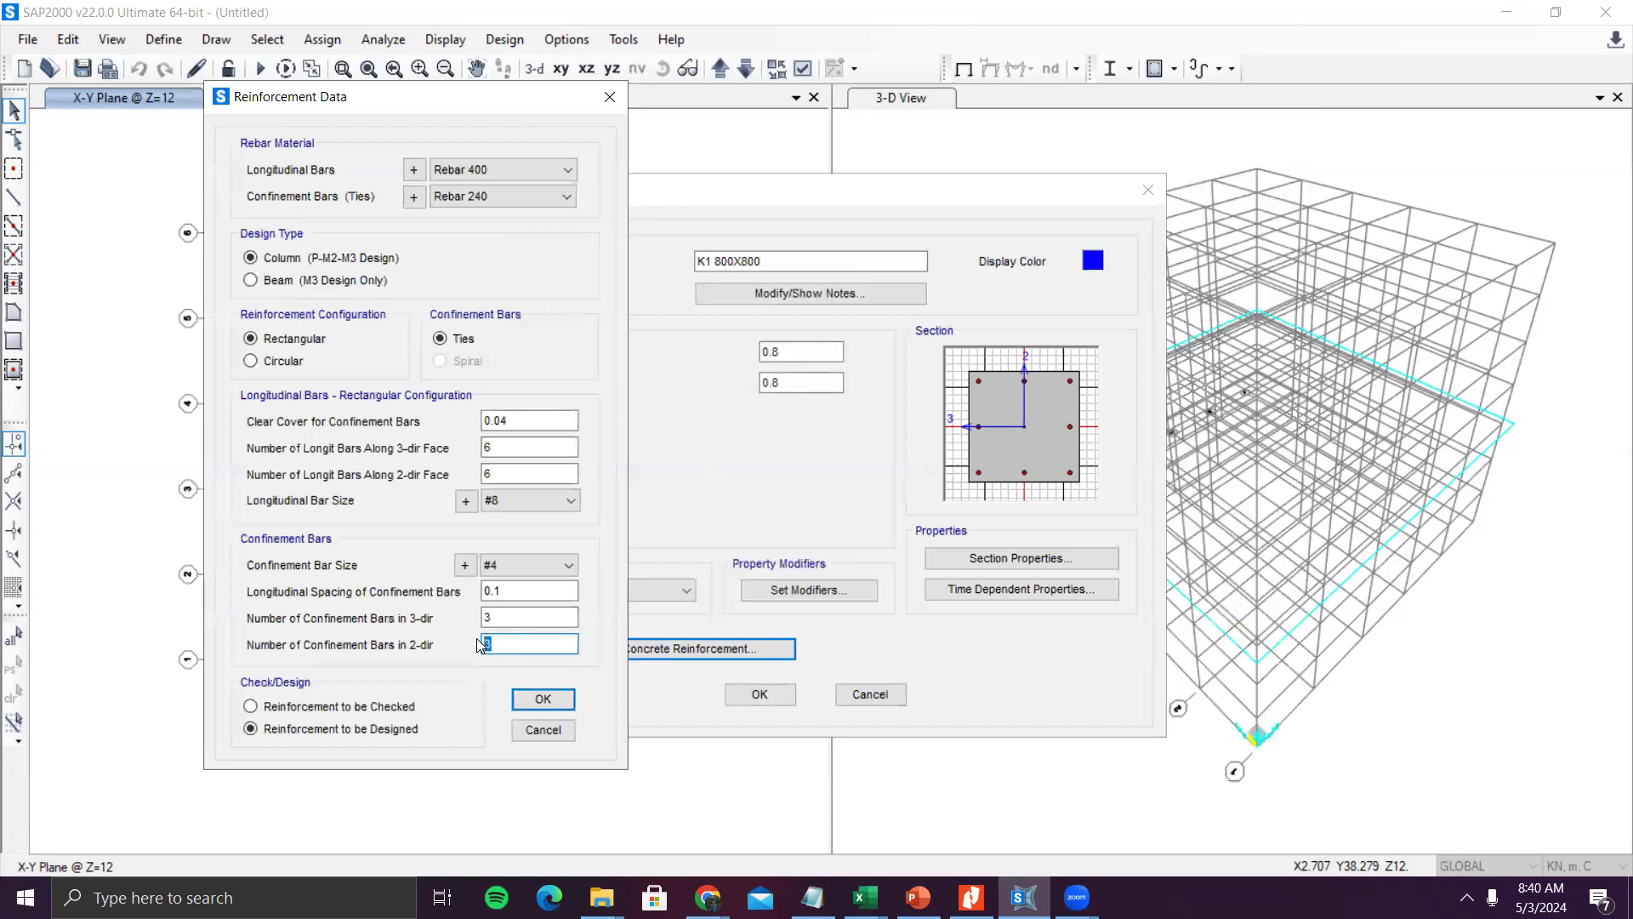
pyautogui.doubleClick(497, 618)
pyautogui.write('3')
pyautogui.click(544, 698)
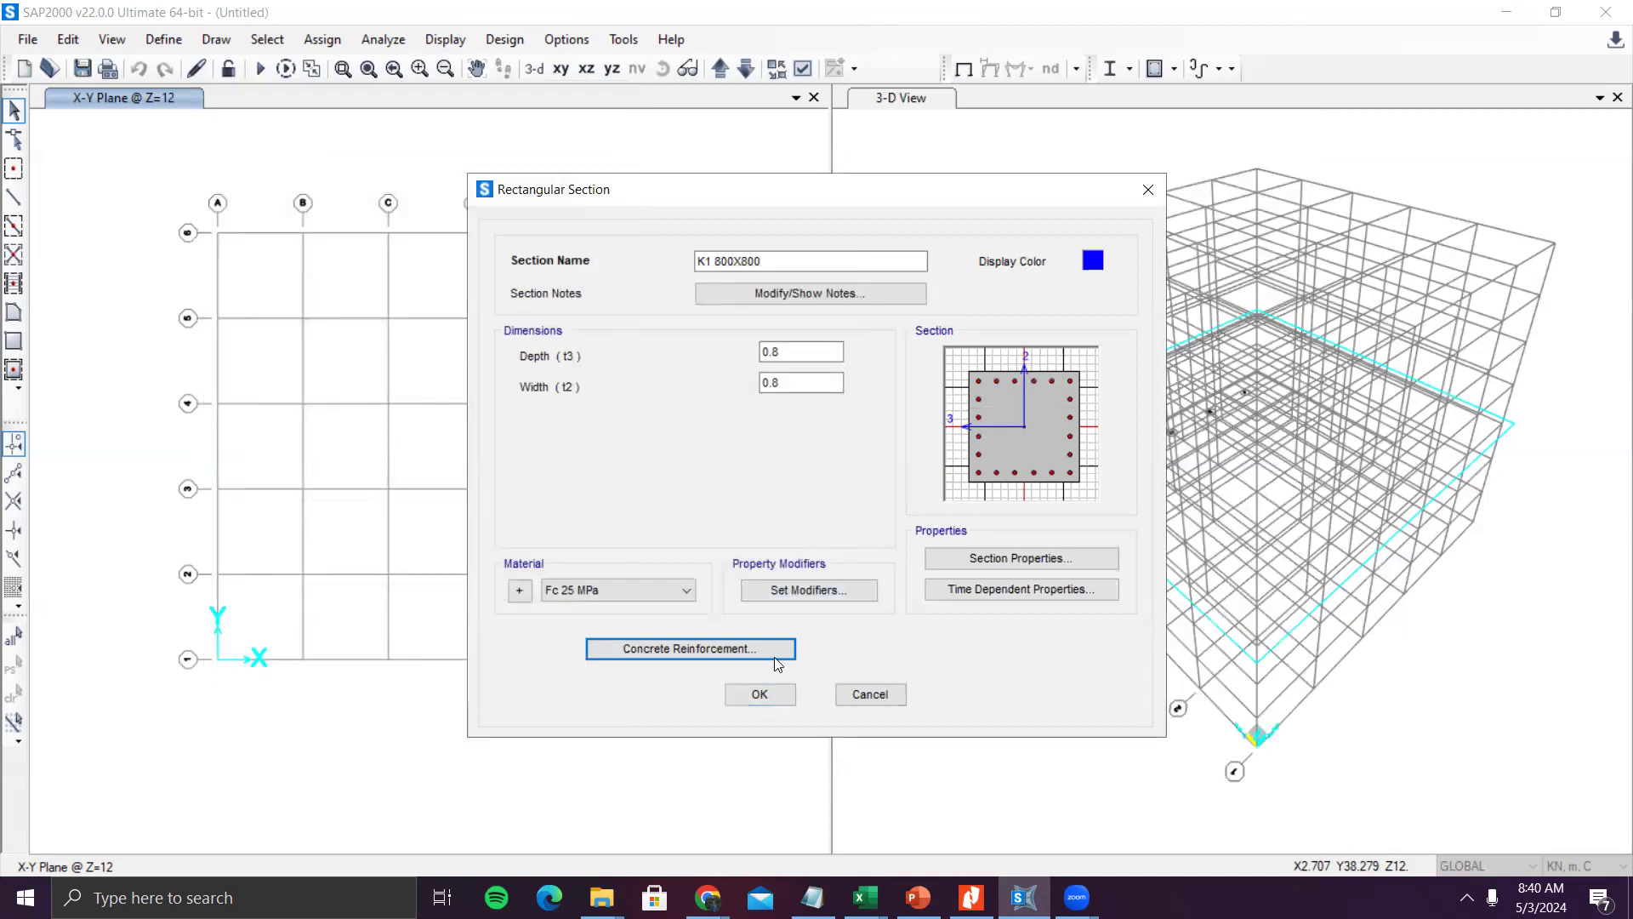
pyautogui.click(757, 697)
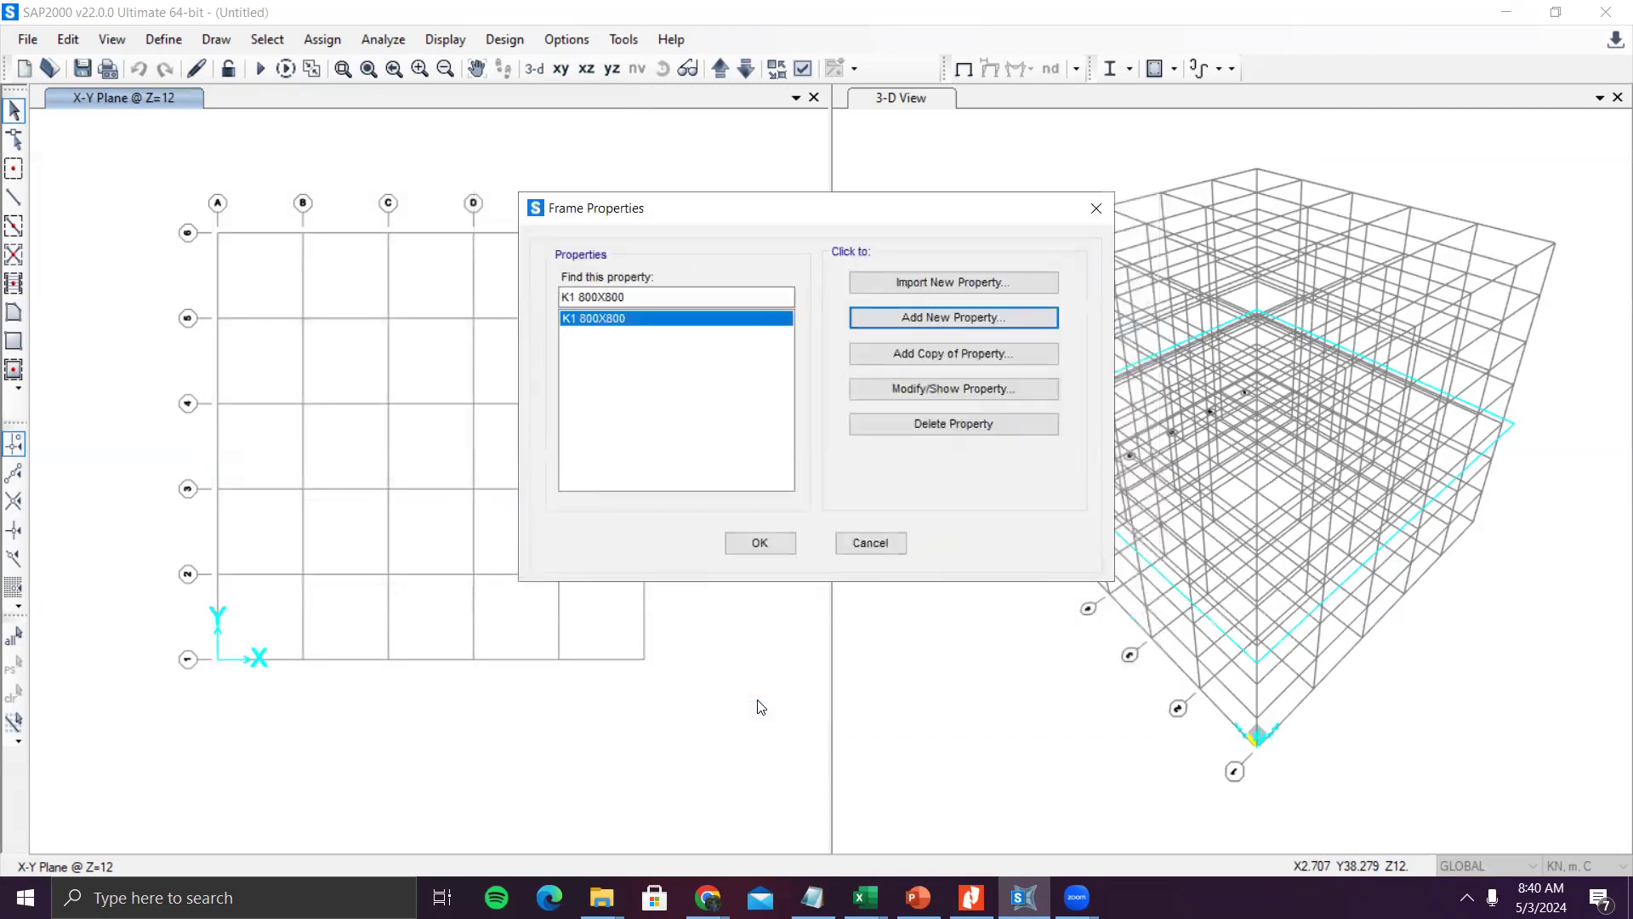
# - Add a new rectangular concrete frame section, check the beam dimensions in the assignment PDF, and name the section B1 500X700
pyautogui.click(947, 316)
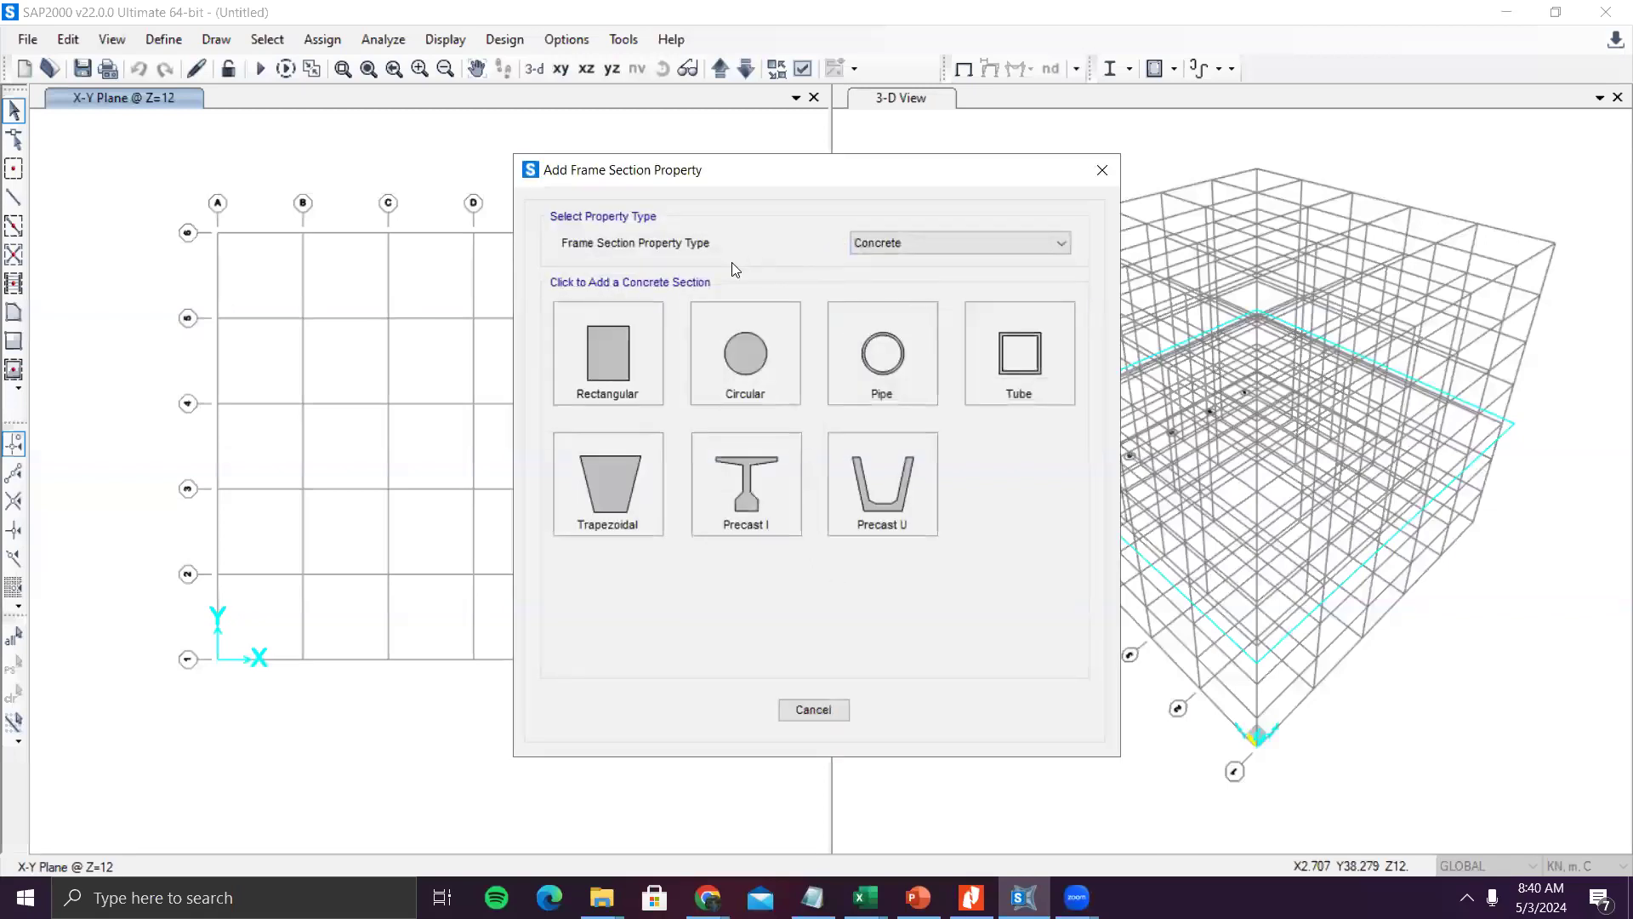
pyautogui.moveTo(887, 175); pyautogui.dragTo(1332, 146)
pyautogui.click(1071, 317)
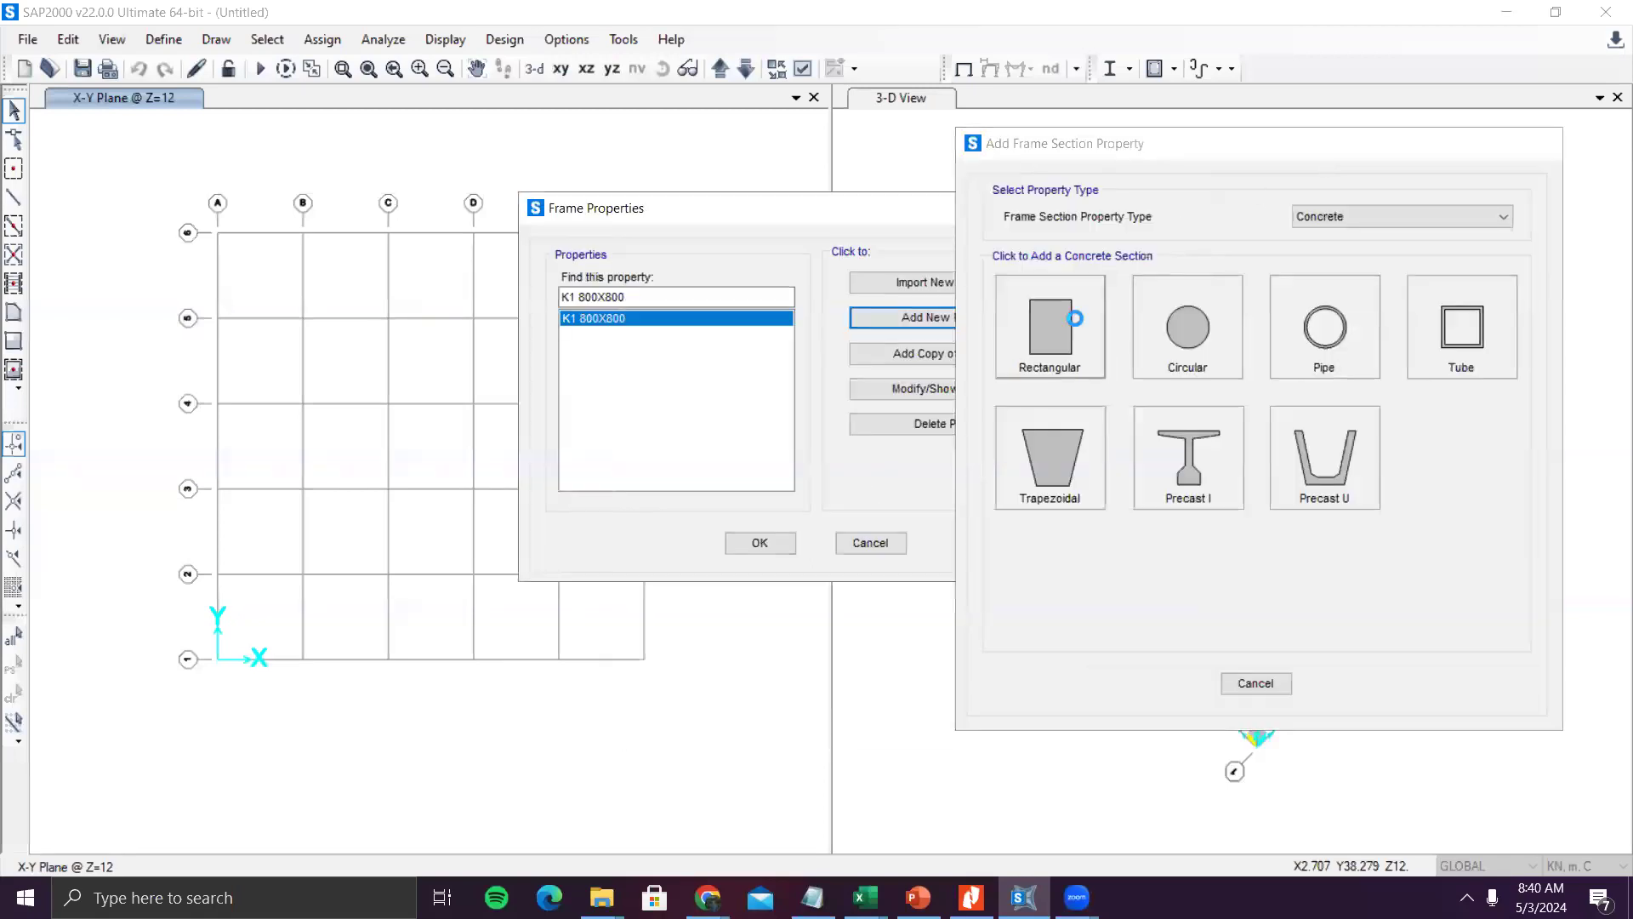
pyautogui.moveTo(884, 200); pyautogui.dragTo(519, 188)
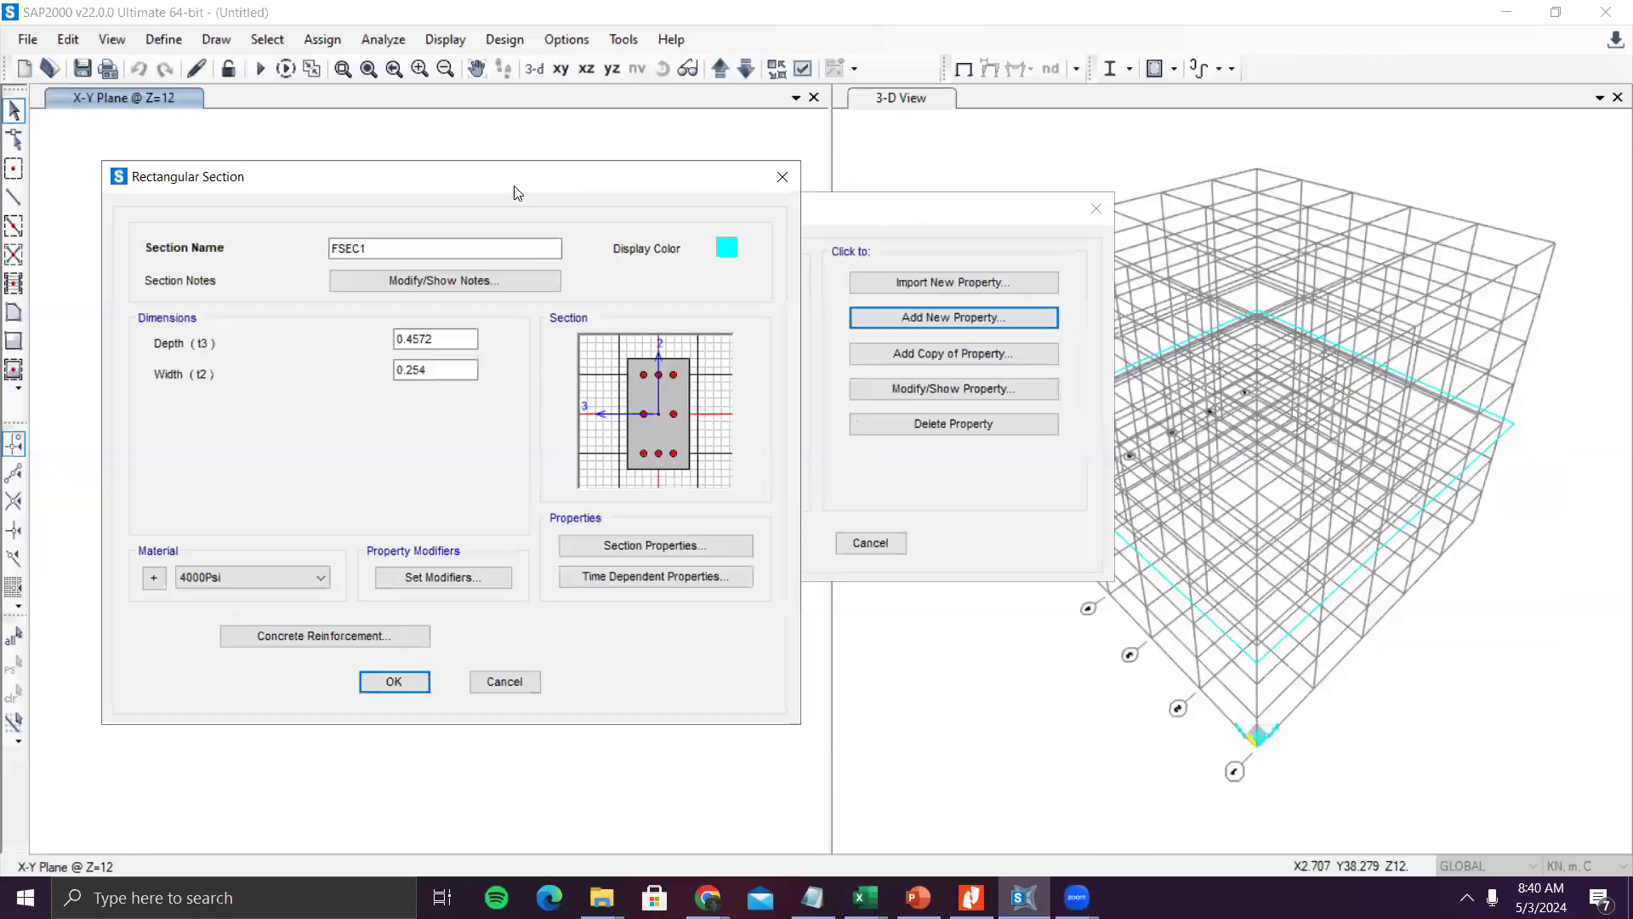
pyautogui.hotkey('shift', 'Home')
pyautogui.write('B1')
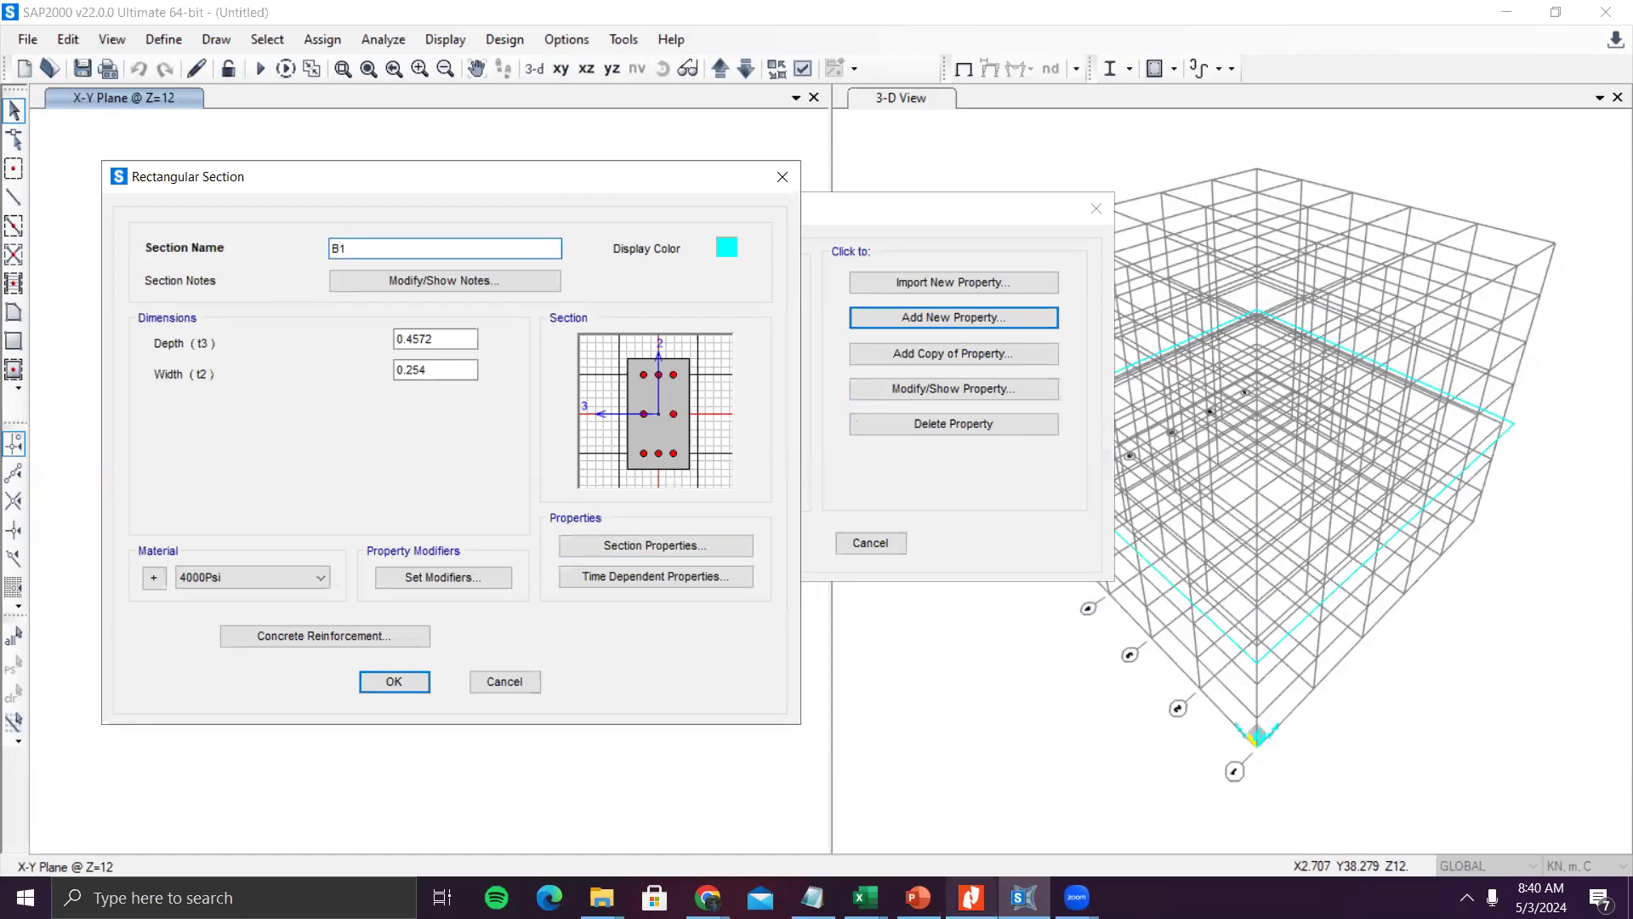
pyautogui.click(971, 897)
pyautogui.click(400, 180)
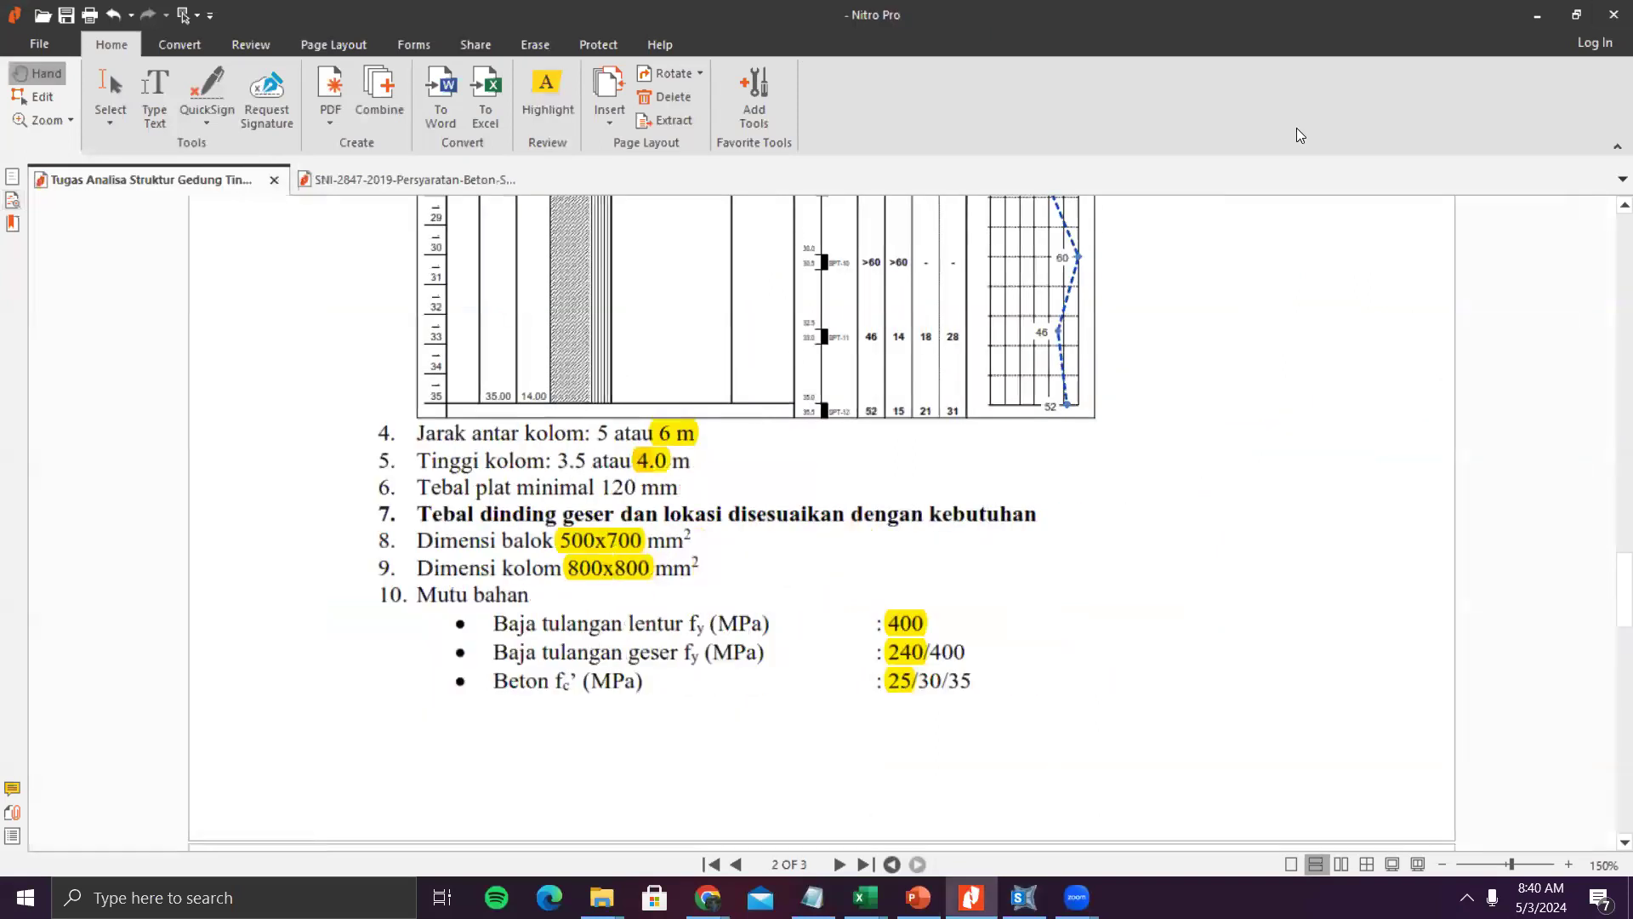
pyautogui.hotkey('alt', 'Tab')
pyautogui.write('500X7')
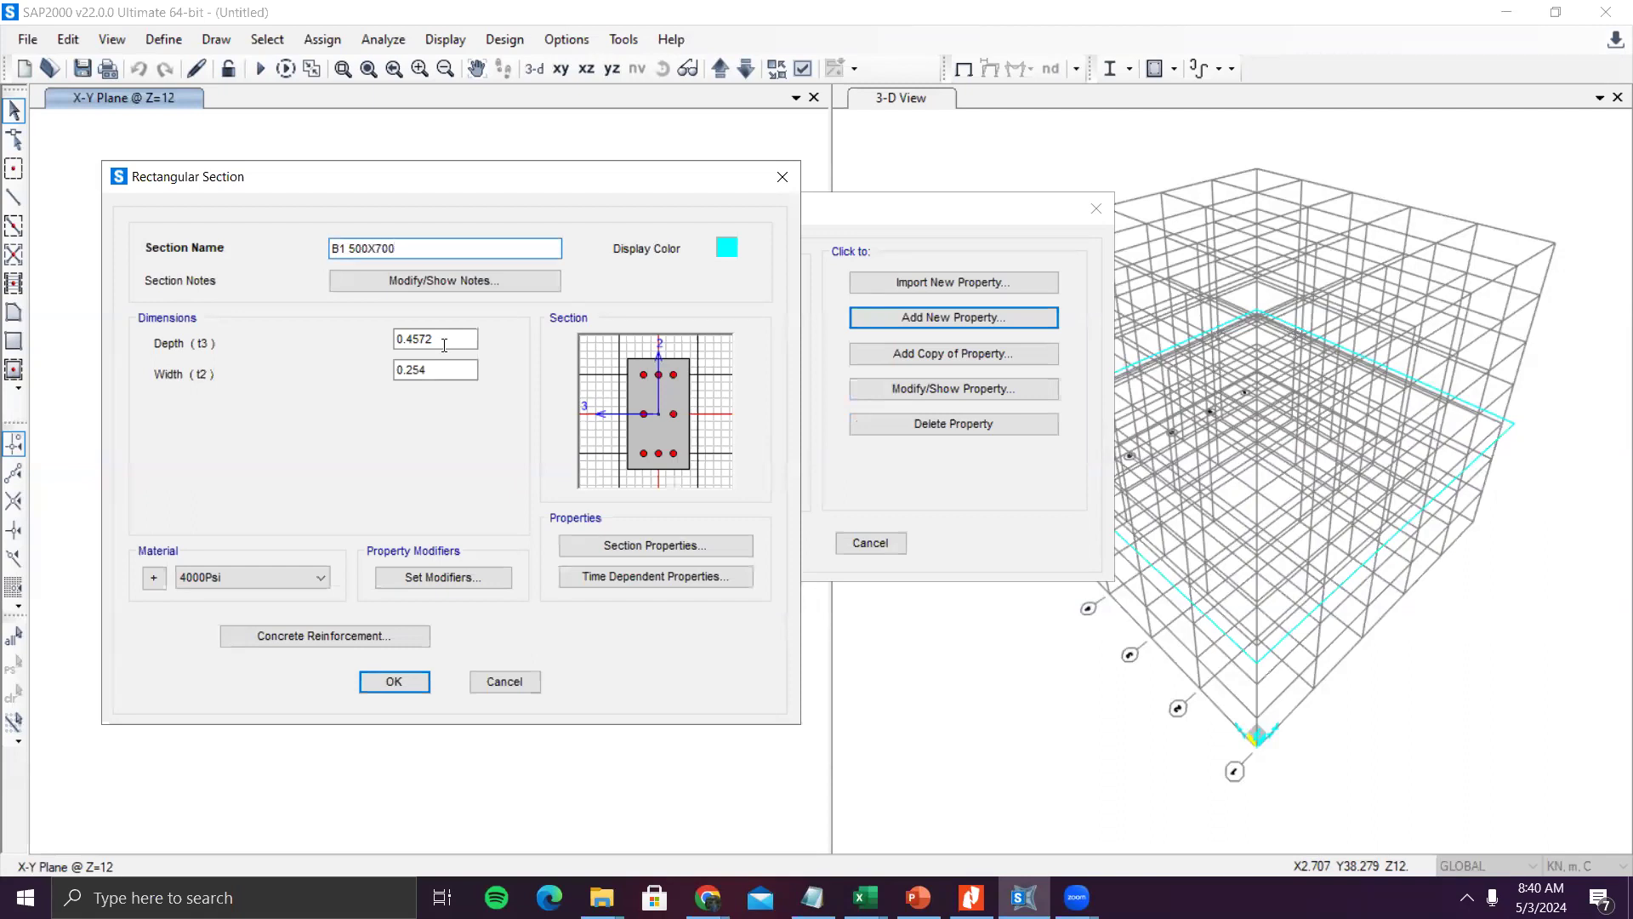
# - Set the beam section's depth to 0.7 and width to 0.5, and assign the Fc 25 MPa material
pyautogui.moveTo(473, 340); pyautogui.dragTo(407, 339)
pyautogui.press('BackSpace')
pyautogui.write('7')
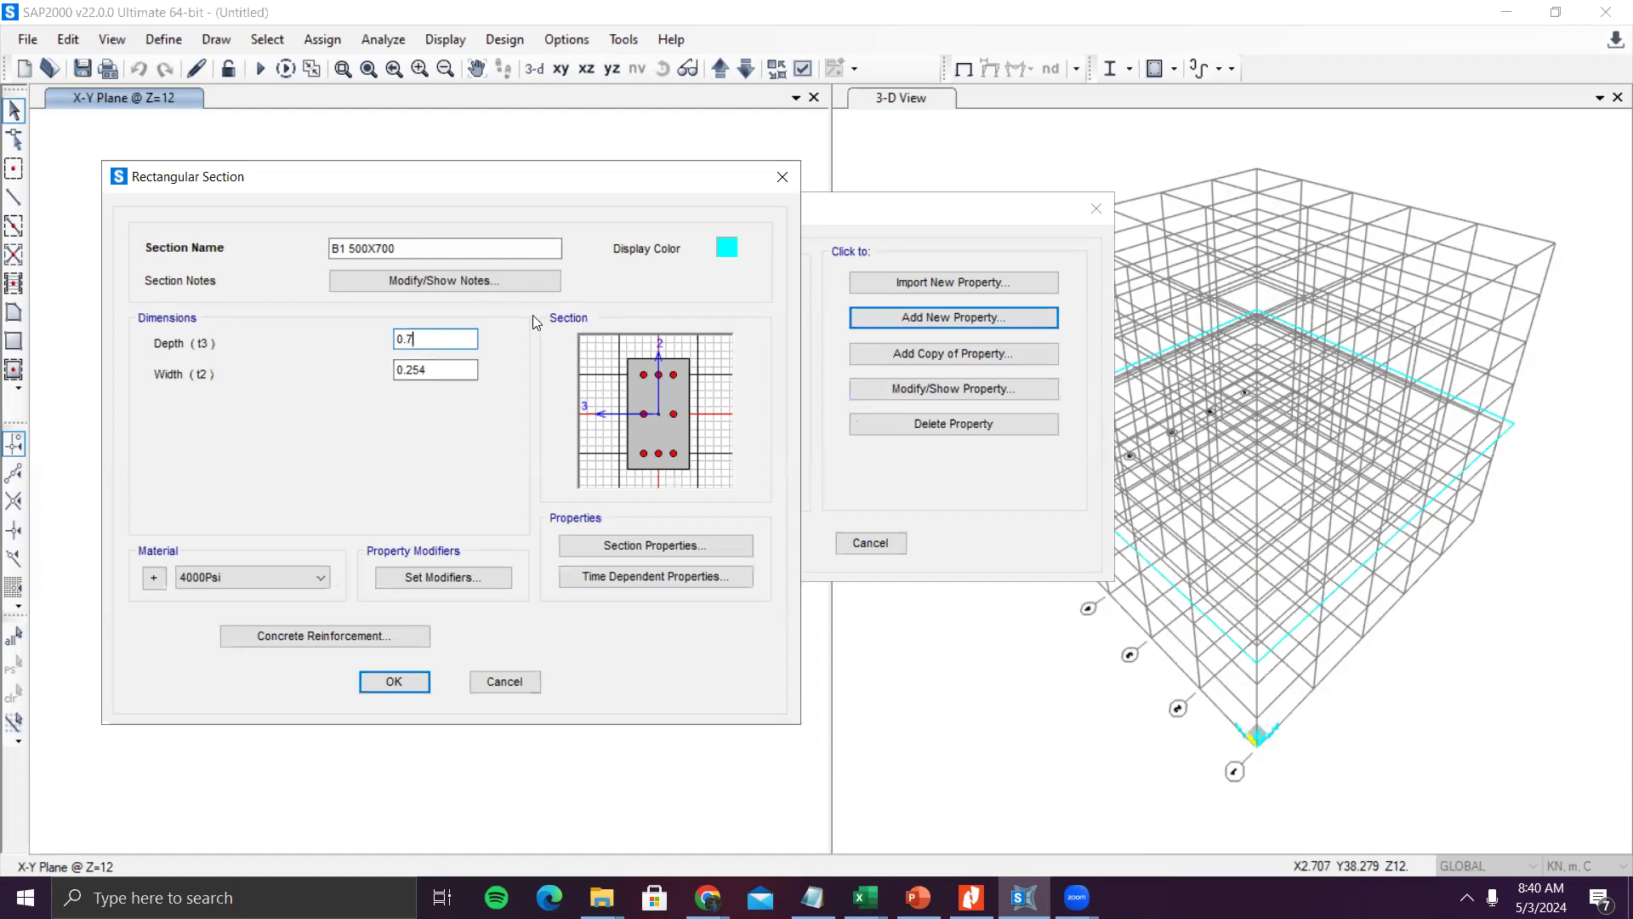
pyautogui.moveTo(473, 371); pyautogui.dragTo(407, 370)
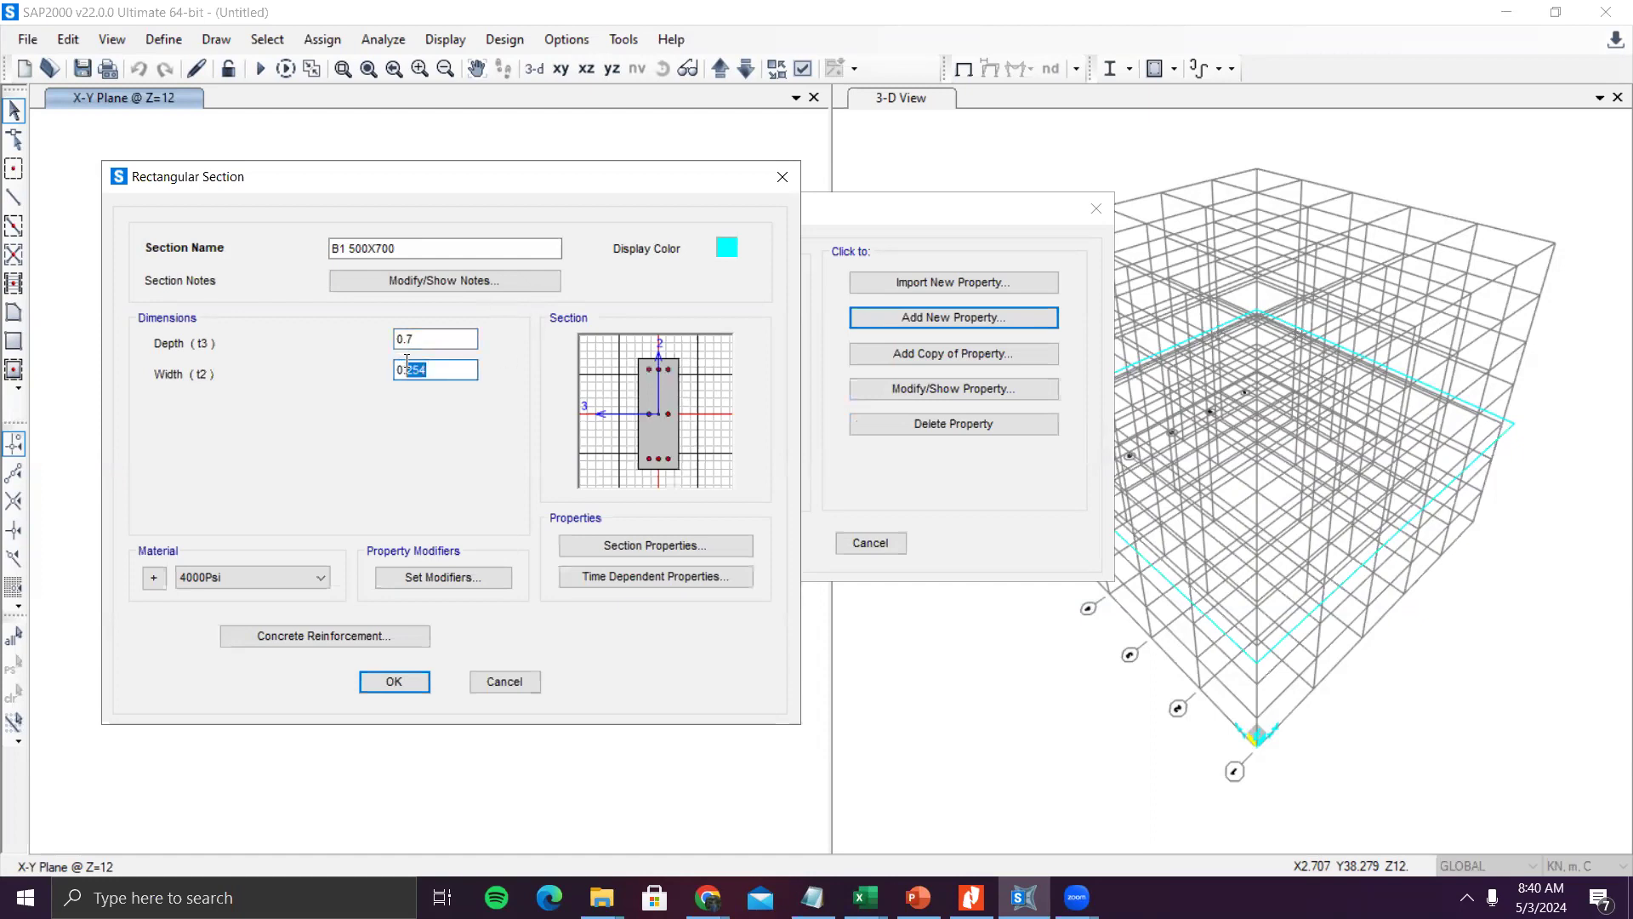
pyautogui.write('5')
pyautogui.click(437, 338)
pyautogui.click(269, 575)
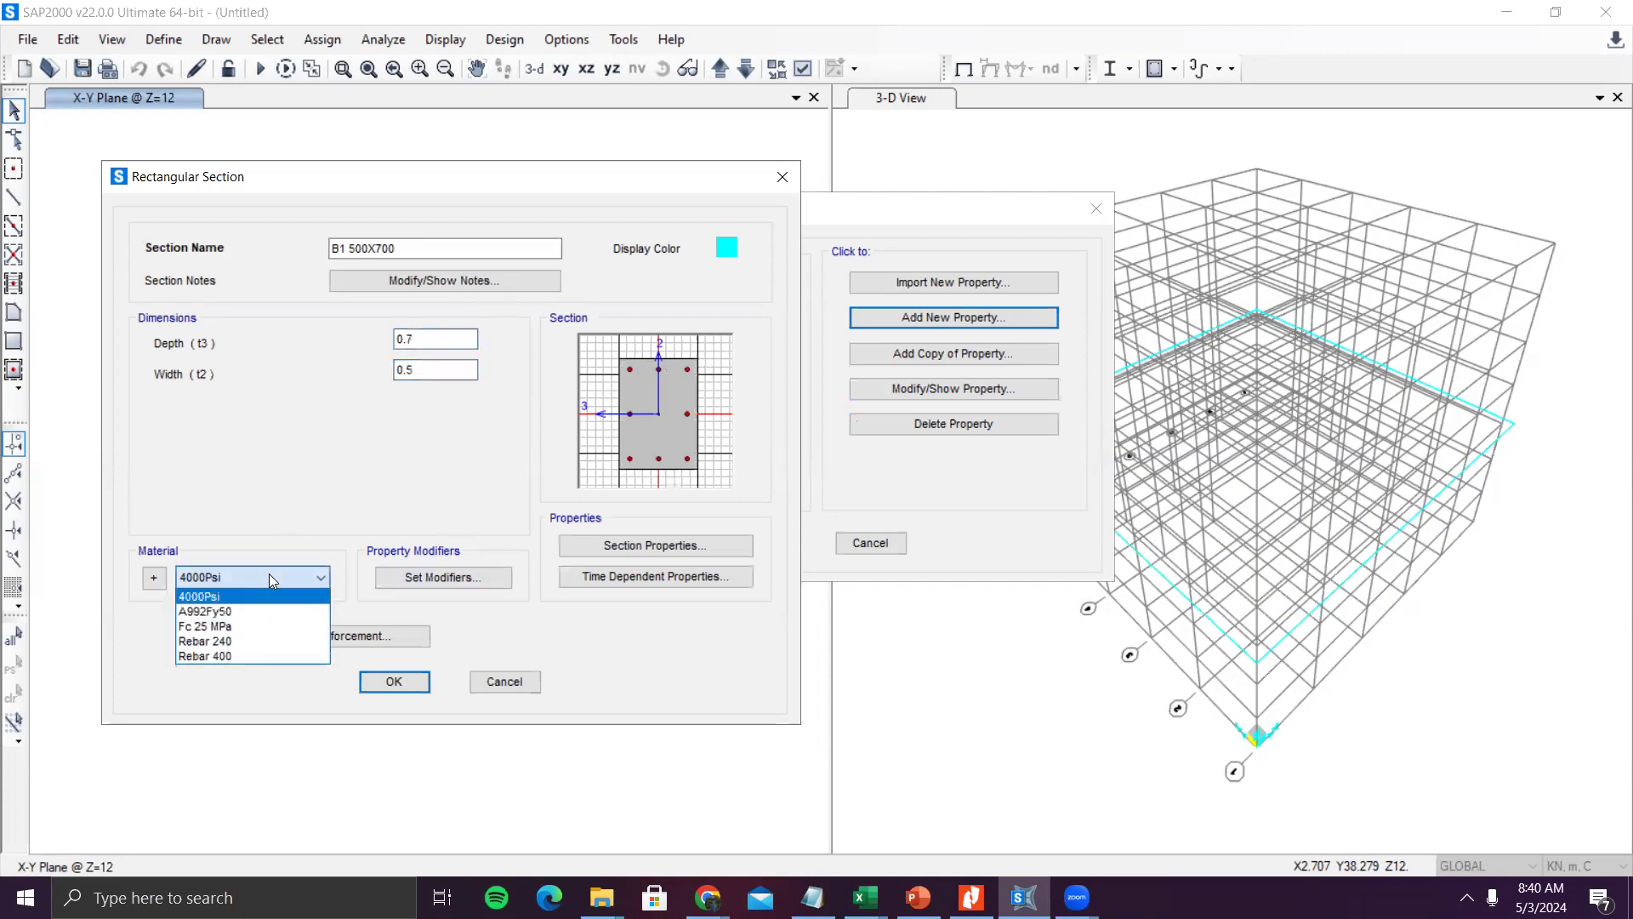
pyautogui.click(217, 625)
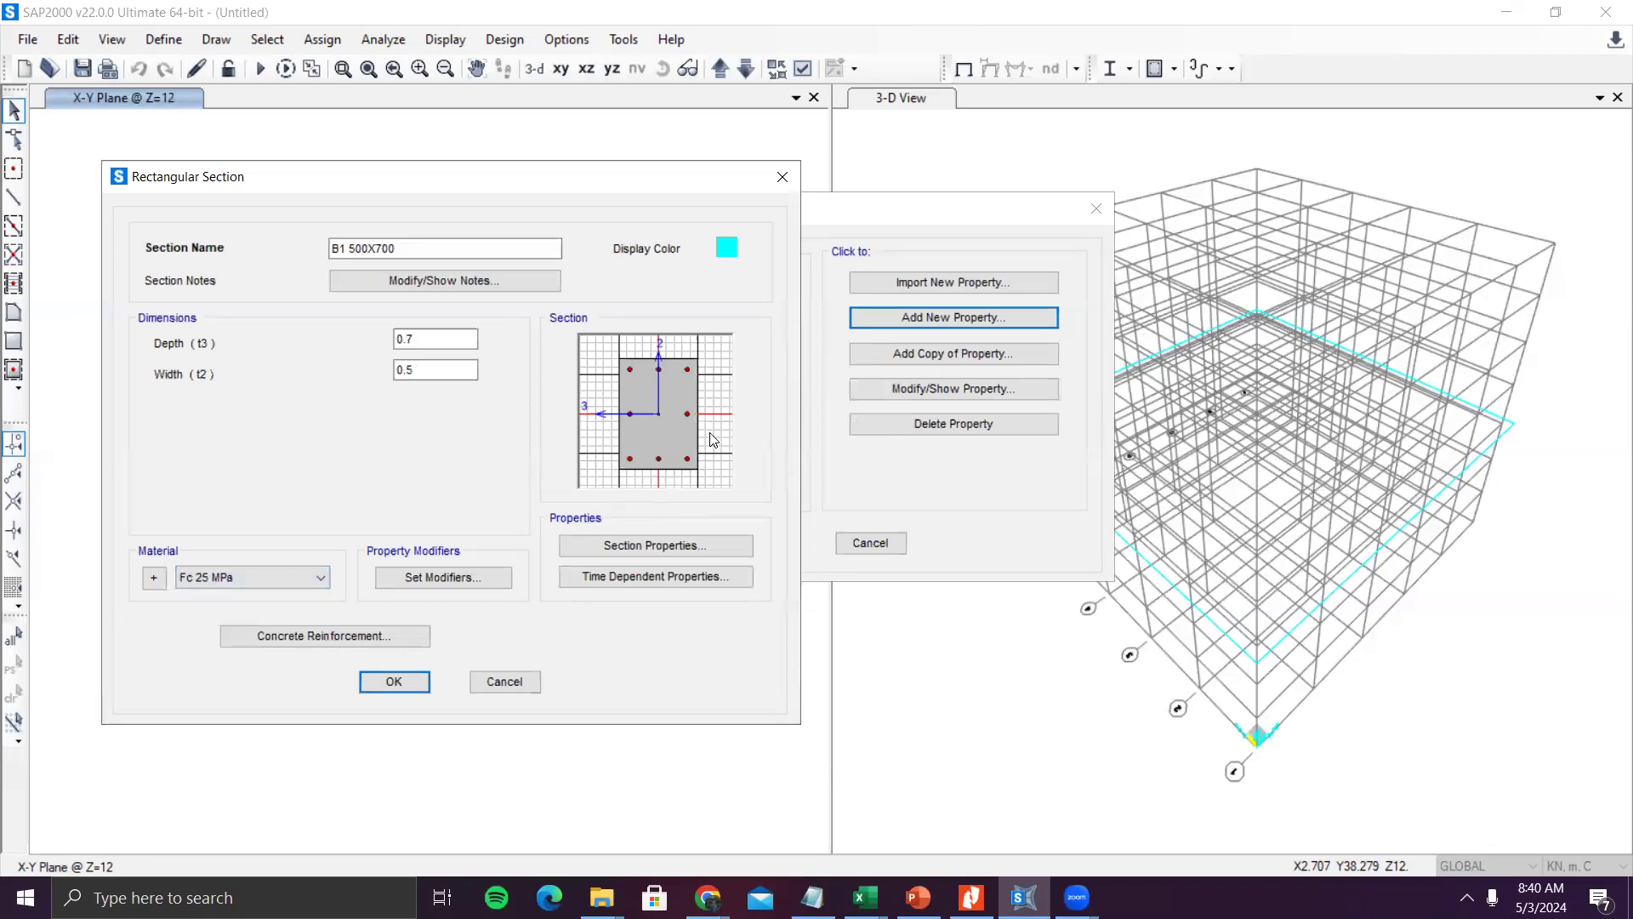
# - Check the Balok factor in SNI 2847:2019 and set the beam's moment of inertia modifiers about the 2 and 3 axes to 0.35
pyautogui.click(493, 577)
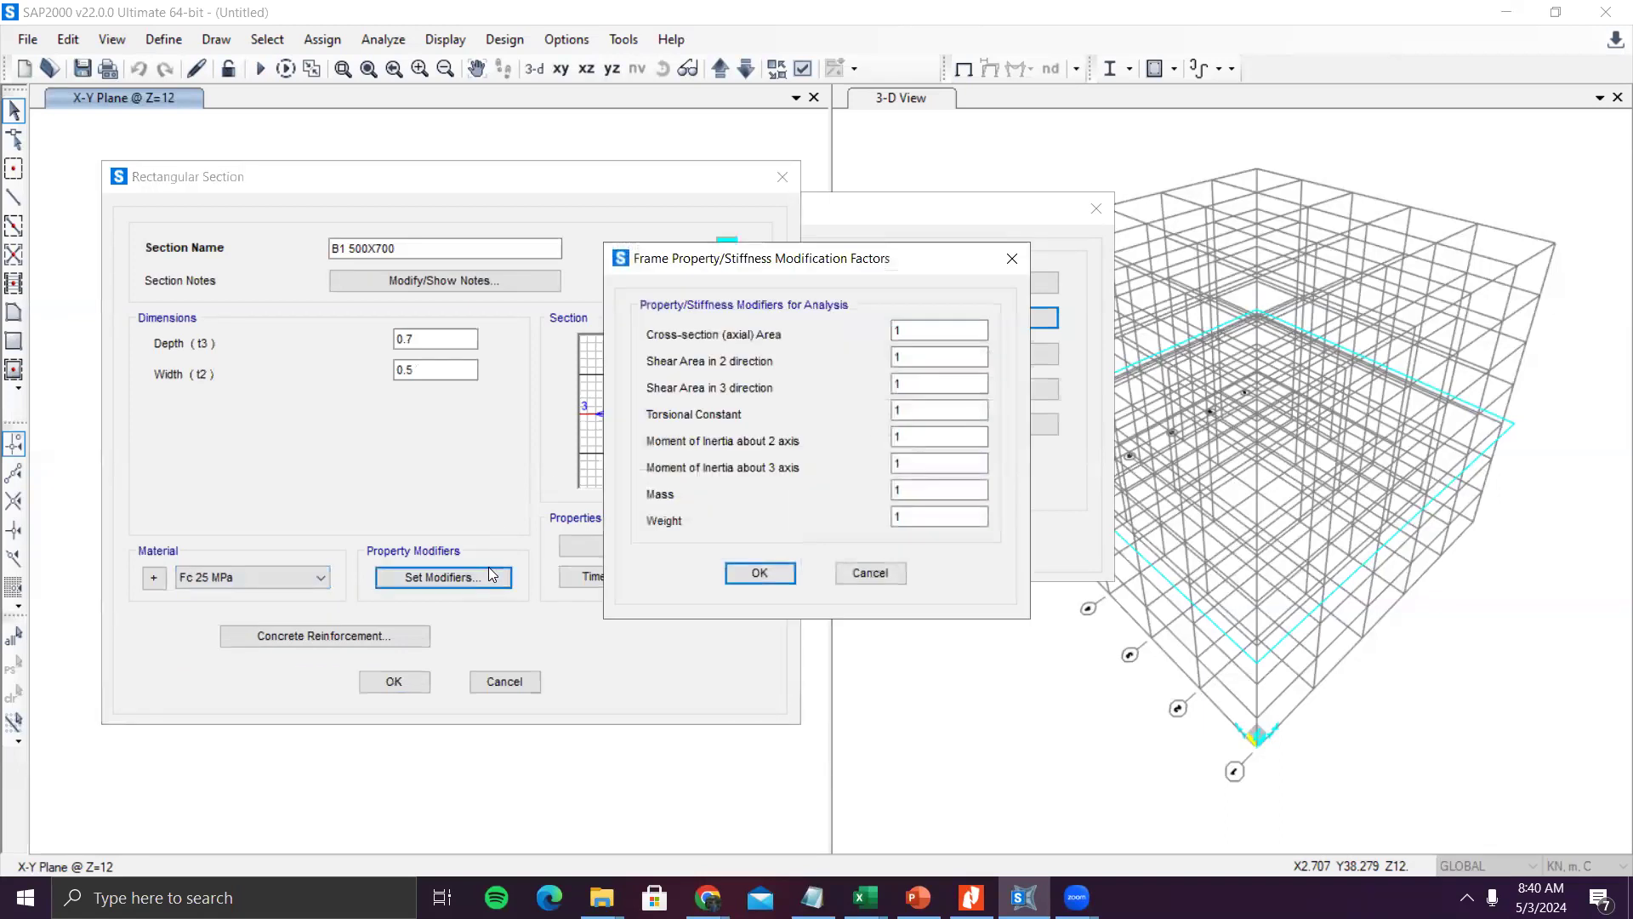
pyautogui.moveTo(812, 259); pyautogui.dragTo(383, 248)
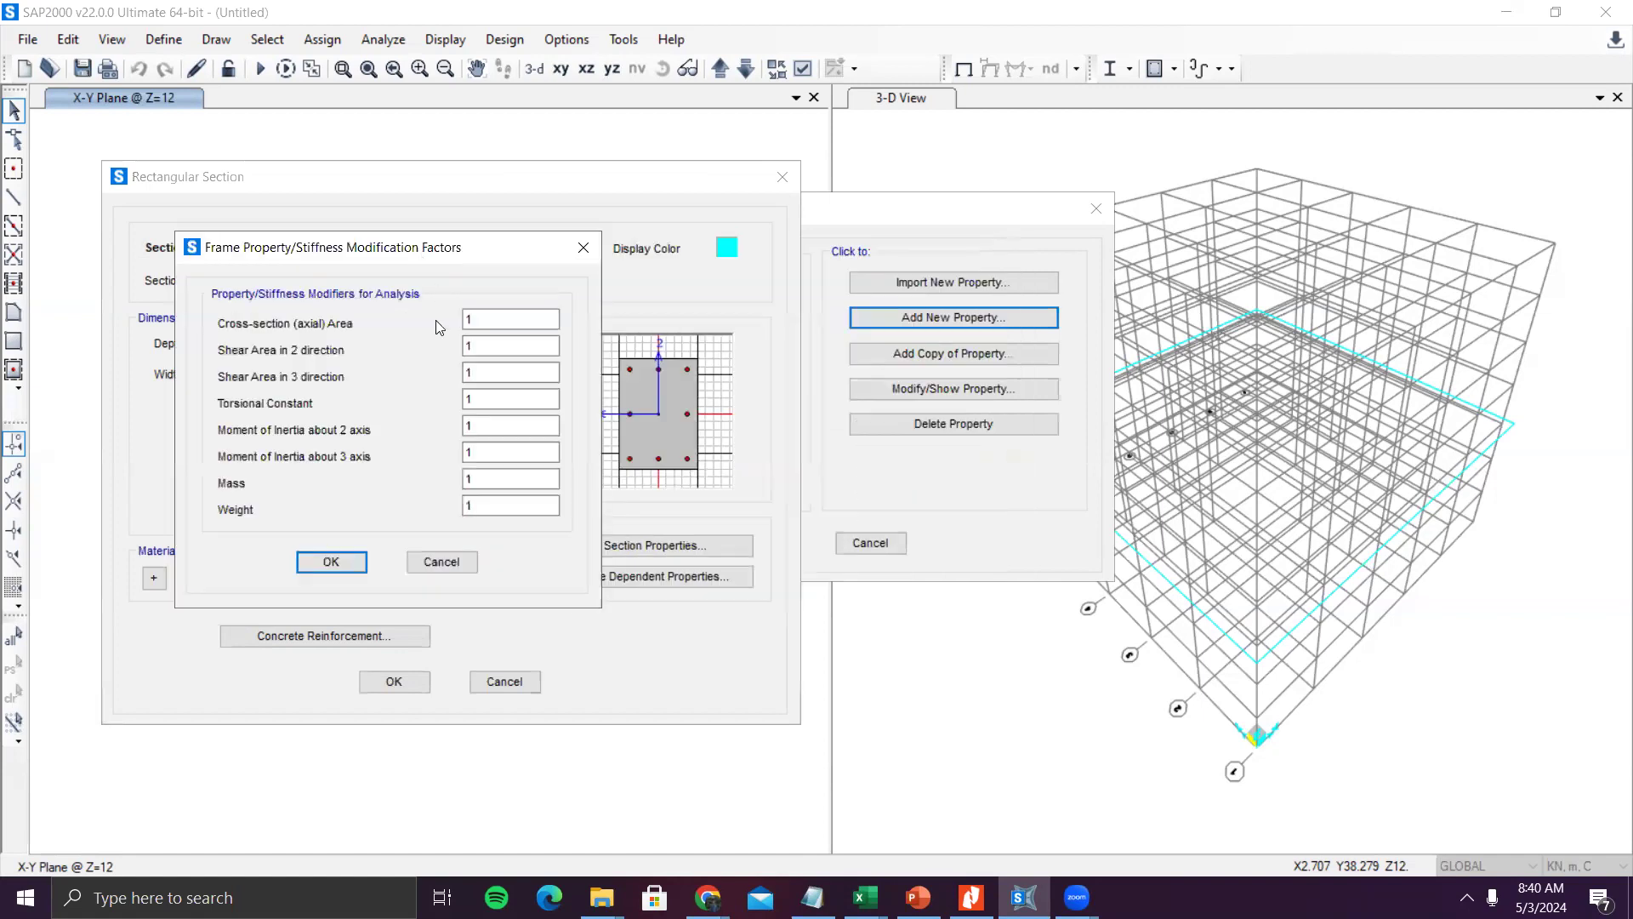
pyautogui.doubleClick(500, 426)
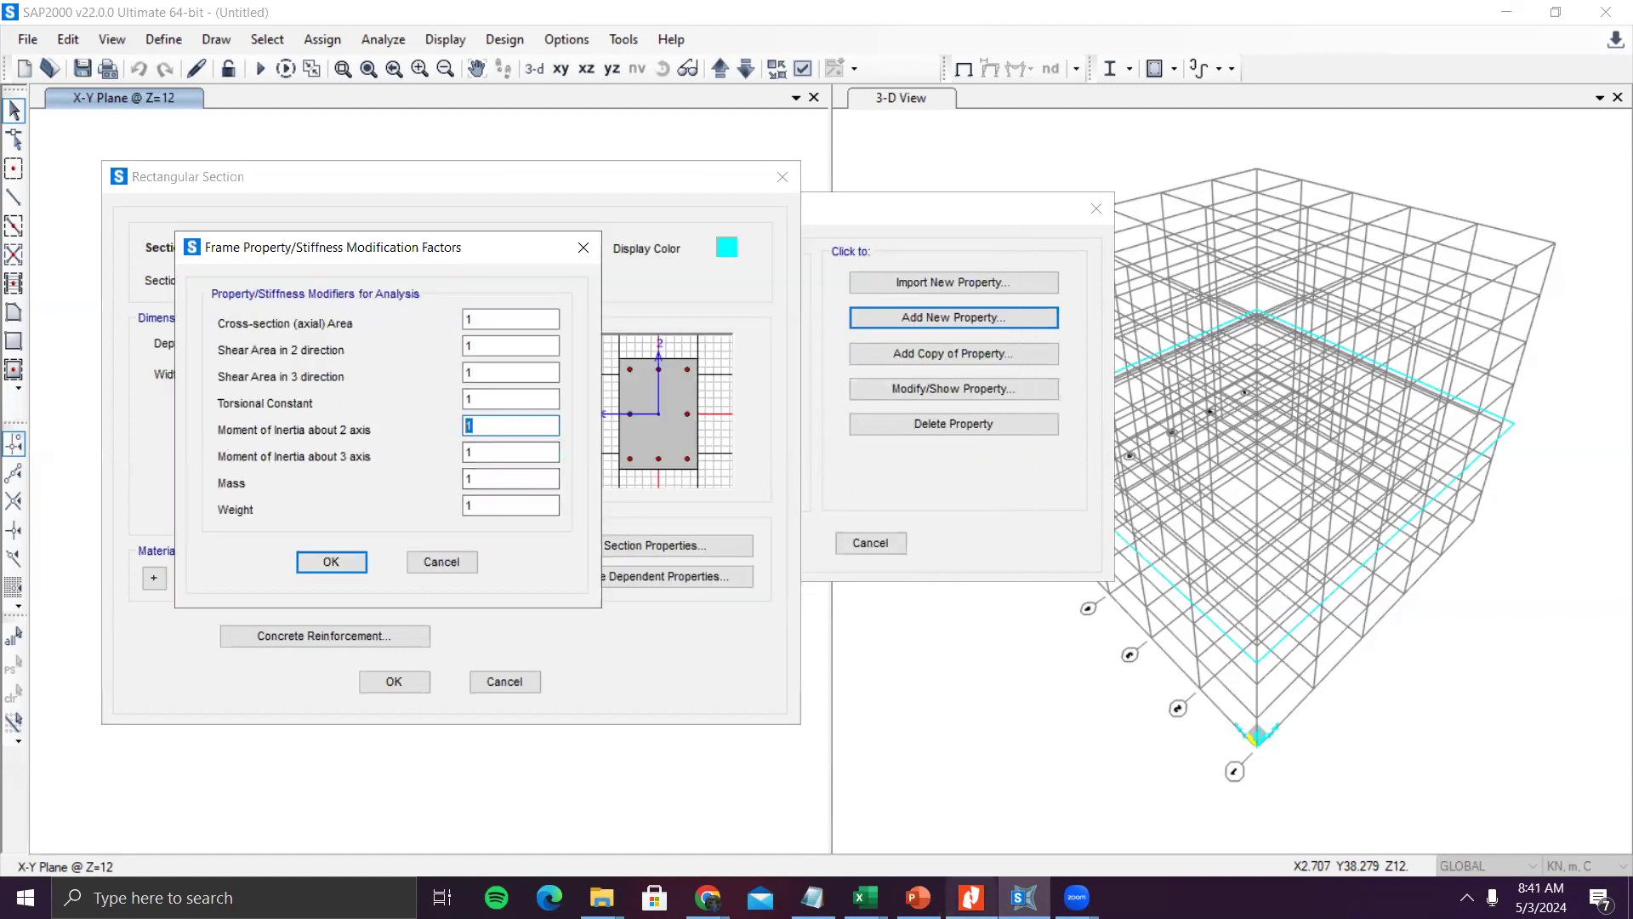
pyautogui.click(971, 897)
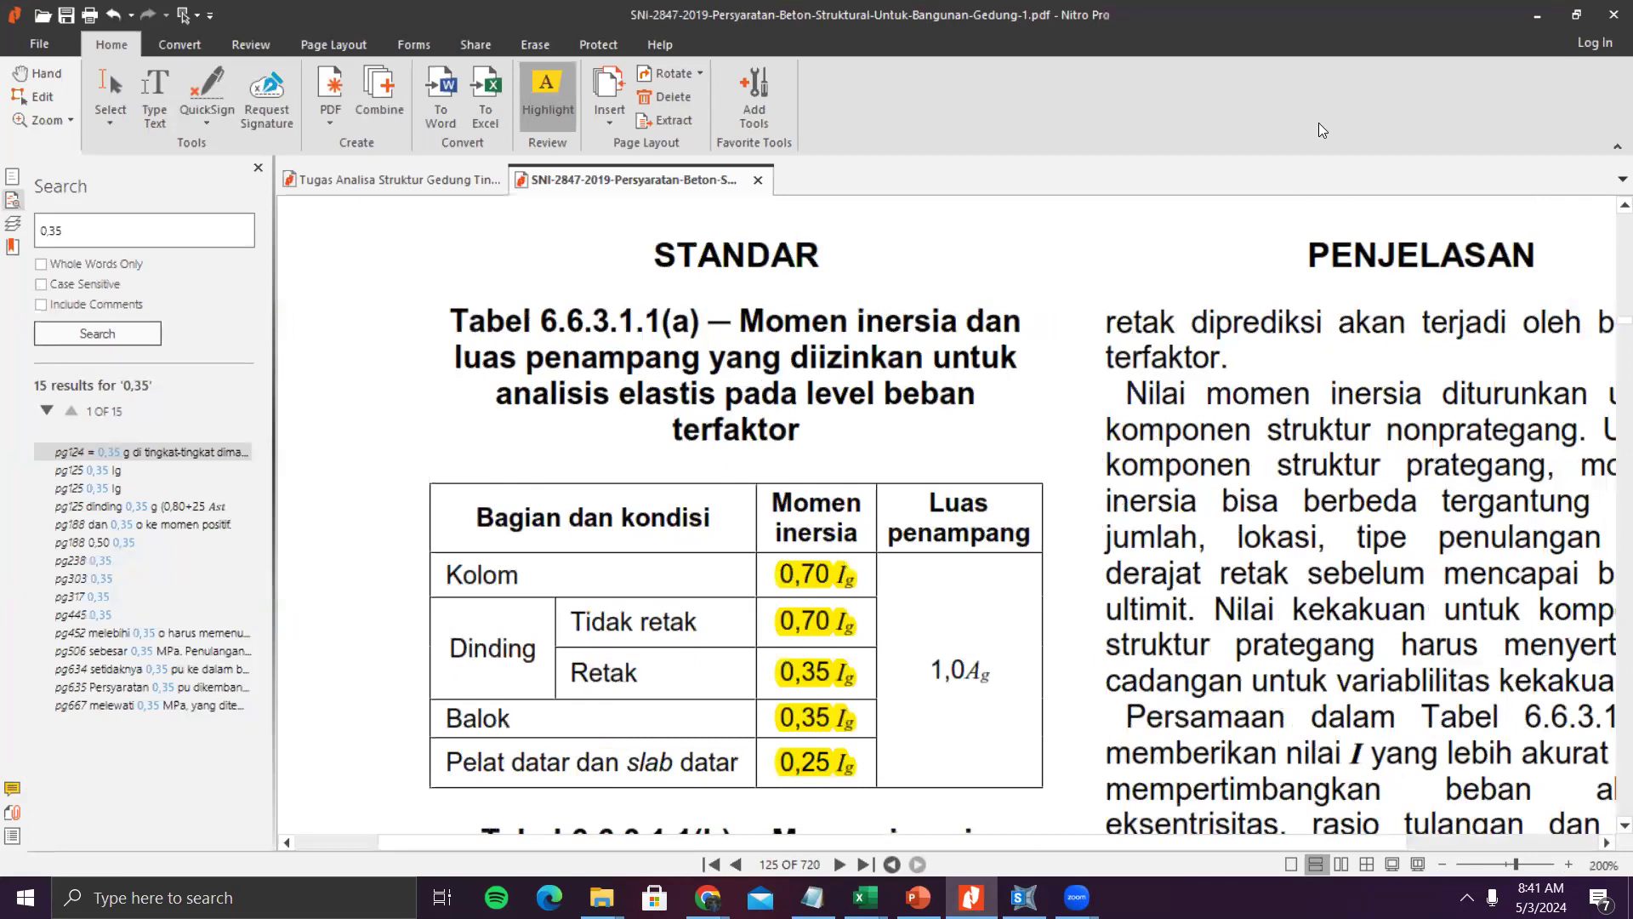
pyautogui.click(1537, 15)
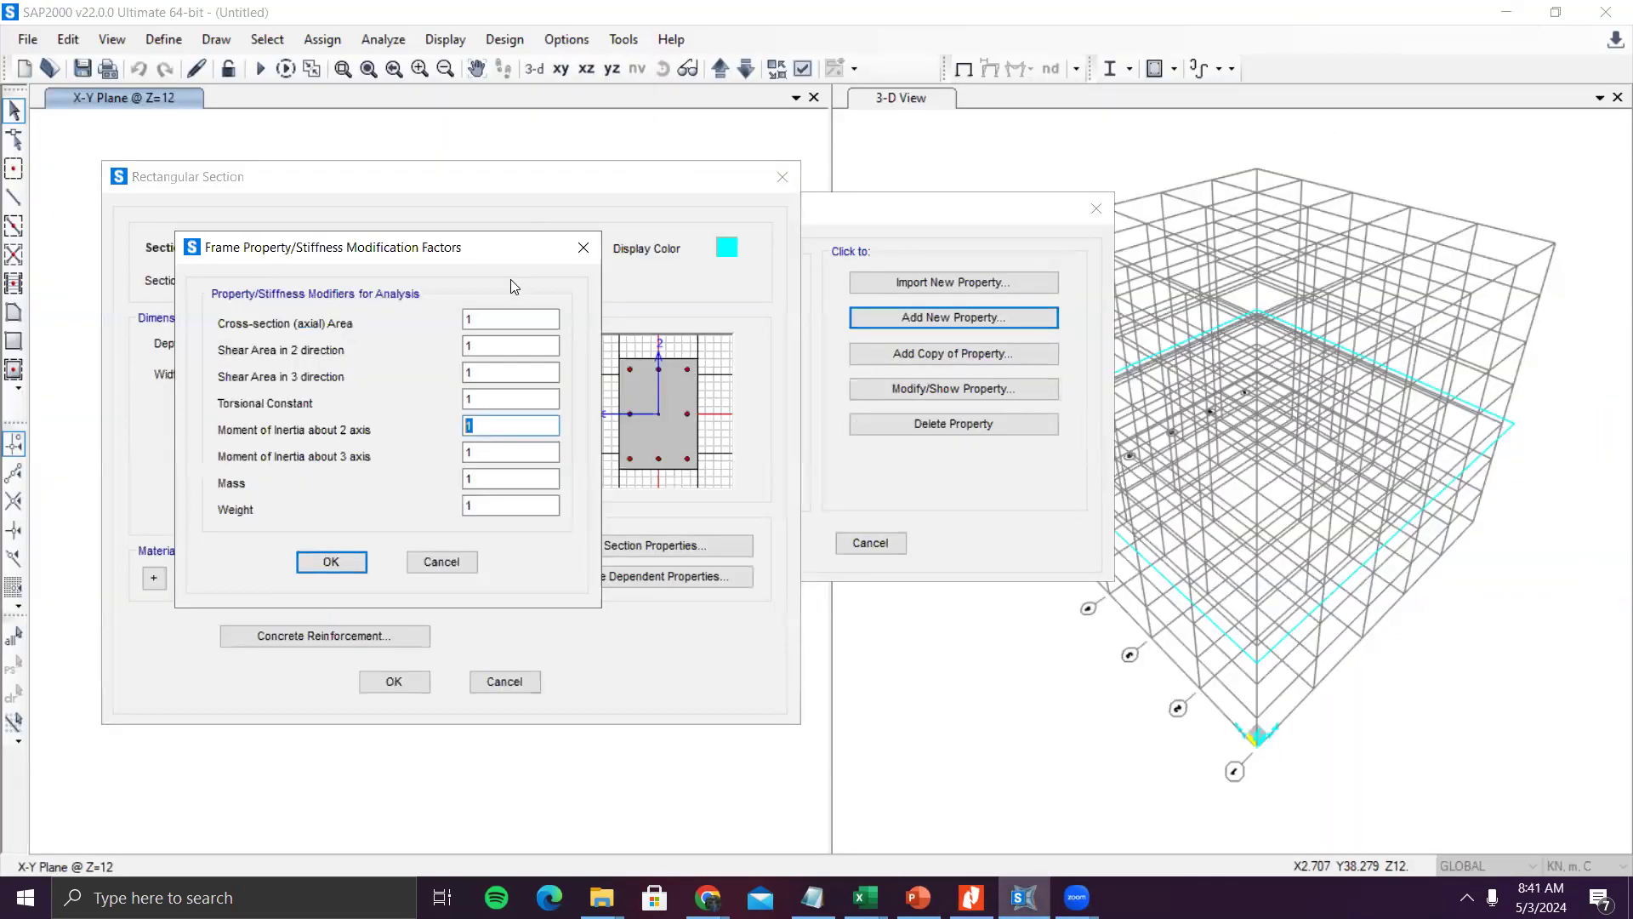
pyautogui.write('0.35')
pyautogui.press('Tab')
pyautogui.write('0.')
pyautogui.write('35')
pyautogui.click(507, 425)
pyautogui.hotkey('shift', 'Tab')
# - Switch to the SNI 2847:2019 PDF and examine the provisions around Table 6.6.3.1.1(a) for guidance on the beam's torsional constant modifier
pyautogui.click(971, 898)
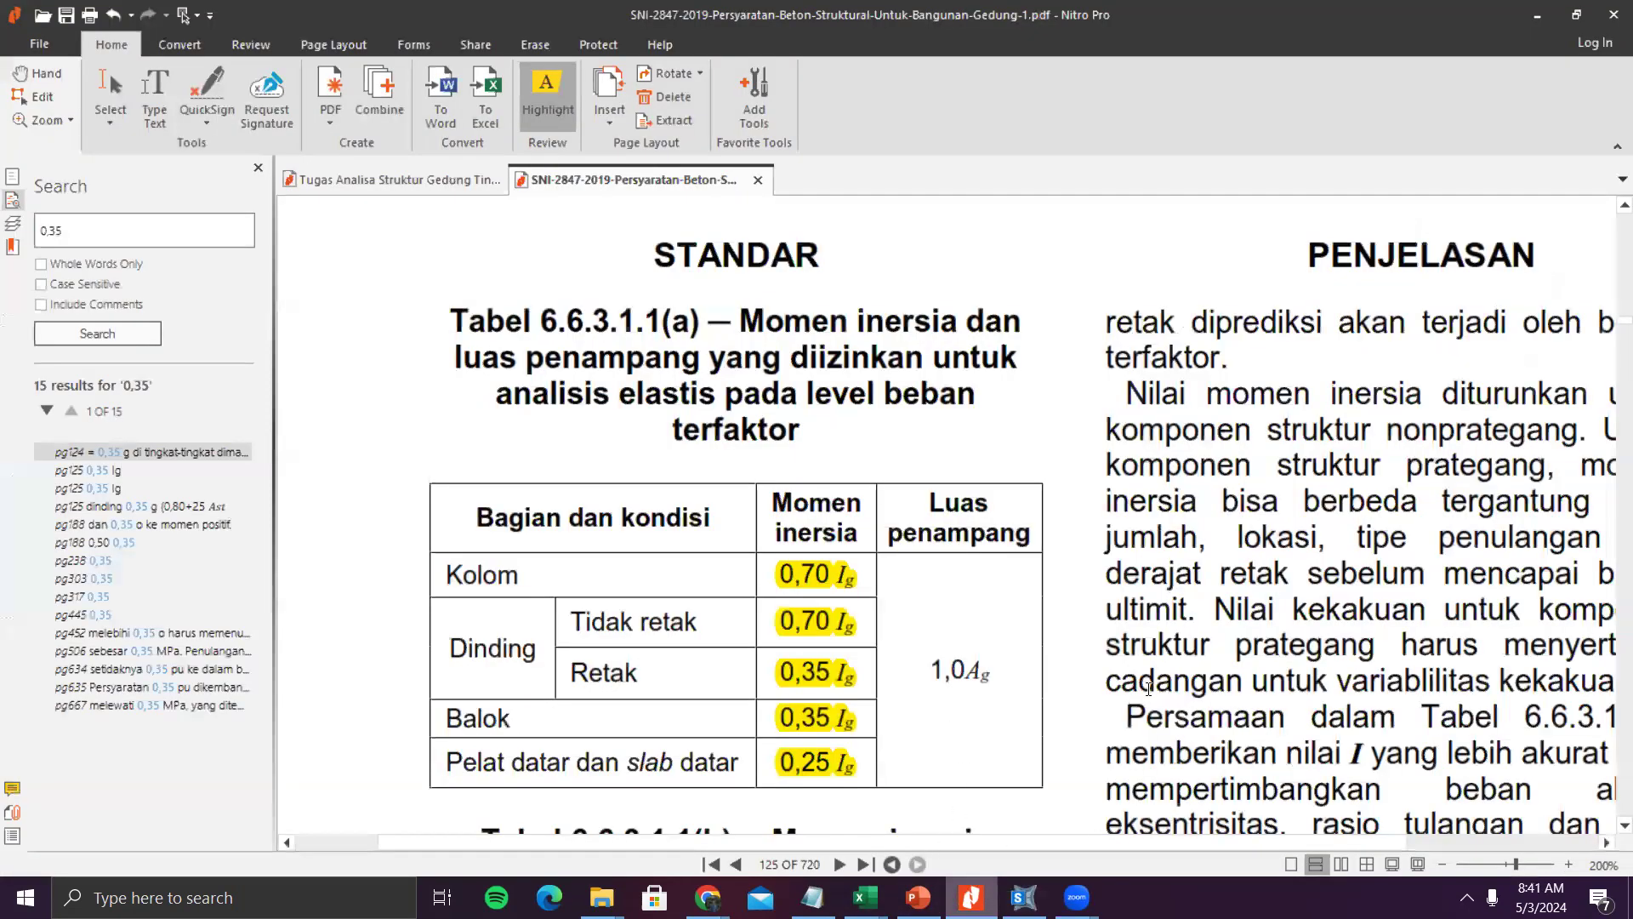
pyautogui.scroll(-3, 1149, 689)
pyautogui.hscroll(3, 1146, 690)
pyautogui.scroll(-5, 1138, 680)
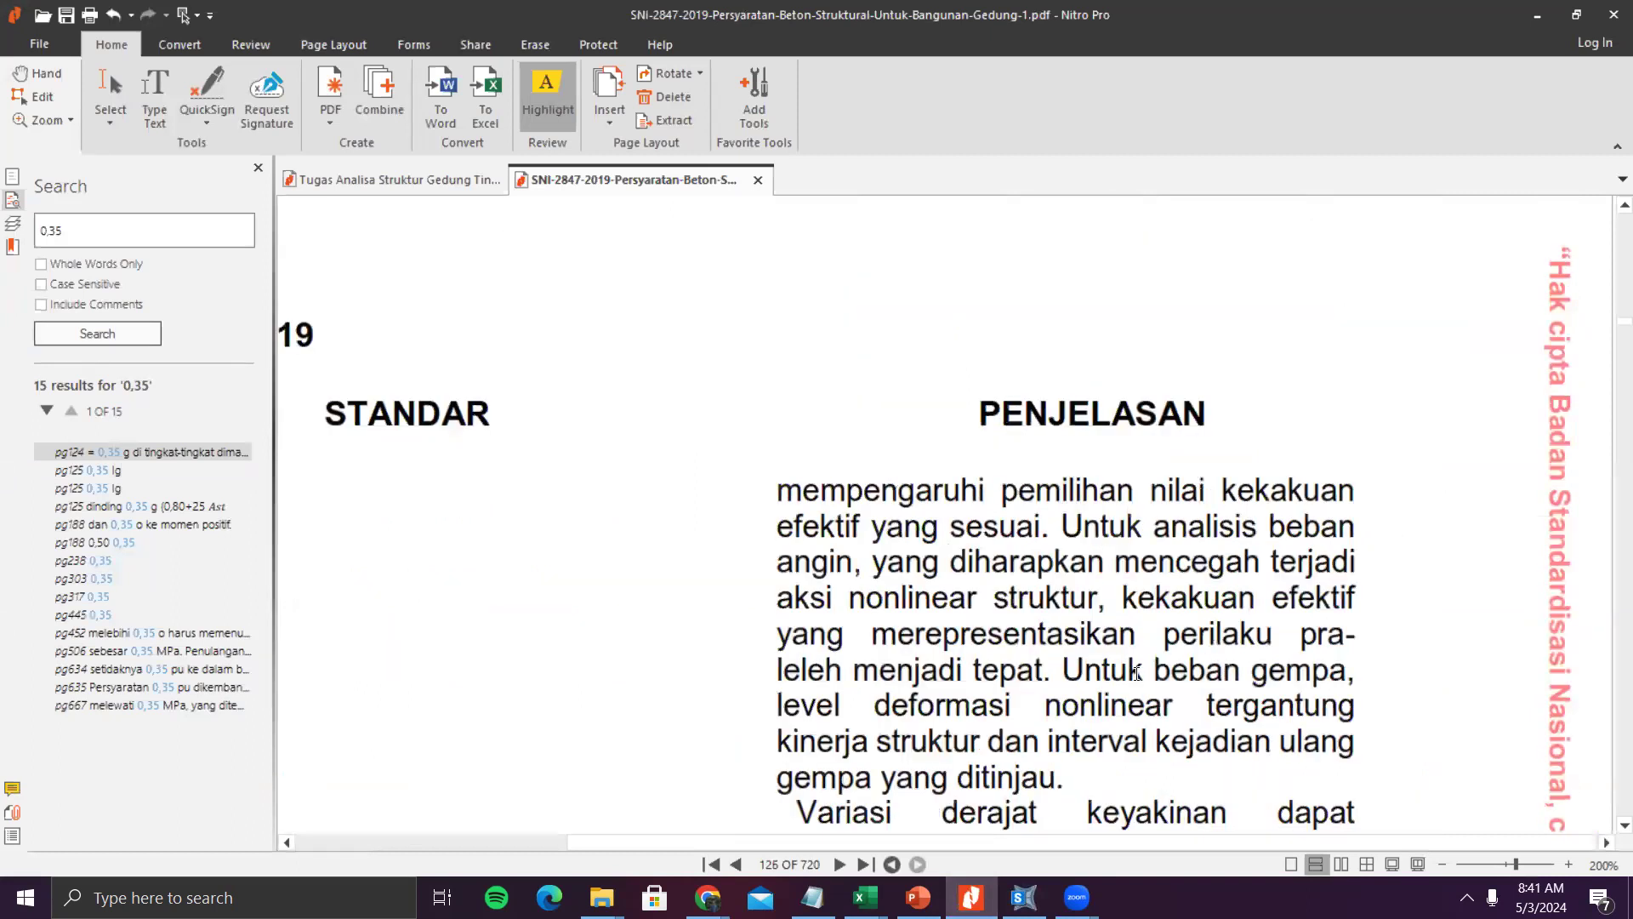
pyautogui.scroll(-5, 1126, 663)
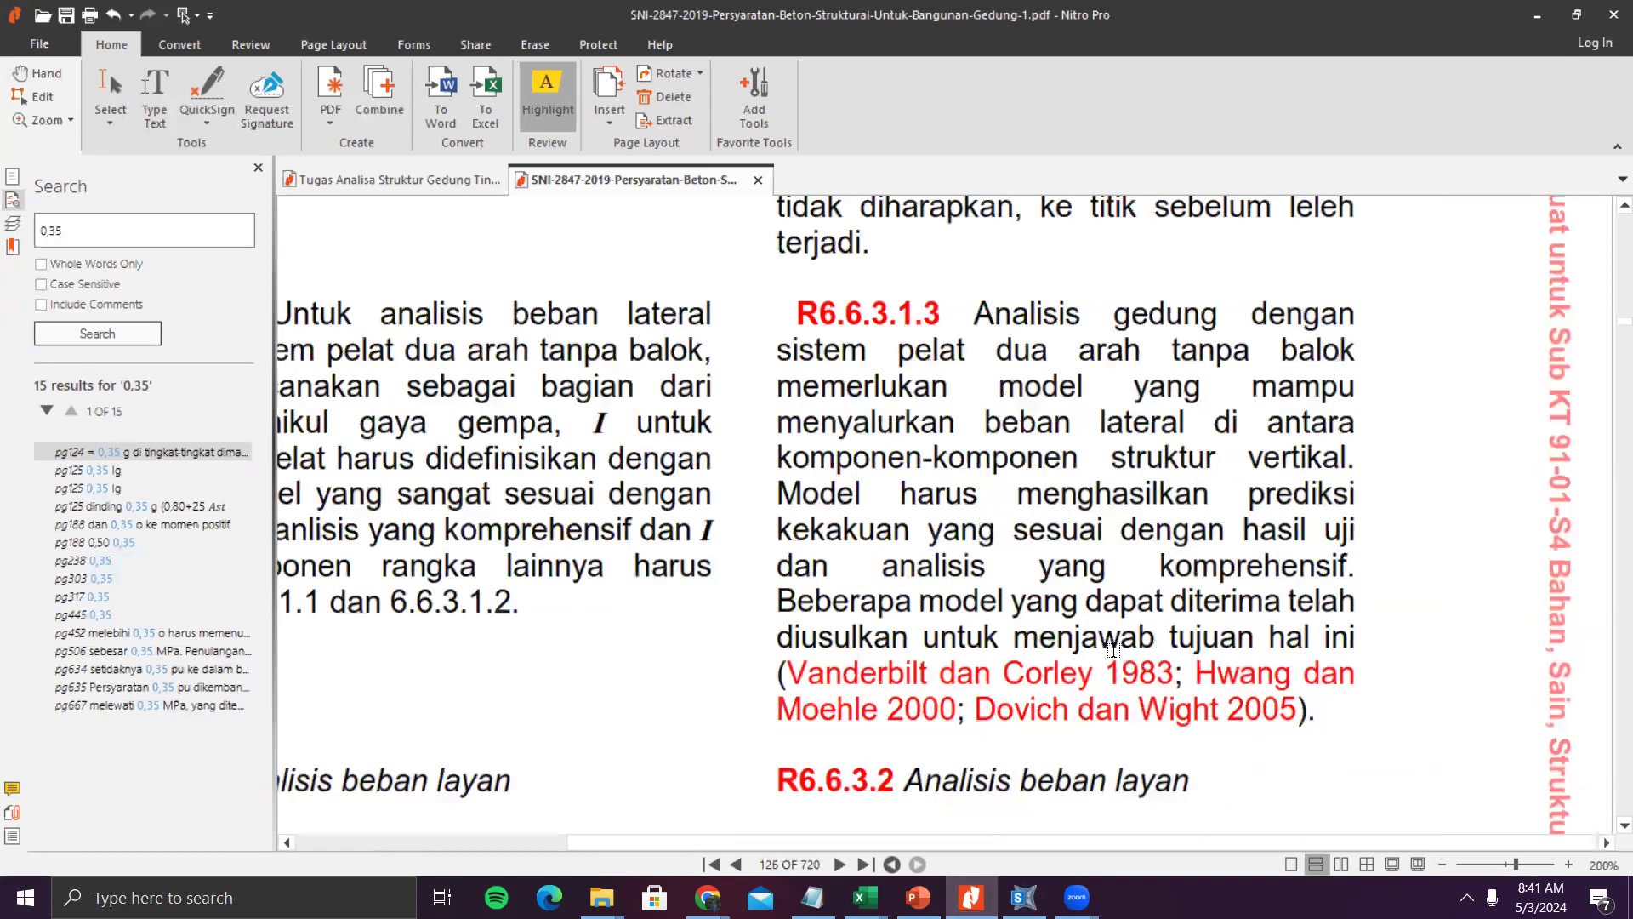
pyautogui.scroll(-5, 1115, 650)
pyautogui.scroll(-5, 1097, 617)
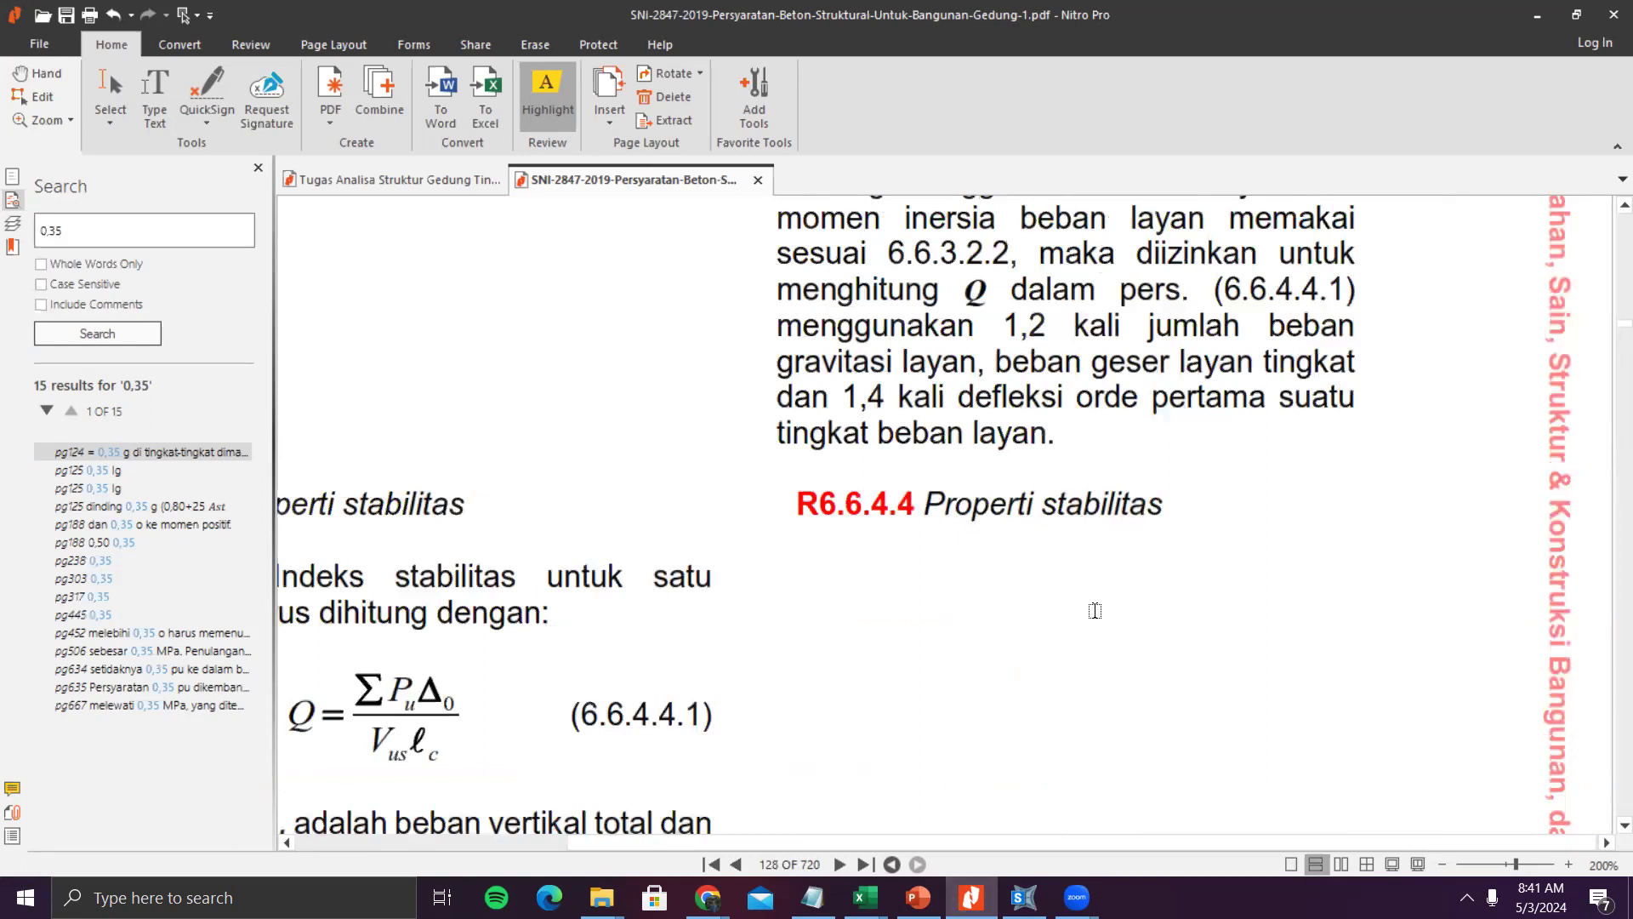
pyautogui.scroll(2, 1059, 589)
pyautogui.keyDown('ctrl'); pyautogui.scroll(-2, 1052, 585); pyautogui.keyUp('ctrl')
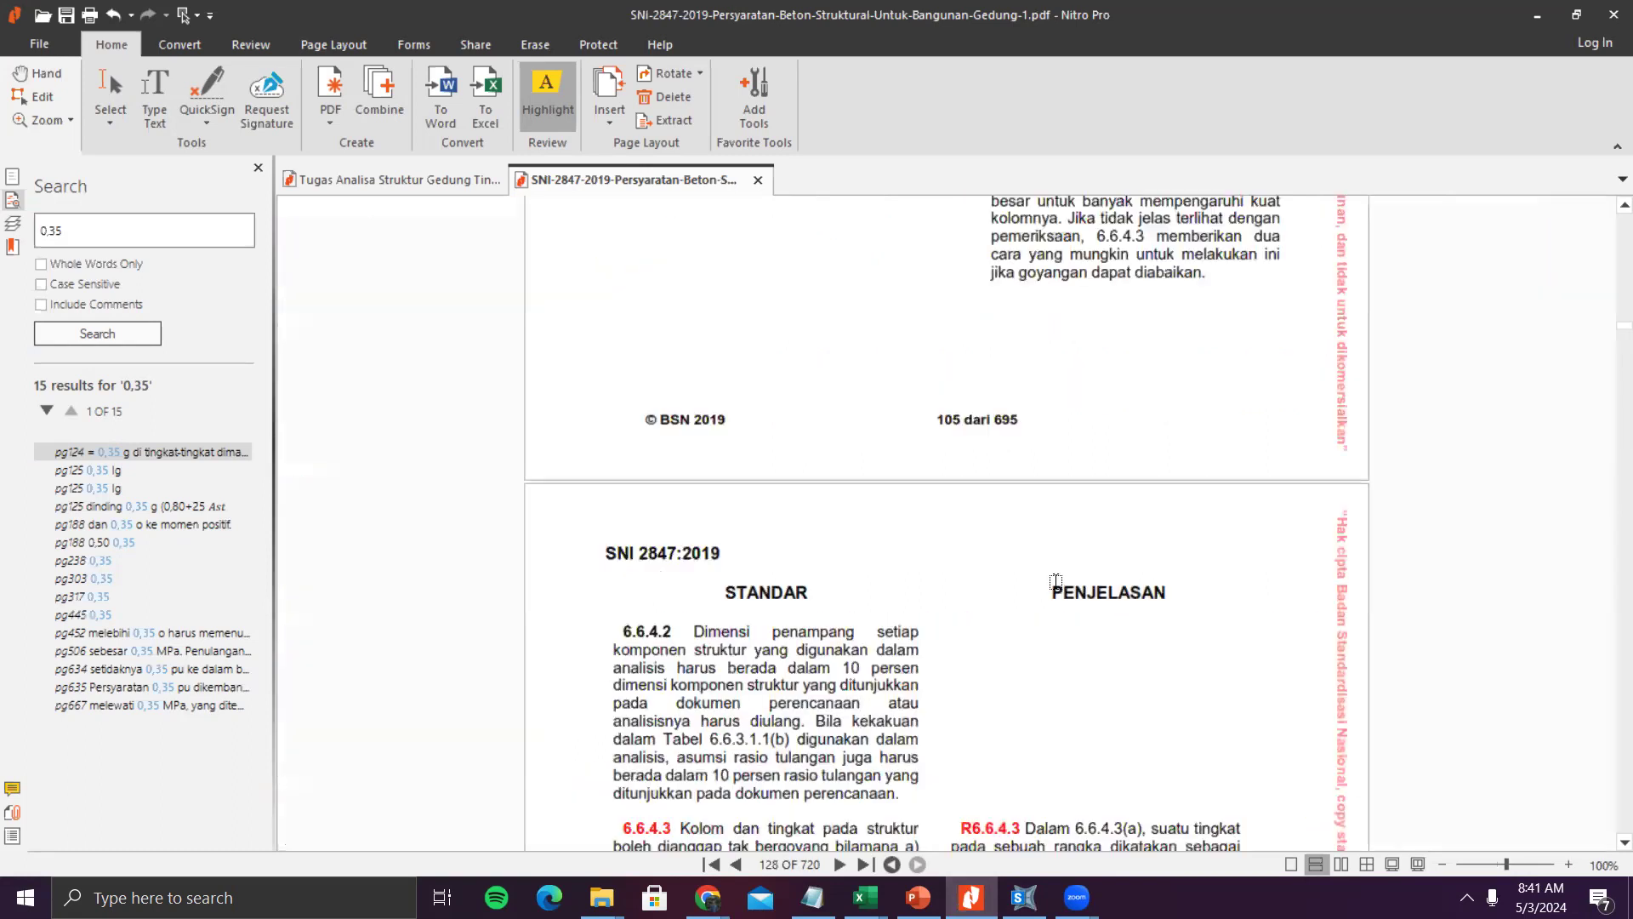
pyautogui.scroll(5, 1059, 585)
pyautogui.scroll(5, 1064, 584)
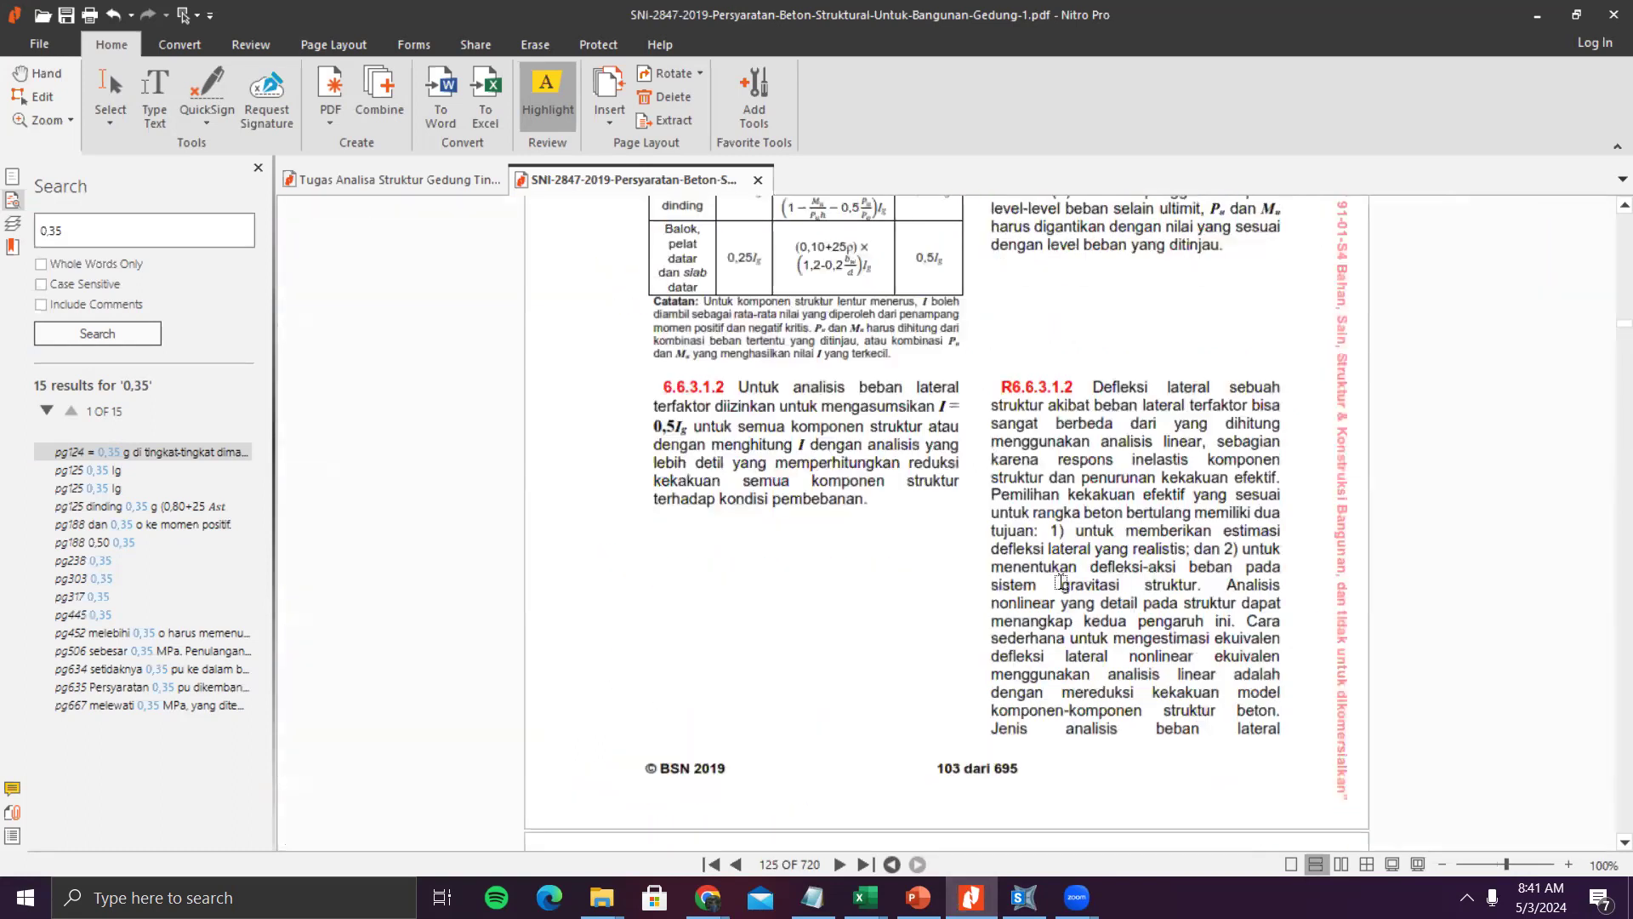
pyautogui.scroll(5, 1063, 583)
pyautogui.keyDown('ctrl'); pyautogui.scroll(1, 1134, 589); pyautogui.keyUp('ctrl')
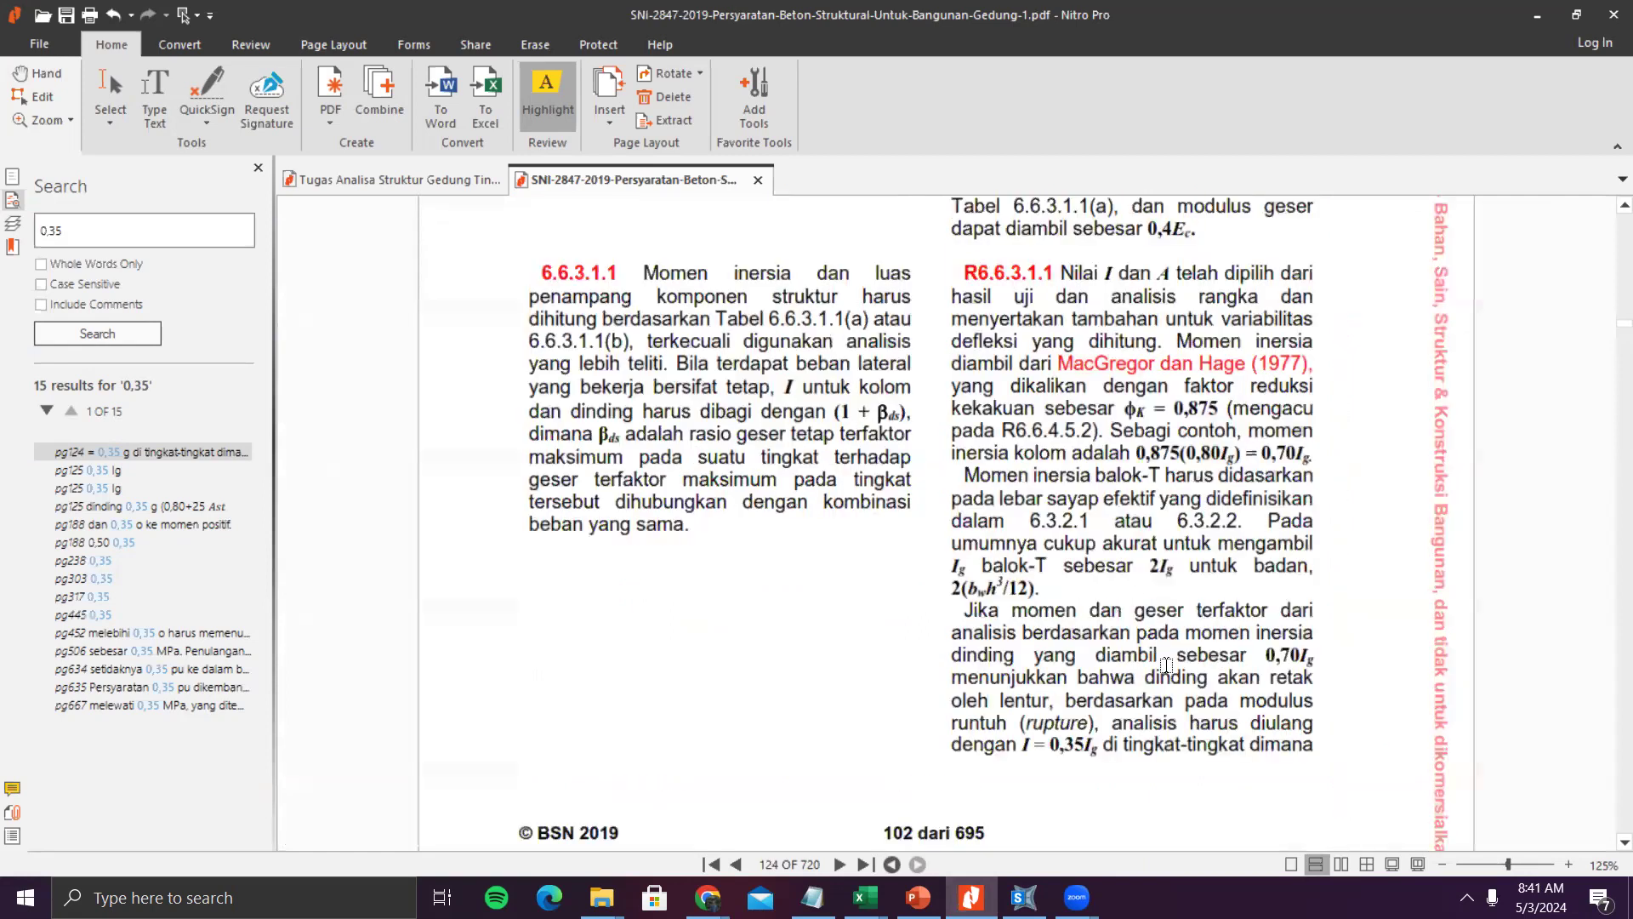
pyautogui.scroll(-1, 1264, 690)
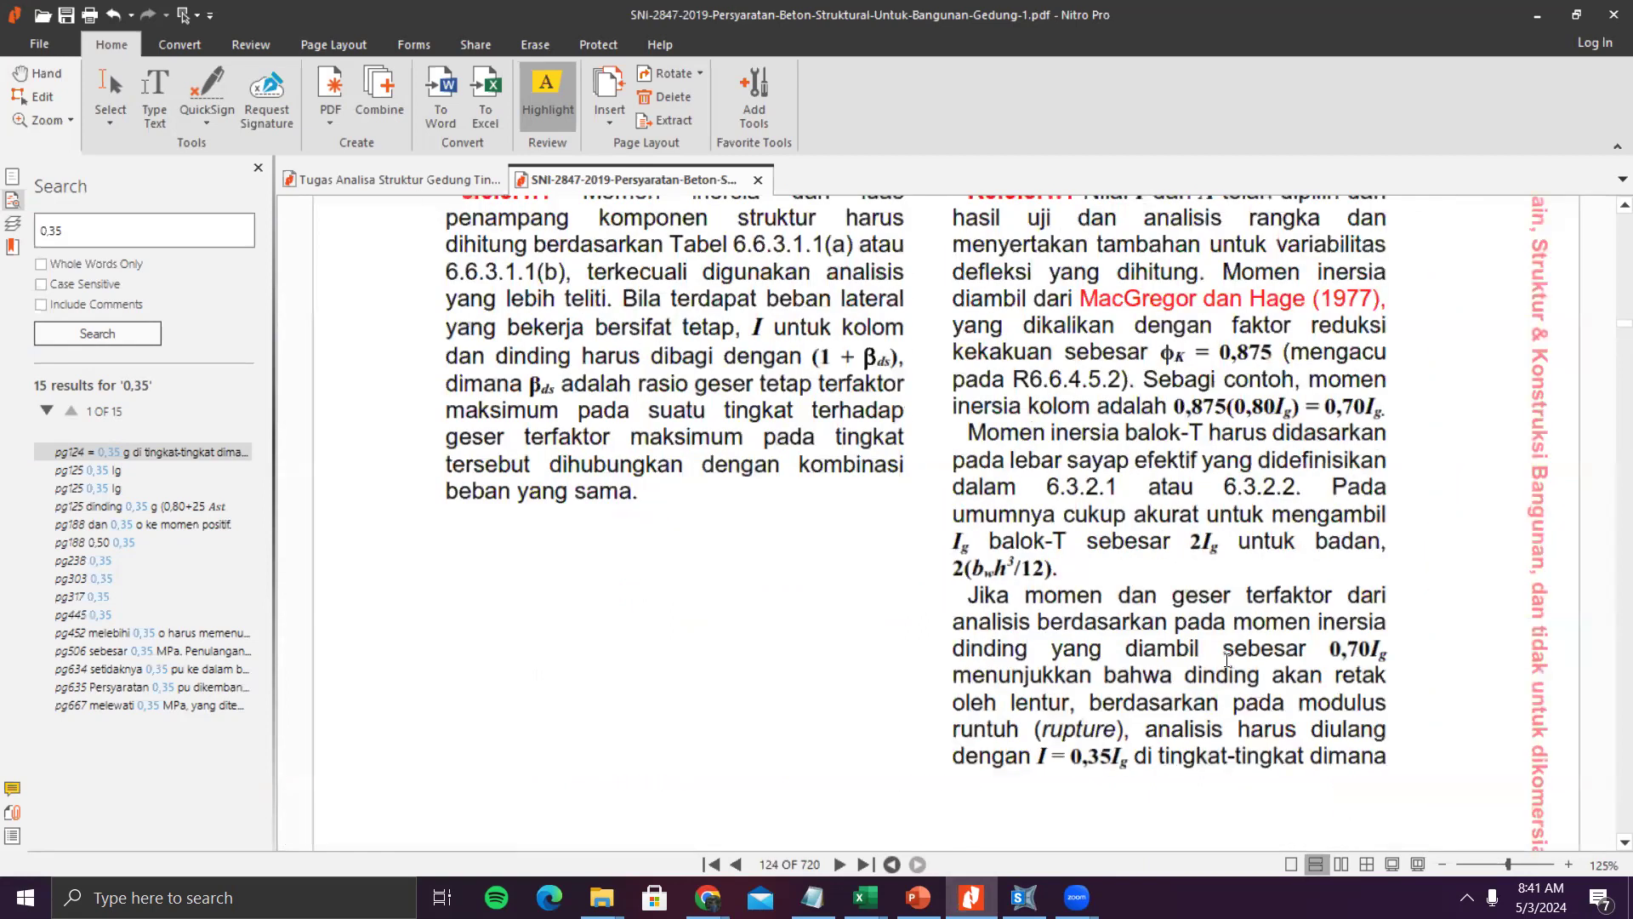
pyautogui.scroll(-10, 1190, 653)
pyautogui.scroll(-10, 1178, 668)
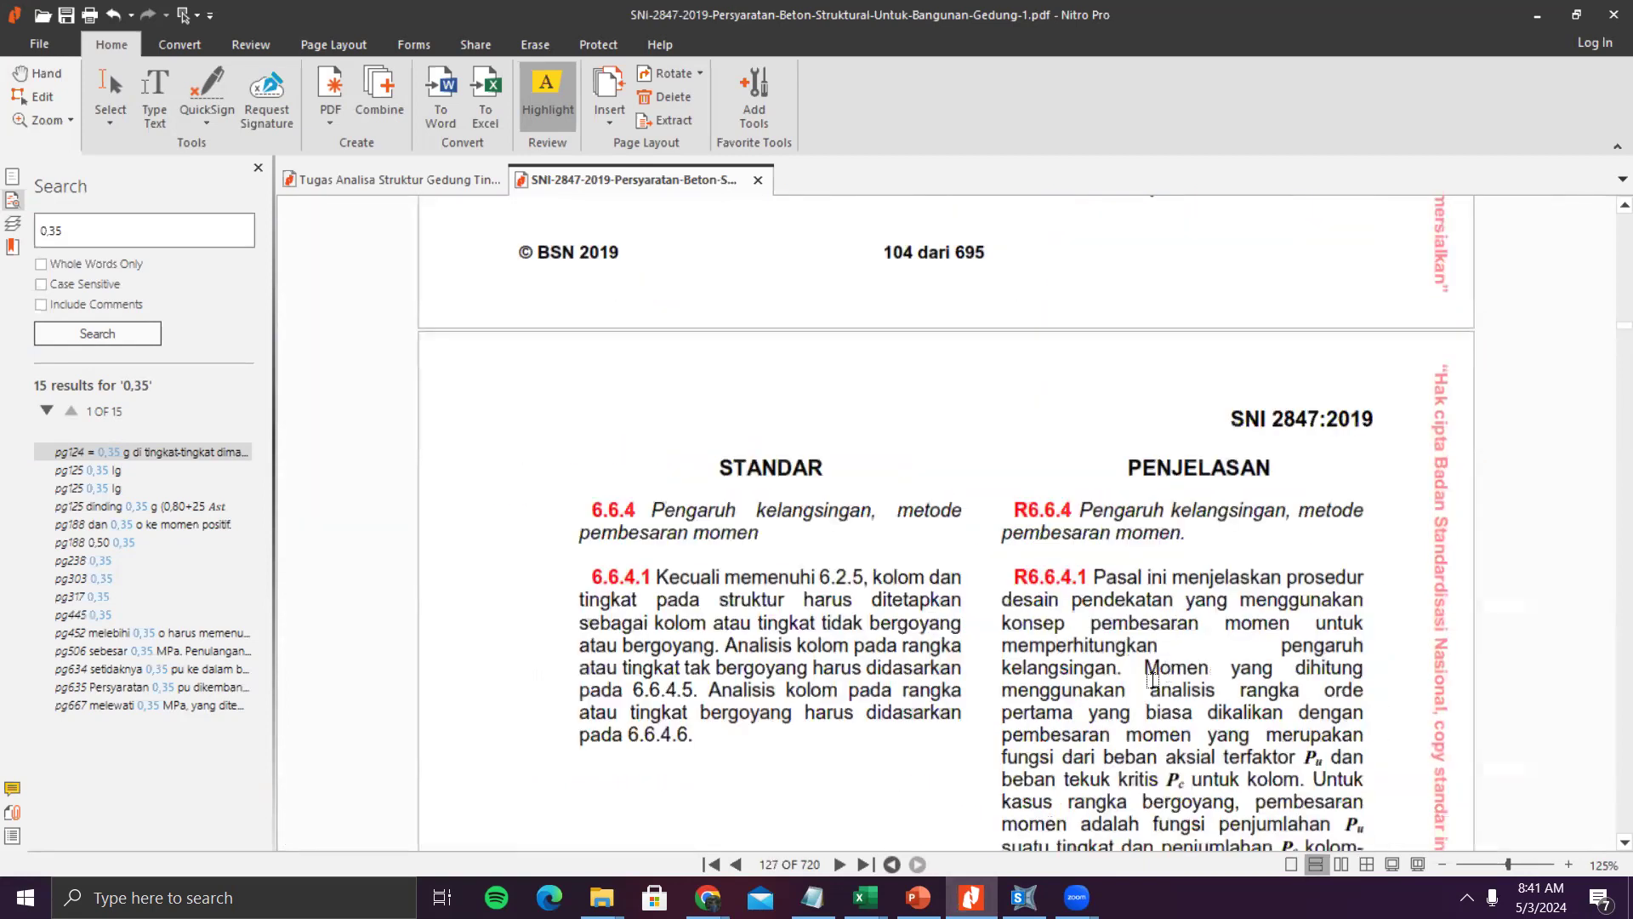
pyautogui.scroll(-10, 1145, 672)
pyautogui.scroll(-10, 1106, 606)
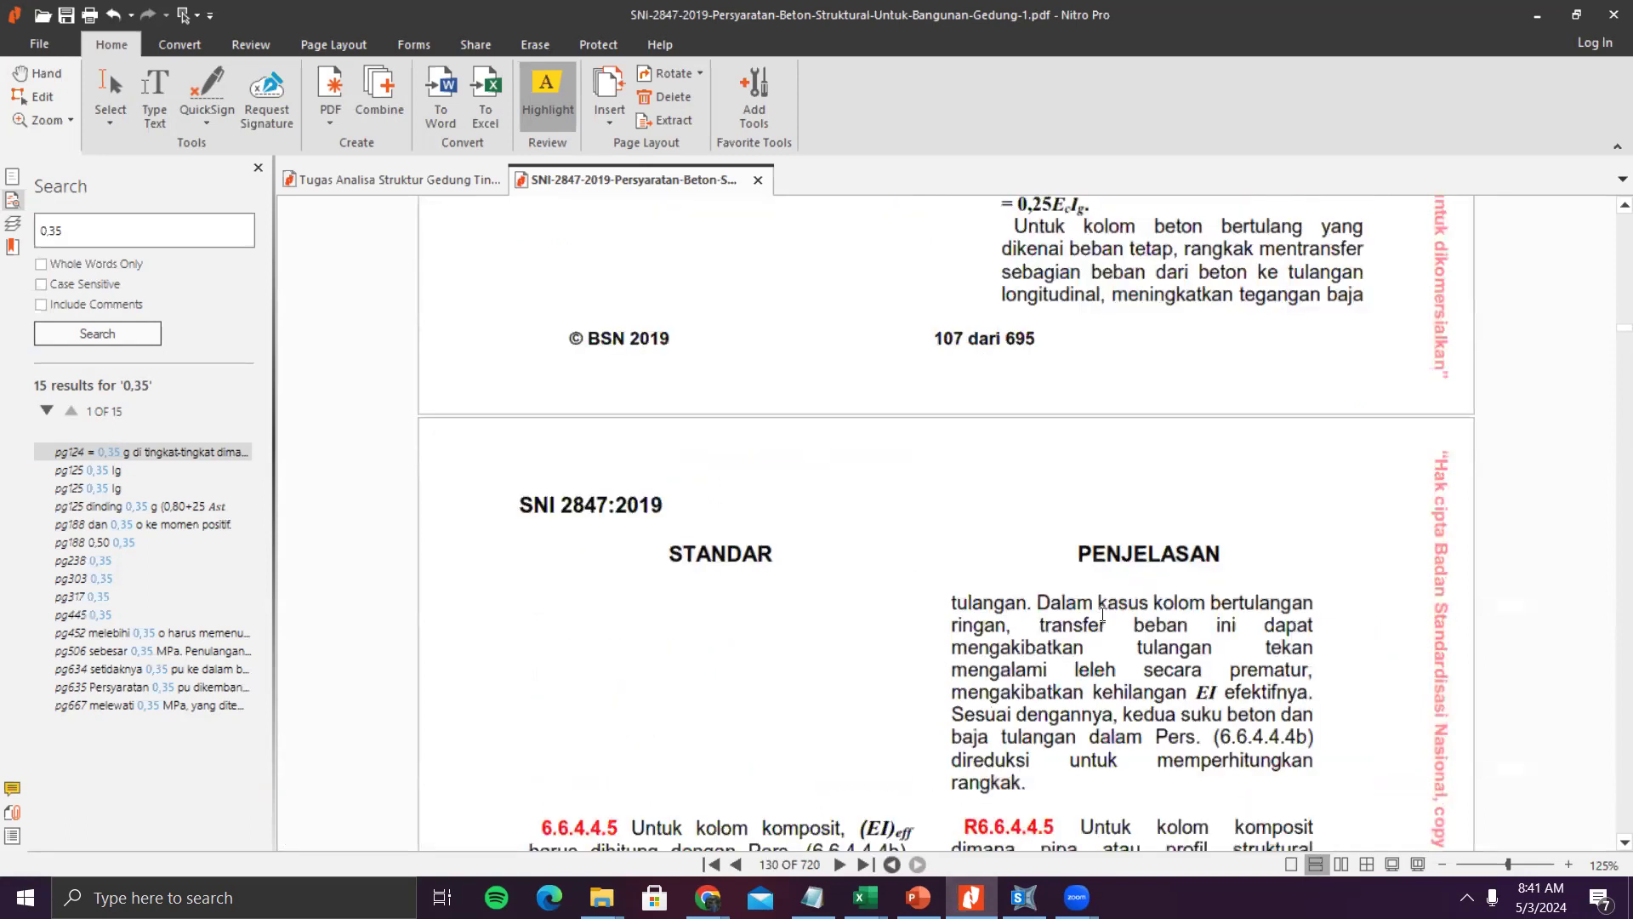
pyautogui.scroll(-10, 1108, 616)
pyautogui.scroll(-20, 1111, 625)
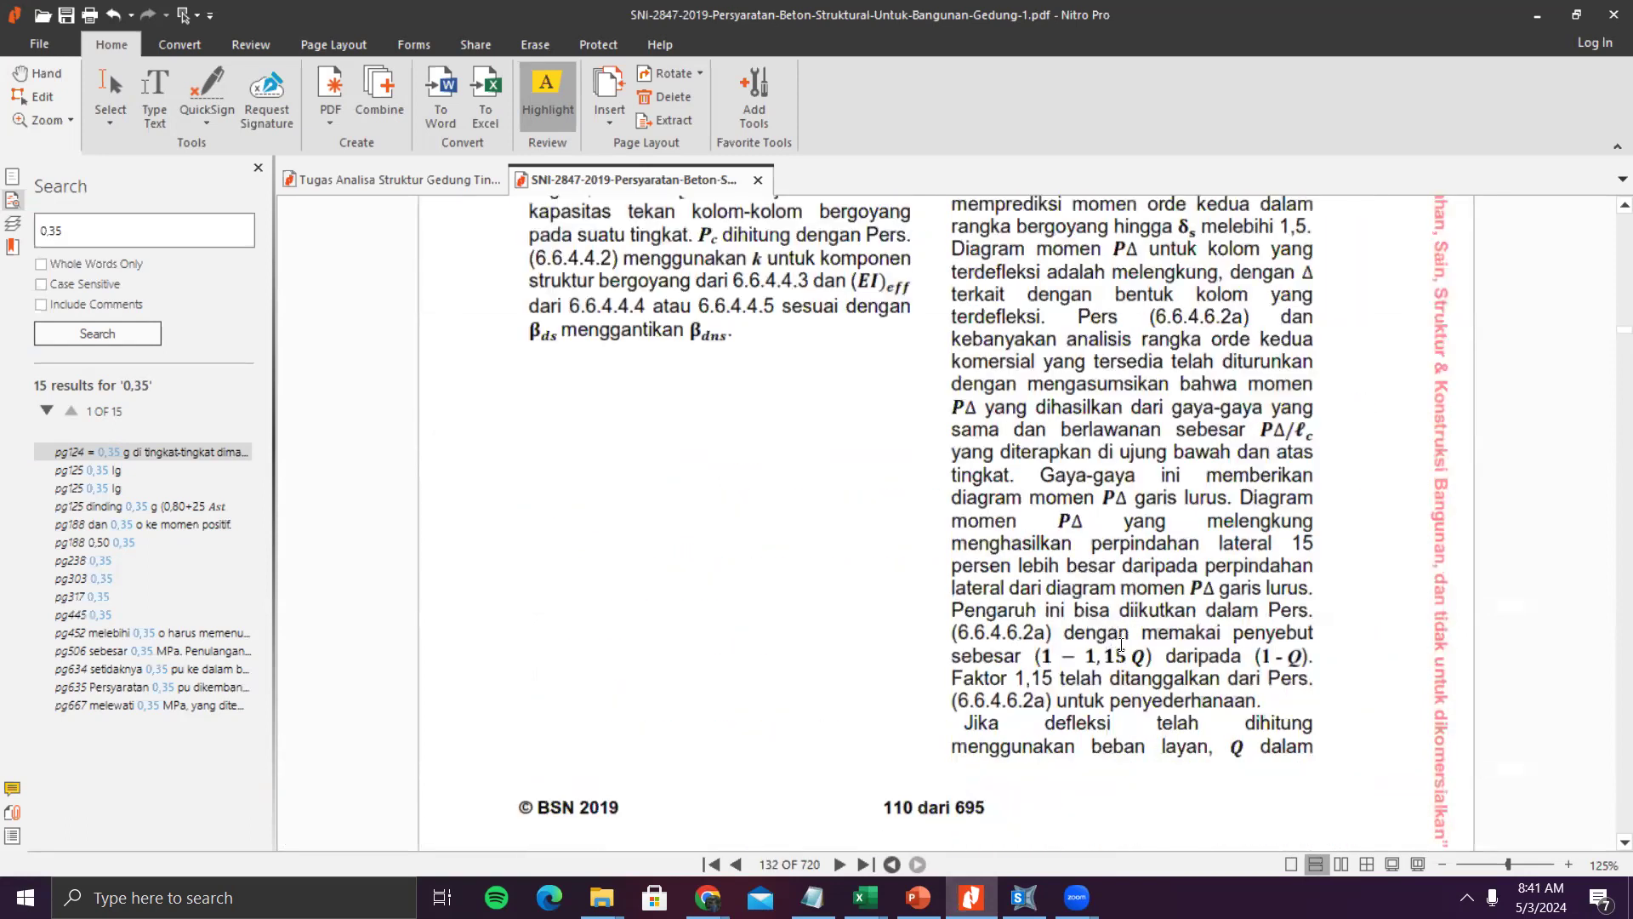
pyautogui.scroll(-10, 1121, 644)
pyautogui.scroll(-5, 1610, 344)
pyautogui.moveTo(1610, 345); pyautogui.dragTo(1610, 466)
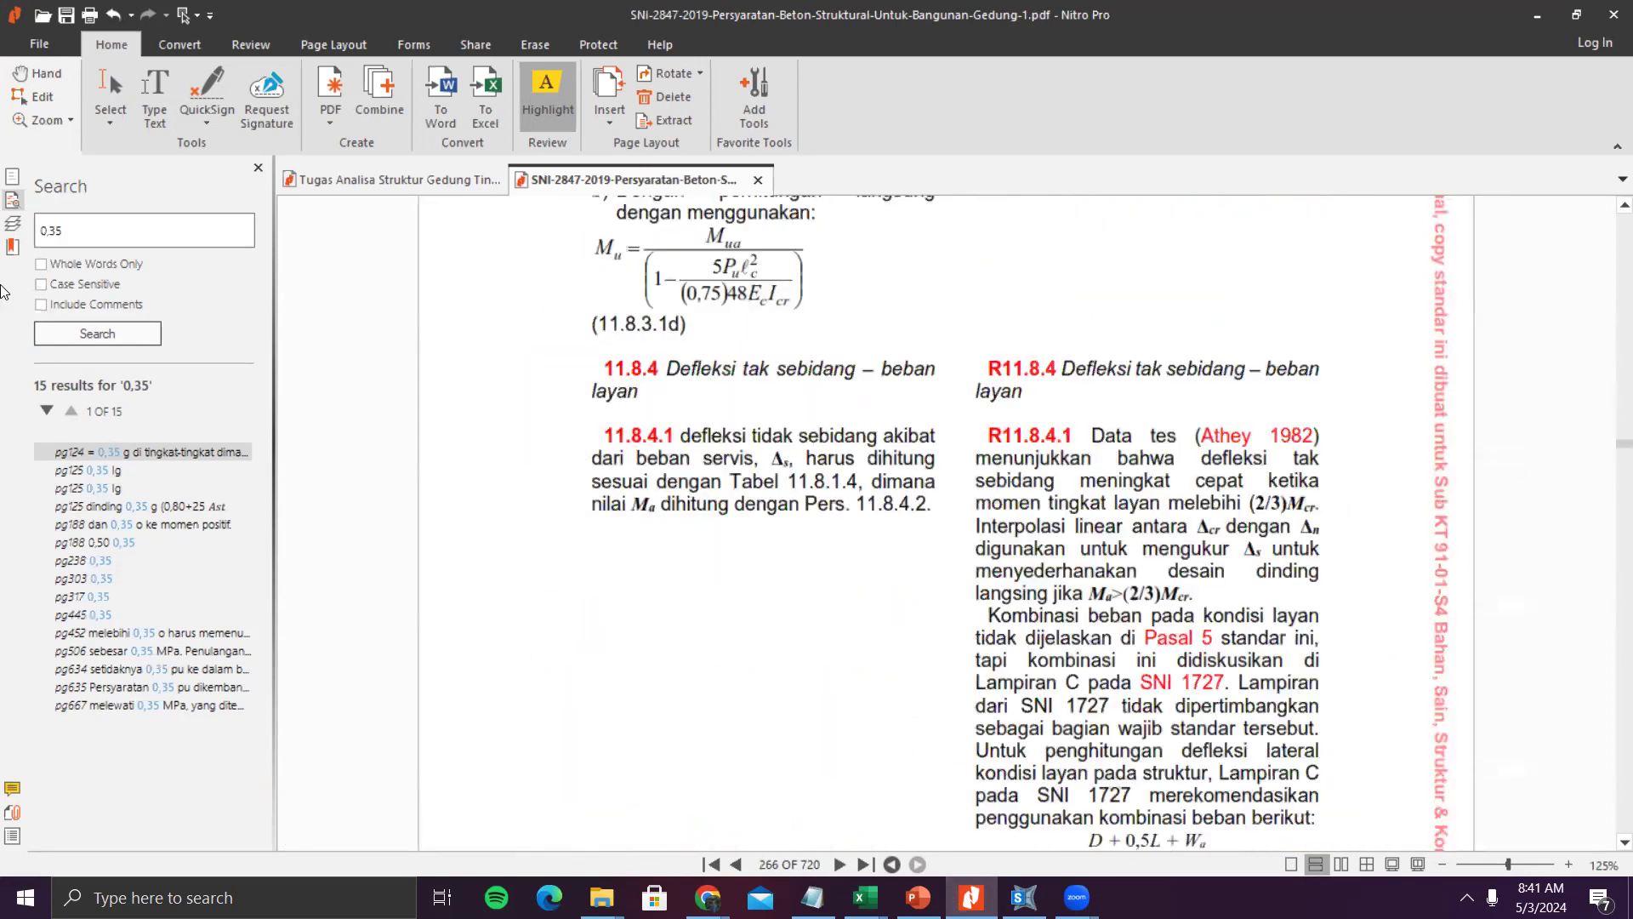
# - Search the SNI 2847:2019 document for TORSI and open the page 620 result on beam corner spalling
pyautogui.tripleClick(218, 226)
pyautogui.write('TORSI')
pyautogui.click(61, 335)
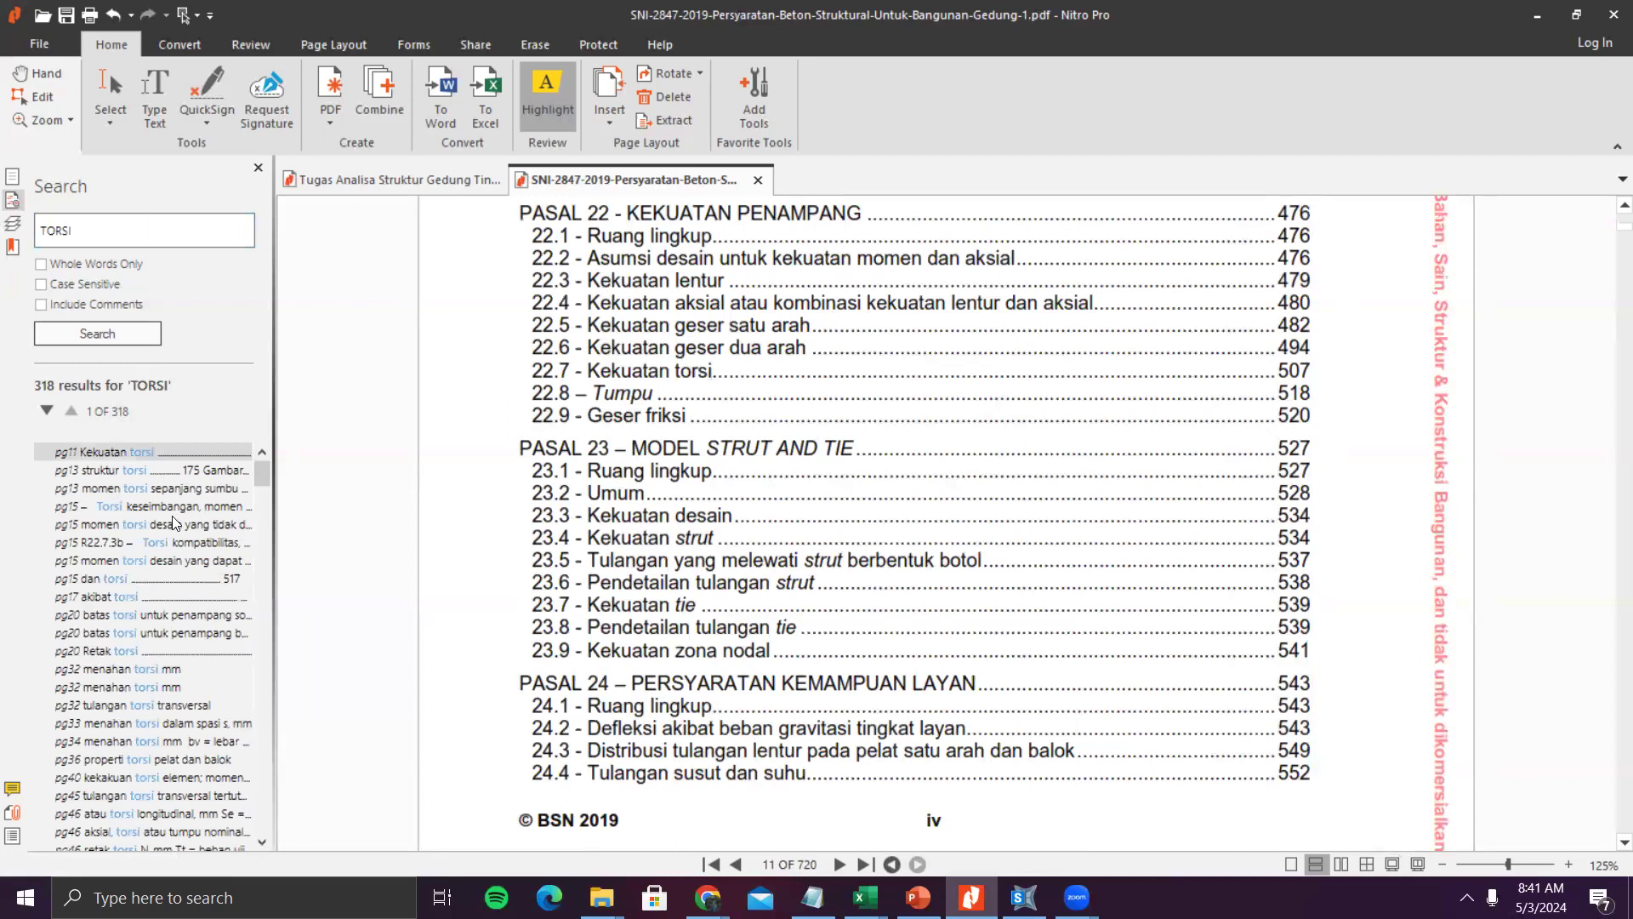
pyautogui.moveTo(261, 475); pyautogui.dragTo(292, 839)
pyautogui.click(194, 760)
pyautogui.click(192, 596)
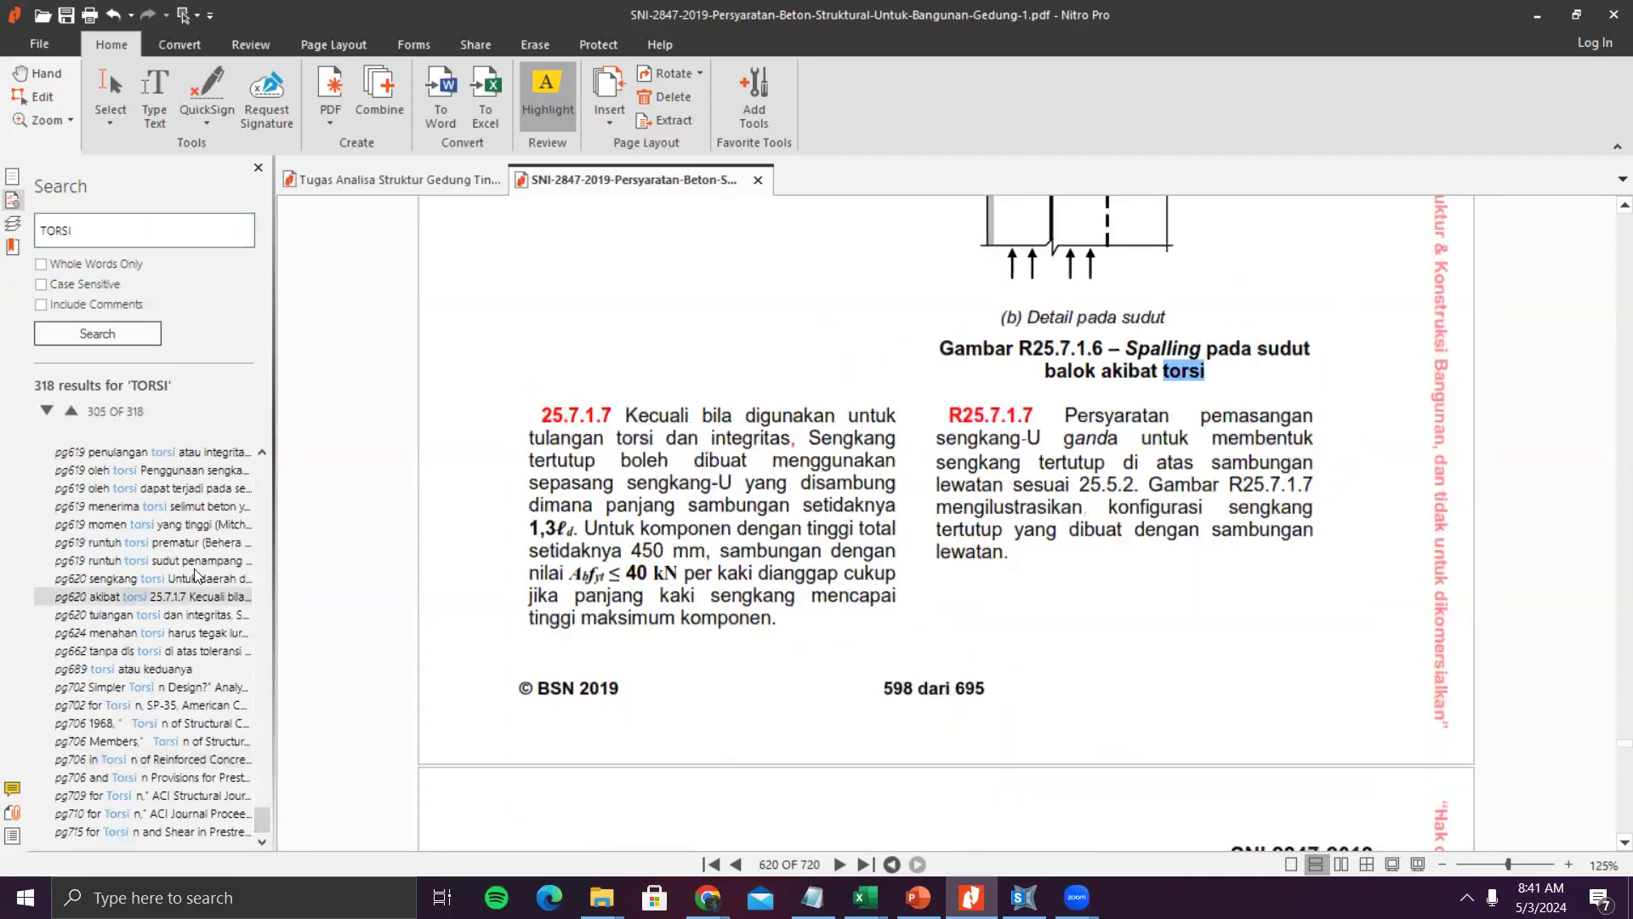
# - Examine the SNI 2847:2019 pages preceding the page 620 result for provisions on beam torsion
pyautogui.scroll(10, 821, 553)
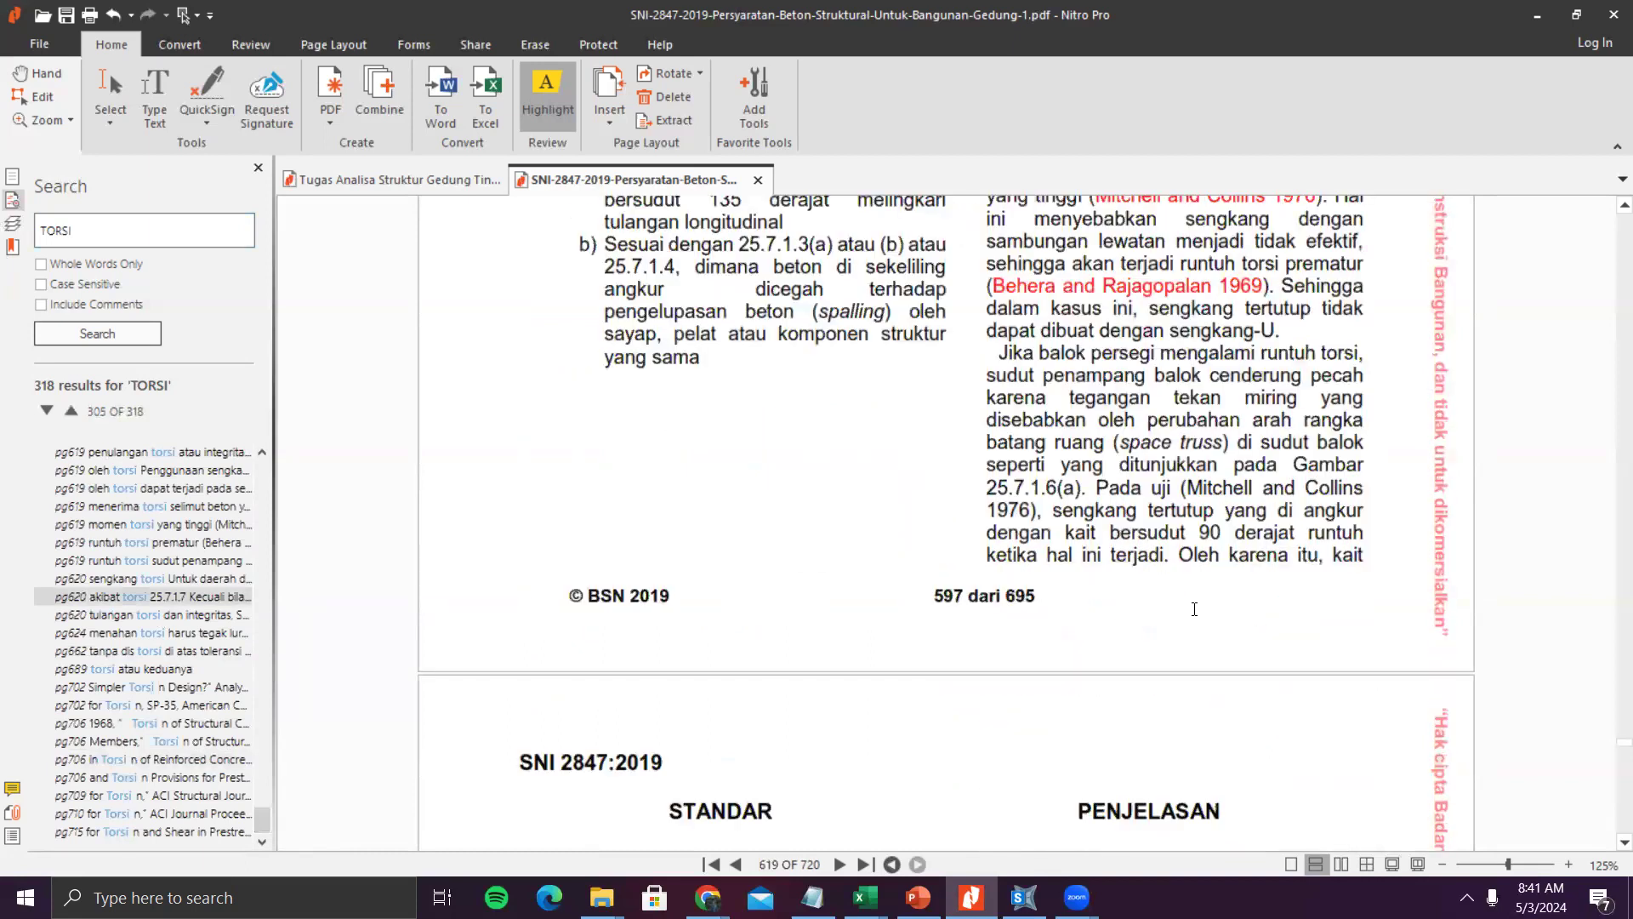
pyautogui.scroll(8, 1195, 609)
pyautogui.middleClick(1210, 621)
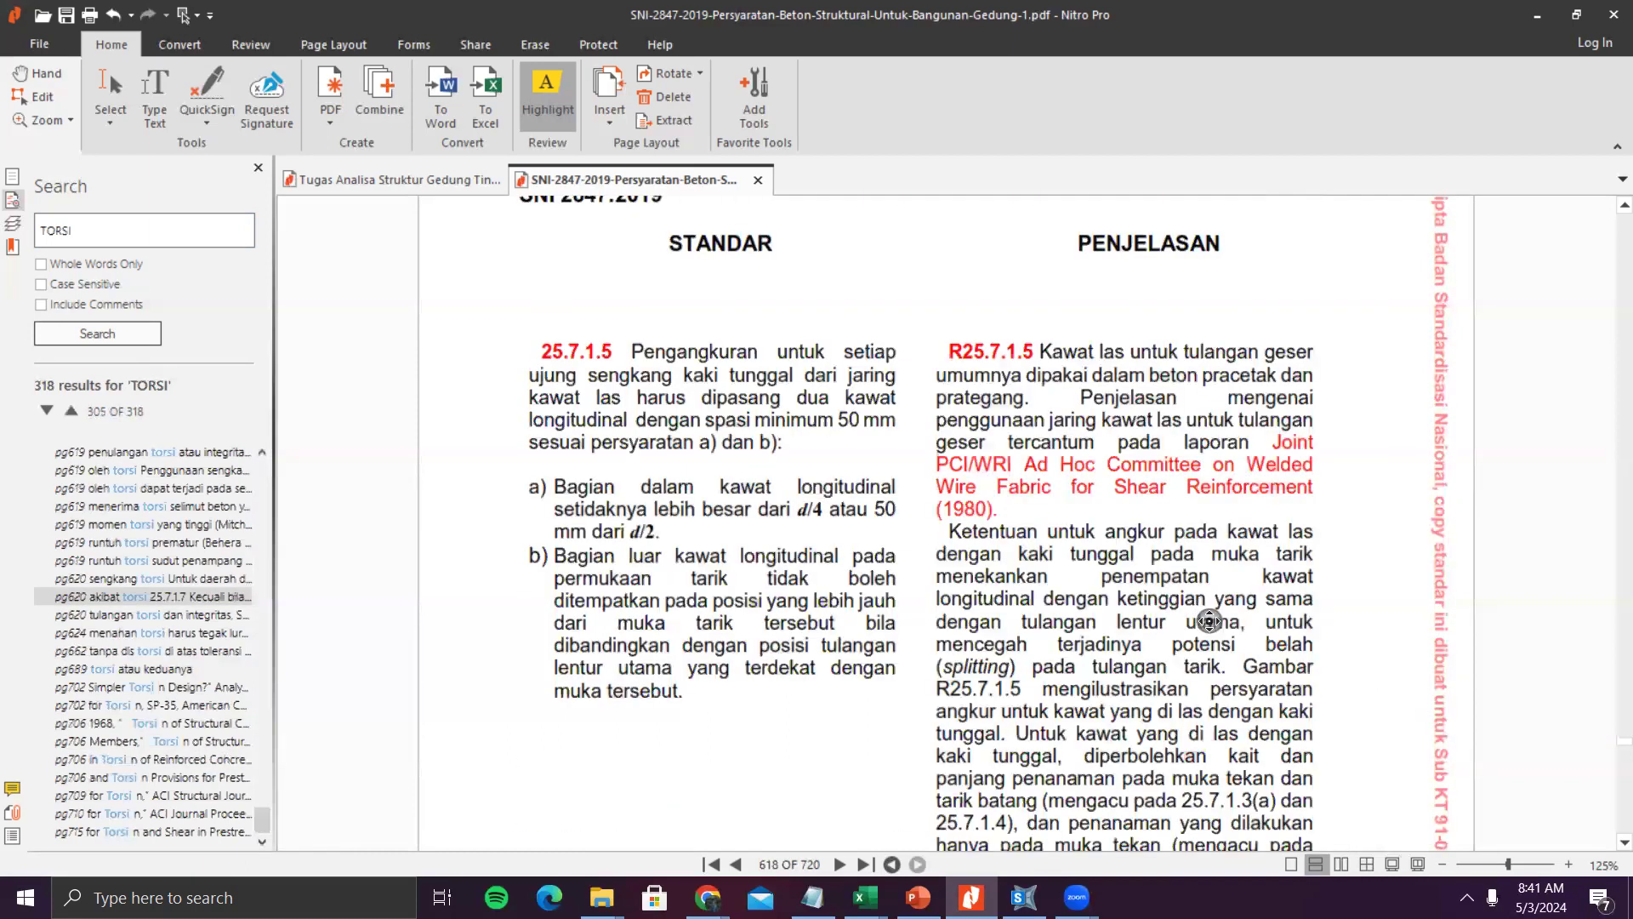
pyautogui.scroll(12, 1215, 626)
pyautogui.scroll(15, 1194, 610)
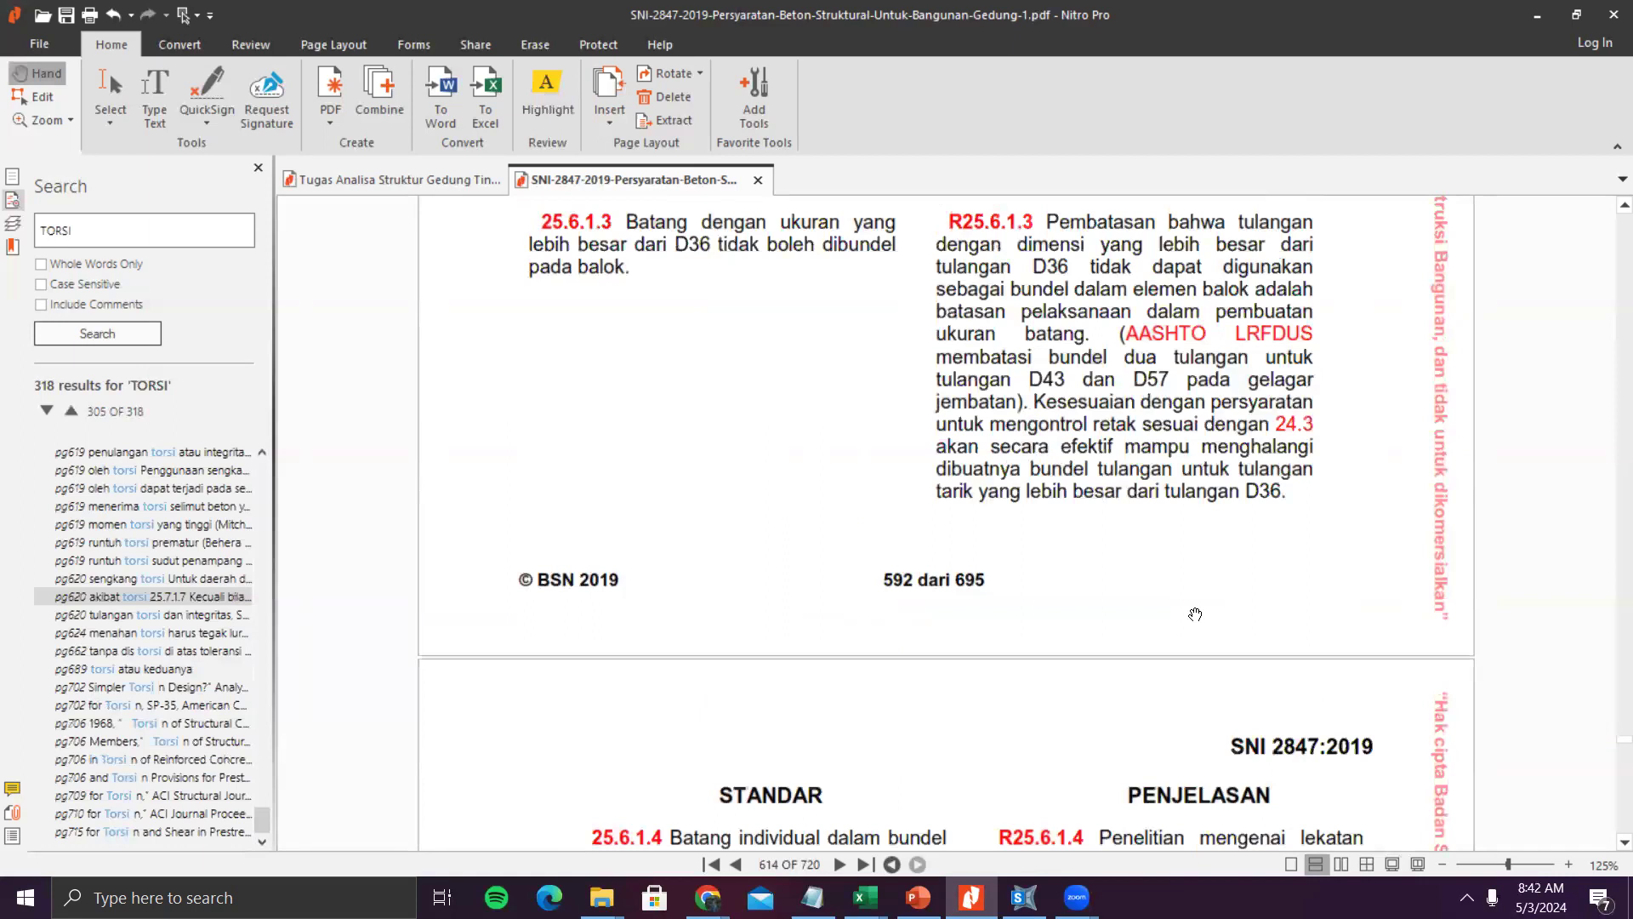
pyautogui.scroll(5, 1189, 605)
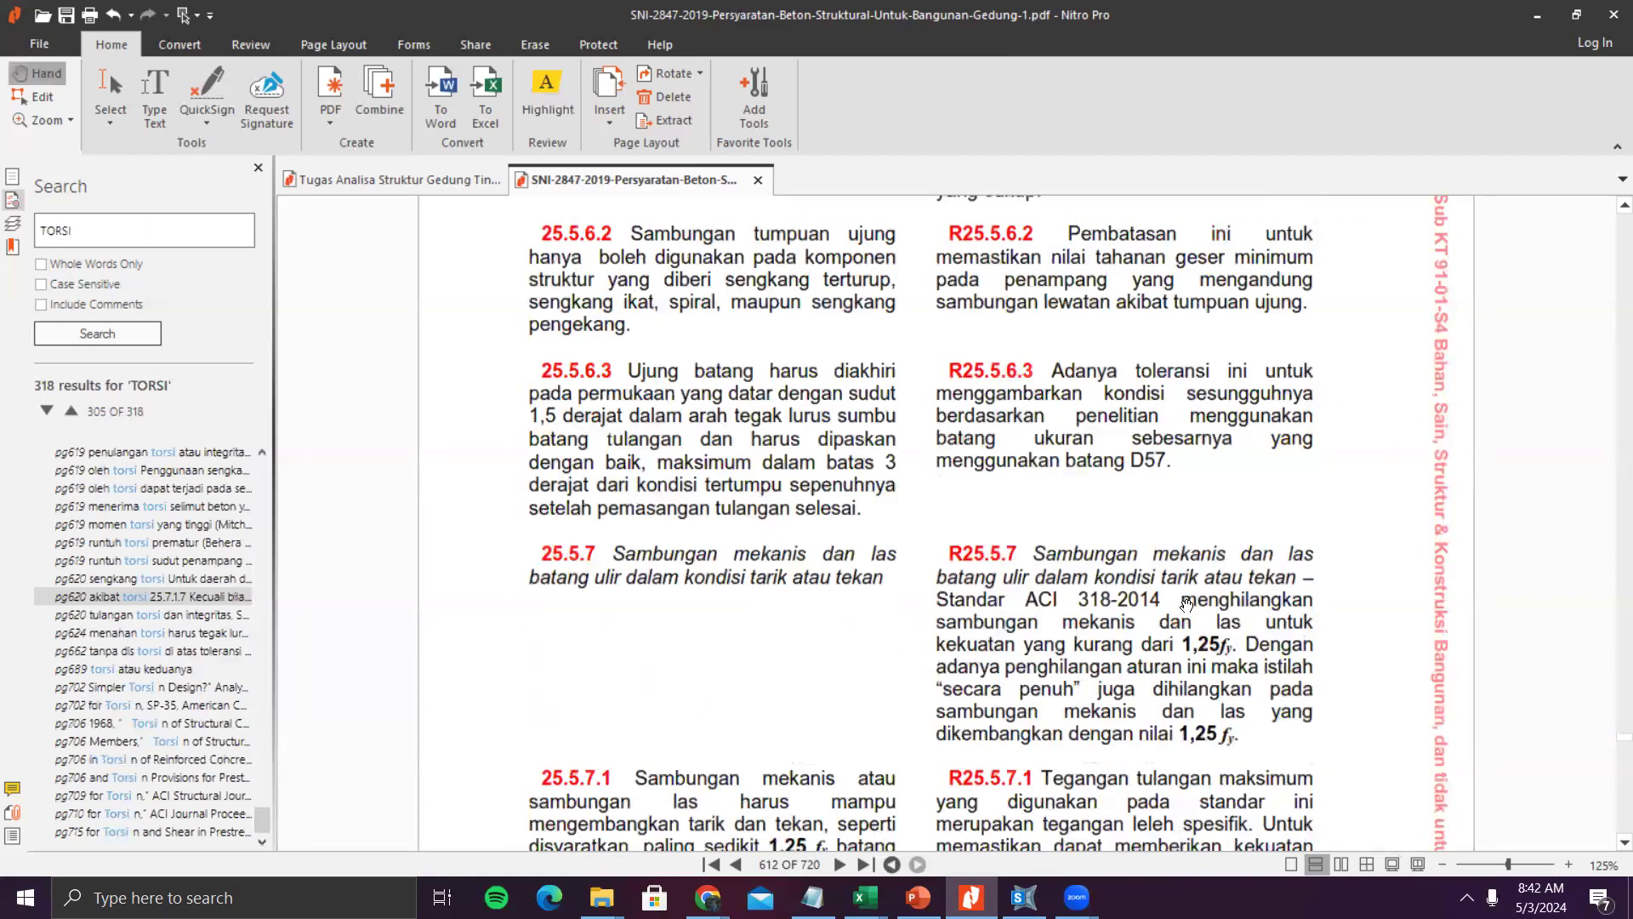
pyautogui.scroll(10, 1181, 601)
pyautogui.scroll(15, 1174, 600)
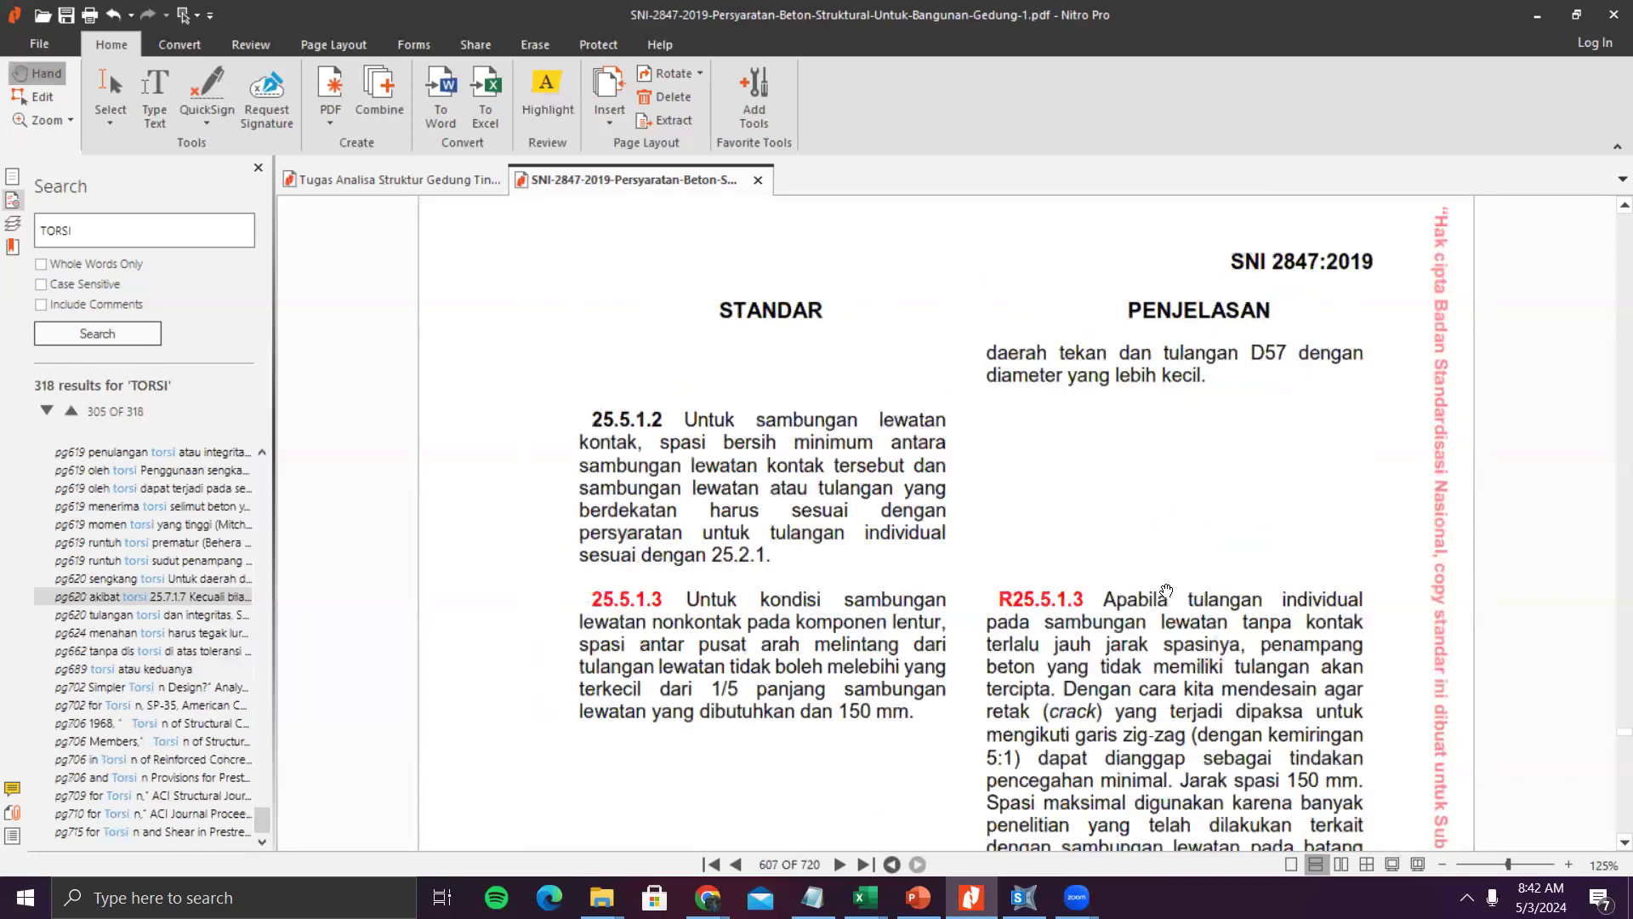
pyautogui.scroll(10, 1170, 595)
pyautogui.scroll(5, 1168, 590)
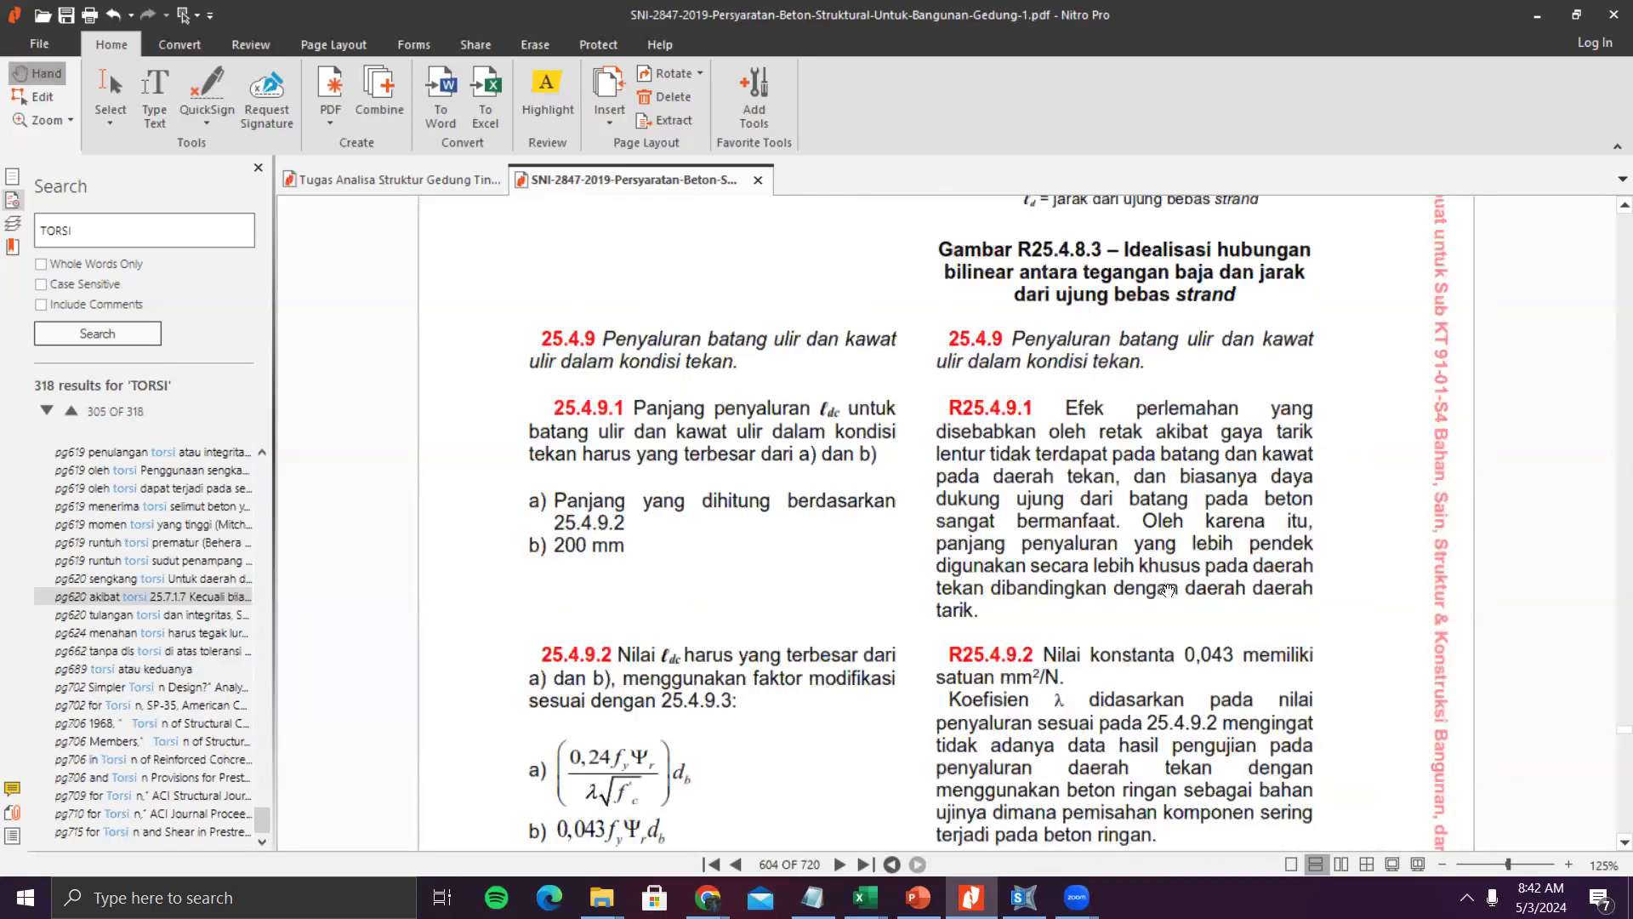
pyautogui.scroll(8, 1082, 596)
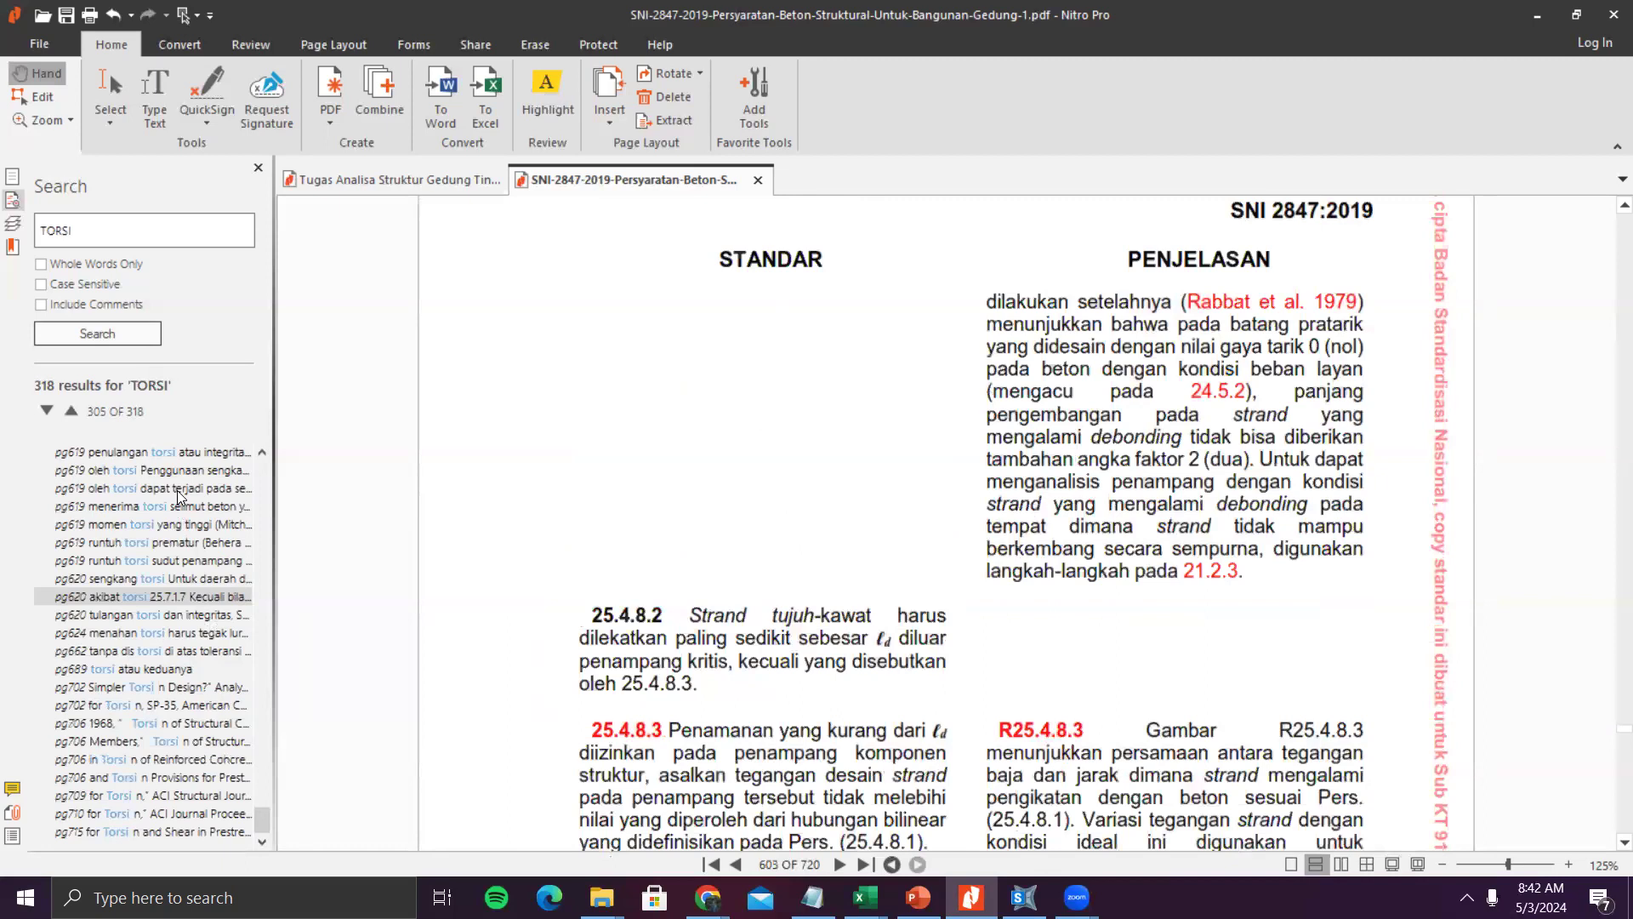
# - Open the page 619 and page 539 TORSI results, and read back from there to the torsion provisions on page 533
pyautogui.click(161, 453)
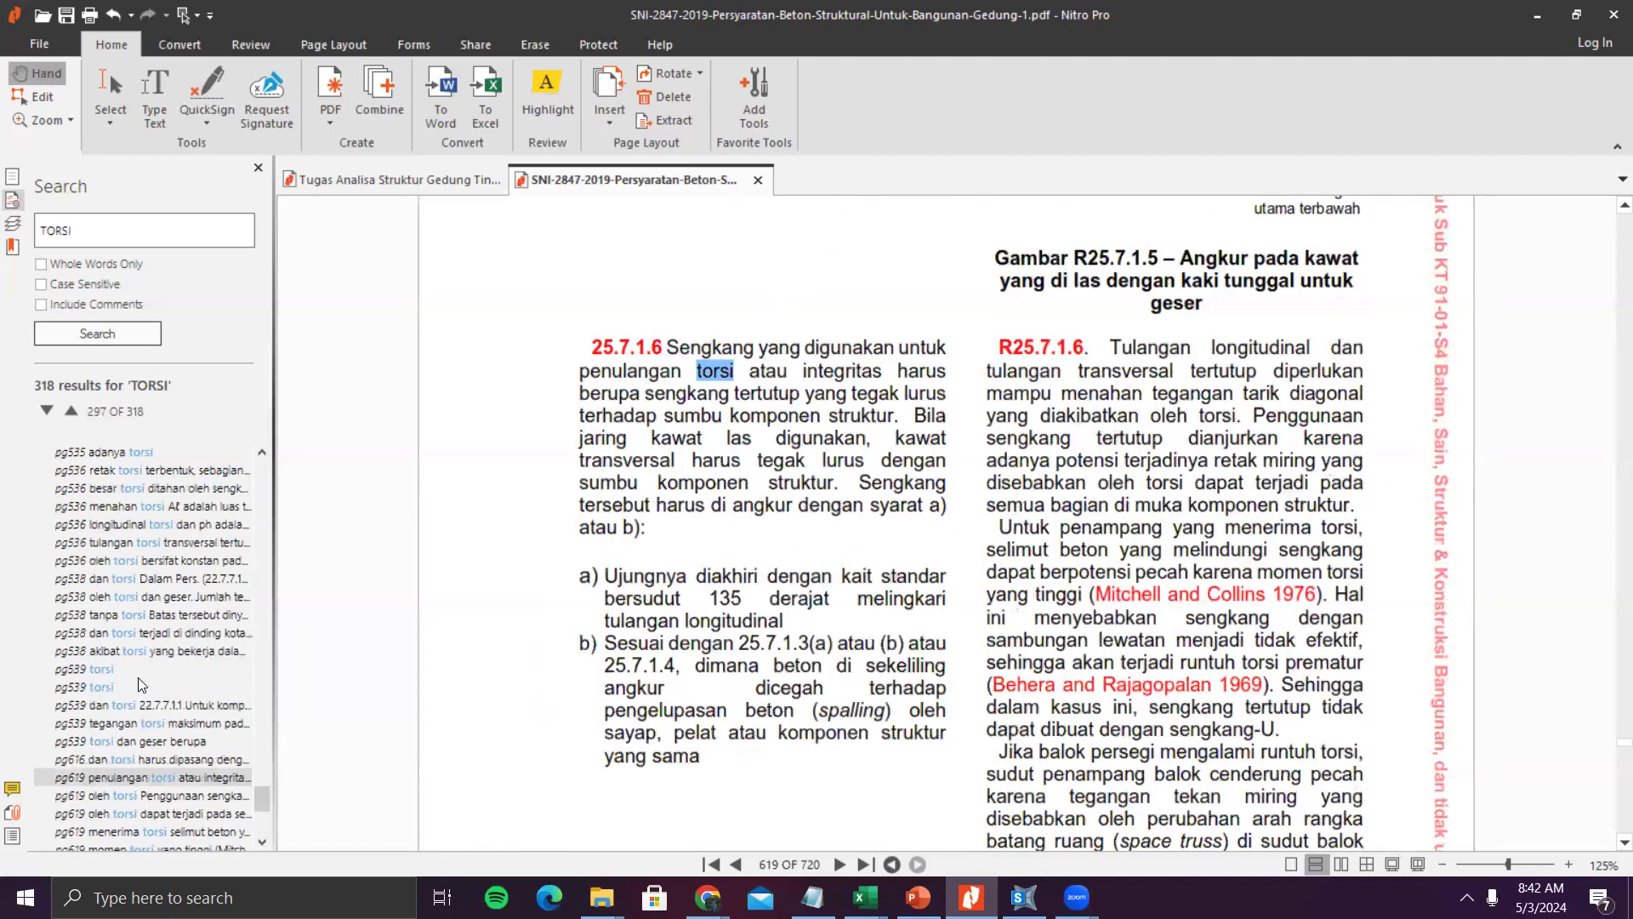
pyautogui.click(134, 670)
pyautogui.scroll(5, 886, 658)
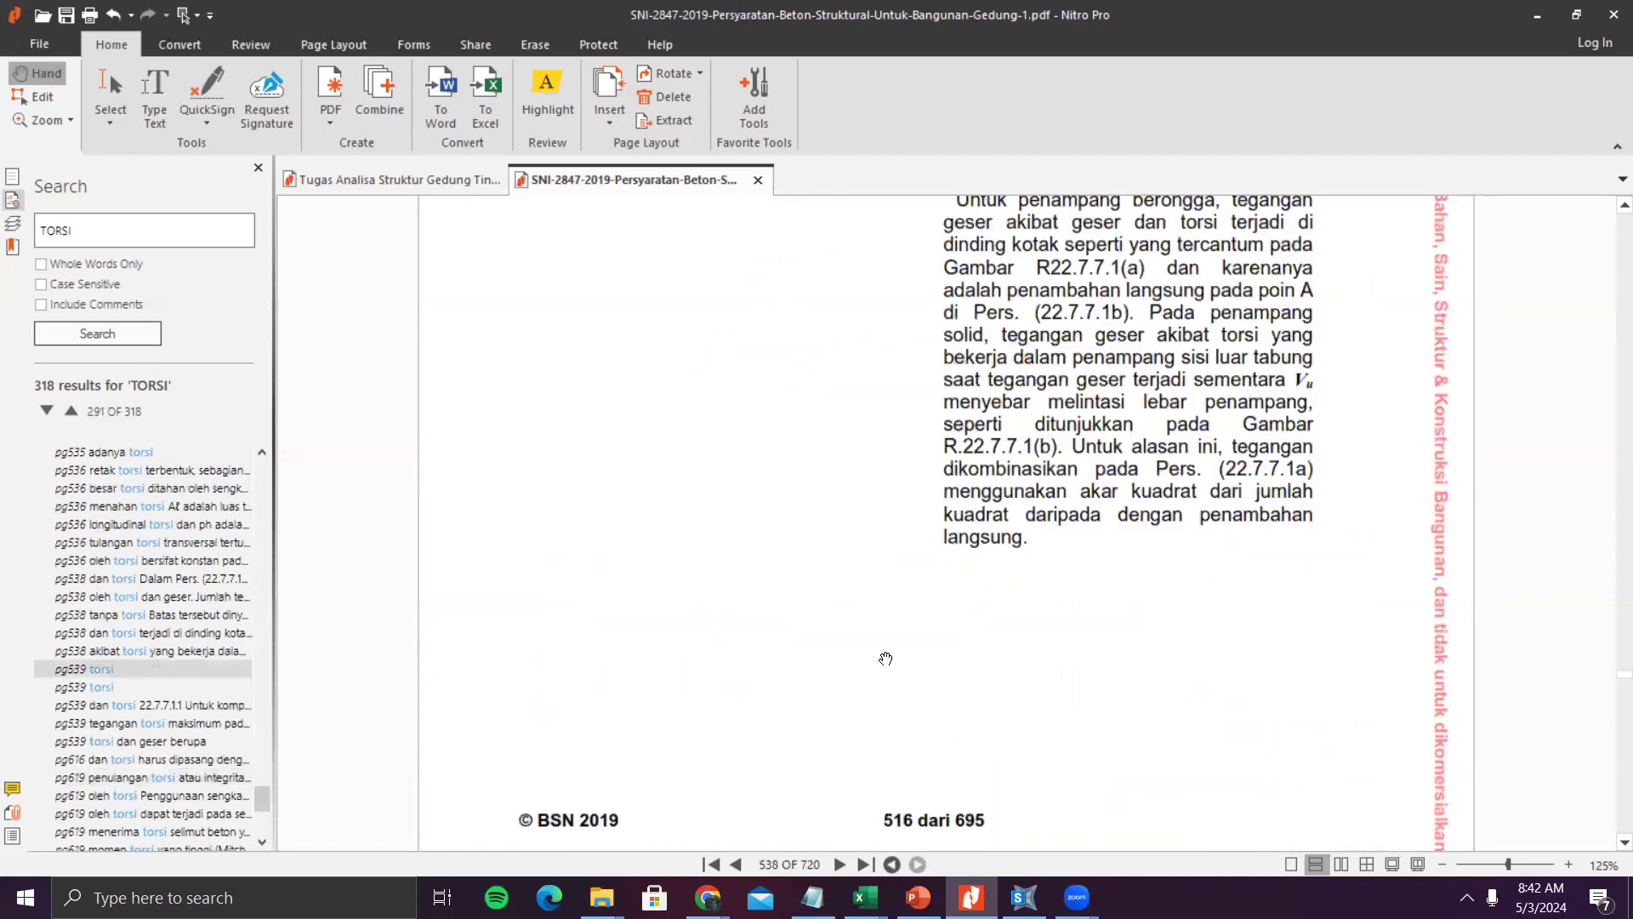
pyautogui.scroll(5, 886, 658)
pyautogui.scroll(10, 884, 658)
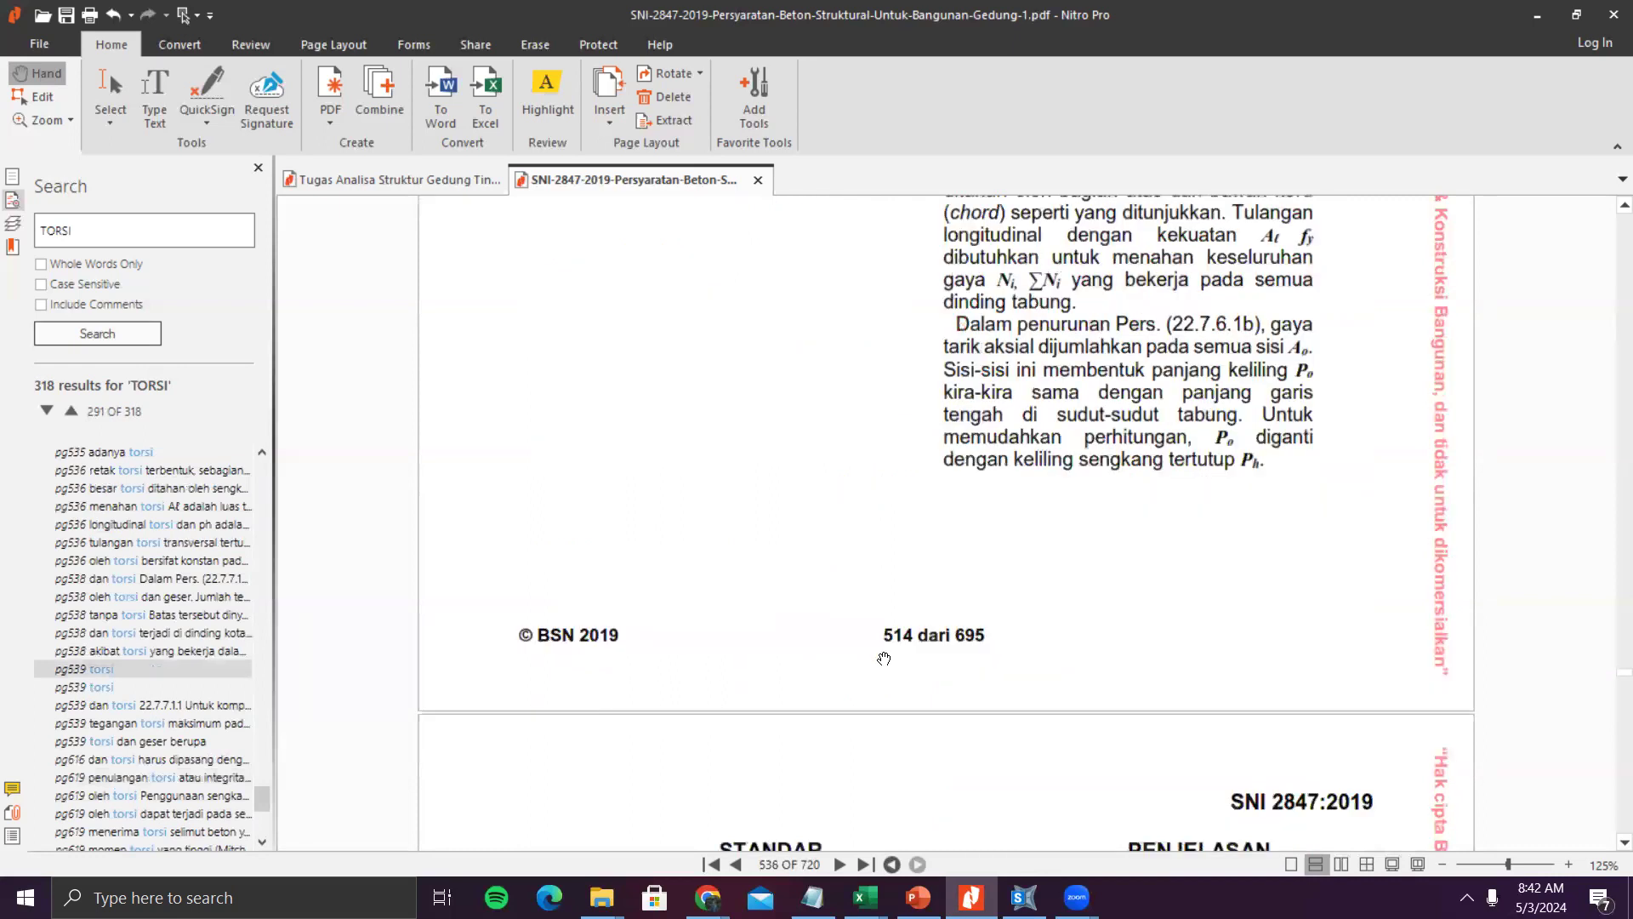
pyautogui.scroll(10, 884, 658)
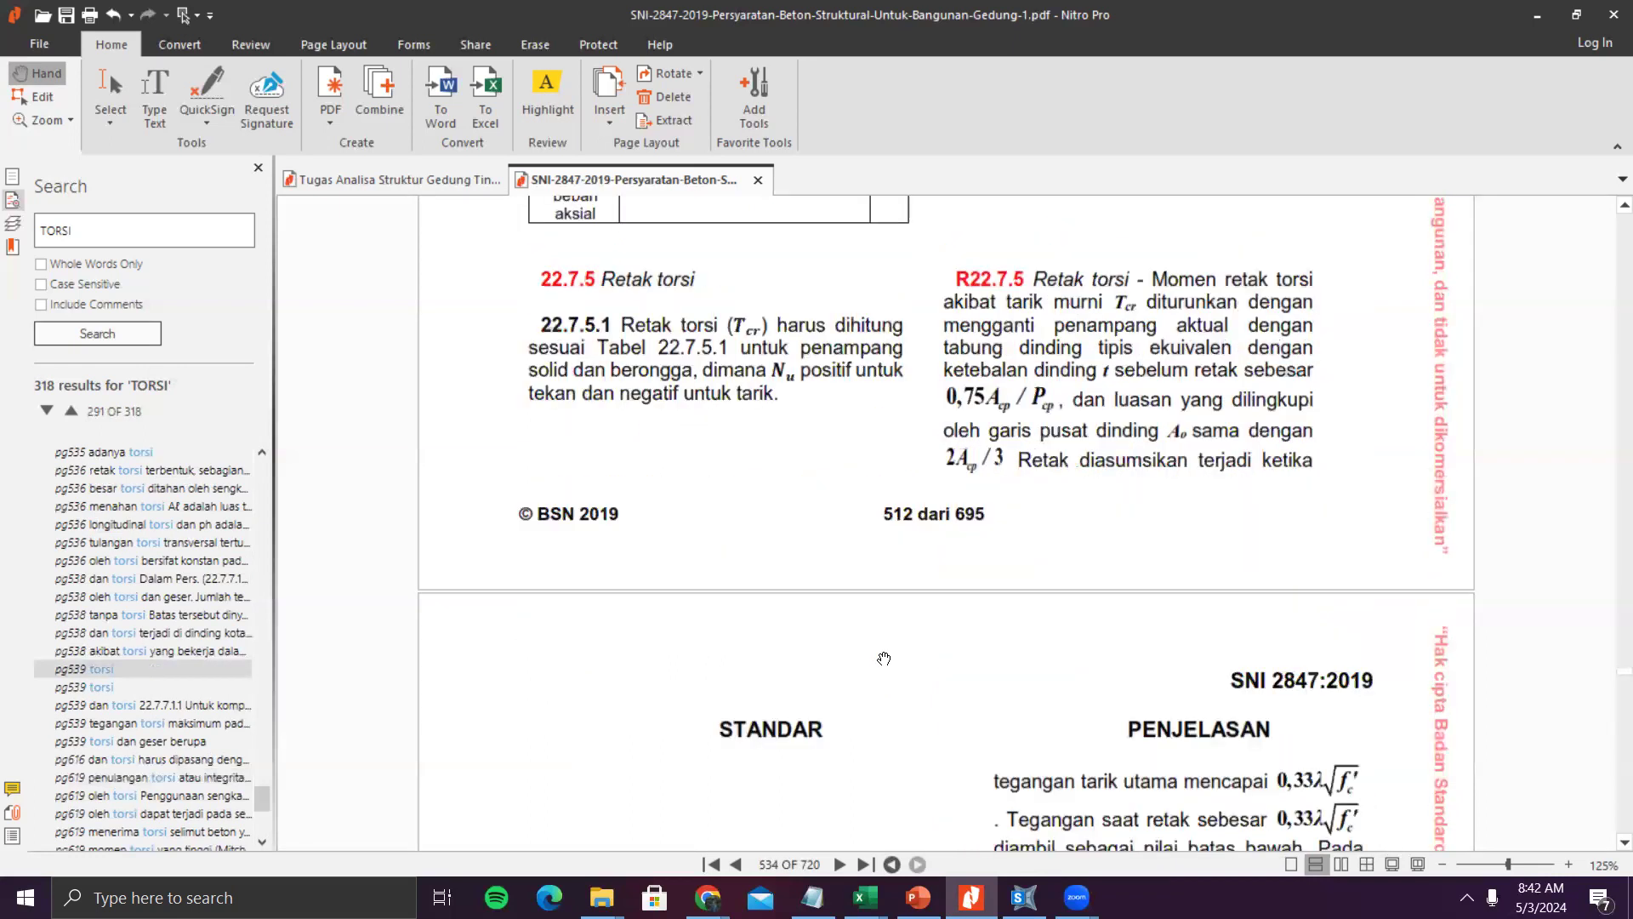
pyautogui.scroll(5, 884, 658)
pyautogui.scroll(10, 884, 658)
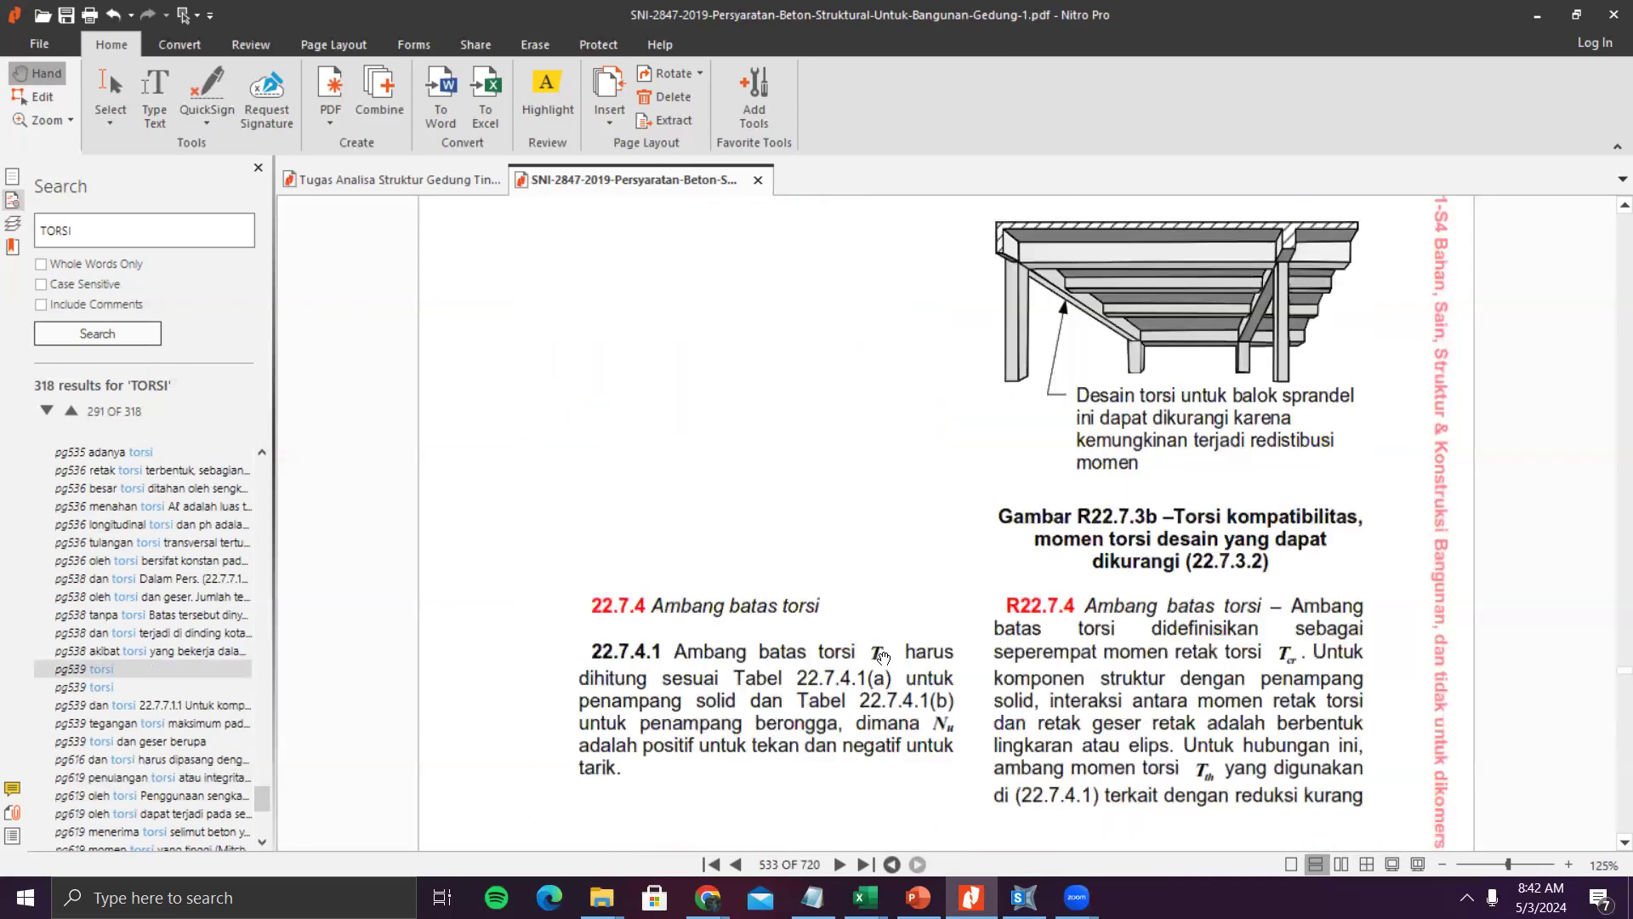
pyautogui.scroll(7, 882, 656)
# - Examine Figures R22.7.3a and R22.7.3b on equilibrium and compatibility torsion, comparing them with the beam's torsional constant modifier in SAP2000
pyautogui.scroll(-1, 877, 643)
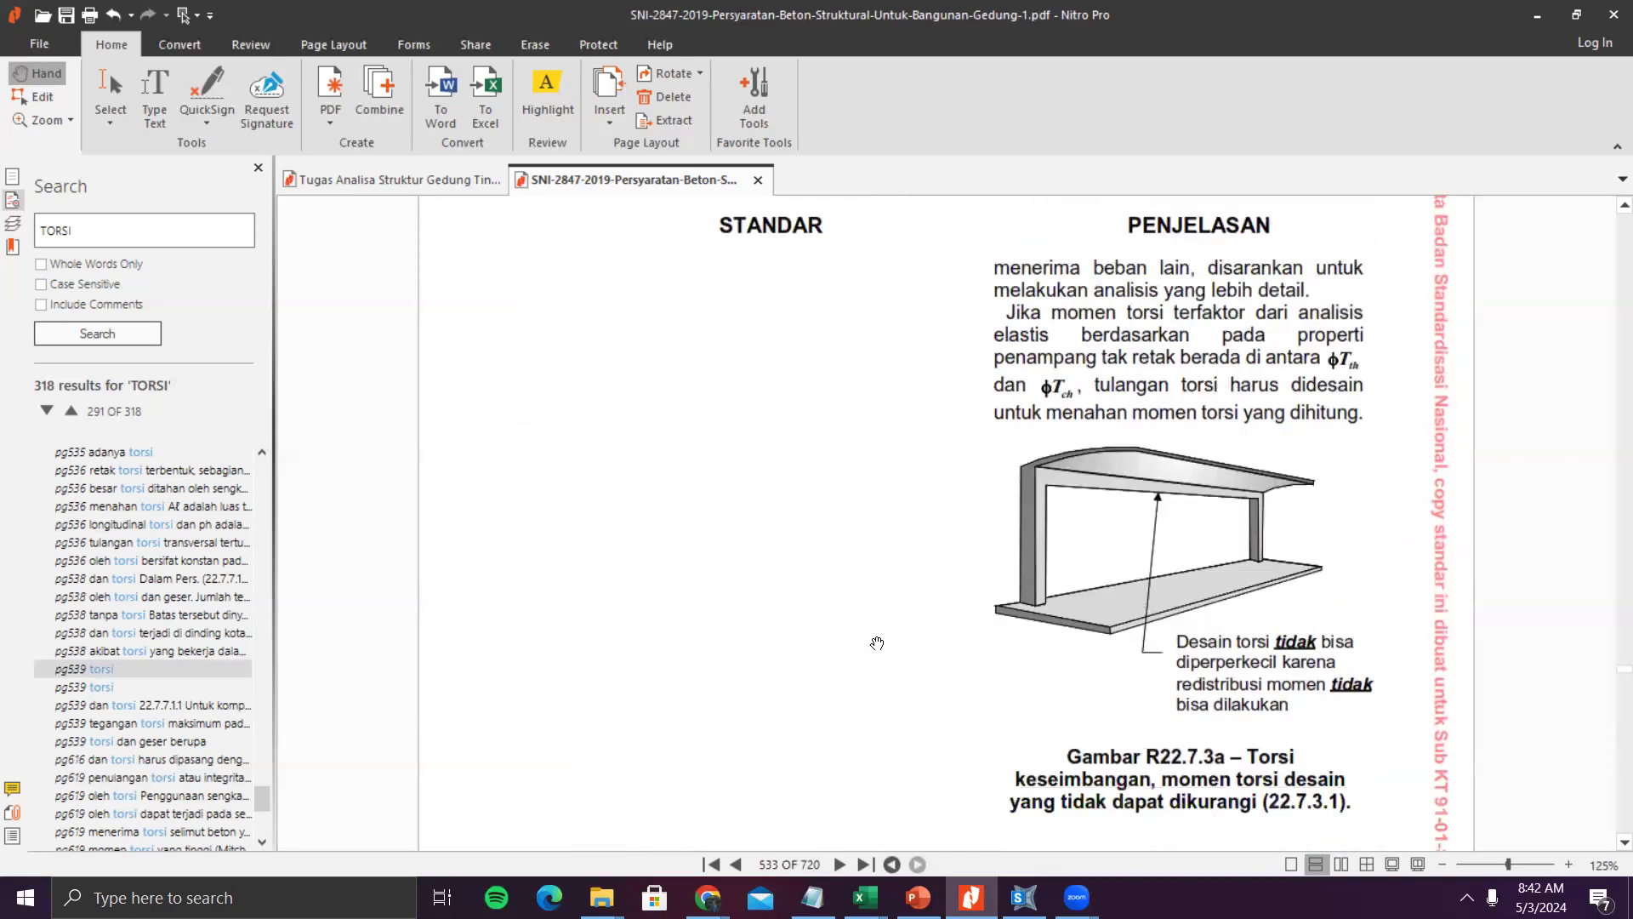
pyautogui.scroll(-3, 877, 644)
pyautogui.scroll(3, 877, 643)
pyautogui.scroll(-2, 1028, 595)
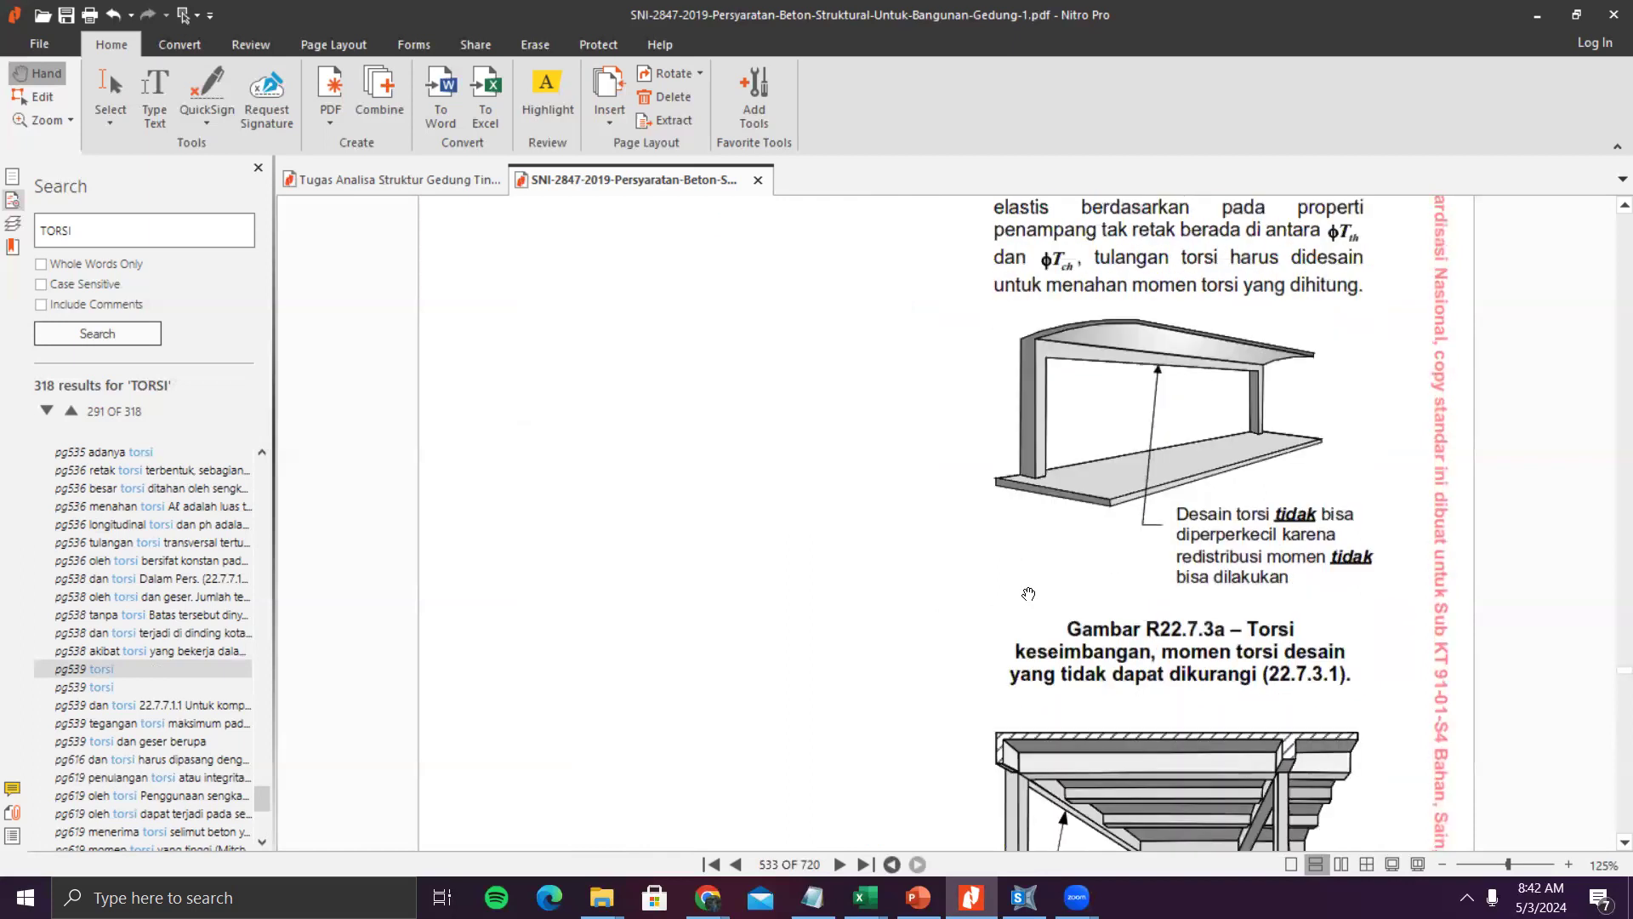
pyautogui.scroll(-5, 1093, 633)
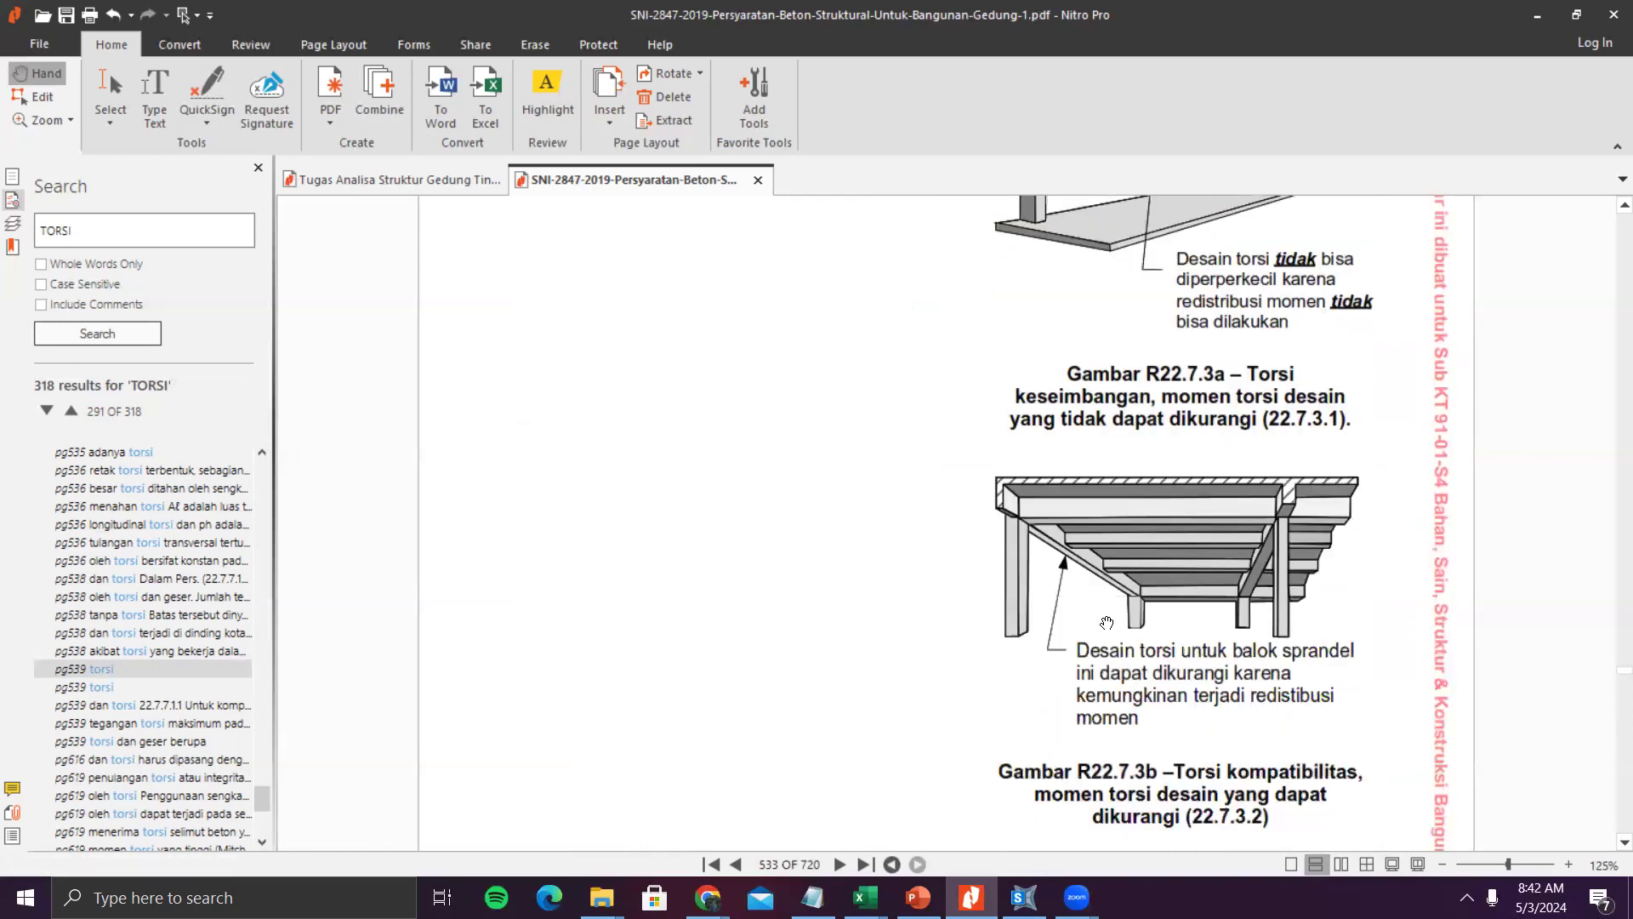
pyautogui.scroll(4, 1110, 608)
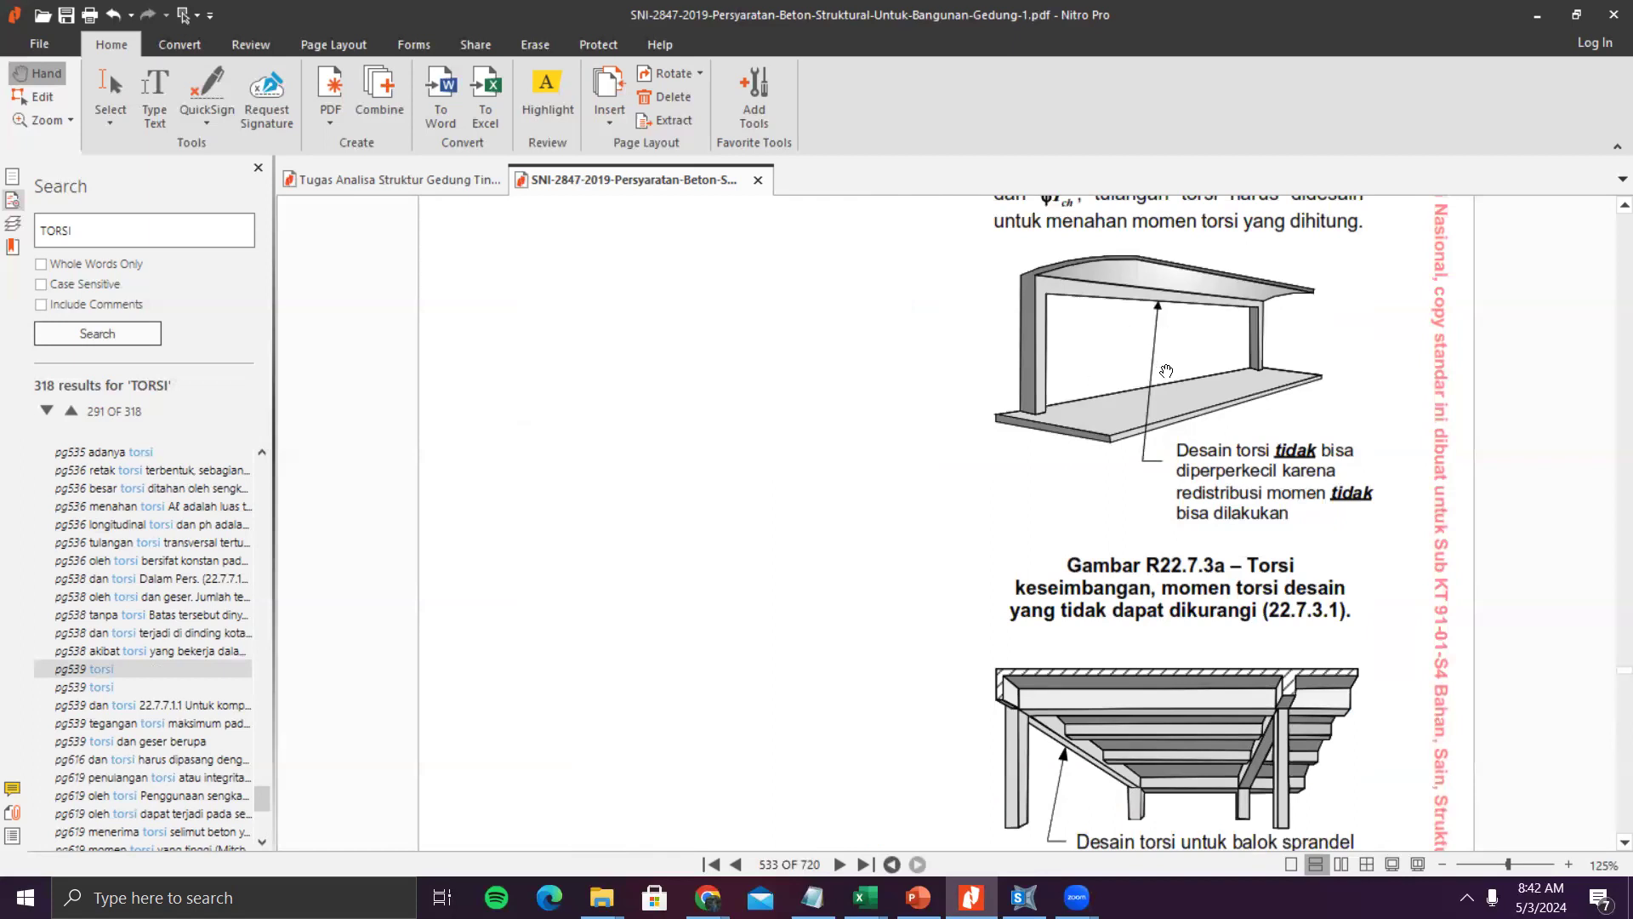
pyautogui.scroll(-3, 1173, 392)
pyautogui.scroll(-1, 1174, 397)
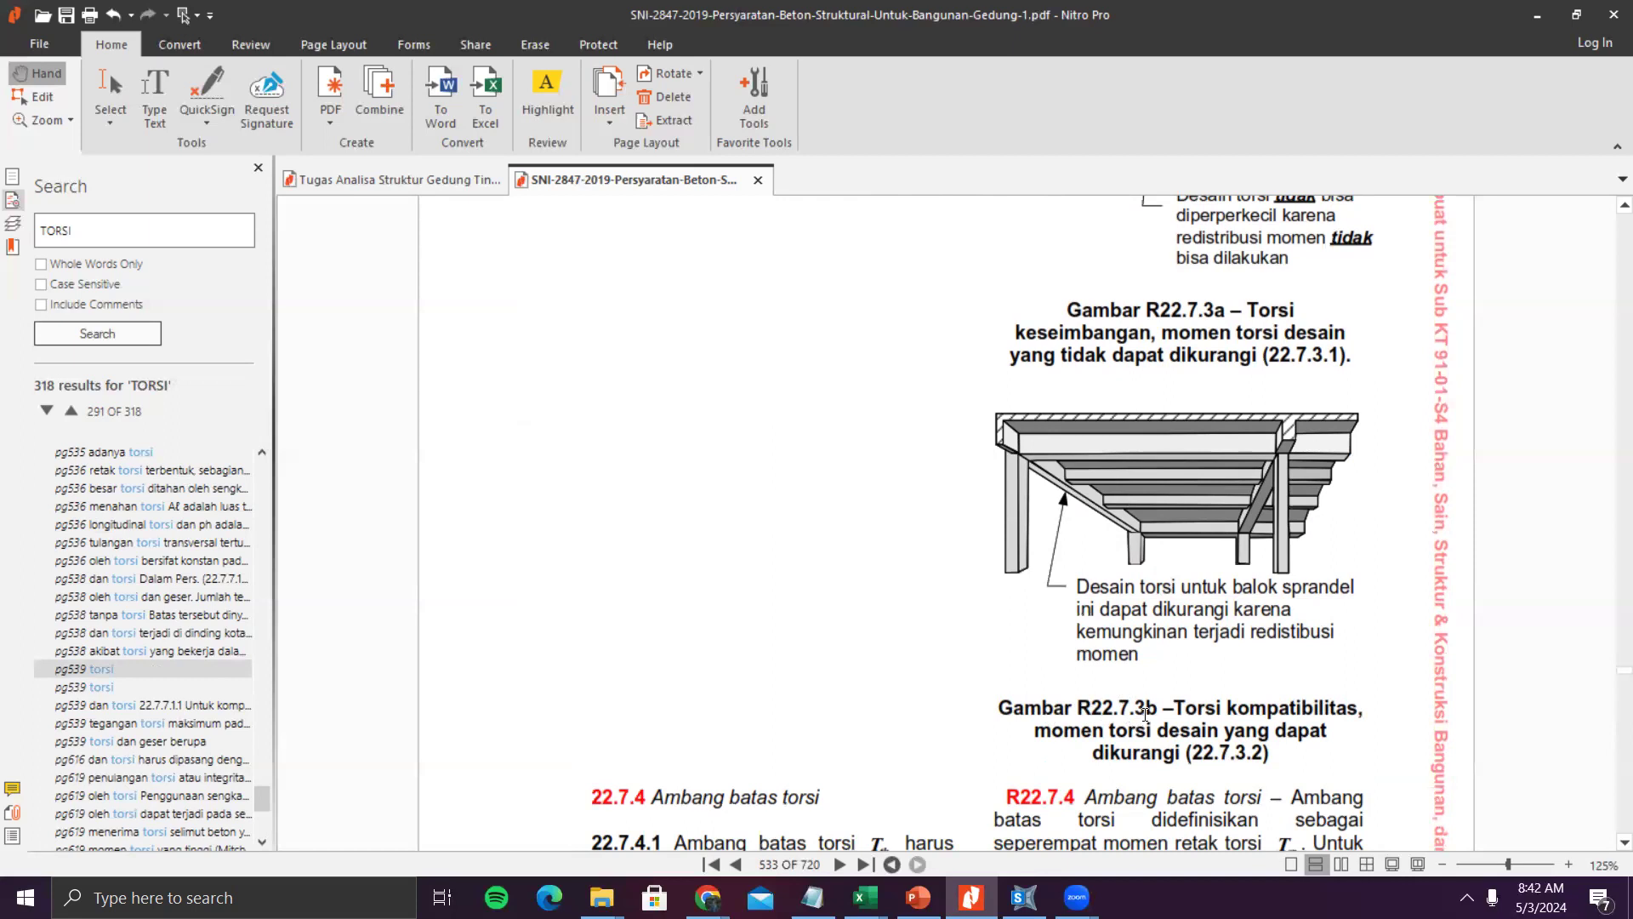
pyautogui.scroll(5, 1182, 700)
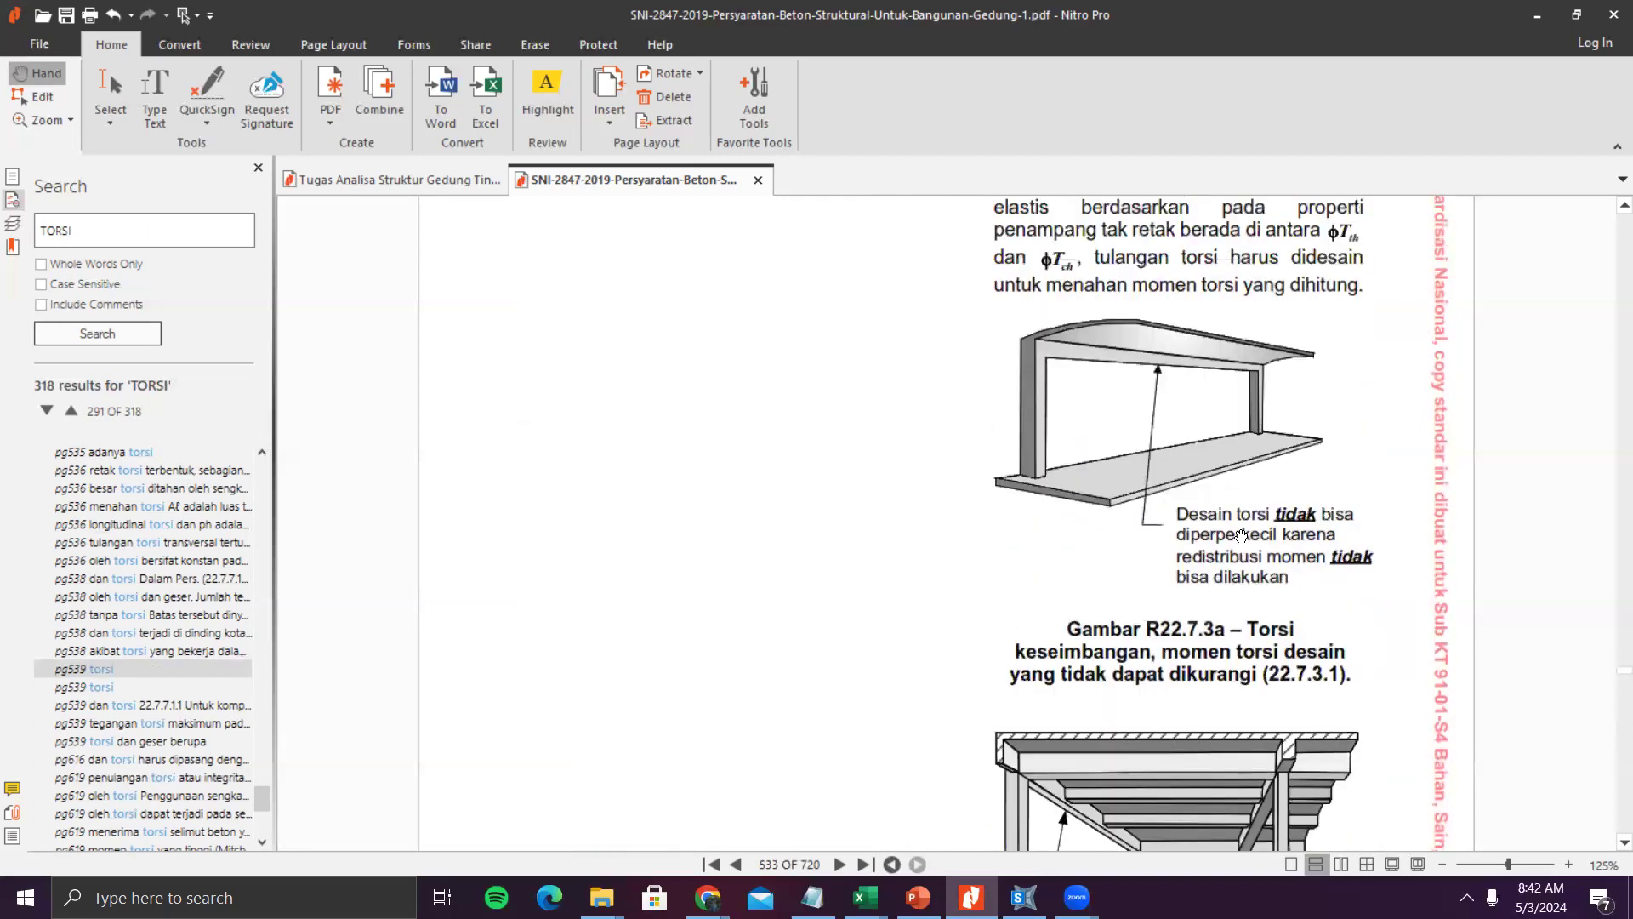
pyautogui.scroll(2, 1217, 505)
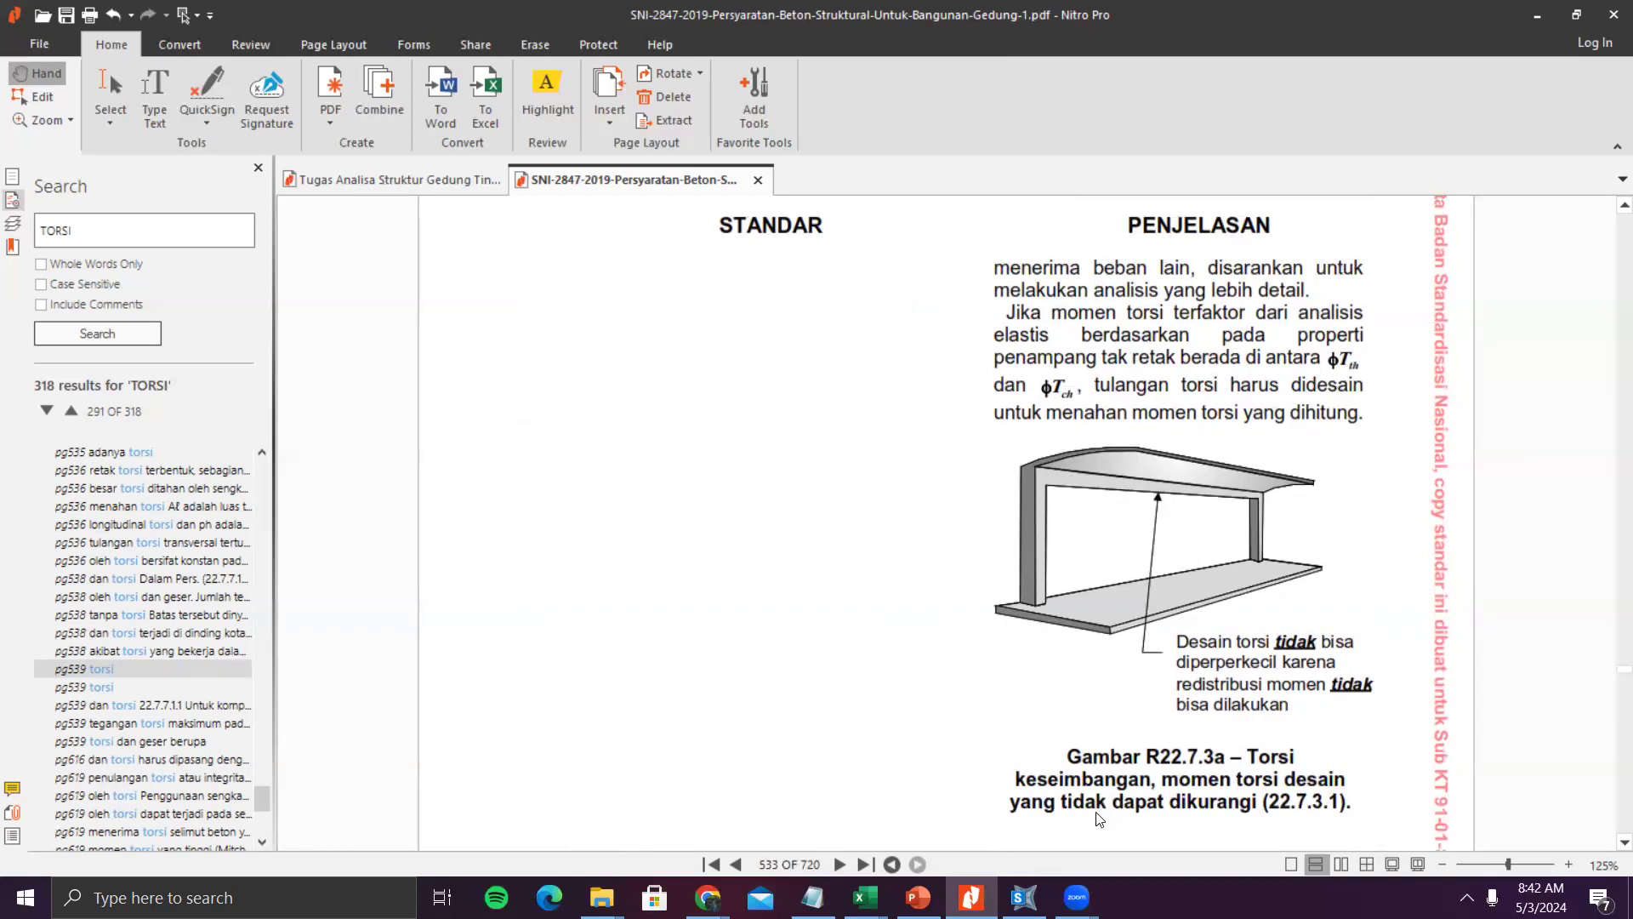
pyautogui.click(1024, 897)
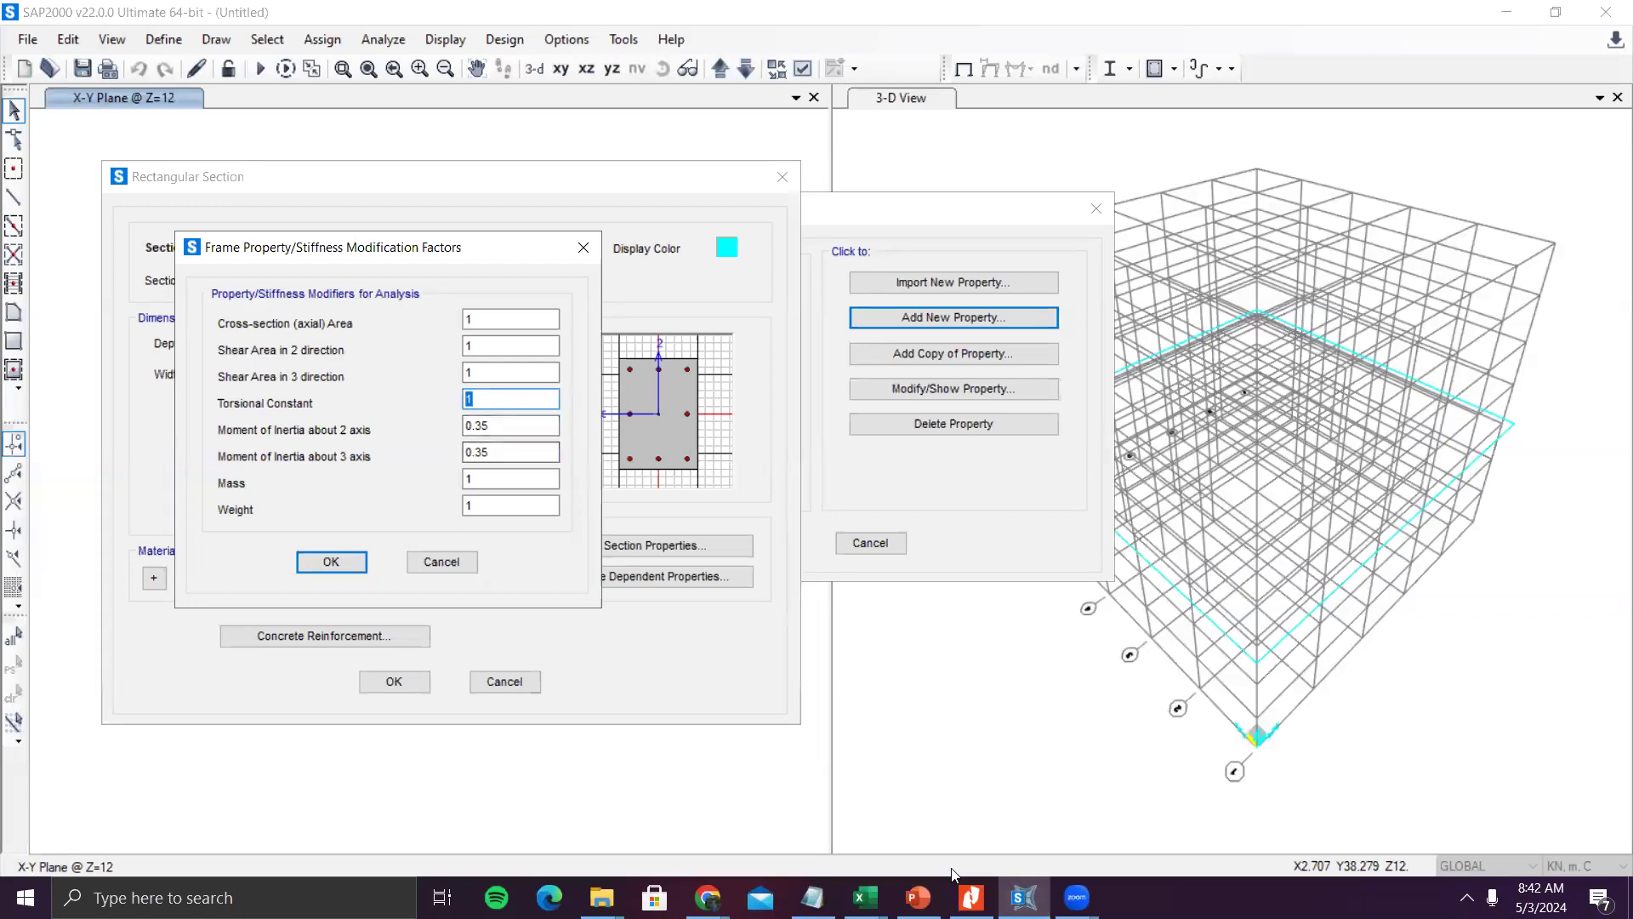
pyautogui.click(970, 898)
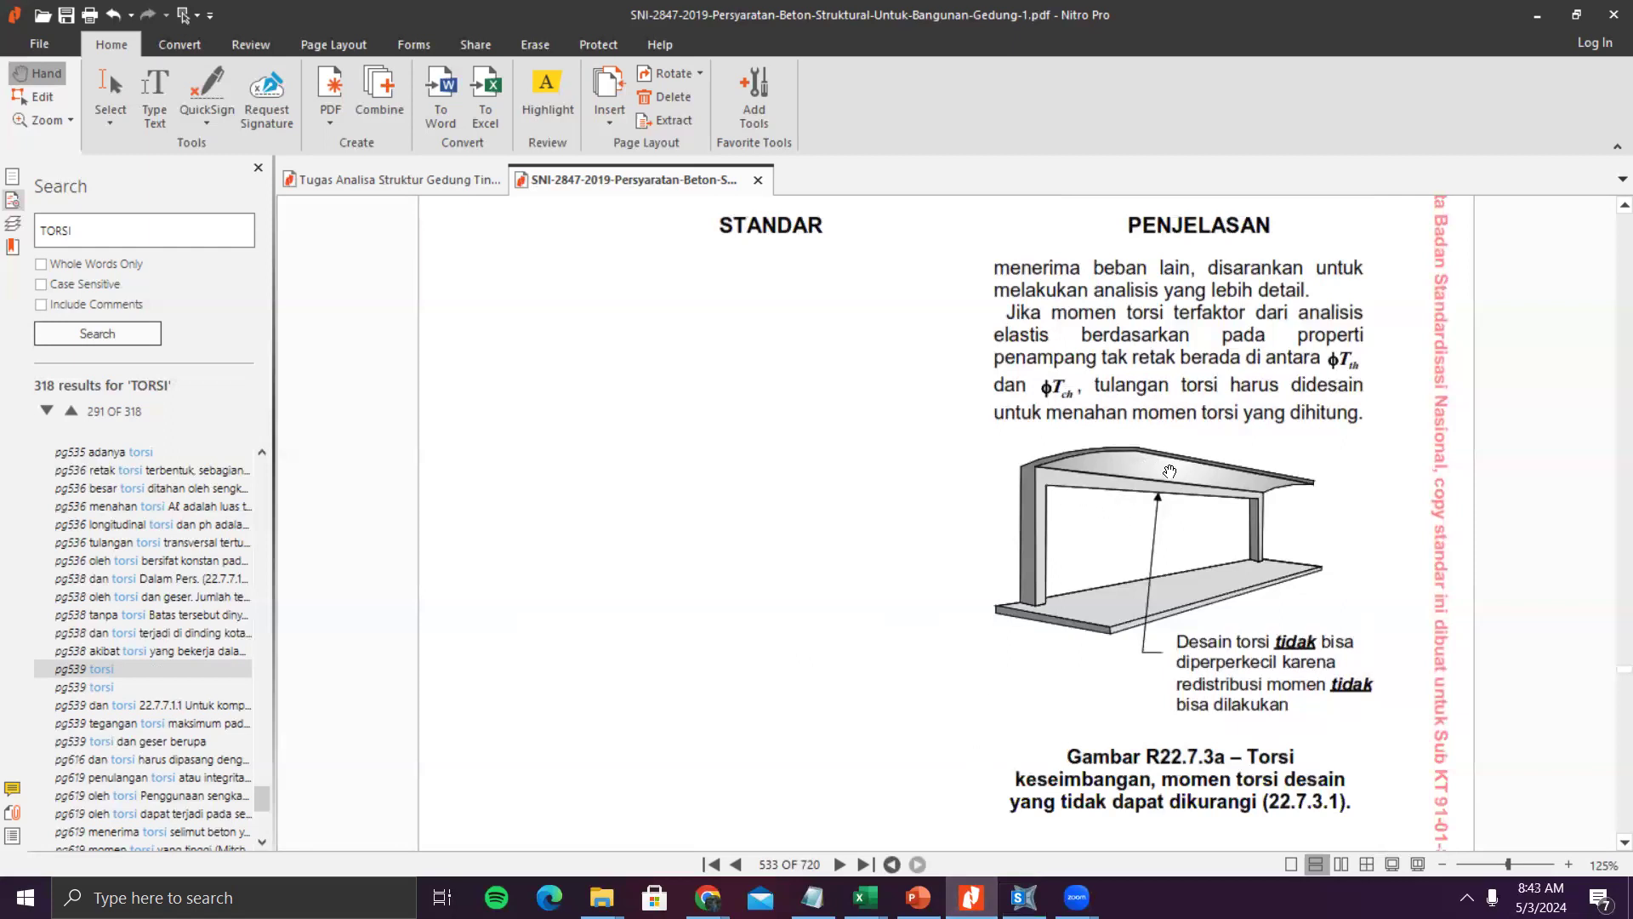
pyautogui.scroll(-3, 1193, 486)
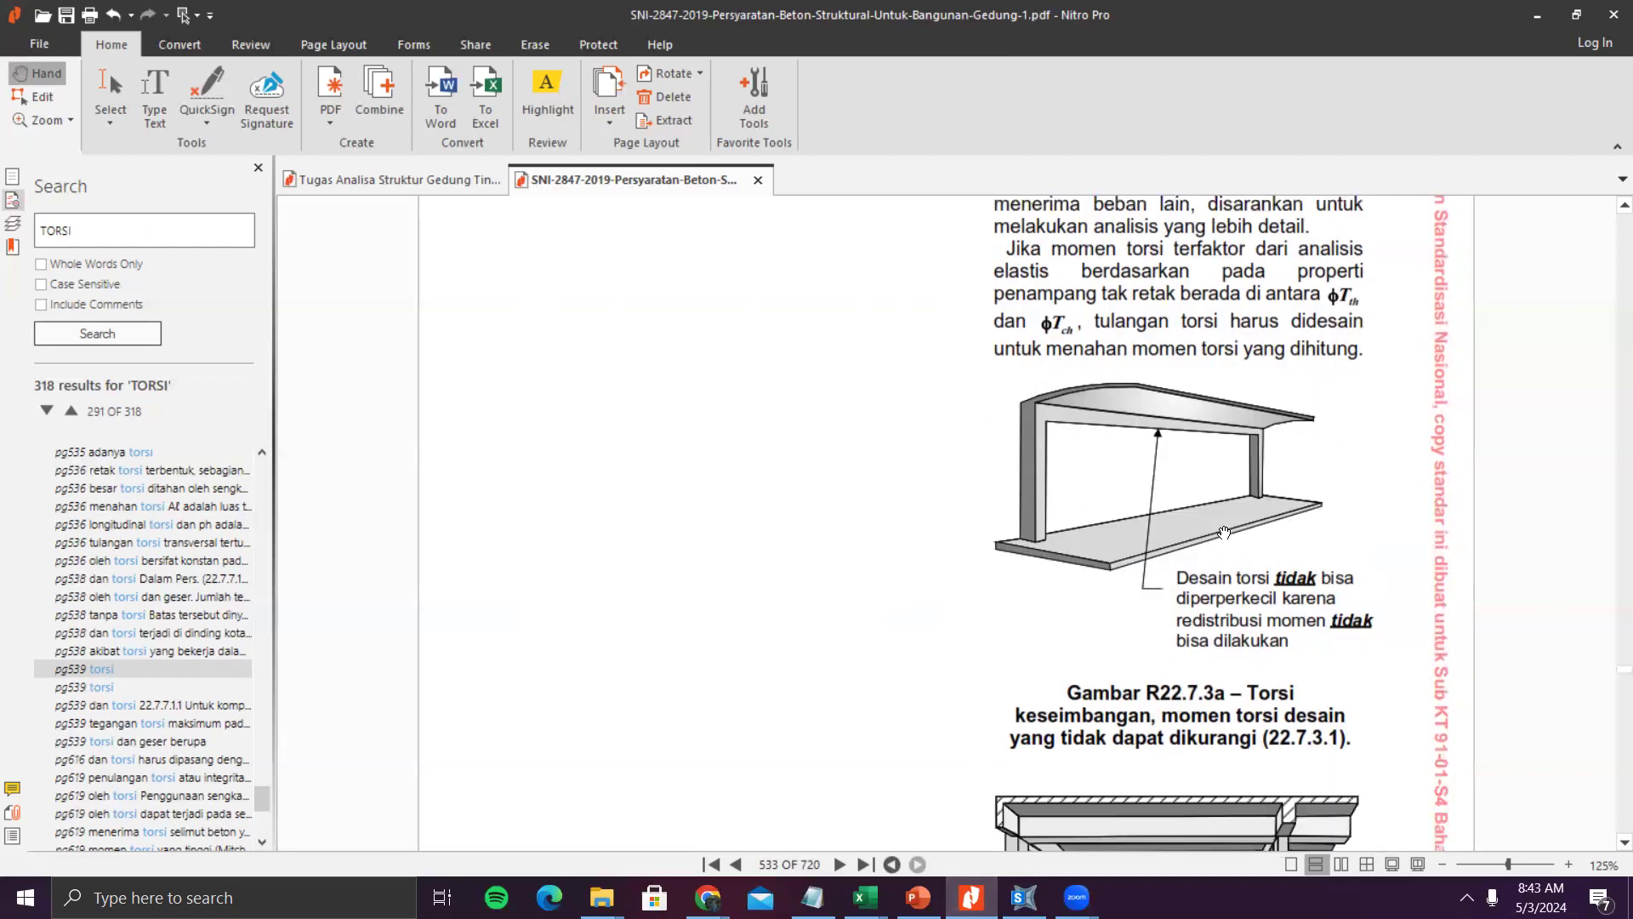
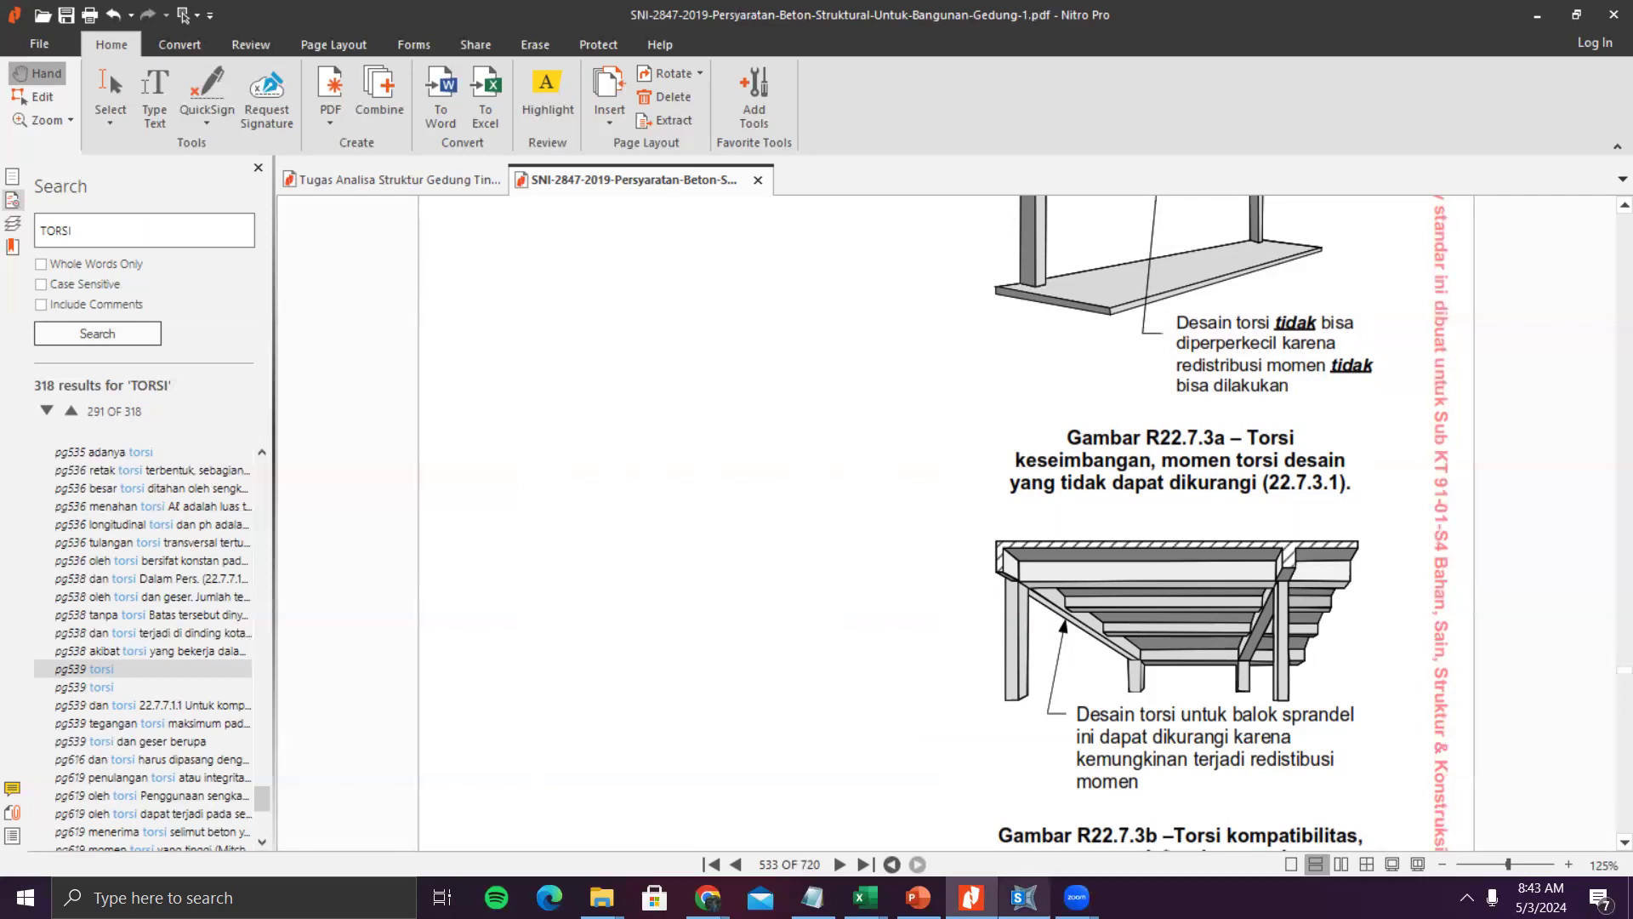
# - Switch to SAP2000 and set the beam section's torsional constant modifier to 0.01, accepting the stiffness modification factors
pyautogui.click(1023, 897)
pyautogui.write('0.01')
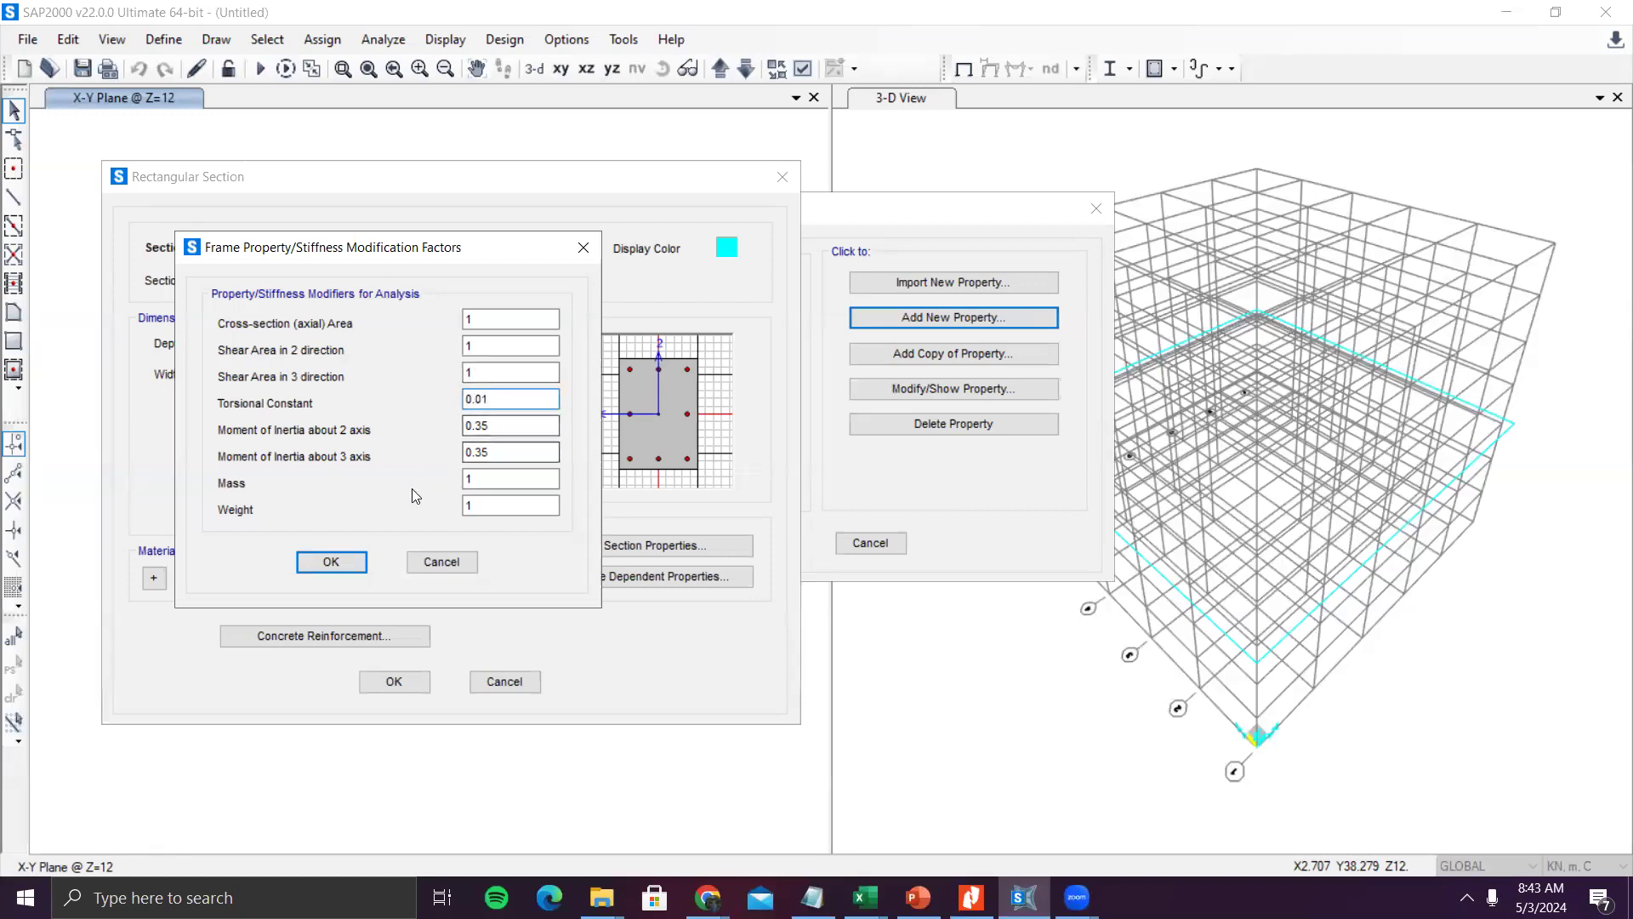
pyautogui.doubleClick(468, 474)
pyautogui.press('BackSpace')
pyautogui.moveTo(496, 400); pyautogui.dragTo(438, 410)
pyautogui.click(517, 426)
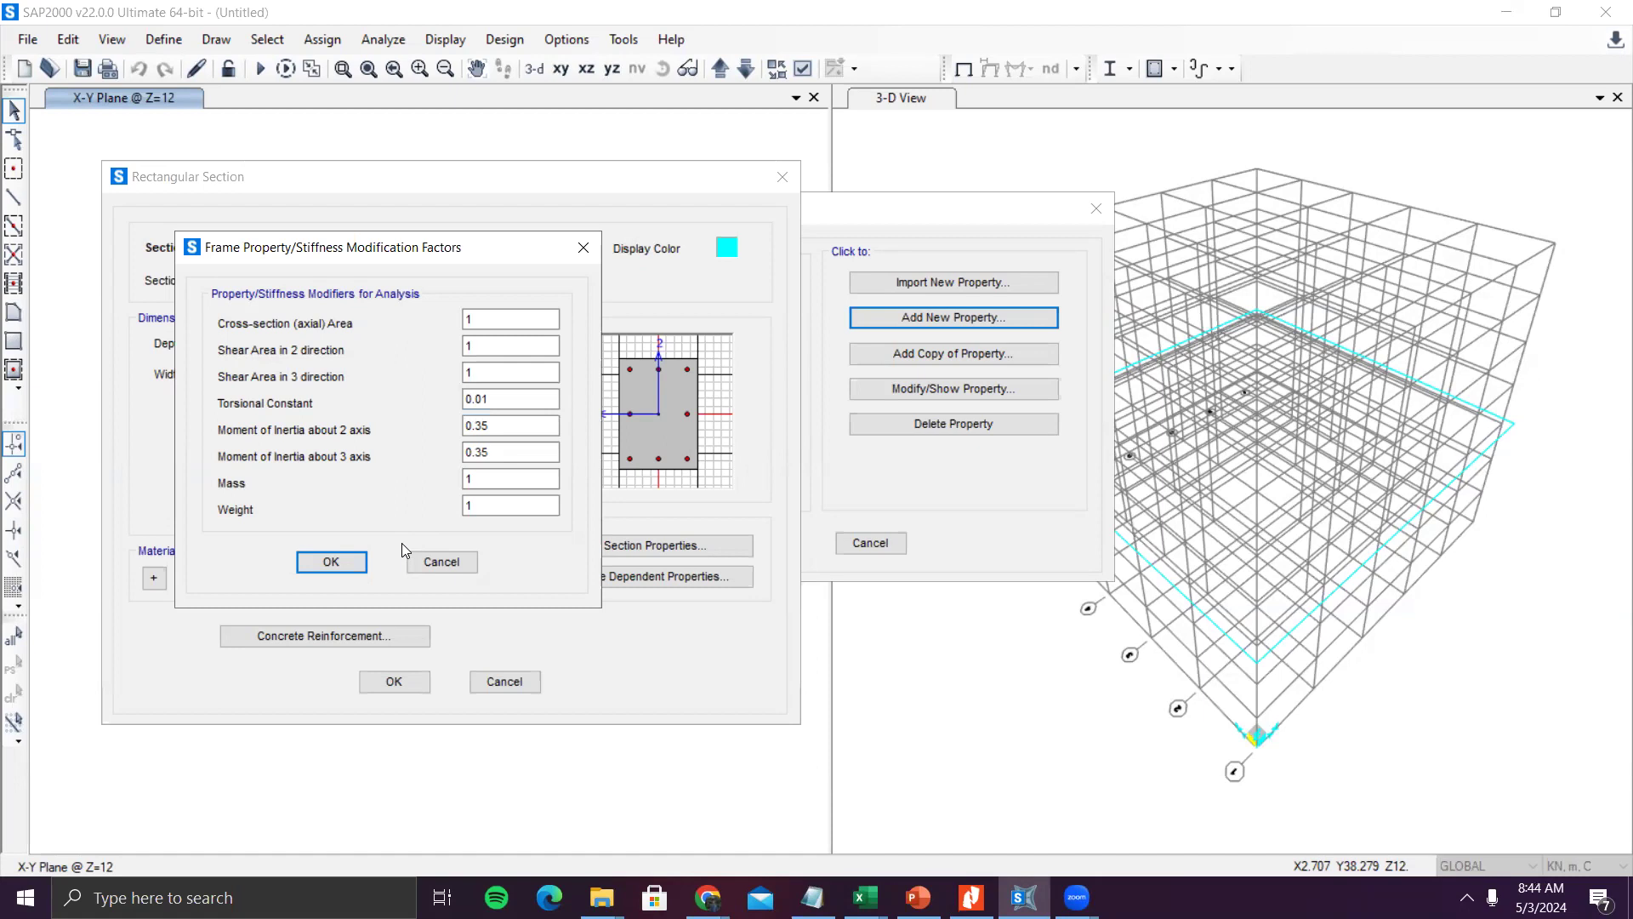
pyautogui.click(331, 563)
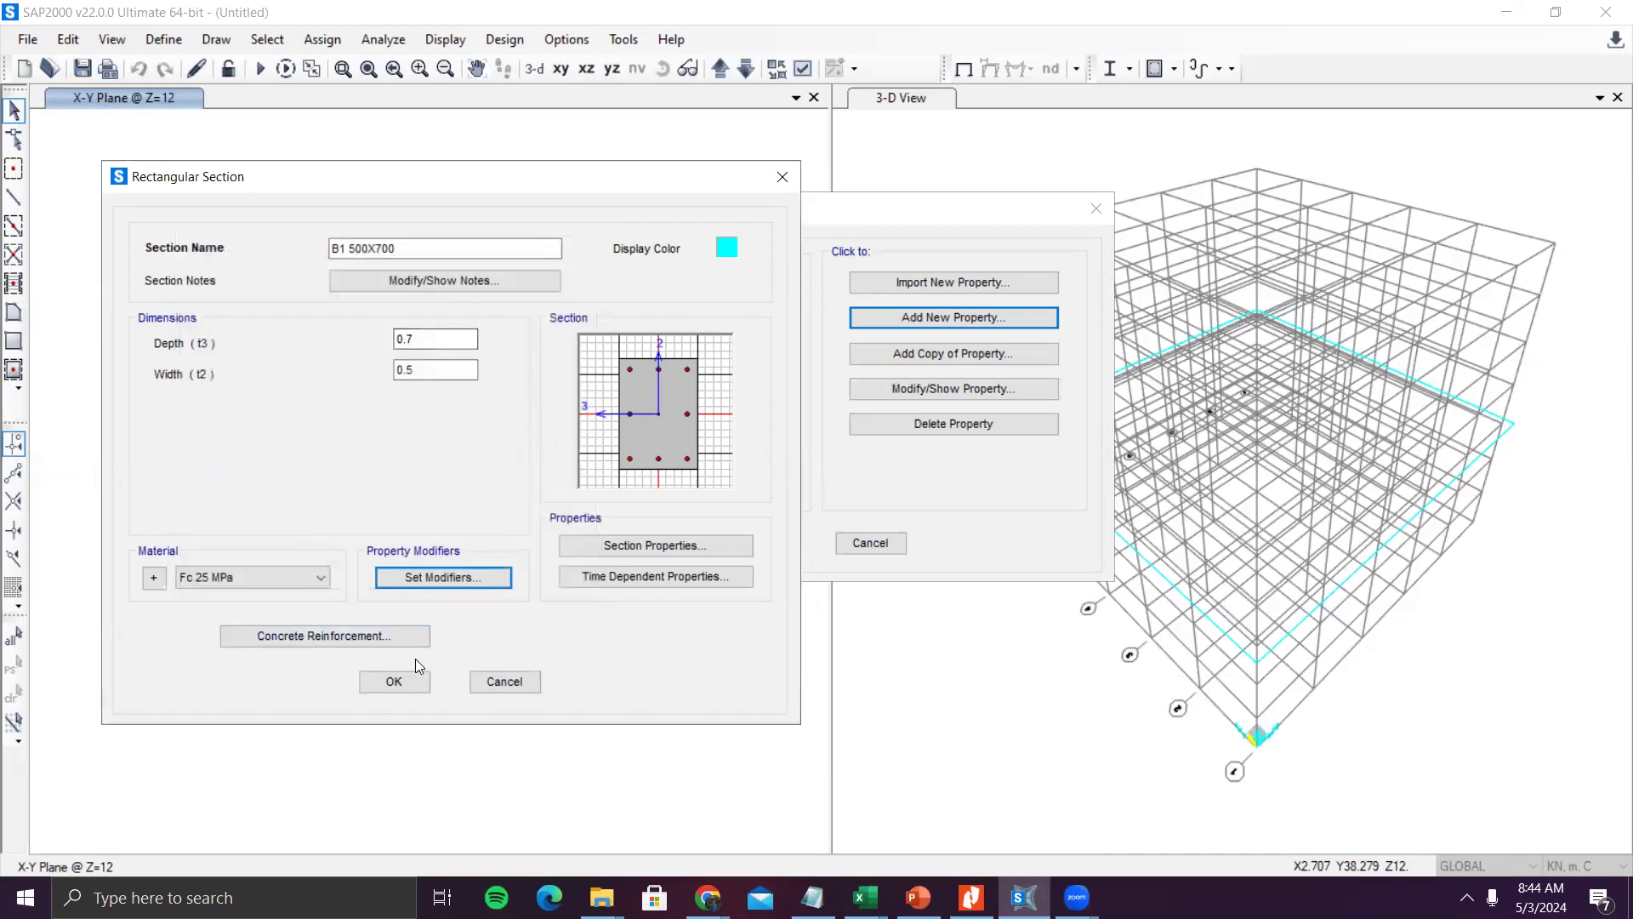
# - Set the B1 500X700 reinforcement to Beam (M3 Design Only), choose its confinement bar material, and save the section to the frame properties
pyautogui.click(399, 684)
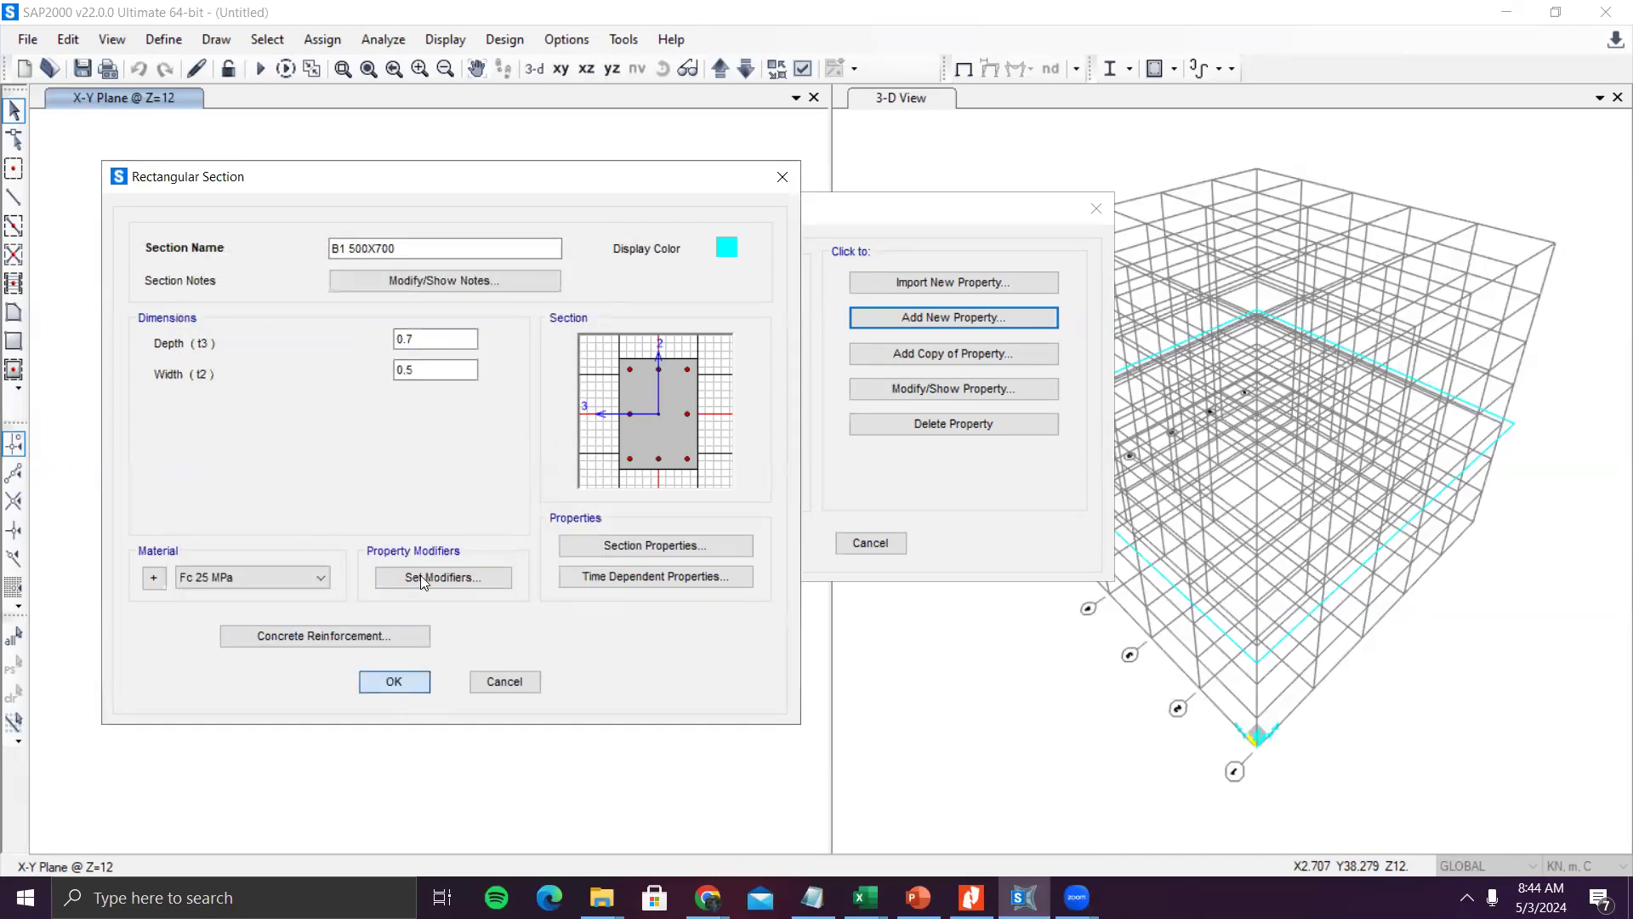
pyautogui.click(381, 644)
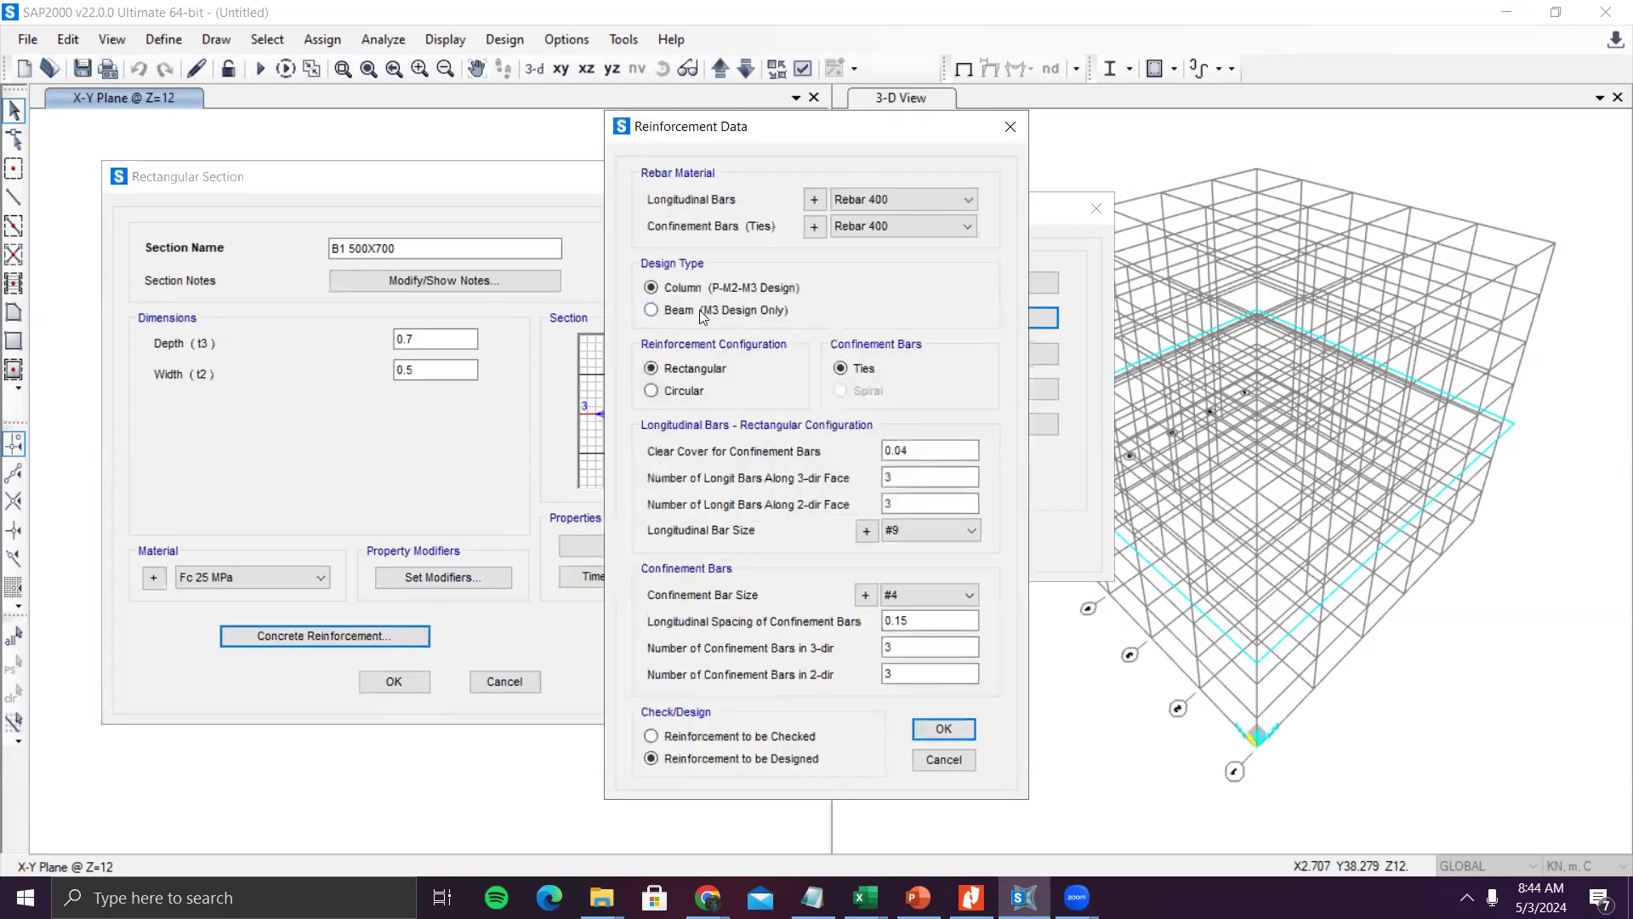
pyautogui.click(684, 311)
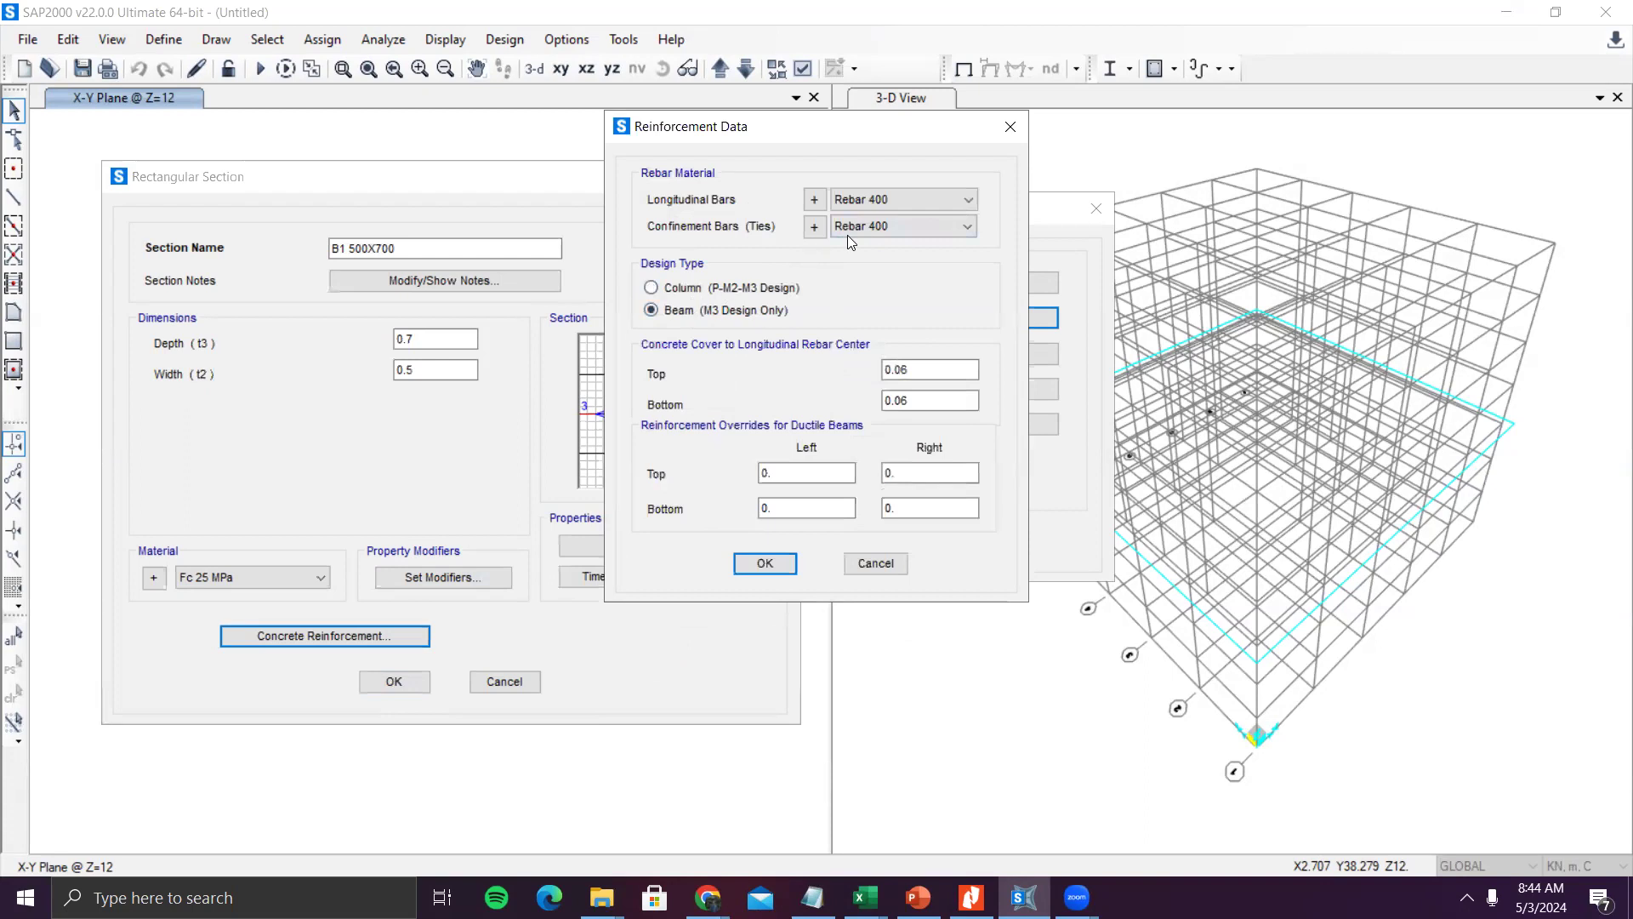
pyautogui.click(912, 226)
pyautogui.click(907, 259)
pyautogui.click(773, 561)
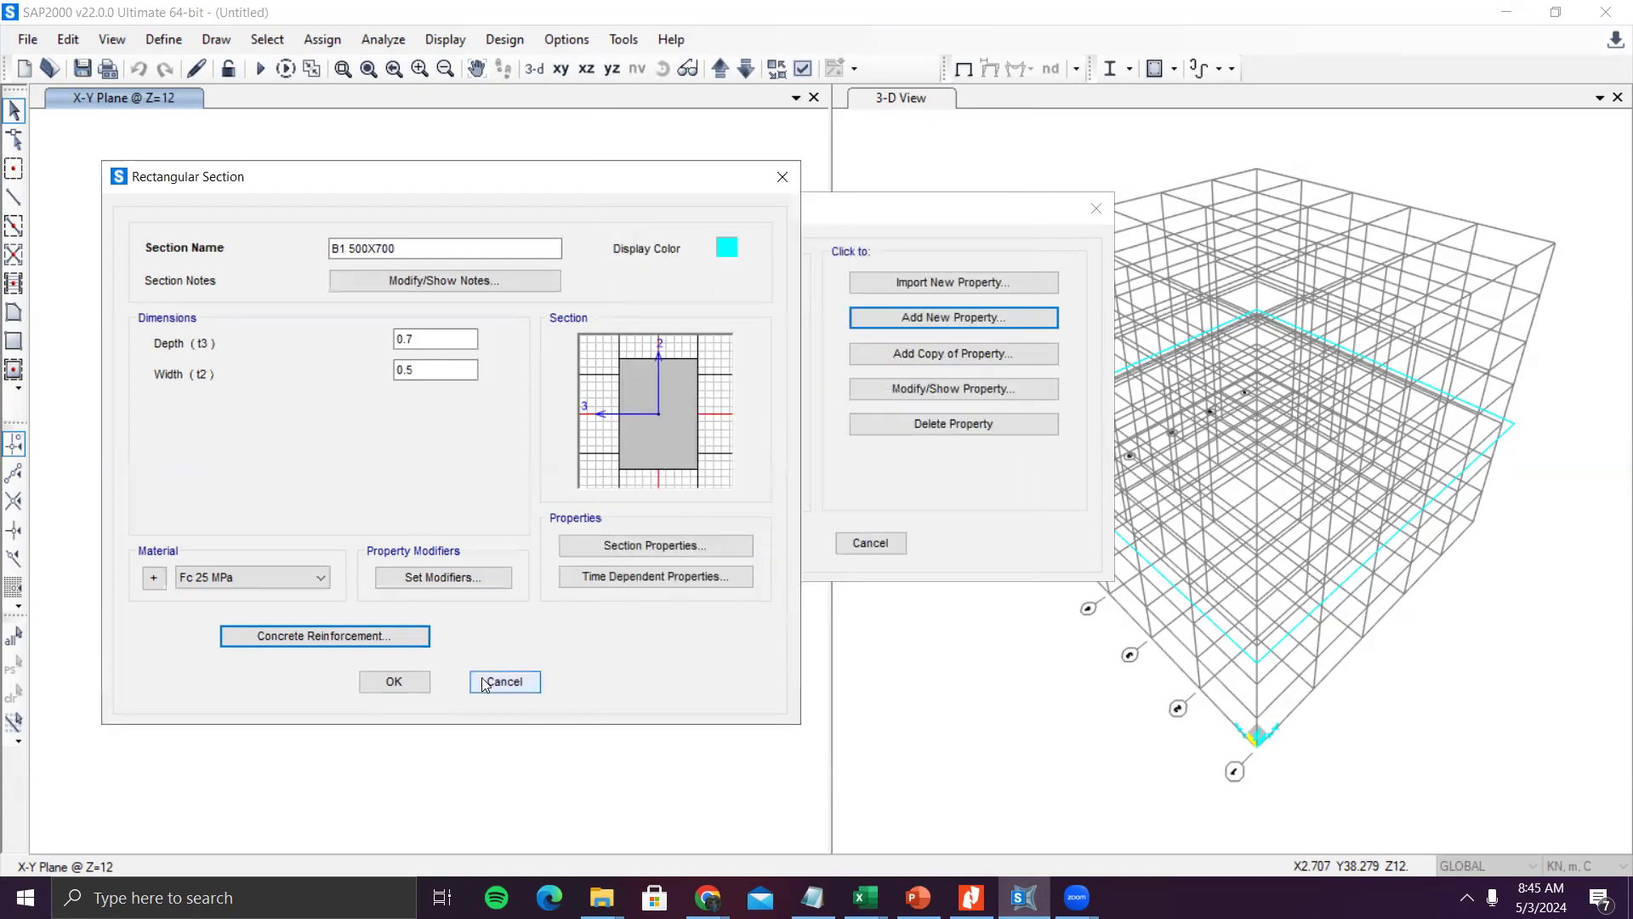
pyautogui.click(420, 685)
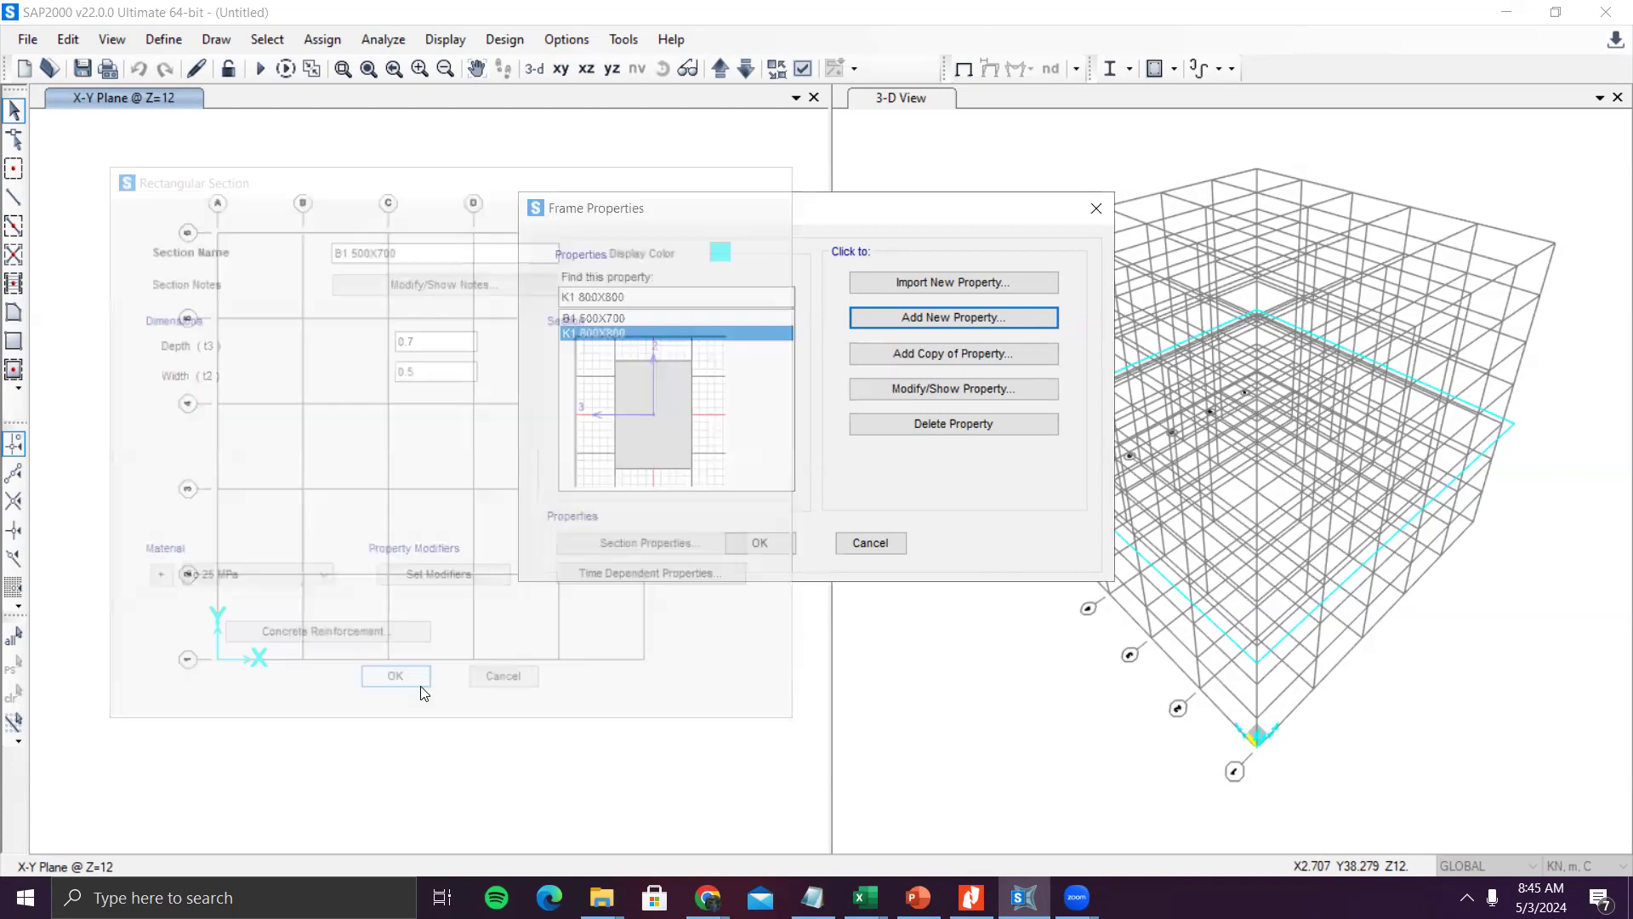
pyautogui.click(766, 541)
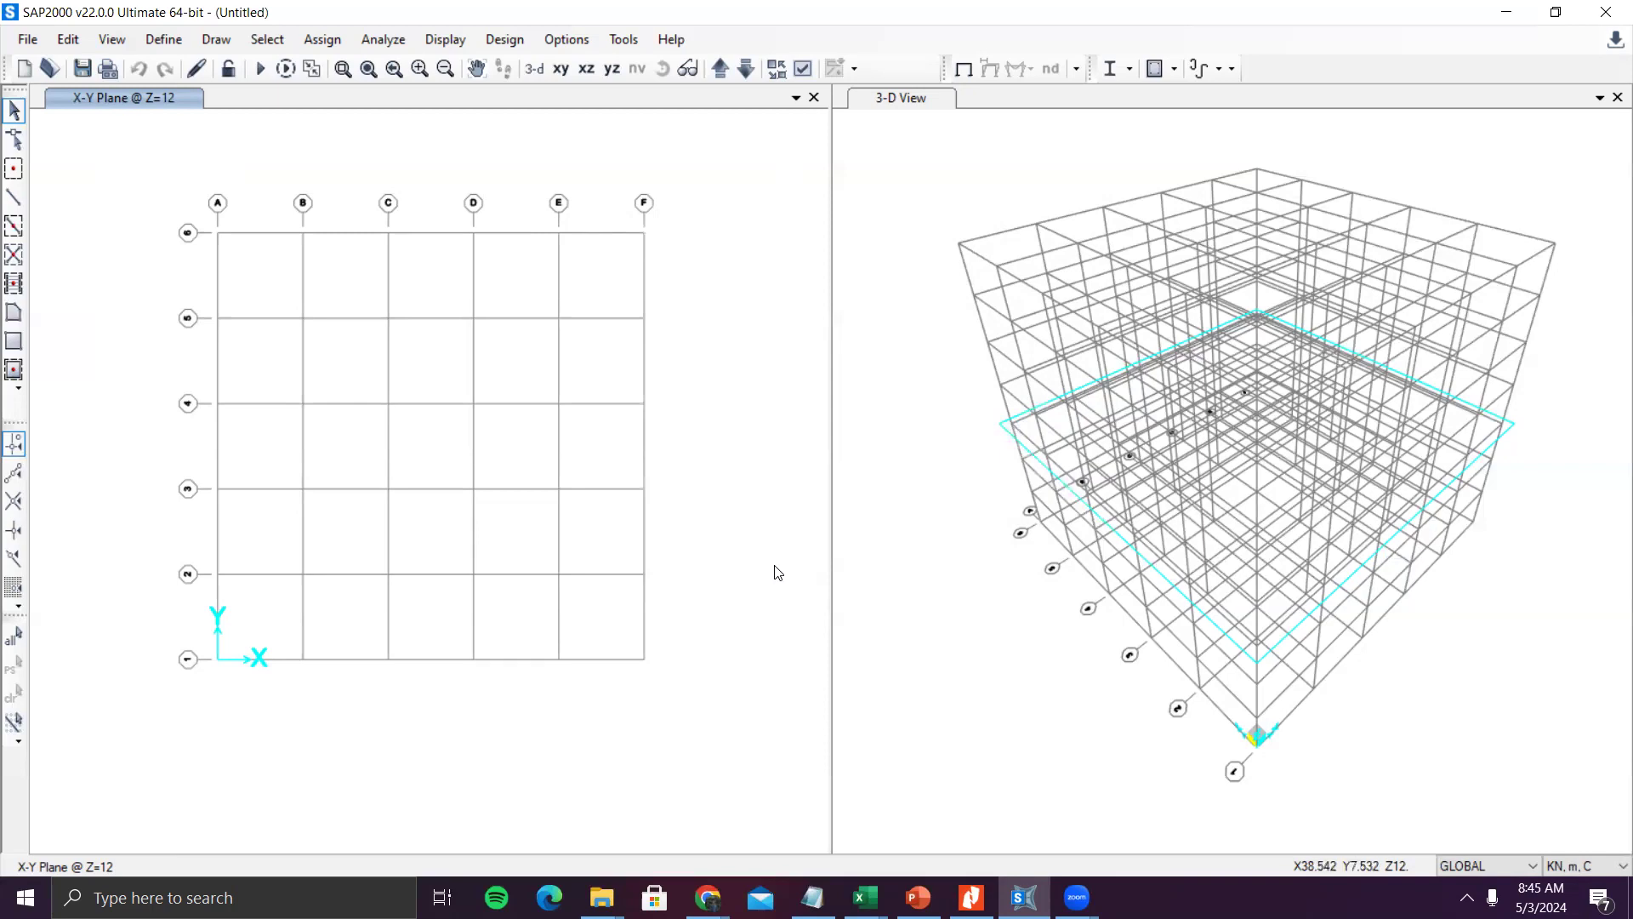
# - Open the list of defined frame sections to check the B1 500X700 and K1 800X800 entries, and close it
pyautogui.moveTo(658, 409); pyautogui.dragTo(417, 369, button='middle')
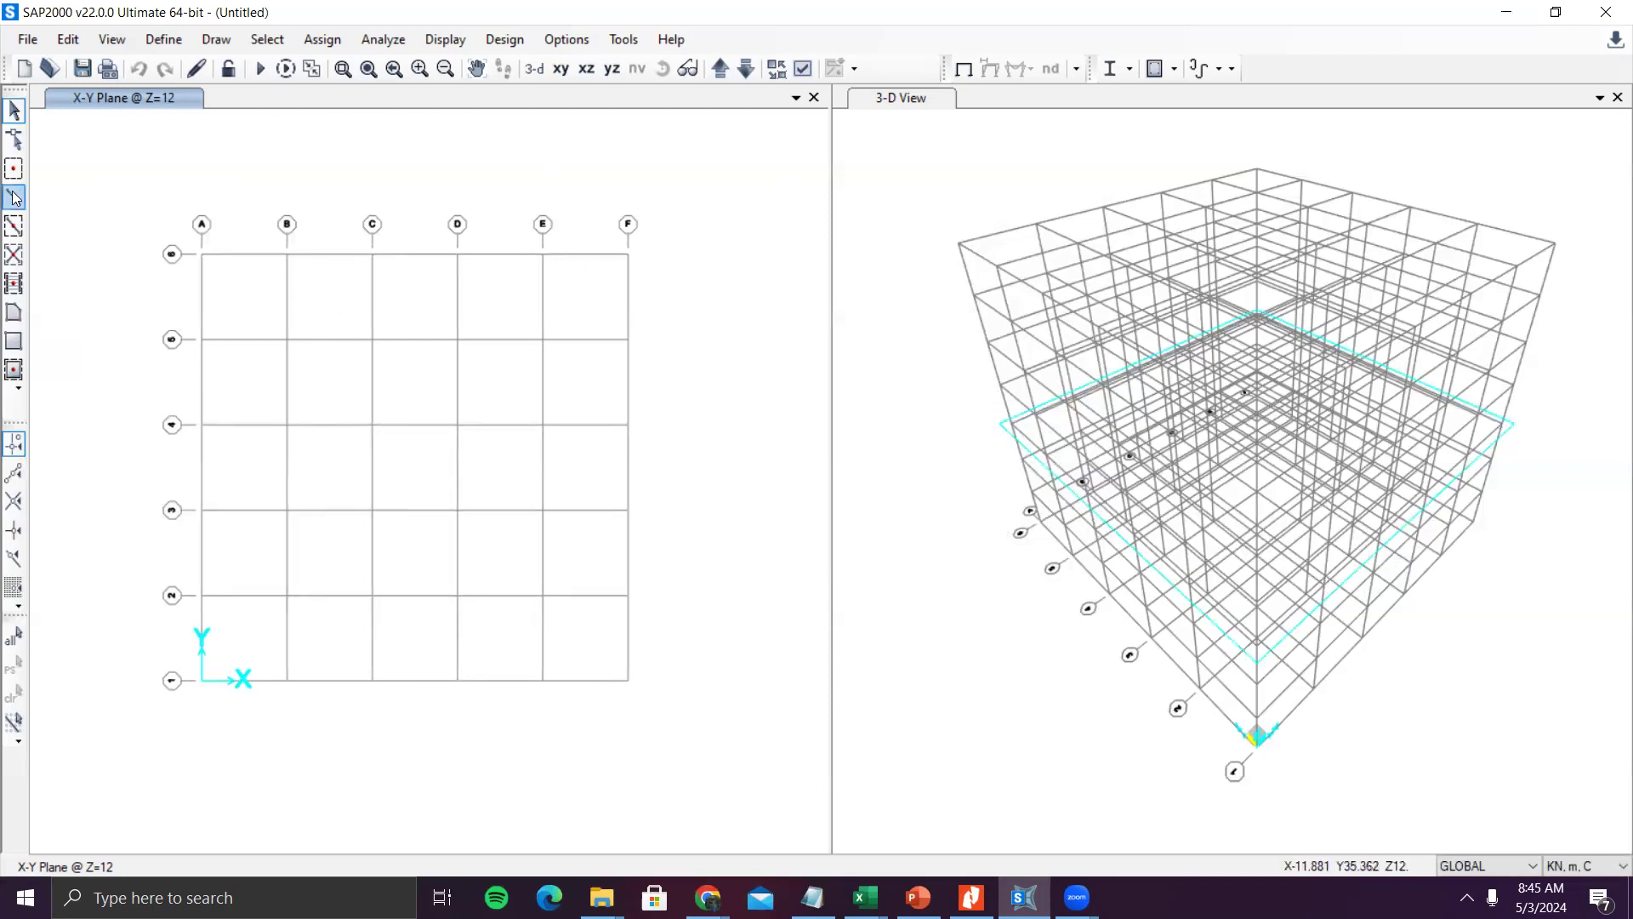
pyautogui.click(163, 39)
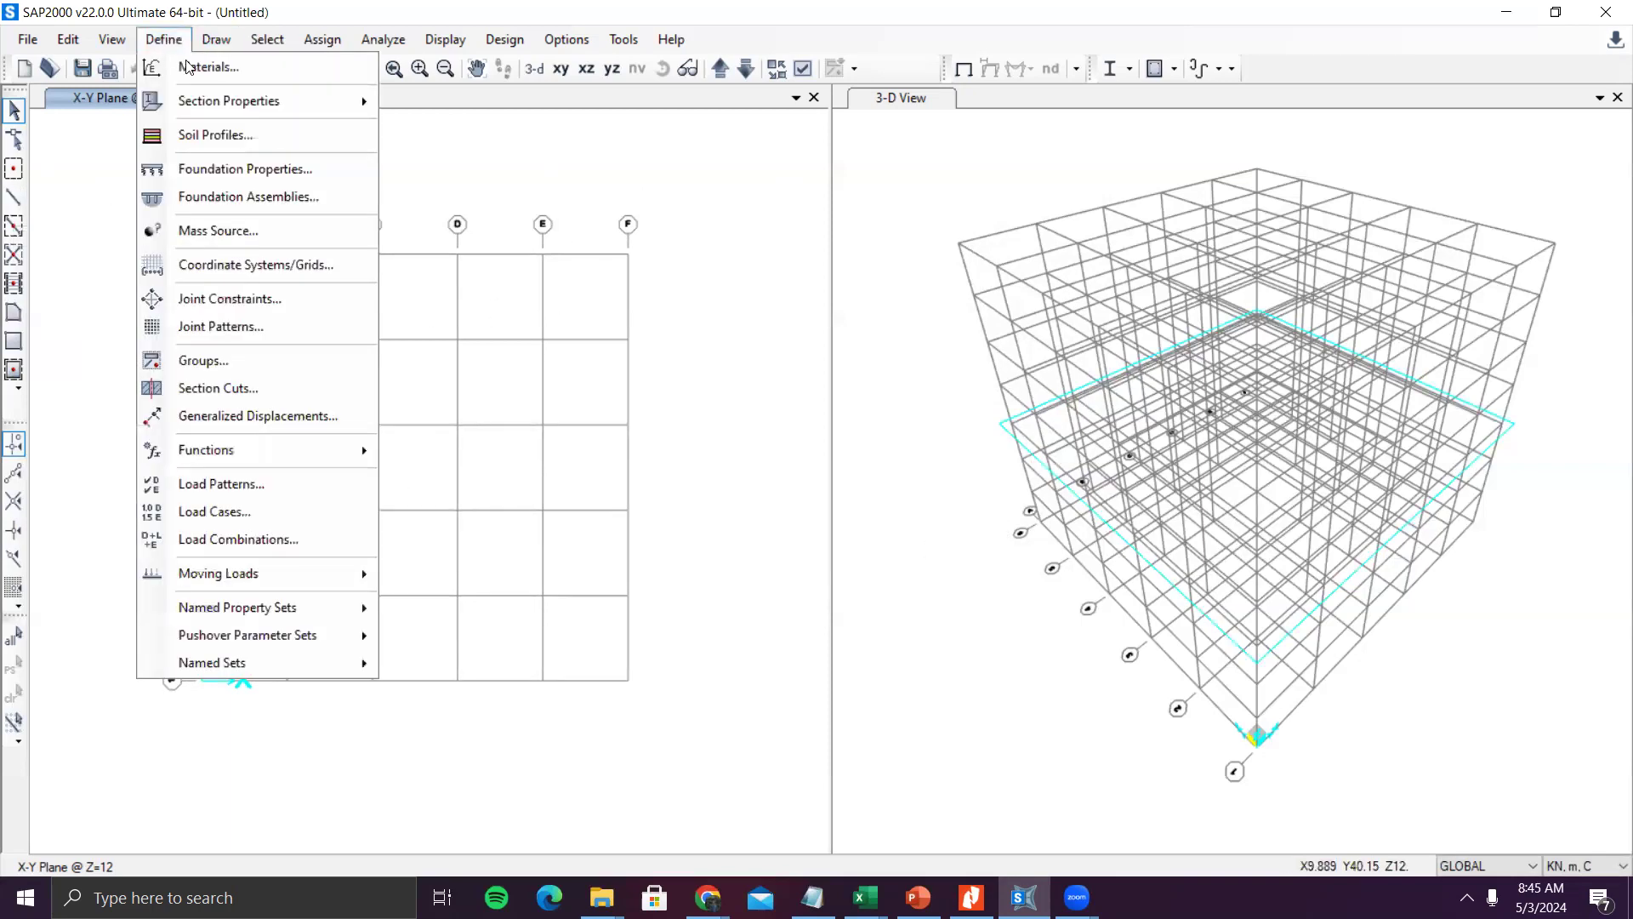
pyautogui.moveTo(255, 100)
pyautogui.click(456, 106)
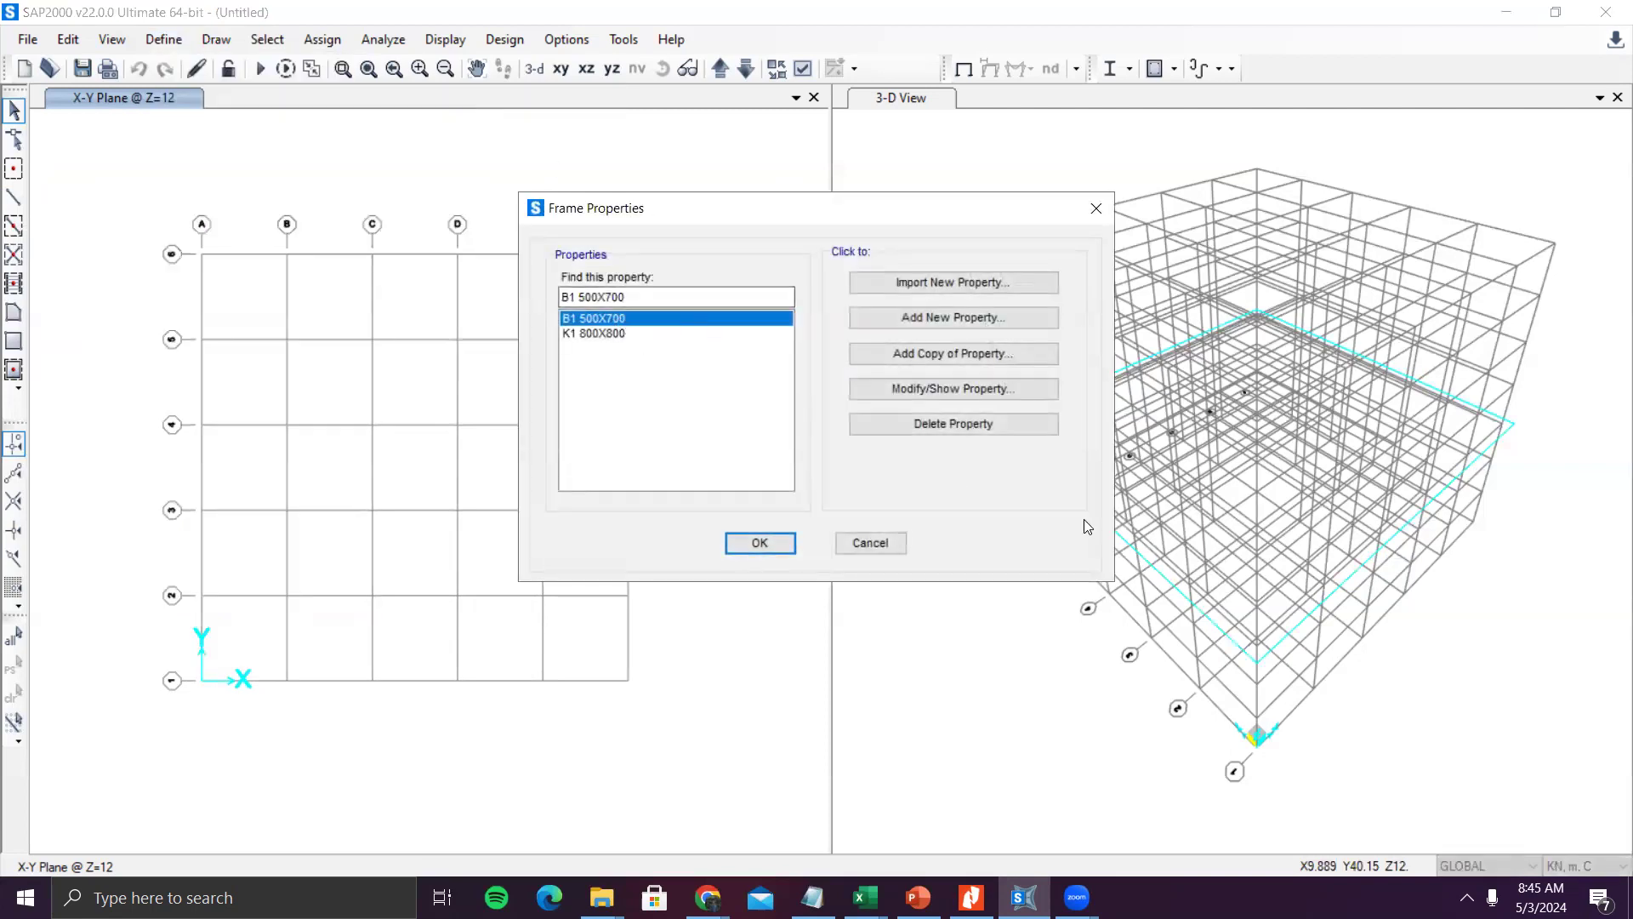
pyautogui.click(1096, 208)
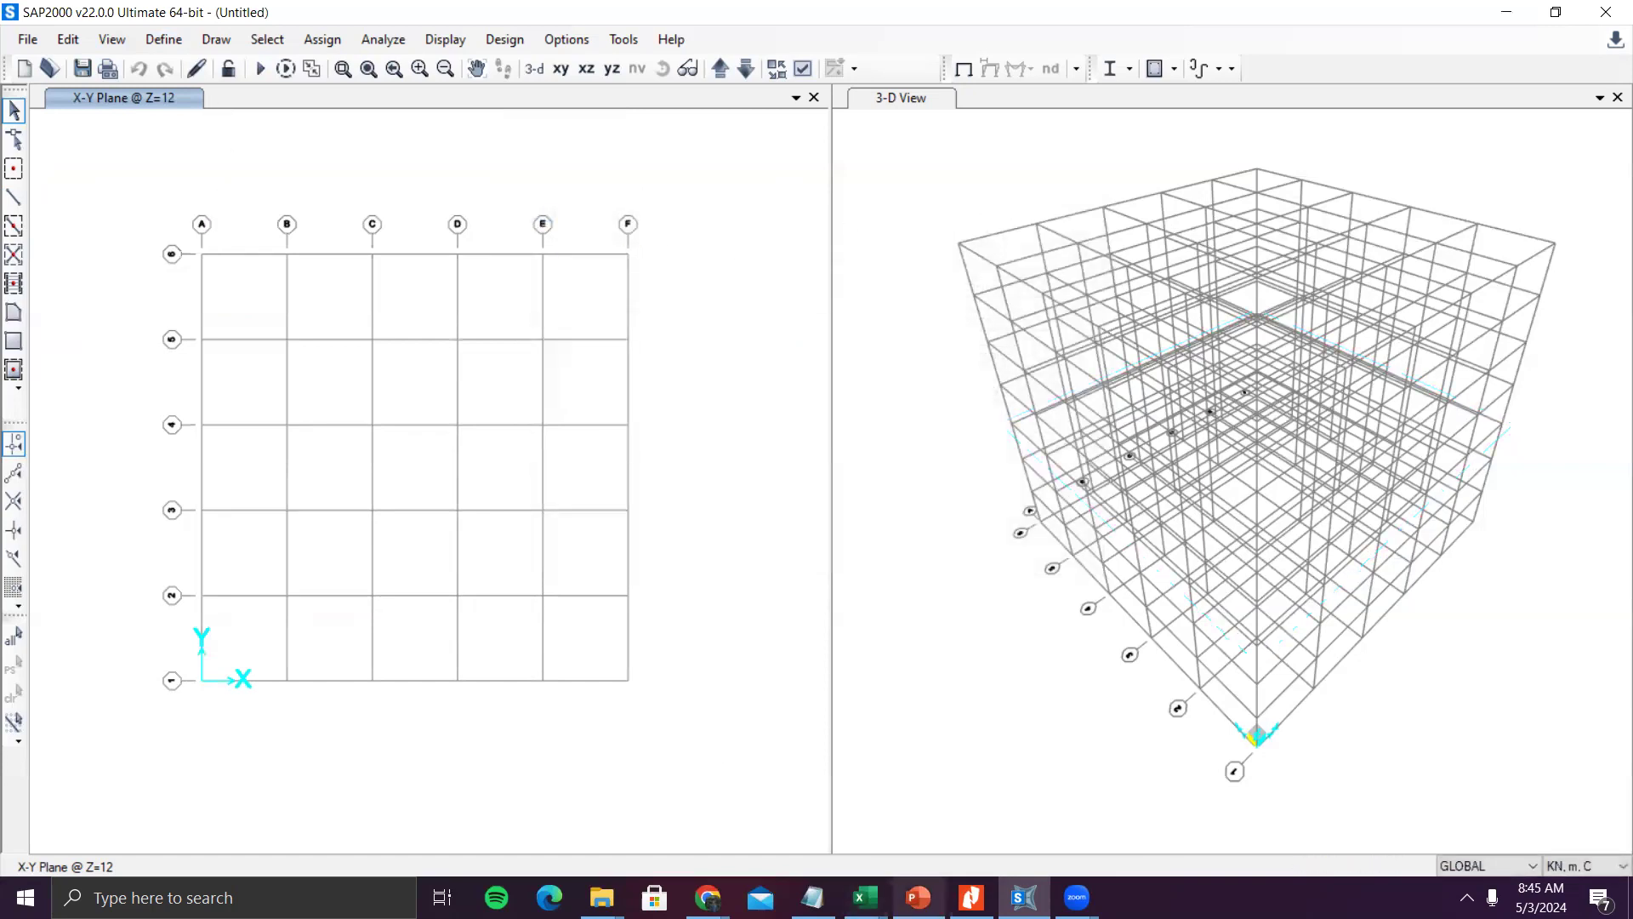
# - Switch to Nitro Pro, check the column spacing, column height and member dimensions in the Tugas Analisa Struktur Gedung assignment, and return to SAP2000
pyautogui.click(971, 897)
pyautogui.click(348, 180)
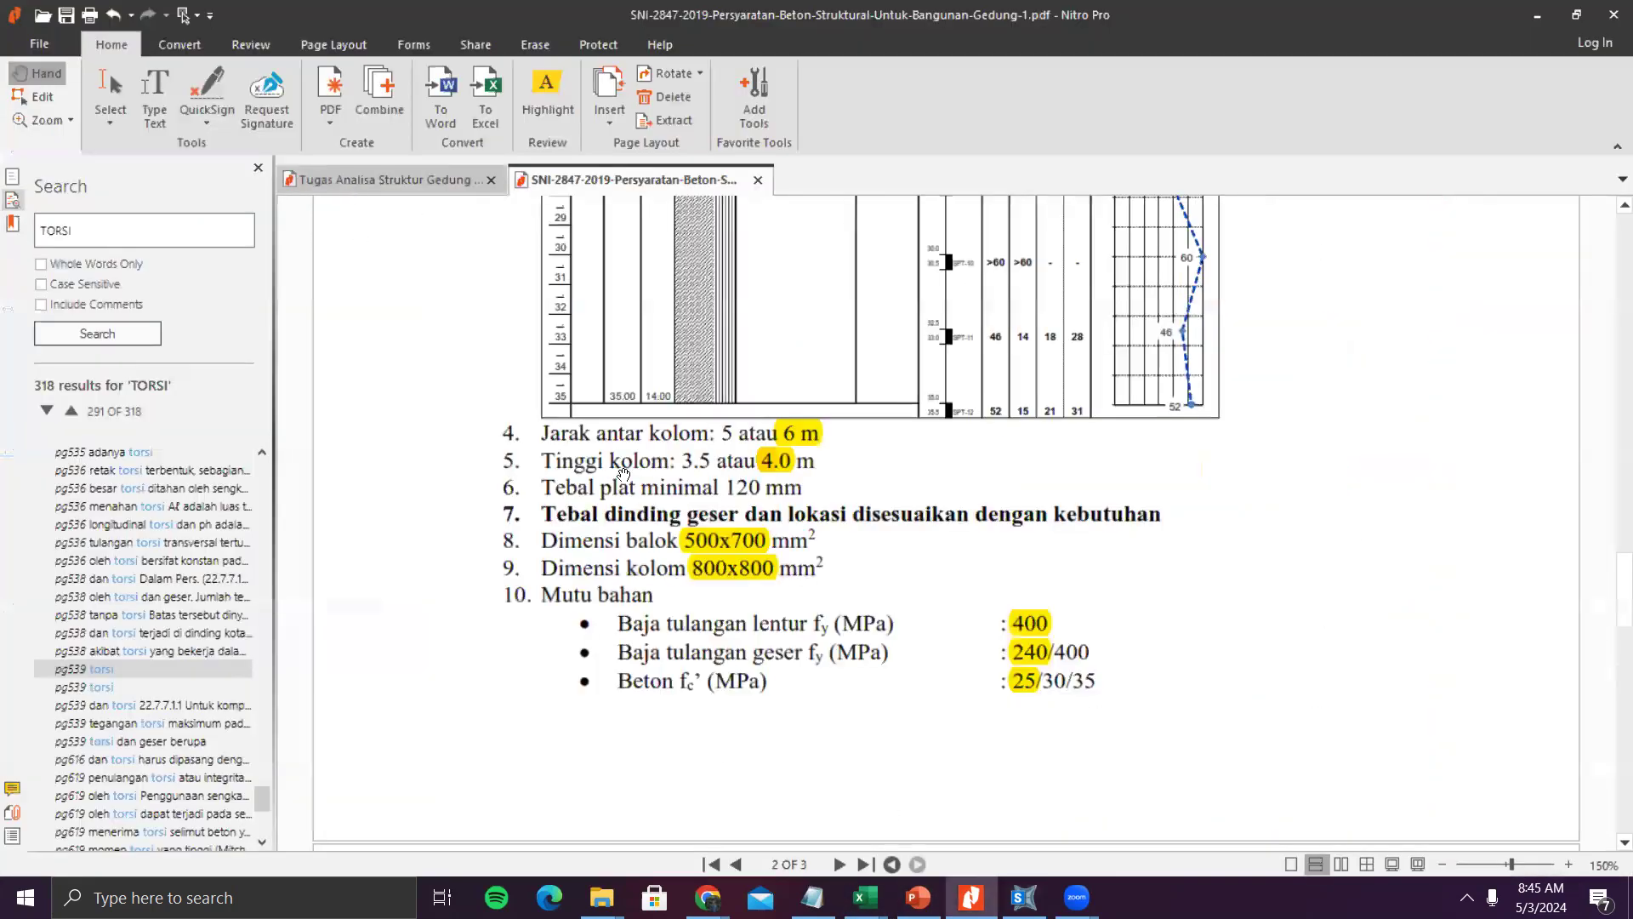
pyautogui.scroll(-5, 708, 555)
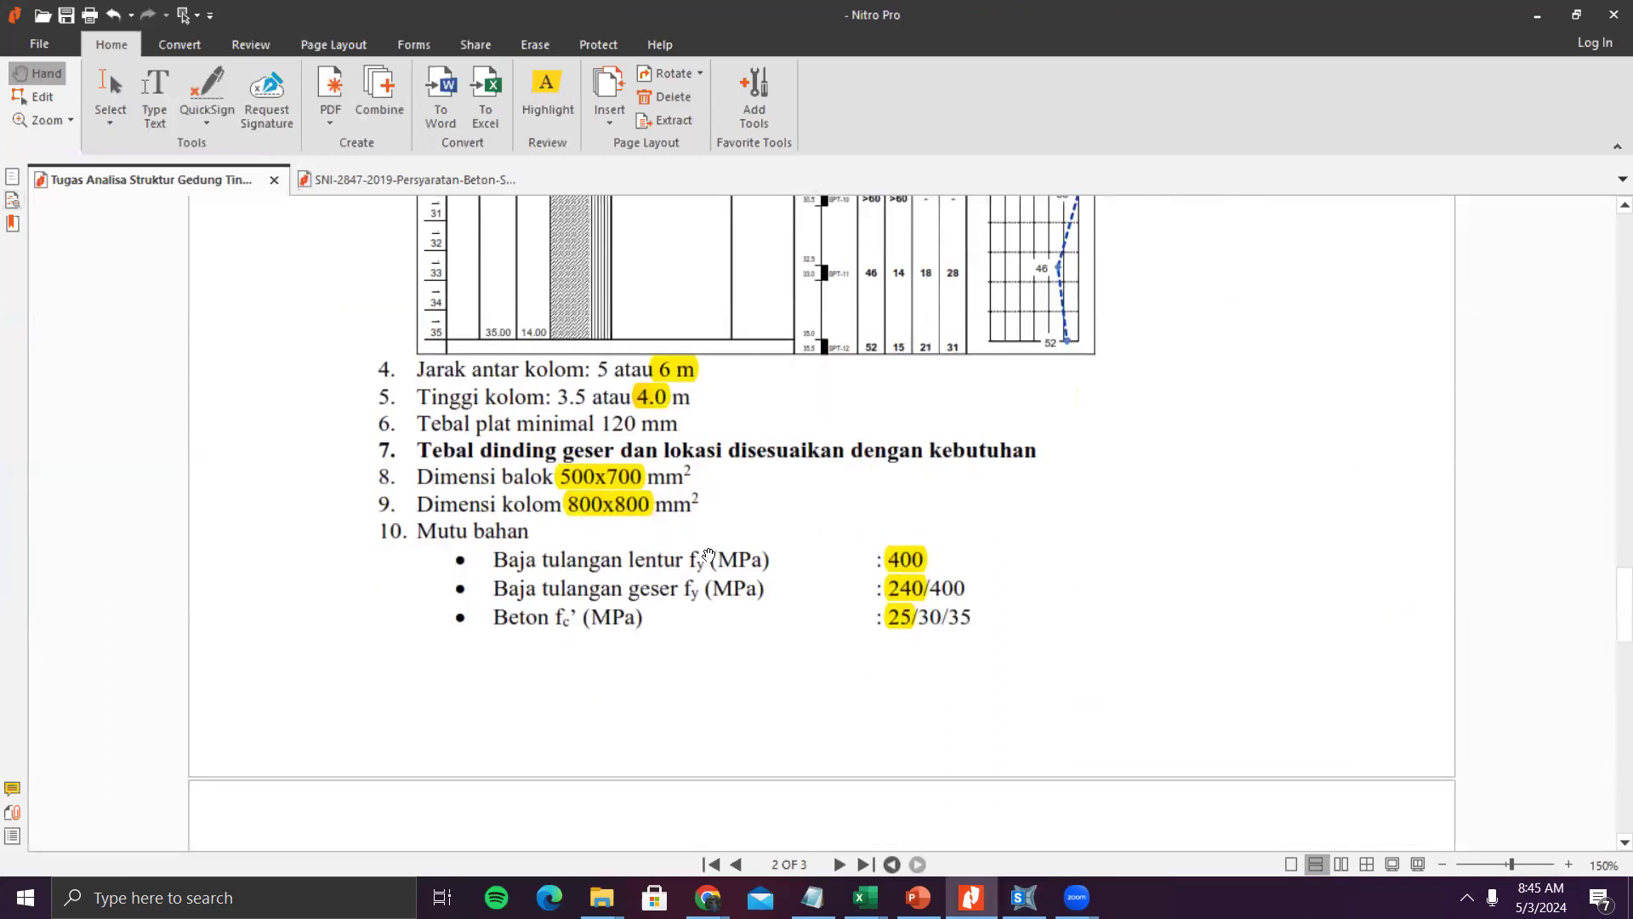
pyautogui.scroll(5, 708, 549)
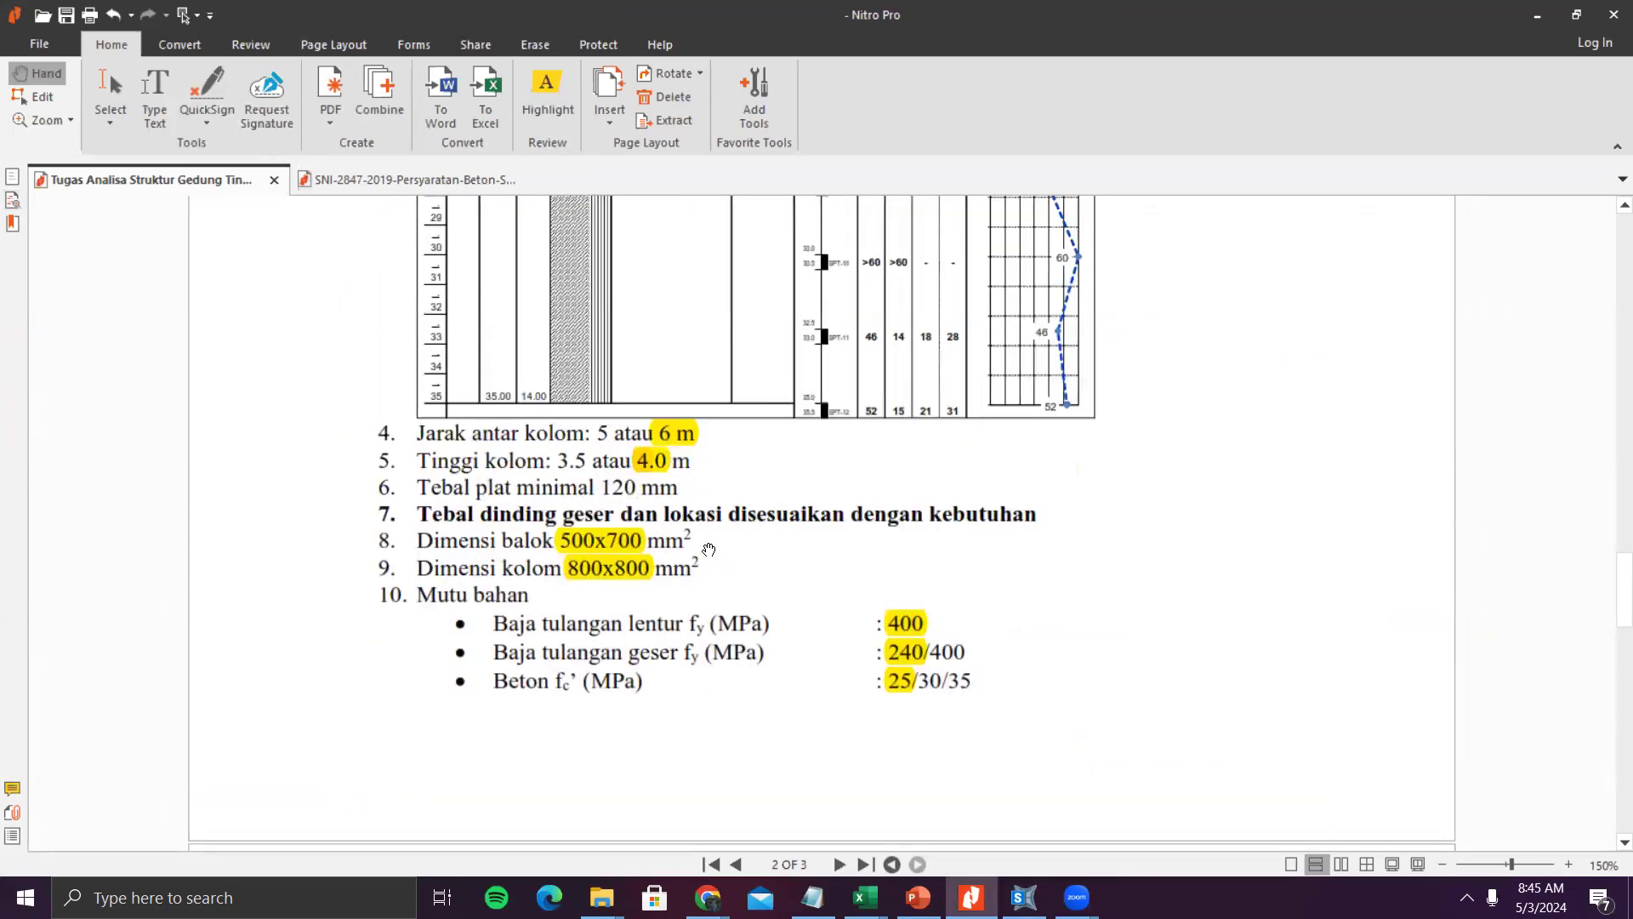
pyautogui.click(1536, 14)
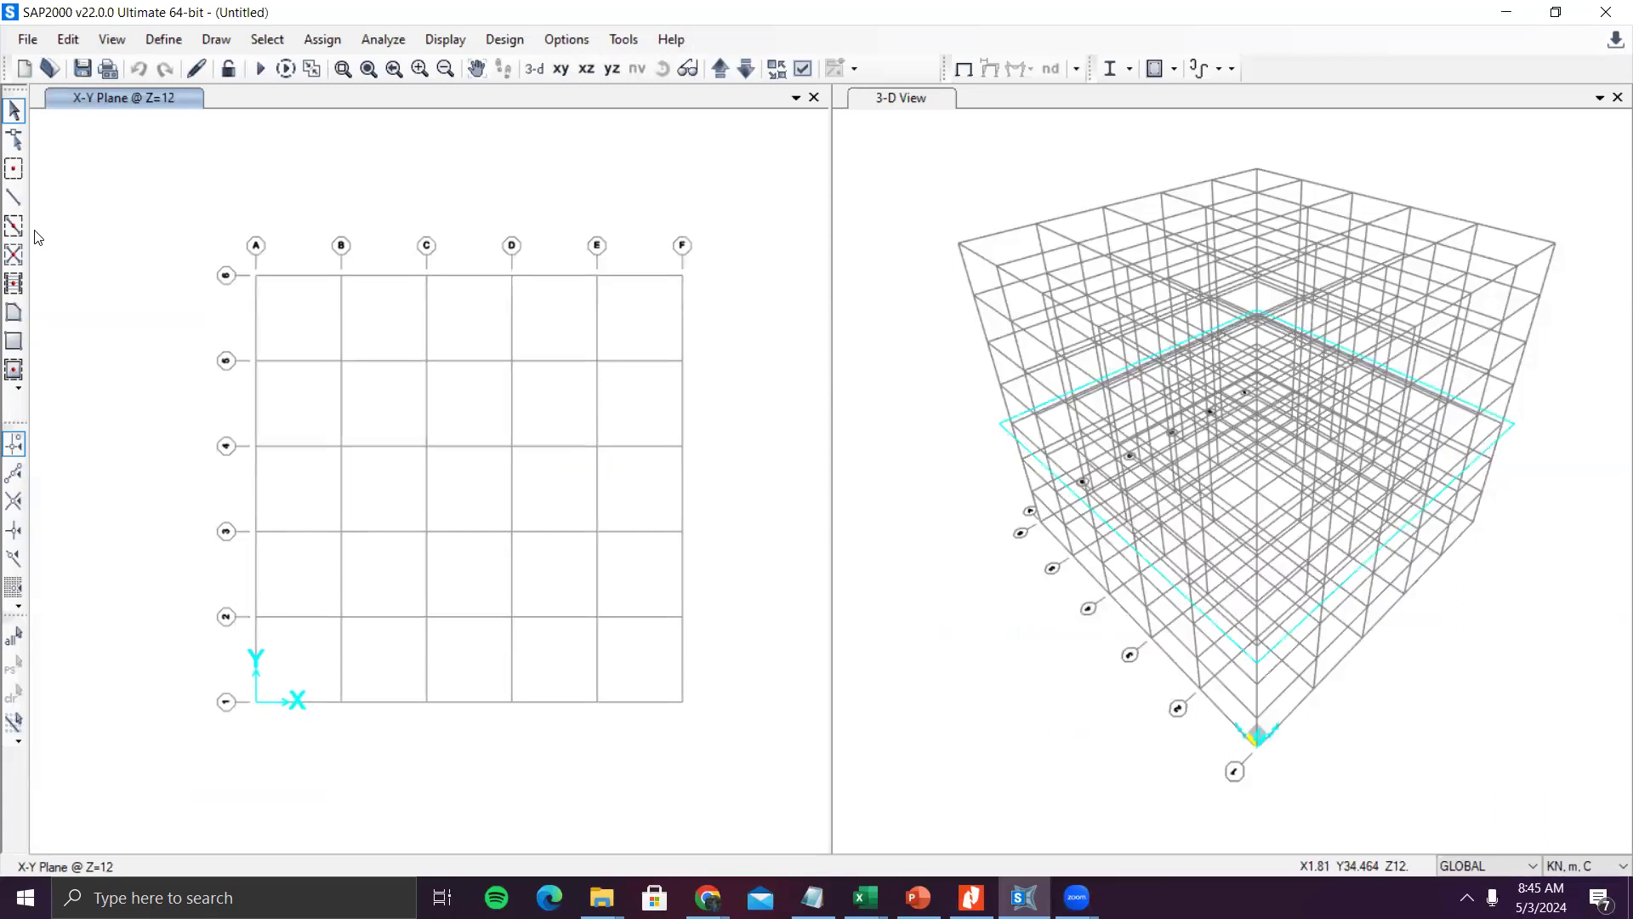
# - Start saving the model as a new file and browse to the 000 BAHAN AJAR folder on drive D
pyautogui.click(14, 197)
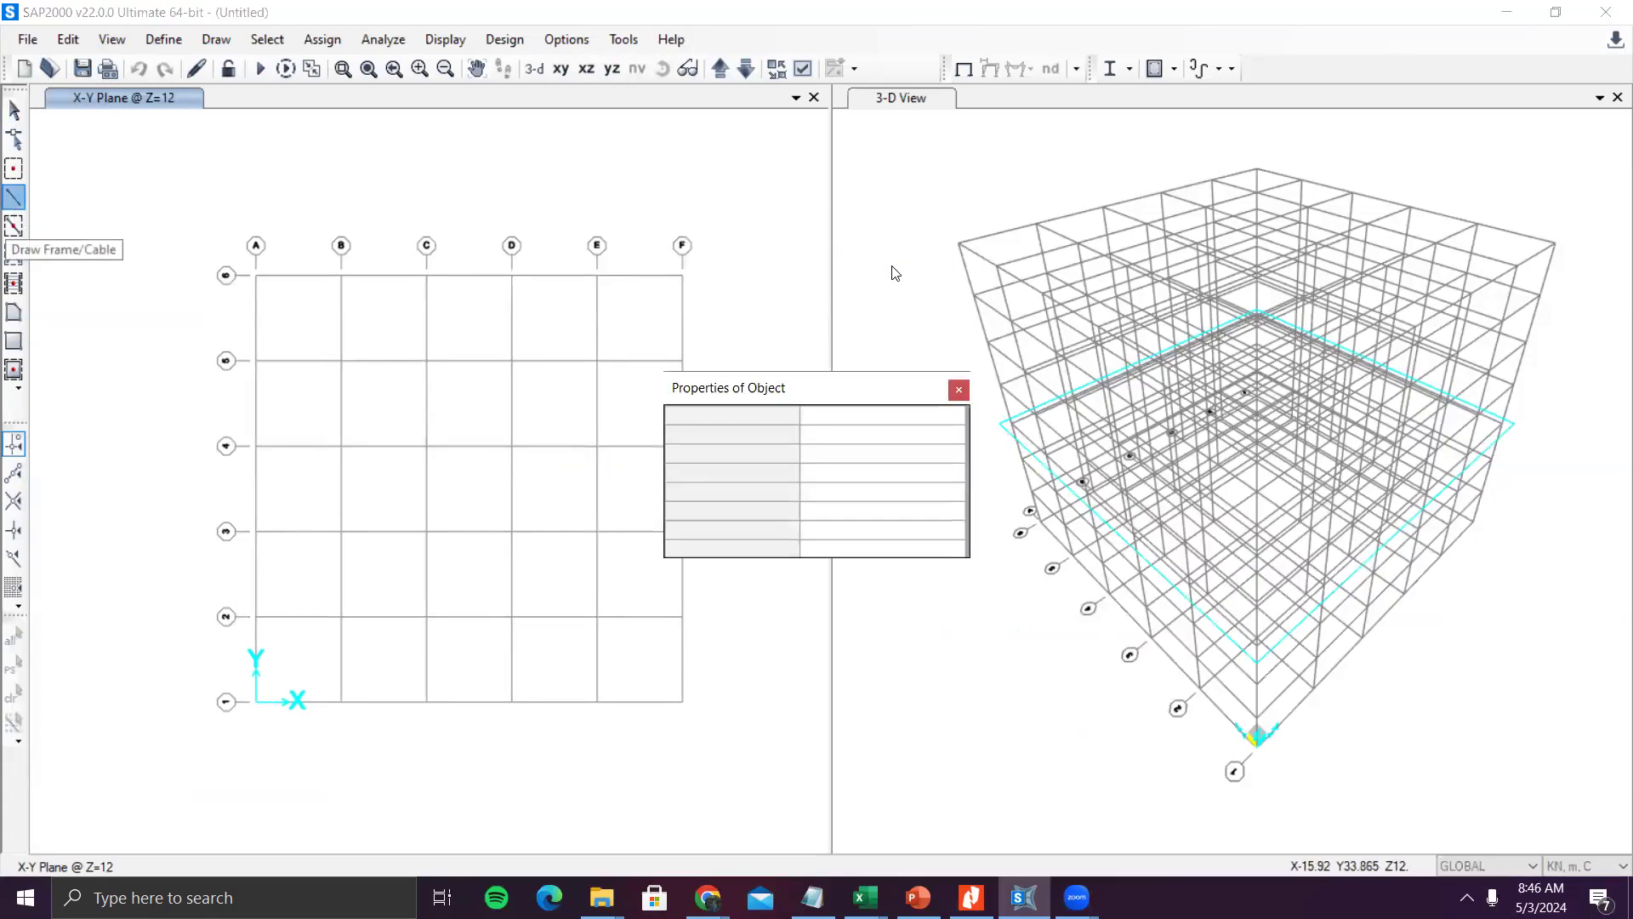
pyautogui.click(958, 389)
pyautogui.click(28, 40)
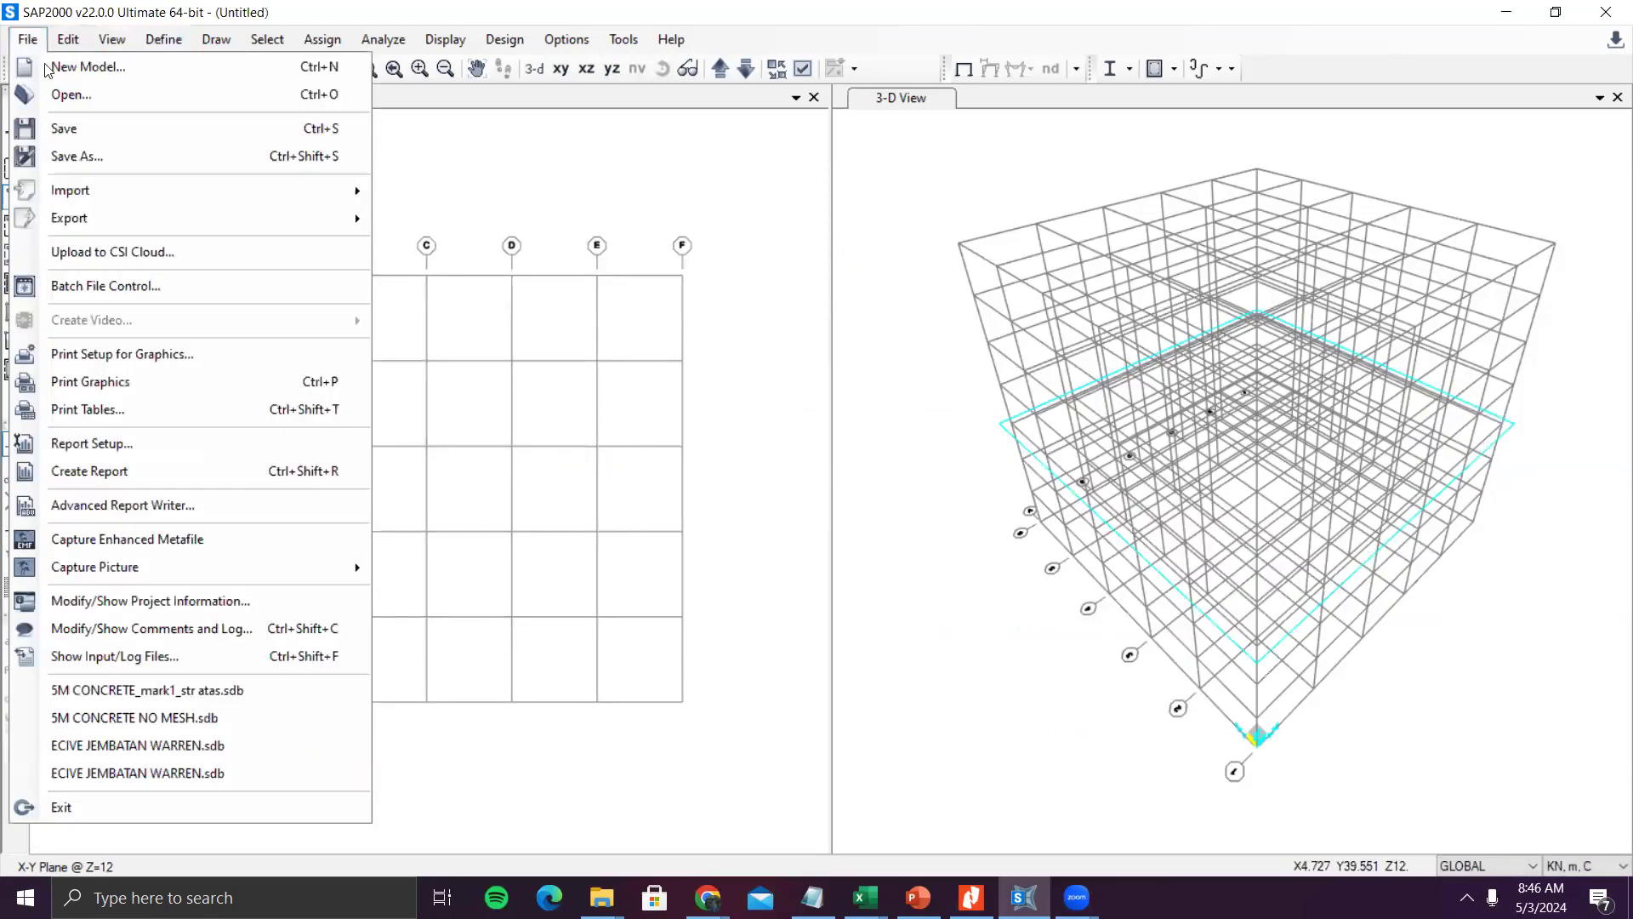
pyautogui.click(134, 158)
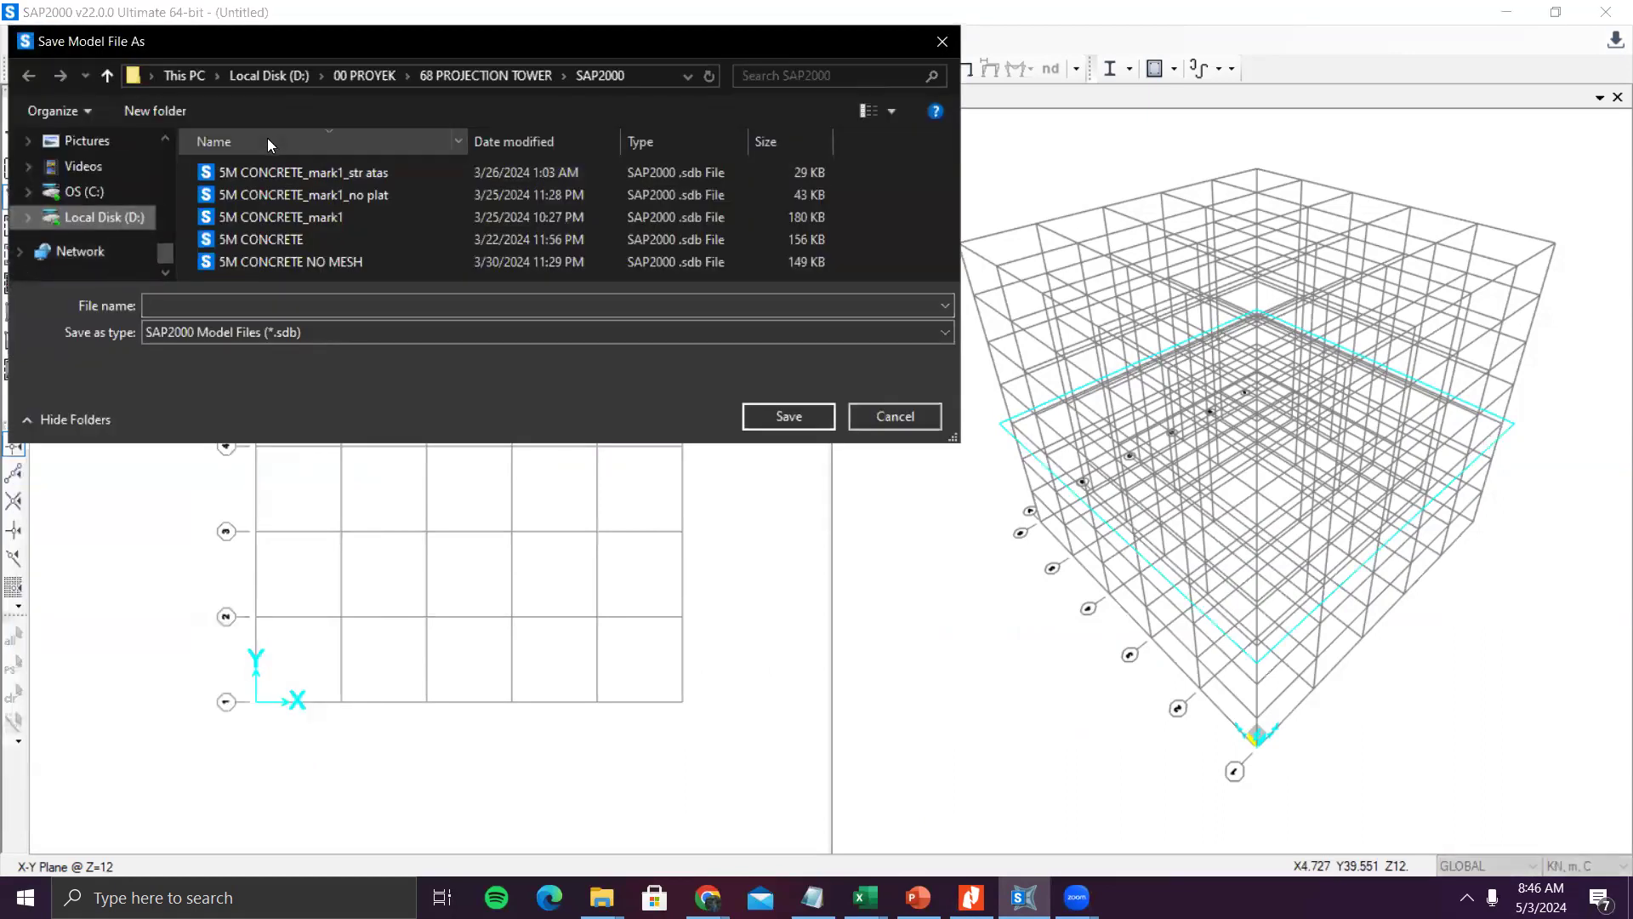
pyautogui.click(104, 217)
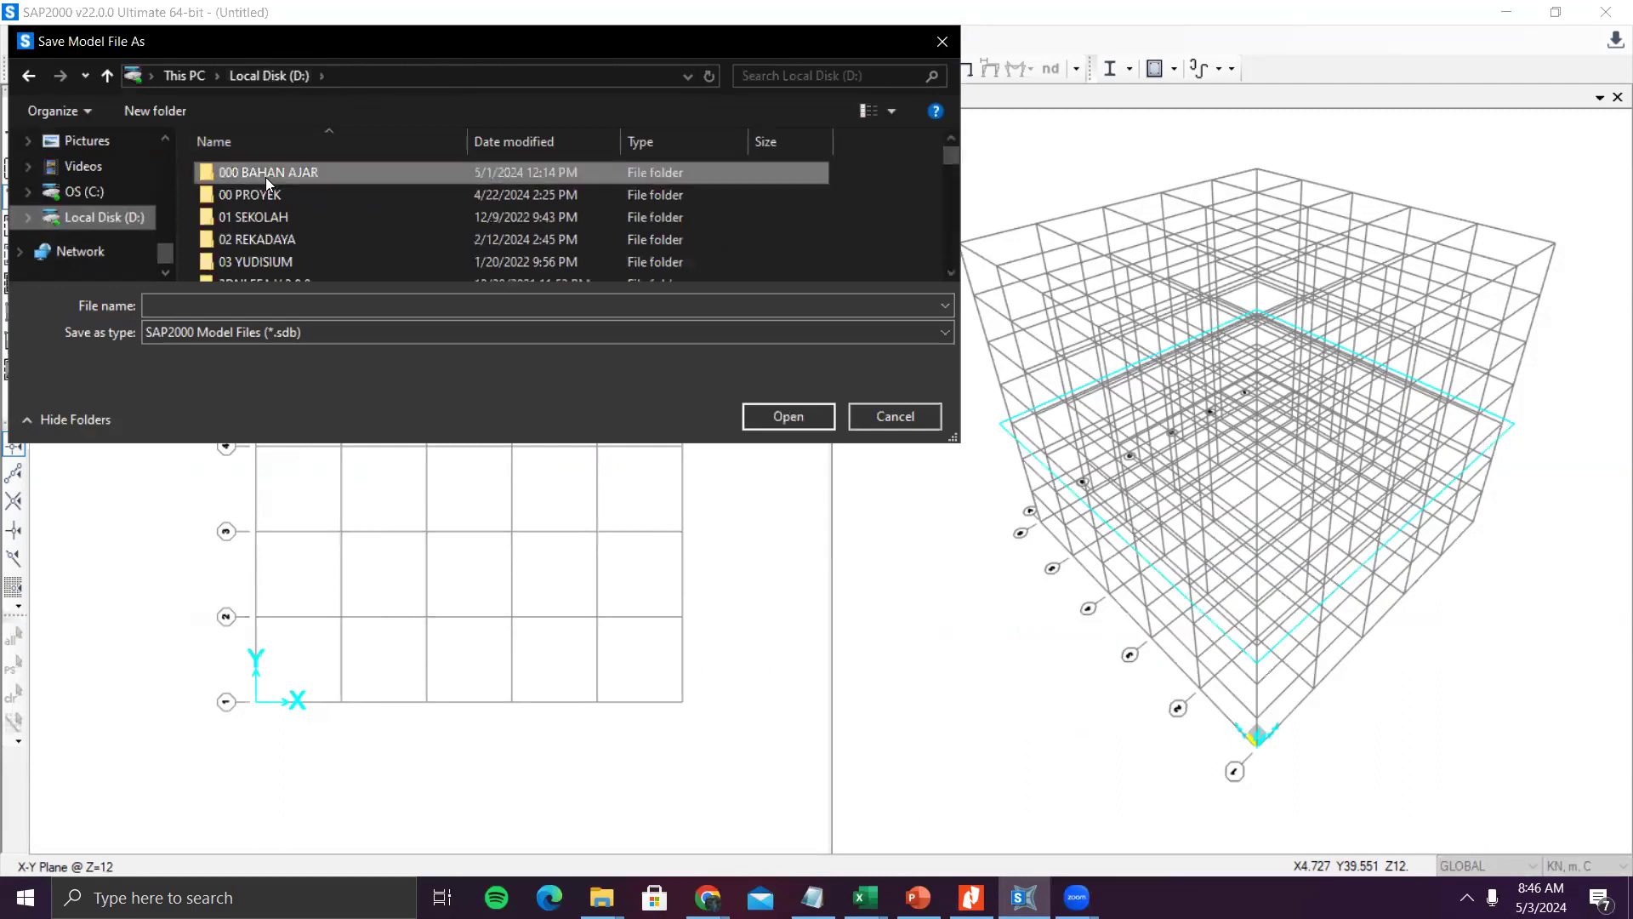
pyautogui.doubleClick(266, 177)
pyautogui.scroll(-1, 327, 185)
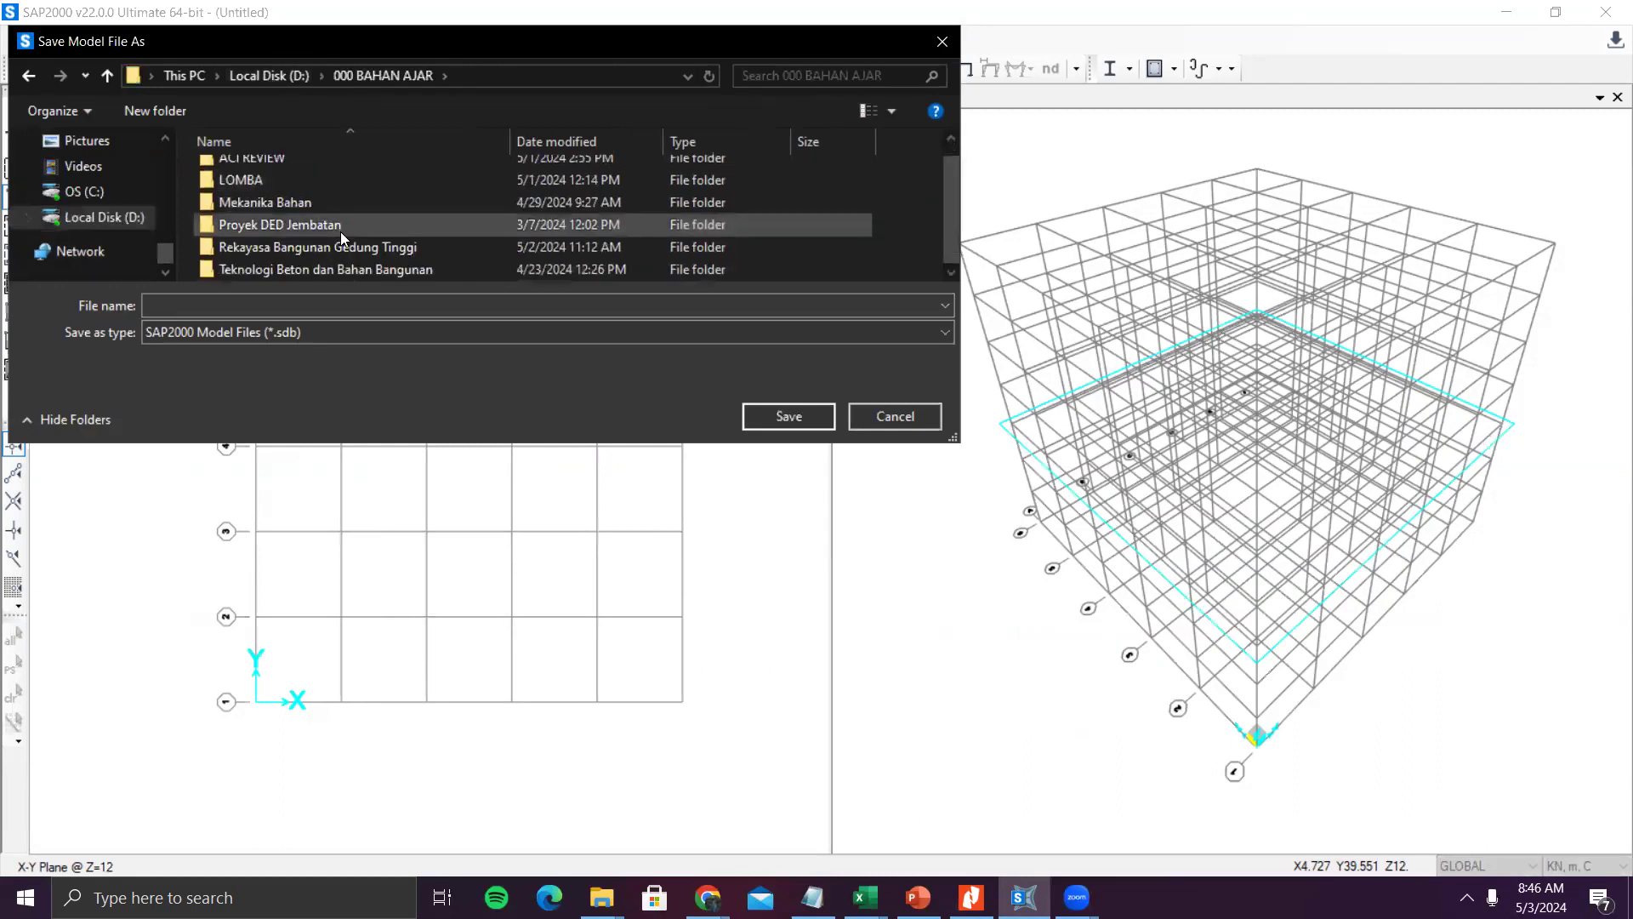
# - Create a folder named Analisa Struktur dan BIM 3D inside 000 BAHAN AJAR and open it
pyautogui.rightClick(193, 211)
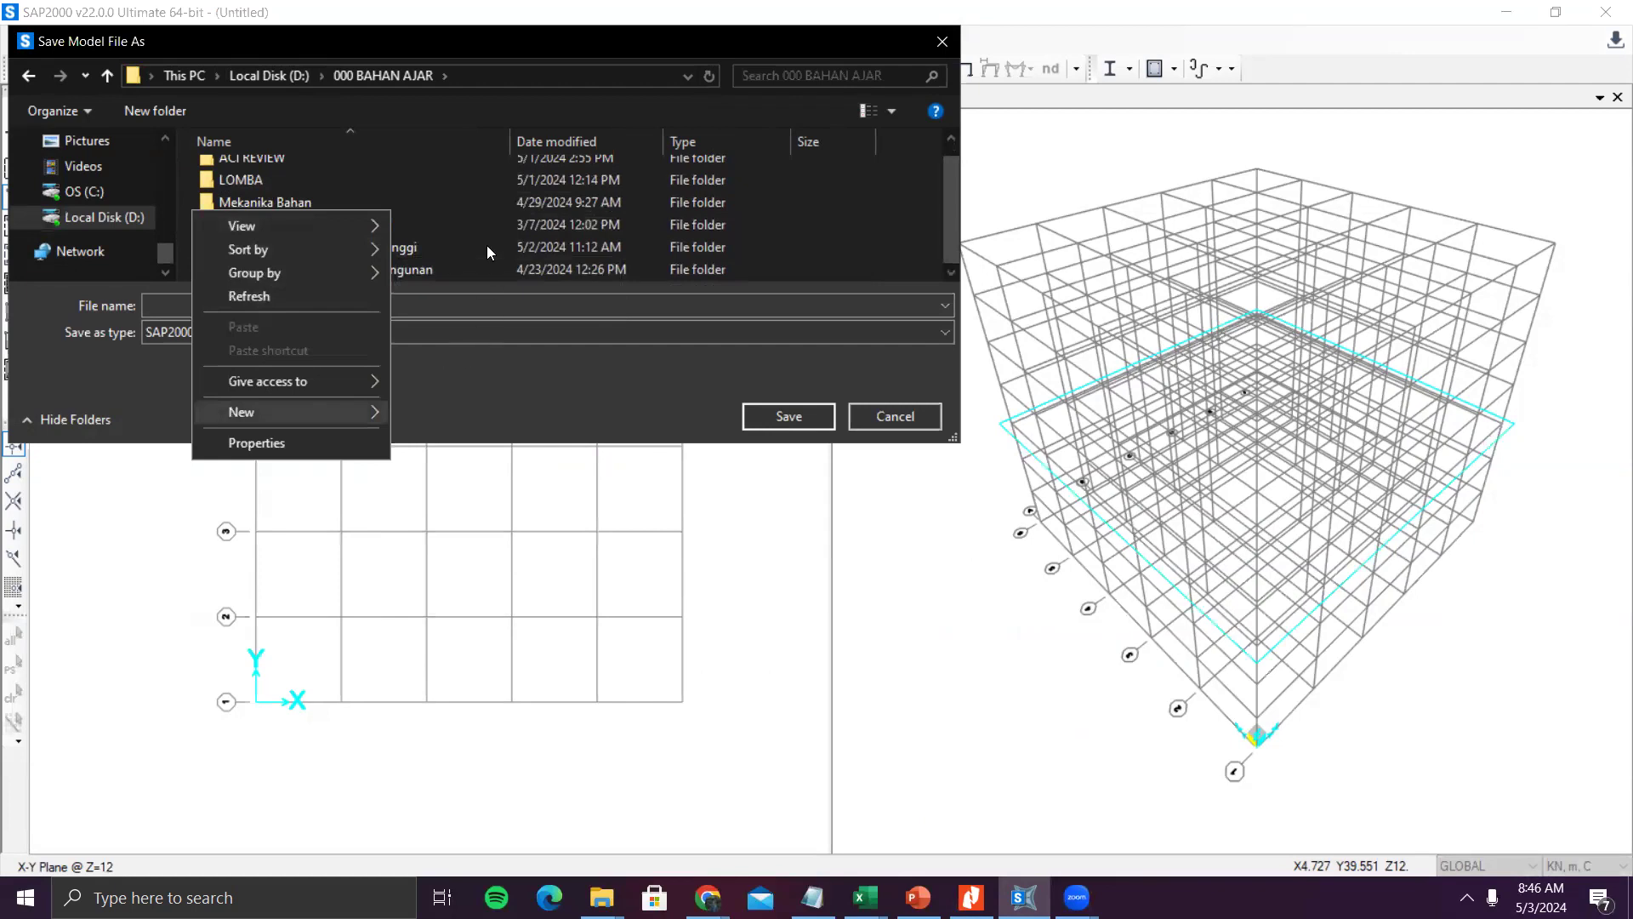
pyautogui.moveTo(369, 408)
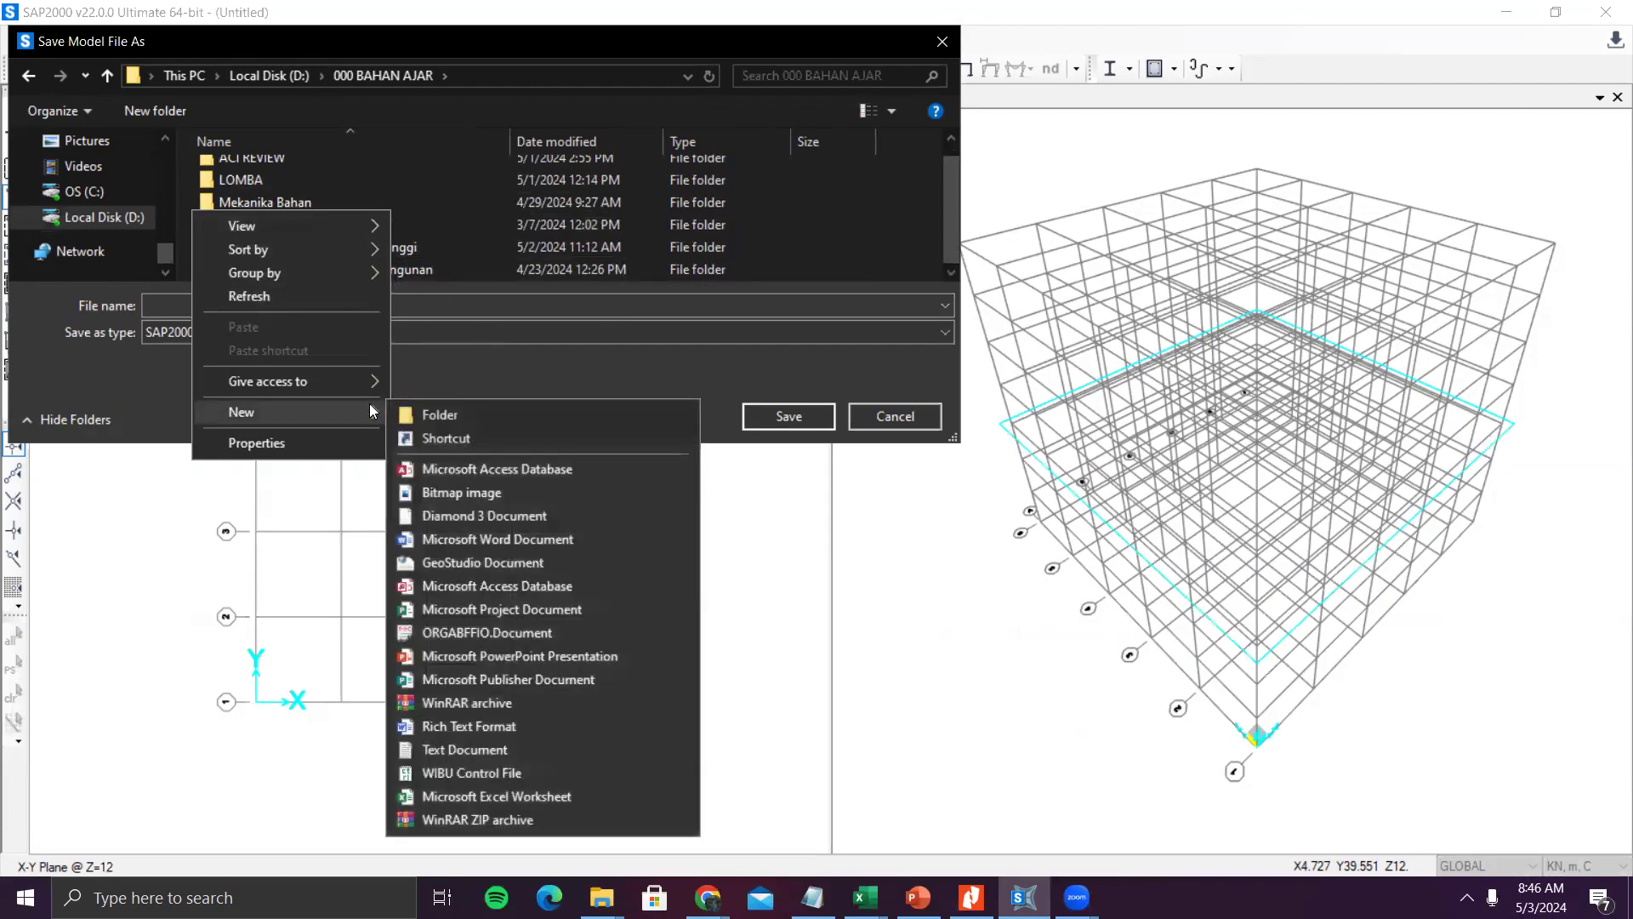
pyautogui.click(422, 415)
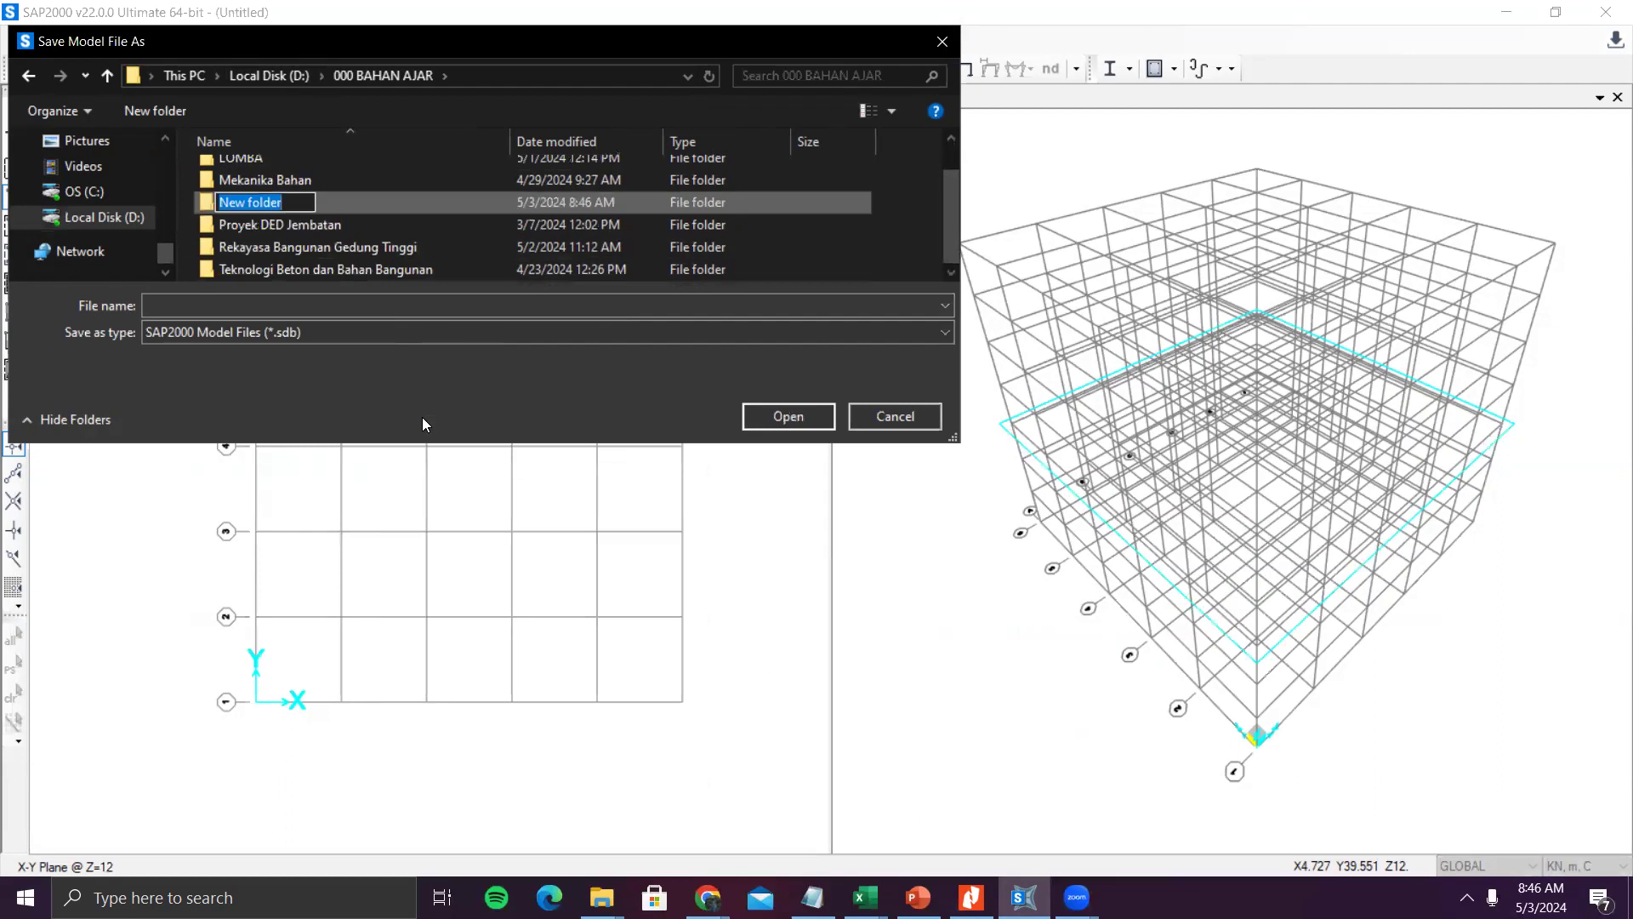
pyautogui.write('Analisa Struktur dan Bl')
pyautogui.write('M 3D')
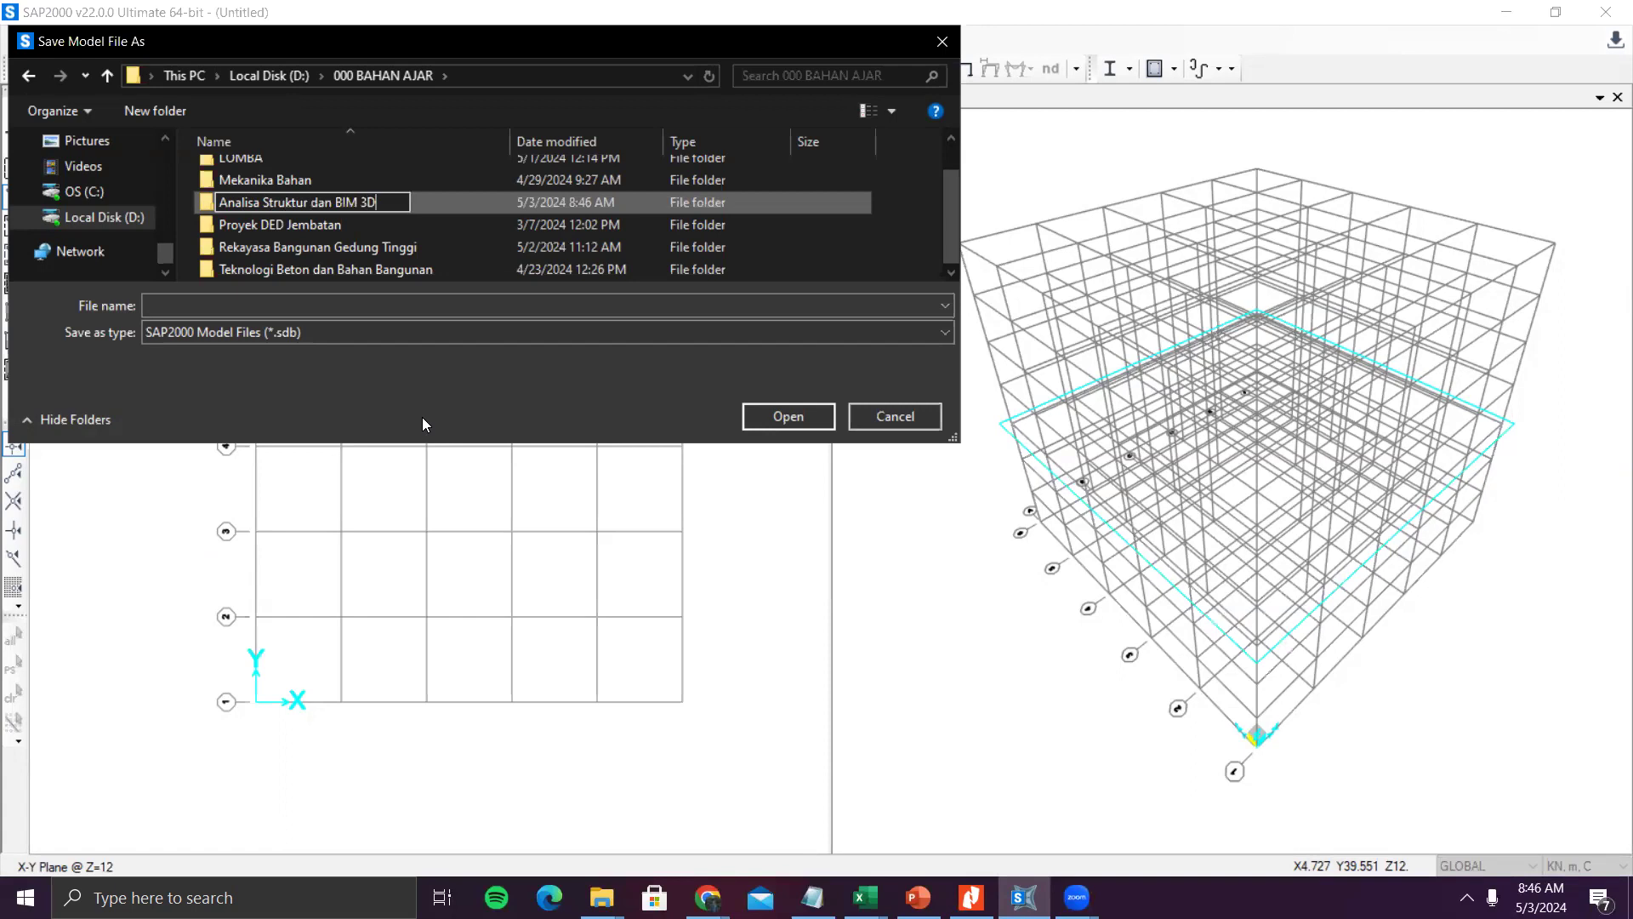
pyautogui.press('Return')
pyautogui.doubleClick(389, 170)
# - Create a subfolder named SAP2000 inside Analisa Struktur dan BIM 3D and open it
pyautogui.click(360, 301)
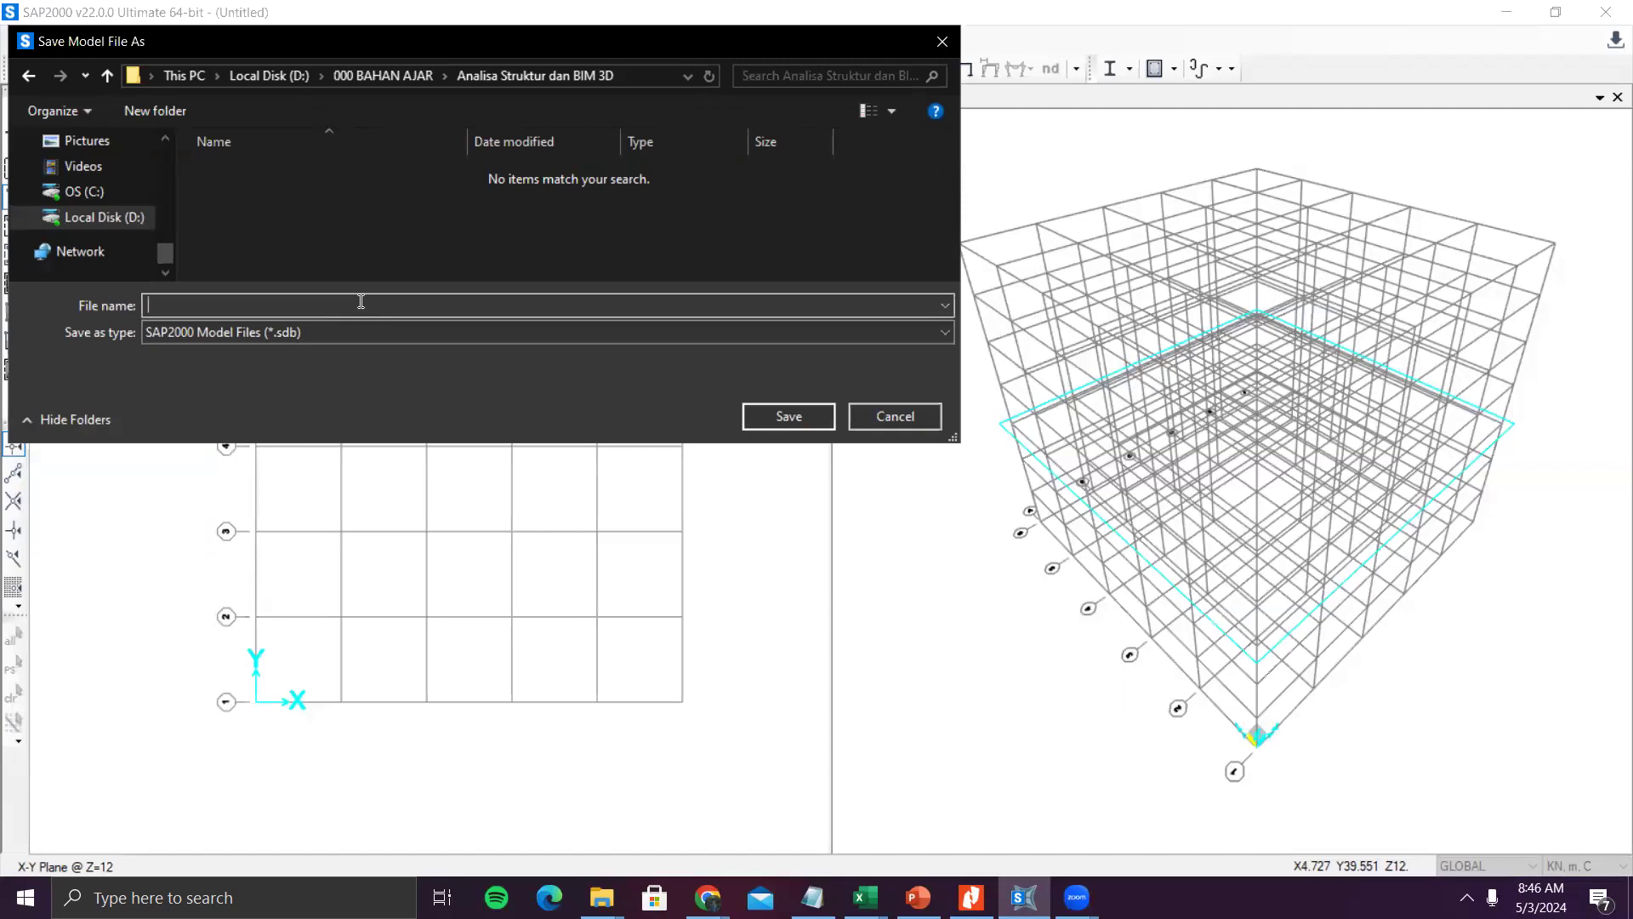
pyautogui.rightClick(340, 230)
pyautogui.moveTo(536, 456)
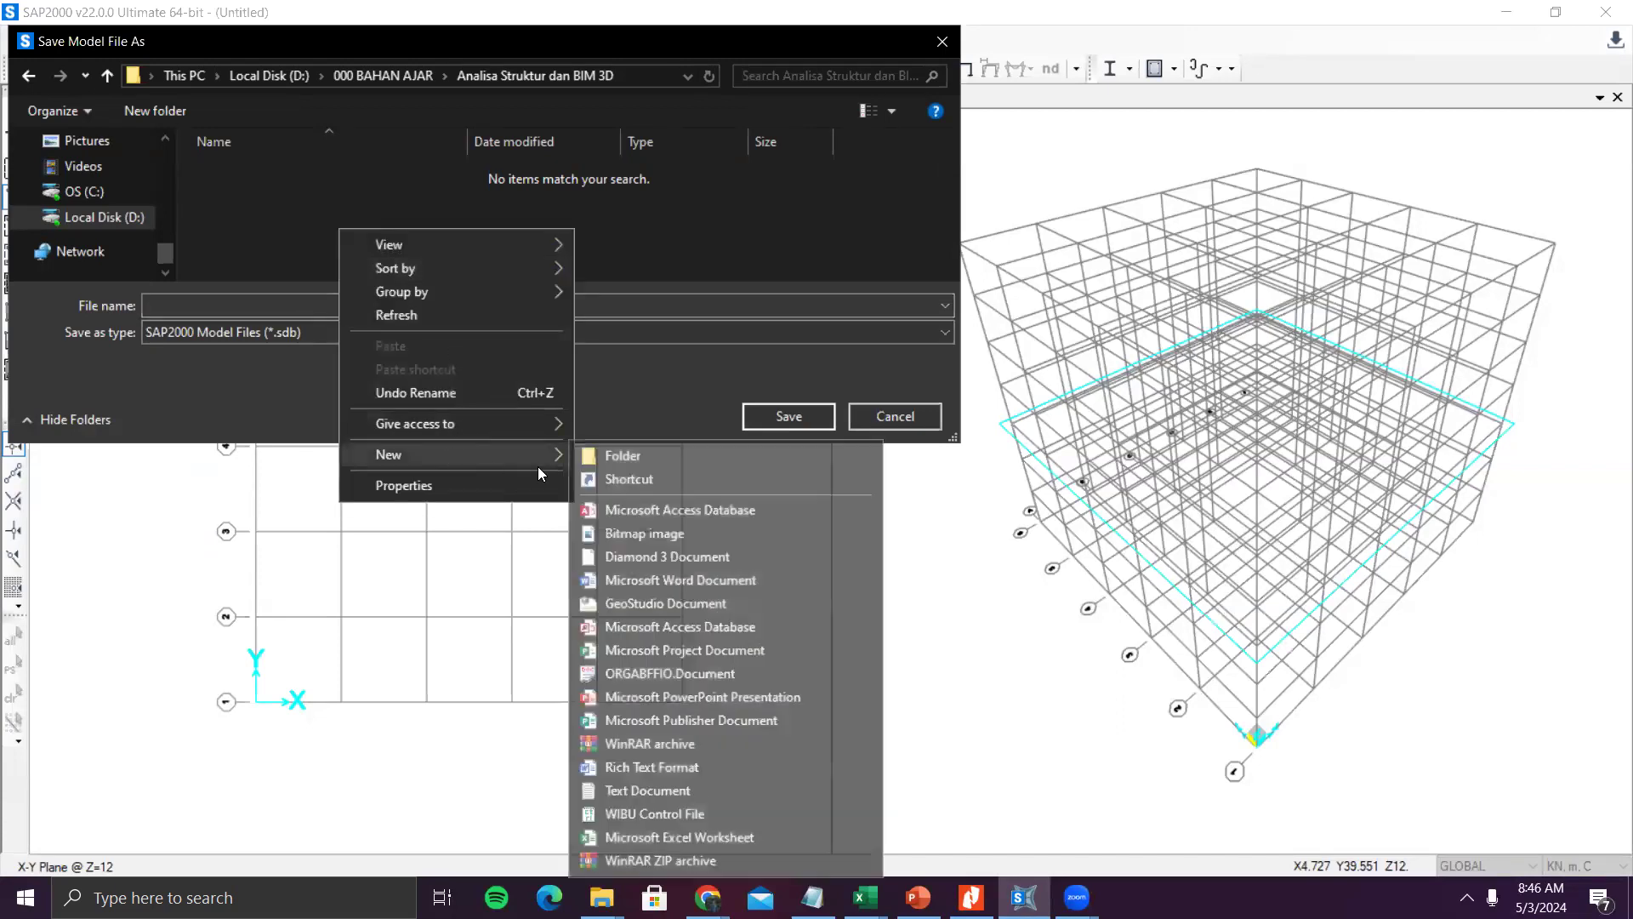
pyautogui.click(647, 461)
pyautogui.write('SAP2000')
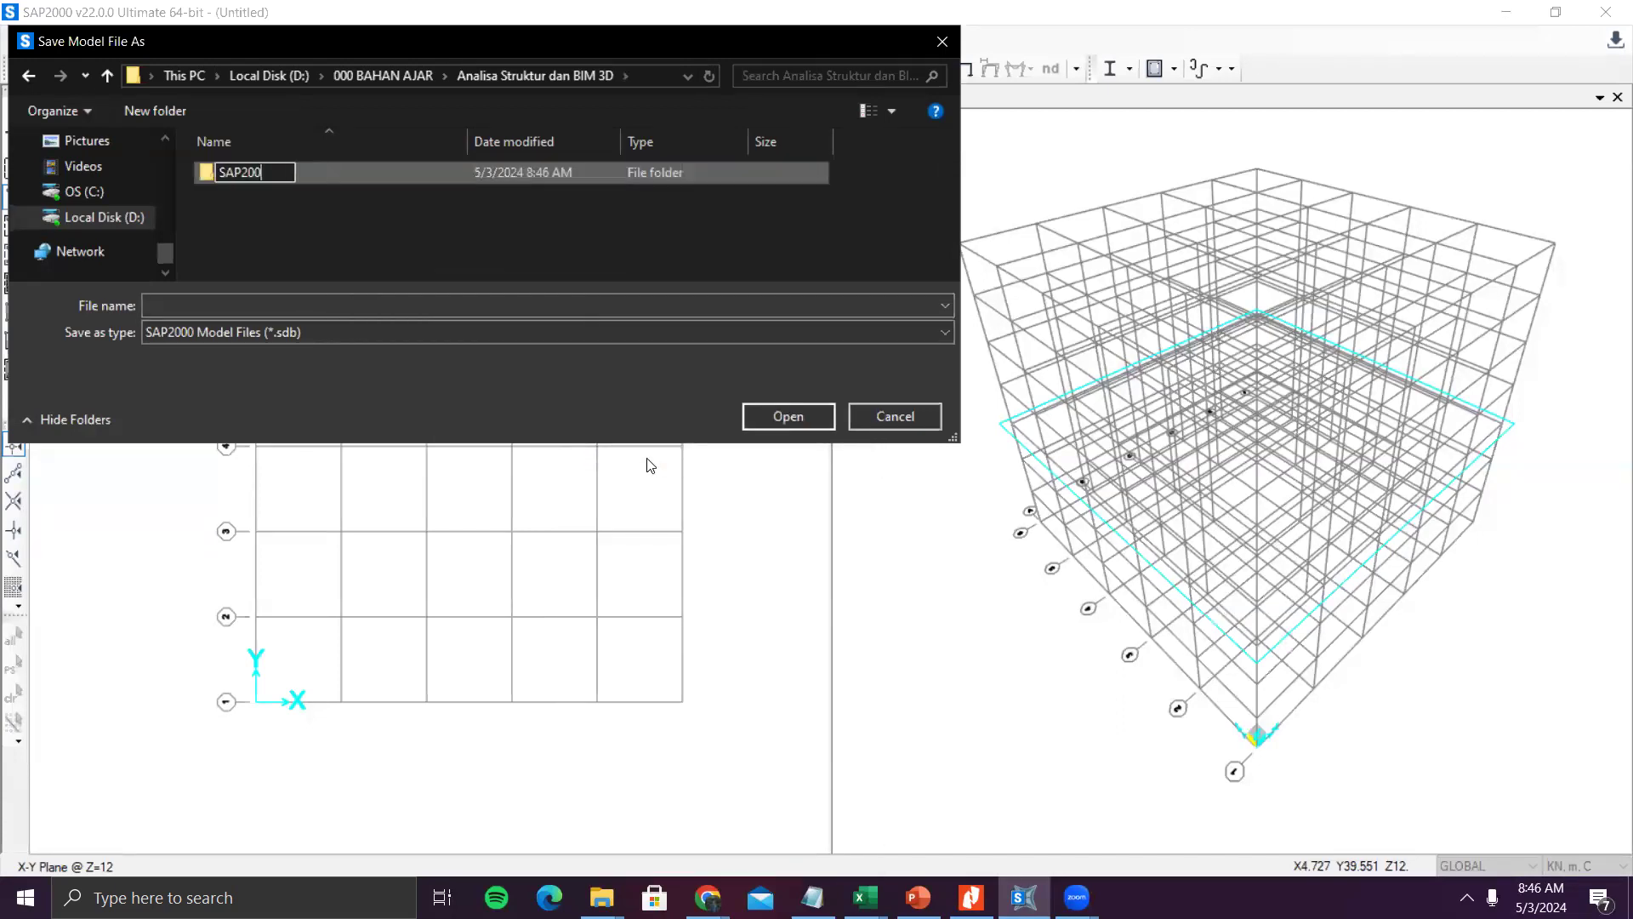
pyautogui.click(468, 175)
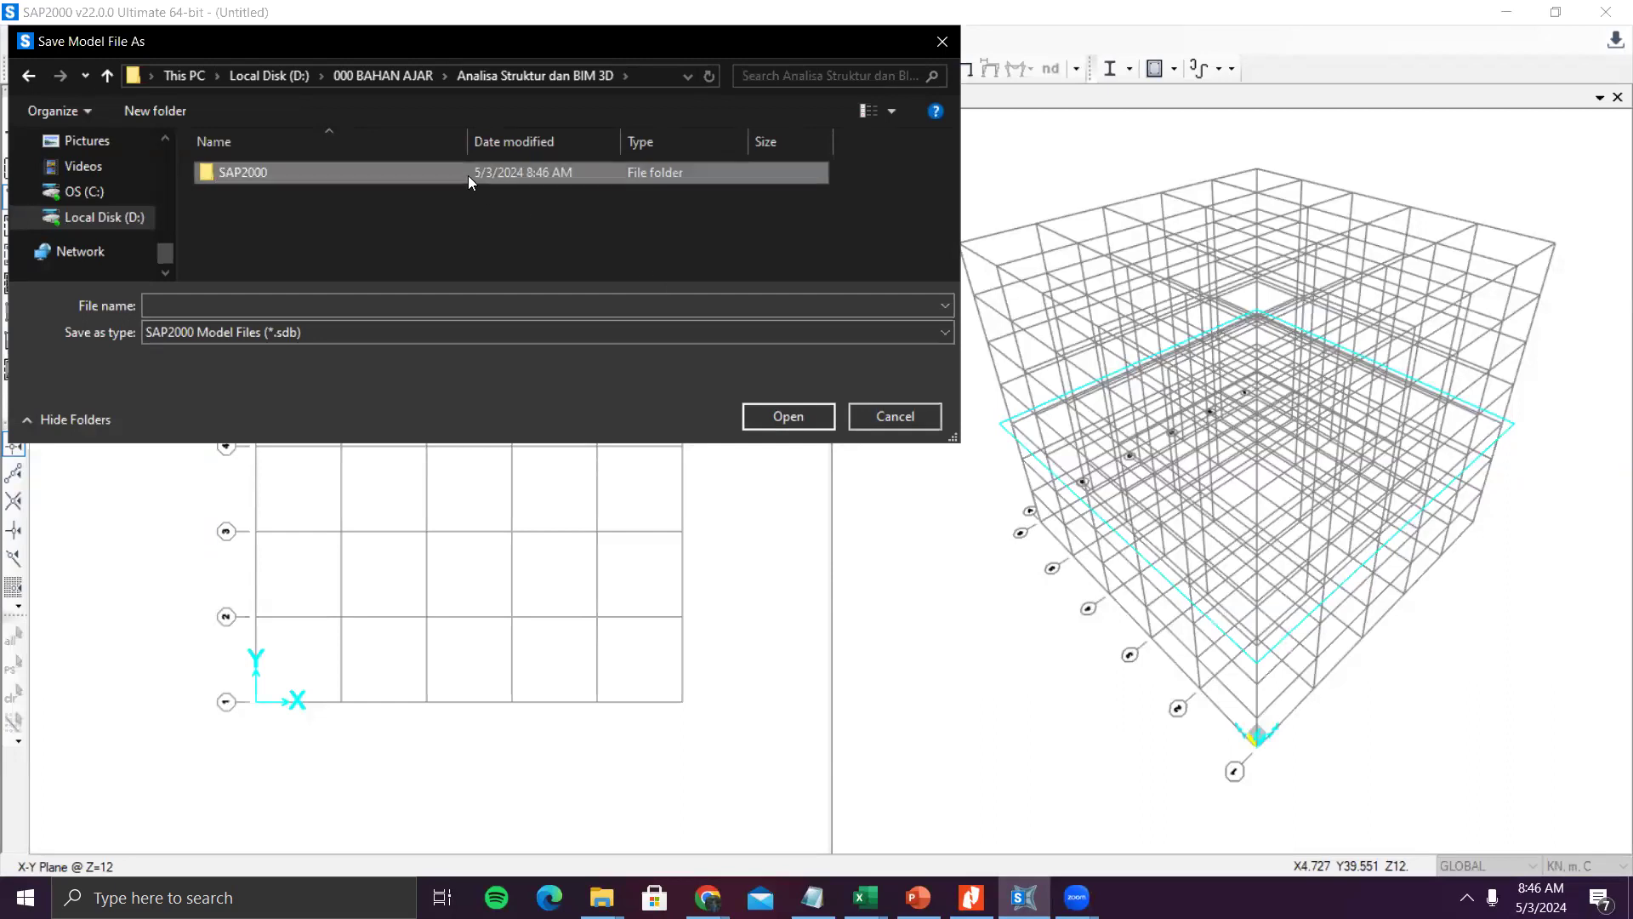
pyautogui.doubleClick(468, 175)
# - Save the model in the SAP2000 folder under the file name Tugas1
pyautogui.write('Tugas1')
pyautogui.press('Return')
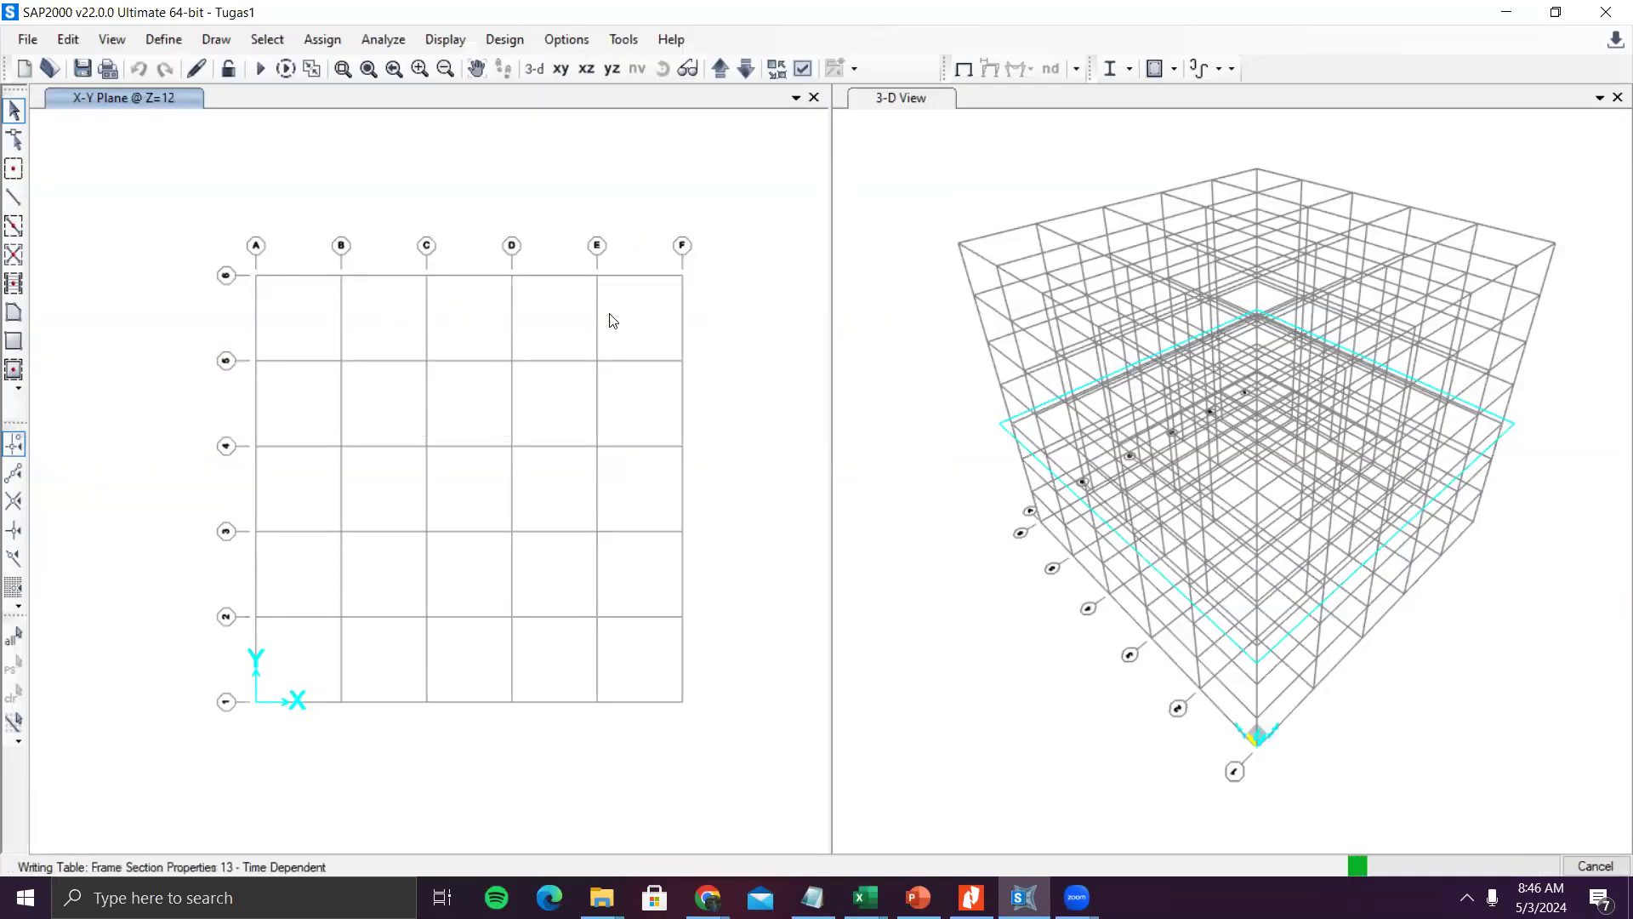
pyautogui.click(1361, 703)
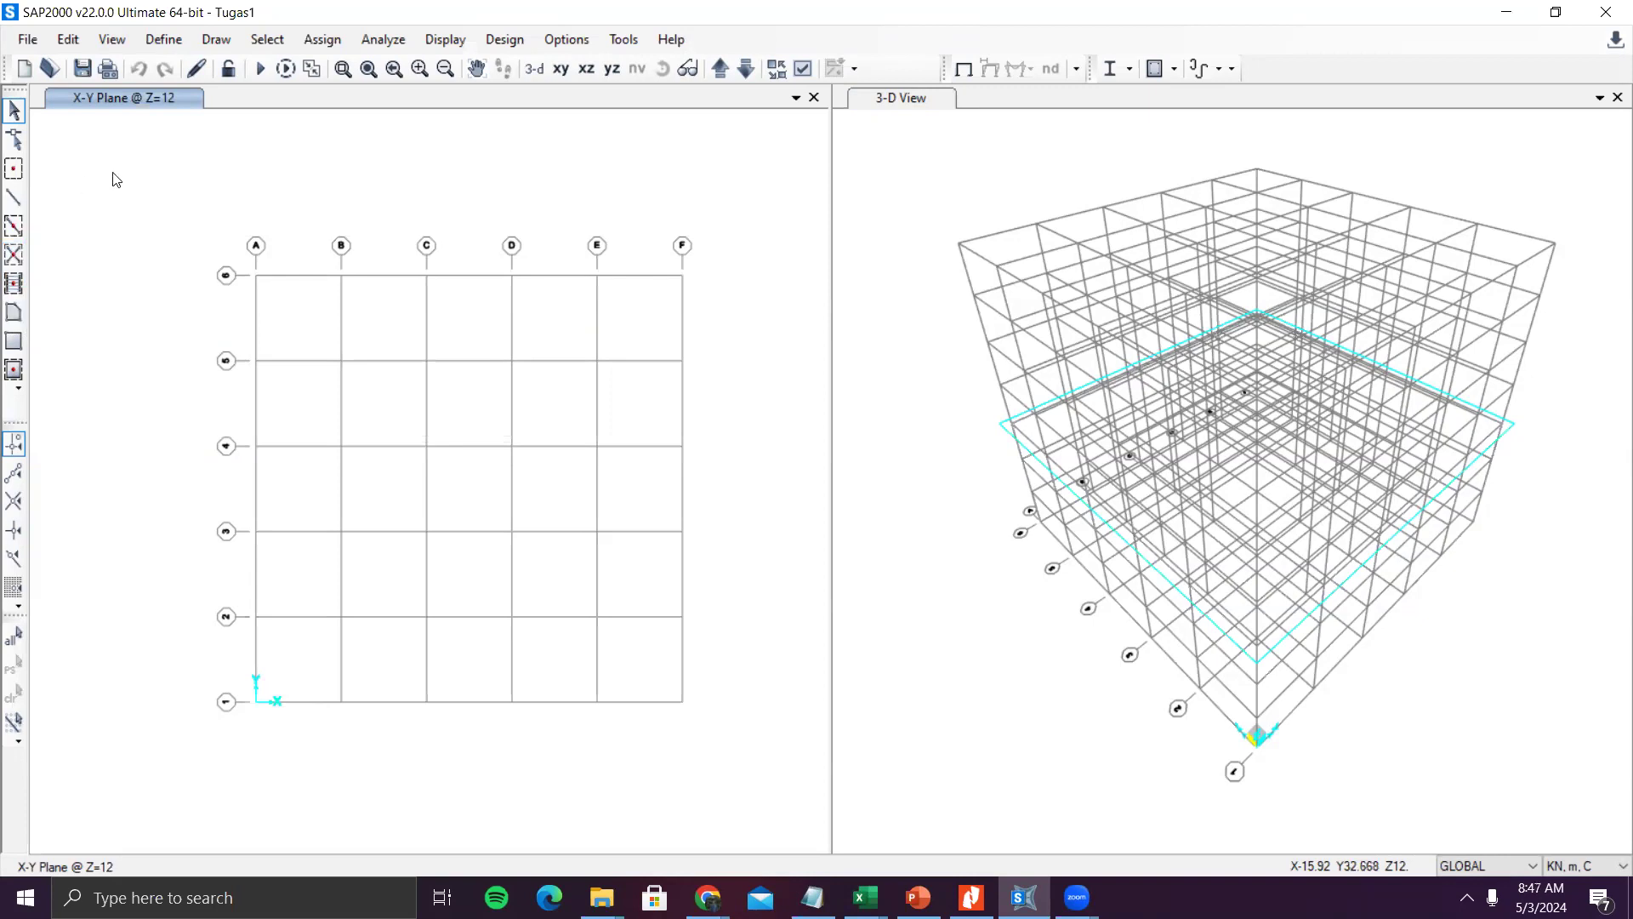
# - Draw a K1 800X800 straight frame column at the grid origin, from the base up to the first level, in the 3-D view
pyautogui.moveTo(1231, 587)
pyautogui.mouseDown(button='middle')
pyautogui.moveTo(1199, 606)
pyautogui.moveTo(1273, 652)
pyautogui.moveTo(1177, 572)
pyautogui.moveTo(1244, 514)
pyautogui.moveTo(897, 408)
pyautogui.mouseUp(button='middle')
pyautogui.scroll(4, 1273, 652)
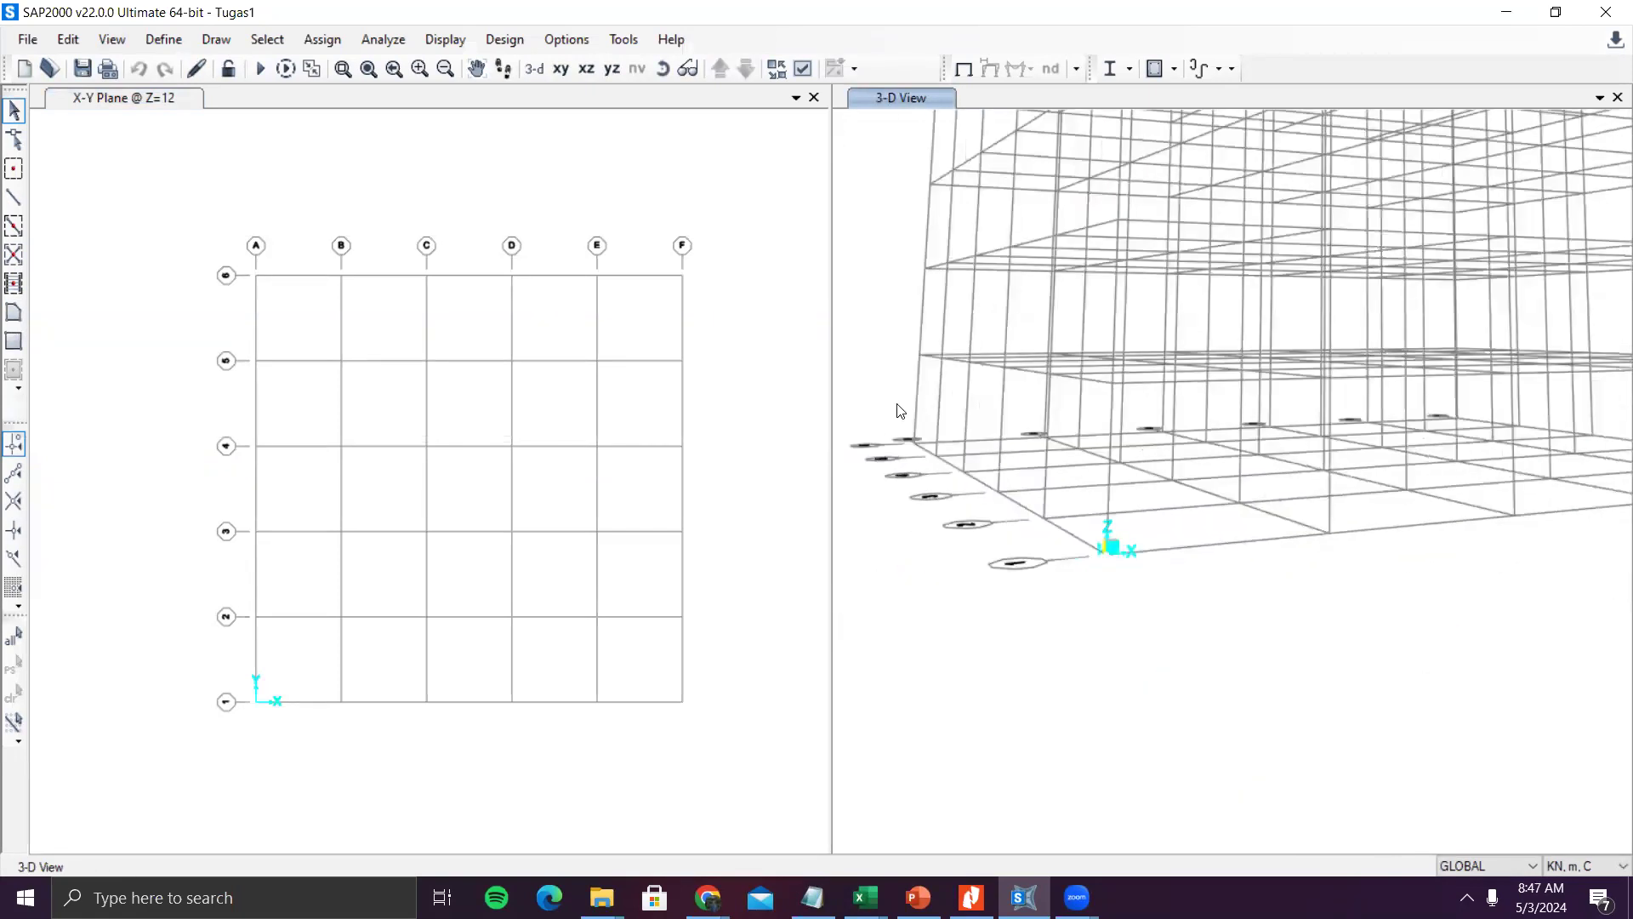
pyautogui.click(13, 198)
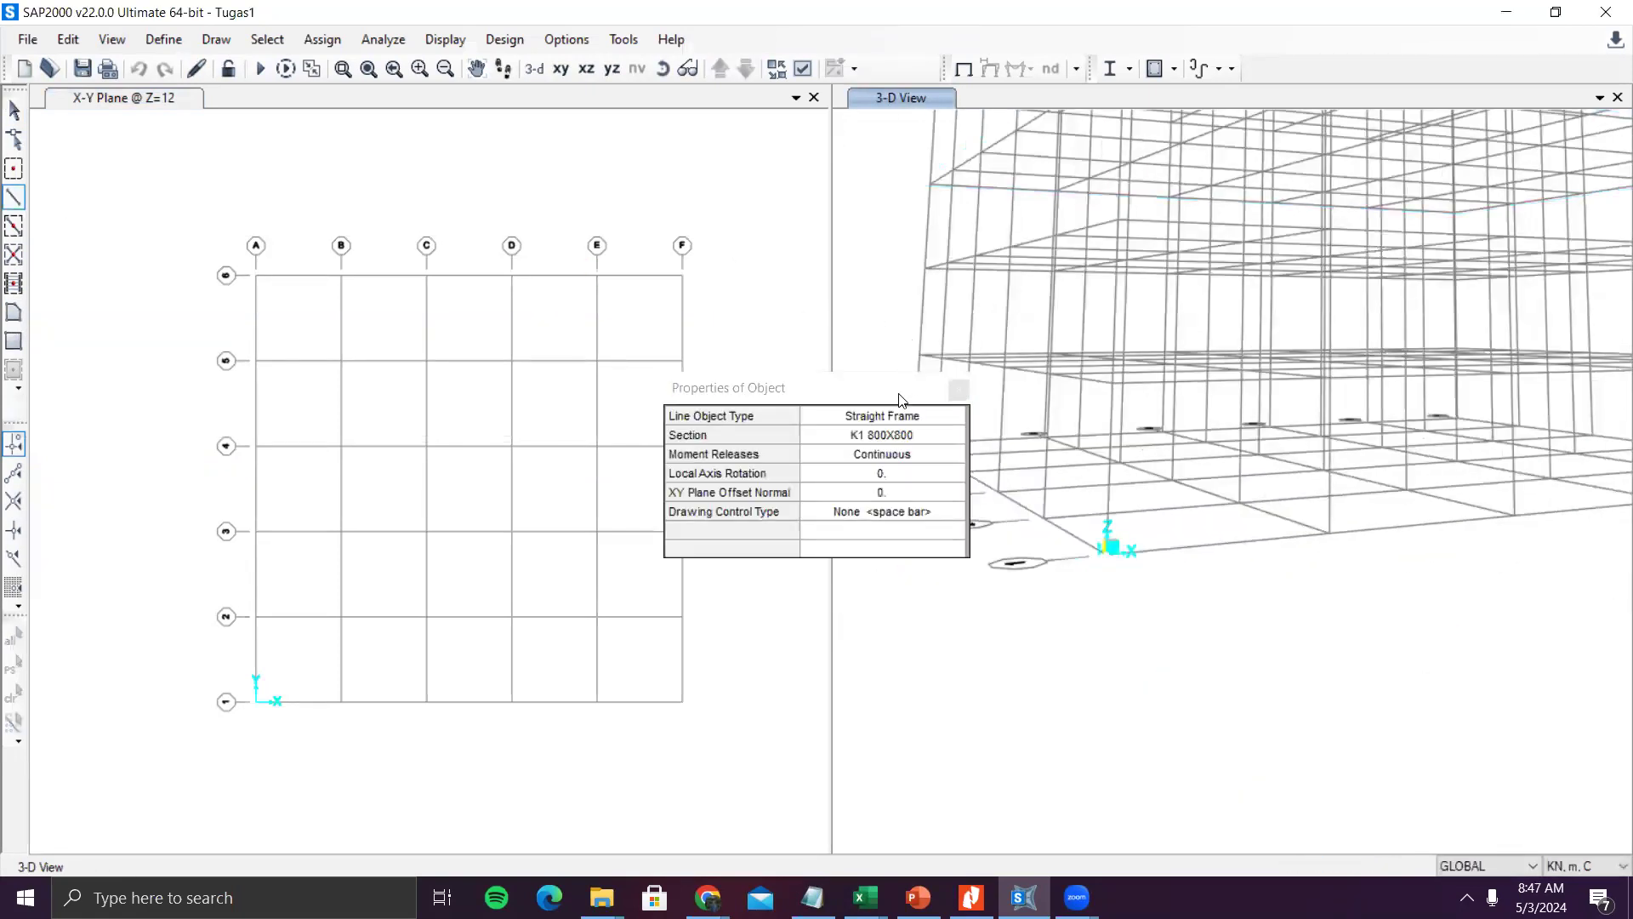
pyautogui.moveTo(898, 392); pyautogui.dragTo(635, 323)
pyautogui.keyDown('shift'); pyautogui.moveTo(1123, 509); pyautogui.dragTo(1096, 513, button='middle'); pyautogui.keyUp('shift')
pyautogui.click(1025, 549)
pyautogui.click(1034, 384)
pyautogui.click(695, 320)
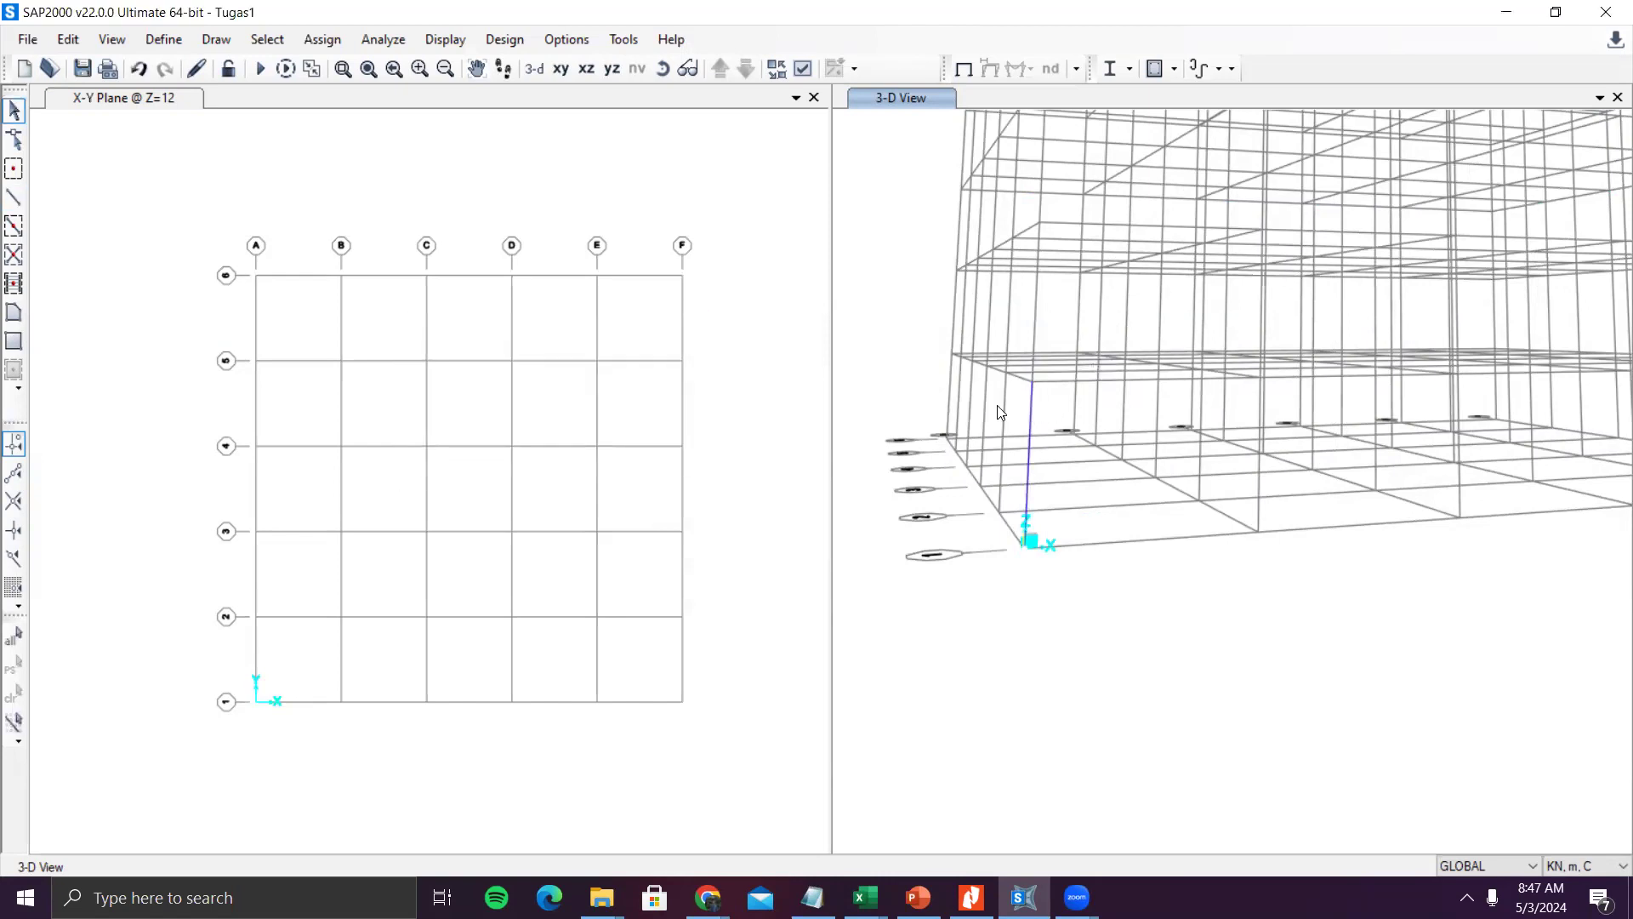
# - Select the column at the origin and replicate it linearly 5 times with dy 6 along the Y direction
pyautogui.keyDown('shift'); pyautogui.moveTo(1006, 475); pyautogui.dragTo(1082, 452, button='middle'); pyautogui.keyUp('shift')
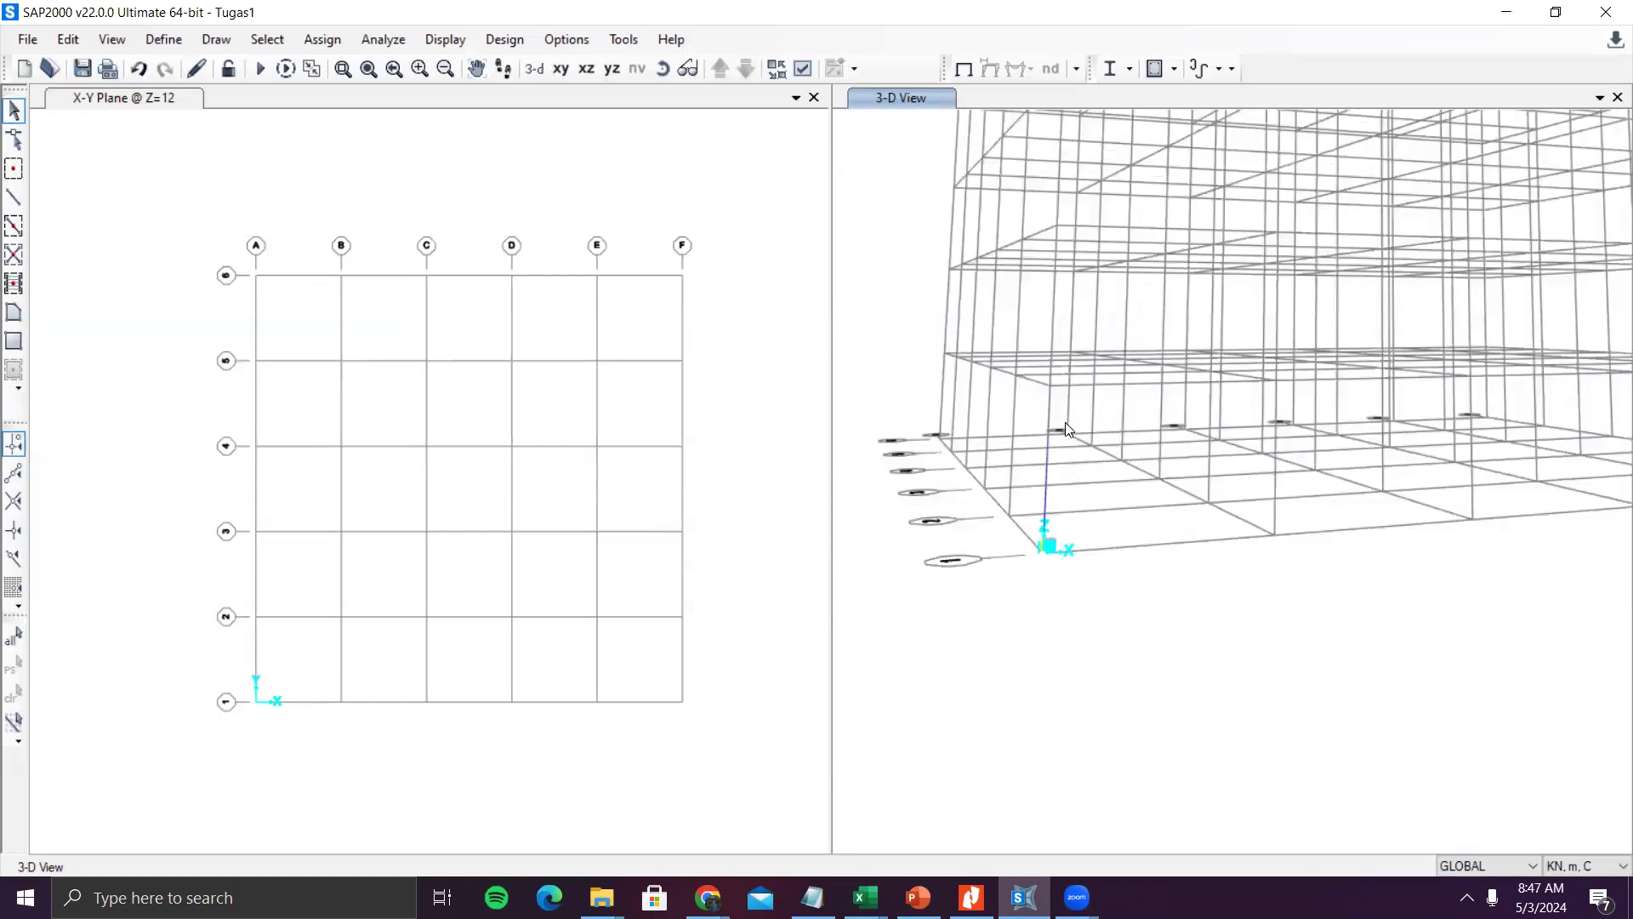
pyautogui.scroll(3, 1064, 409)
pyautogui.moveTo(1075, 408); pyautogui.dragTo(1011, 395)
pyautogui.scroll(3, 1038, 419)
pyautogui.moveTo(1043, 420); pyautogui.dragTo(1229, 427, button='middle')
pyautogui.scroll(-3, 1225, 426)
pyautogui.scroll(2, 1193, 700)
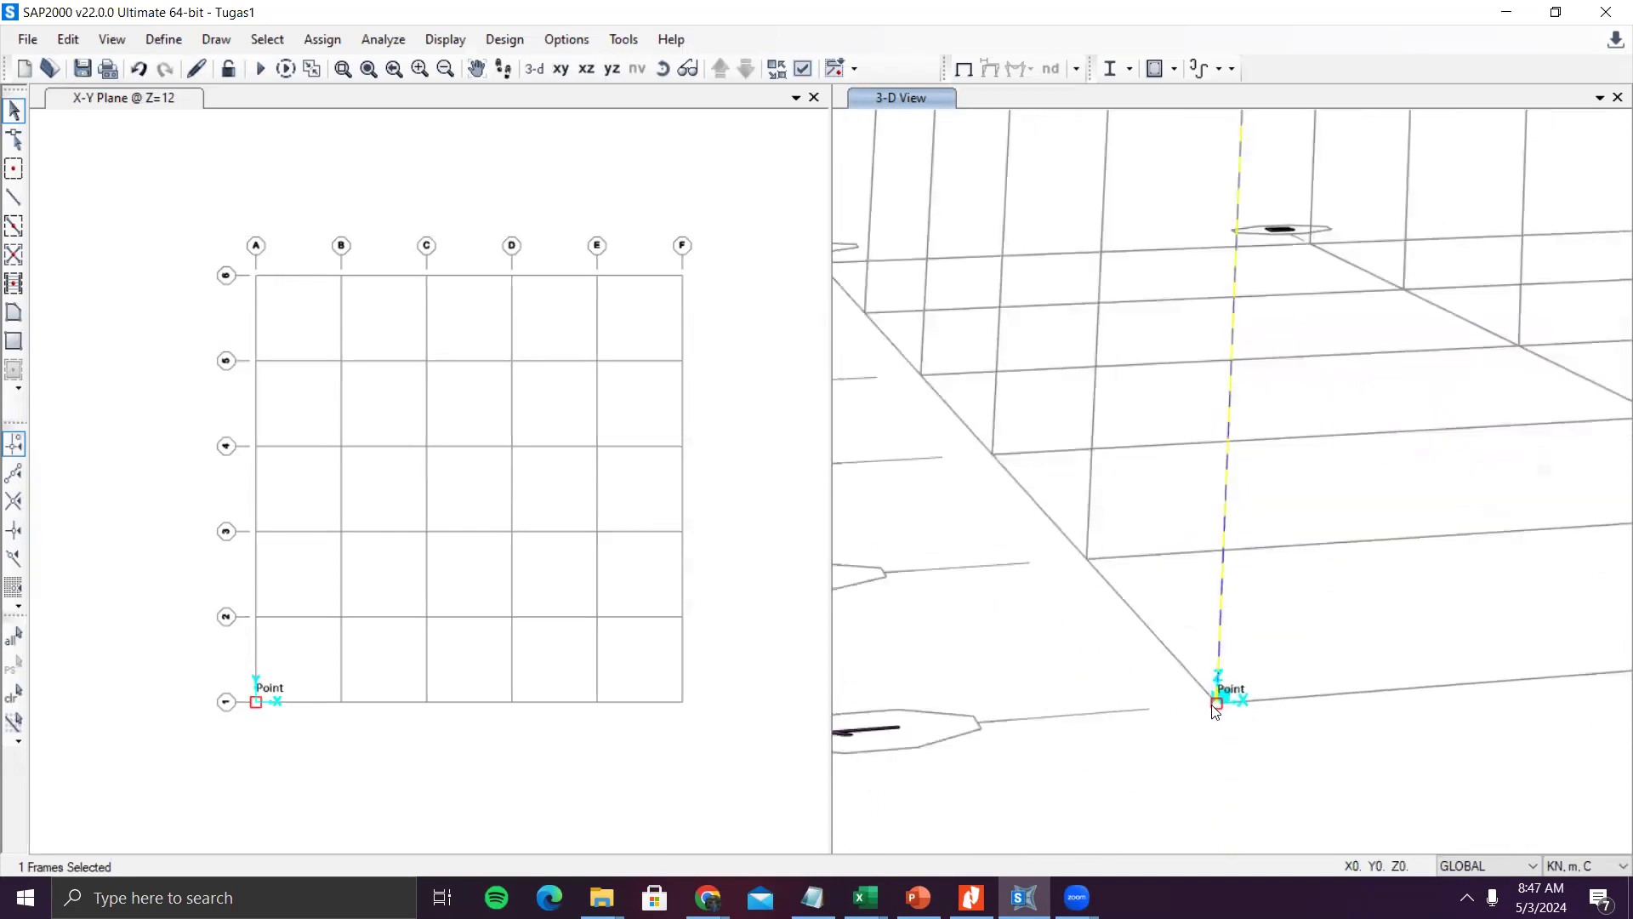
pyautogui.scroll(-3, 982, 442)
pyautogui.scroll(3, 985, 429)
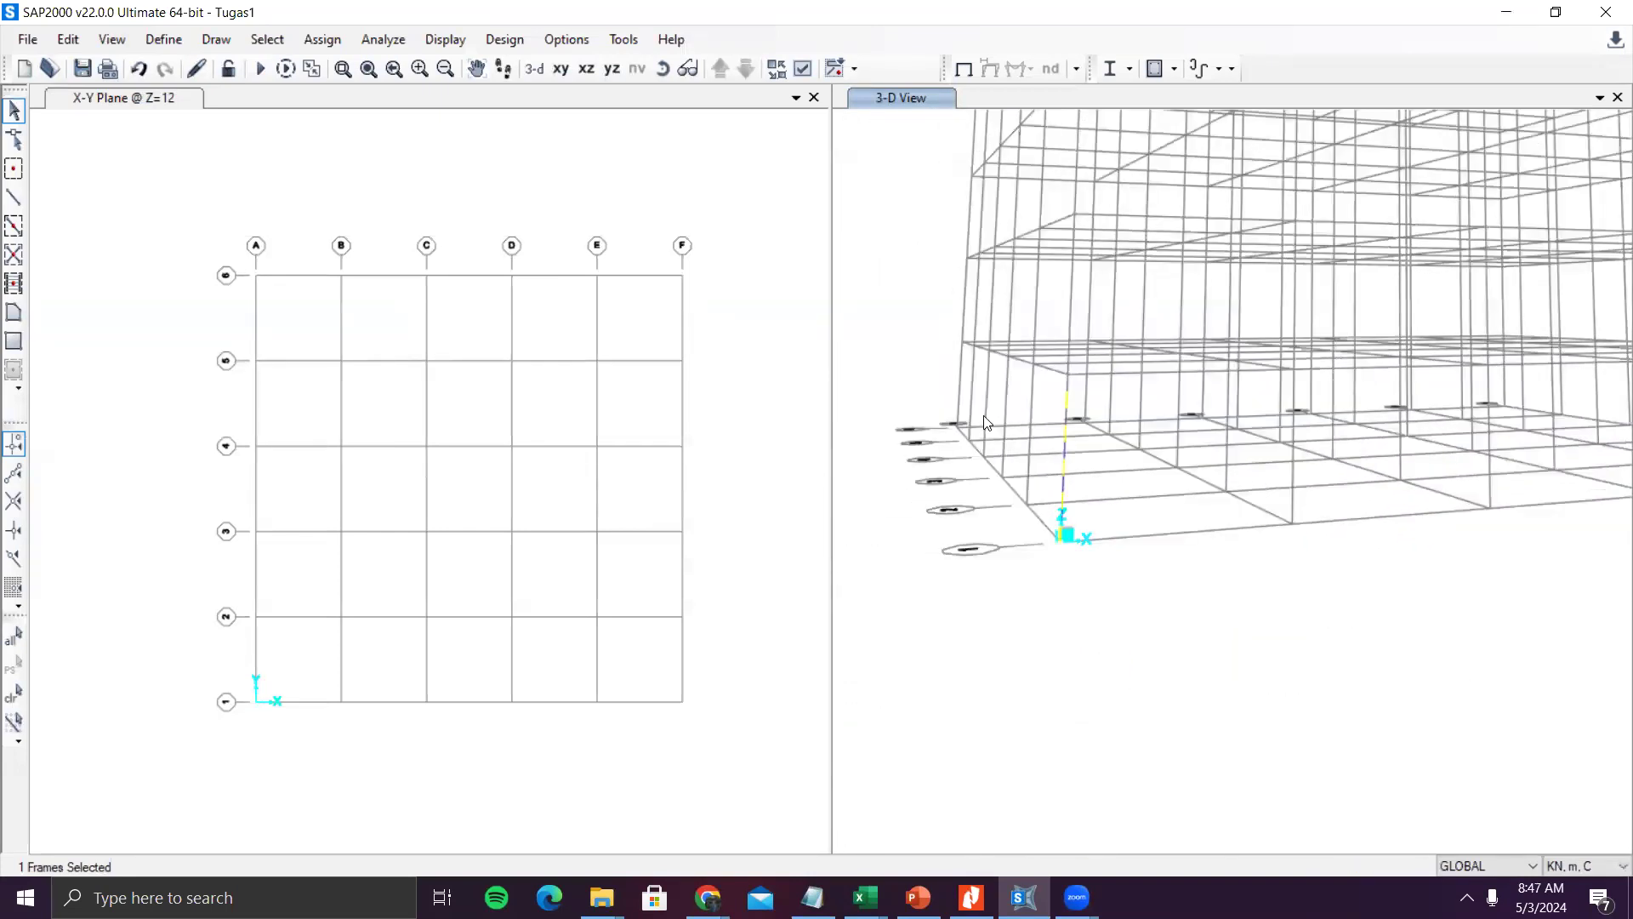
pyautogui.hotkey('ctrl', 'r')
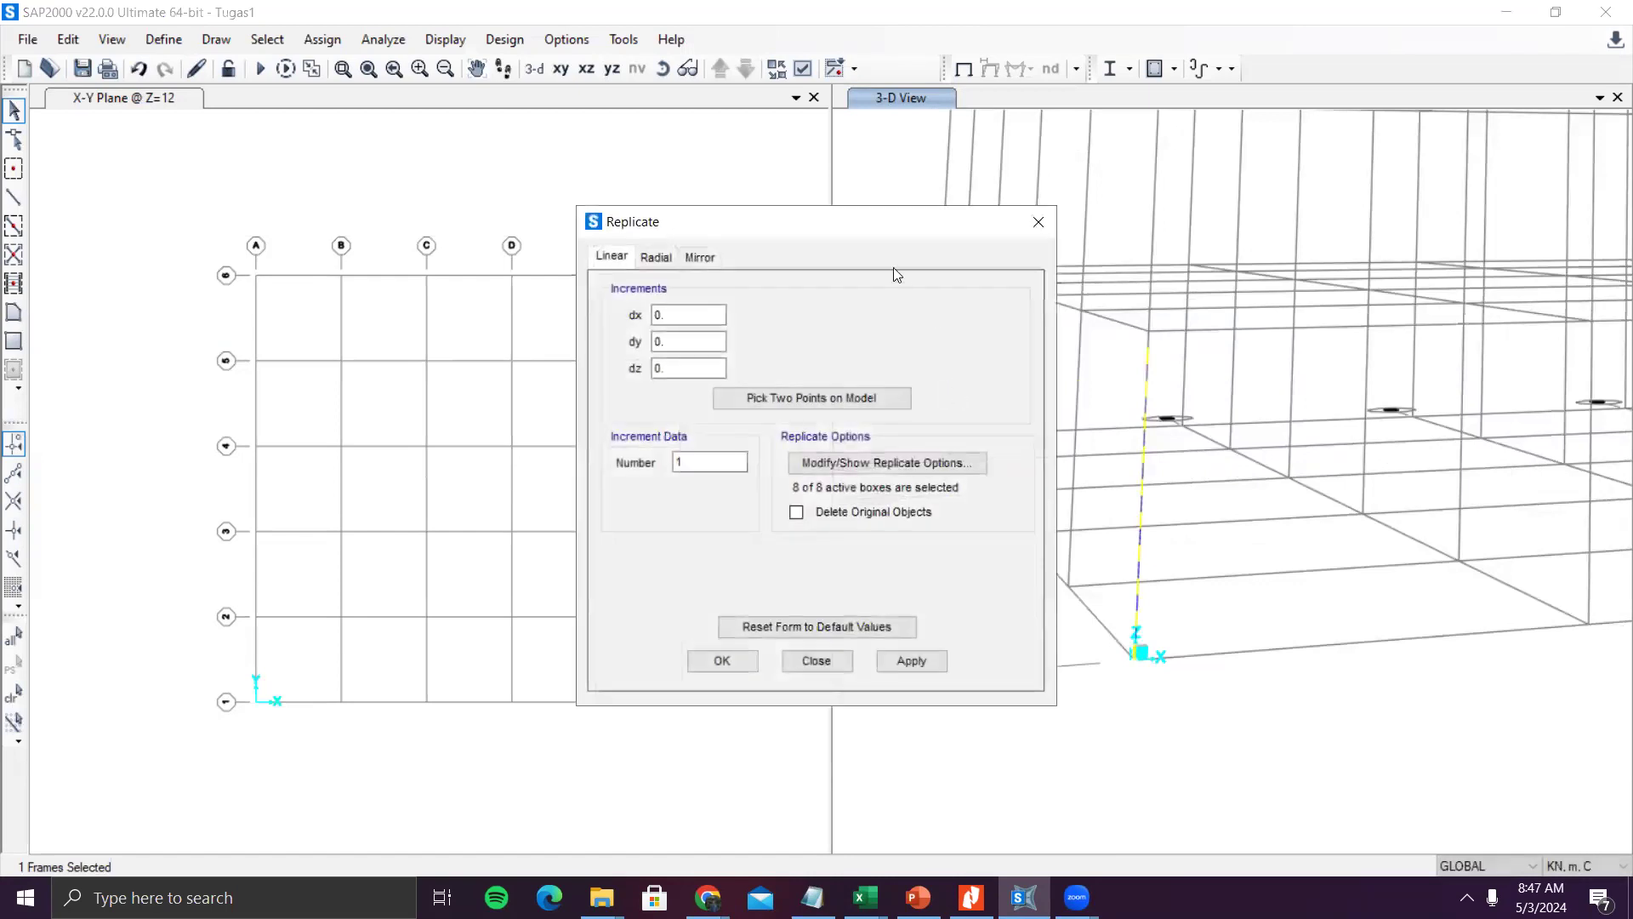
pyautogui.moveTo(852, 230); pyautogui.dragTo(546, 149)
pyautogui.doubleClick(354, 261)
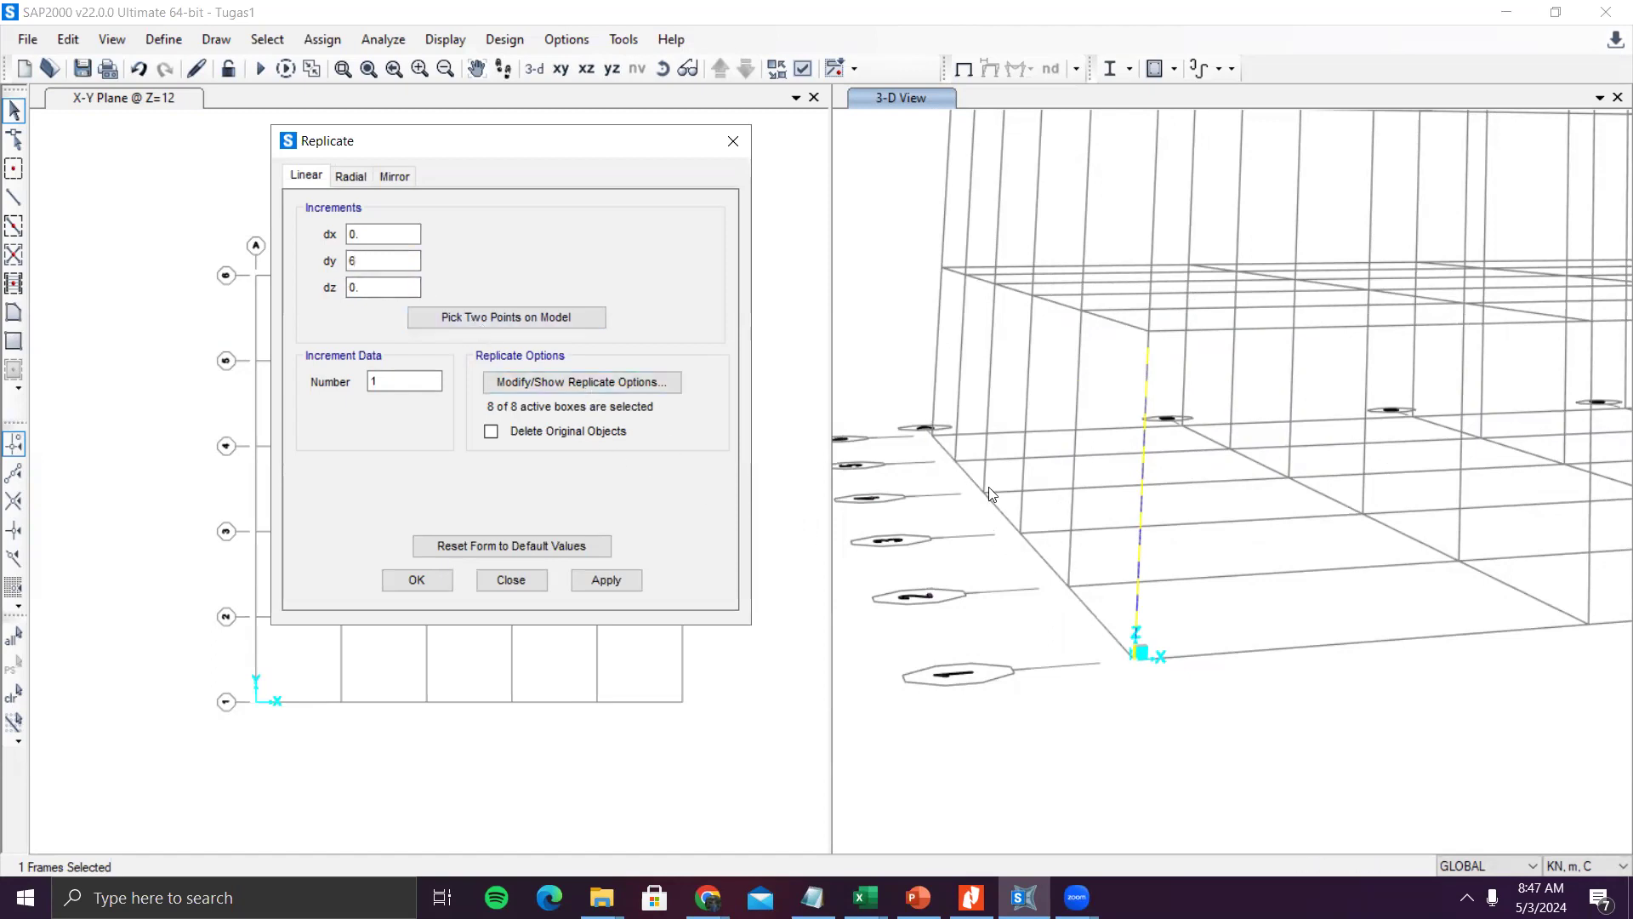
pyautogui.doubleClick(382, 381)
pyautogui.write('5')
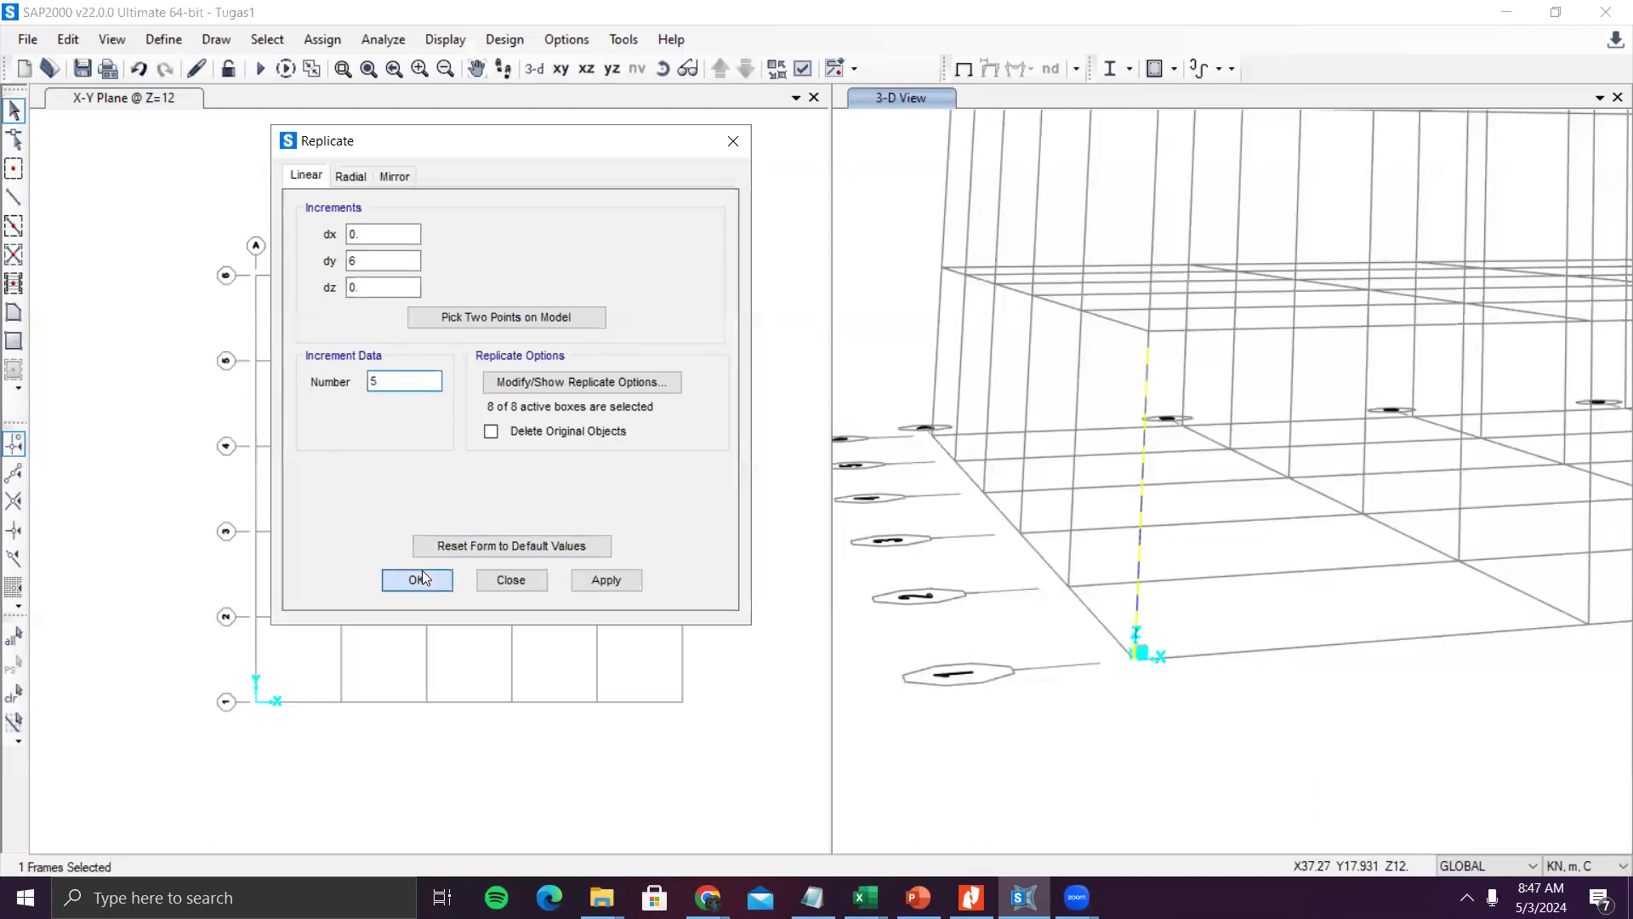
pyautogui.click(606, 580)
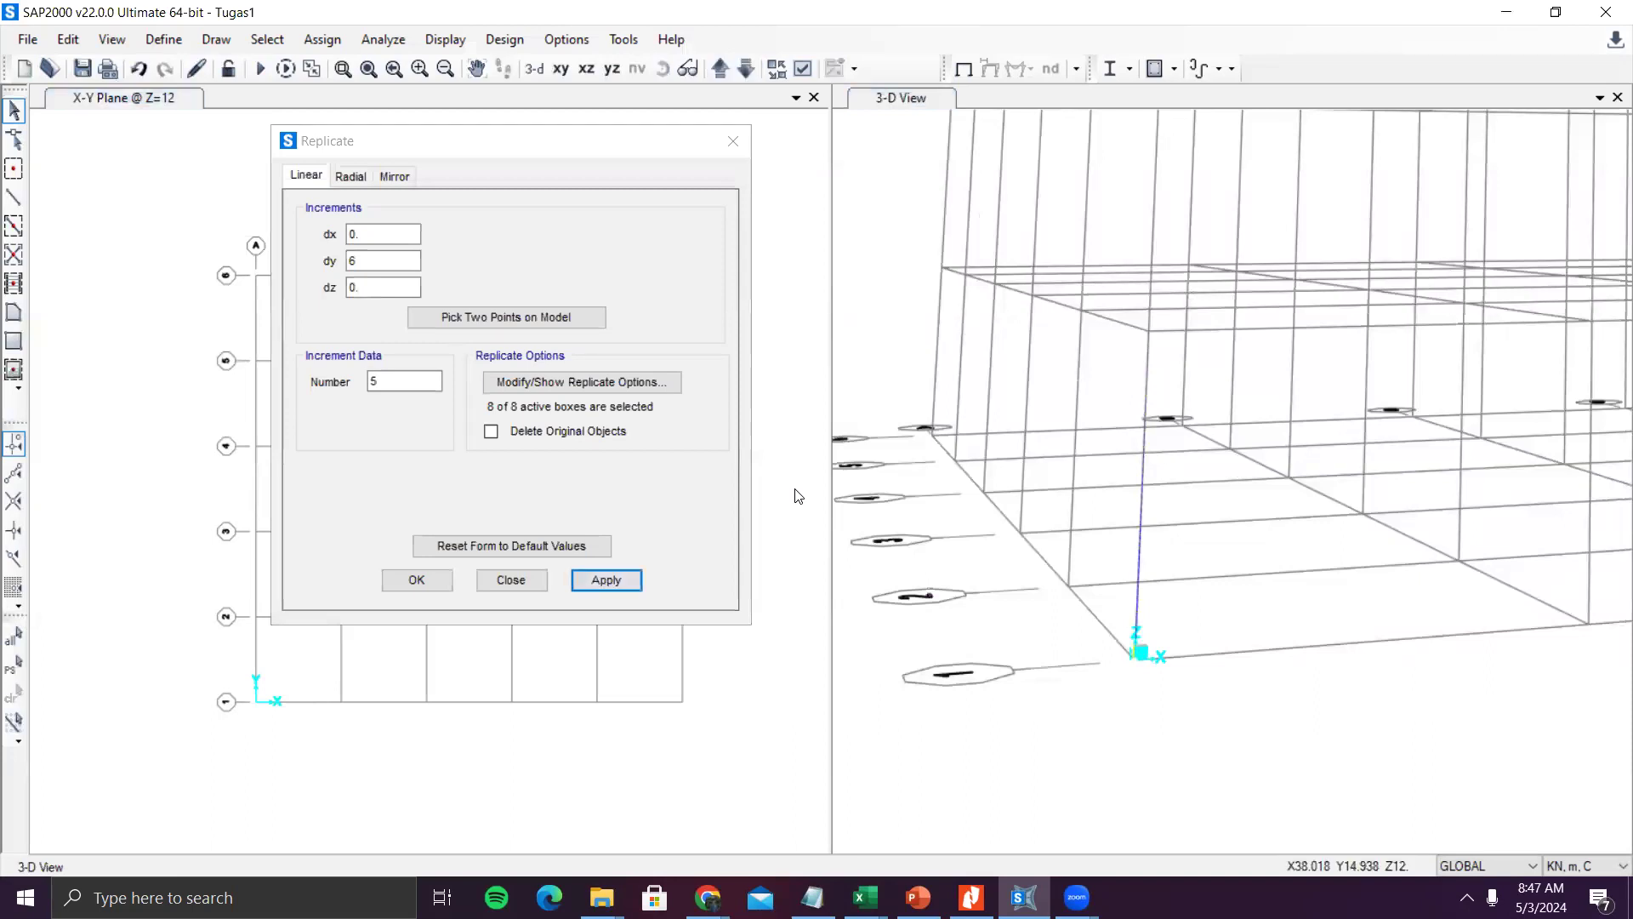
# - Select the six columns along the Y direction and replicate them linearly 5 times with dx 6 and dy 0
pyautogui.moveTo(942, 303); pyautogui.dragTo(924, 282)
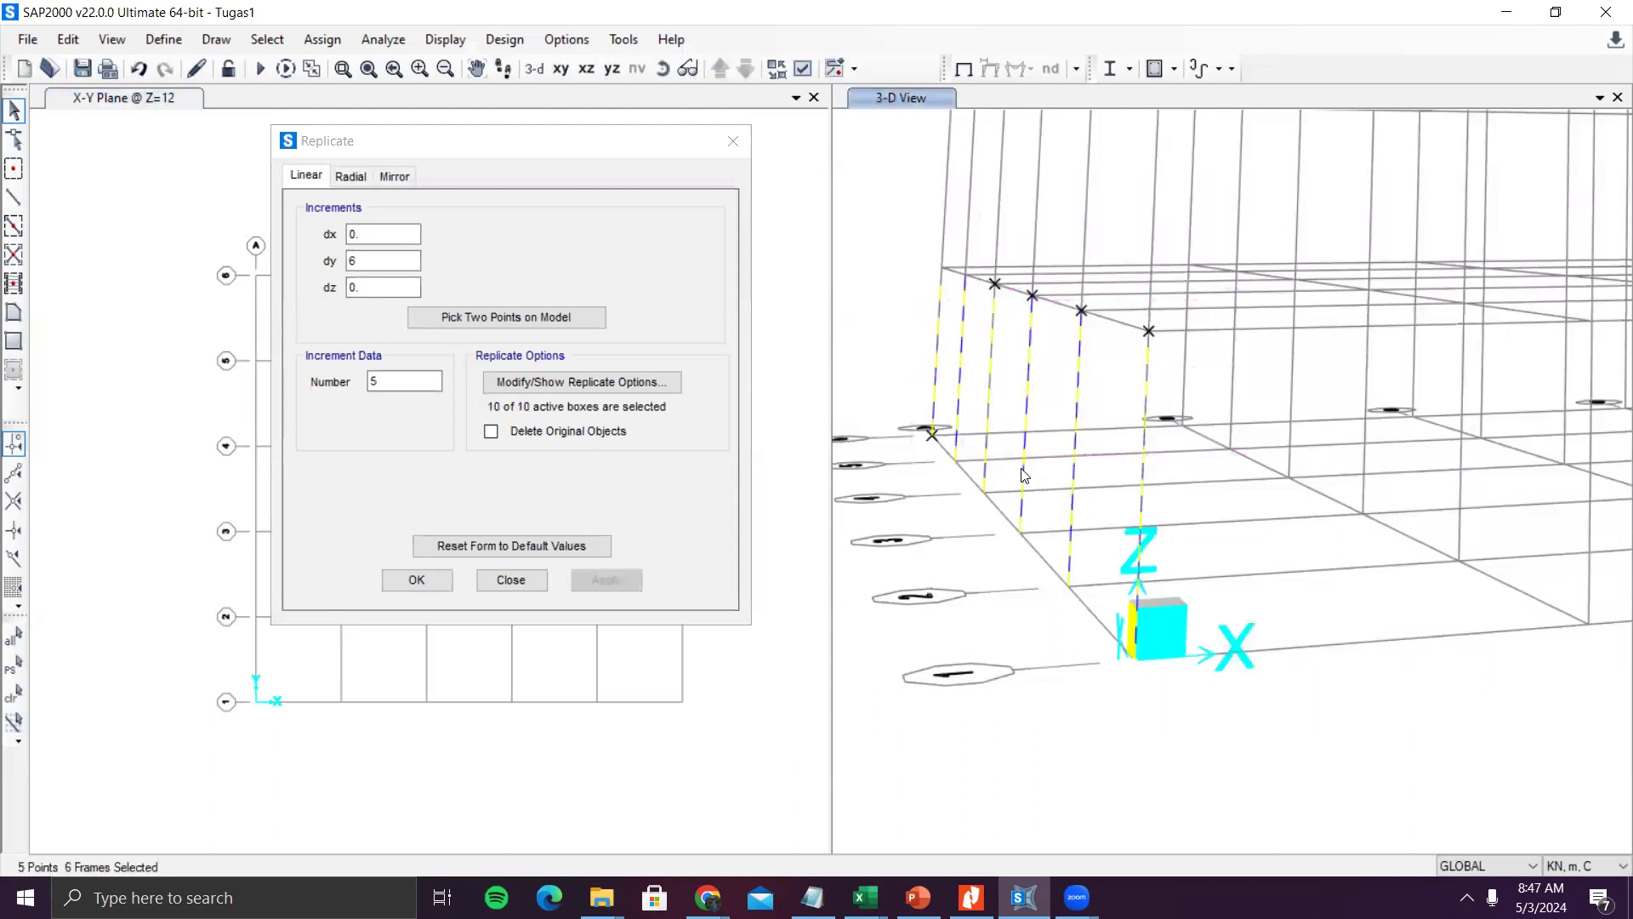
pyautogui.scroll(-4, 1040, 511)
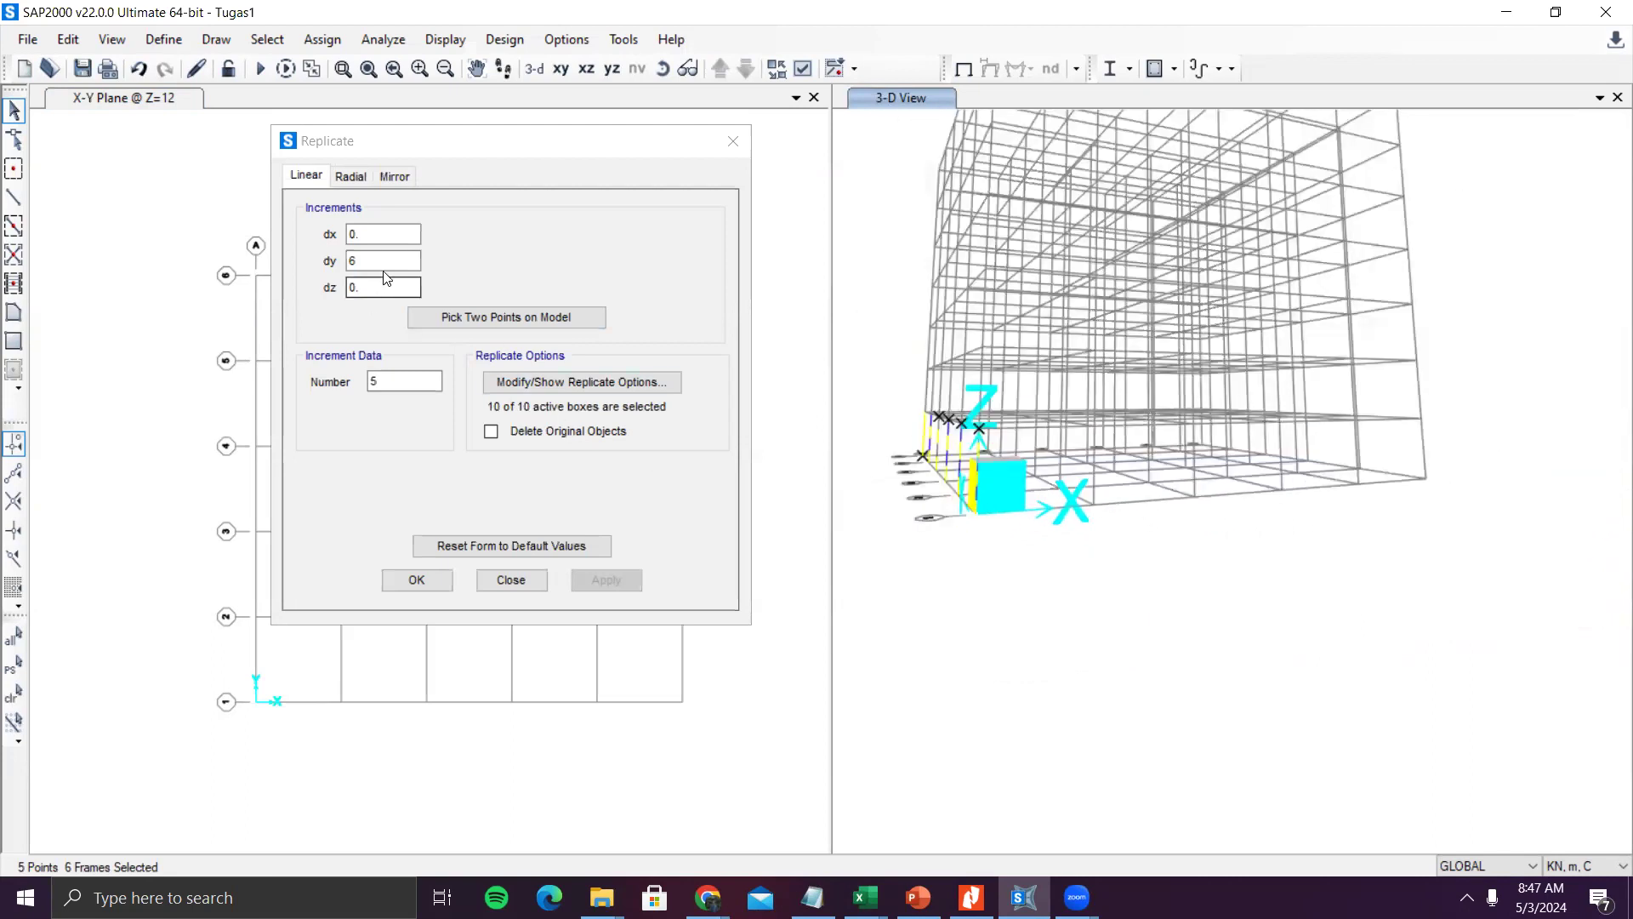
pyautogui.click(328, 261)
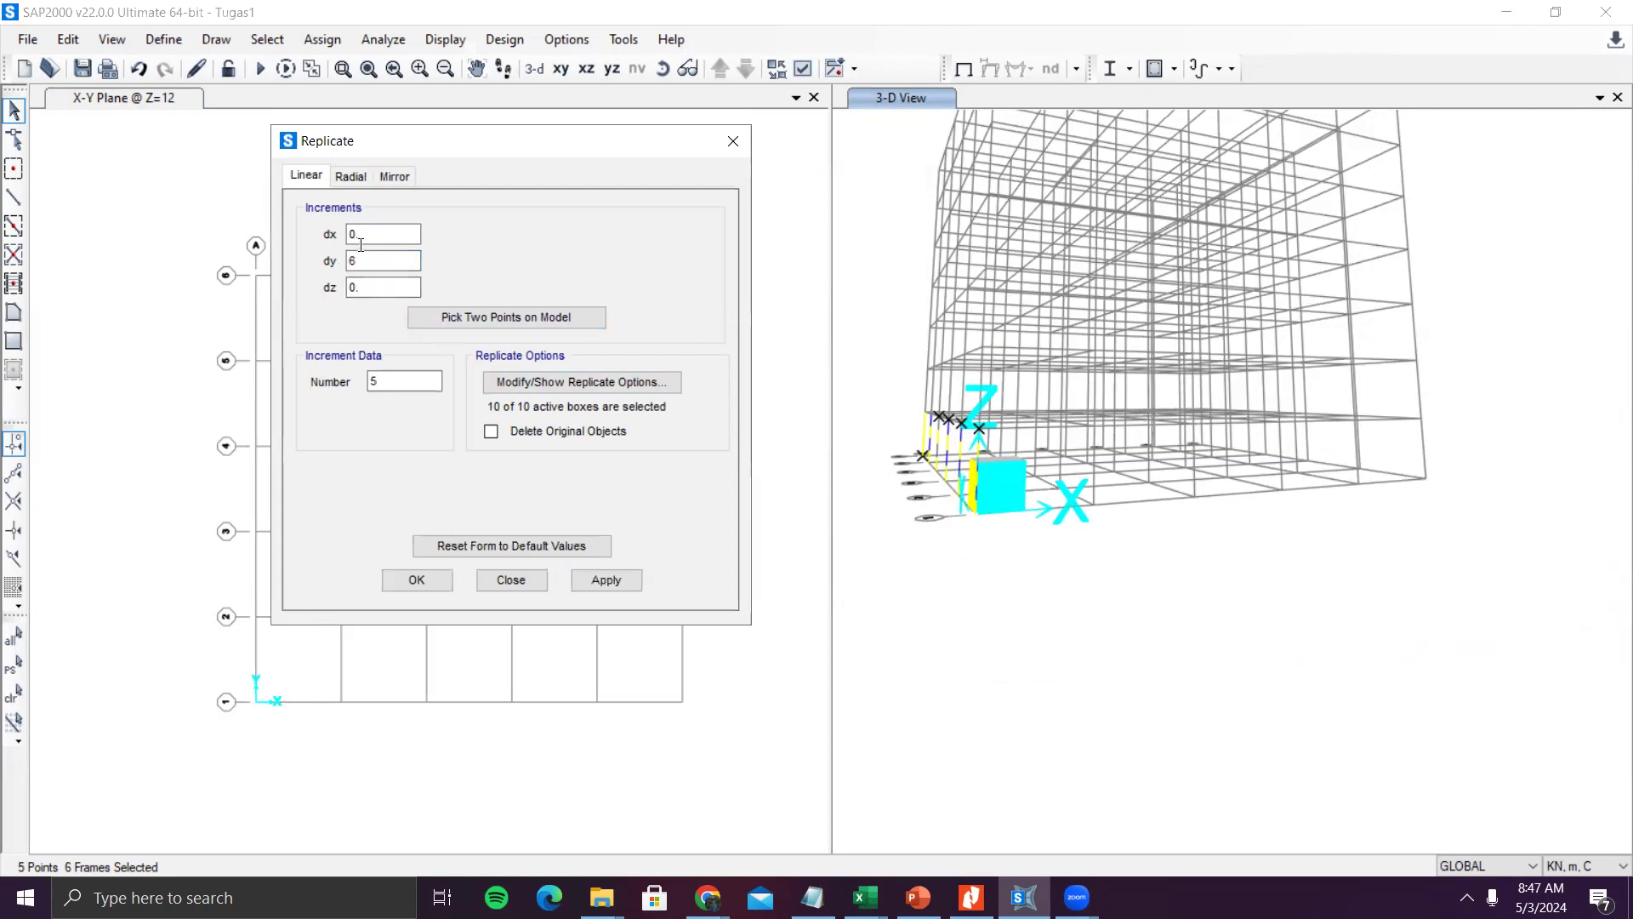
pyautogui.click(318, 234)
pyautogui.write('6')
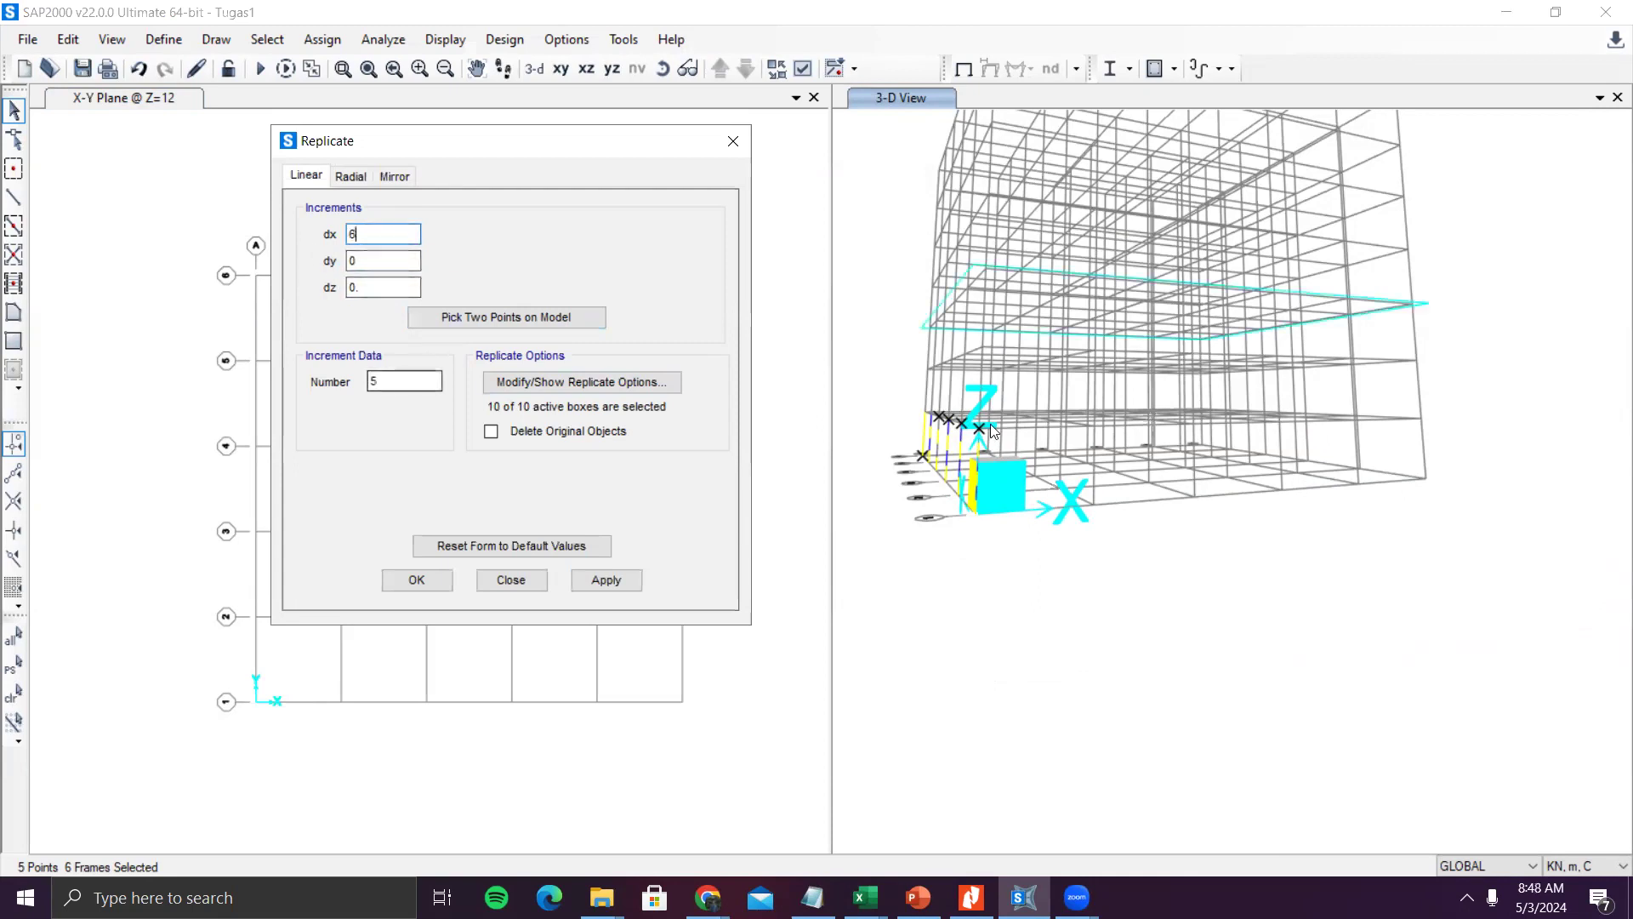
pyautogui.click(625, 579)
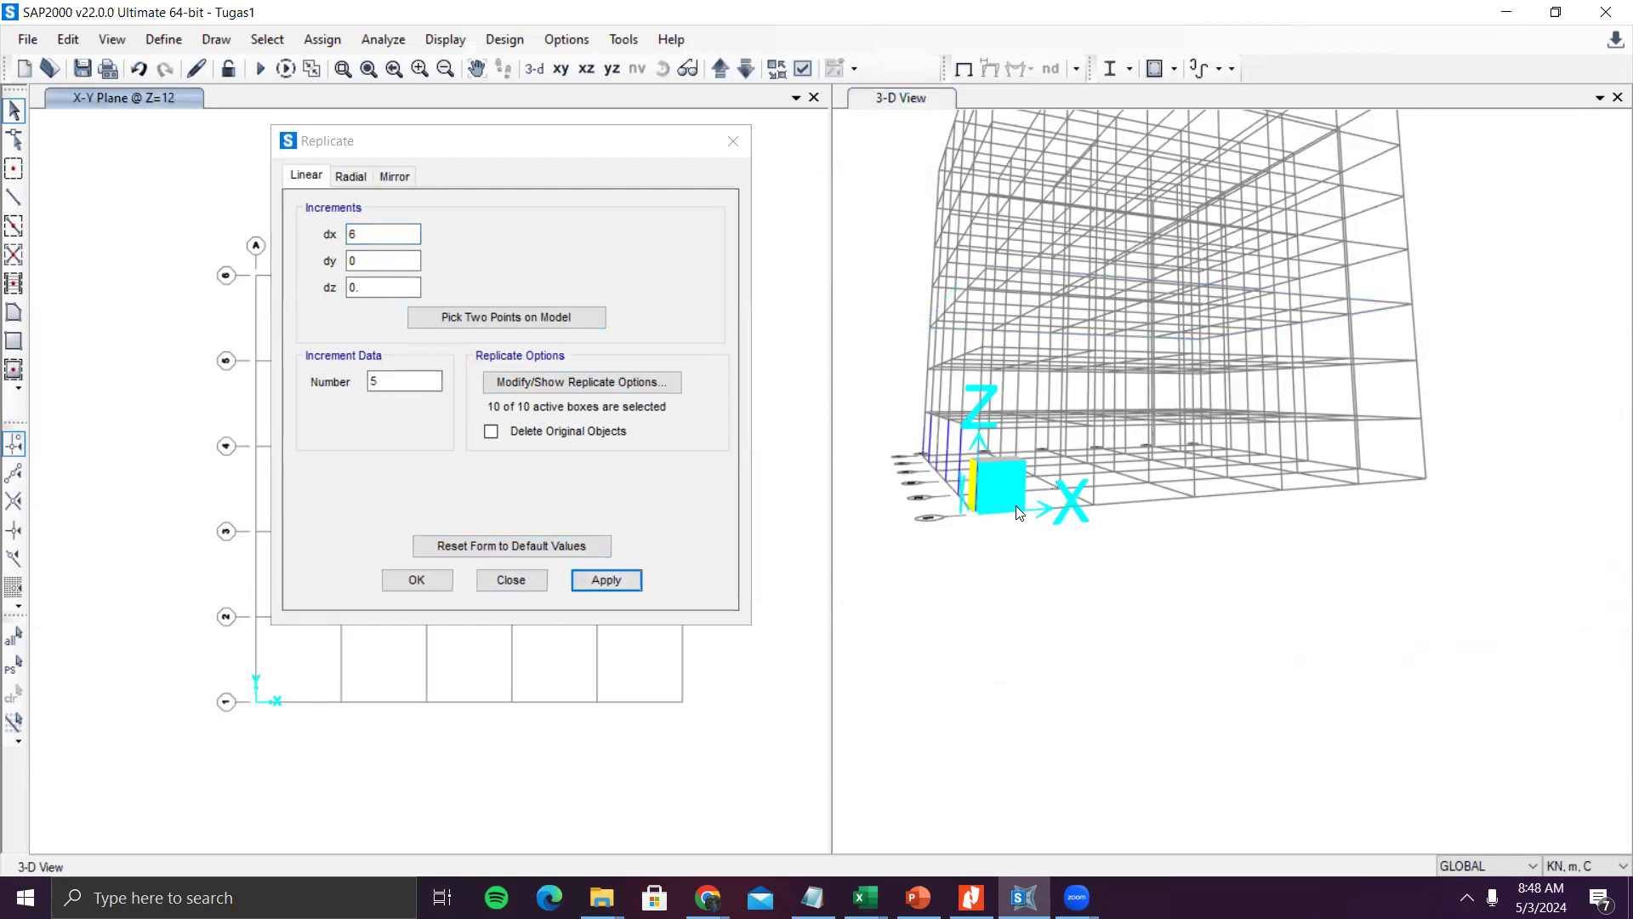
# - Select all ground-storey columns and replicate them linearly 5 times with dx 6
pyautogui.moveTo(1489, 589); pyautogui.dragTo(916, 340)
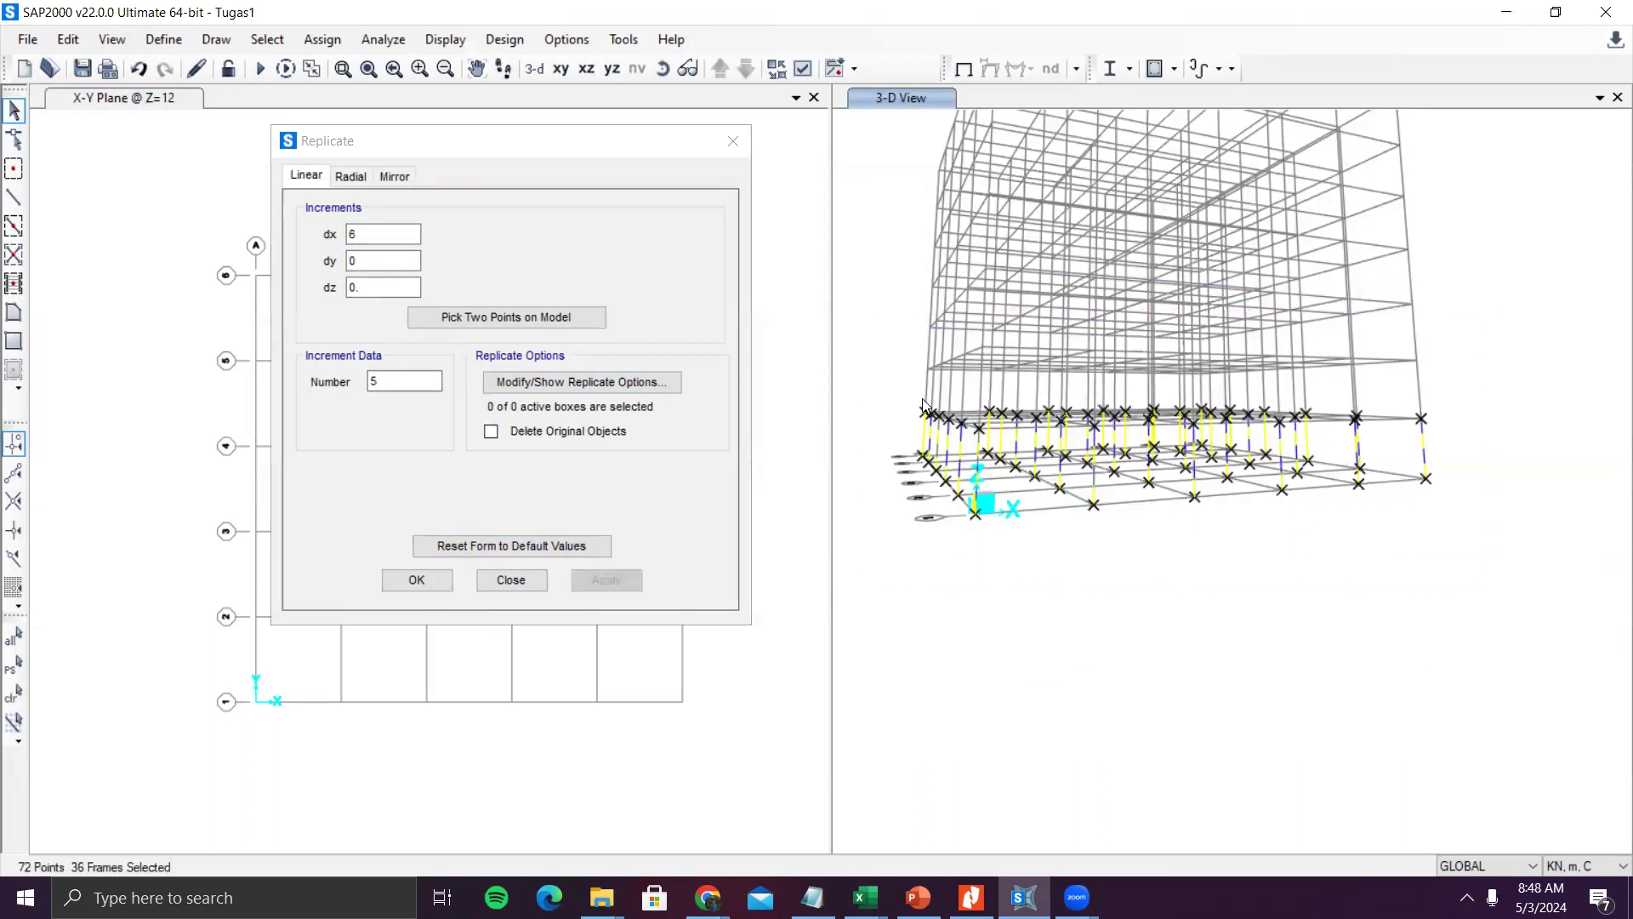
pyautogui.click(512, 153)
pyautogui.moveTo(553, 146); pyautogui.dragTo(1388, 158)
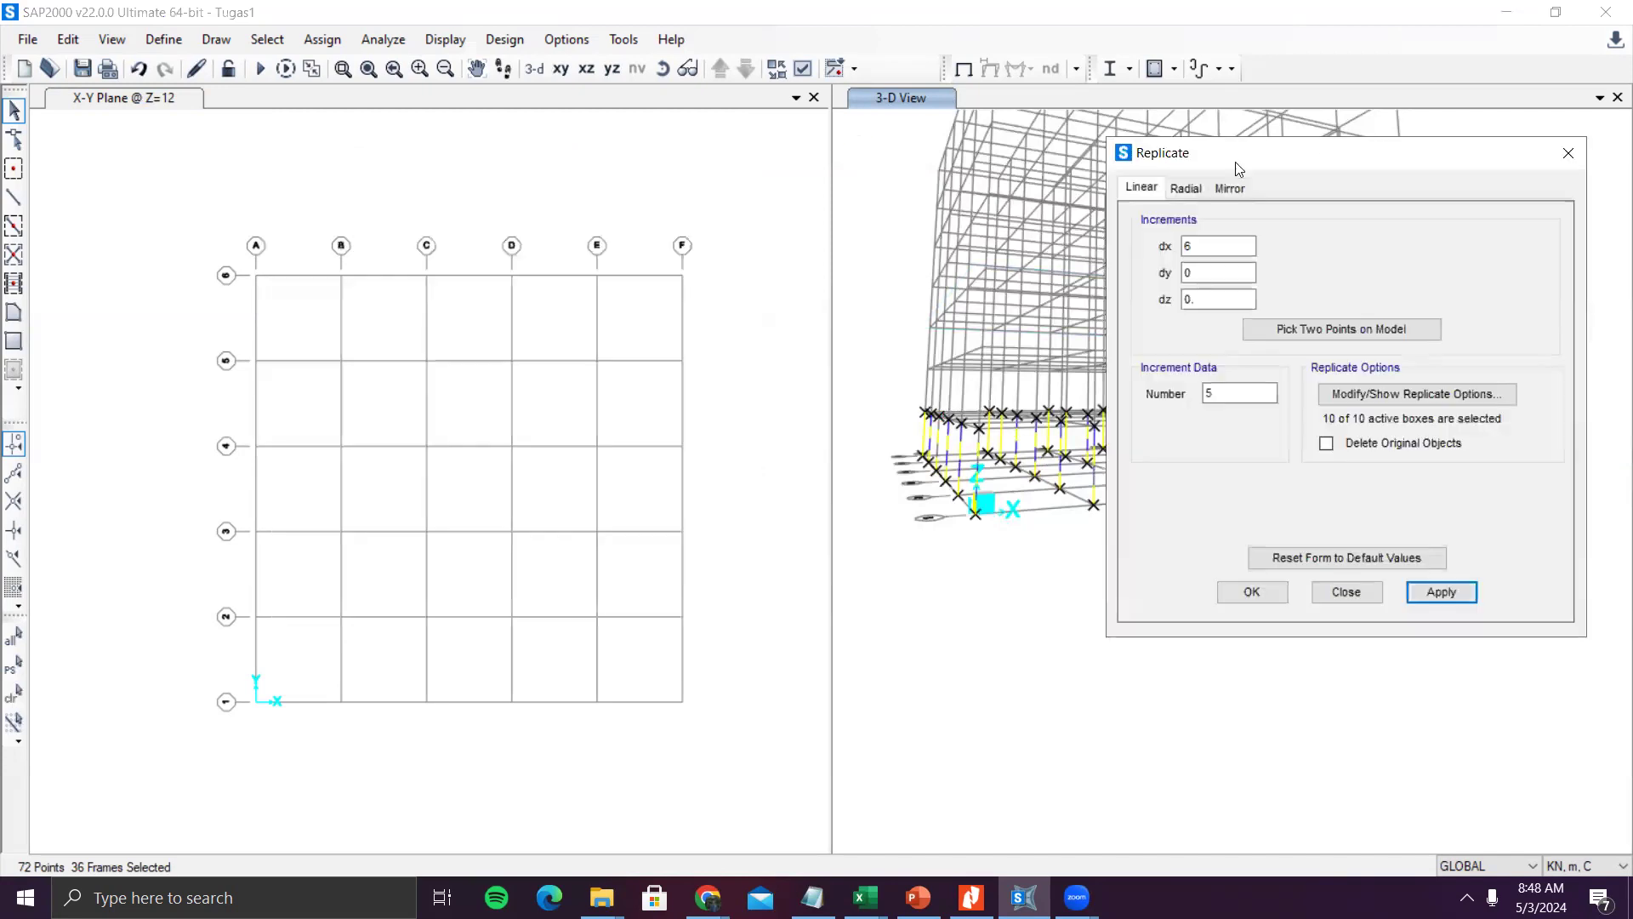
pyautogui.click(718, 182)
pyautogui.click(1267, 592)
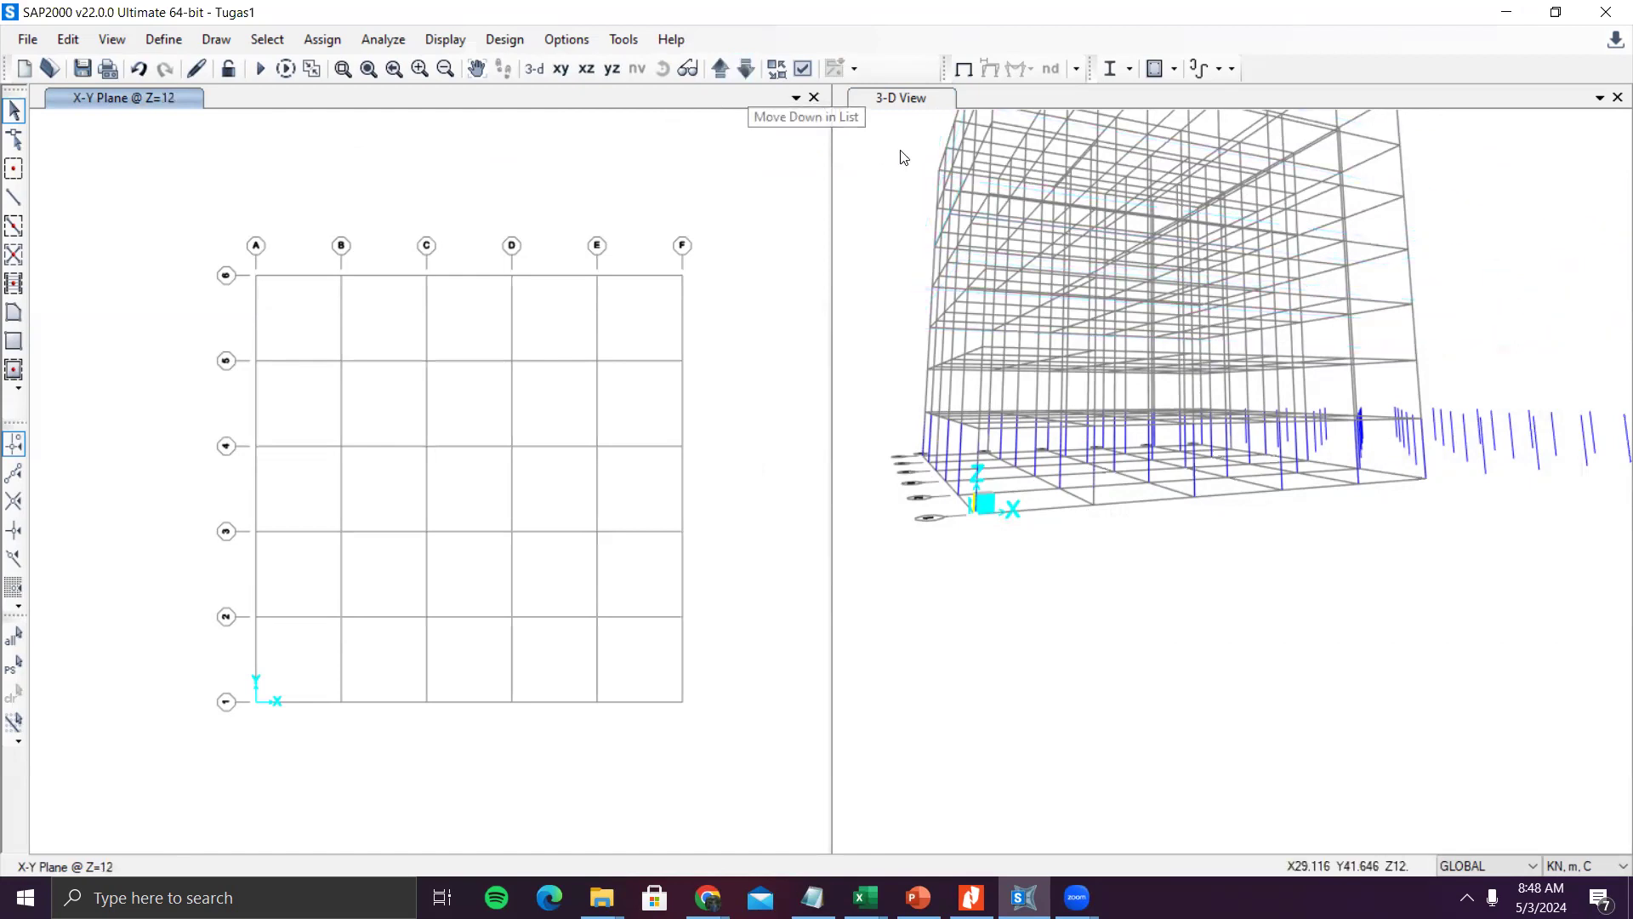
# - Delete the surplus columns standing outside the grid beyond grid line F in the 3-D view
pyautogui.keyDown('shift'); pyautogui.moveTo(1221, 286); pyautogui.dragTo(962, 286, button='middle'); pyautogui.keyUp('shift')
pyautogui.scroll(-3, 1087, 314)
pyautogui.moveTo(1330, 362); pyautogui.dragTo(1105, 431, button='middle')
pyautogui.scroll(-3, 1110, 432)
pyautogui.scroll(3, 1319, 498)
pyautogui.scroll(-3, 1424, 531)
pyautogui.moveTo(1471, 553); pyautogui.dragTo(1104, 355)
pyautogui.scroll(3, 1114, 417)
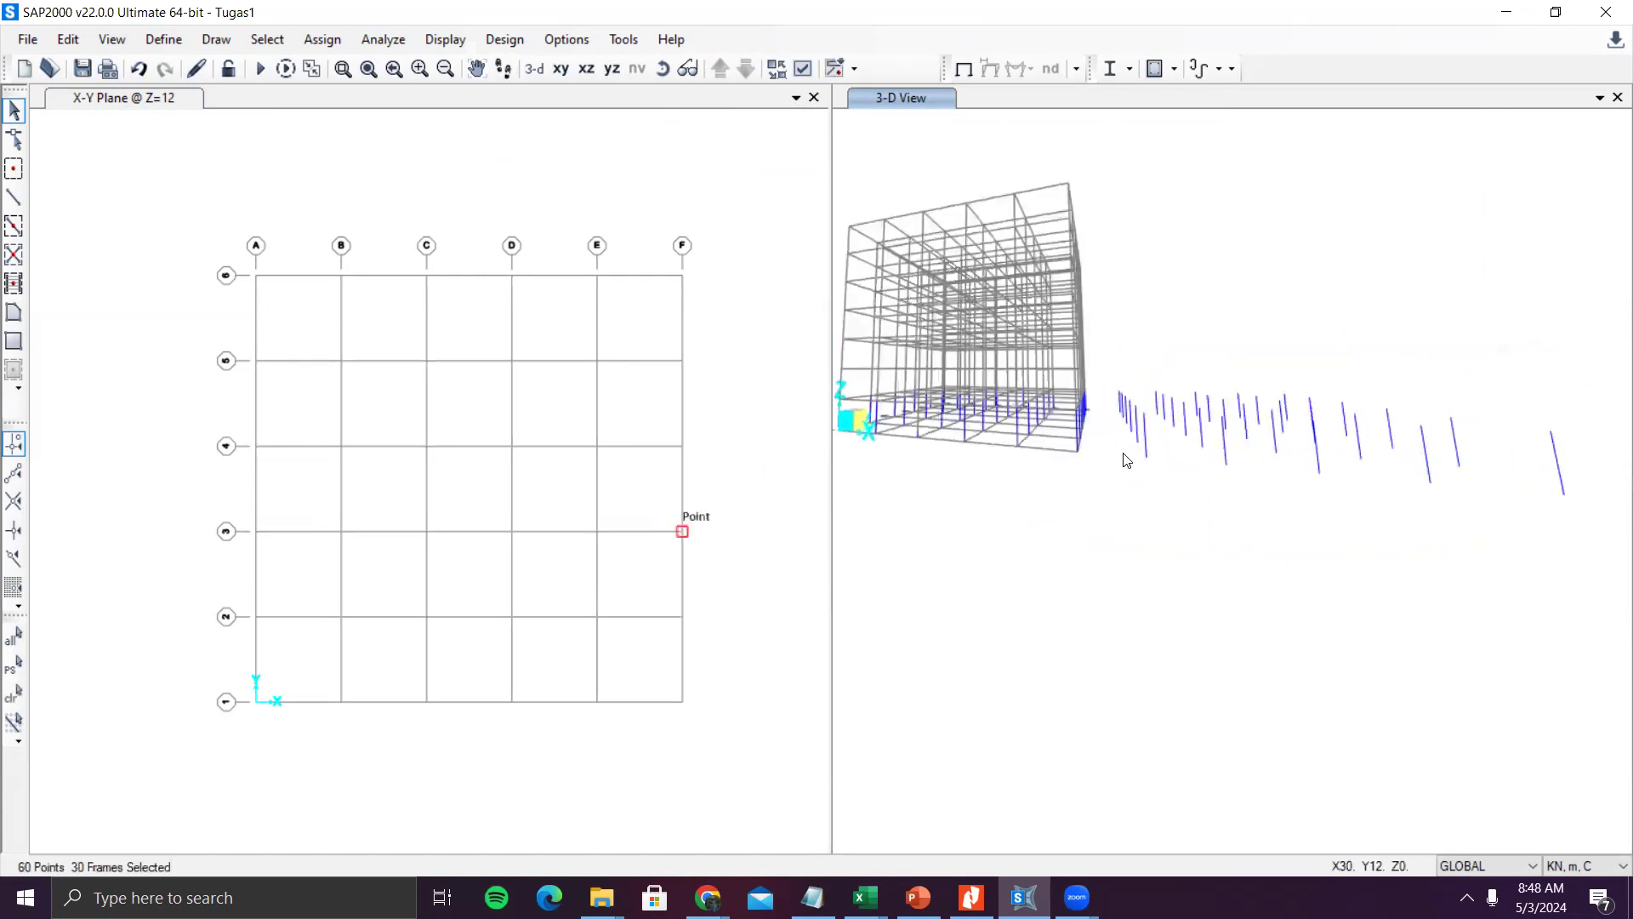
pyautogui.hotkey('ctrl', 'q')
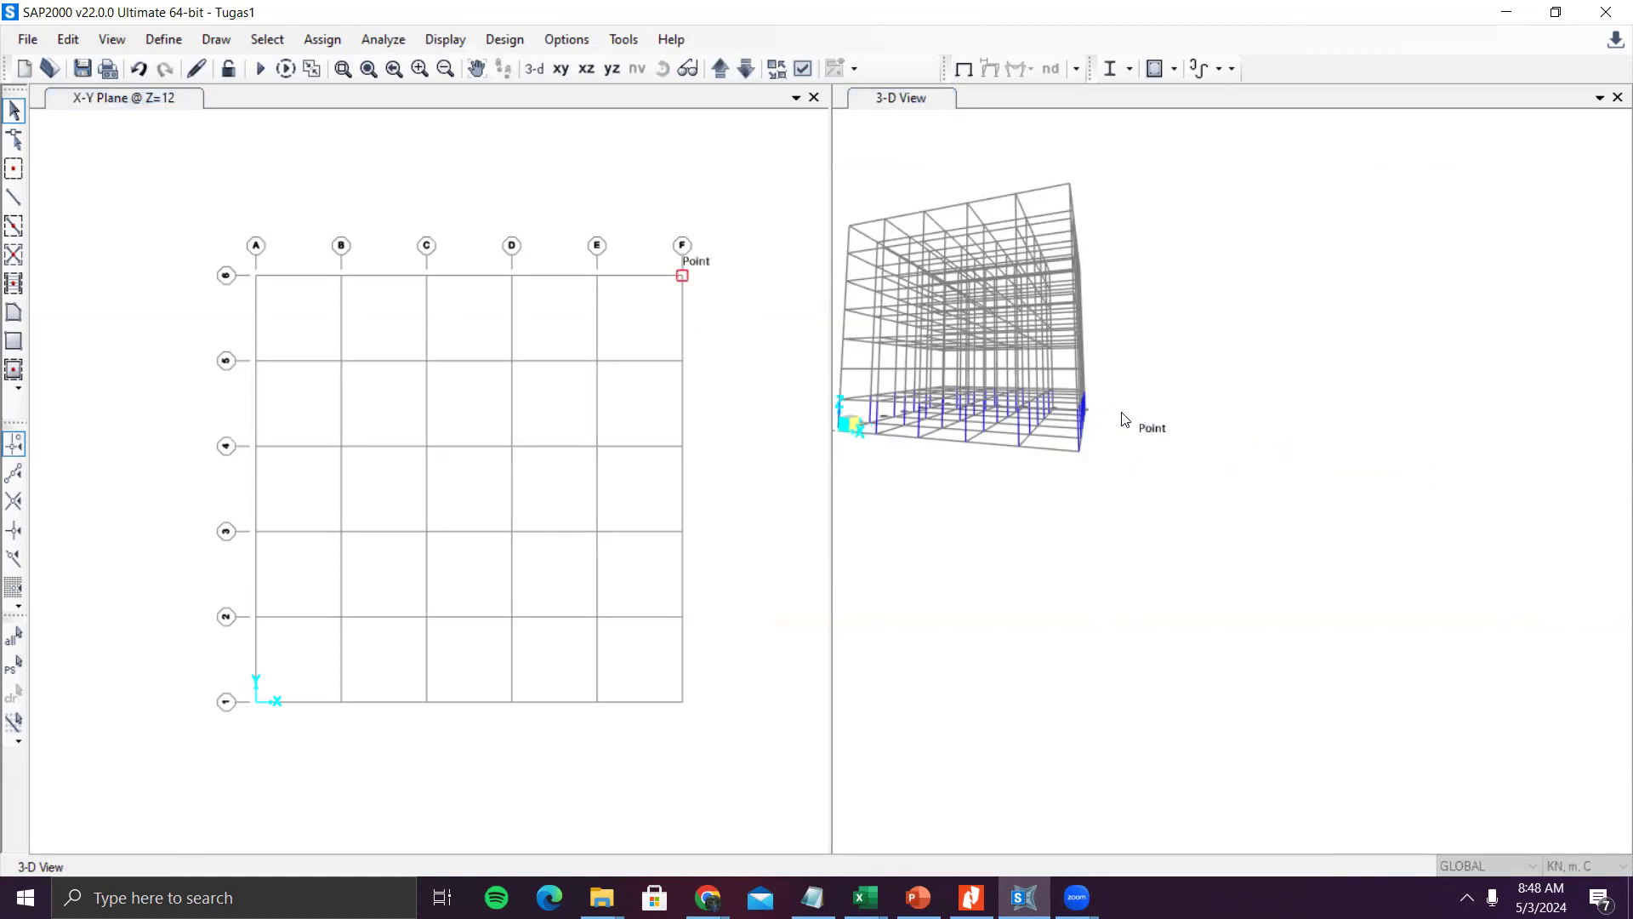
# - Switch the X-Y plan view to the first floor level at Z=4
pyautogui.scroll(4, 1086, 420)
pyautogui.scroll(-5, 1050, 430)
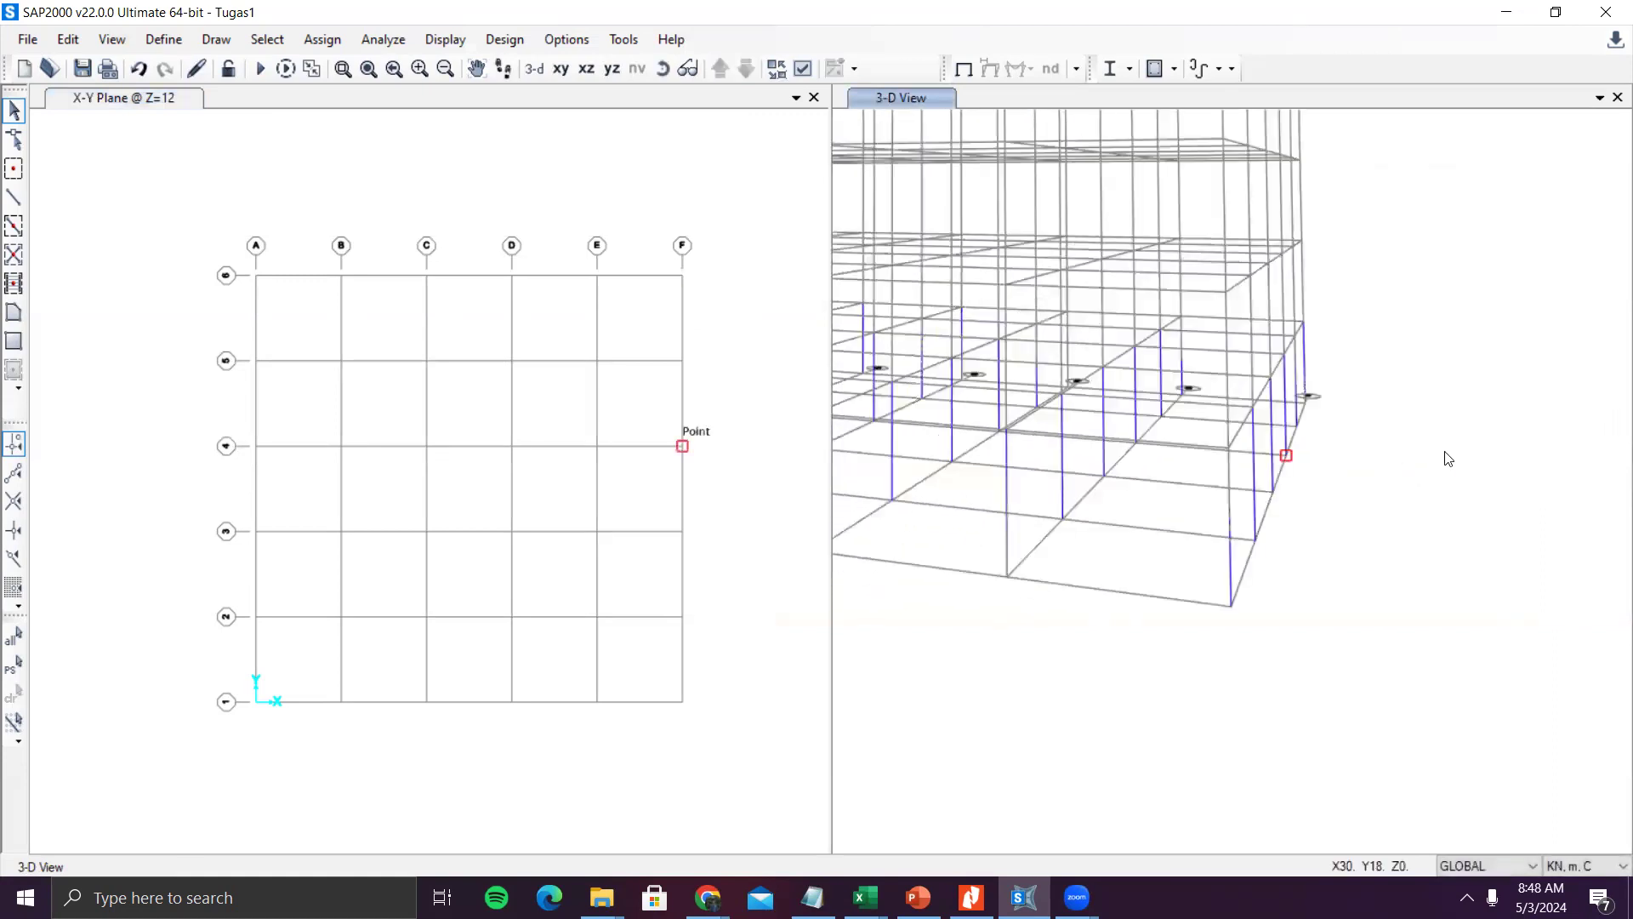
pyautogui.keyDown('shift'); pyautogui.moveTo(1332, 466); pyautogui.dragTo(1250, 427, button='middle'); pyautogui.keyUp('shift')
pyautogui.scroll(2, 1165, 408)
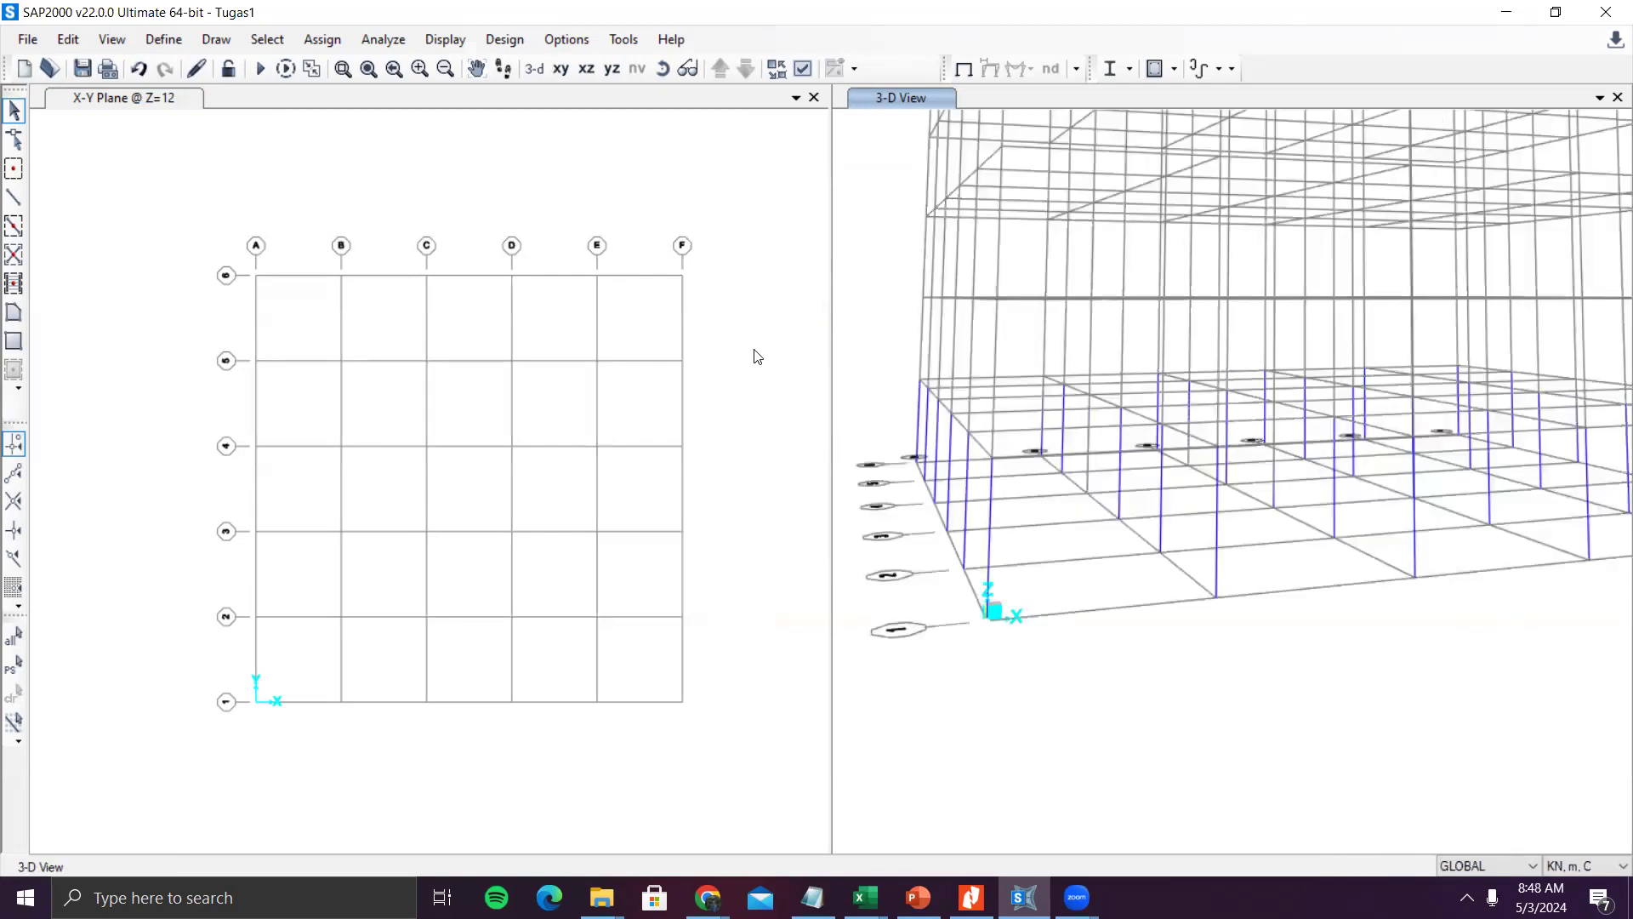
pyautogui.click(557, 193)
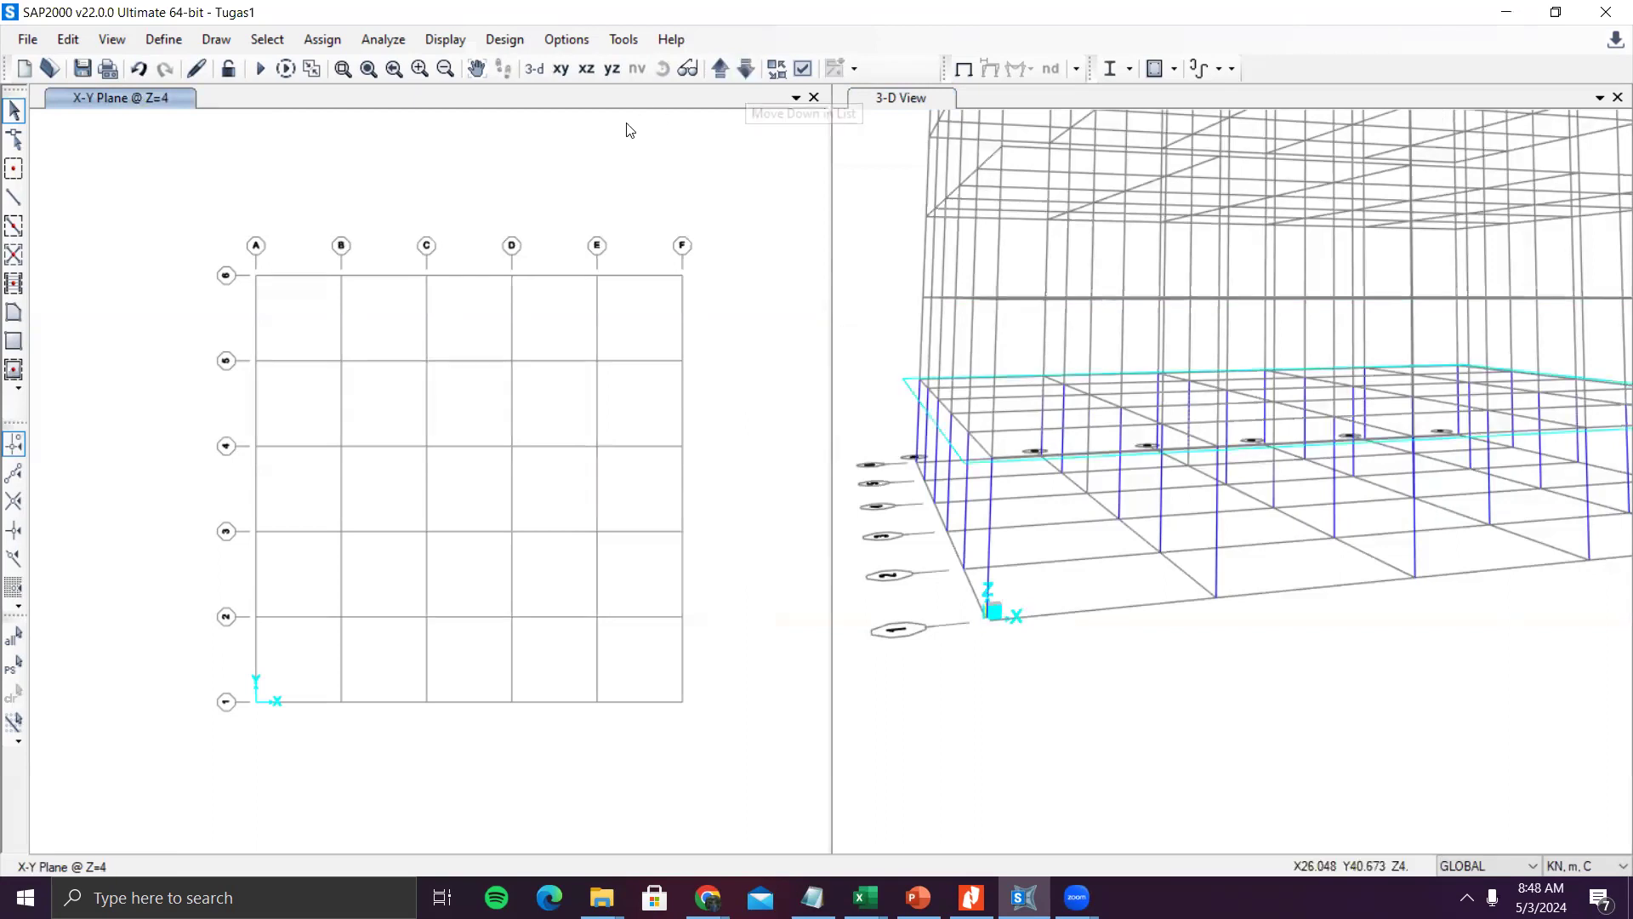
# - Draw a B1 500X700 straight frame beam along grid line A, from grid line 1 to 2, at Z=4
pyautogui.click(14, 196)
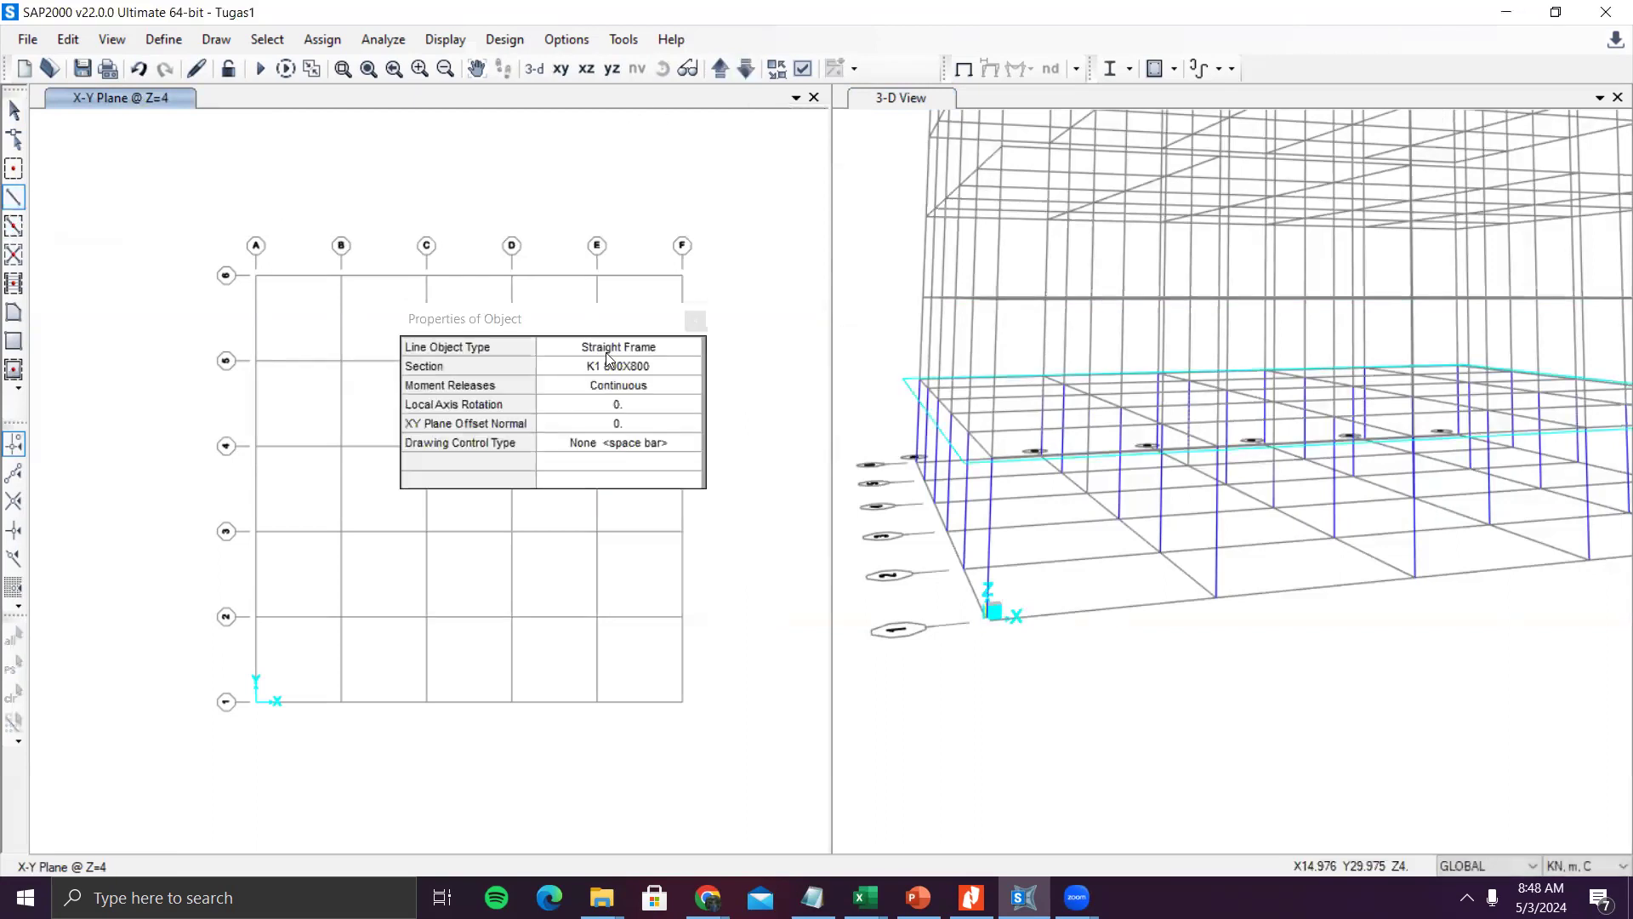
pyautogui.moveTo(602, 327); pyautogui.dragTo(991, 171)
pyautogui.click(1029, 210)
pyautogui.click(1080, 211)
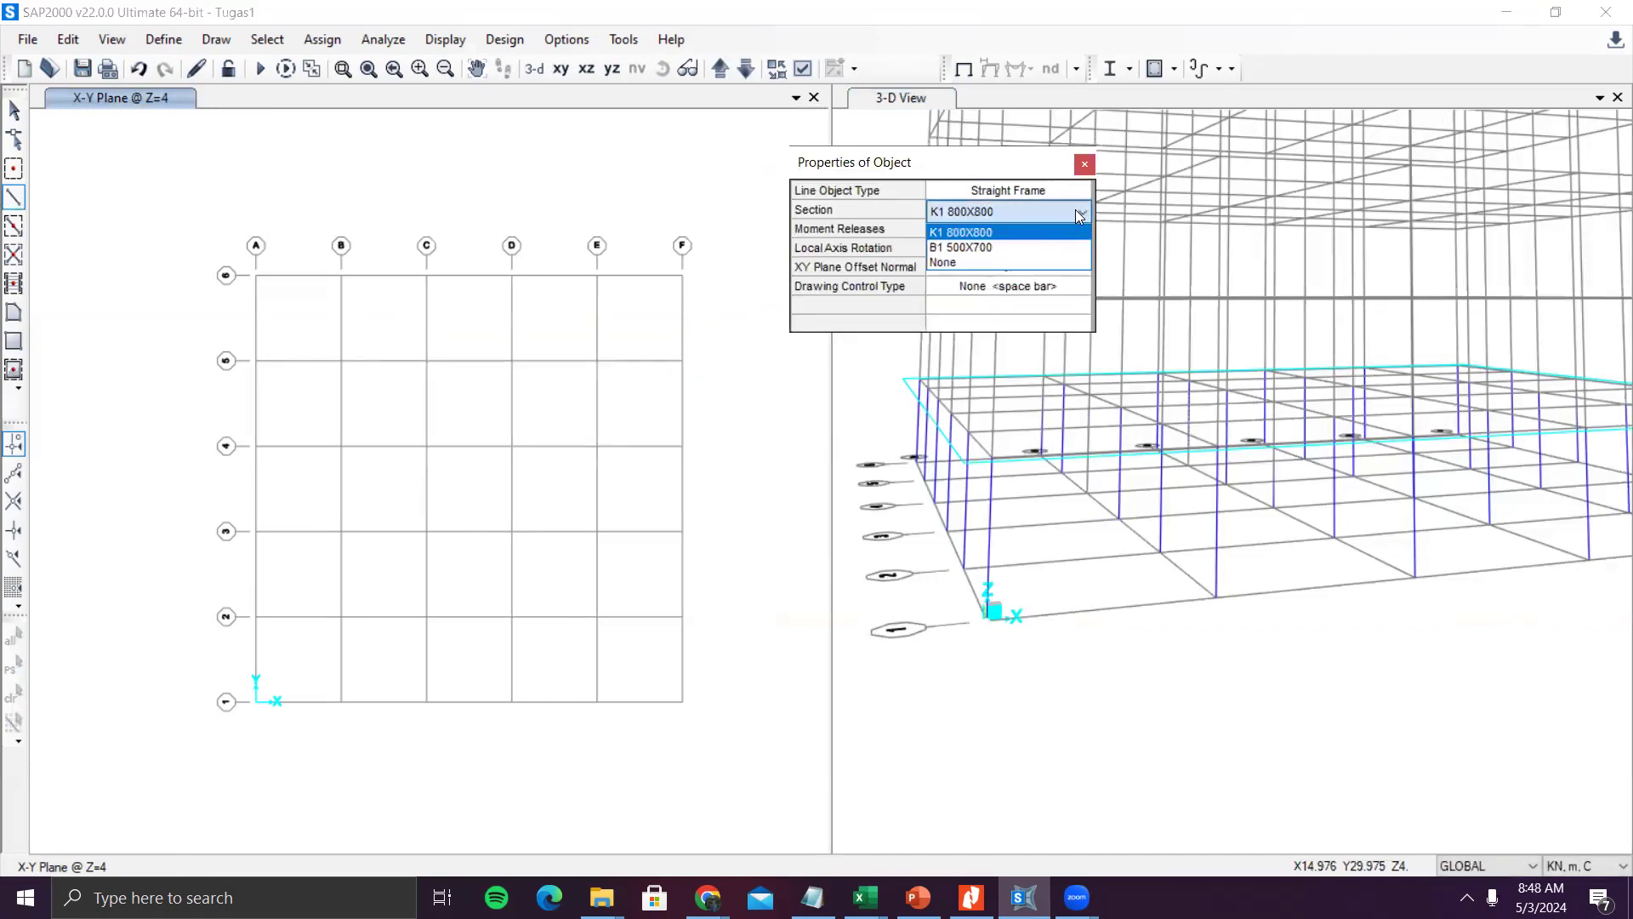
pyautogui.click(1037, 248)
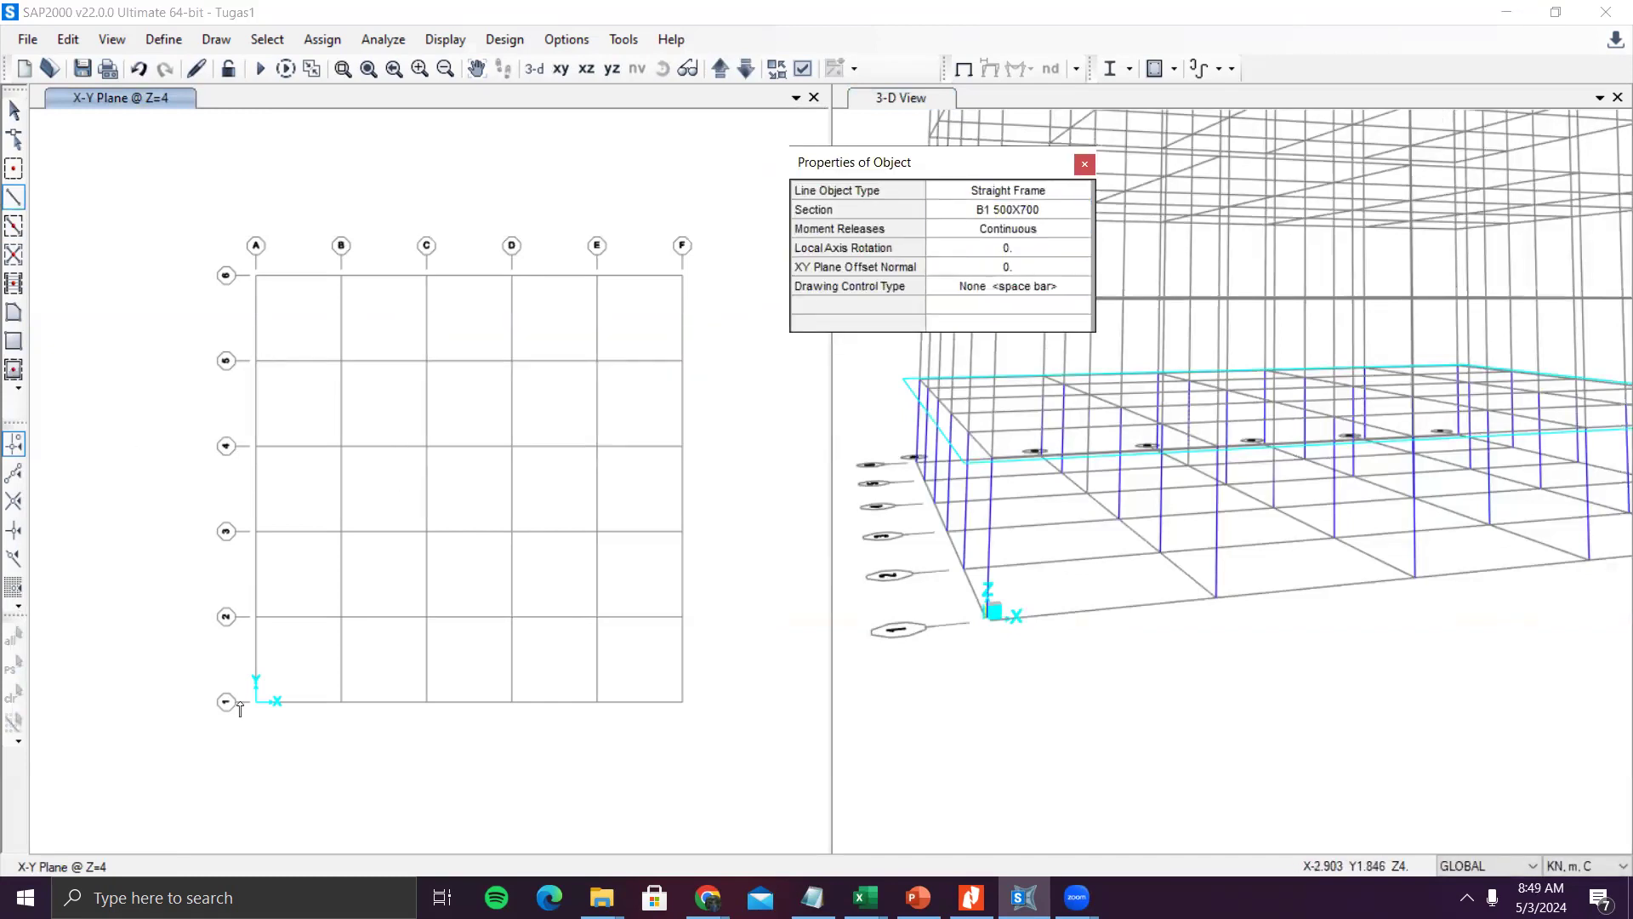
pyautogui.click(256, 616)
pyautogui.press('Escape')
# - Select the beam on grid line A and replicate it linearly 4 times with dx 0 and dy 6
pyautogui.moveTo(270, 659); pyautogui.dragTo(206, 643)
pyautogui.hotkey('ctrl', 'r')
pyautogui.doubleClick(674, 341)
pyautogui.doubleClick(660, 316)
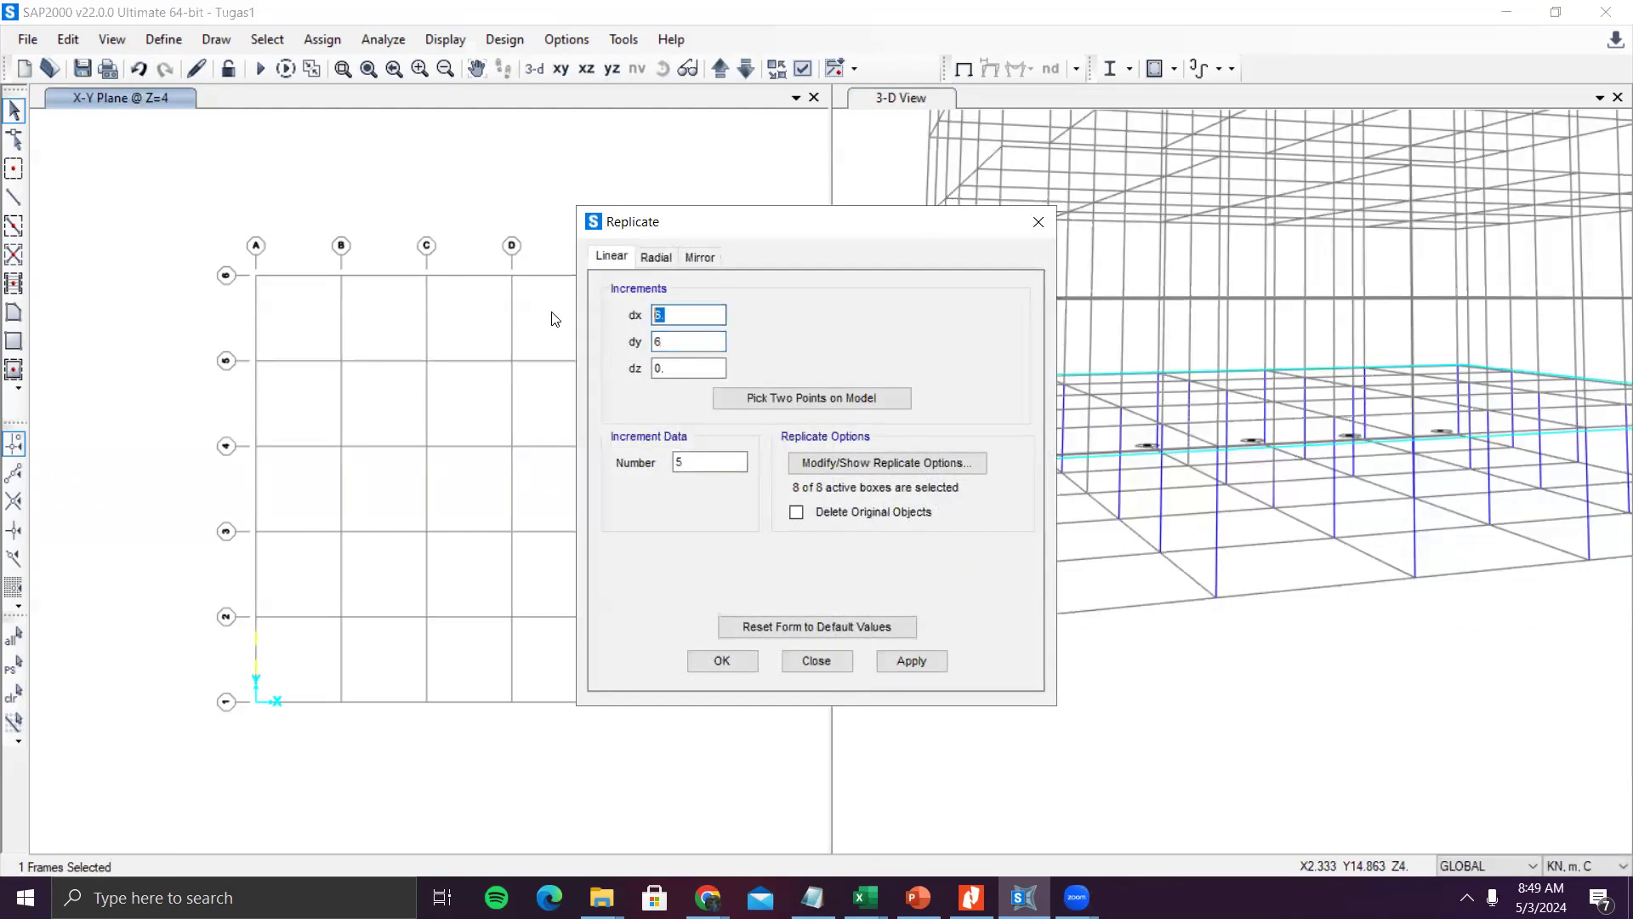
pyautogui.write('0')
pyautogui.doubleClick(680, 462)
pyautogui.write('4')
pyautogui.click(900, 656)
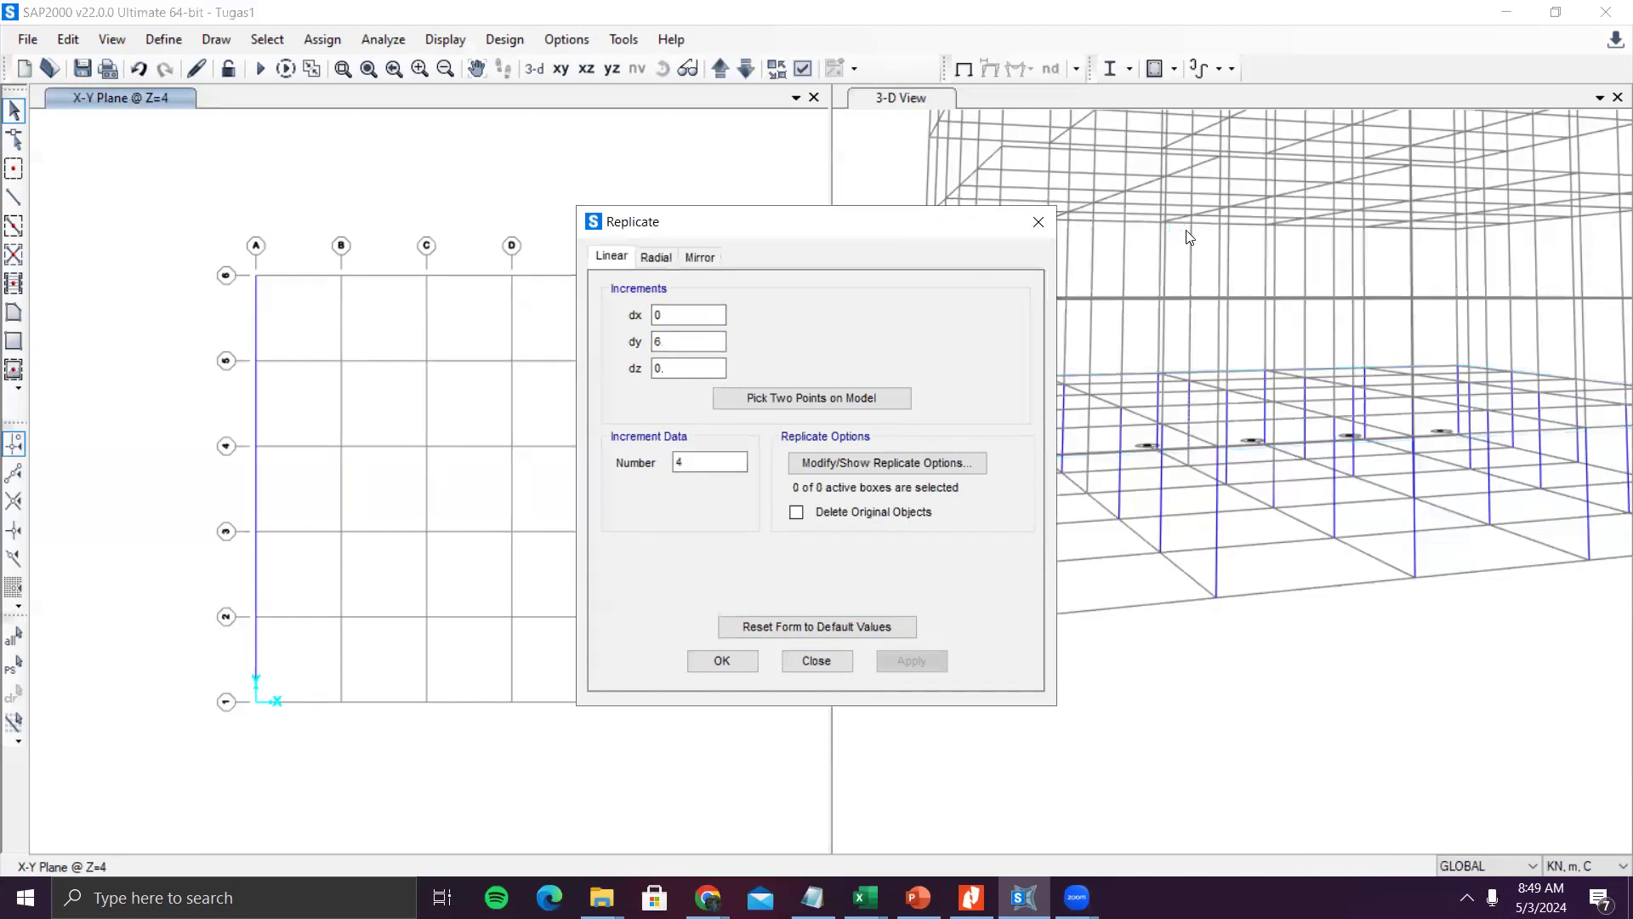
# - Select the five beams on grid line A and replicate them linearly 4 times with dx 6 and dy 0
pyautogui.moveTo(765, 221); pyautogui.dragTo(1115, 260)
pyautogui.click(200, 236)
pyautogui.moveTo(182, 202); pyautogui.dragTo(272, 818)
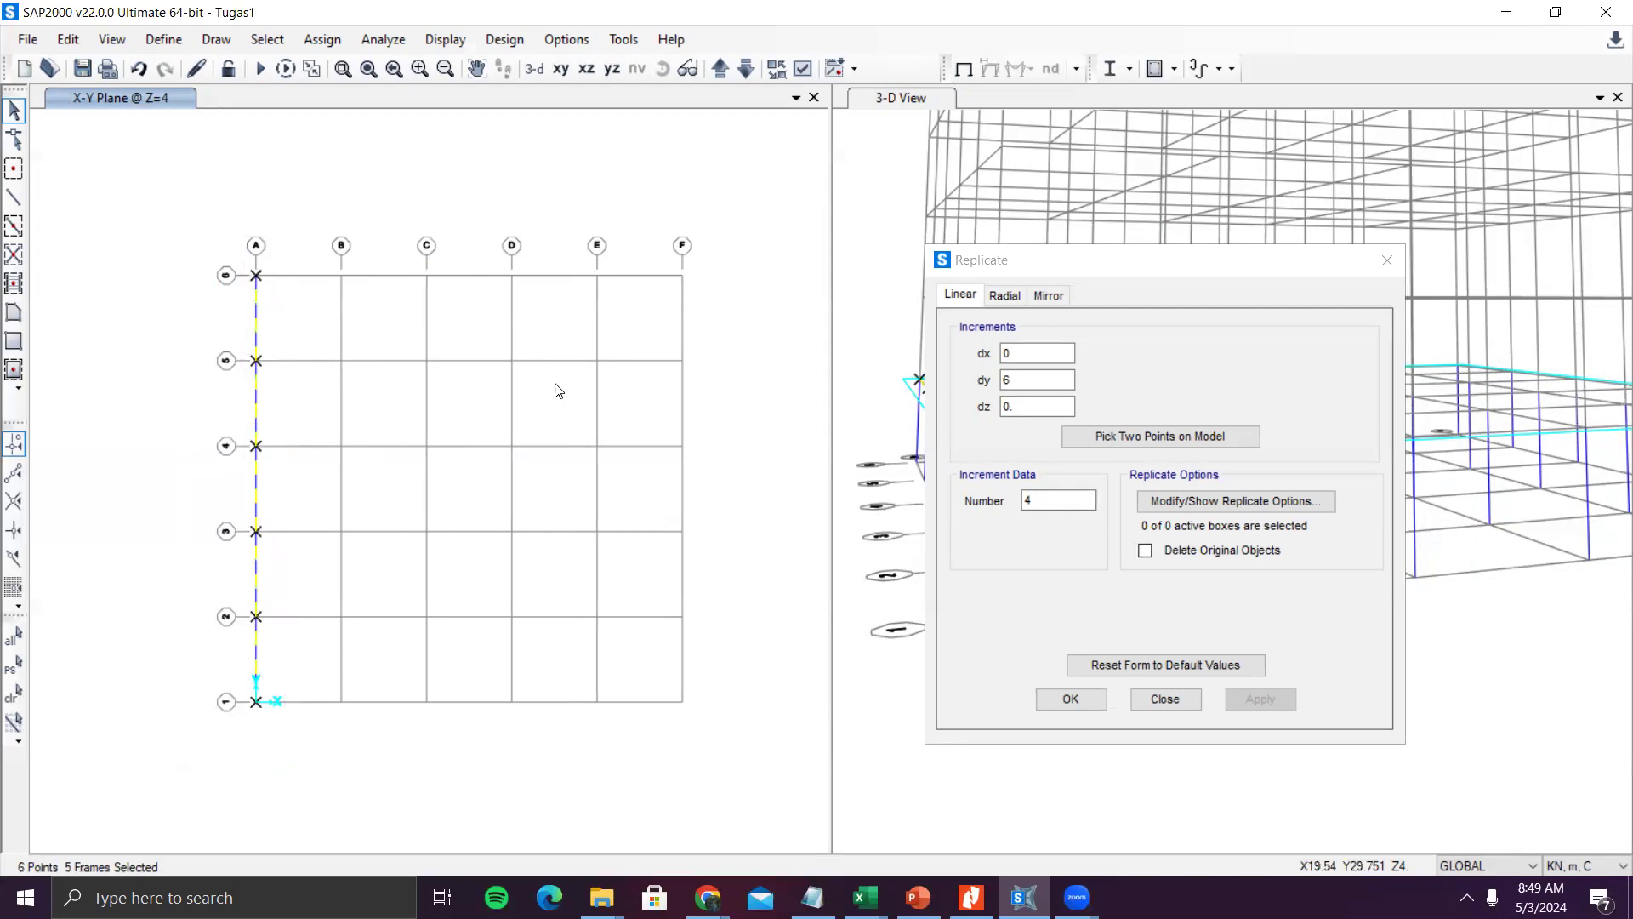
pyautogui.click(1062, 503)
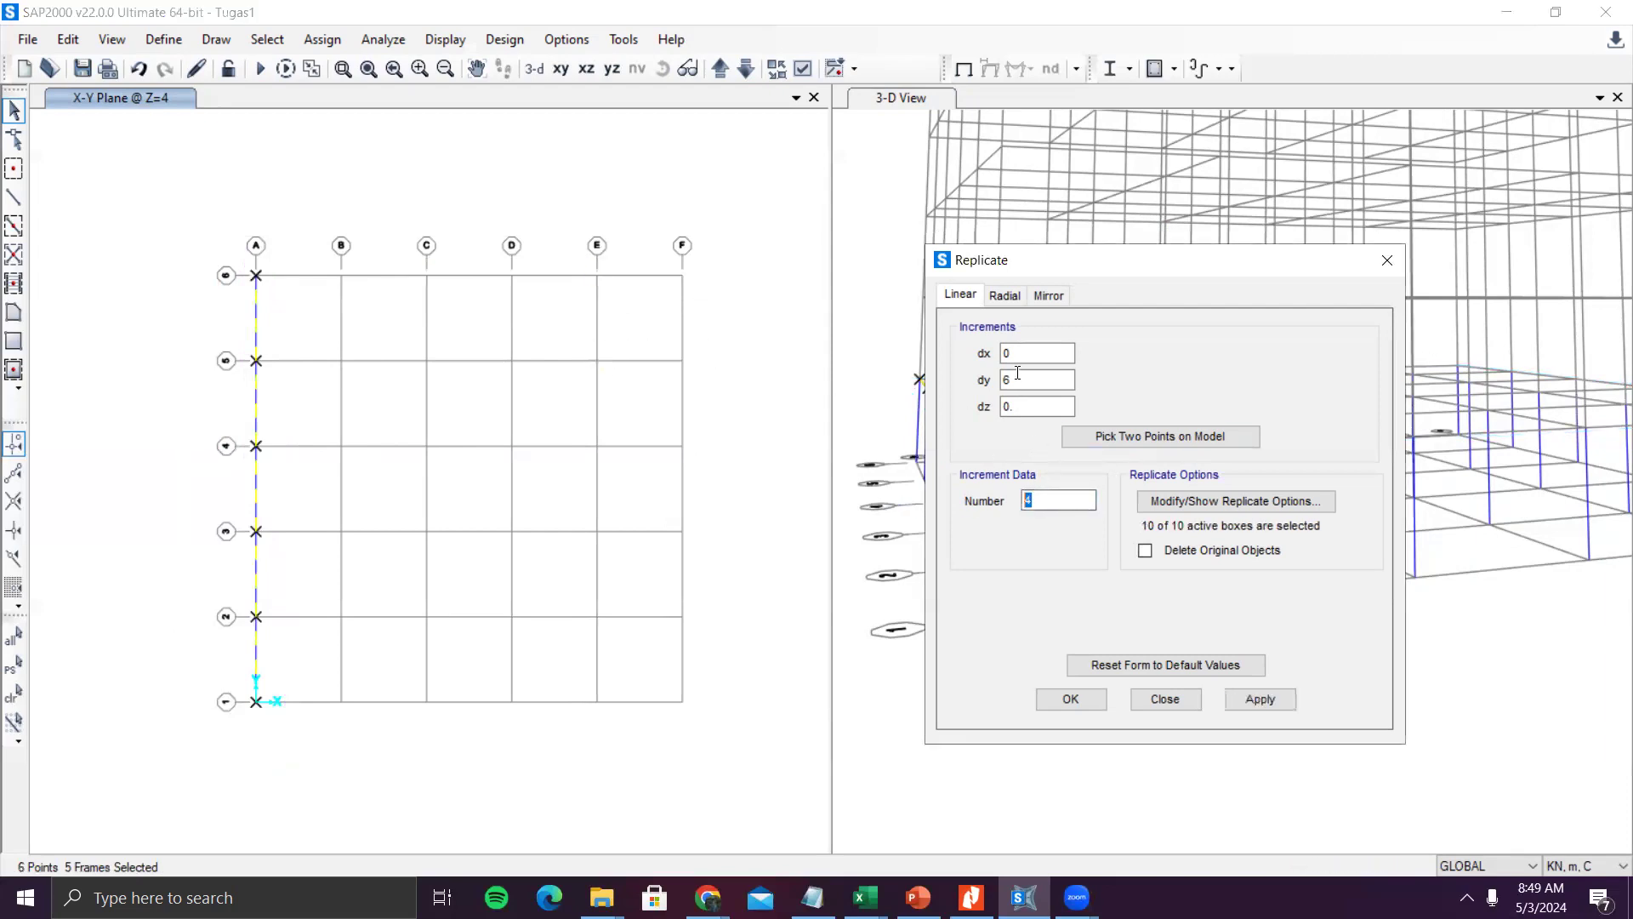
pyautogui.write('0')
pyautogui.moveTo(1028, 379); pyautogui.dragTo(994, 350)
pyautogui.write('6')
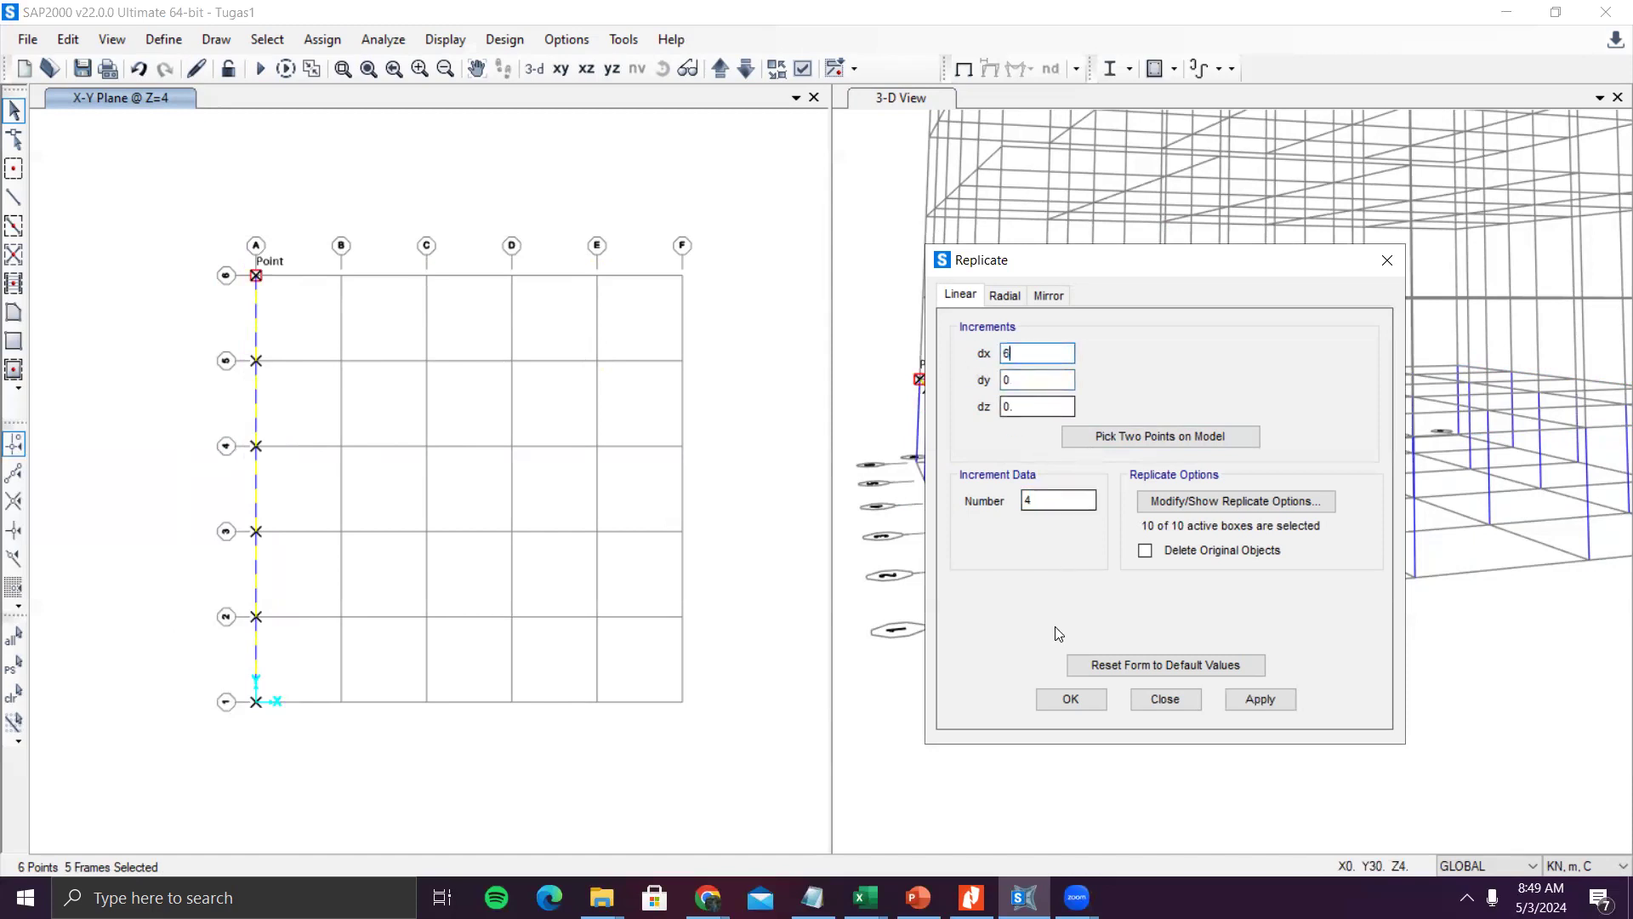
pyautogui.click(1267, 701)
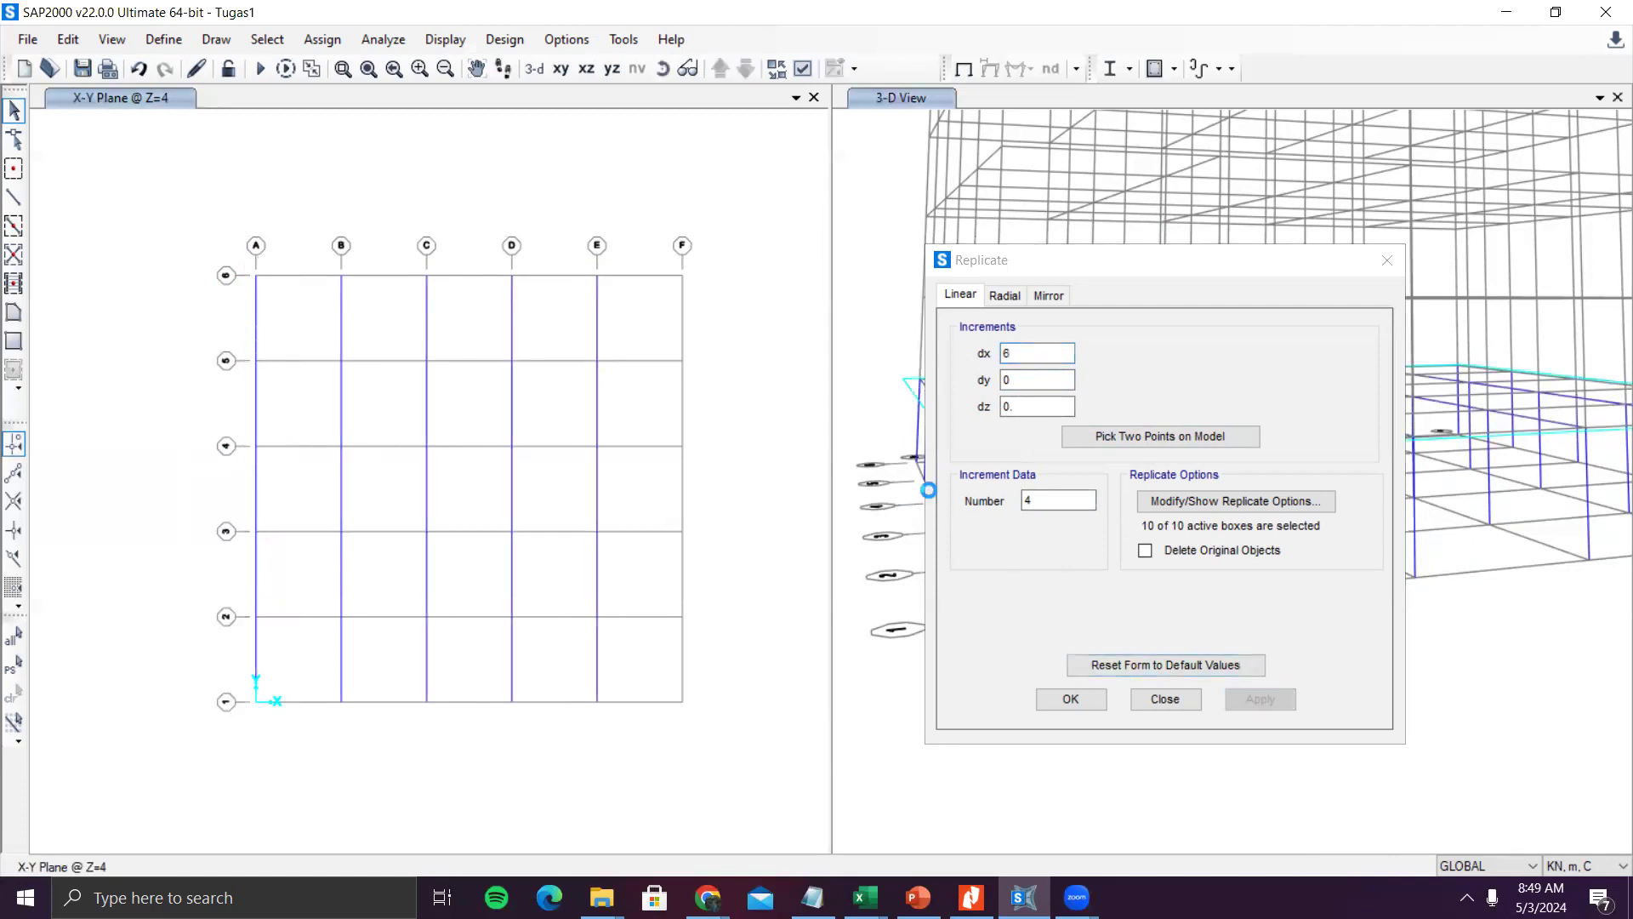
# - Select the beams on grid line E and replicate them once with dx 6 onto grid line F
pyautogui.click(1057, 505)
pyautogui.doubleClick(1057, 503)
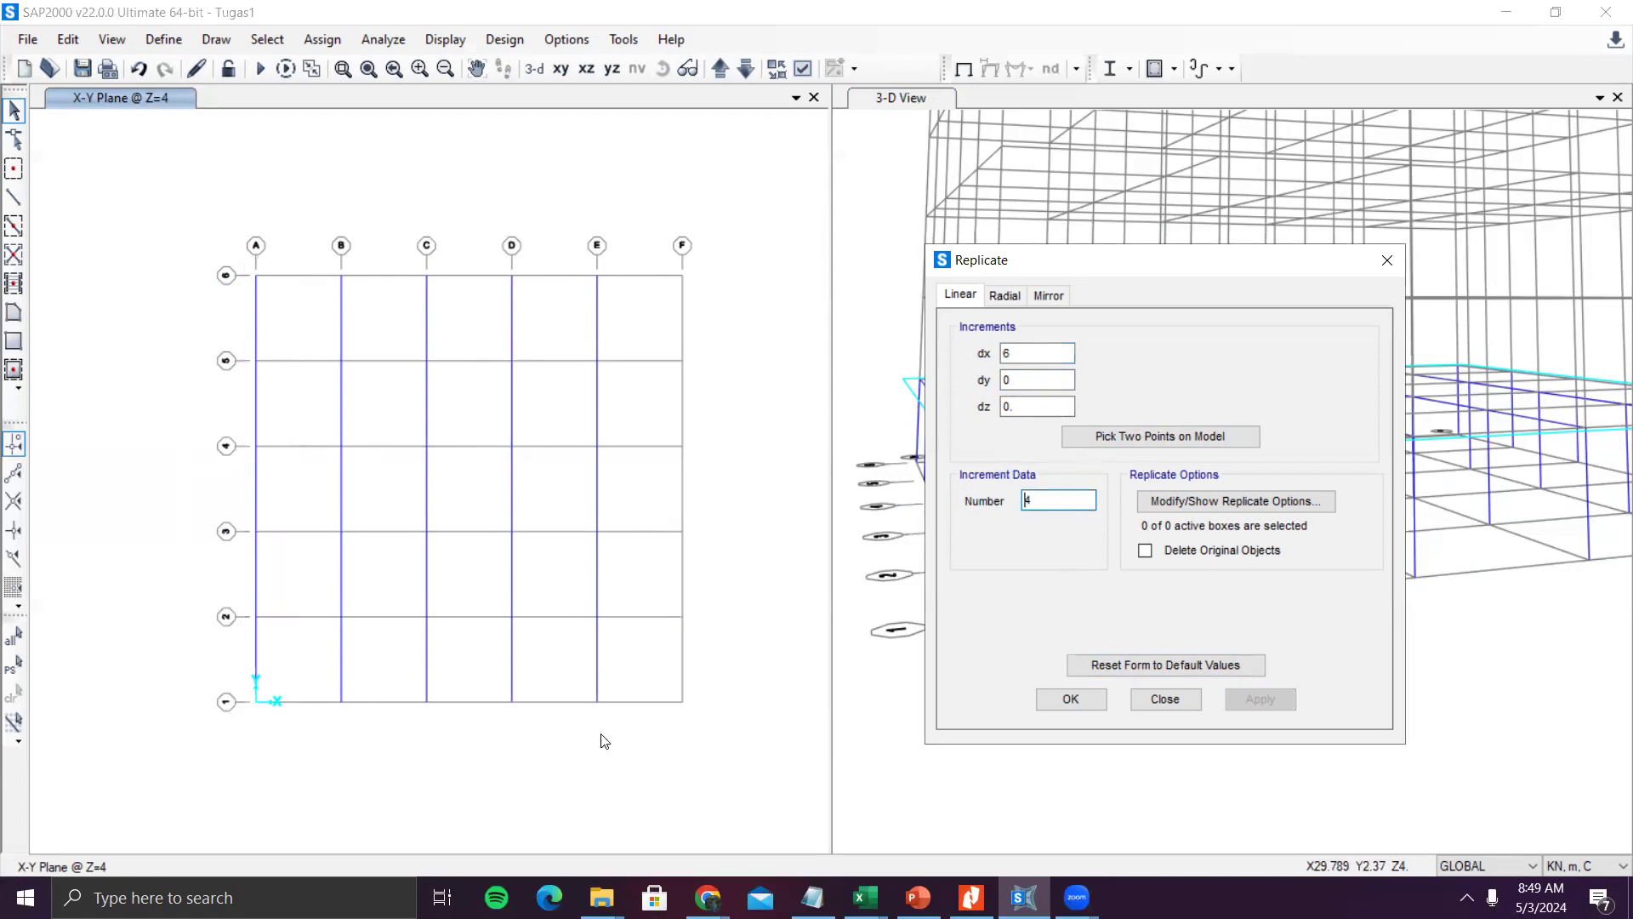
pyautogui.moveTo(541, 223); pyautogui.dragTo(683, 804)
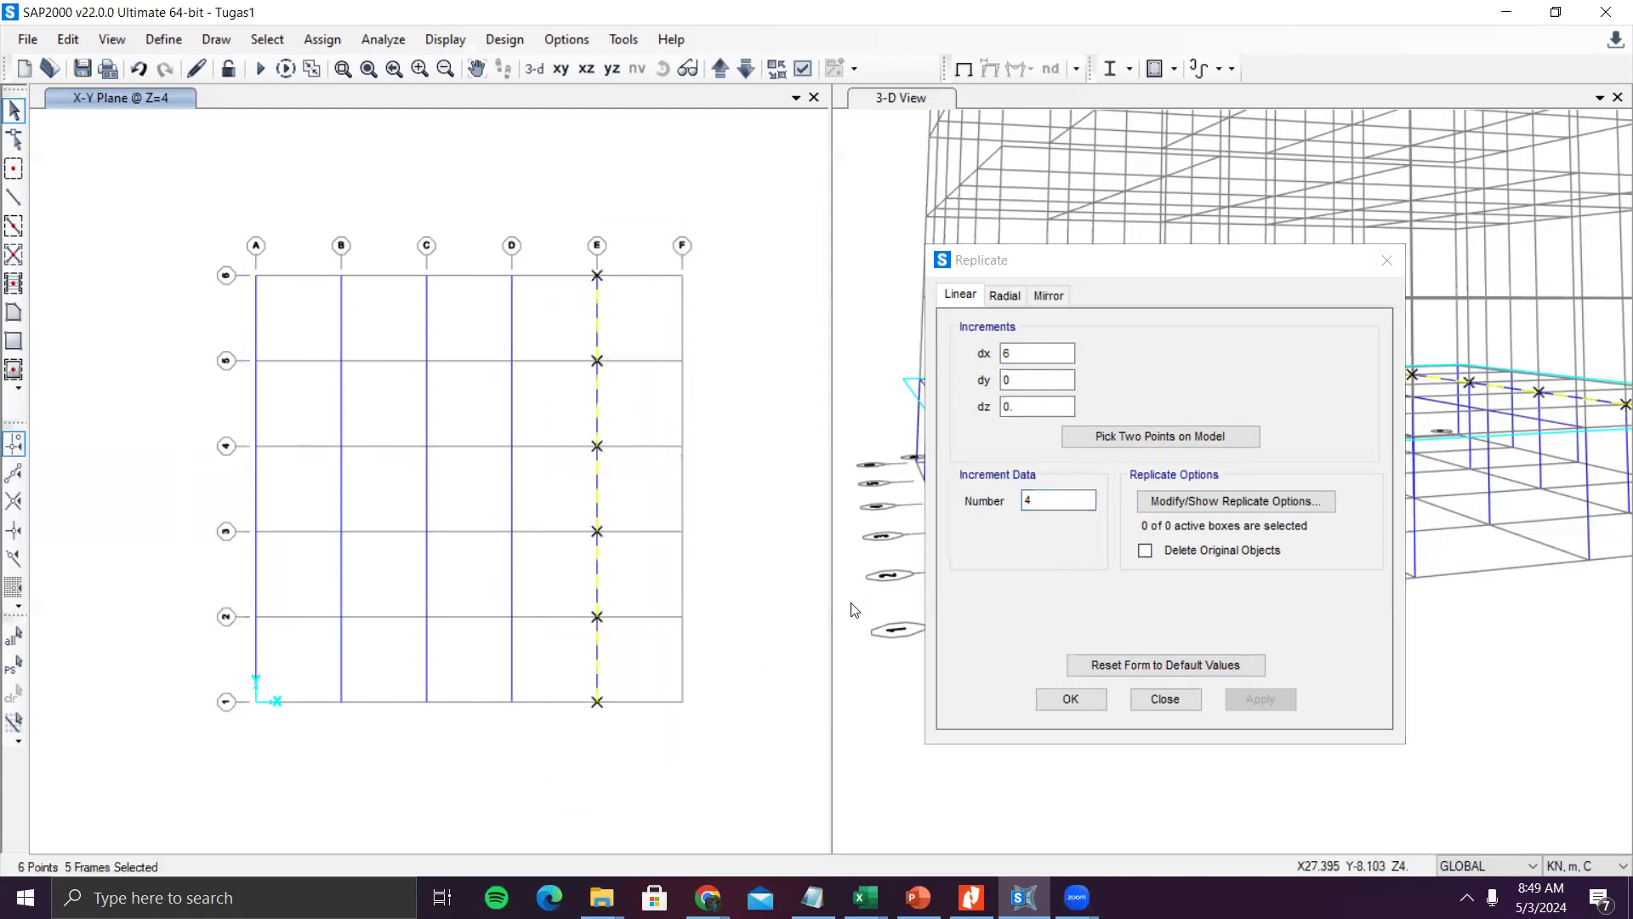
pyautogui.doubleClick(1032, 502)
pyautogui.write('1')
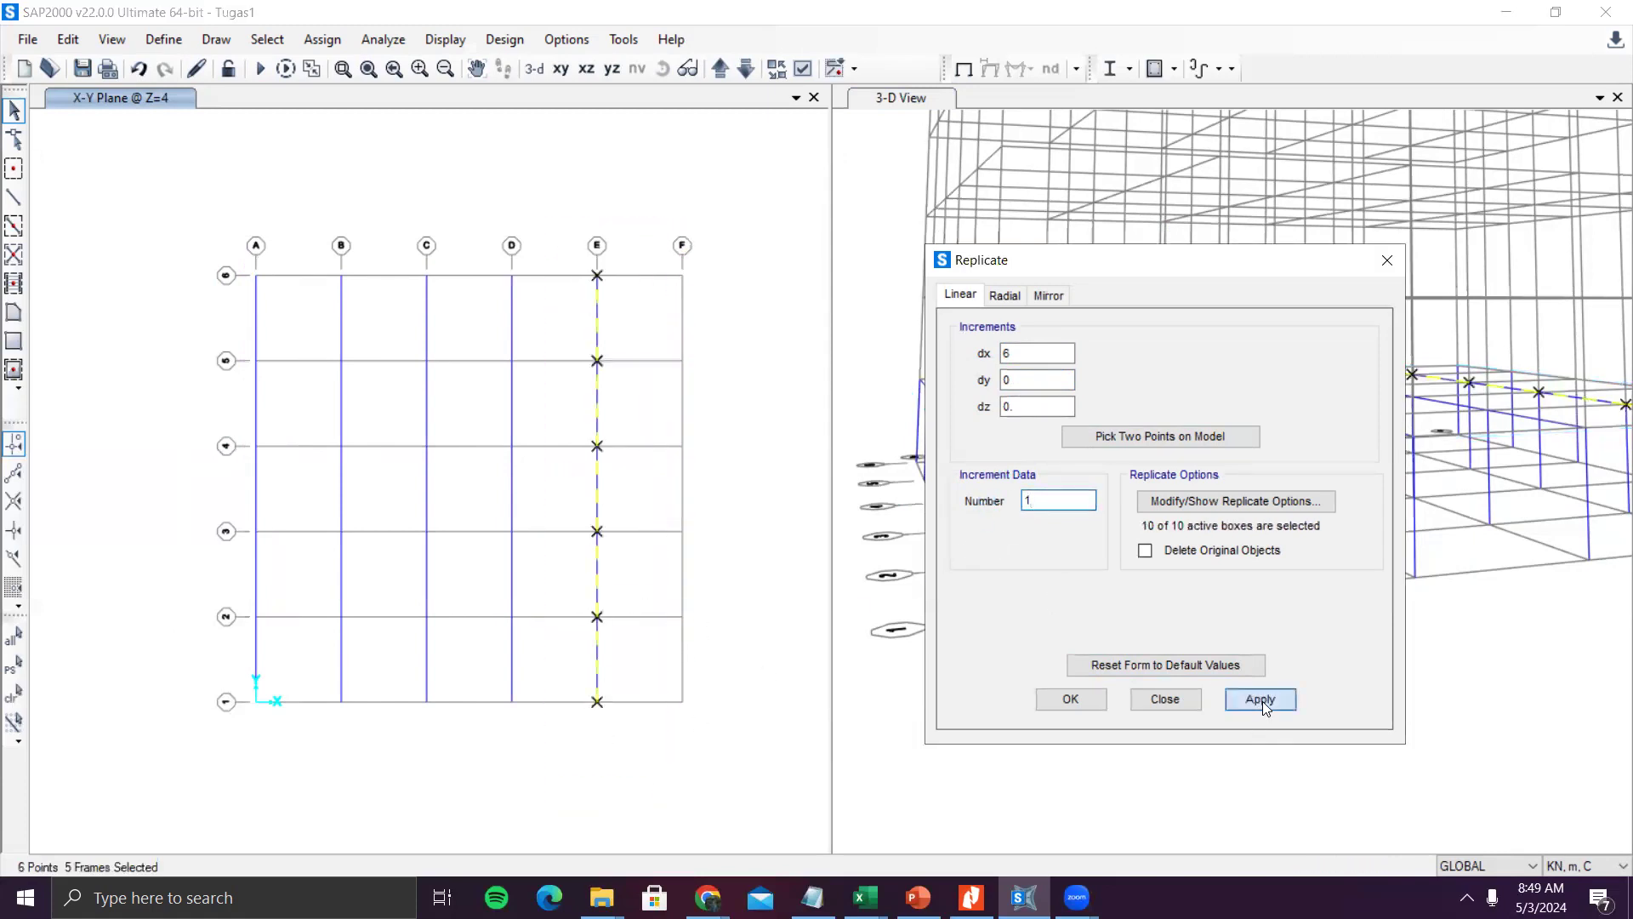
pyautogui.click(1263, 702)
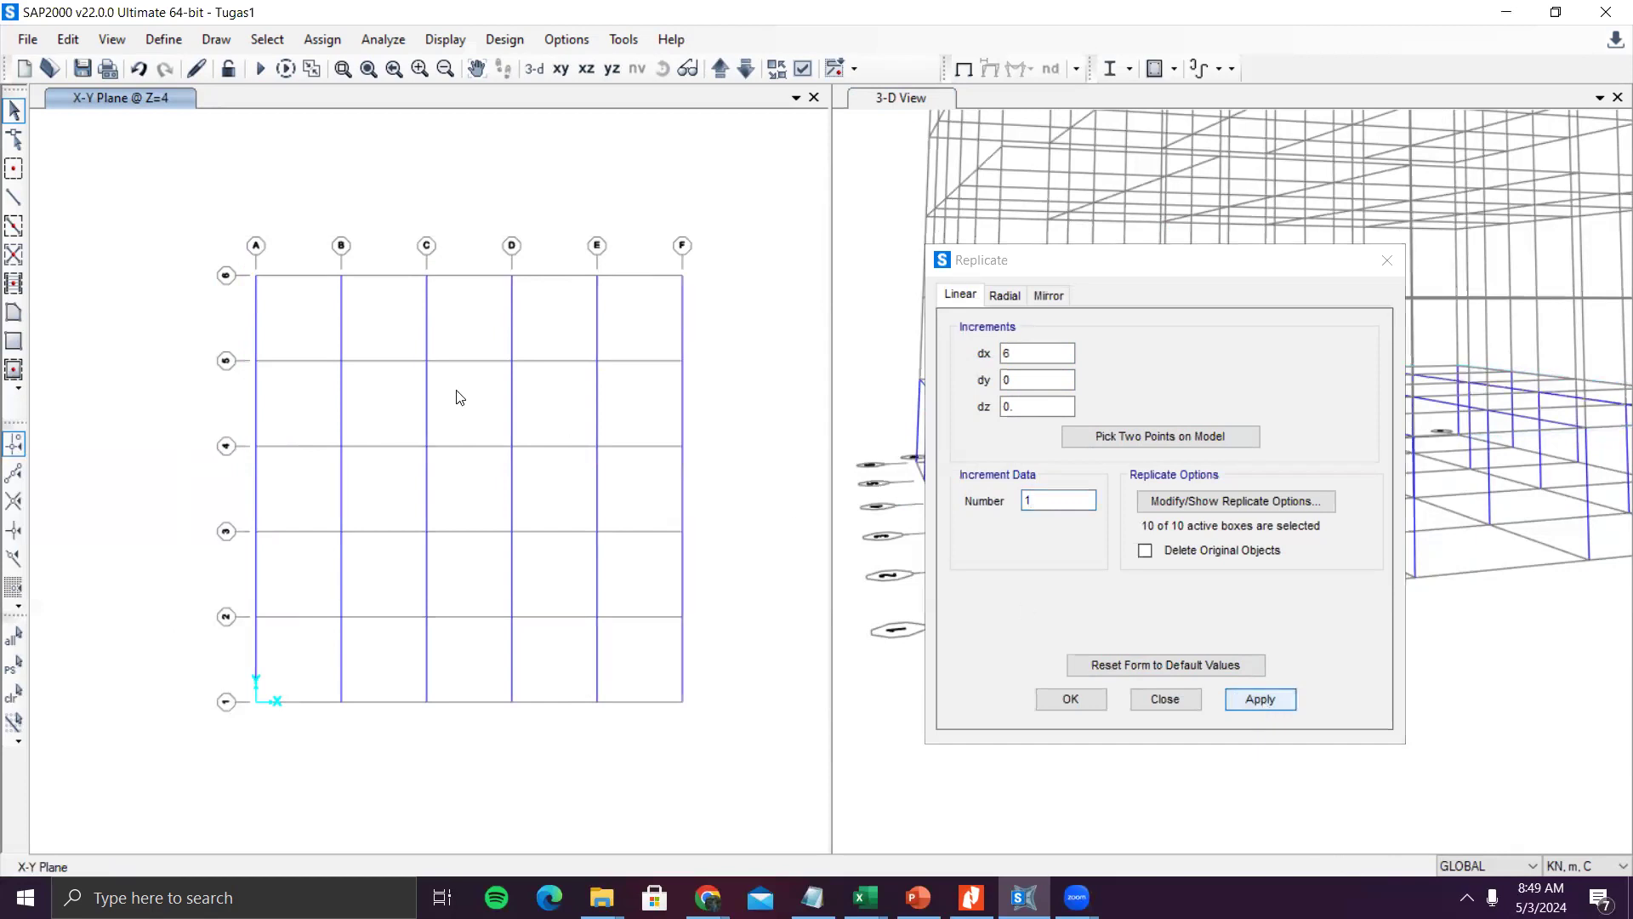
# - Draw B1 500X700 straight frame beams along grid line 1, bay by bay from grid line A to F
pyautogui.click(14, 197)
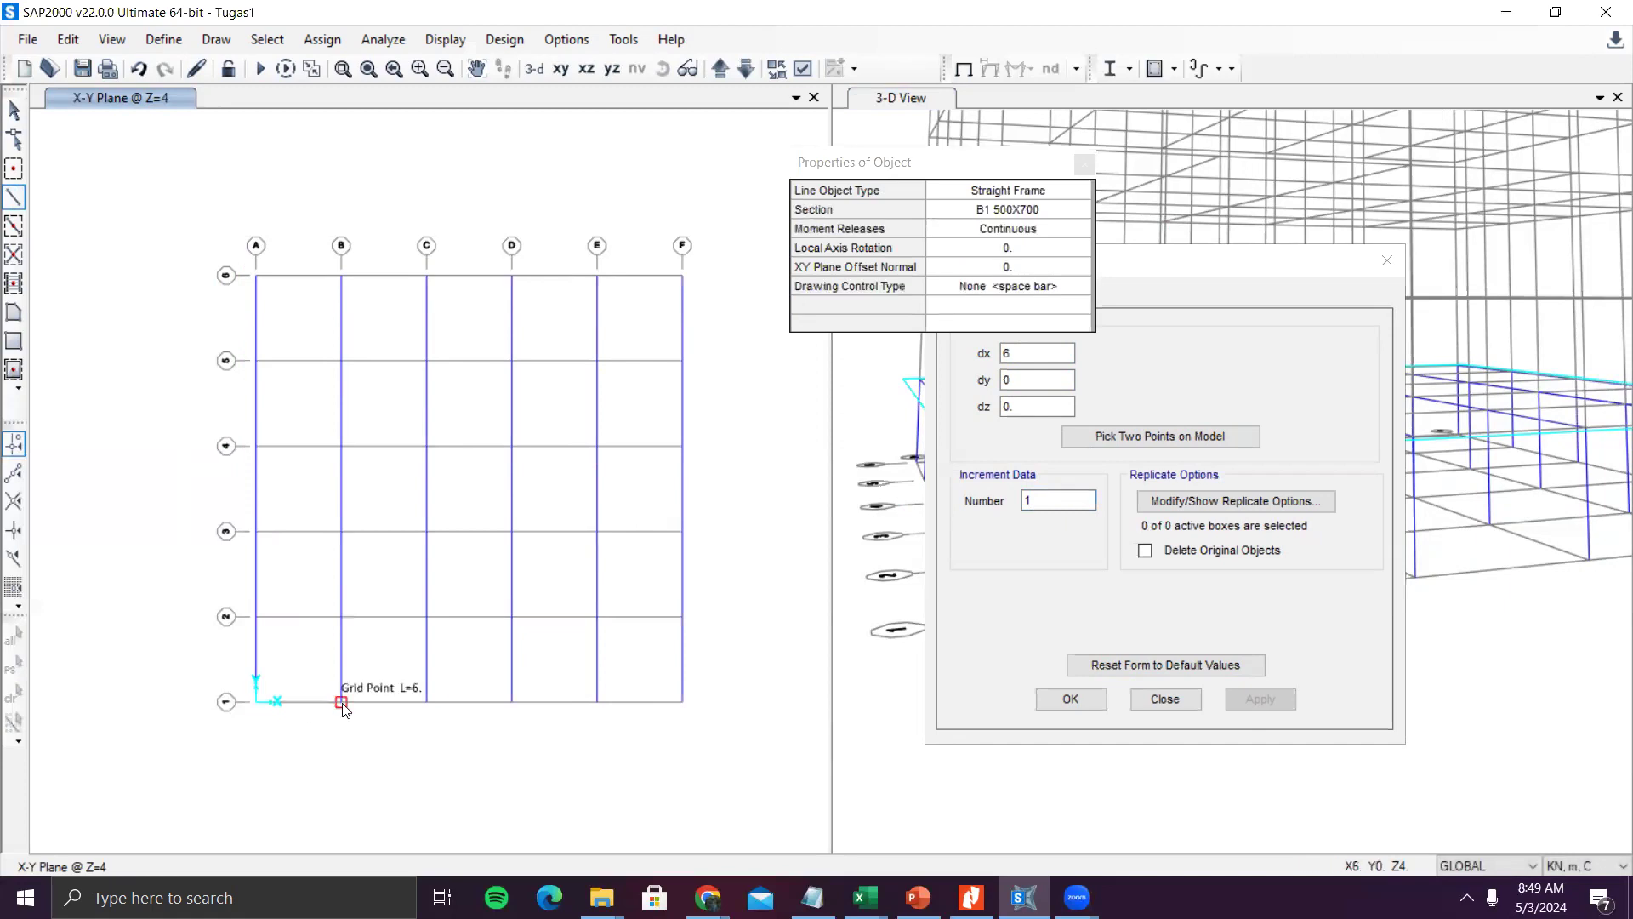
pyautogui.click(512, 702)
pyautogui.press('Escape')
# - Select the five beams on grid line 1 and replicate them linearly 5 times with dx 0 and dy 6
pyautogui.moveTo(213, 663); pyautogui.dragTo(727, 742)
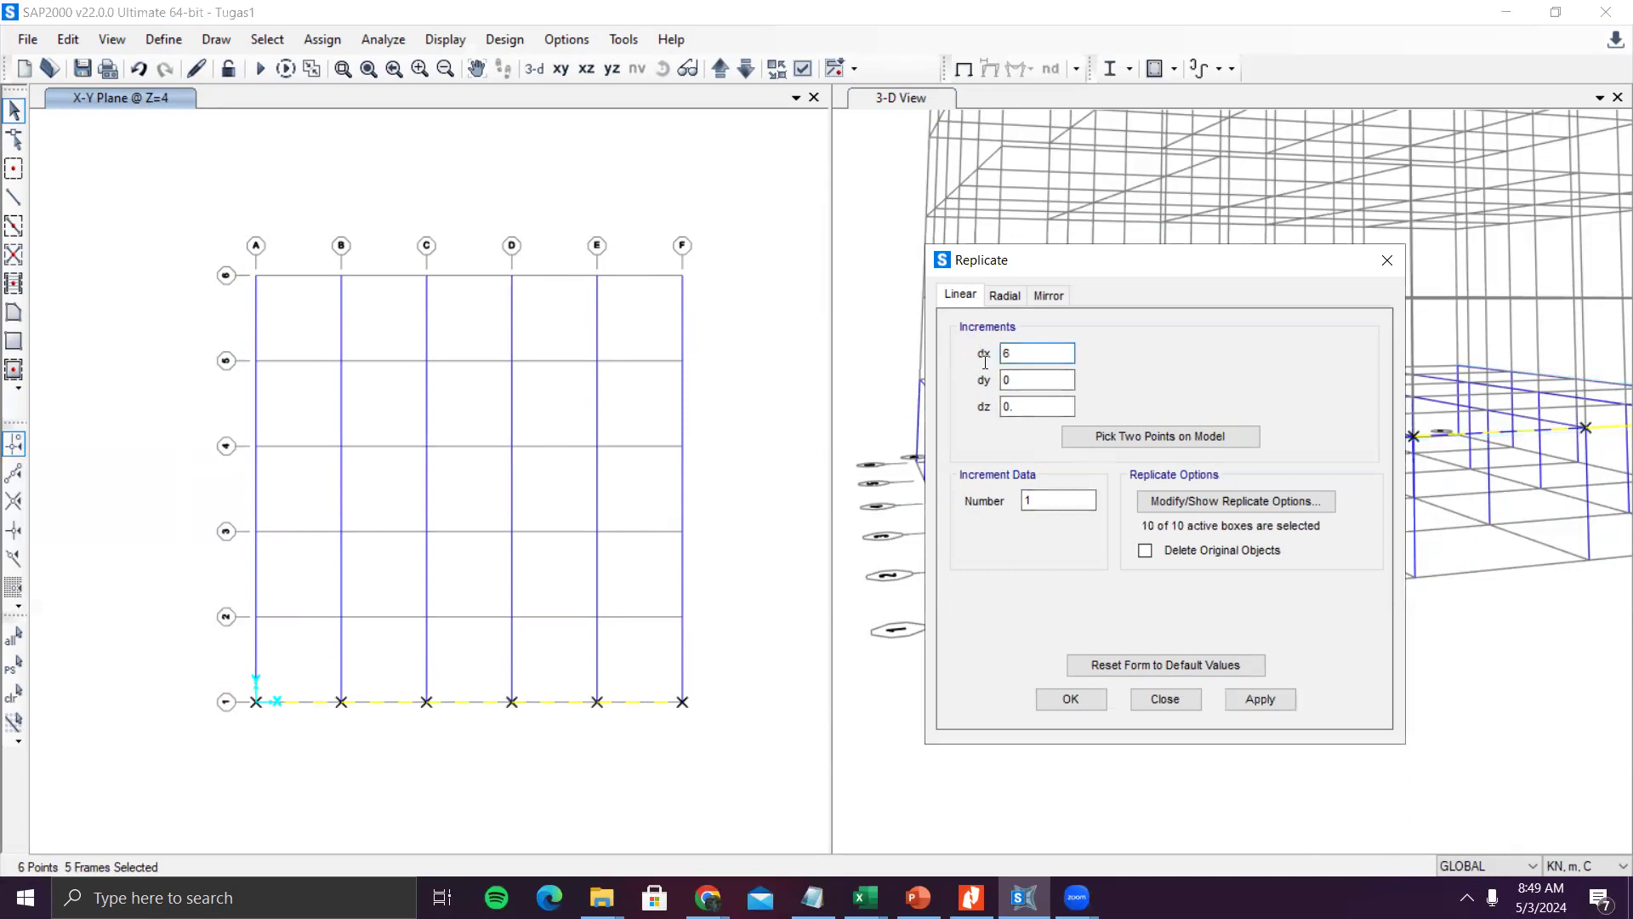
pyautogui.write('0')
pyautogui.press('Tab')
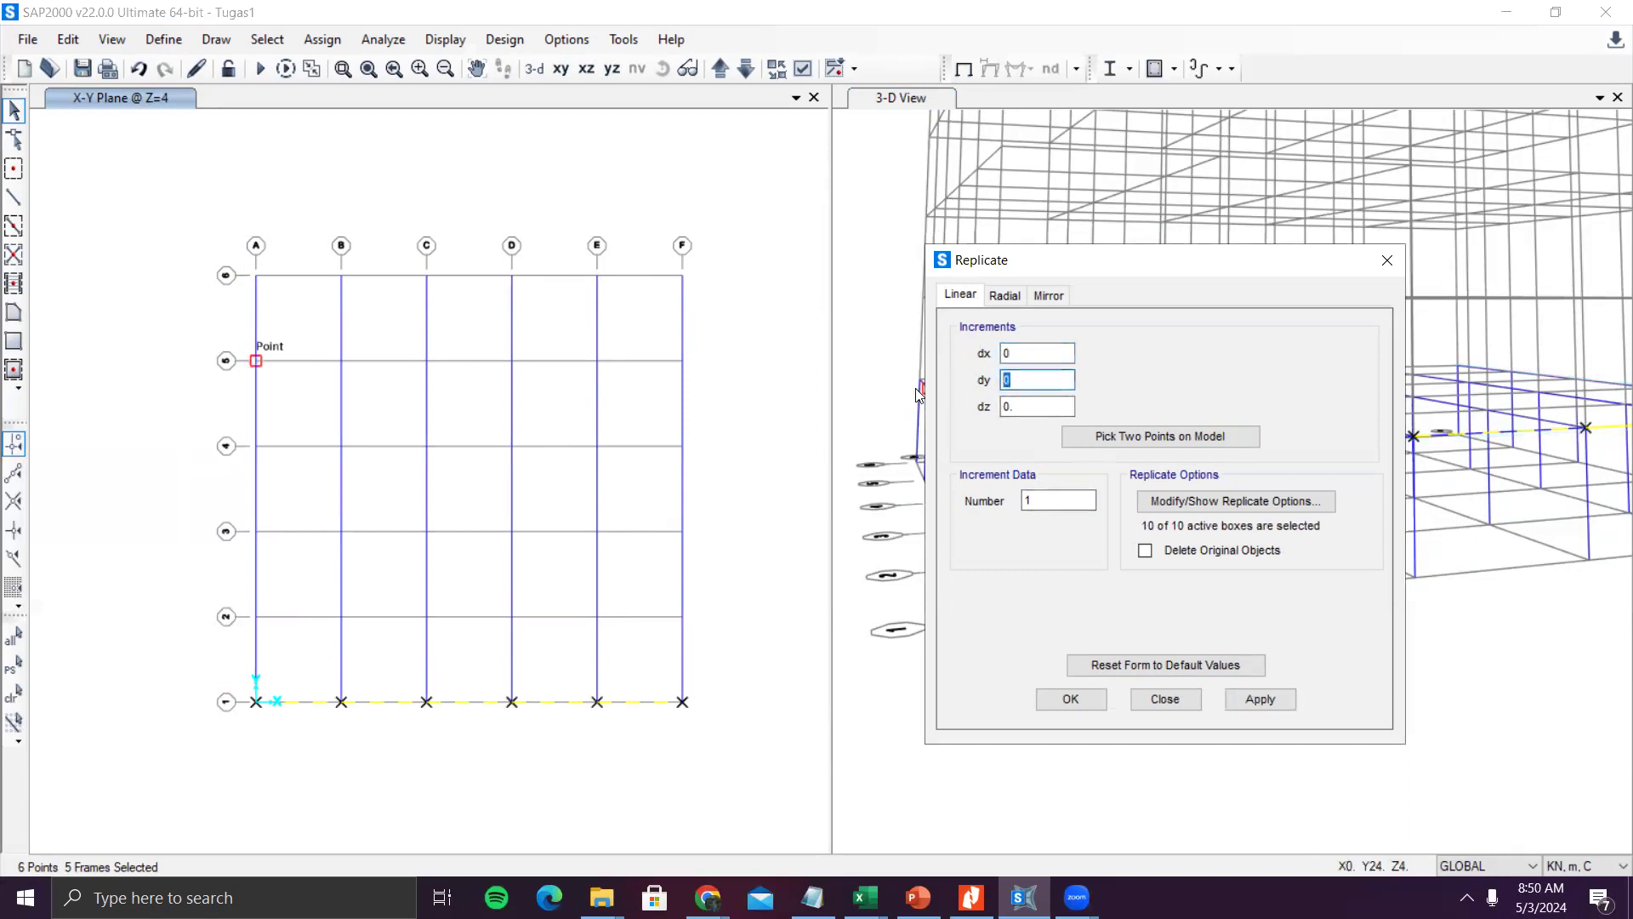
pyautogui.moveTo(1056, 500); pyautogui.dragTo(846, 511)
pyautogui.write('5')
pyautogui.click(1254, 699)
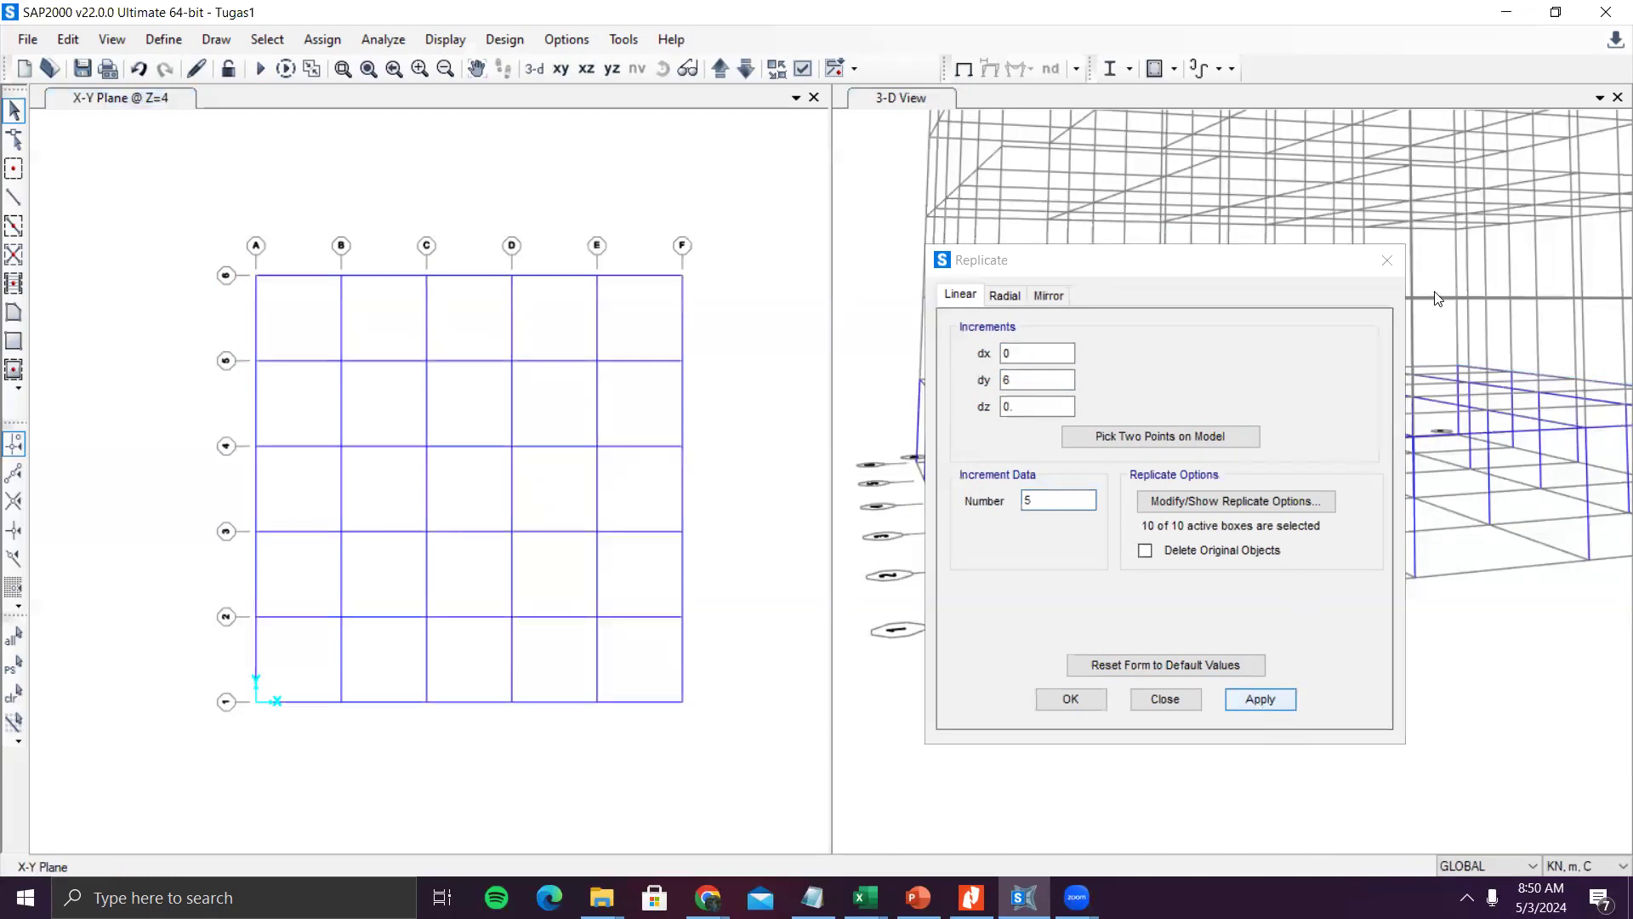
pyautogui.click(1388, 262)
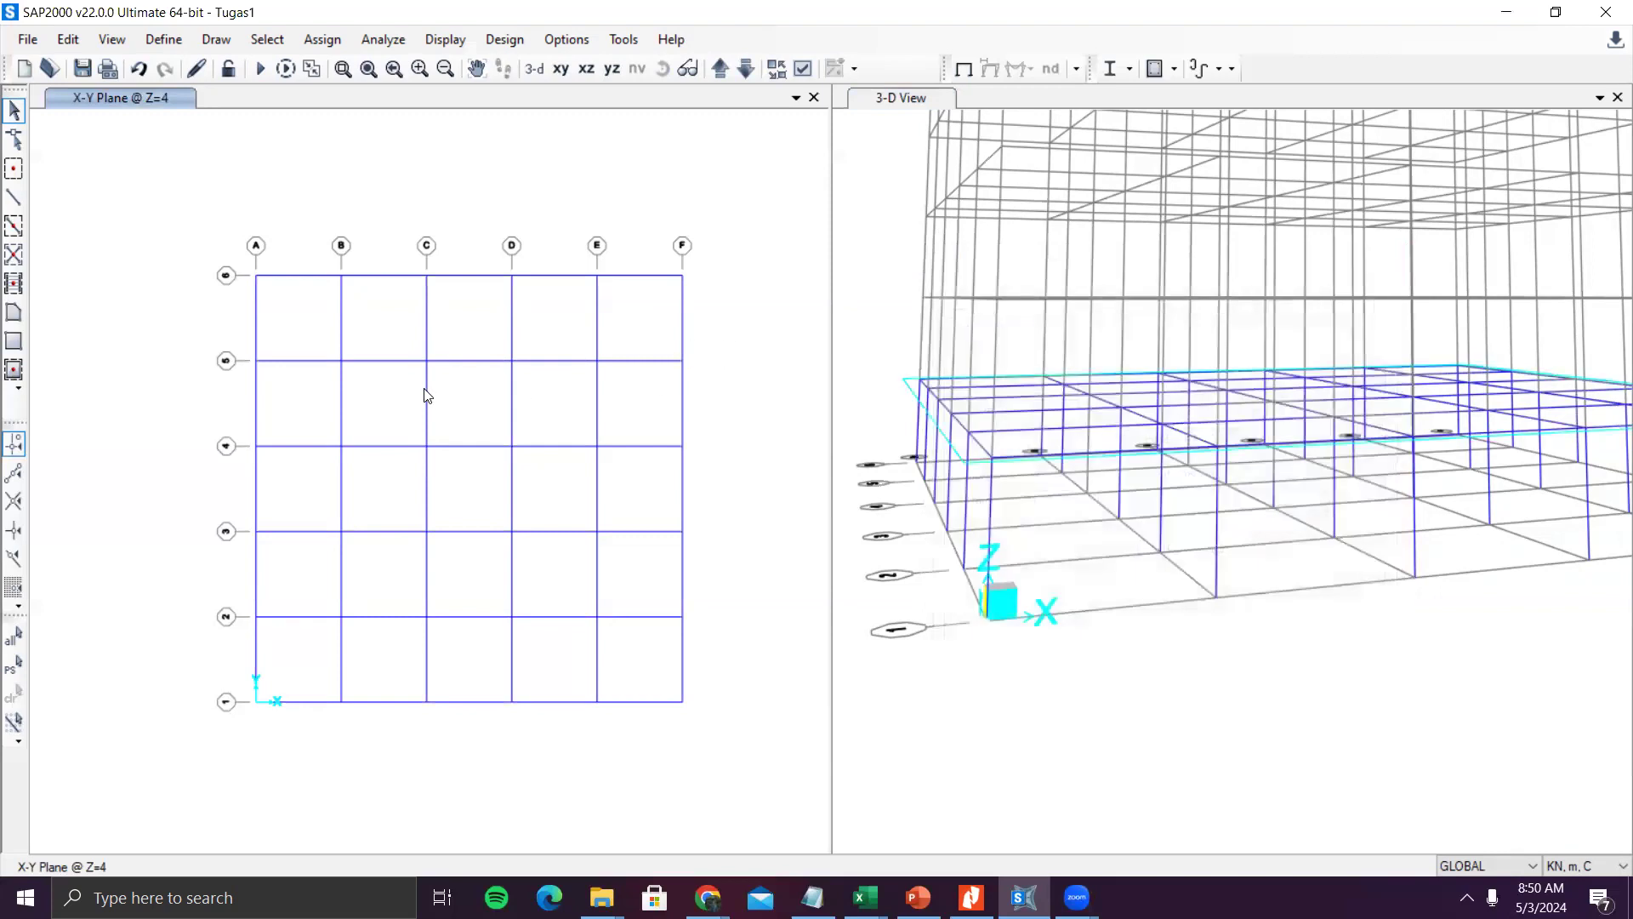
# - Select all first-storey columns and beams in the 3-D view and replicate them 6 times with dx 0, dy 0 and dz 4
pyautogui.scroll(-3, 1055, 525)
pyautogui.moveTo(1174, 585); pyautogui.dragTo(1146, 572, button='middle')
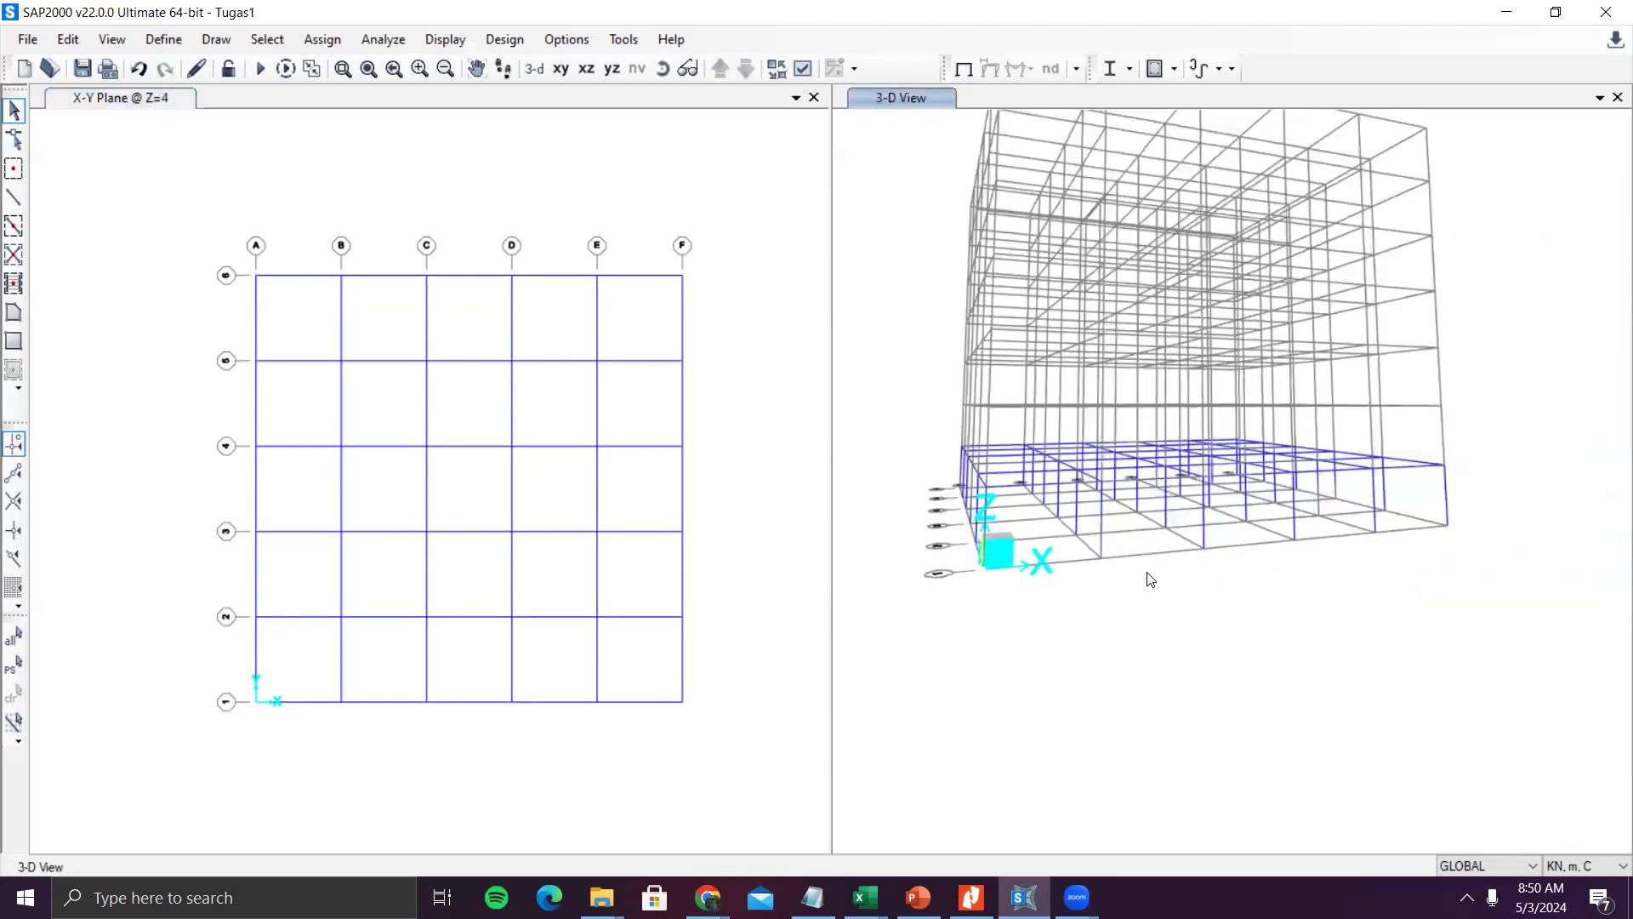
pyautogui.moveTo(882, 346); pyautogui.dragTo(1513, 656)
pyautogui.hotkey('ctrl', 'r')
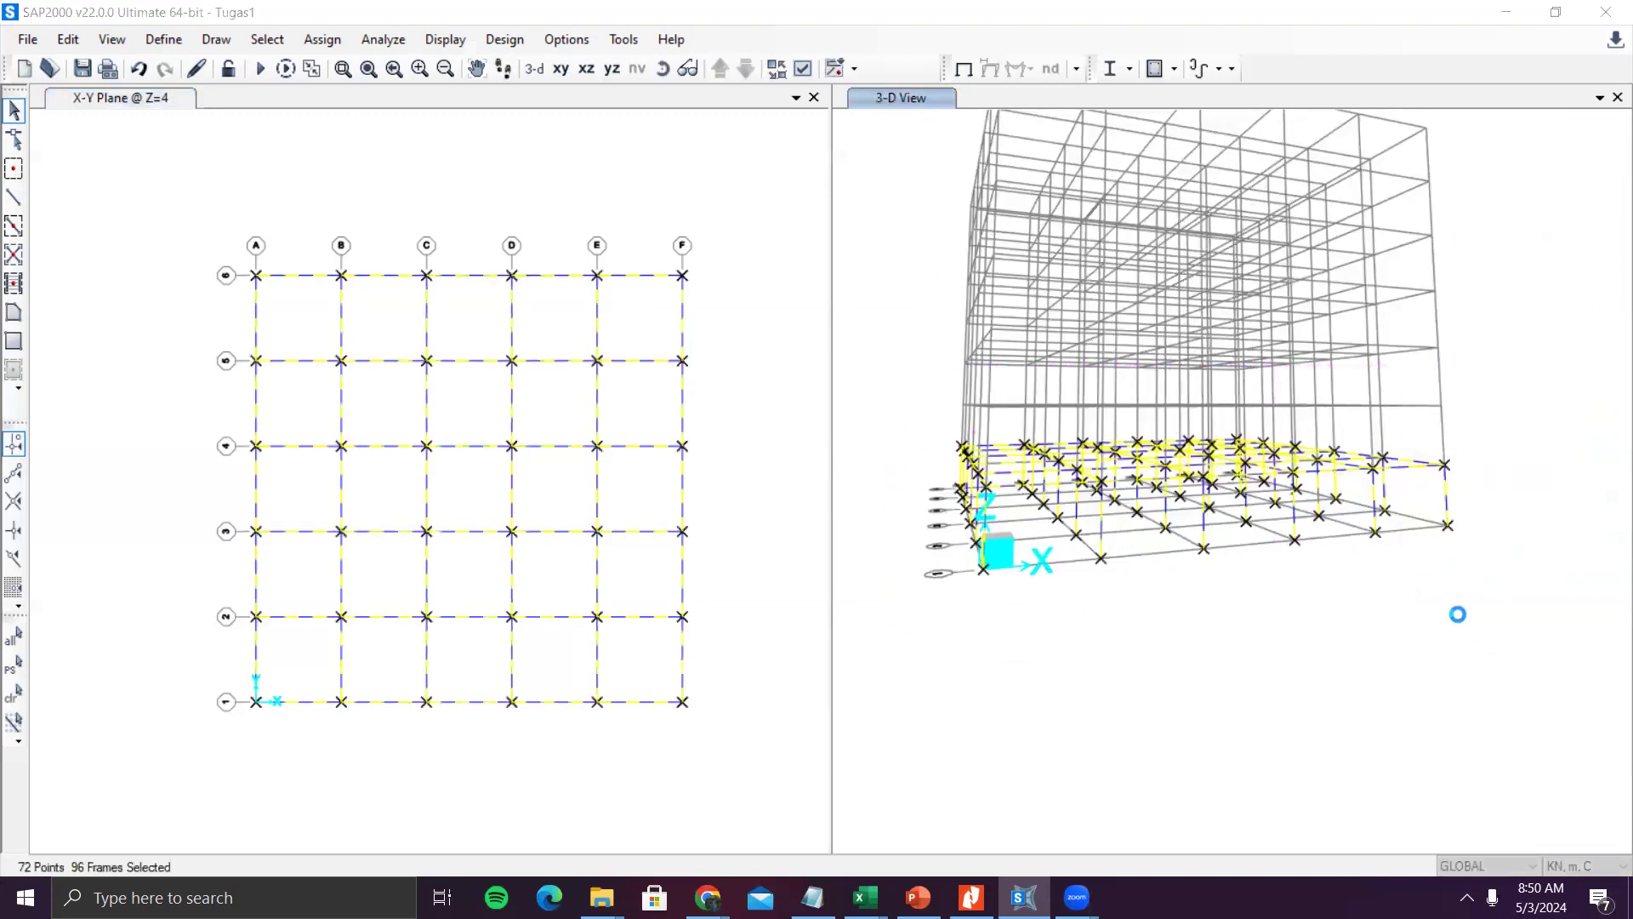
pyautogui.doubleClick(680, 341)
pyautogui.write('0')
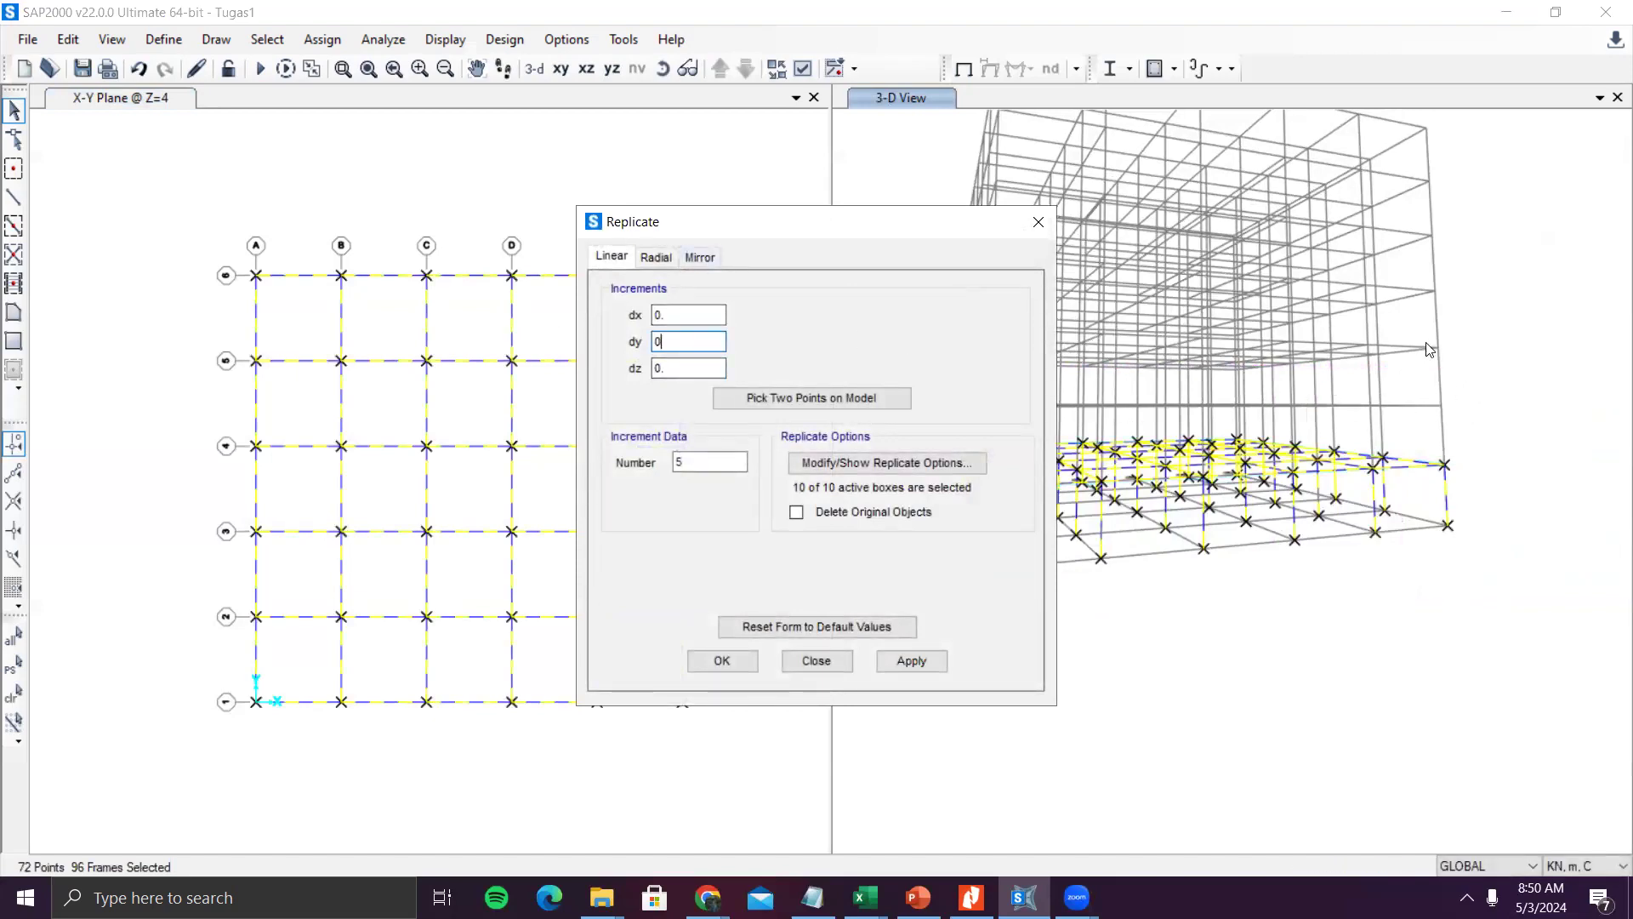
pyautogui.moveTo(708, 457); pyautogui.dragTo(590, 449)
pyautogui.write('6')
pyautogui.press('Tab')
pyautogui.write('4')
pyautogui.click(910, 660)
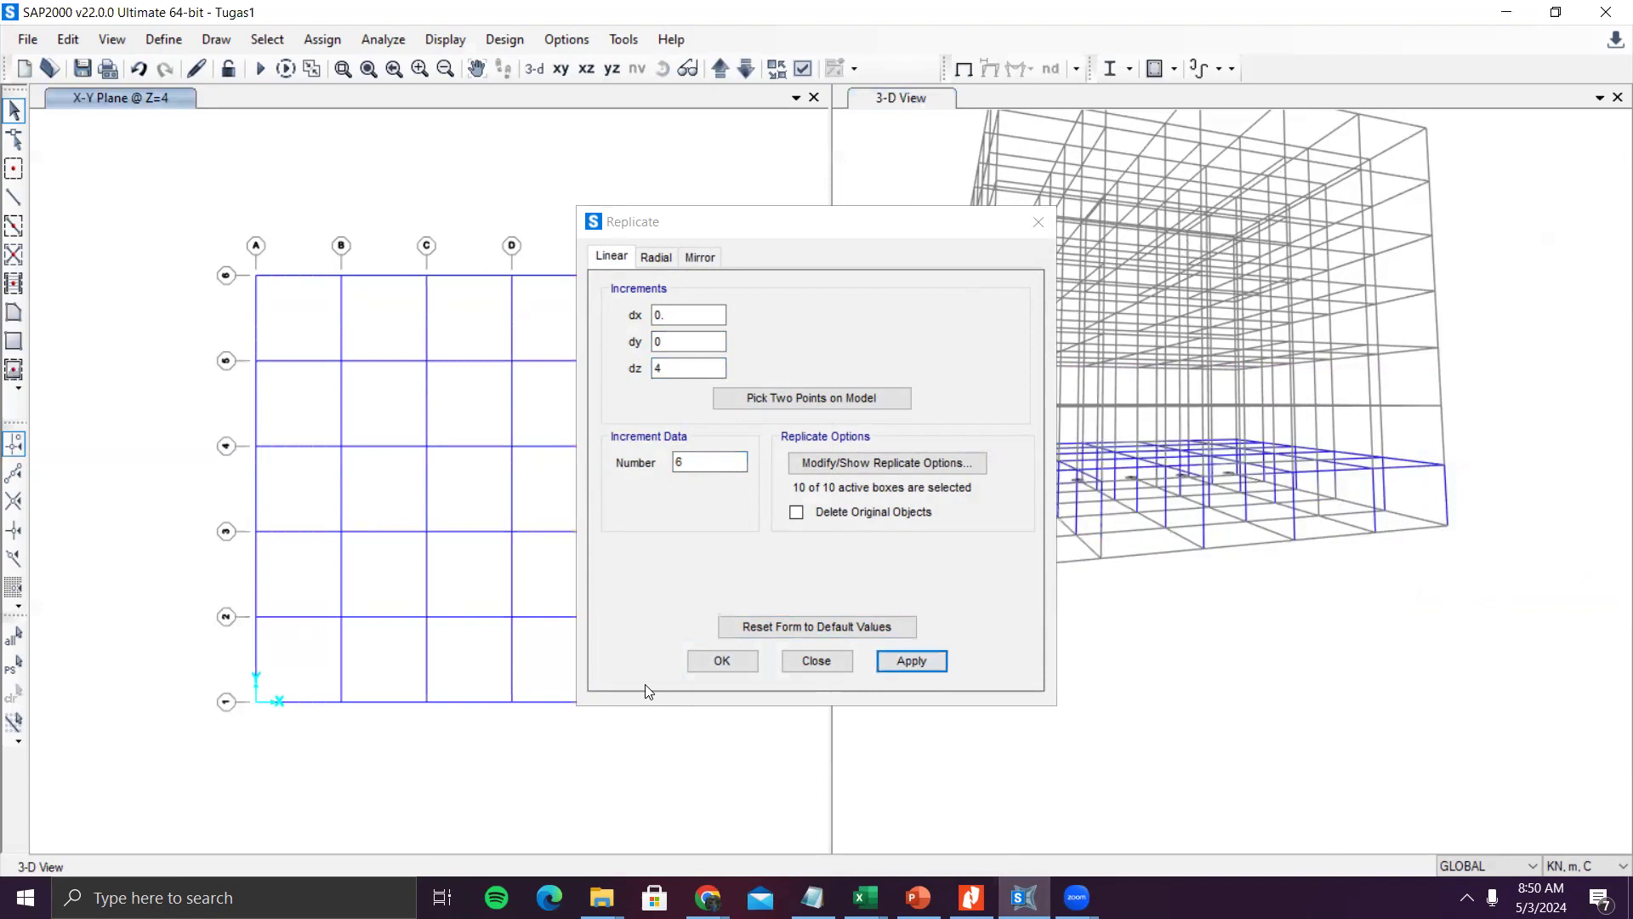
# - Select all base joints on the X-Y plane at Z=0 and assign fixed restraints, with all three translations and all three rotations restrained
pyautogui.click(1045, 222)
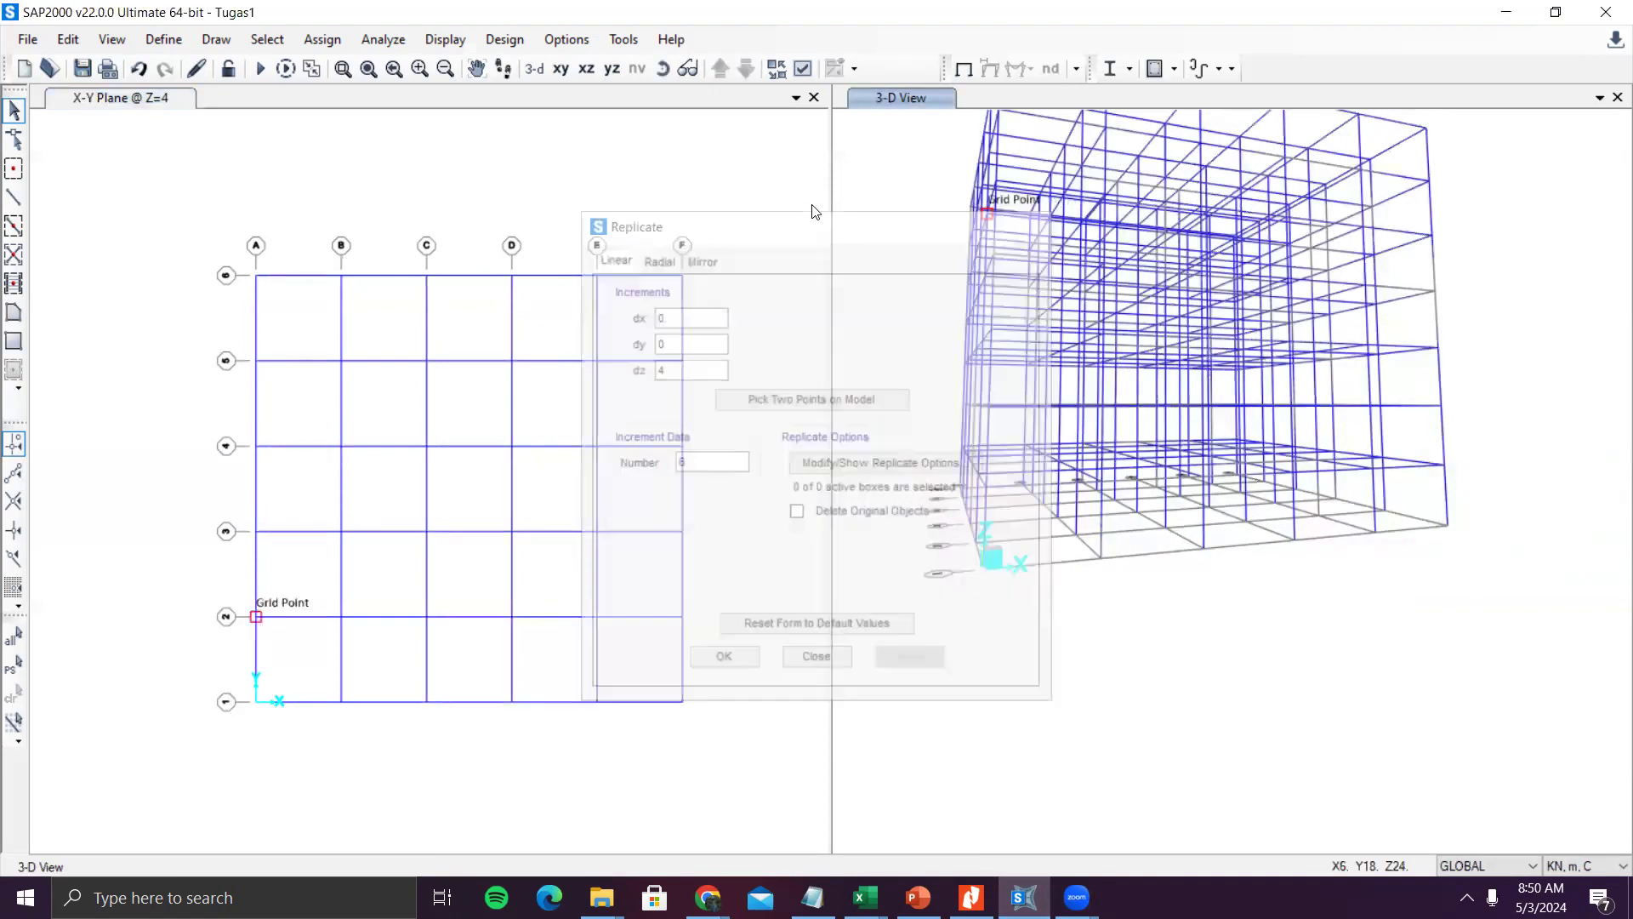
pyautogui.click(660, 132)
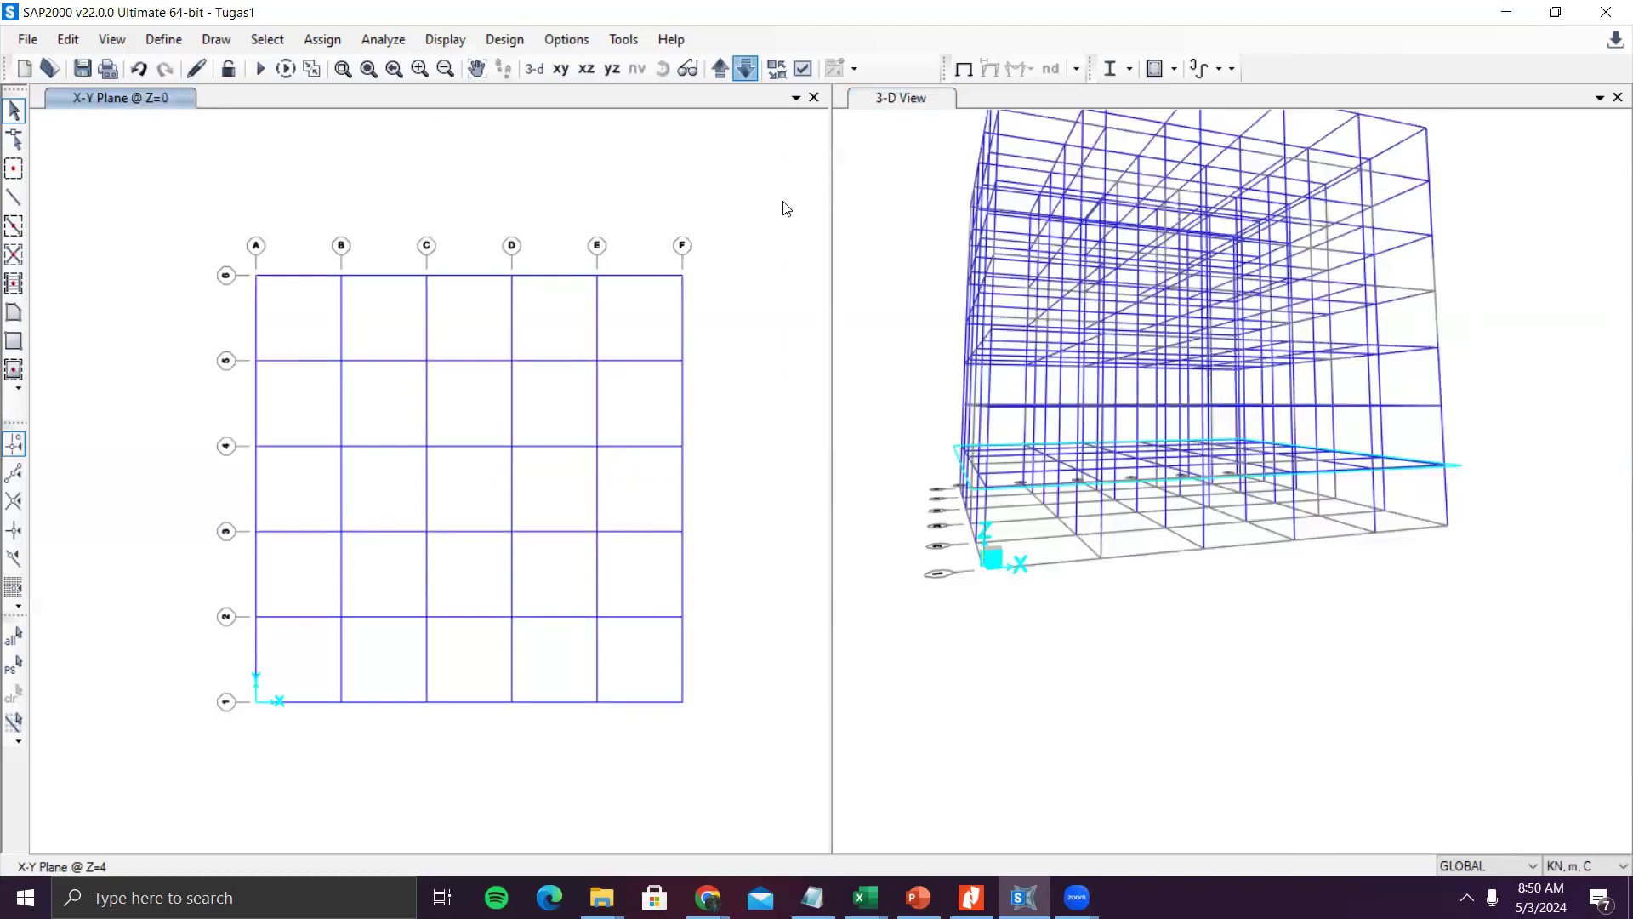
pyautogui.moveTo(179, 223); pyautogui.dragTo(691, 732)
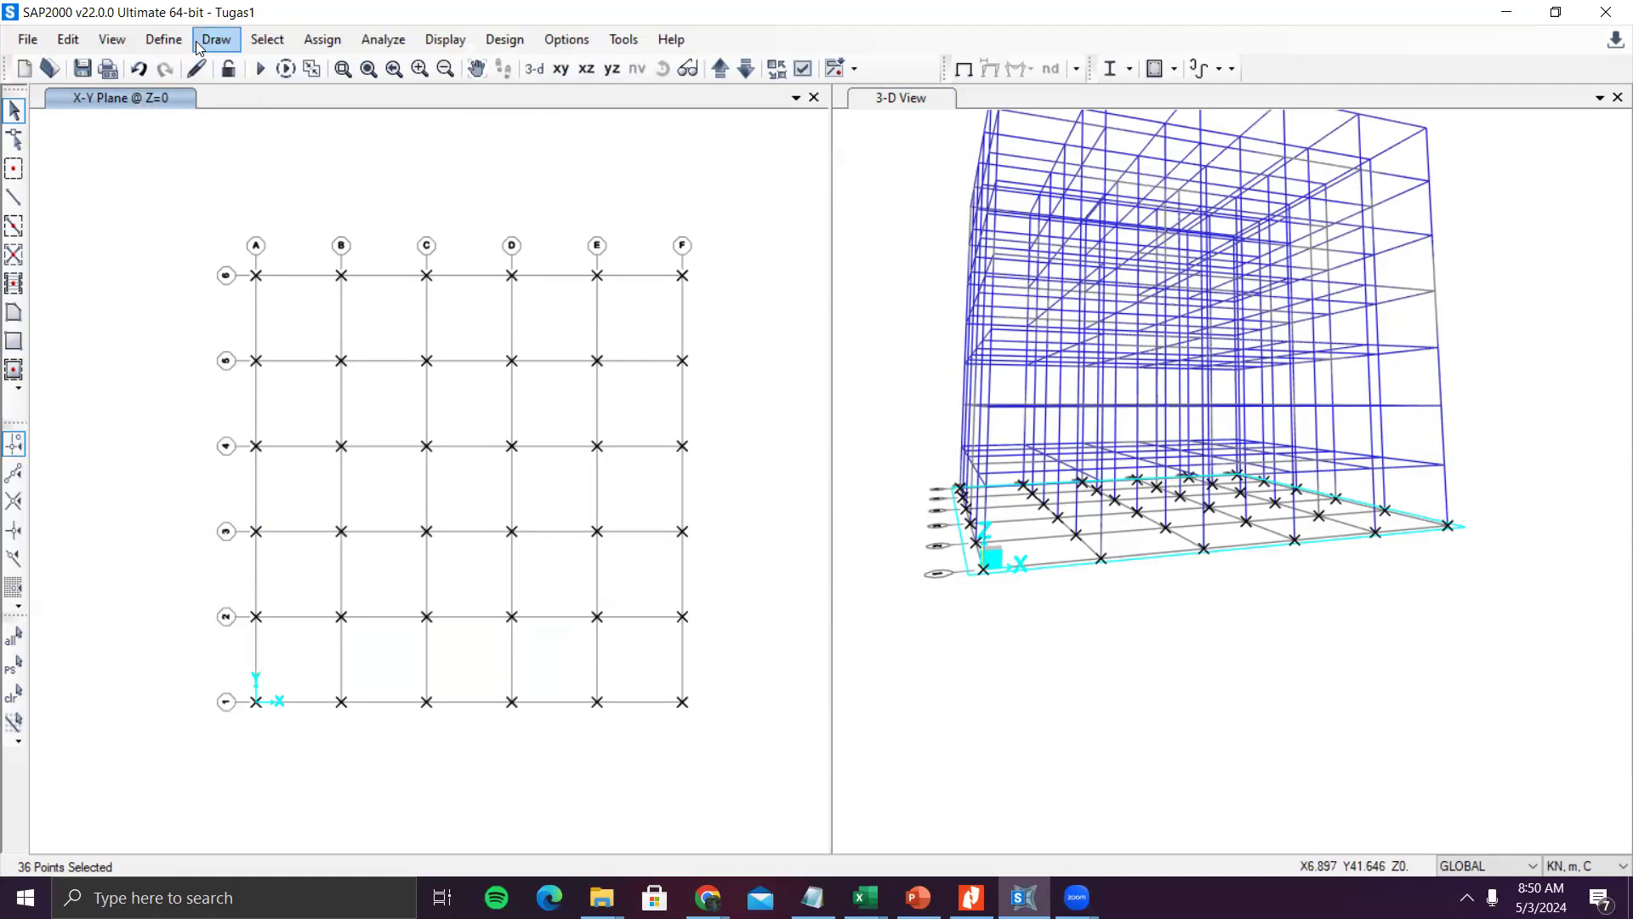
pyautogui.click(320, 39)
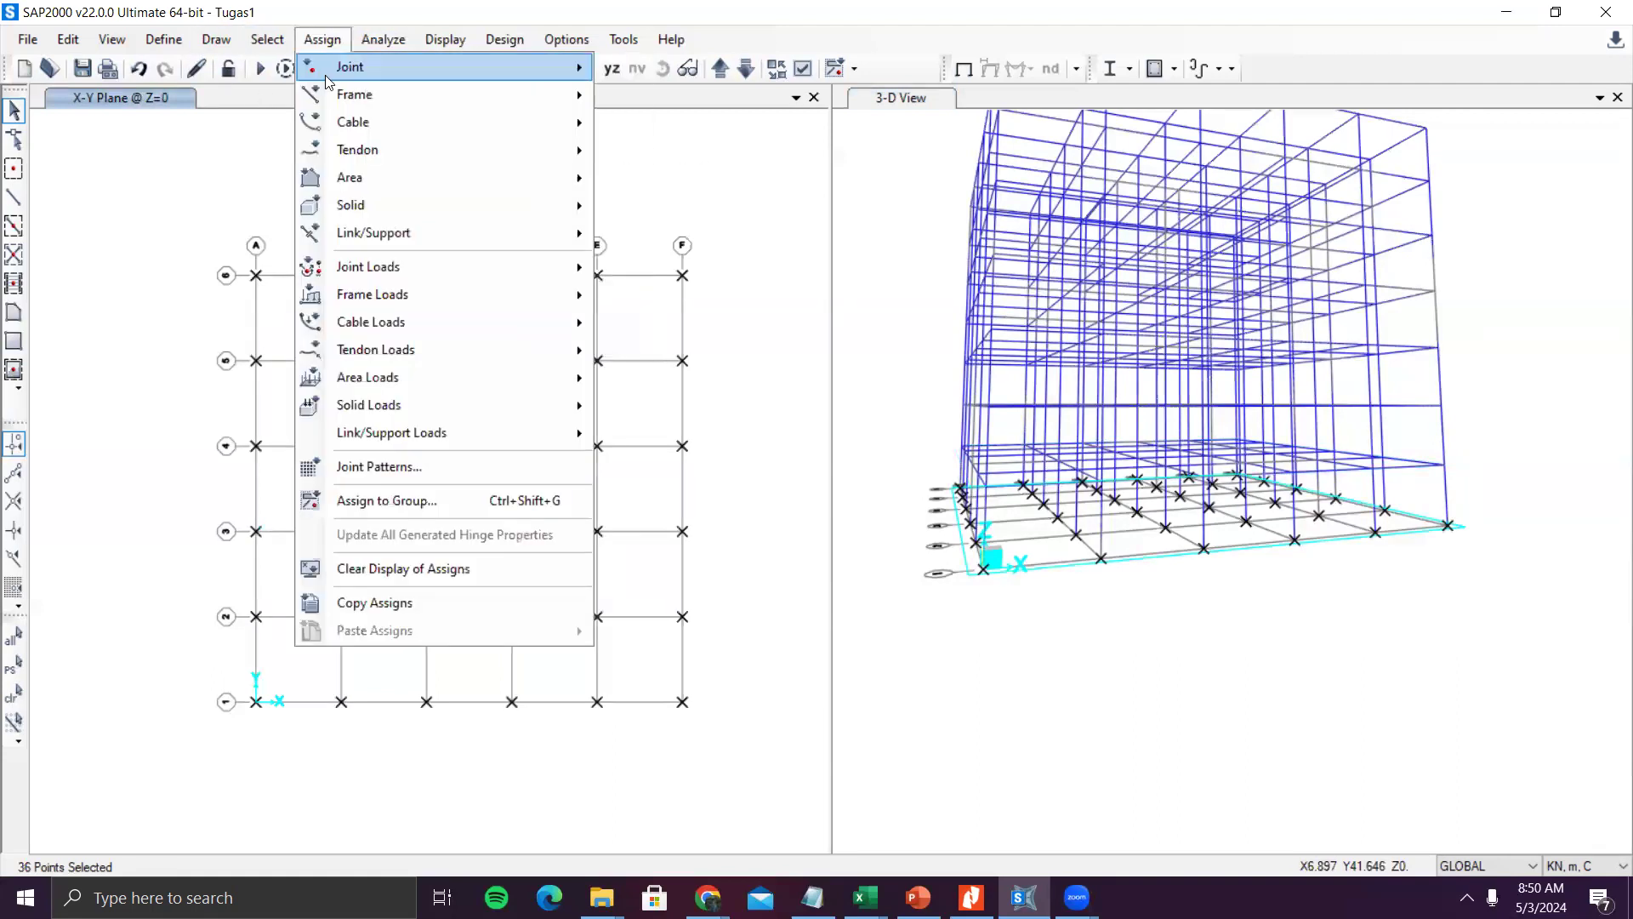
pyautogui.moveTo(330, 79)
pyautogui.click(664, 77)
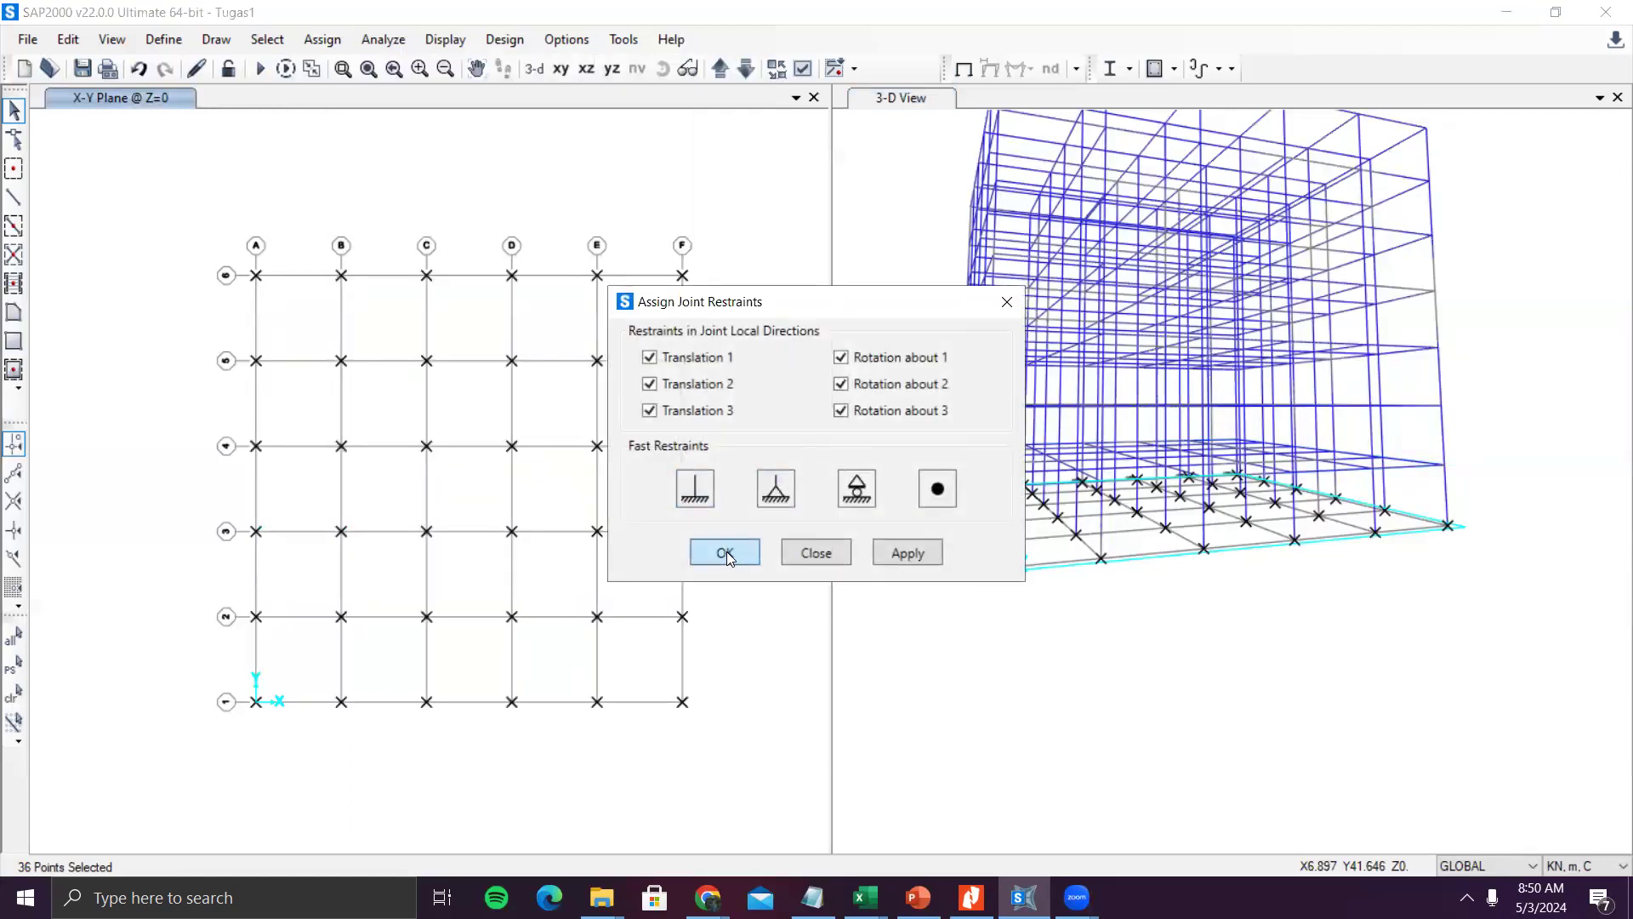
pyautogui.click(726, 551)
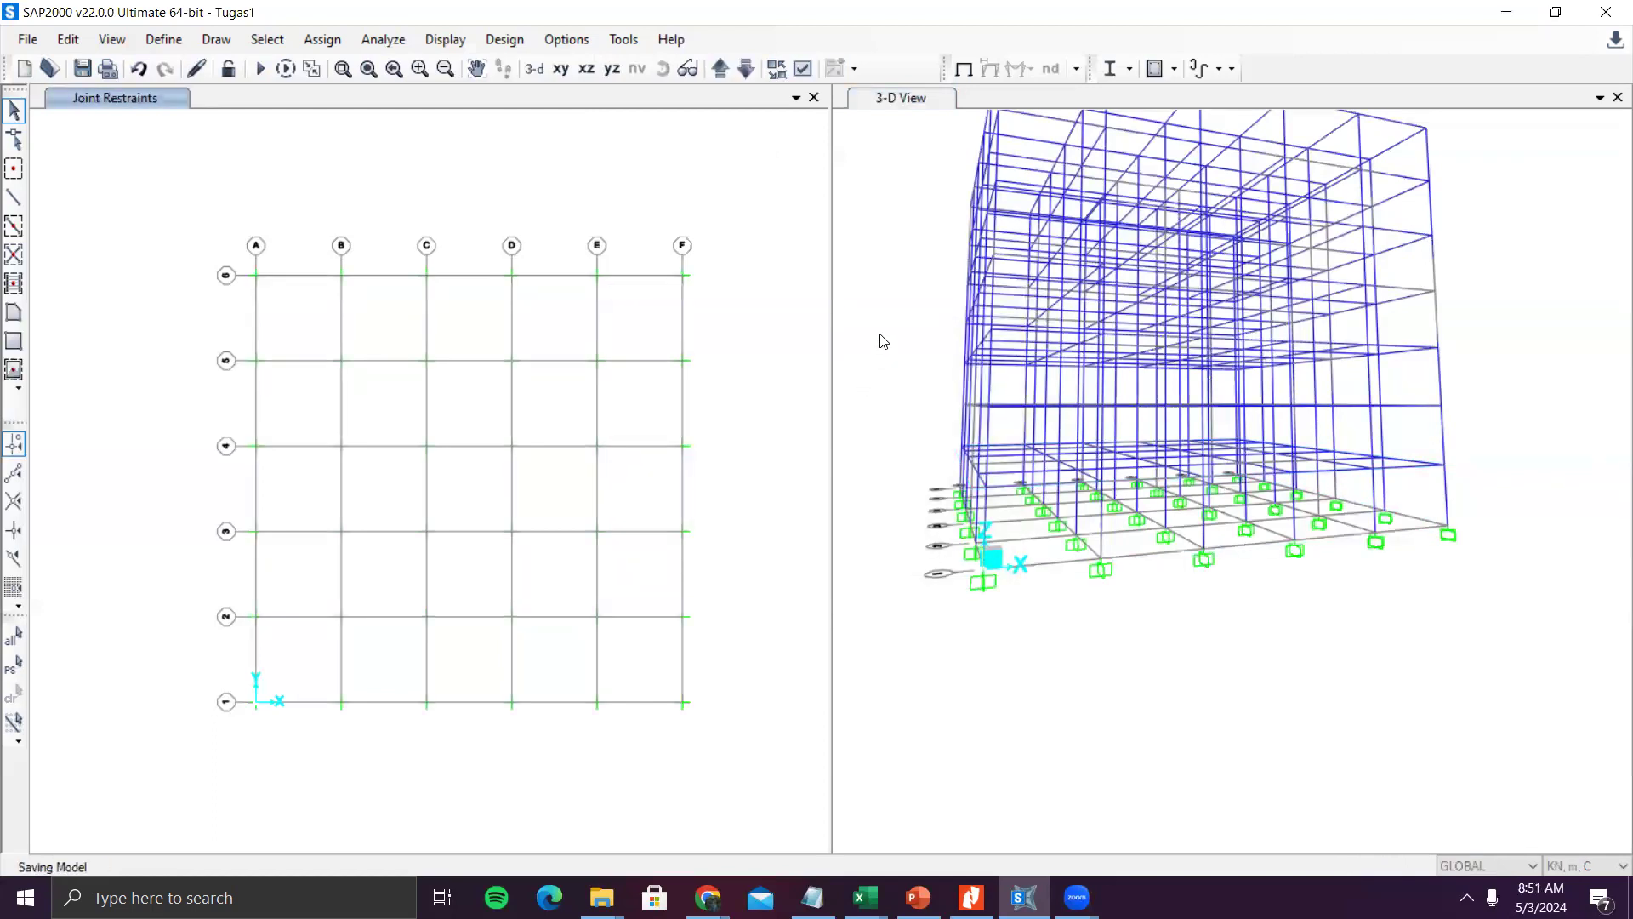
pyautogui.click(941, 326)
pyautogui.moveTo(942, 326); pyautogui.dragTo(1055, 452, button='middle')
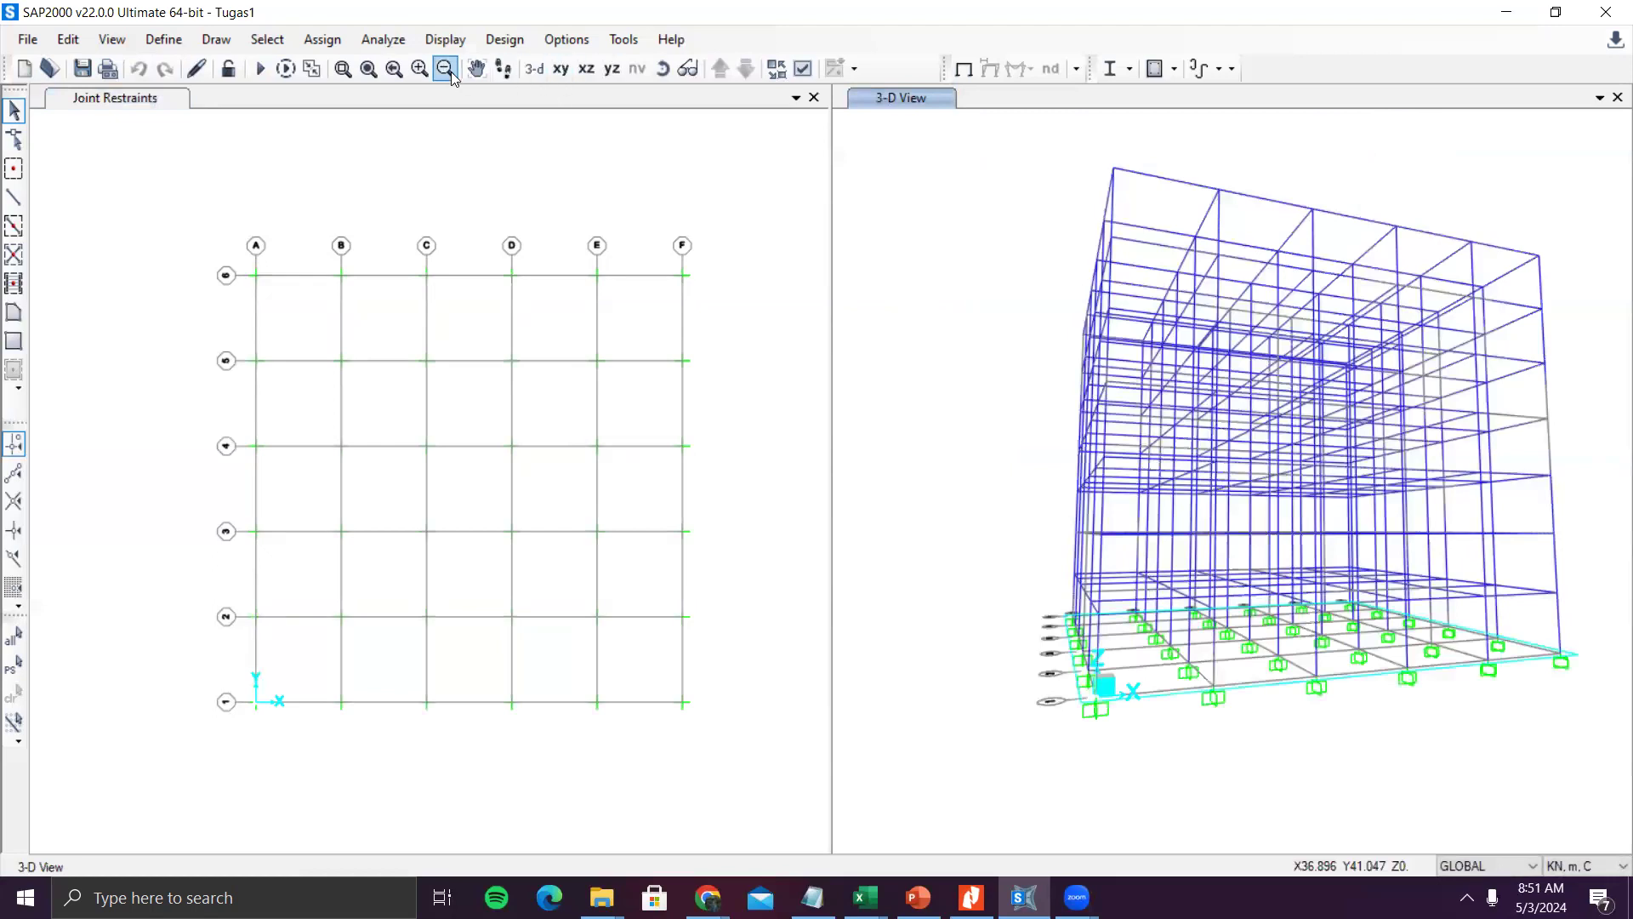
pyautogui.click(662, 68)
pyautogui.moveTo(885, 241); pyautogui.dragTo(728, 126)
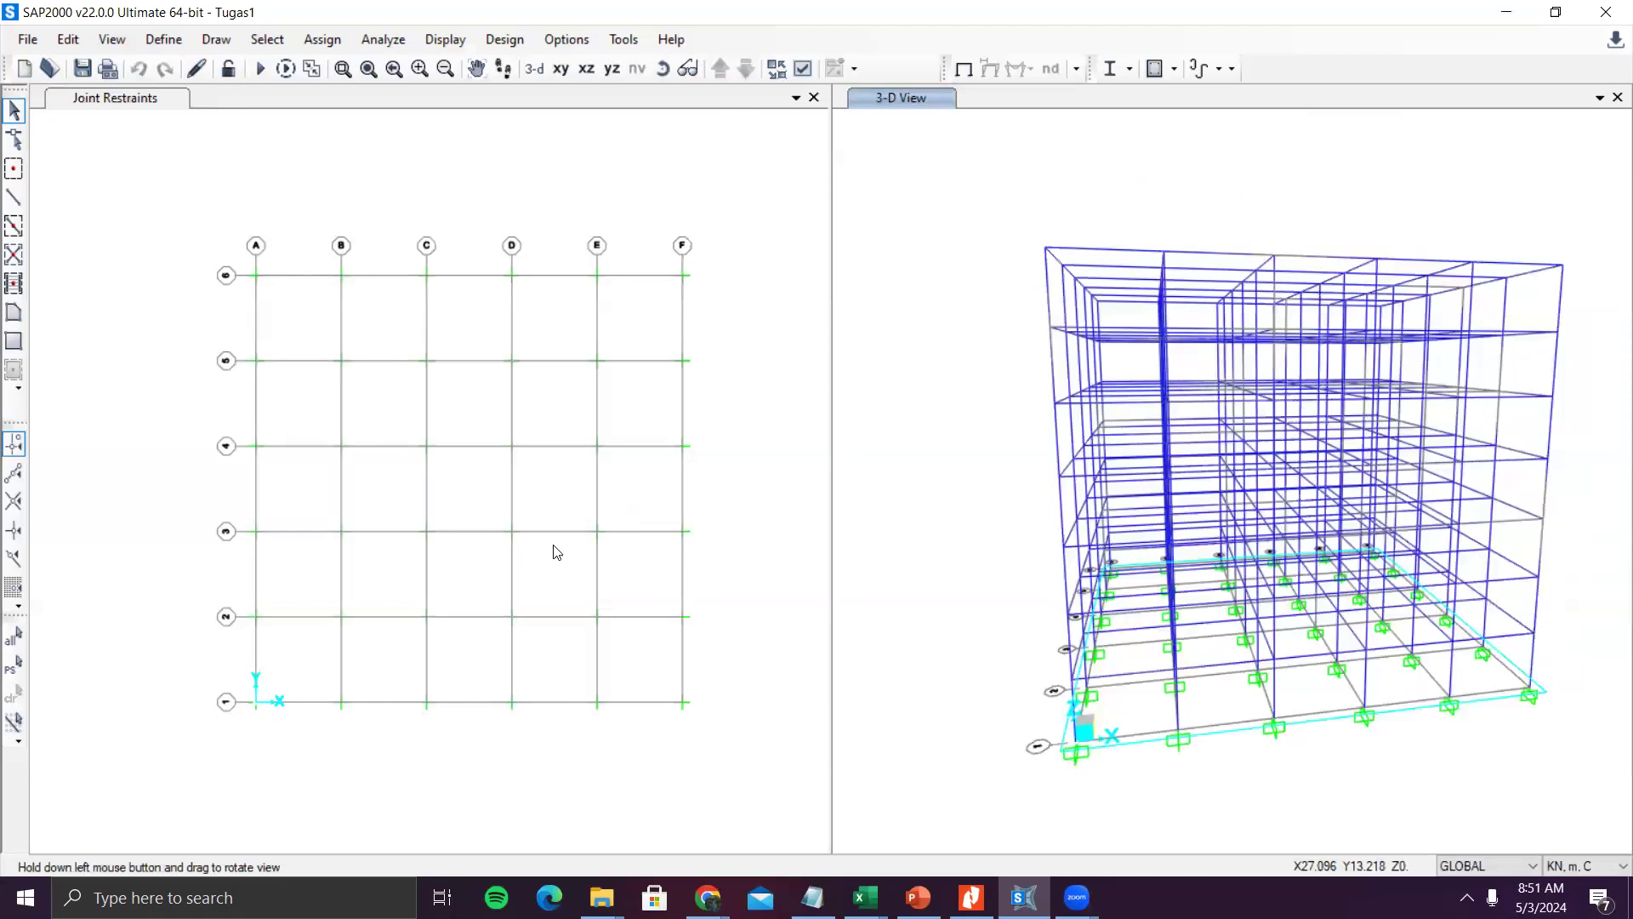
pyautogui.click(1541, 897)
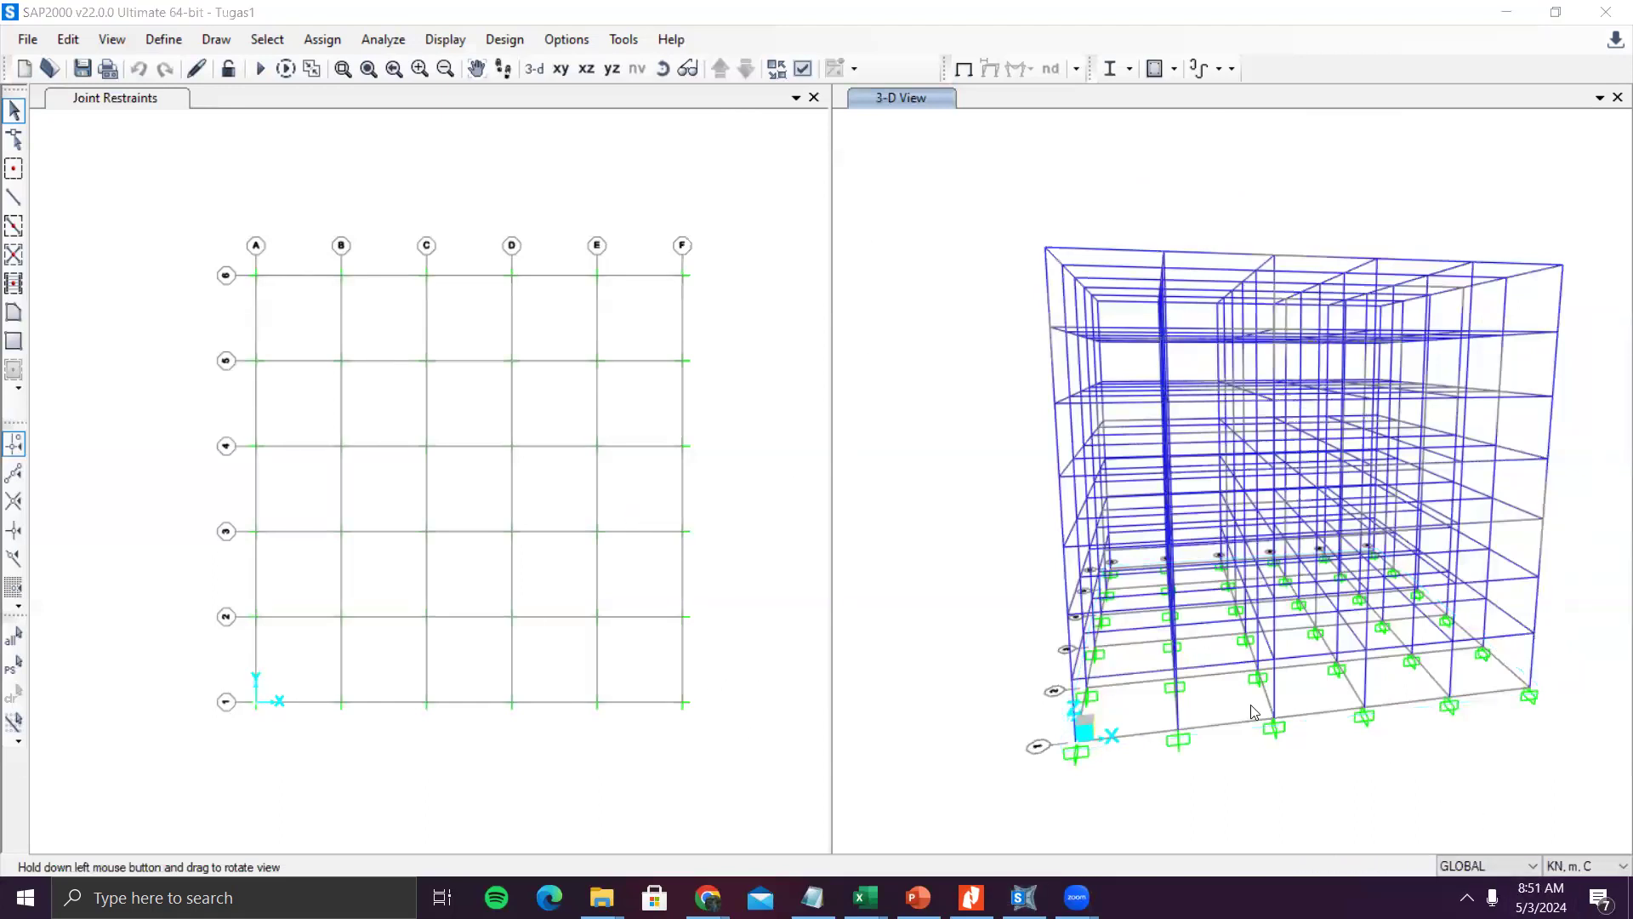
pyautogui.click(959, 310)
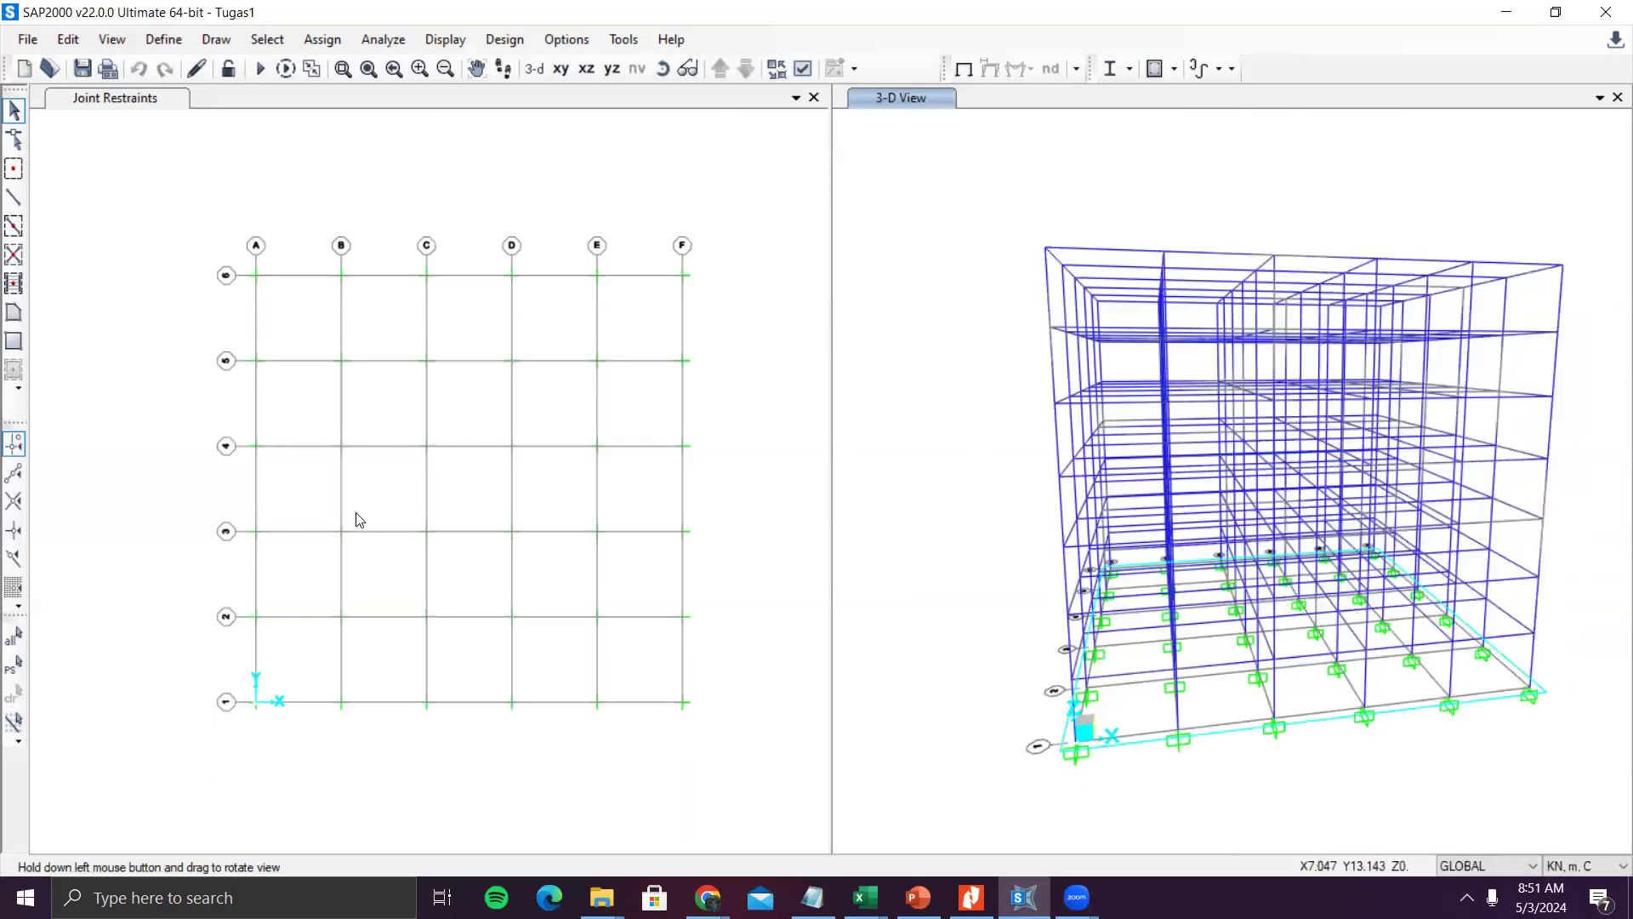